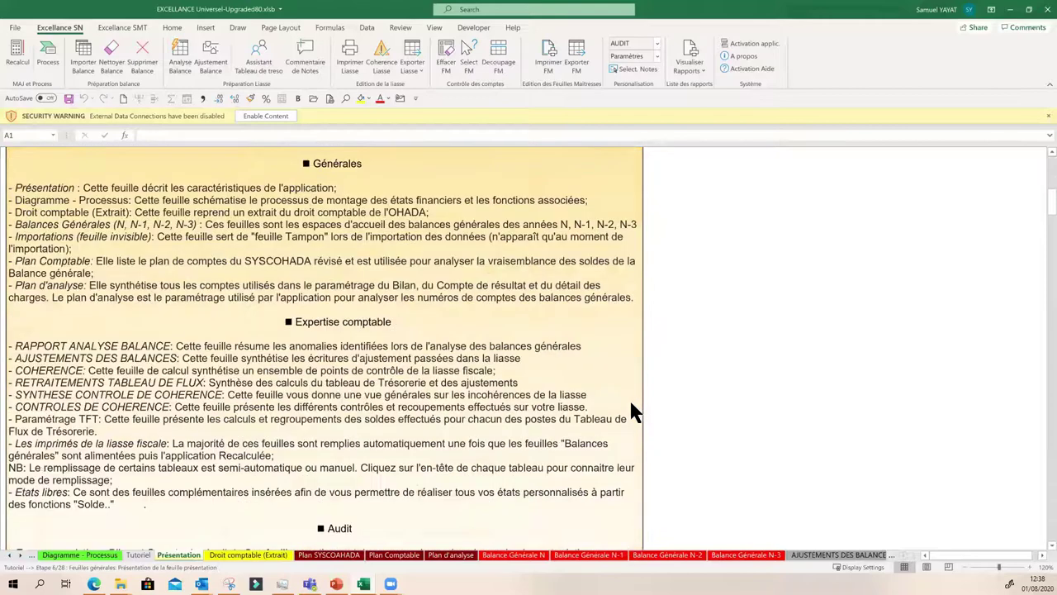
- Advance the tutorial from the Présentation sheet through Diagramme - Processus, Paramètres and Balance Générale to the Expertise comptable introduction
scroll(570, 404, "up", 8)
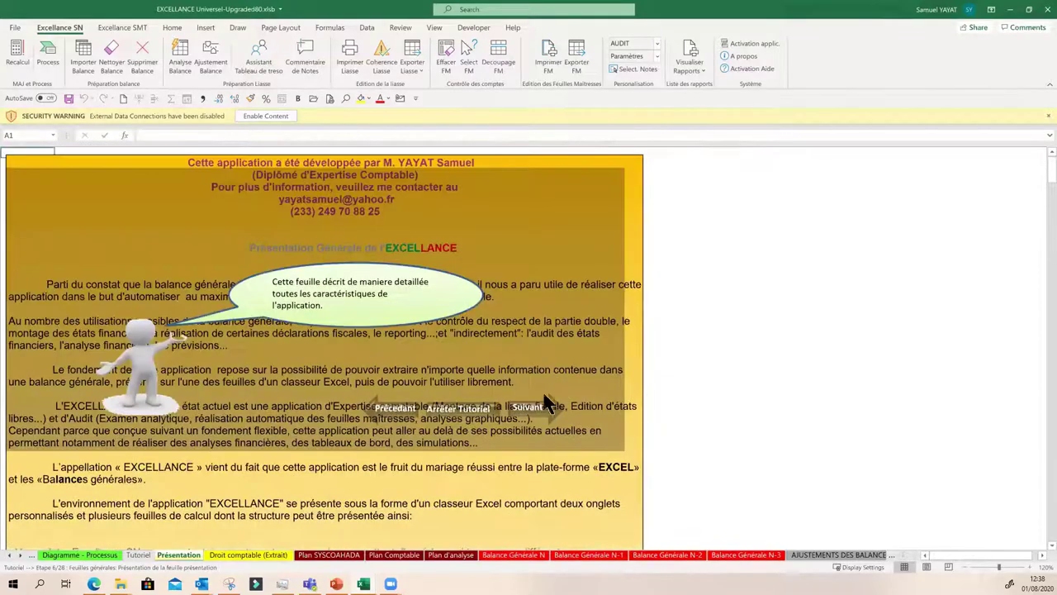
left_click(539, 406)
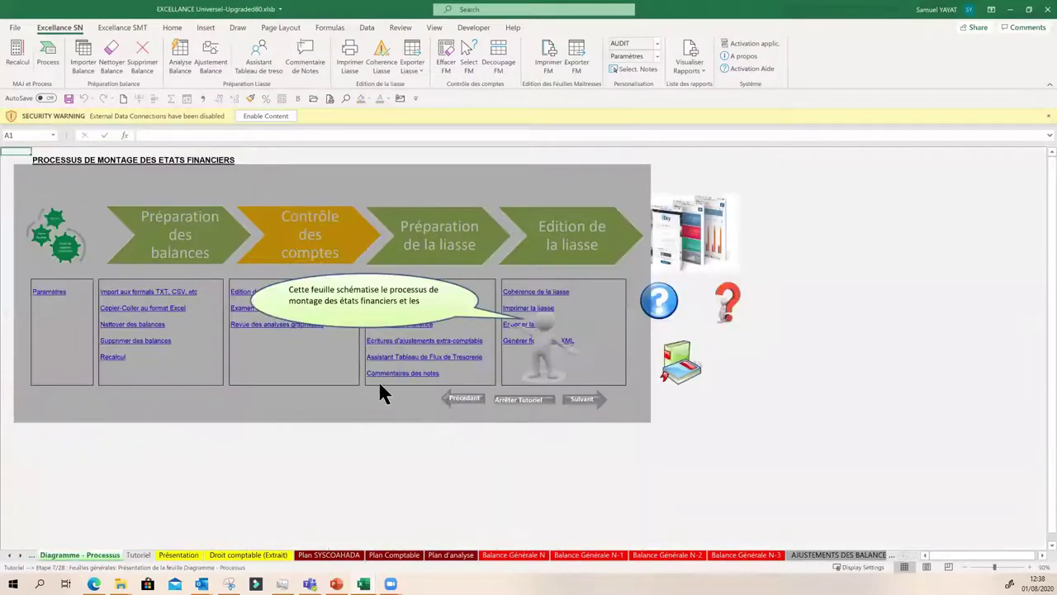
left_click(577, 402)
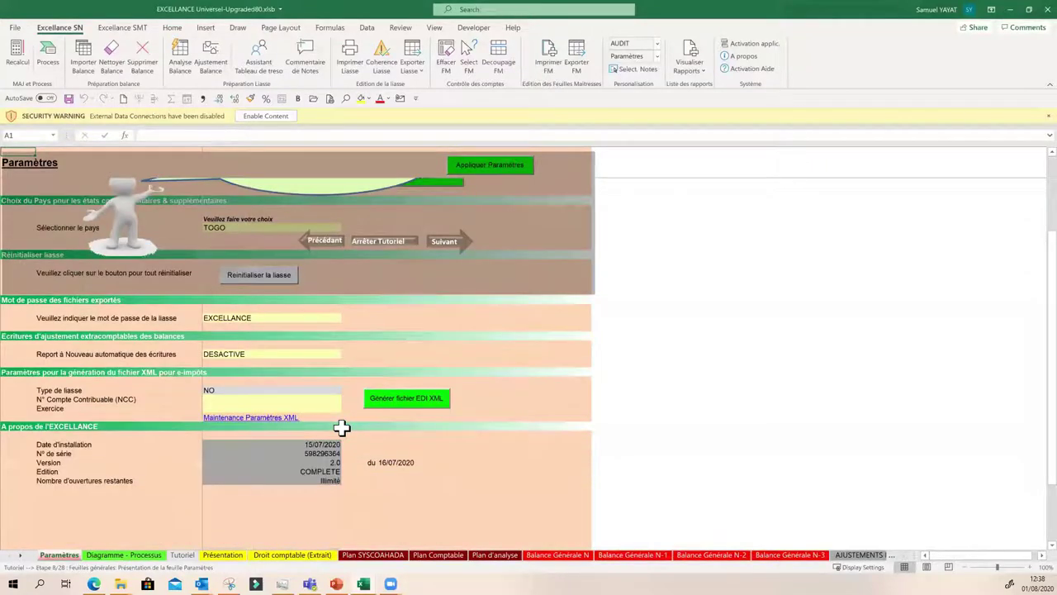
left_click(441, 350)
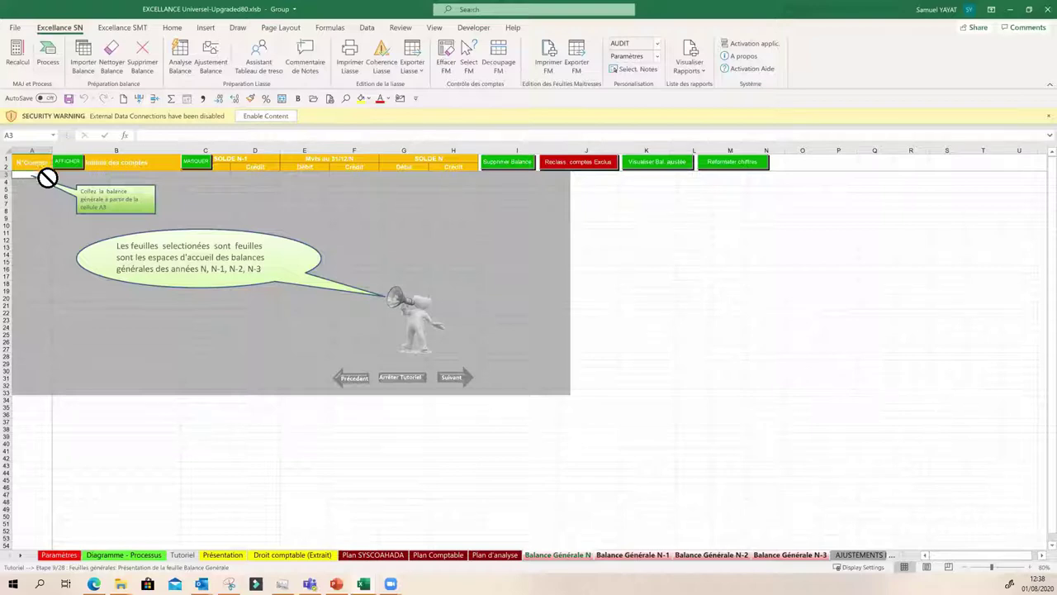
left_click(455, 380)
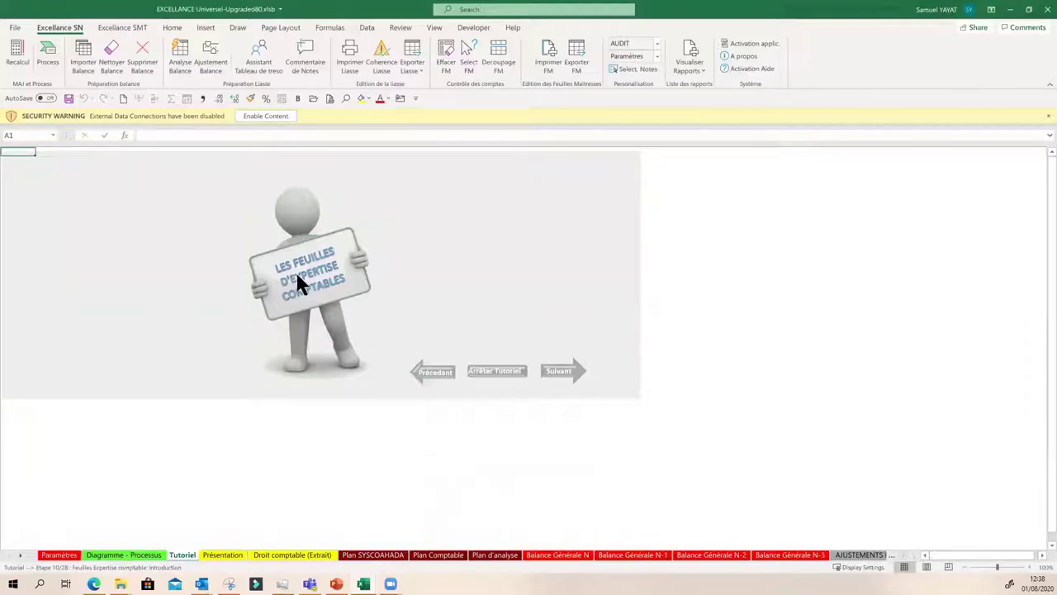
- Advance the tutorial through the balance analysis report, balance adjustments and coherence control summary to the Paramétrage SN sheet
left_click(554, 373)
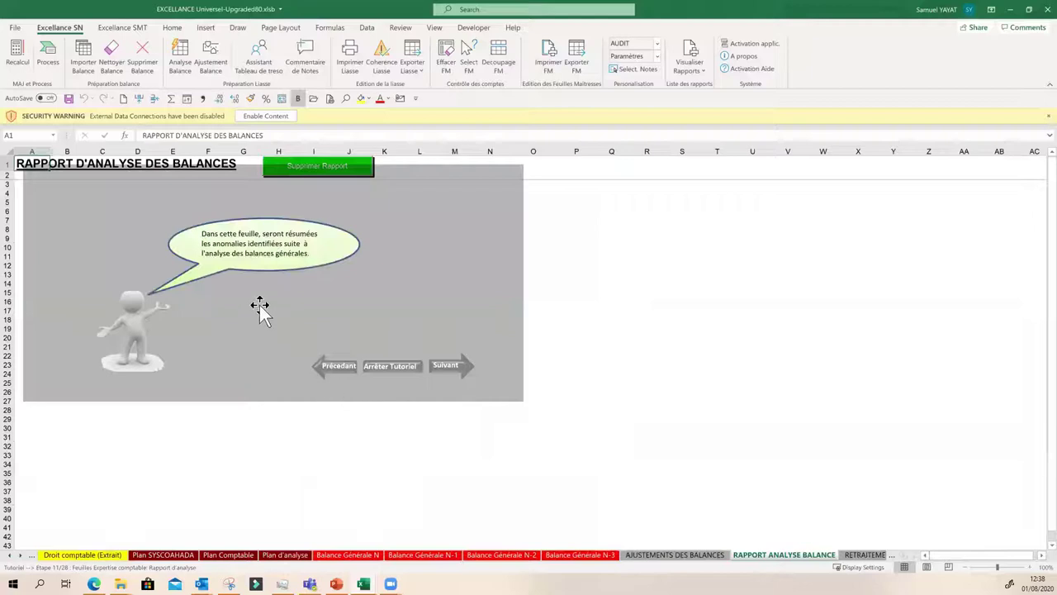
left_click(446, 375)
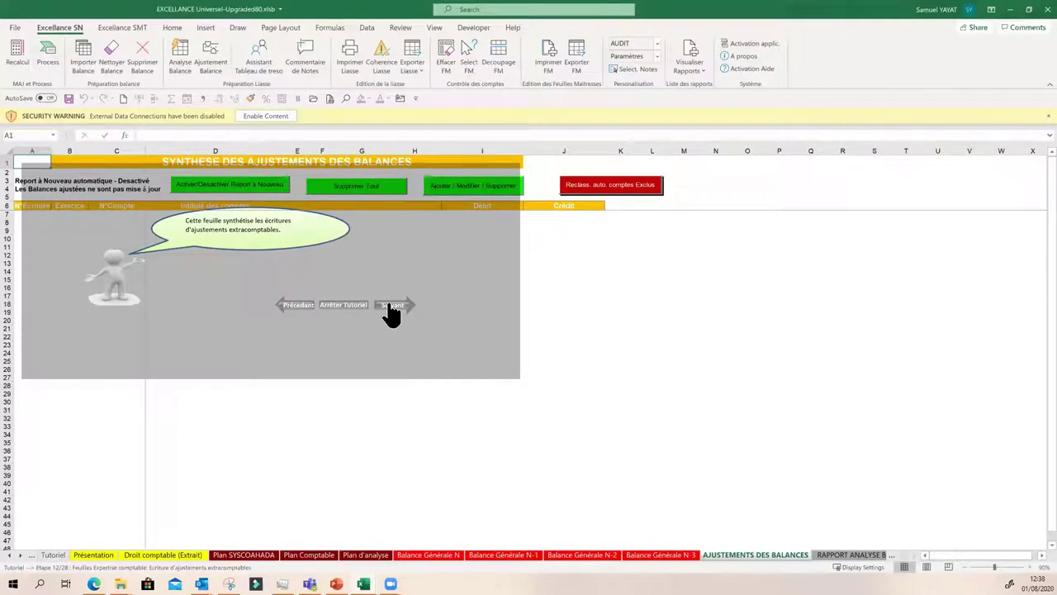
left_click(391, 307)
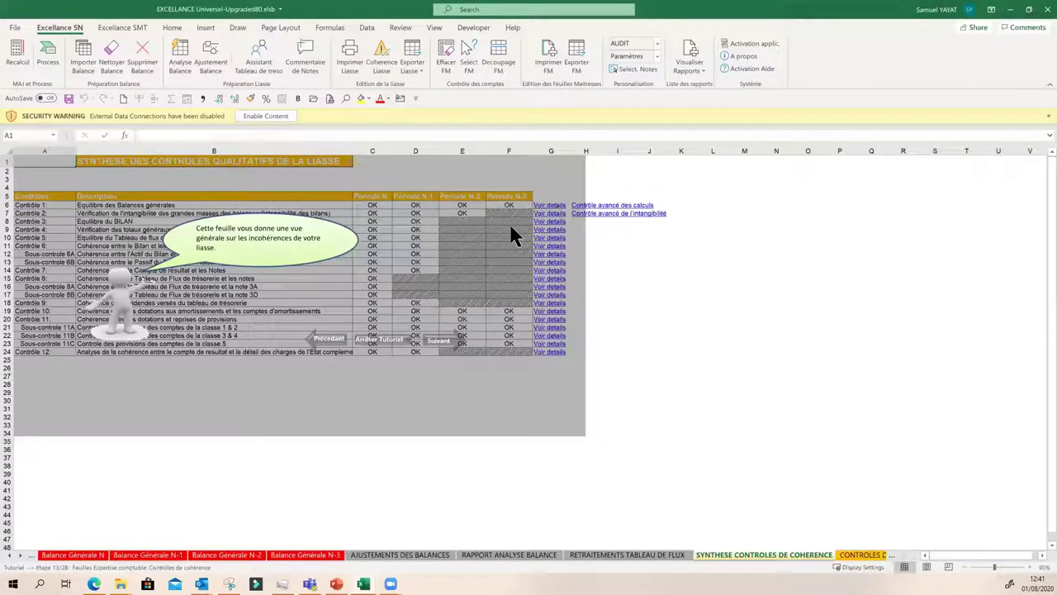
left_click(441, 345)
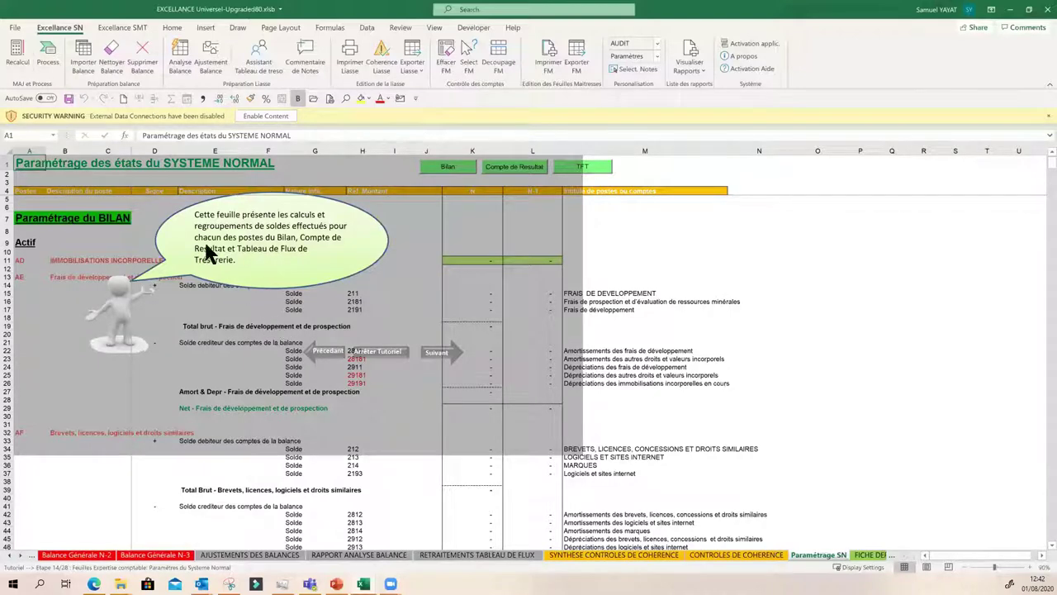
- Examine the Paramétrage du BILAN section, covering the account groupings for the intangible, tangible and financial fixed asset items
scroll(465, 434, "down", 1)
scroll(465, 435, "down", 3)
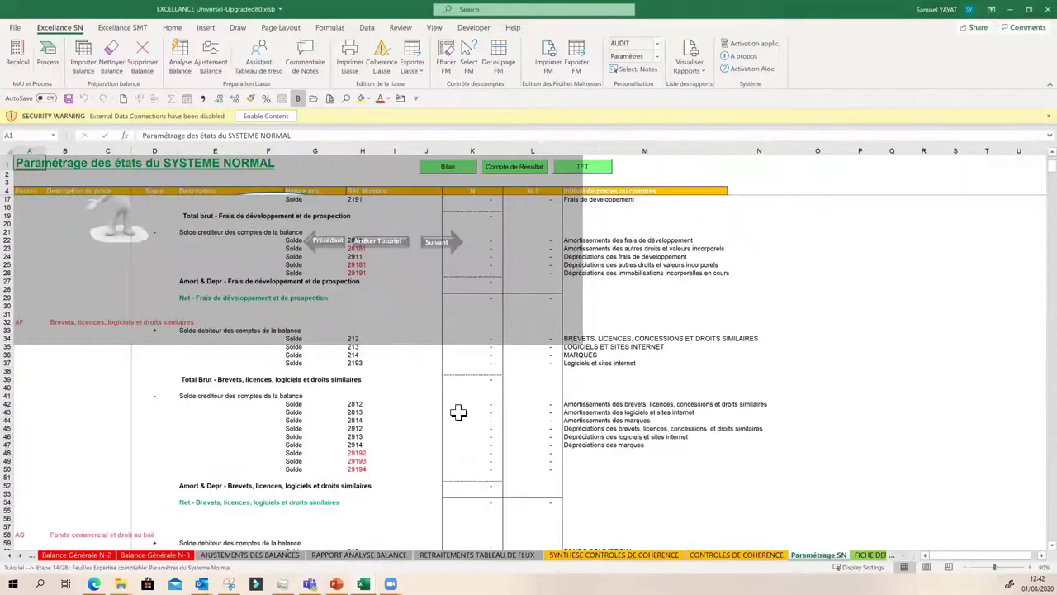
scroll(458, 417, "down", 8)
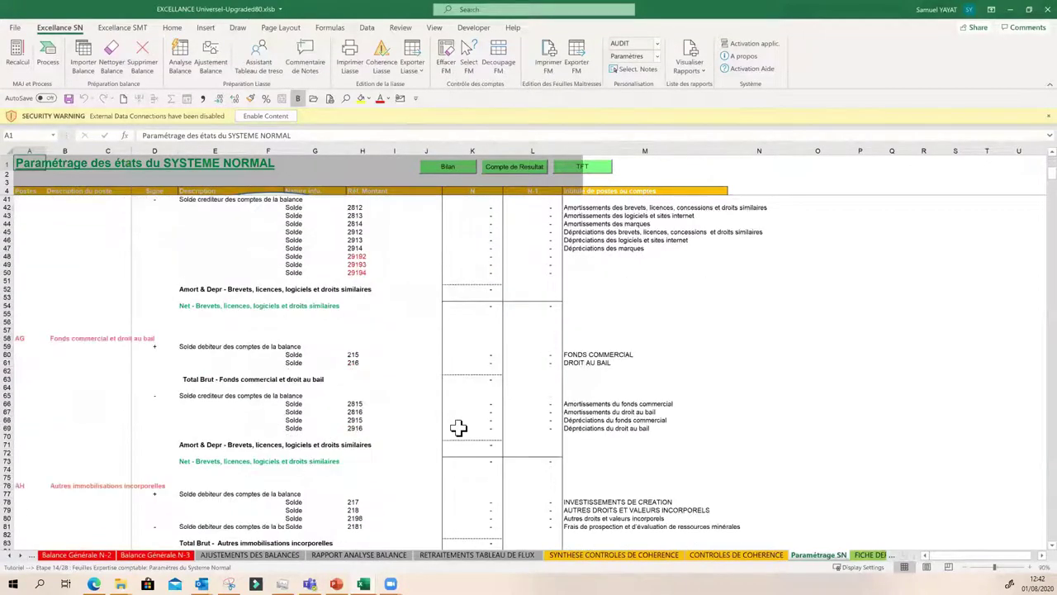
scroll(459, 427, "down", 9)
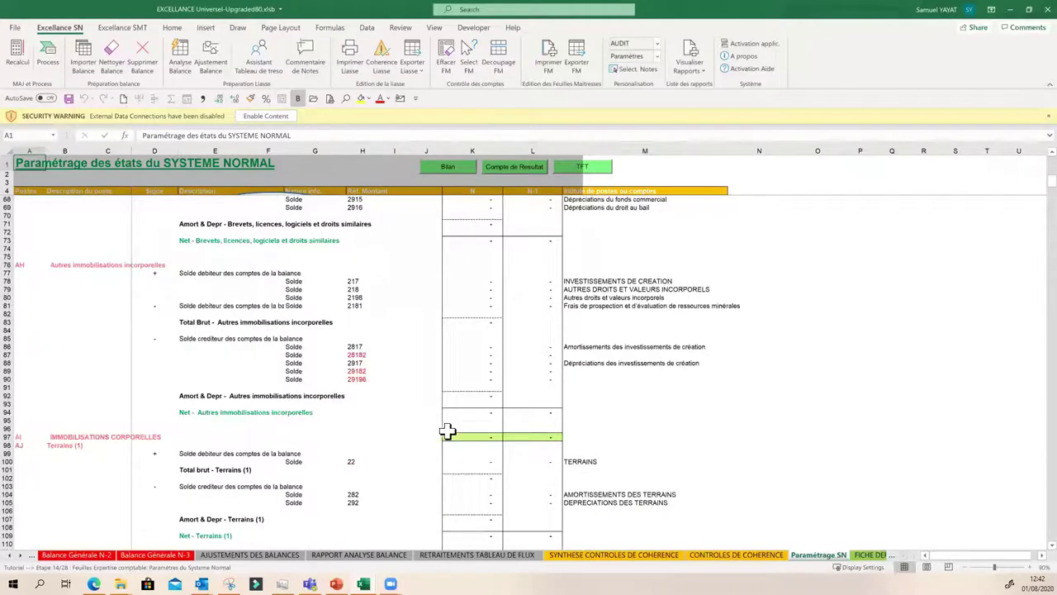
scroll(459, 428, "down", 3)
scroll(470, 429, "down", 7)
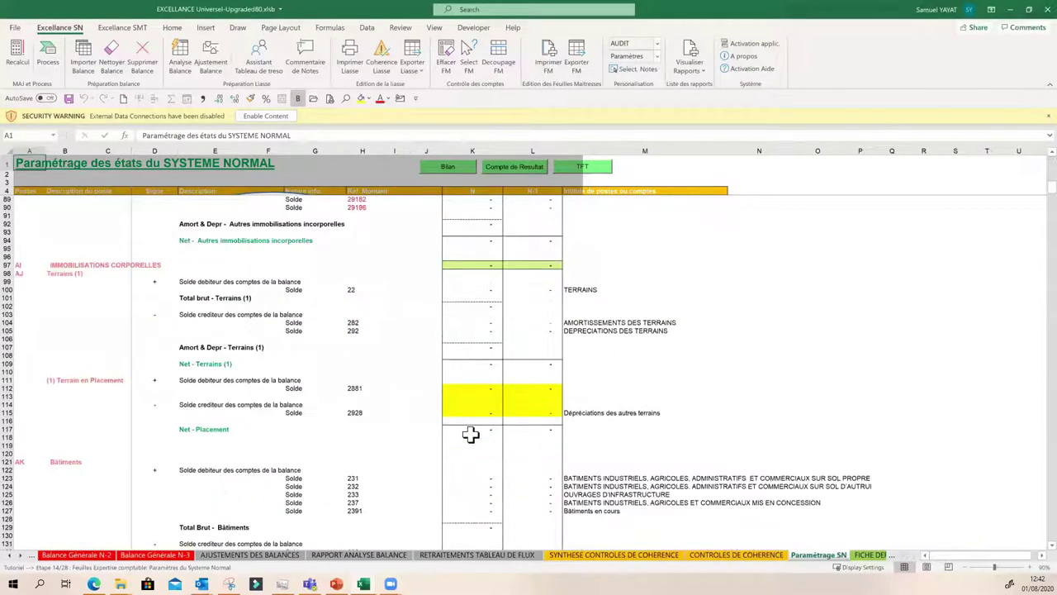
scroll(470, 435, "down", 1)
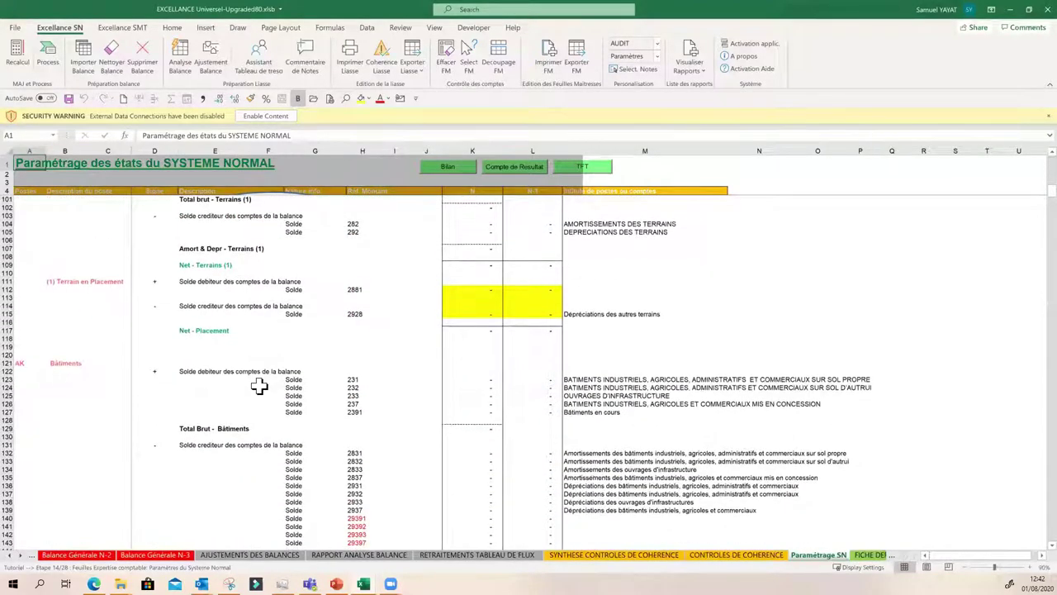
scroll(259, 386, "down", 8)
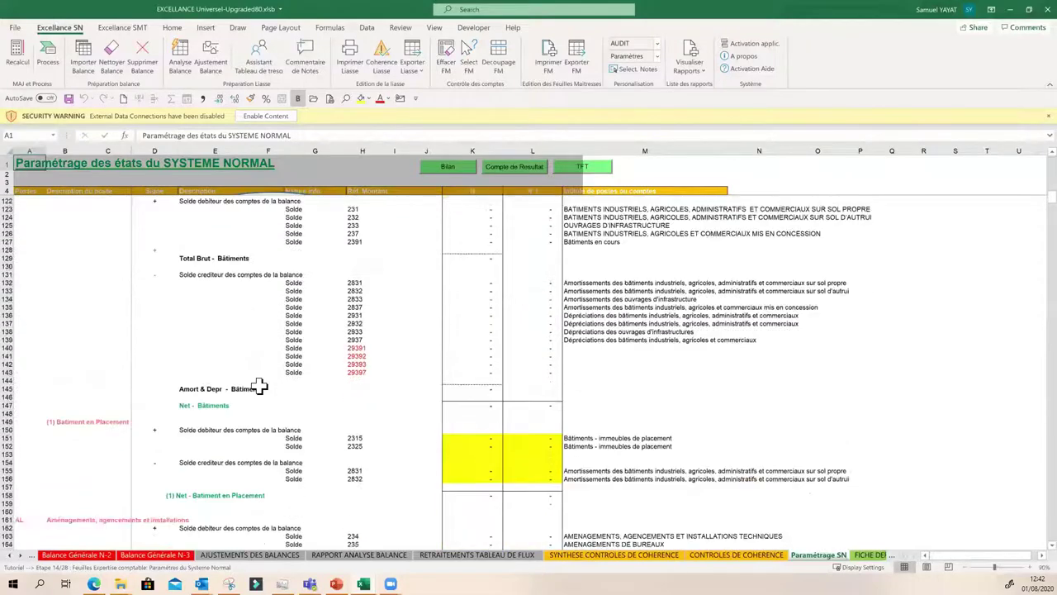
scroll(259, 386, "down", 7)
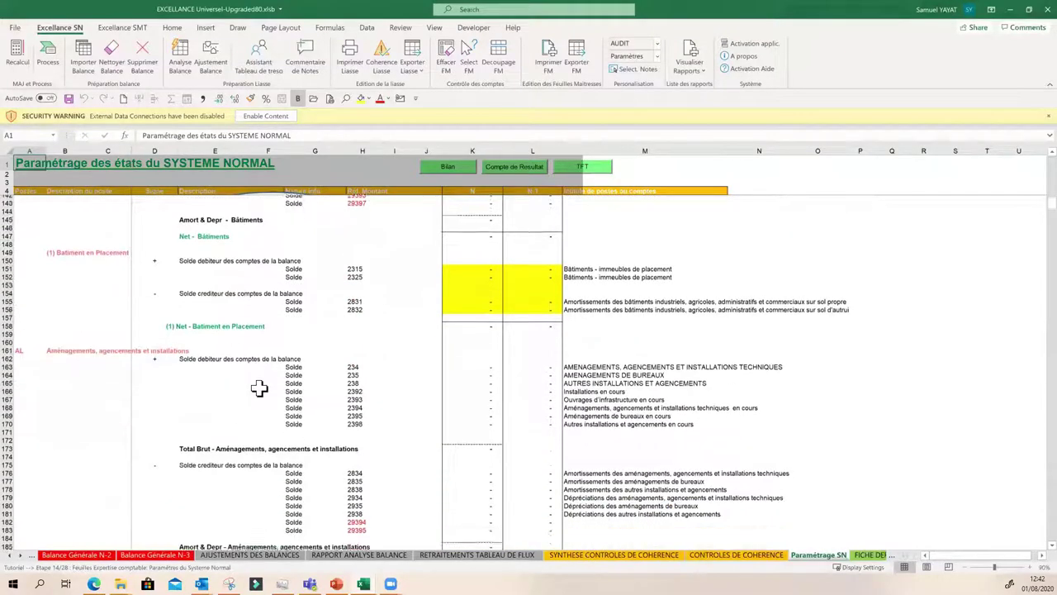
scroll(259, 386, "down", 9)
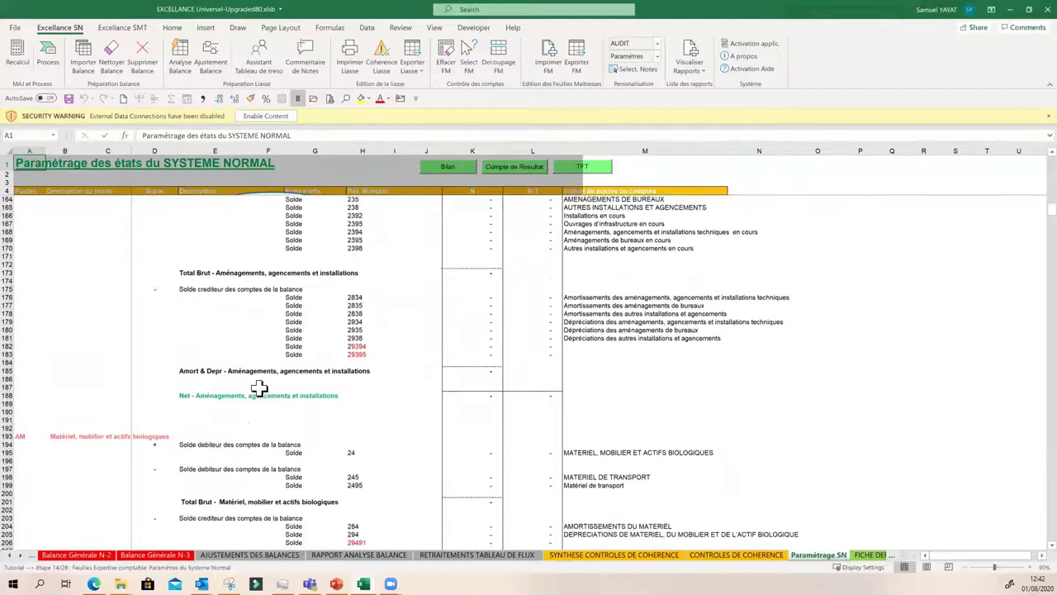
scroll(260, 387, "down", 5)
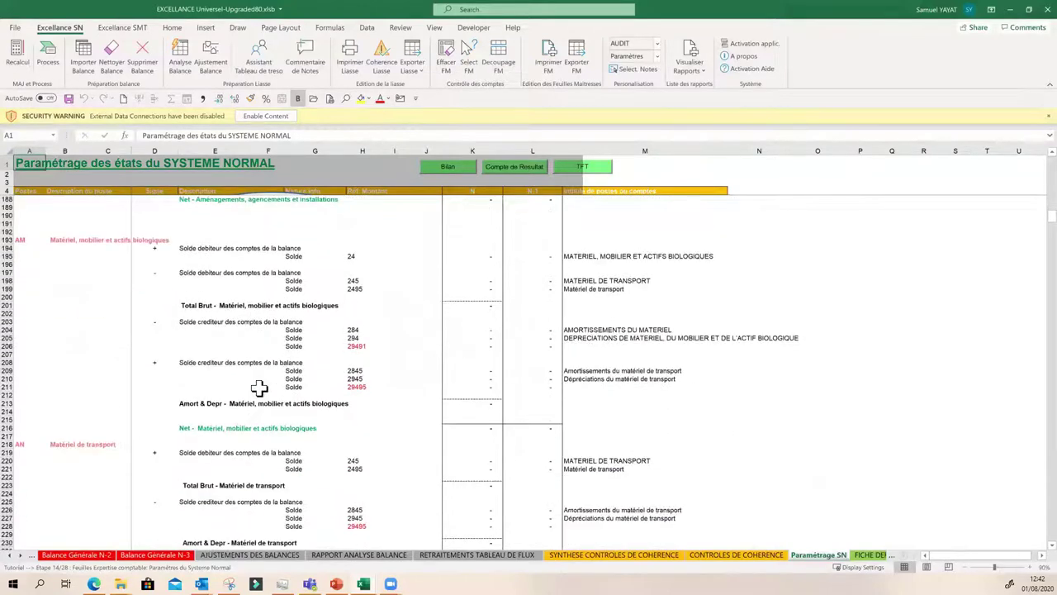
scroll(260, 386, "down", 4)
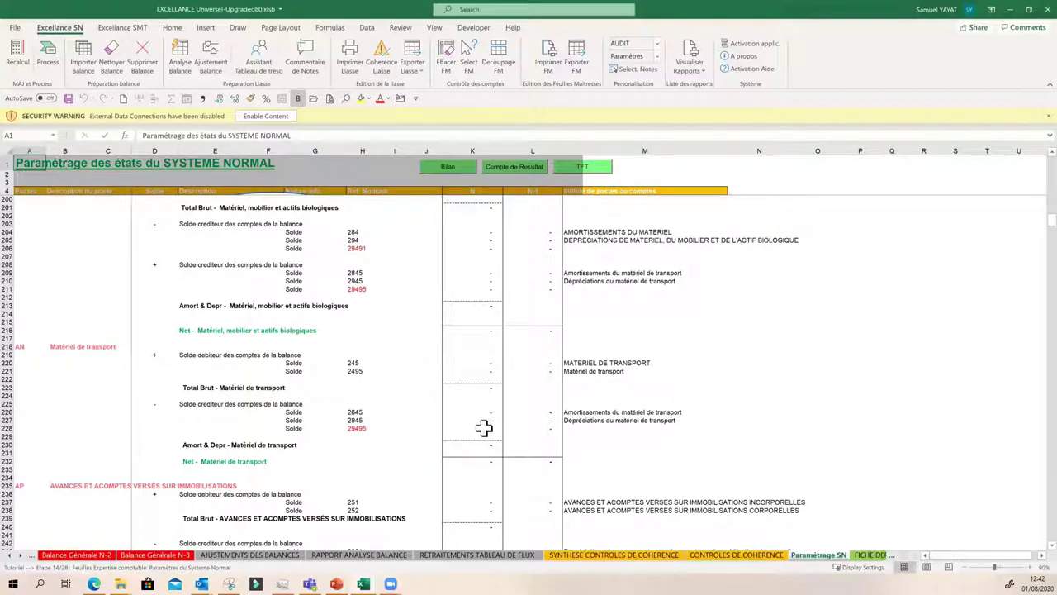
scroll(986, 262, "down", 7)
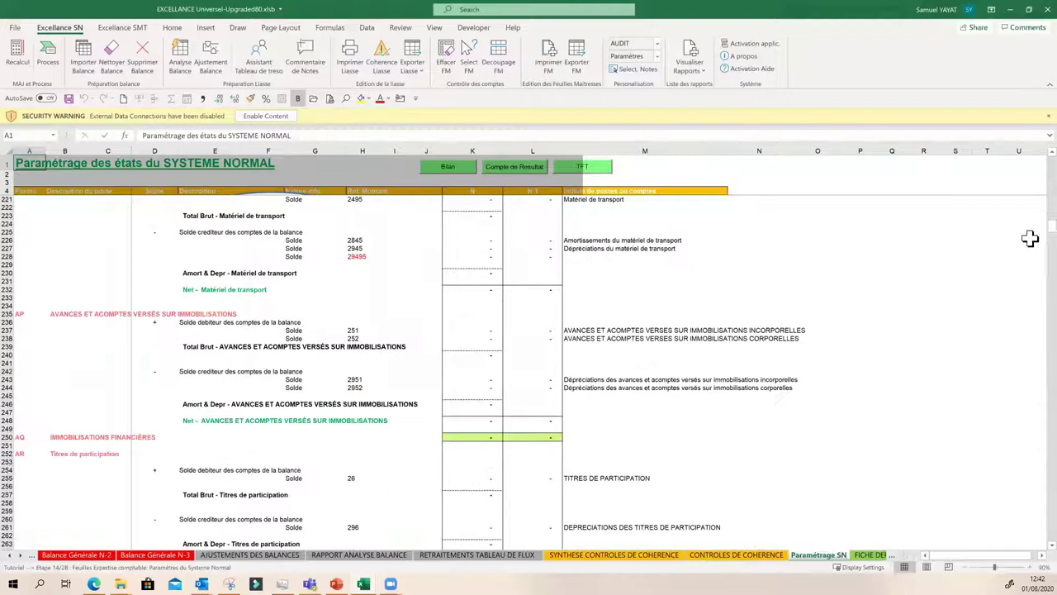
- Find the start of the Paramétrage du Tableau de flux de trésorerie section and review its first cash flow items
left_click_drag(1022, 232, 1024, 474)
scroll(597, 385, "up", 9)
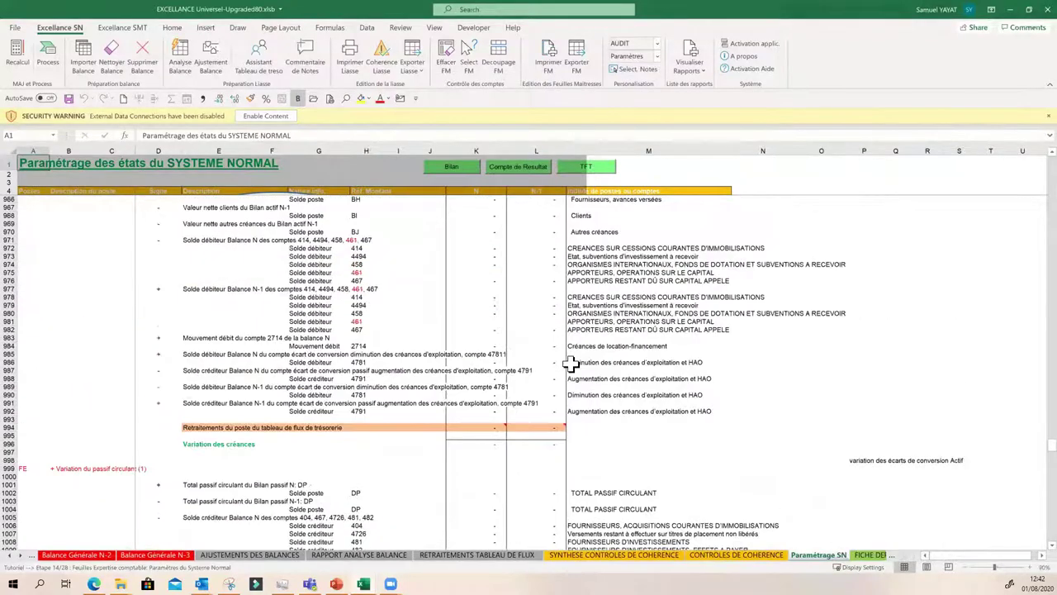
scroll(571, 364, "up", 12)
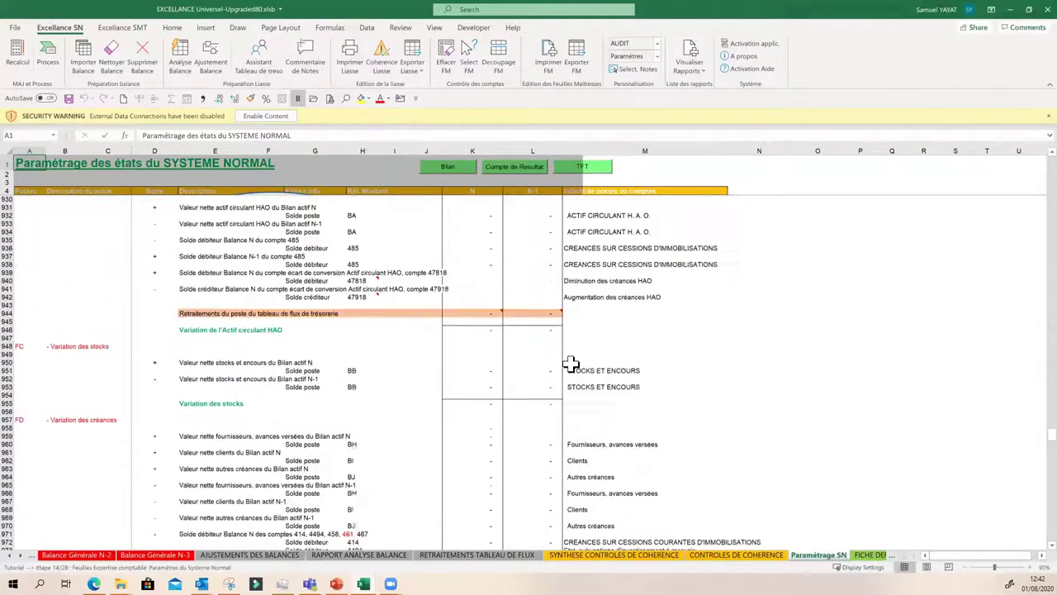
scroll(558, 354, "up", 4)
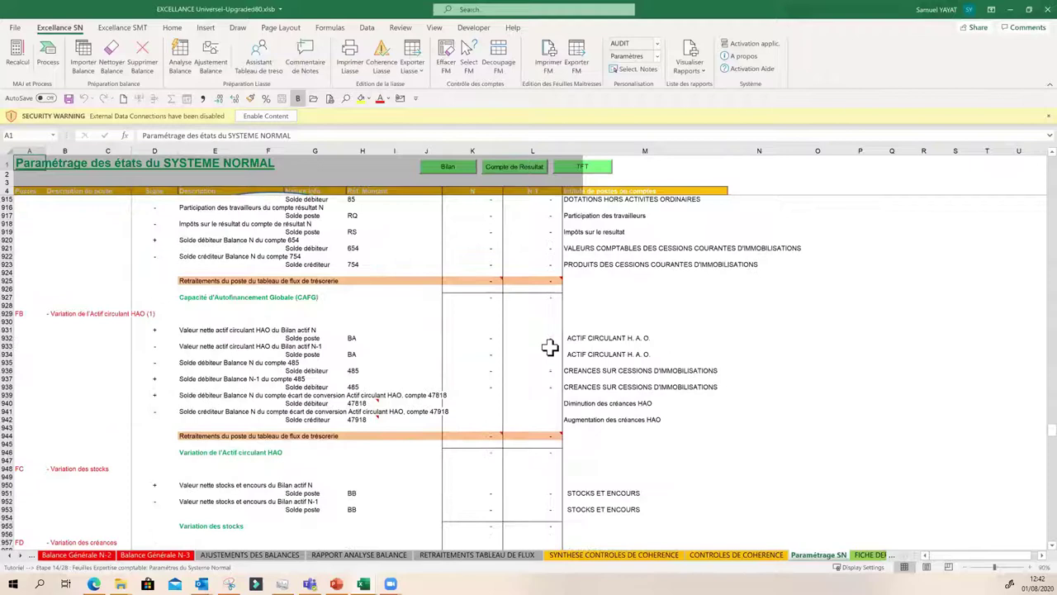
scroll(549, 347, "up", 9)
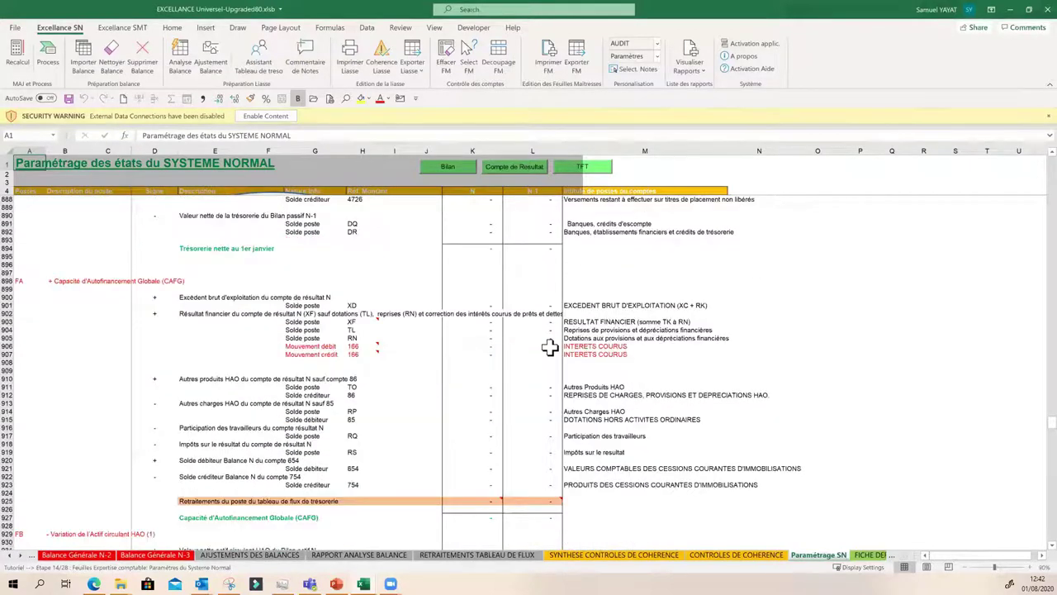
scroll(550, 346, "up", 5)
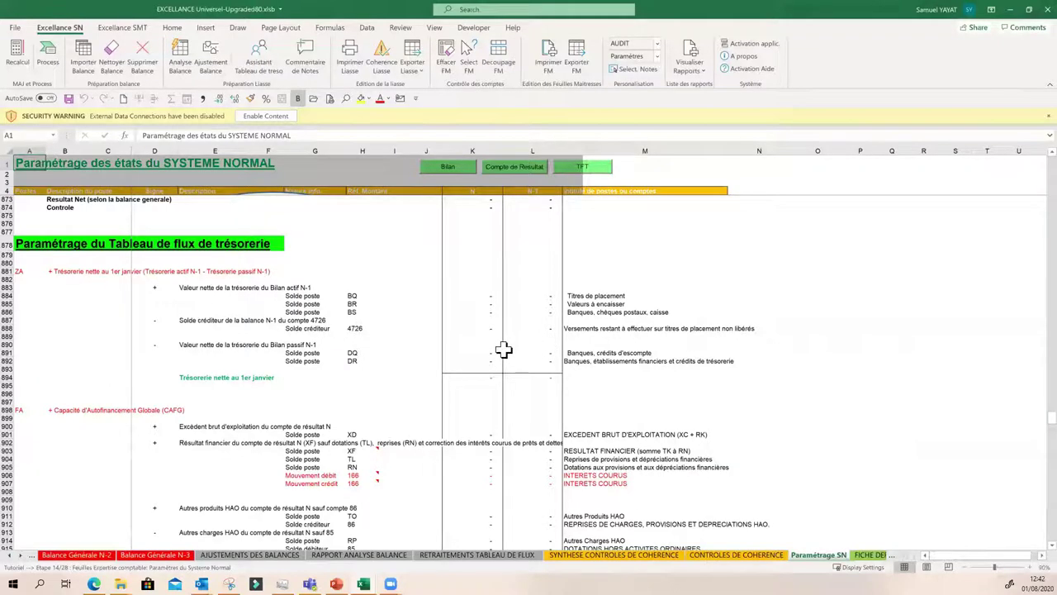
- Inspect the year N formulas for accounts 754 and 654 under Capacité d'Autofinancement Globale (CAFG)
scroll(503, 347, "down", 2)
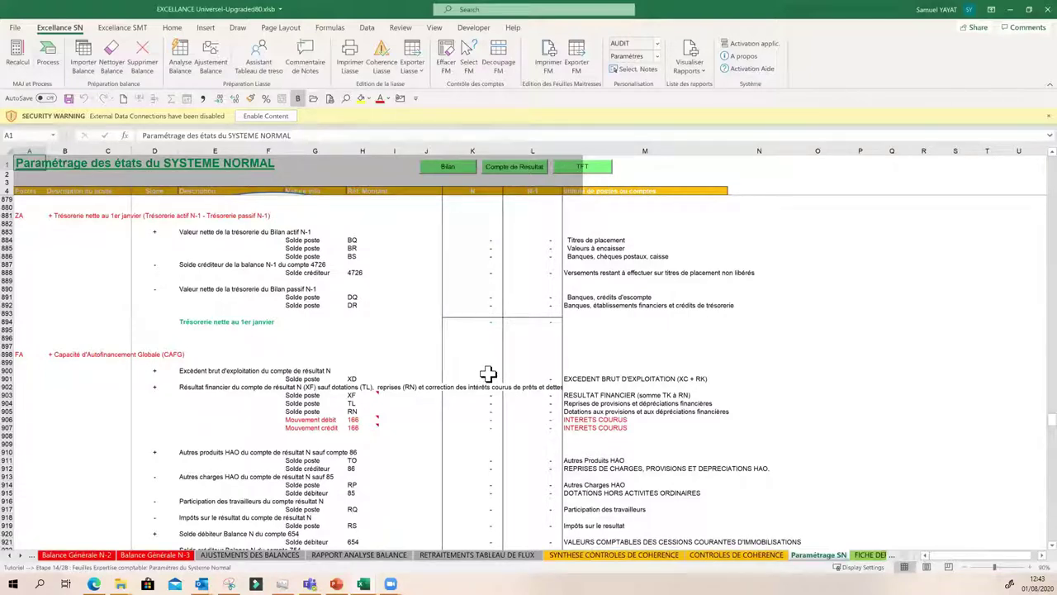
scroll(481, 458, "down", 4)
left_click(487, 467)
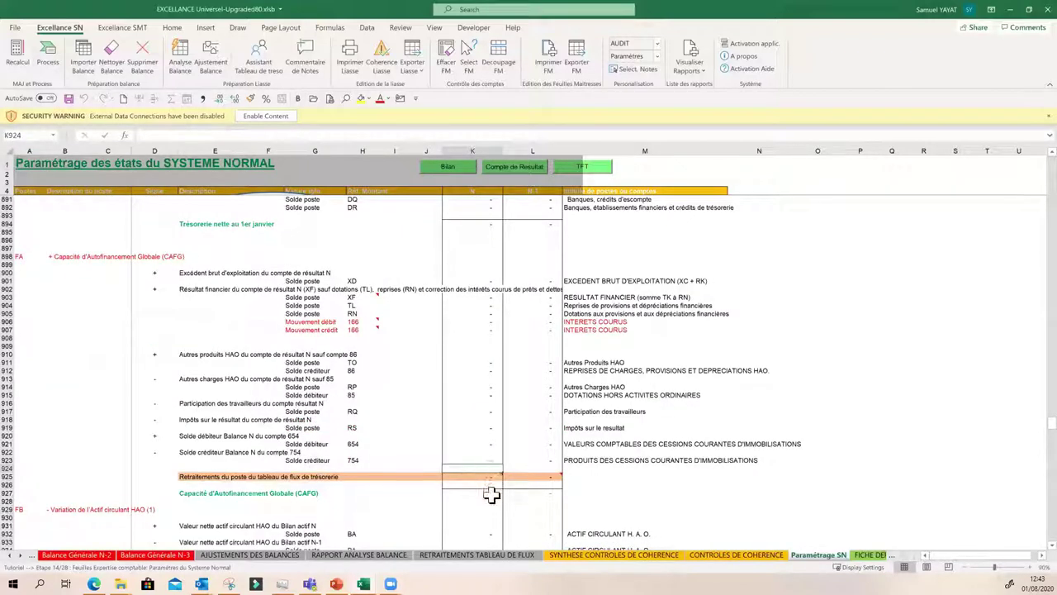
left_click(476, 460)
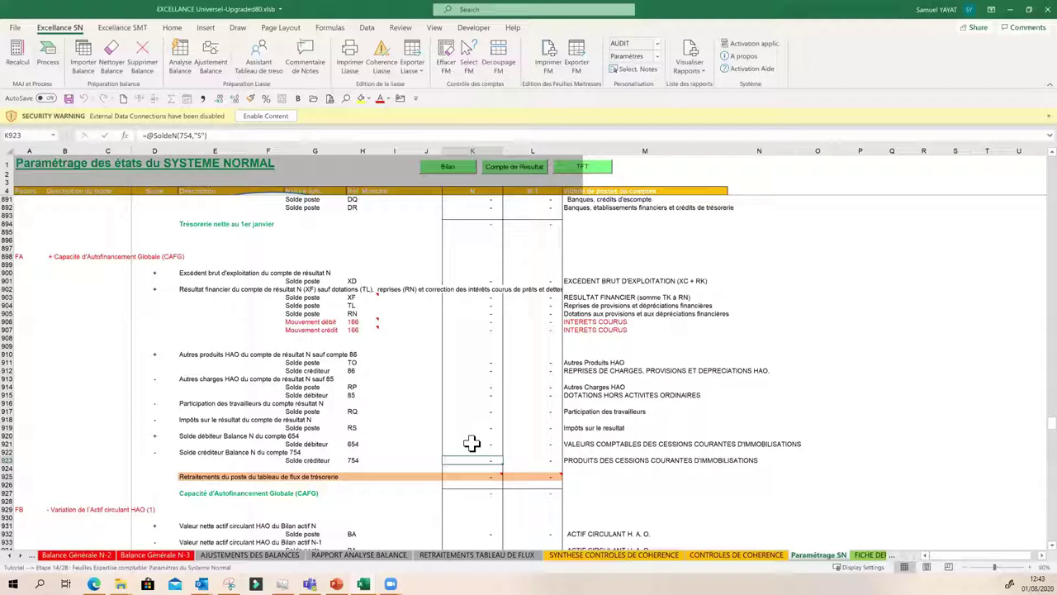
left_click(471, 444)
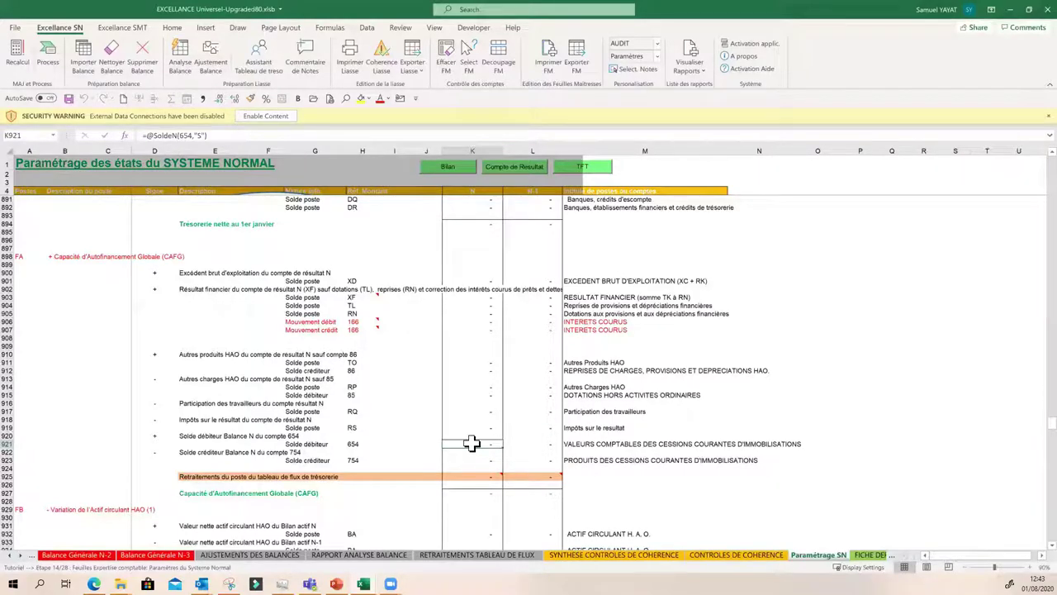
- Return to the beginning of the Paramétrage SN sheet and advance the tutorial to the liasse fiscale forms
scroll(533, 416, "up", 5)
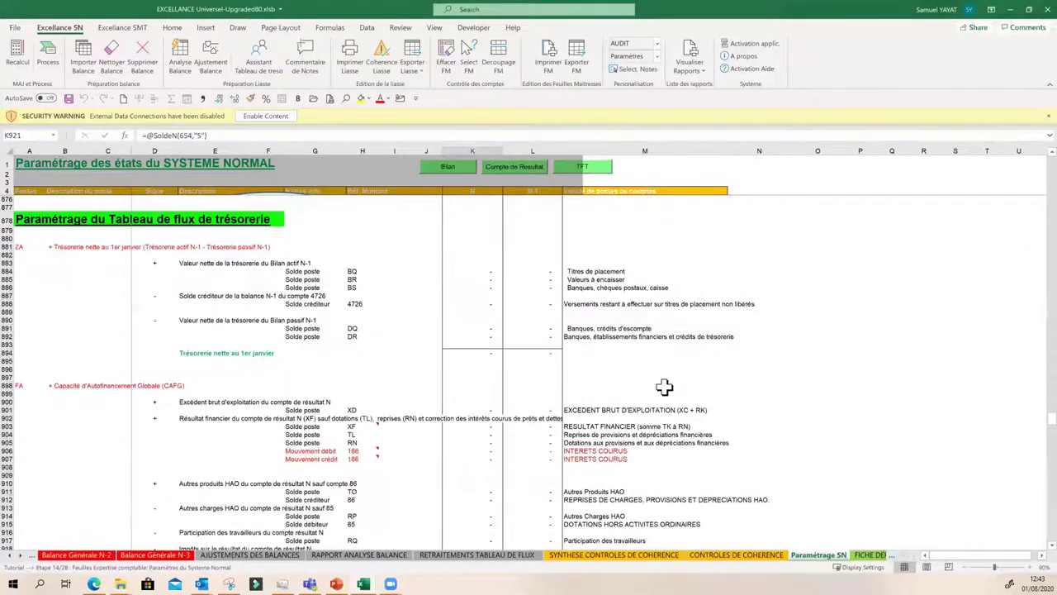
scroll(665, 387, "up", 20)
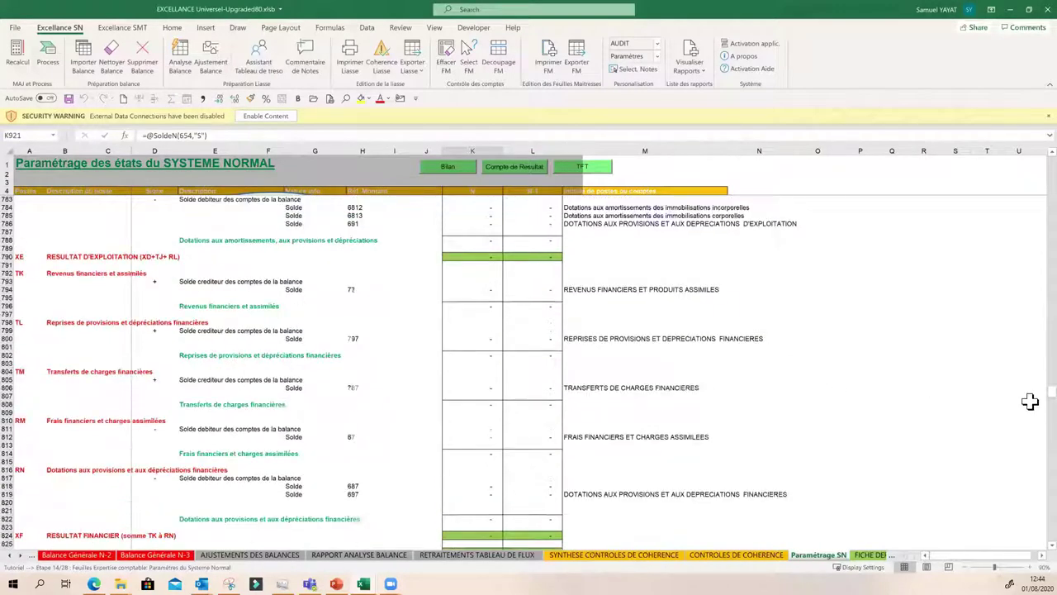
left_click_drag(1024, 335, 1024, 137)
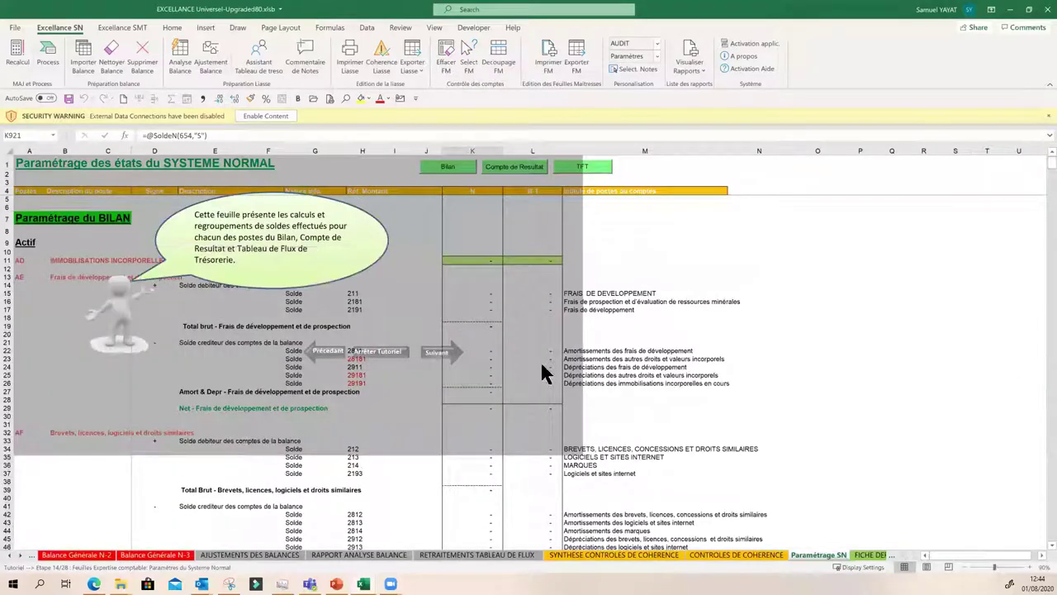
left_click(436, 351)
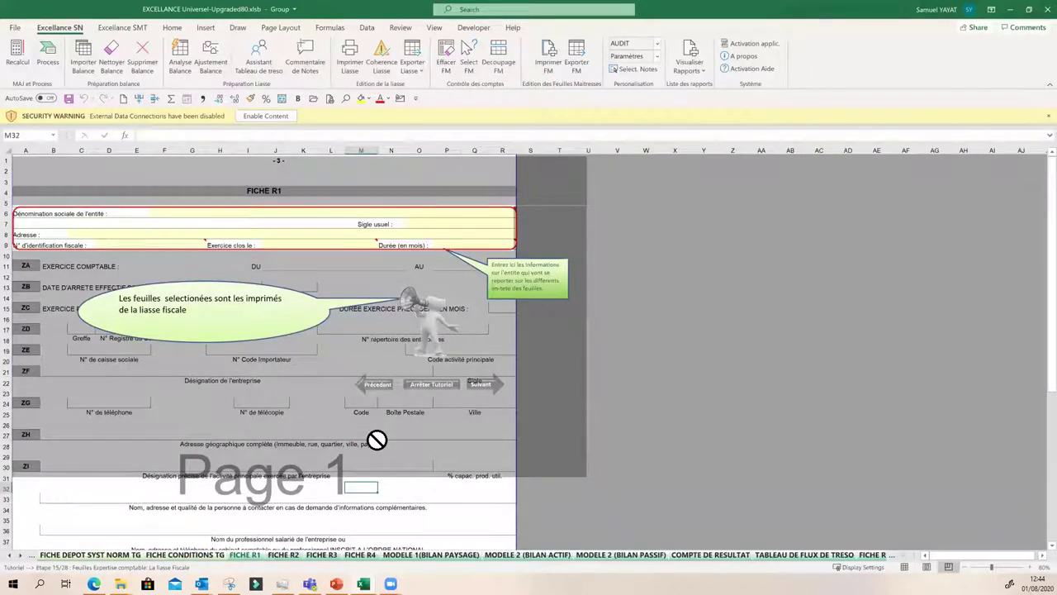
- Browse the names of the grouped liasse fiscale sheets, from FICHE DEPOT SYST NORM TG onward to the NOTE sheets
left_click(10, 556)
left_click(10, 556)
left_click(10, 556)
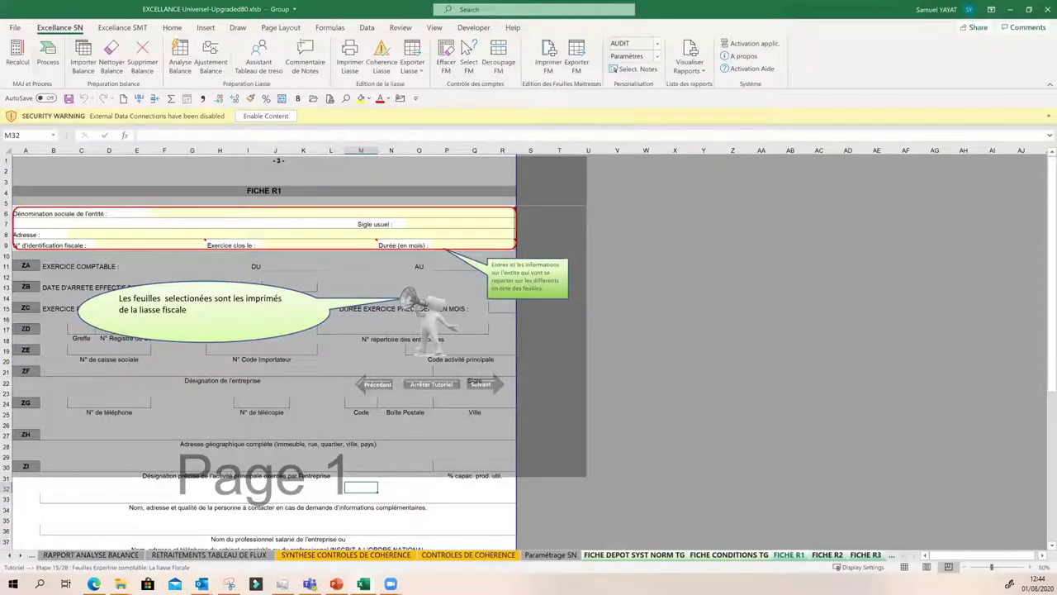
left_click(22, 557)
left_click(19, 559)
left_click(19, 558)
left_click(19, 558)
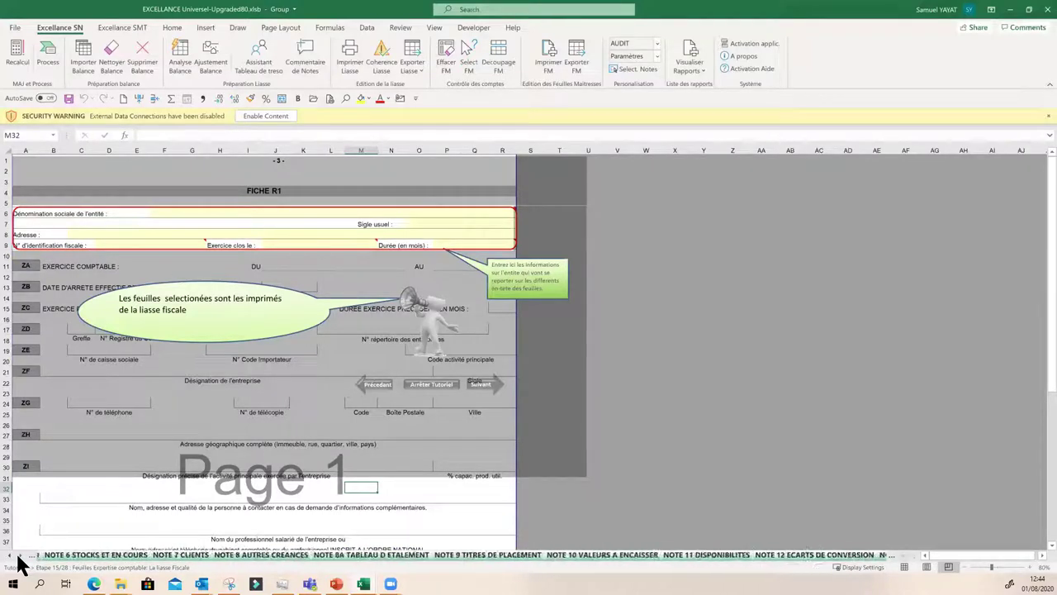
- Browse the names of the remaining liasse fiscale sheets, from NOTE 6 STOCKS ET EN COURS to Page 61 Autres Renseig
left_click(20, 558)
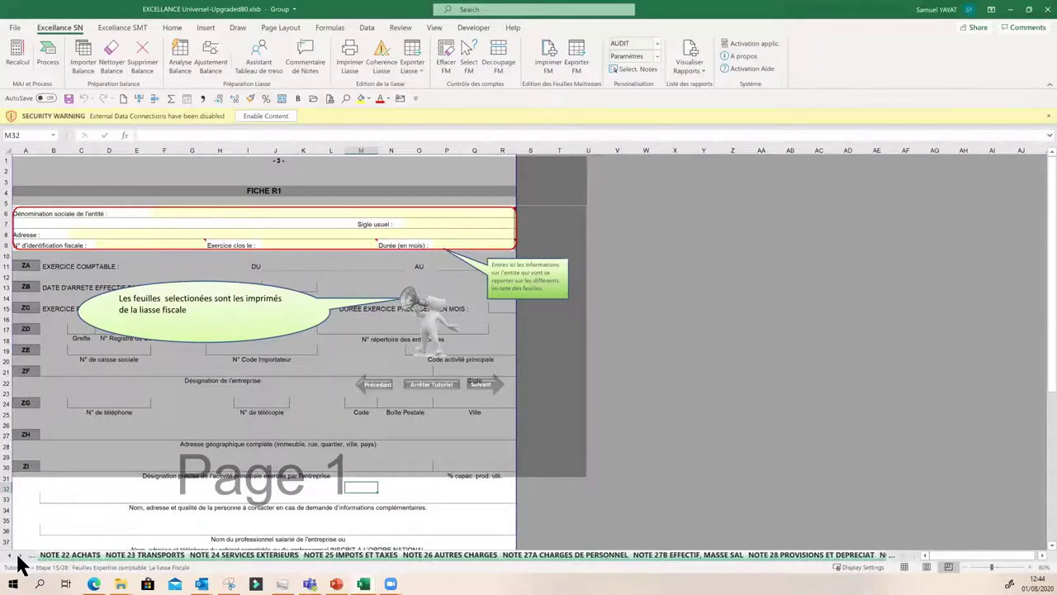
left_click(20, 558)
left_click(20, 559)
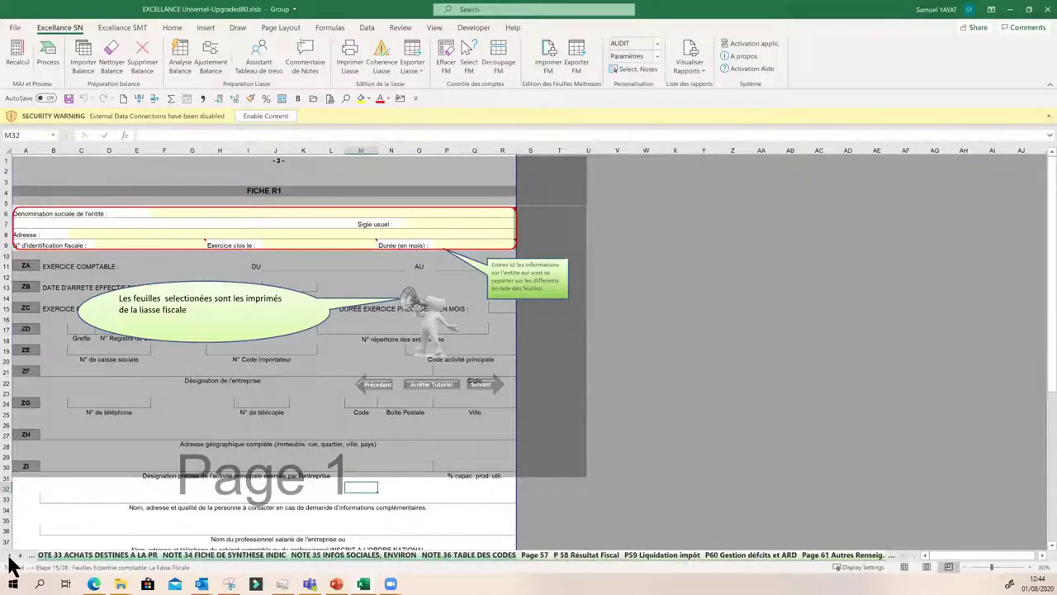
- Advance the tutorial past the audit introduction to the Examen Bilan step and bring the Examen cpte de résultat and CONTROLE INDICIAIRE sheet names into view
left_click(481, 385)
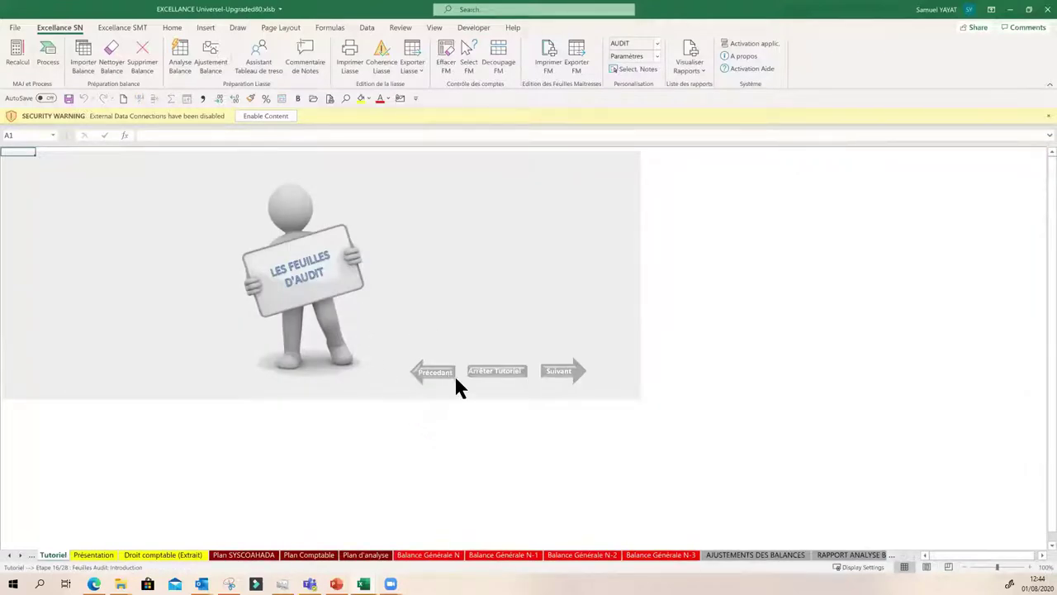
left_click(561, 378)
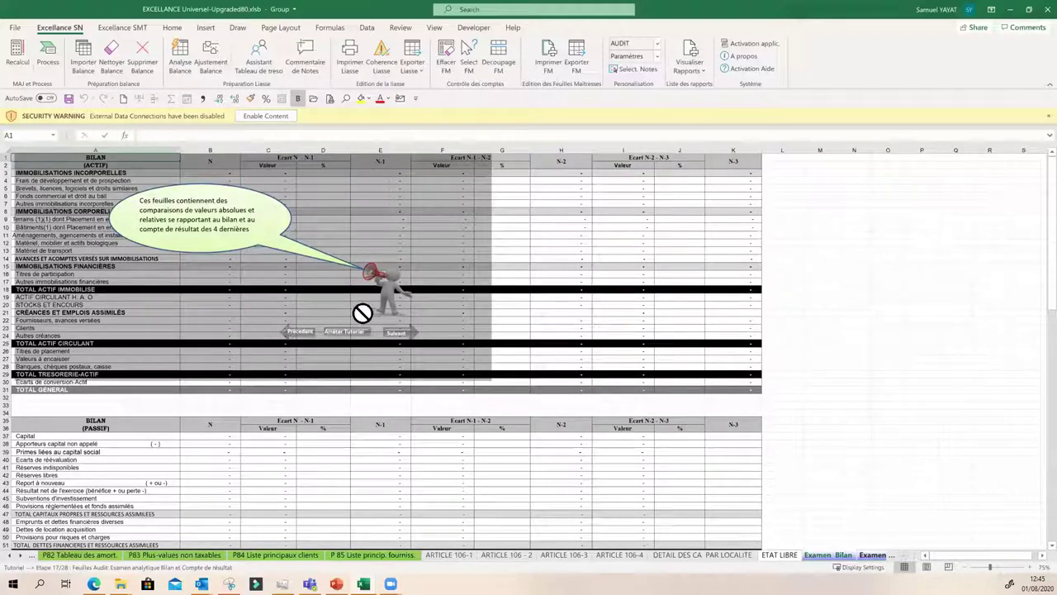
left_click(19, 555)
left_click(20, 555)
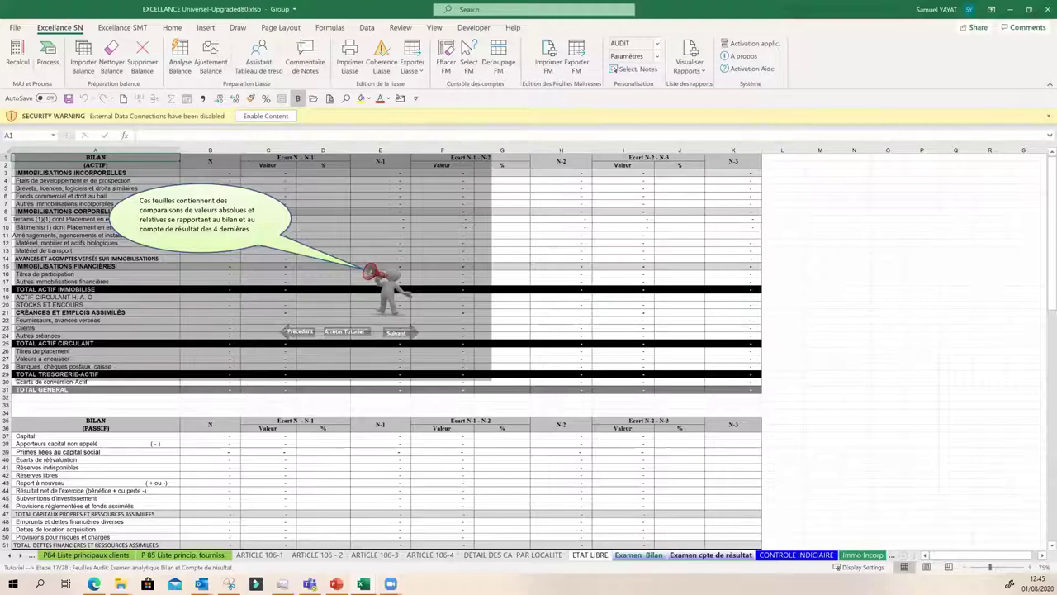
- Review the multi-year asset and liability comparison tables on the Examen Bilan sheet, including the percentage-of-total tables
scroll(545, 414, "down", 5)
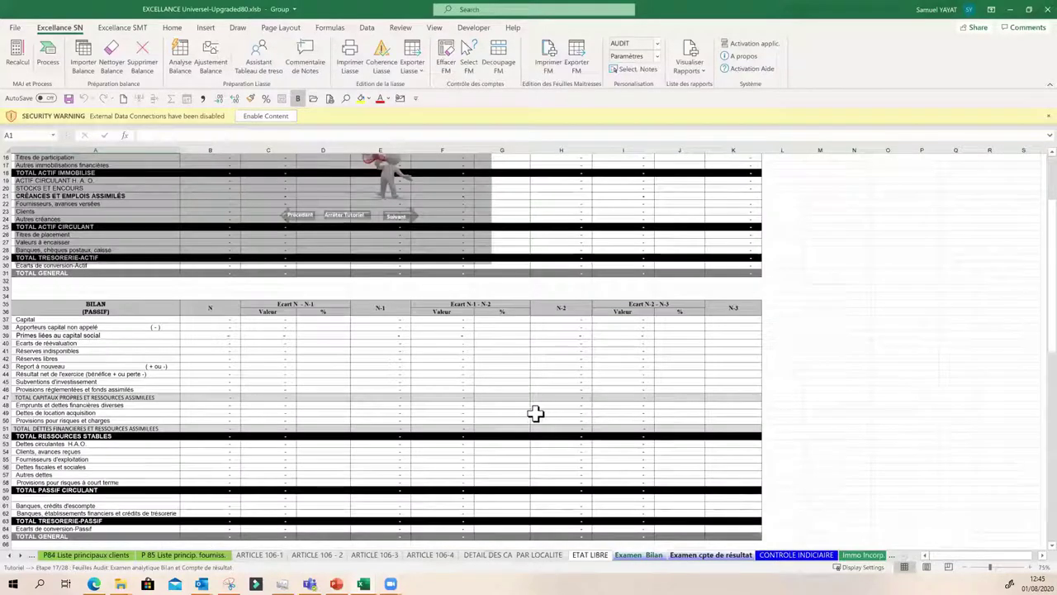
scroll(532, 413, "down", 7)
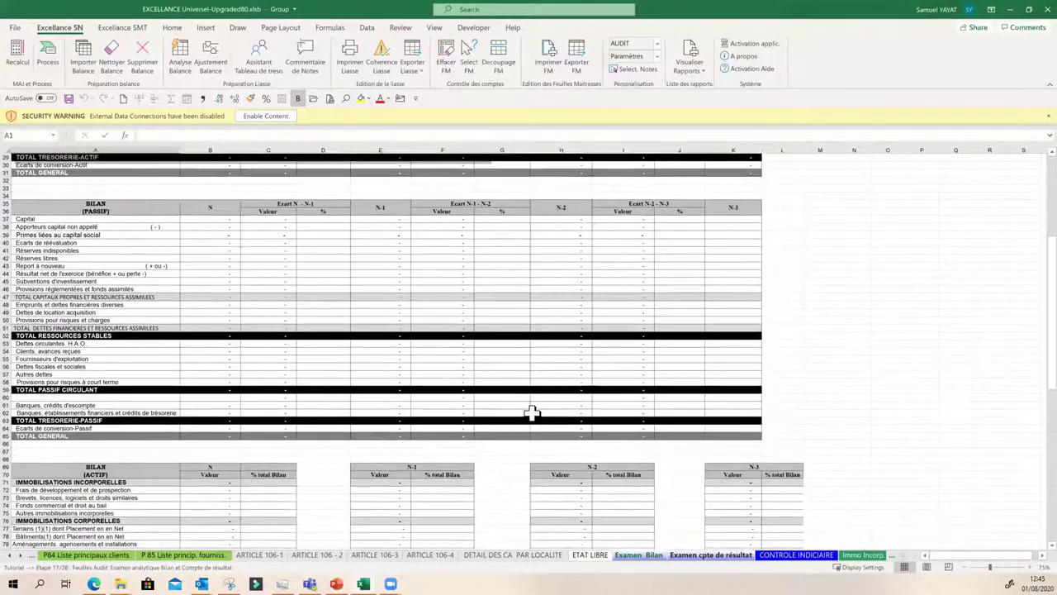
scroll(532, 413, "down", 9)
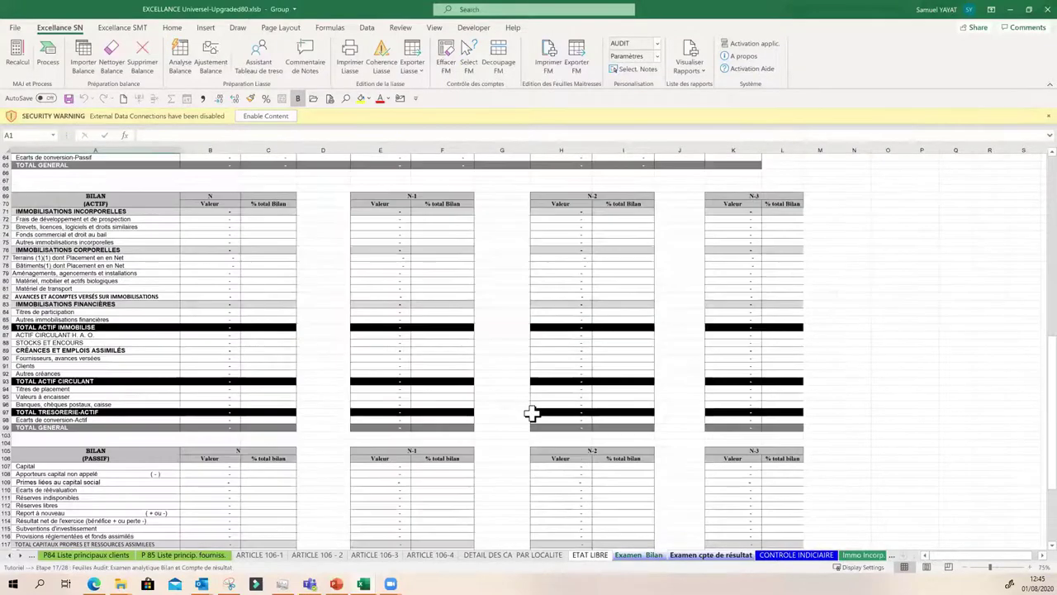
scroll(531, 413, "up", 20)
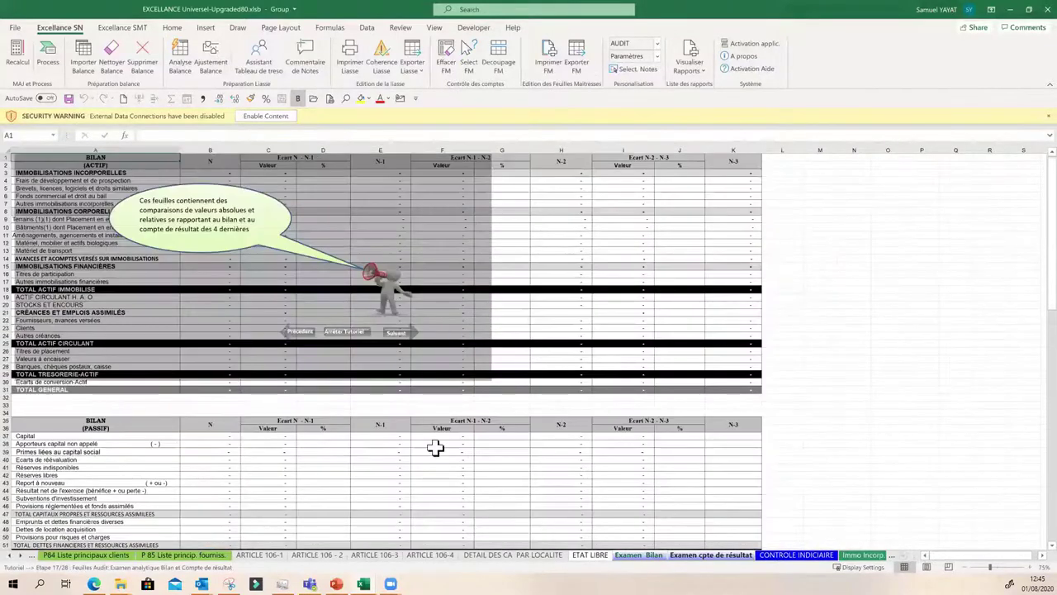
- Advance the tutorial to the CONTROLE INDICIAIRE sheet and review its ratios from the sales cycle through the financing cycle
left_click(398, 332)
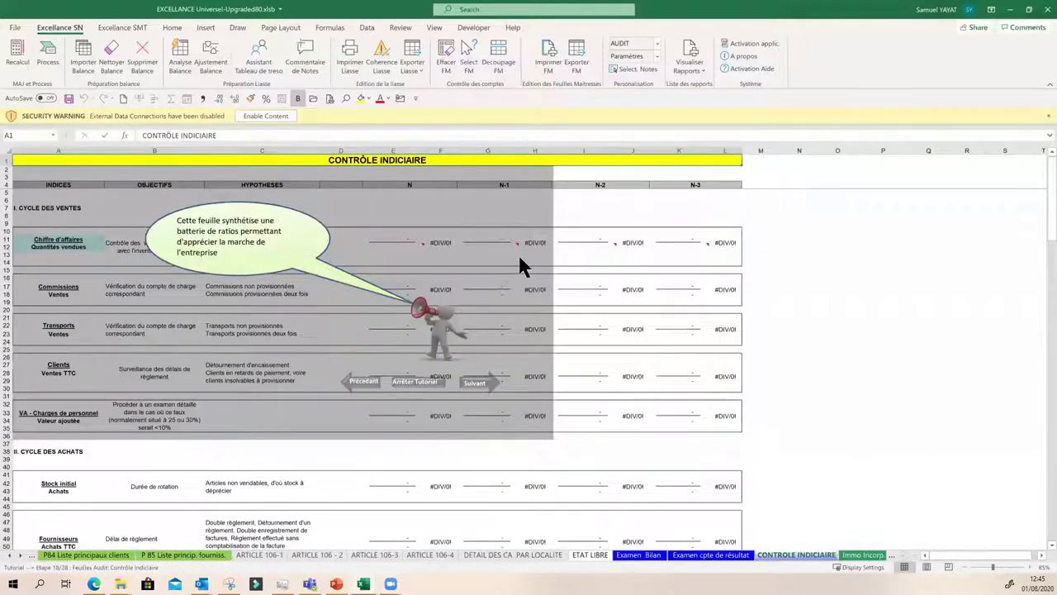
scroll(165, 347, "down", 6)
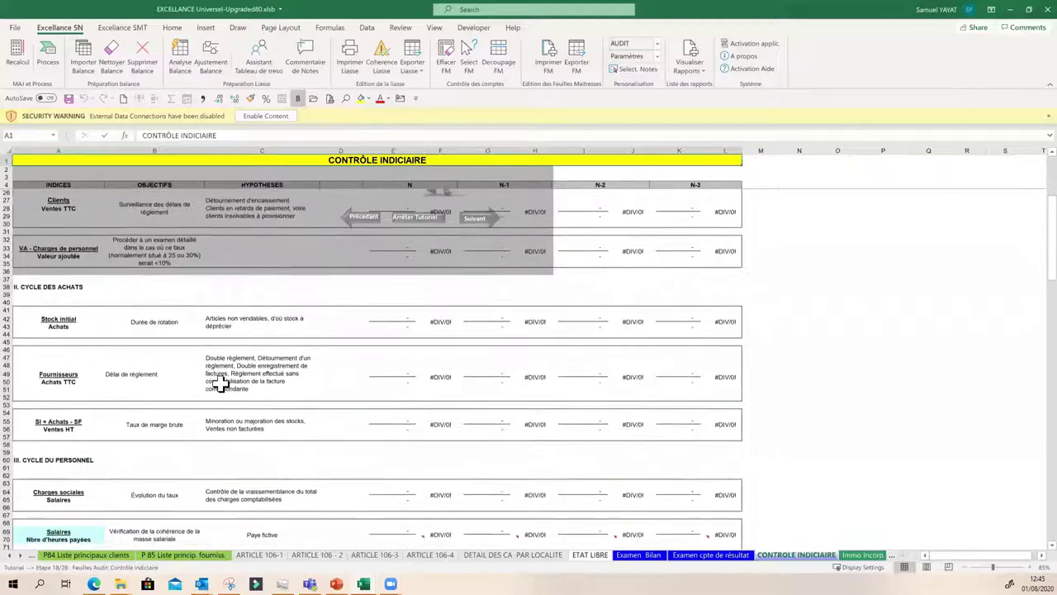
scroll(219, 382, "down", 4)
scroll(221, 383, "down", 10)
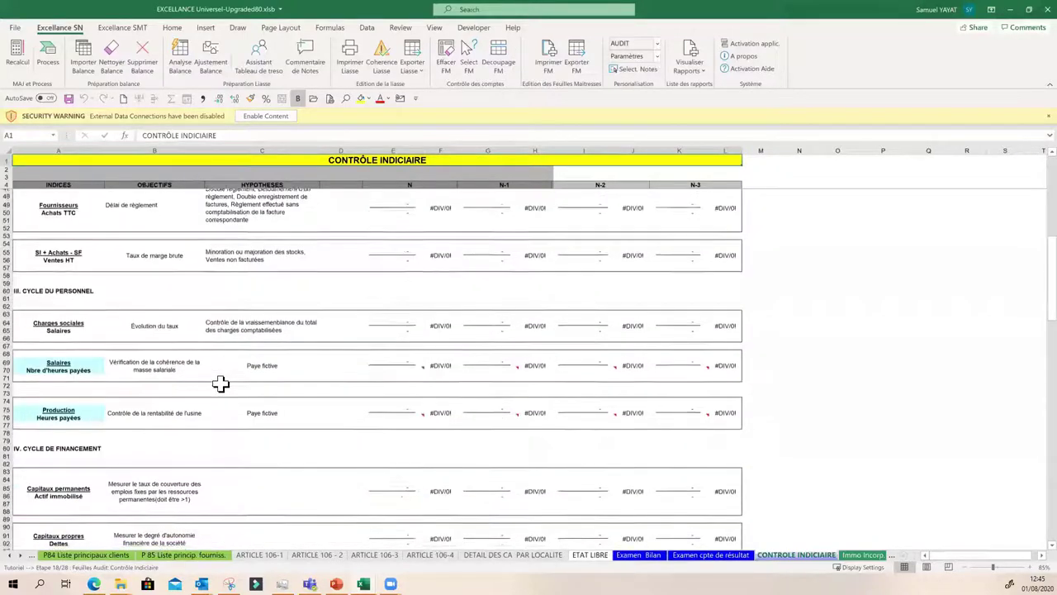
scroll(220, 382, "down", 6)
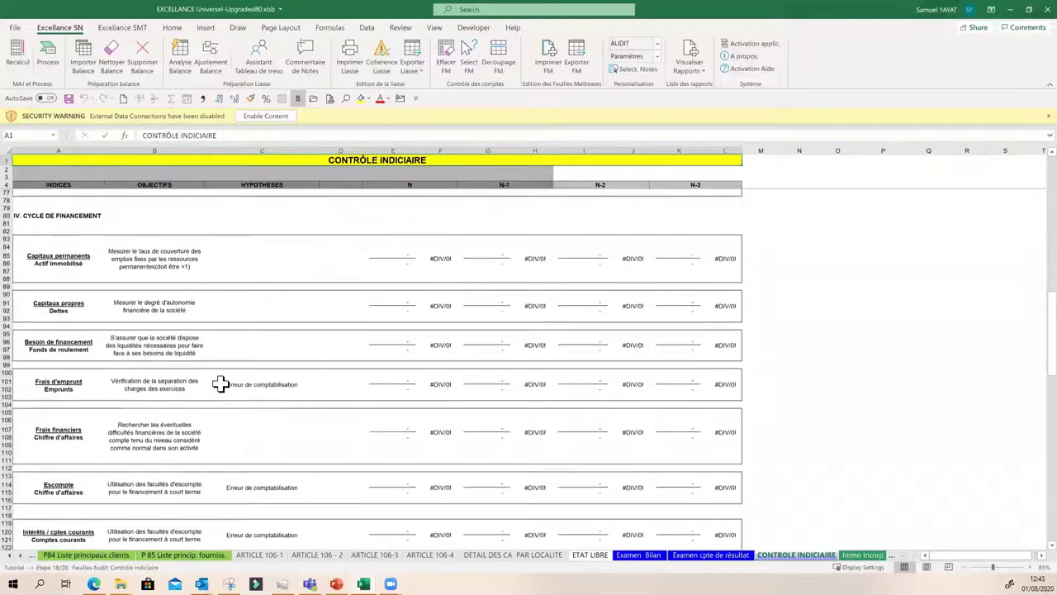
scroll(221, 381, "up", 20)
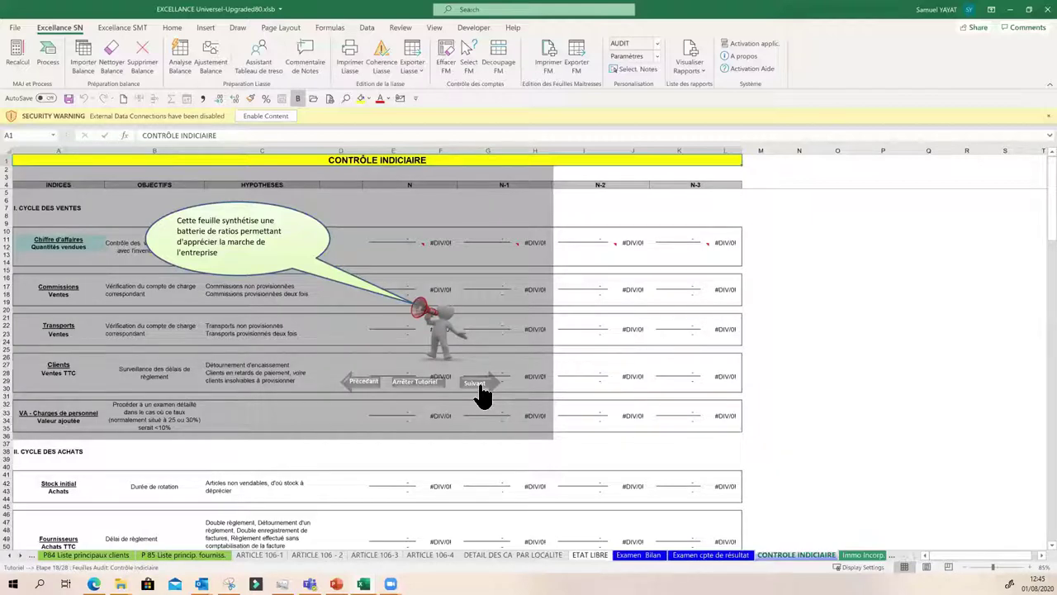
- Advance the tutorial to the feuilles maîtresses and browse their sheet names, from Immo Incorp. to Transport
left_click(481, 388)
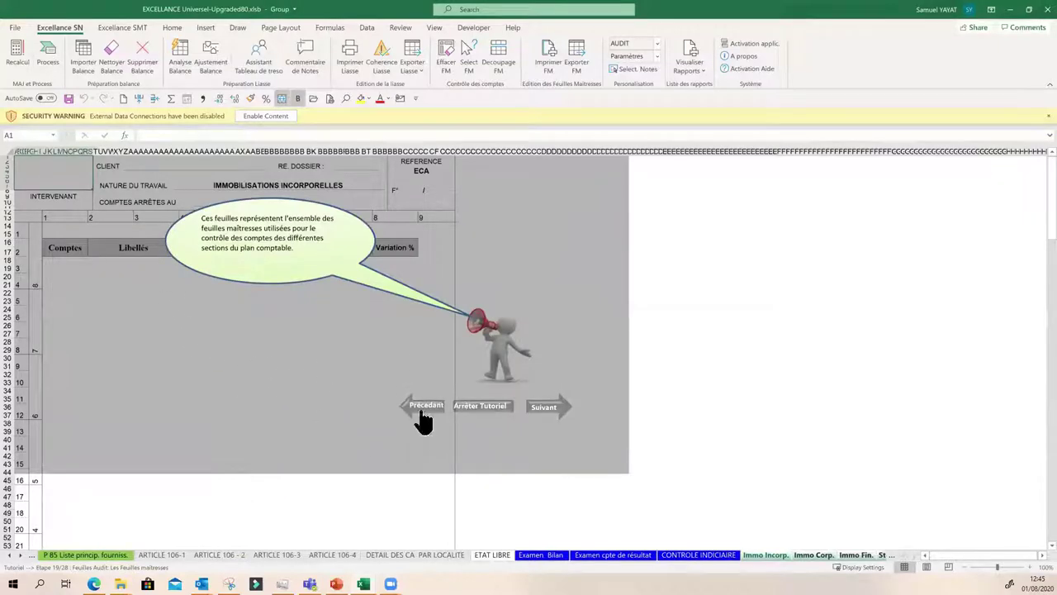
left_click(29, 554)
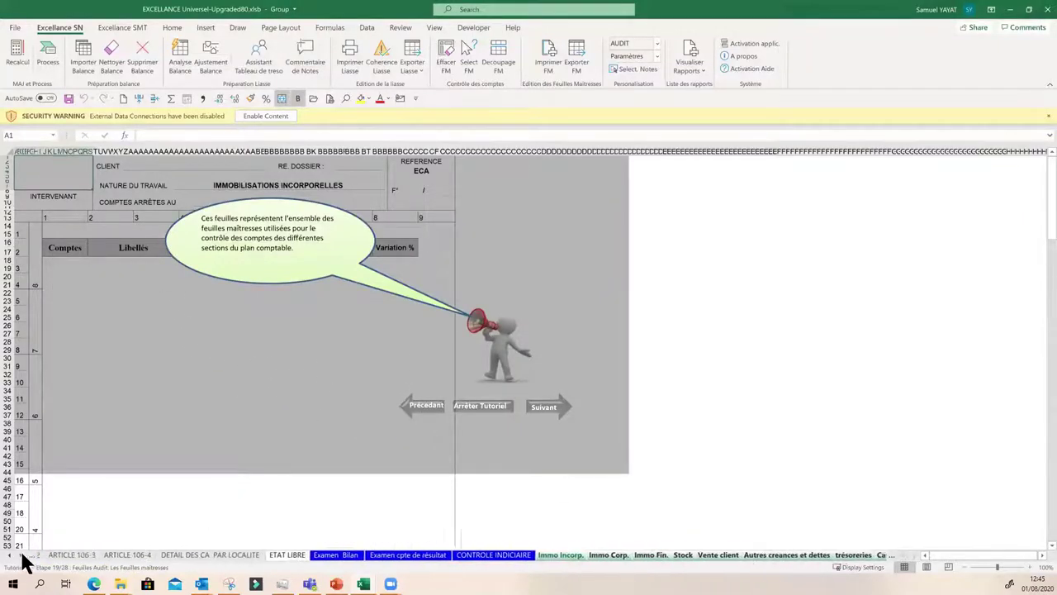
left_click(21, 555)
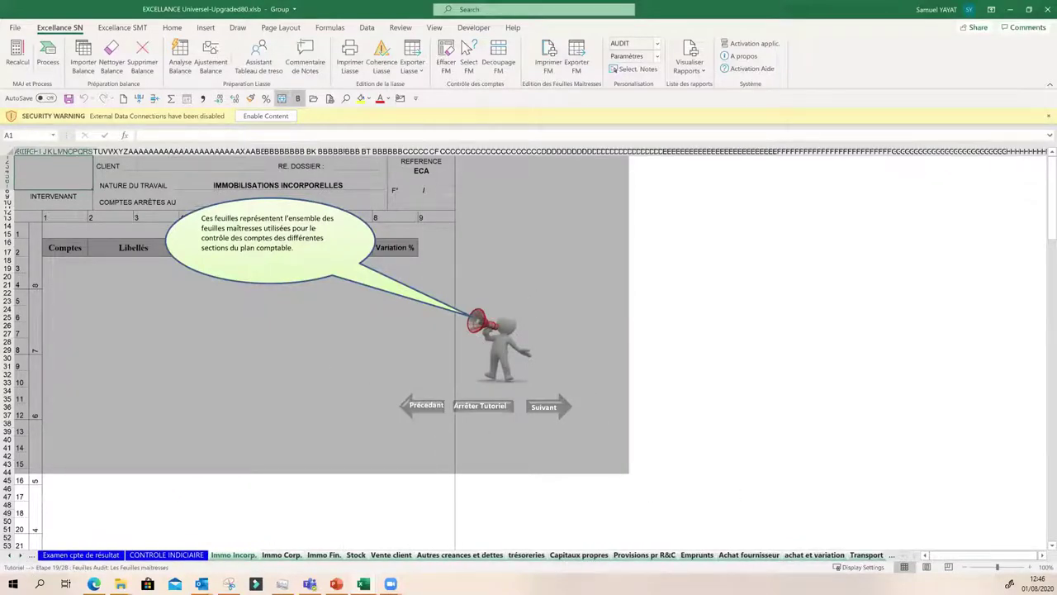
- Advance the tutorial through Paramétrage FM to Sources Graphiques and bring the names of the chart sheets into view
left_click(545, 406)
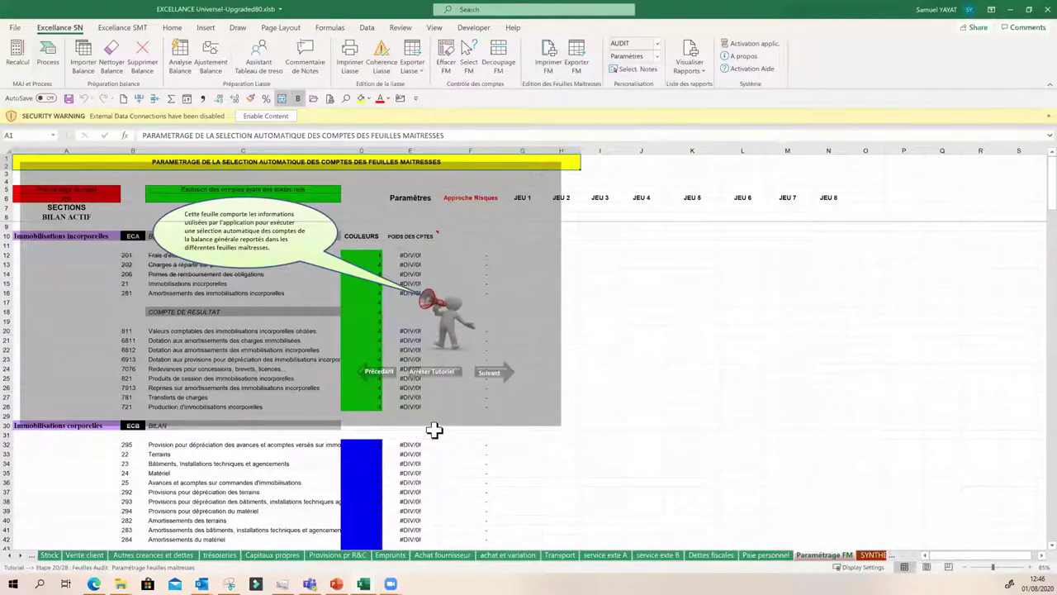
left_click(495, 374)
left_click(492, 237)
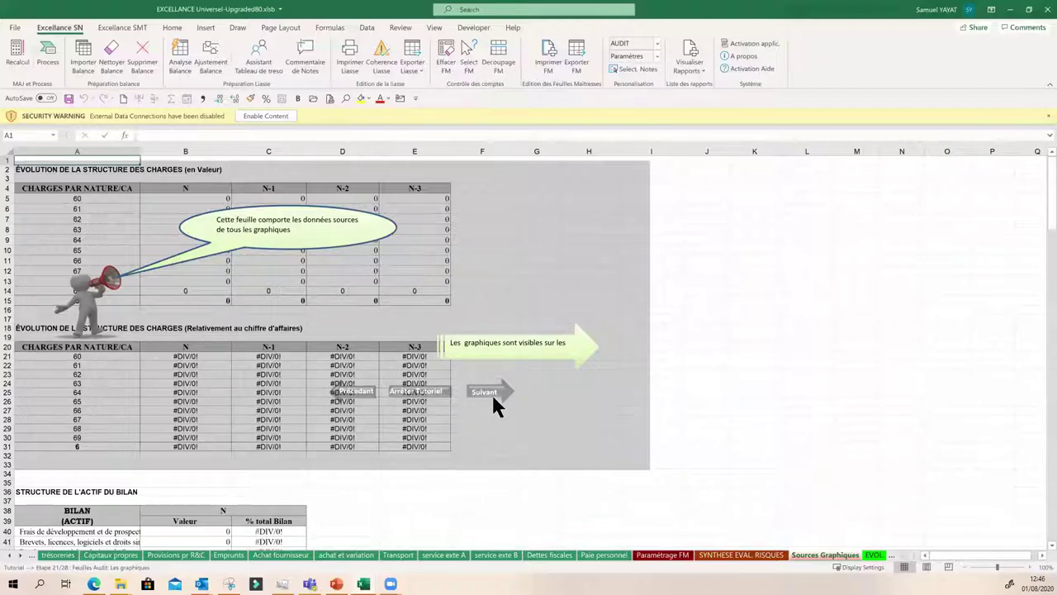
scroll(33, 560, "down", 8)
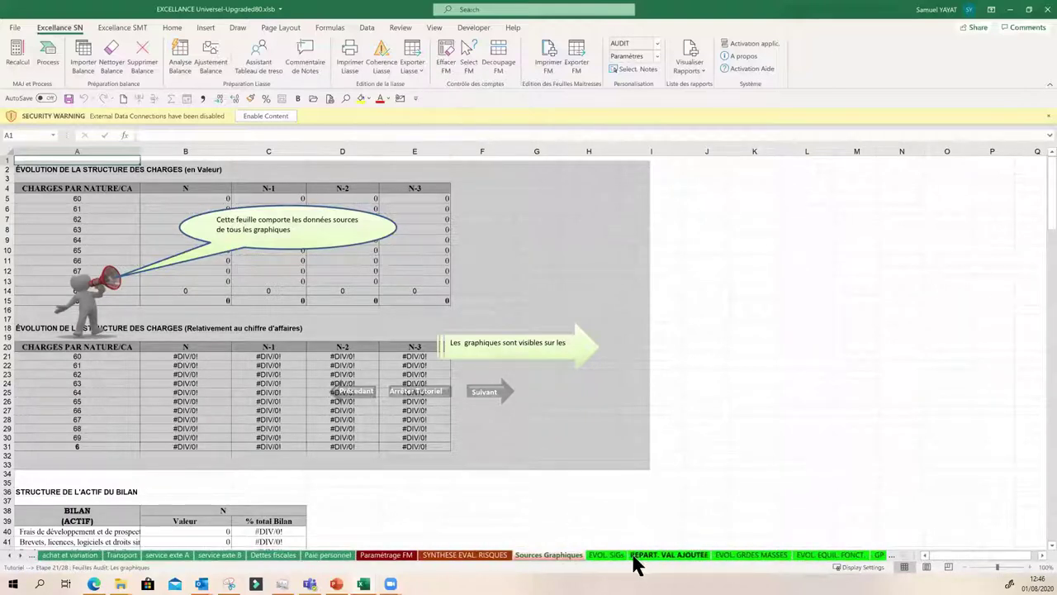
- Advance through the tutorial's slides on processing, from Généralités sur les traitements to Fin de Tutoriel, and stop the tutorial
left_click(490, 396)
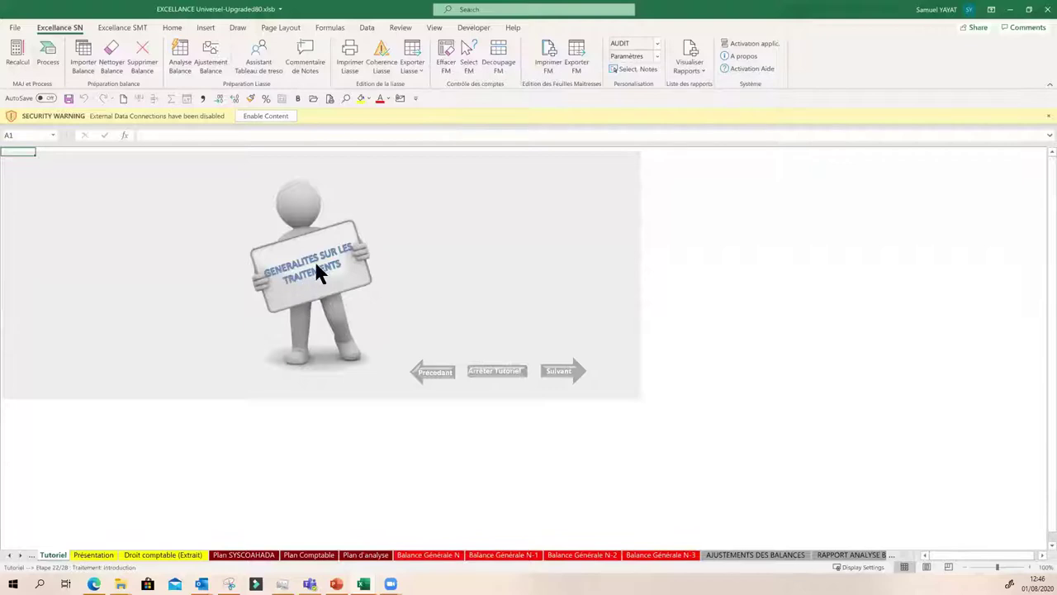
left_click(565, 369)
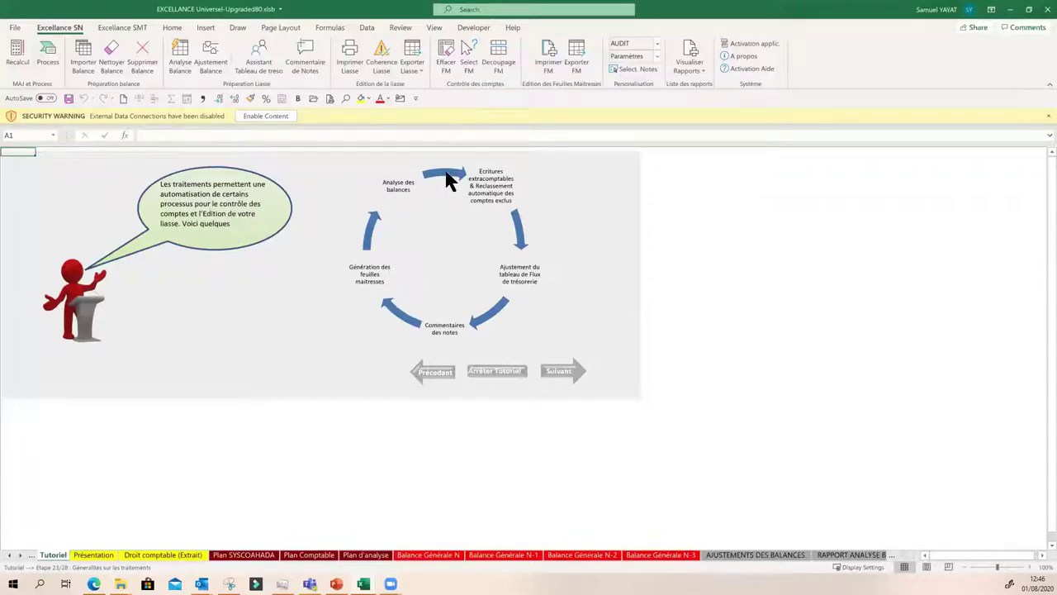
left_click(563, 371)
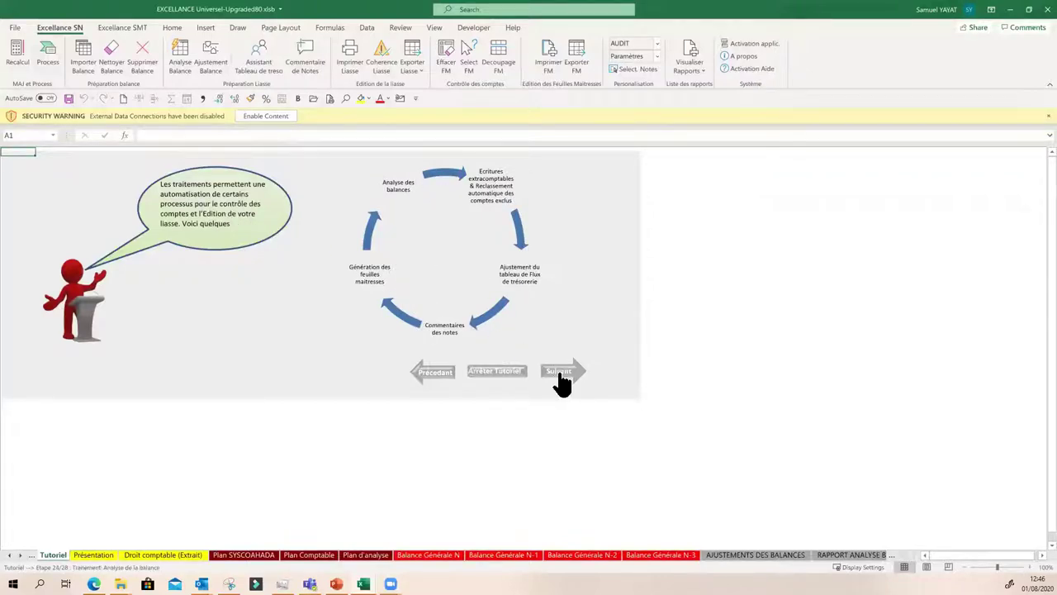
left_click(549, 372)
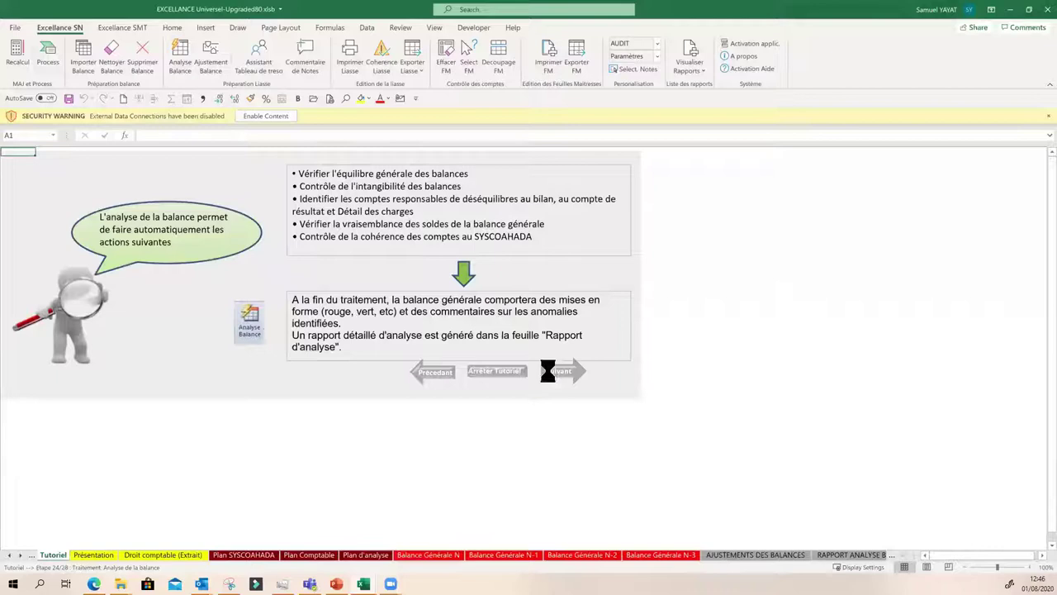
left_click(561, 373)
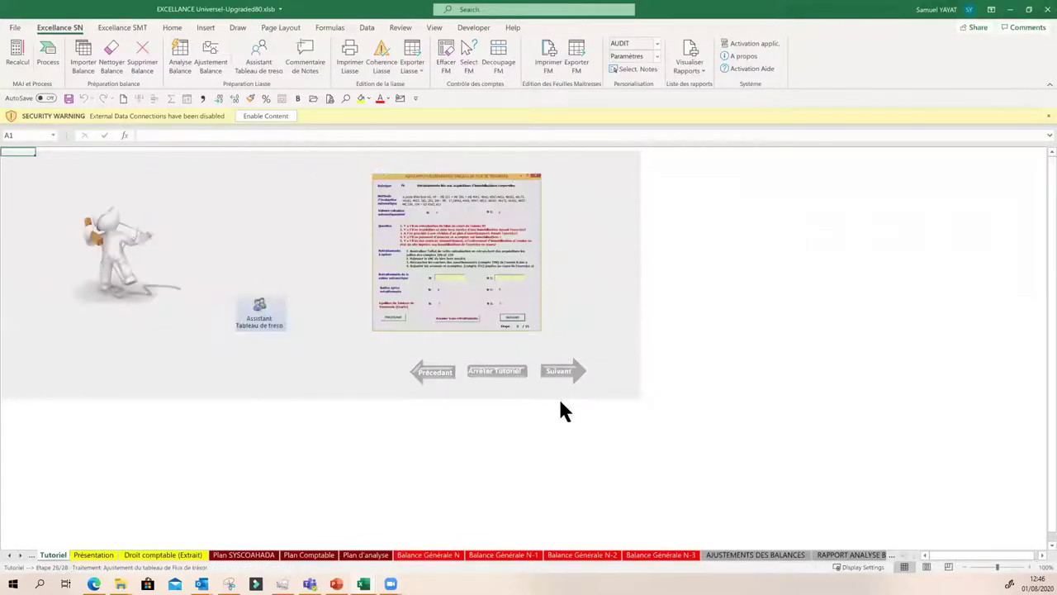
left_click(560, 372)
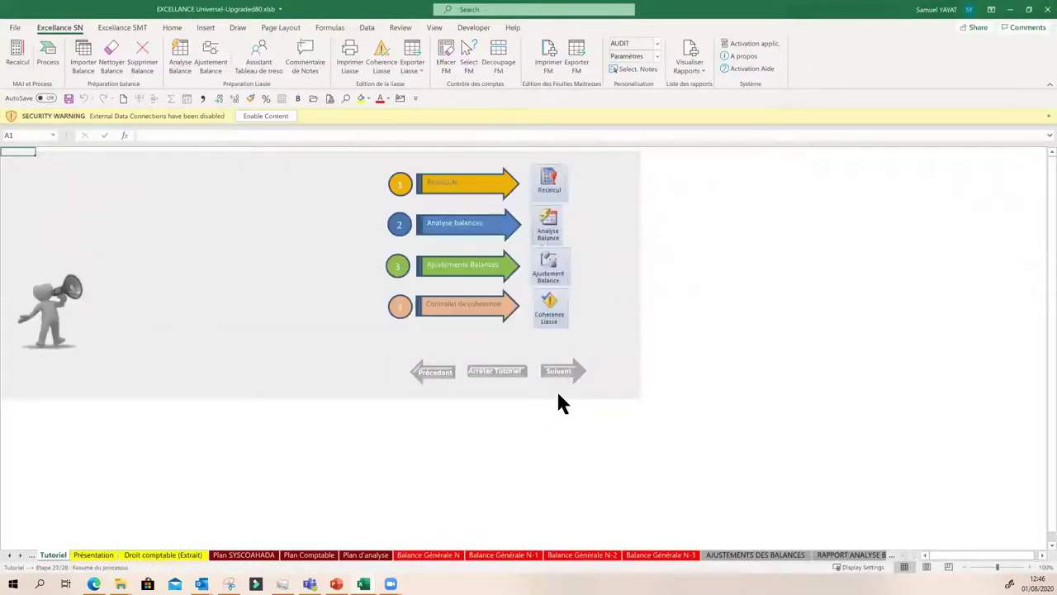
left_click(550, 373)
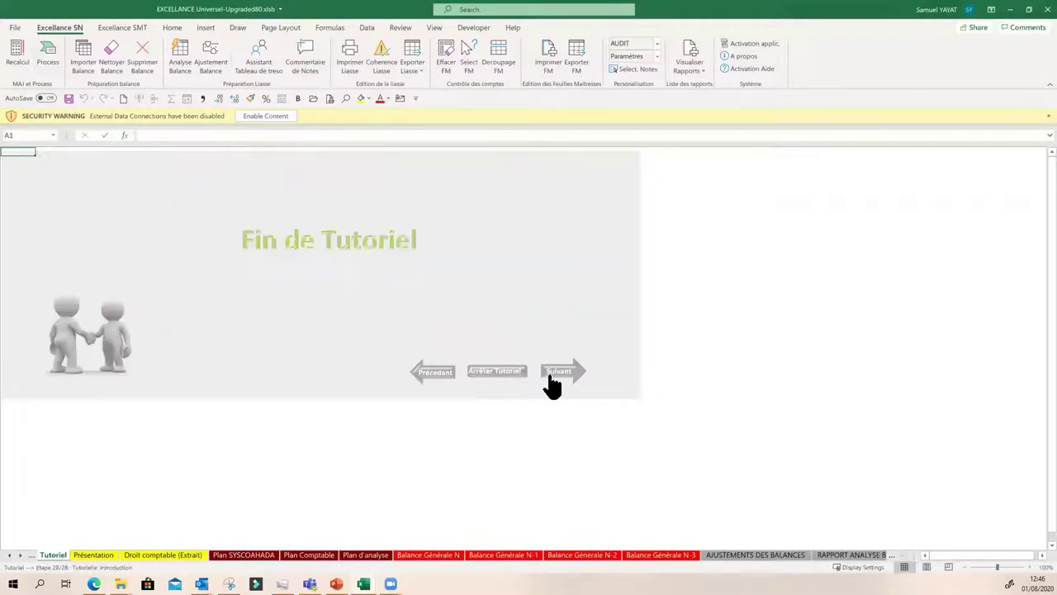
left_click(497, 372)
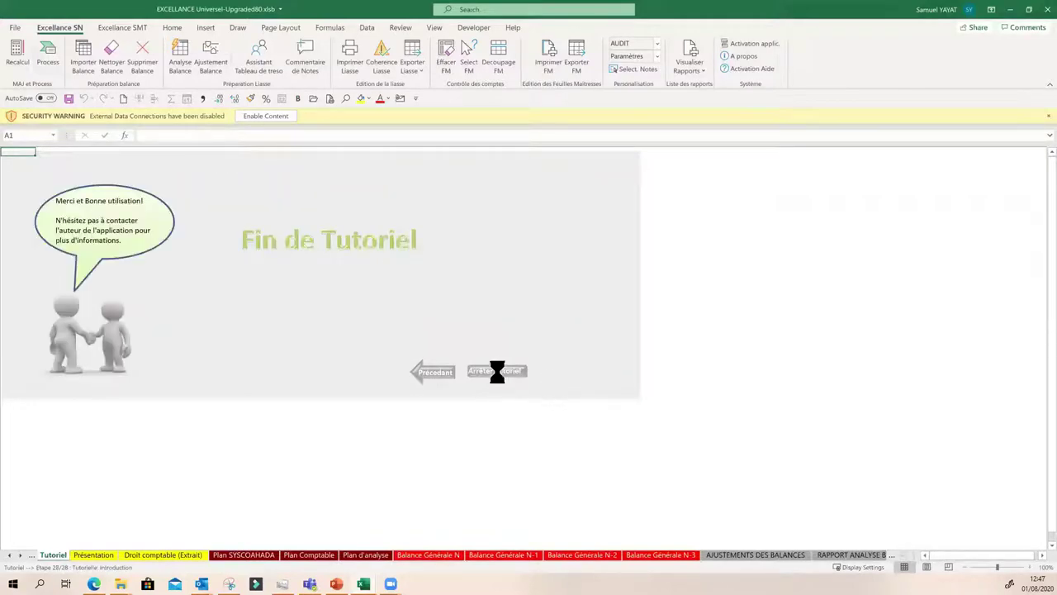
left_click(498, 324)
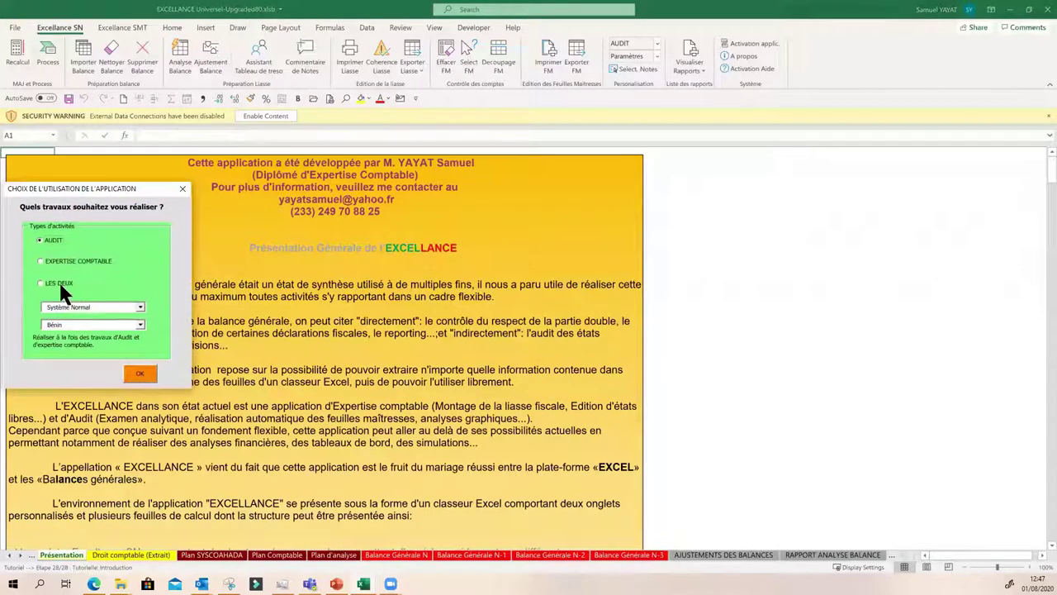
- Choose LES DEUX as the type of activity and Burkina Faso as the country, and confirm the application's use
left_click(58, 283)
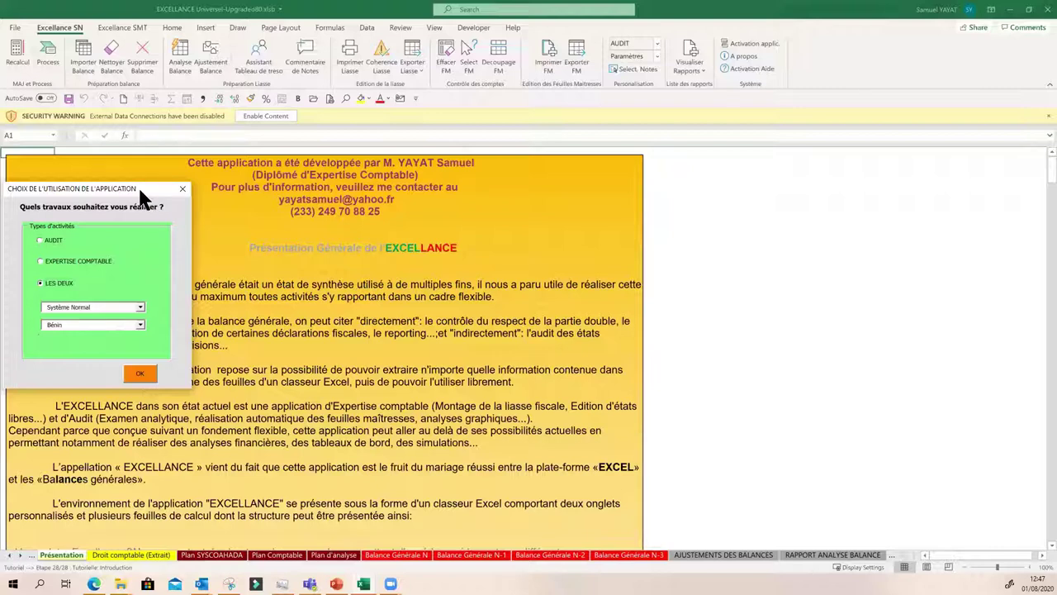
left_click_drag(139, 193, 449, 211)
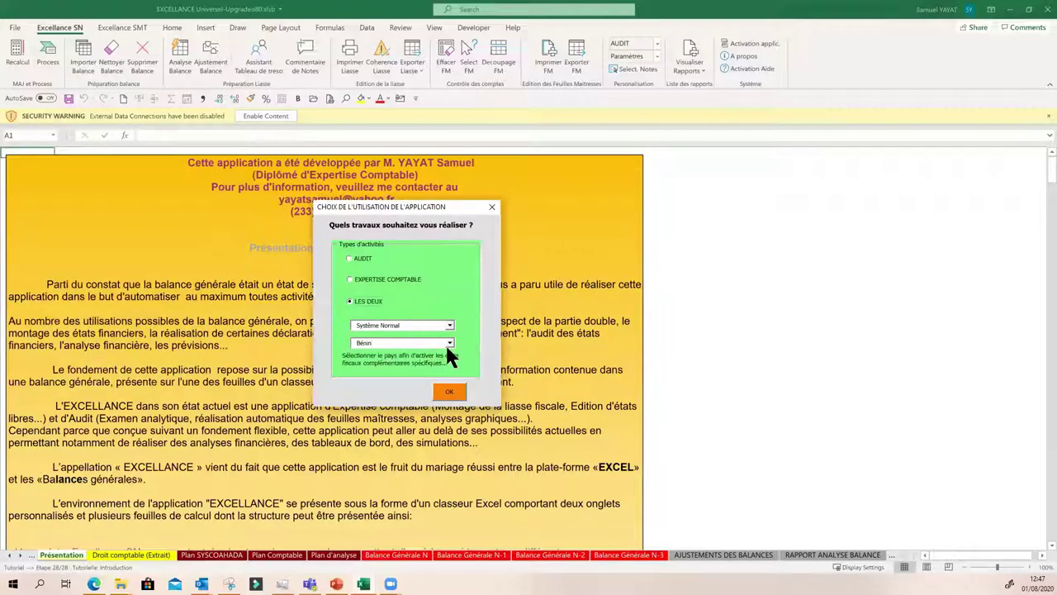
left_click(448, 345)
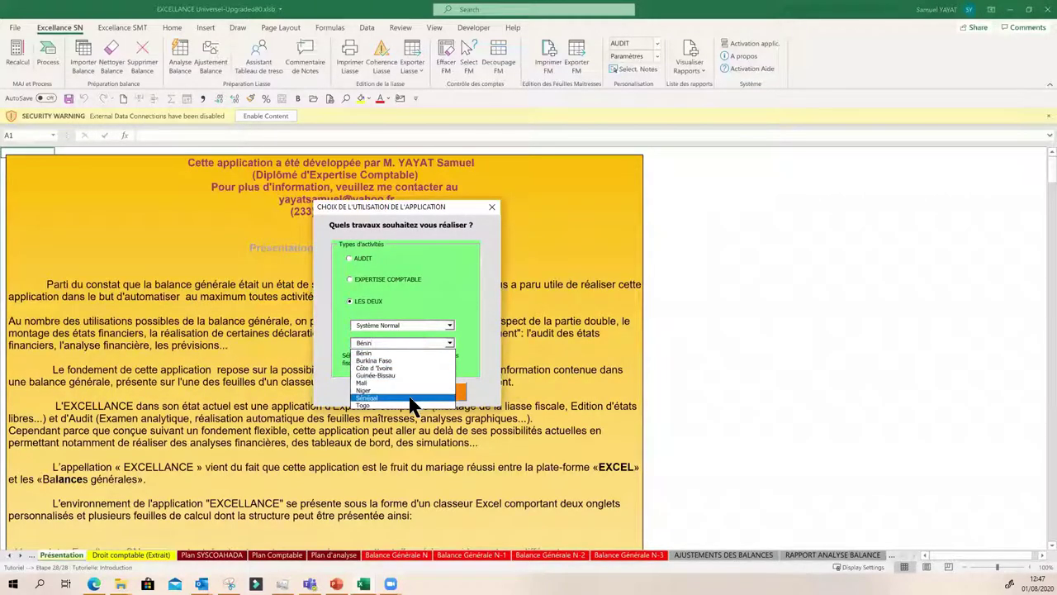
left_click(415, 402)
left_click(449, 342)
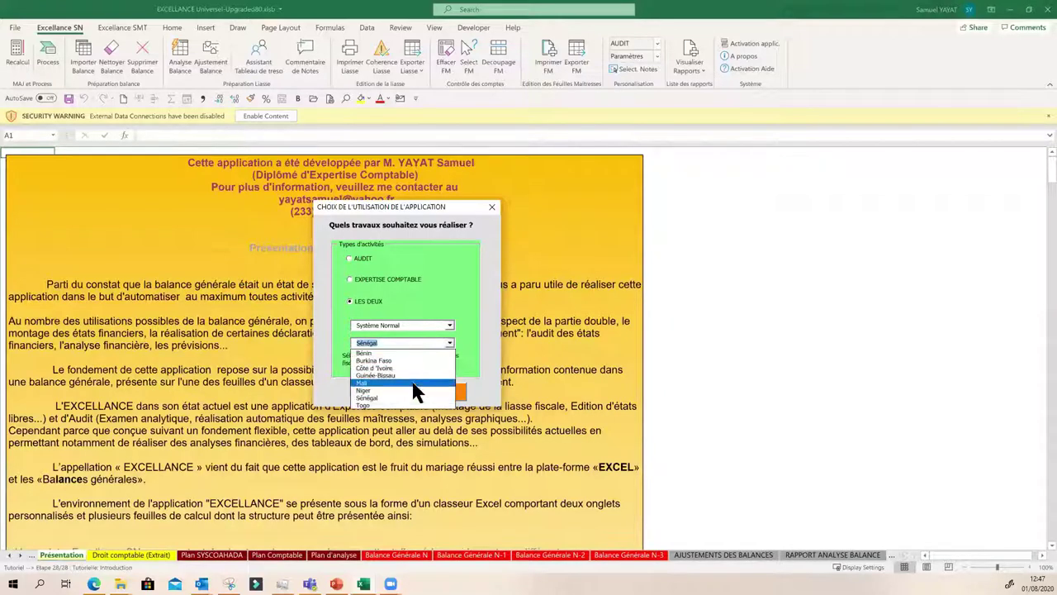
left_click(396, 360)
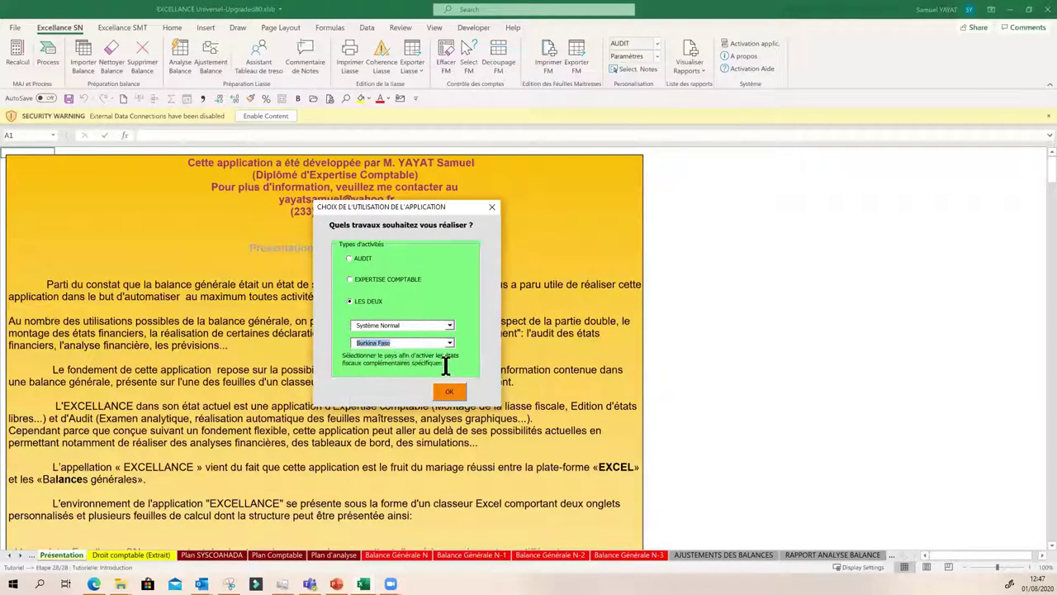
left_click(450, 391)
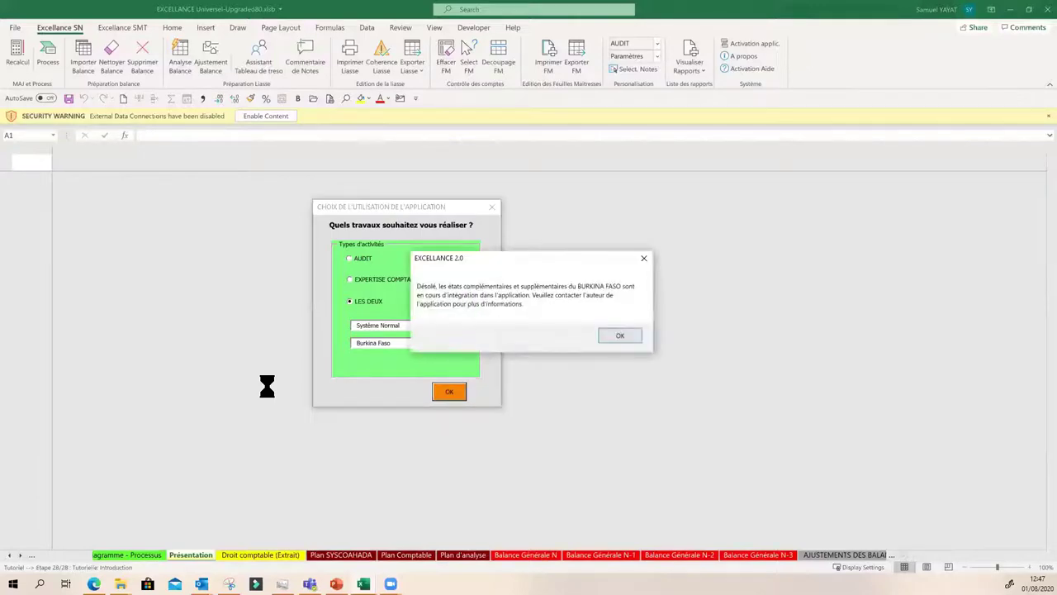
- Acknowledge the notice about Burkina Faso's états complémentaires and bring up the empty Balance Générale N sheet
left_click(618, 338)
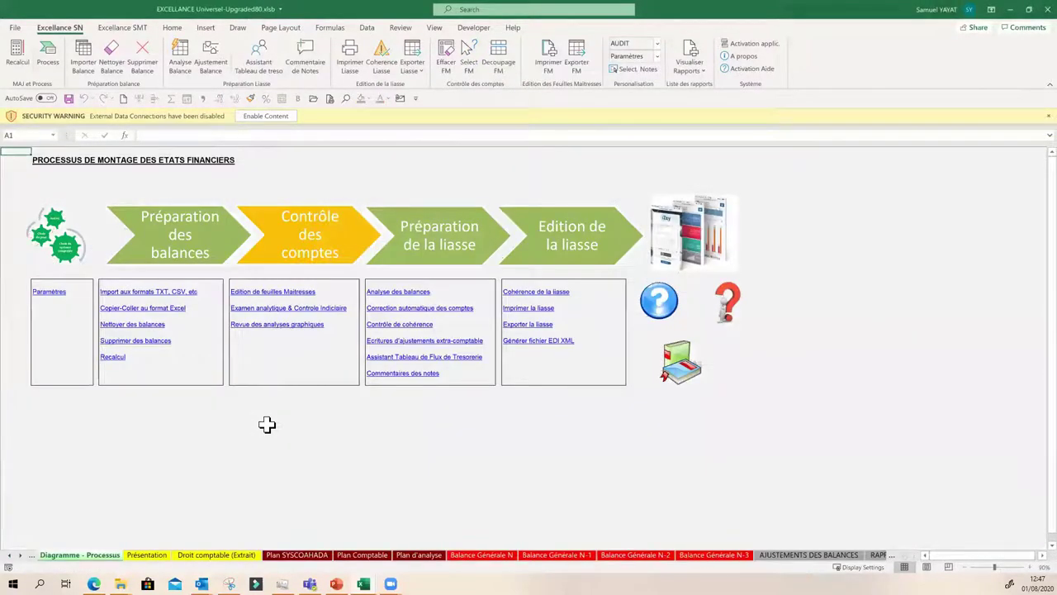
left_click(266, 451)
left_click(347, 442)
left_click(362, 438)
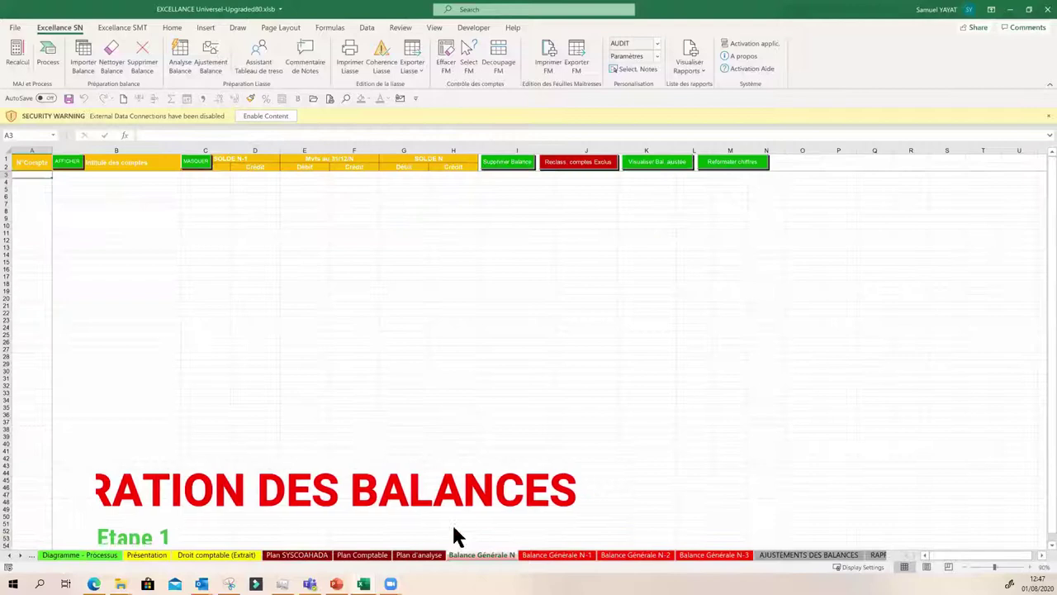
left_click(302, 350)
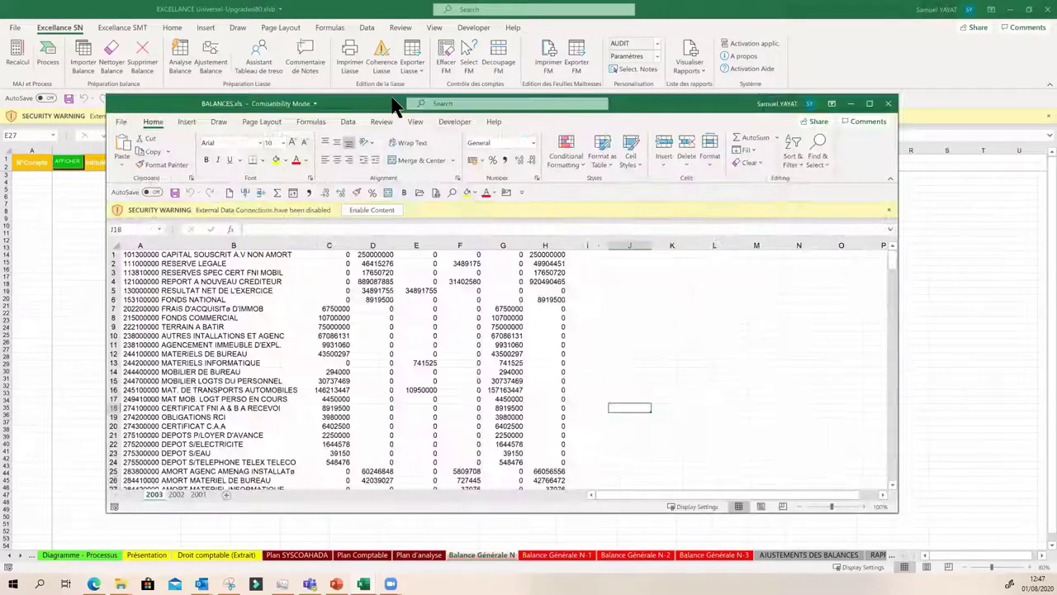
- Maximize the BALANCES.xls workbook and examine the account, opening balance, movement and closing balance columns of its 2003 sheet
double_click(380, 107)
left_click(312, 358)
scroll(299, 420, "down", 4)
scroll(345, 406, "up", 4)
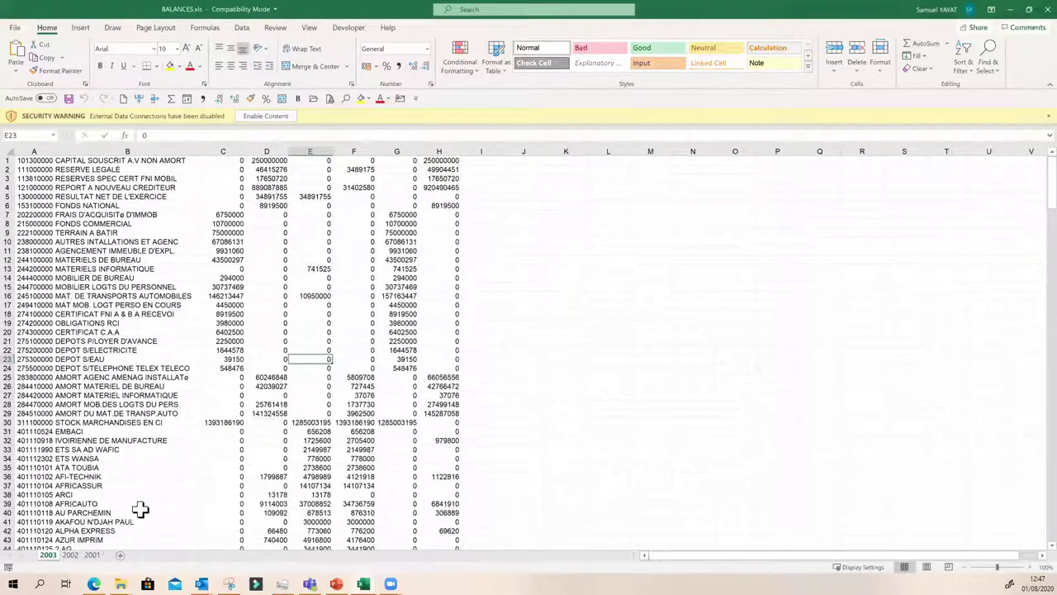
left_click(236, 477)
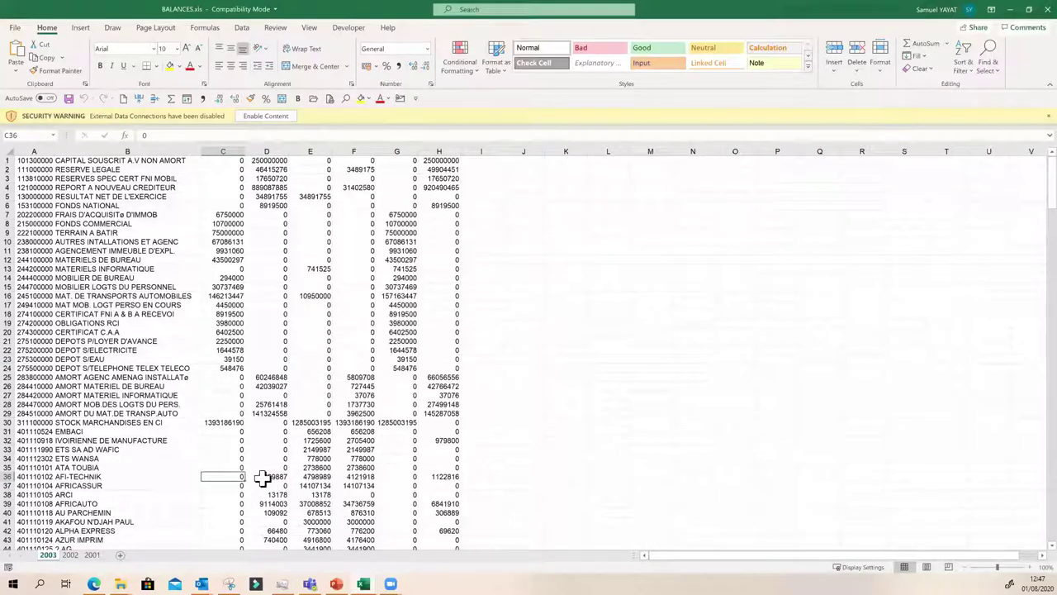
left_click_drag(318, 477, 440, 476)
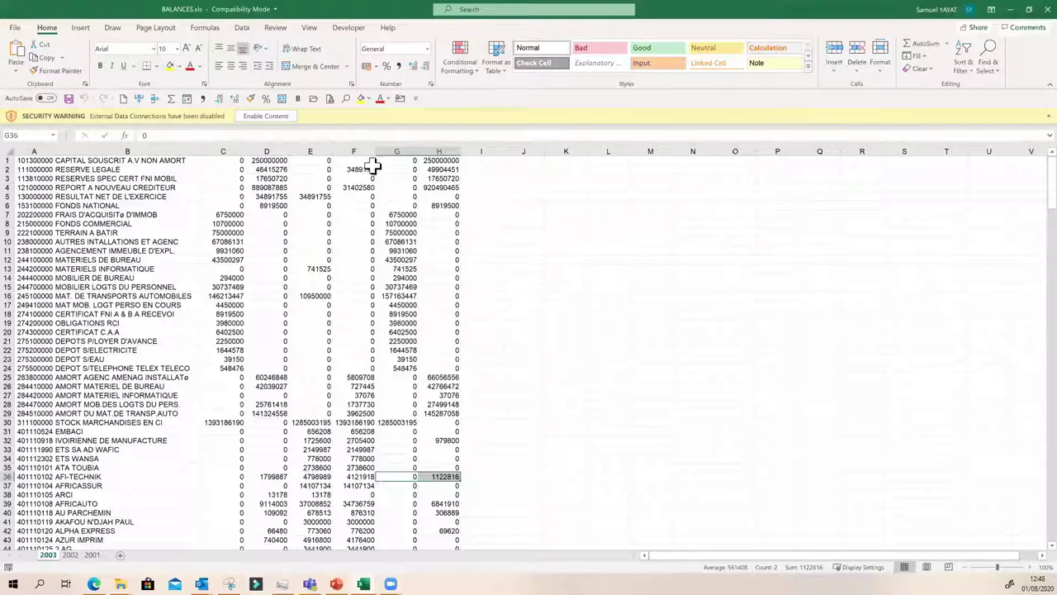
left_click_drag(229, 157, 353, 152)
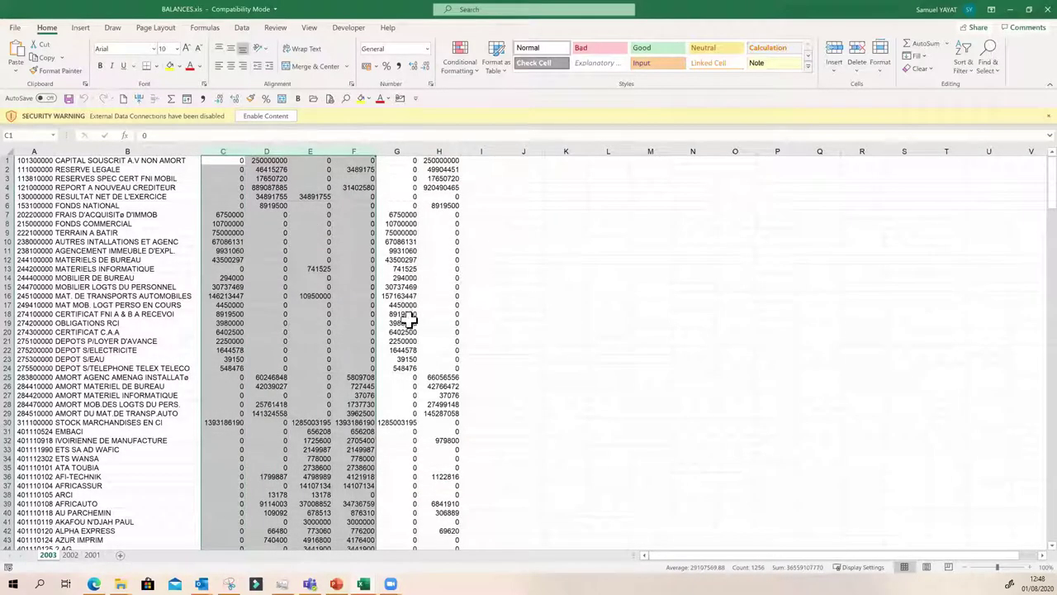
left_click(279, 324)
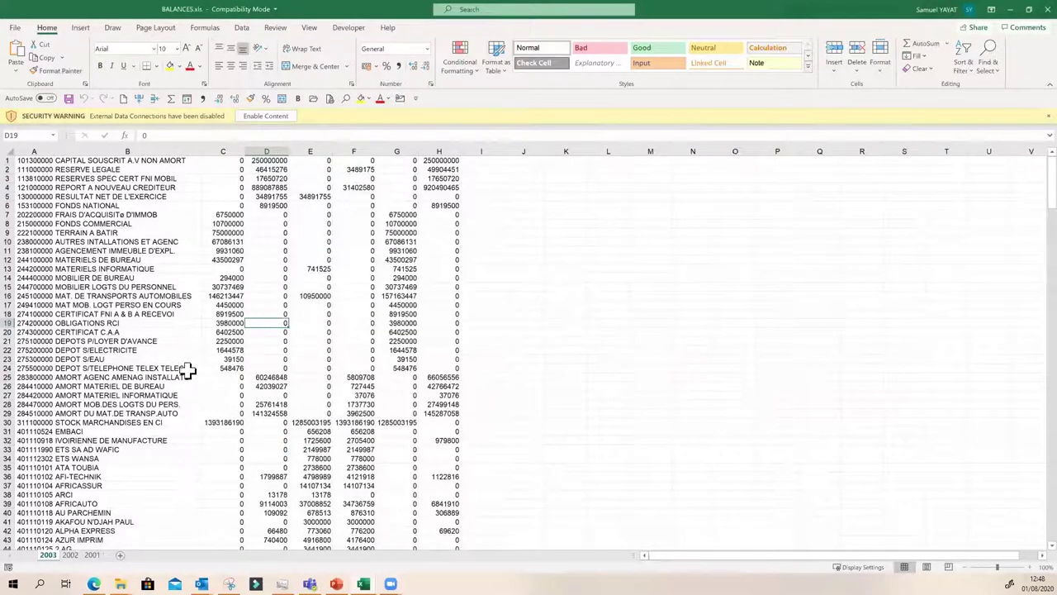
scroll(114, 470, "down", 4)
scroll(305, 441, "up", 4)
- Copy the complete 2003 balance, columns A to H from the first to the last account row
mouse_move(28, 159)
left_mouse_down()
mouse_move(441, 240)
mouse_move(438, 560)
mouse_move(439, 544)
left_mouse_up()
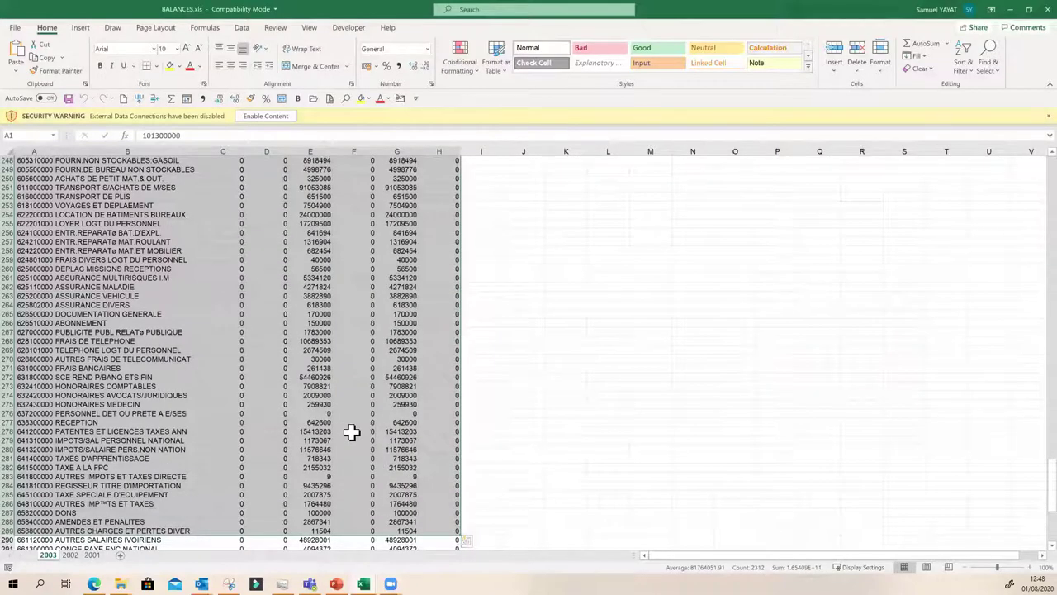
scroll(352, 431, "down", 12)
scroll(321, 405, "up", 6)
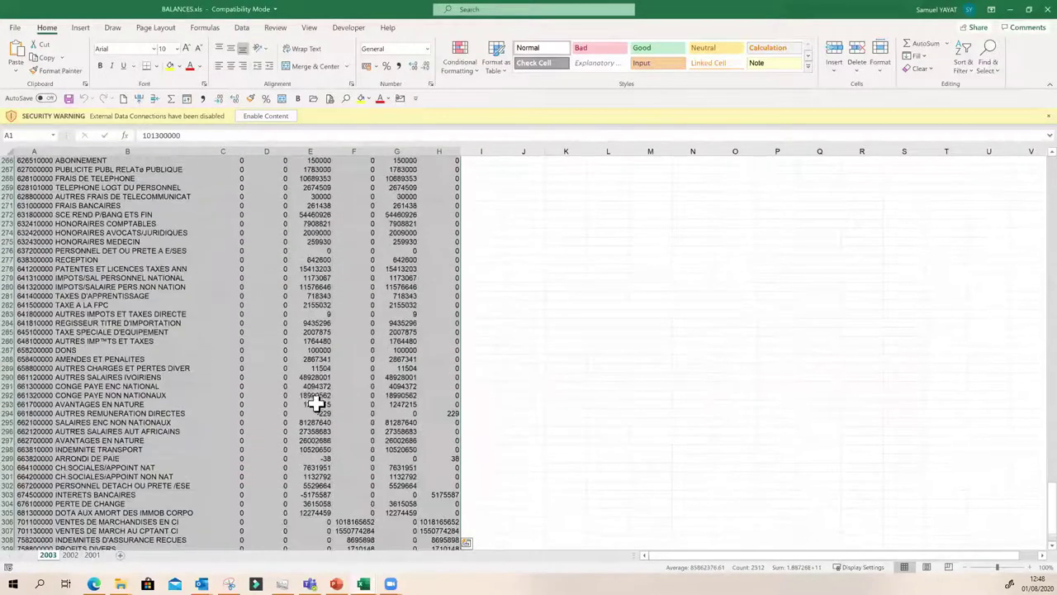
scroll(316, 404, "up", 8)
right_click(289, 343)
left_click(313, 66)
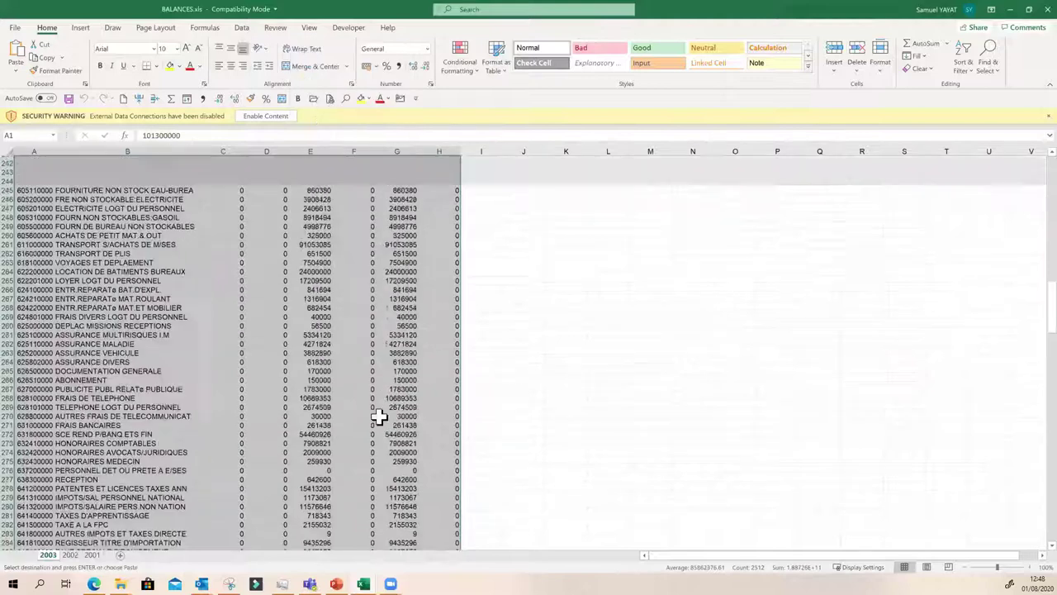
key("ctrl+Home")
- Switch to the EXCELLANCE workbook and paste the copied 2003 balance as values from cell A3 of Balance Générale N
mouse_move(363, 584)
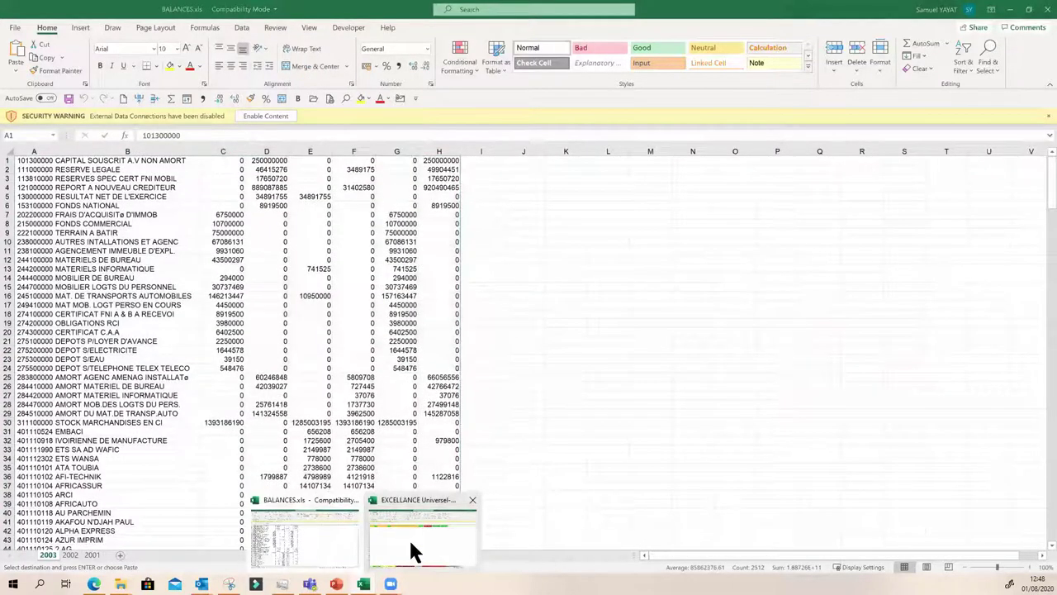
left_click(410, 544)
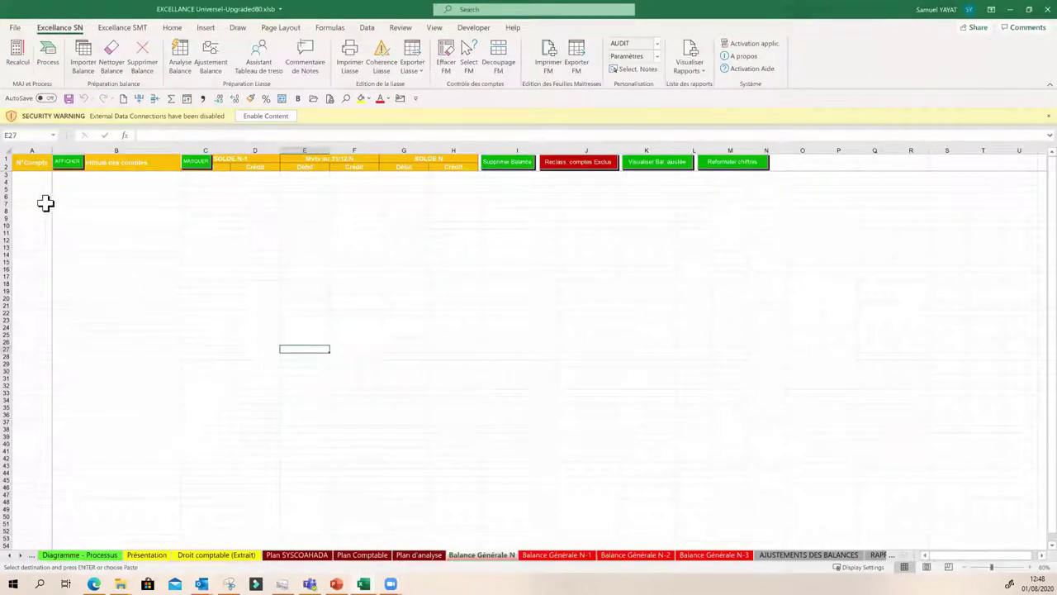
left_click(38, 173)
right_click(38, 172)
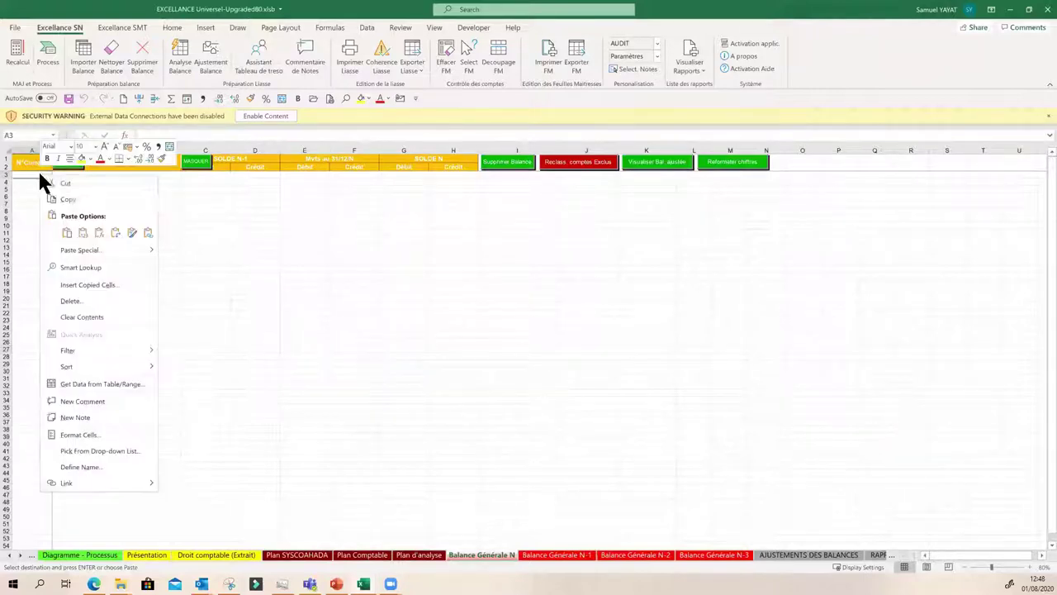
left_click(83, 234)
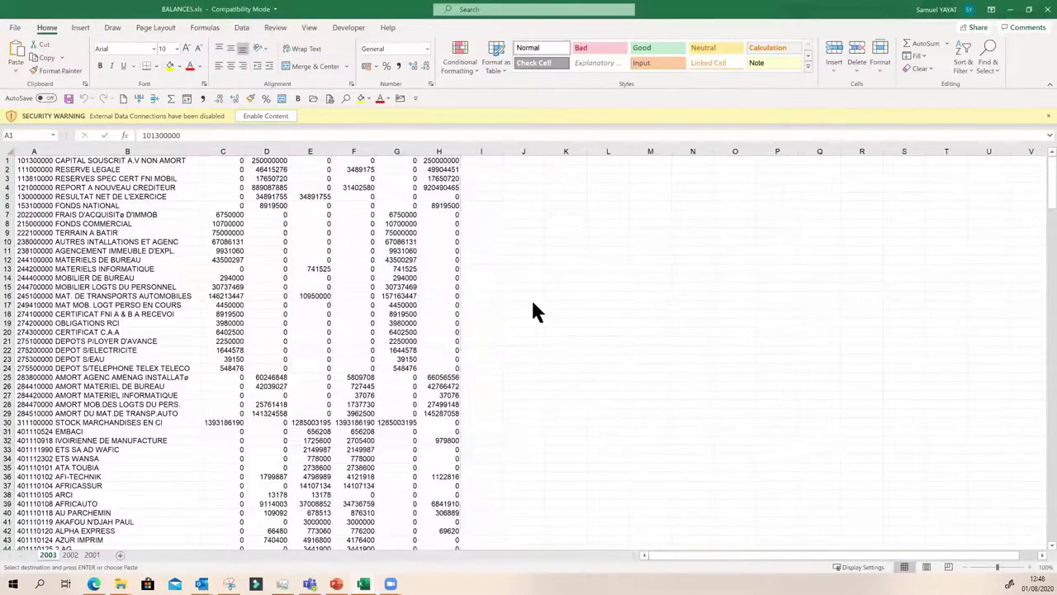
- Copy the complete balance from the 2002 sheet of BALANCES.xls, range A1:H352
left_click(71, 555)
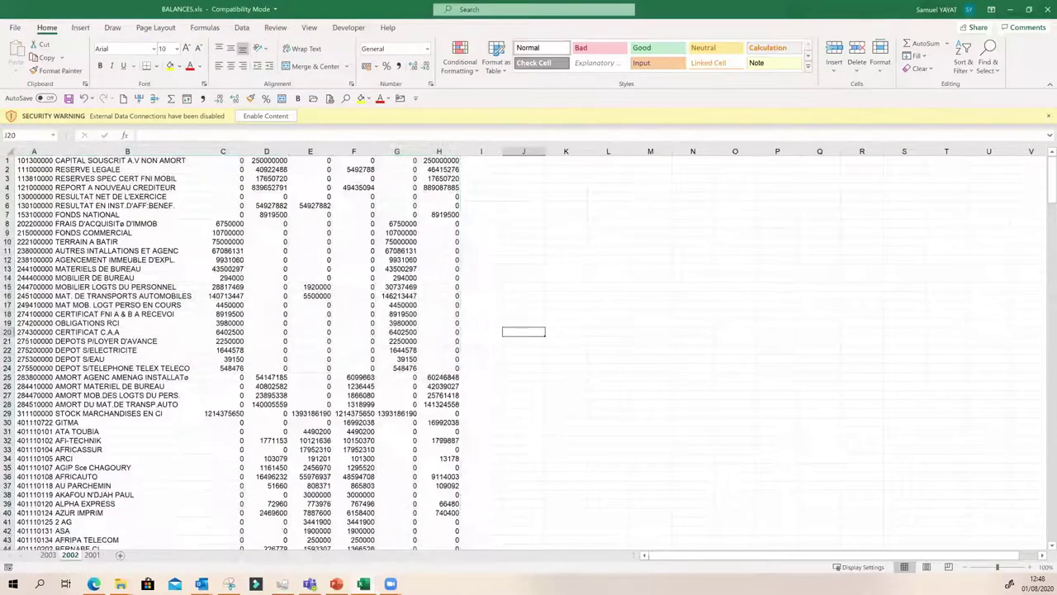
left_click_drag(35, 160, 417, 533)
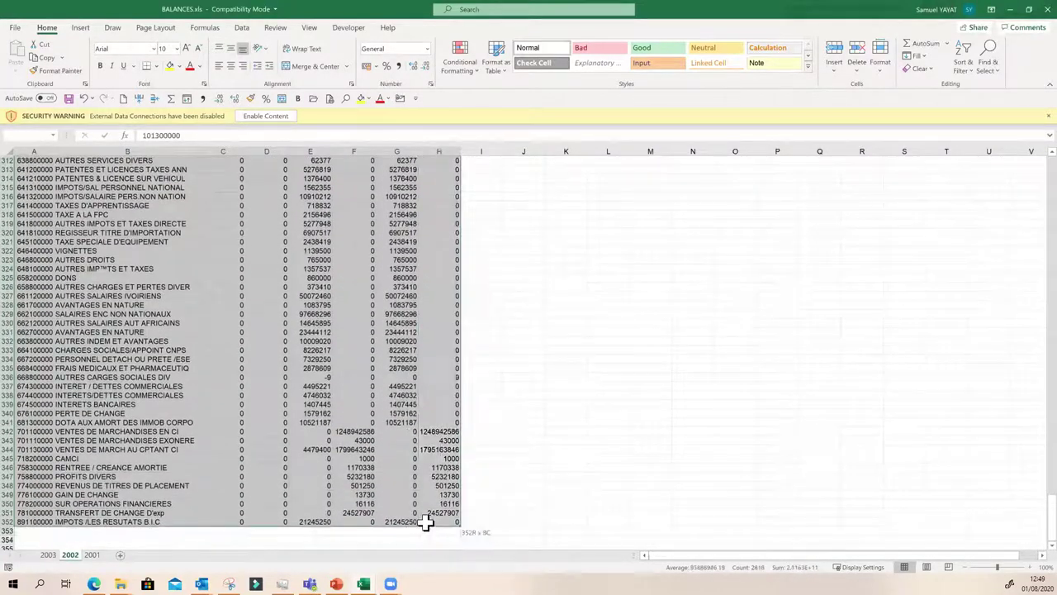
right_click(417, 503)
left_click(424, 233)
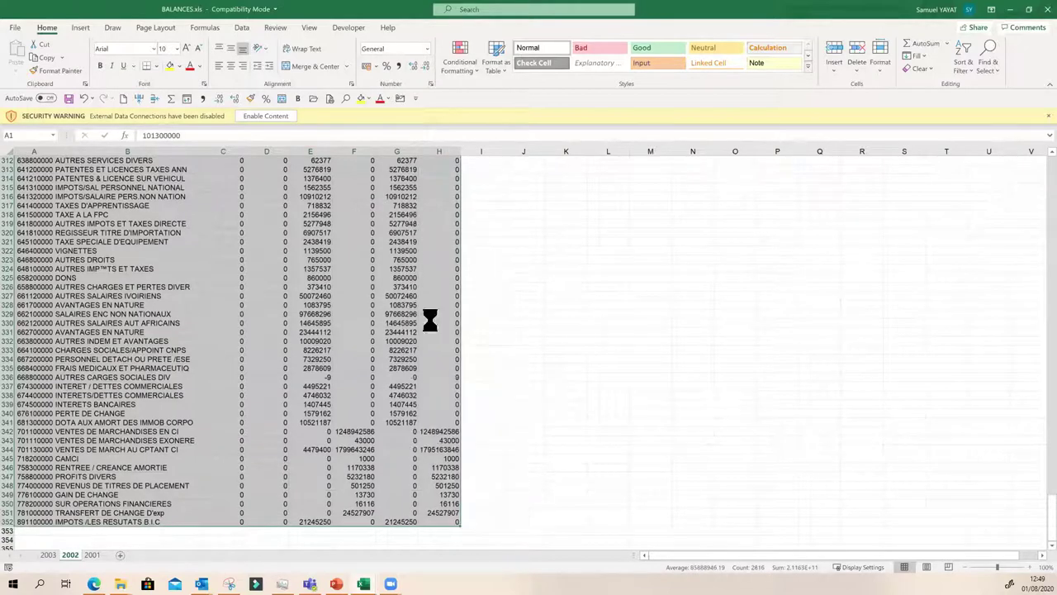
key("ctrl+Home")
- Return to the EXCELLANCE workbook and paste the 2002 balance as values from cell A3 of Balance Générale N-1
left_click(364, 583)
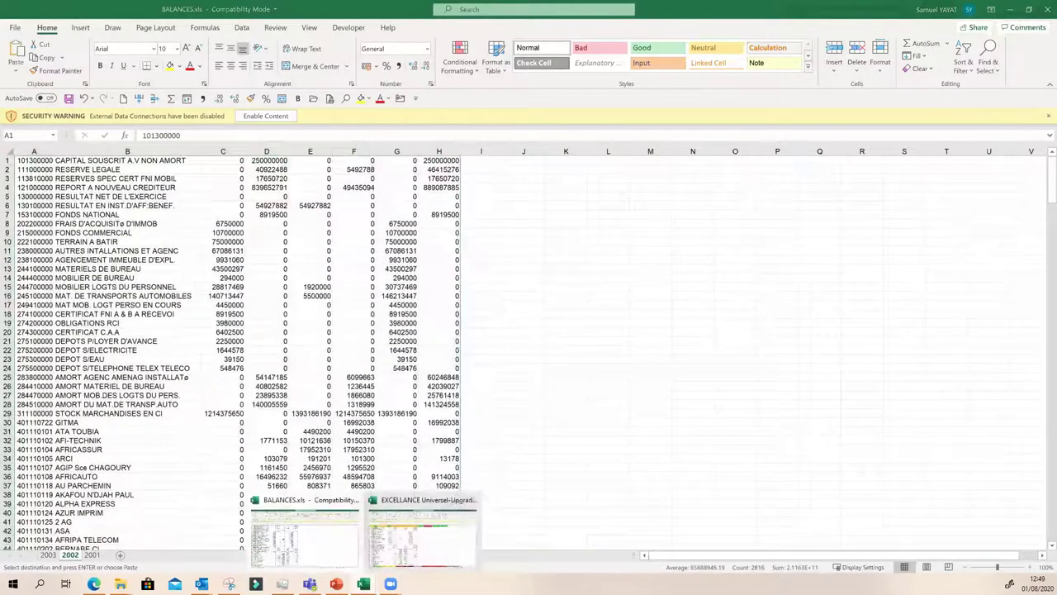
left_click(388, 559)
key("ctrl+v")
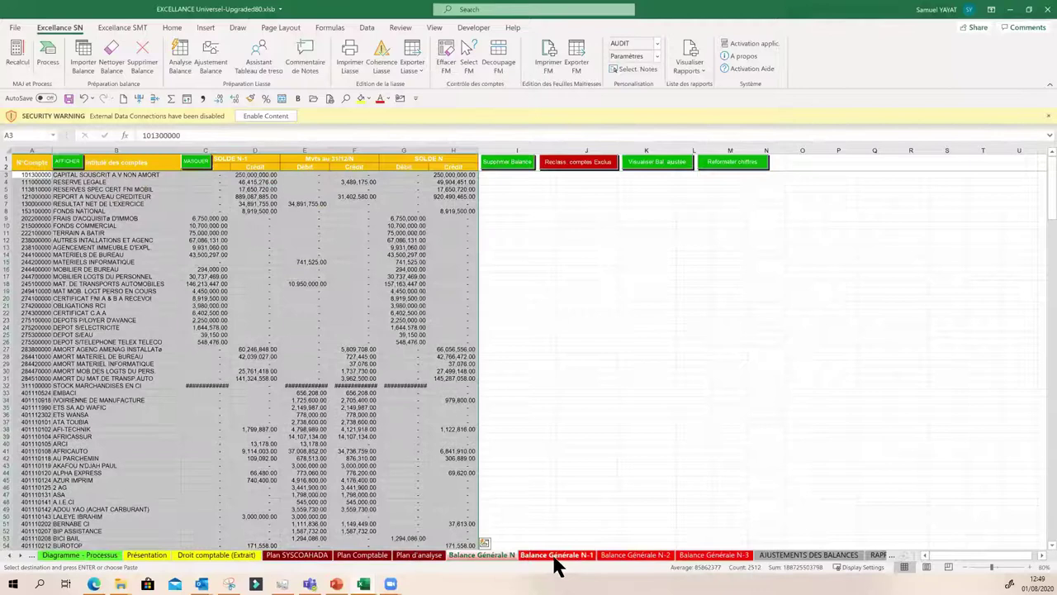
left_click(555, 555)
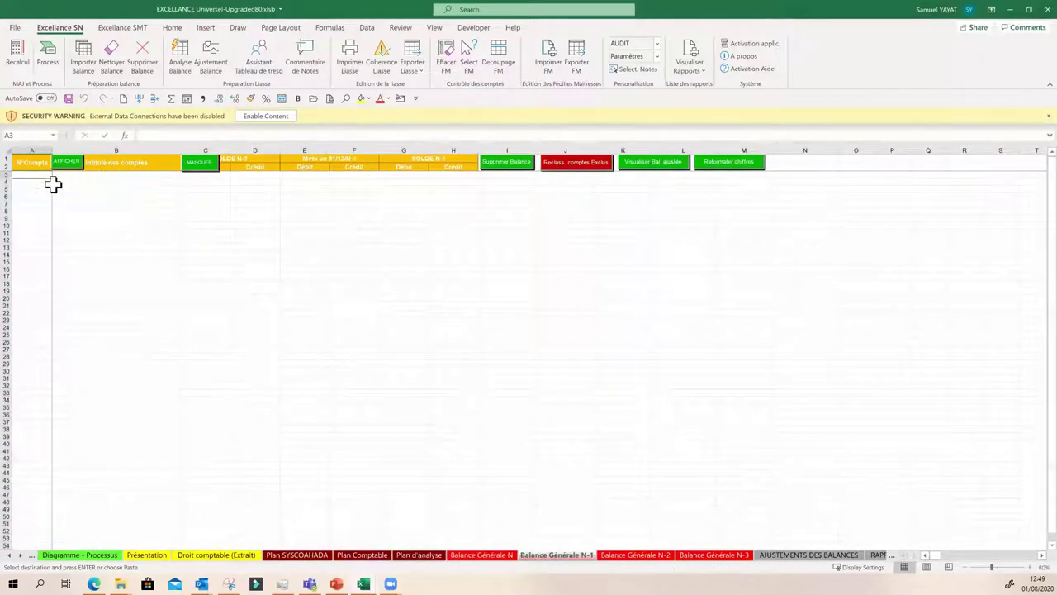
right_click(40, 173)
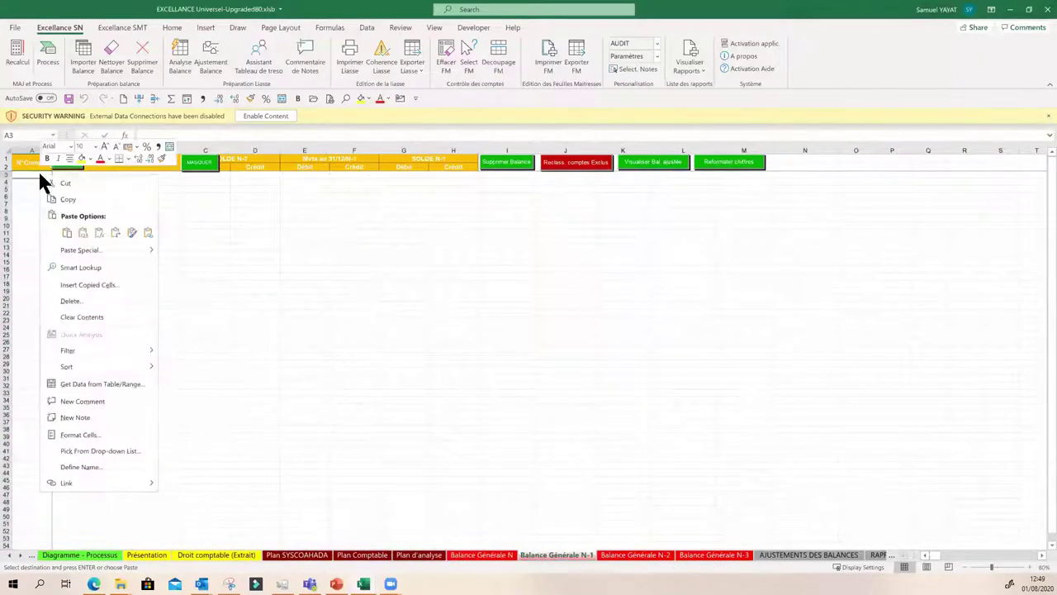
left_click(81, 231)
- Go back to BALANCES.xls and copy the complete balance in columns A to H of the 2001 sheet
mouse_move(363, 584)
left_click(319, 552)
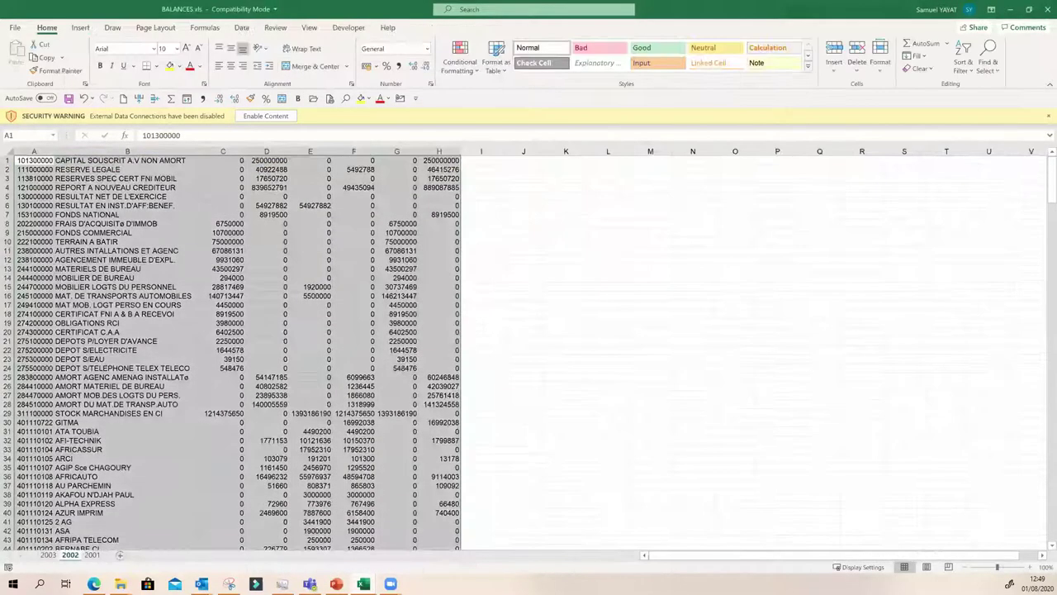
left_click(91, 555)
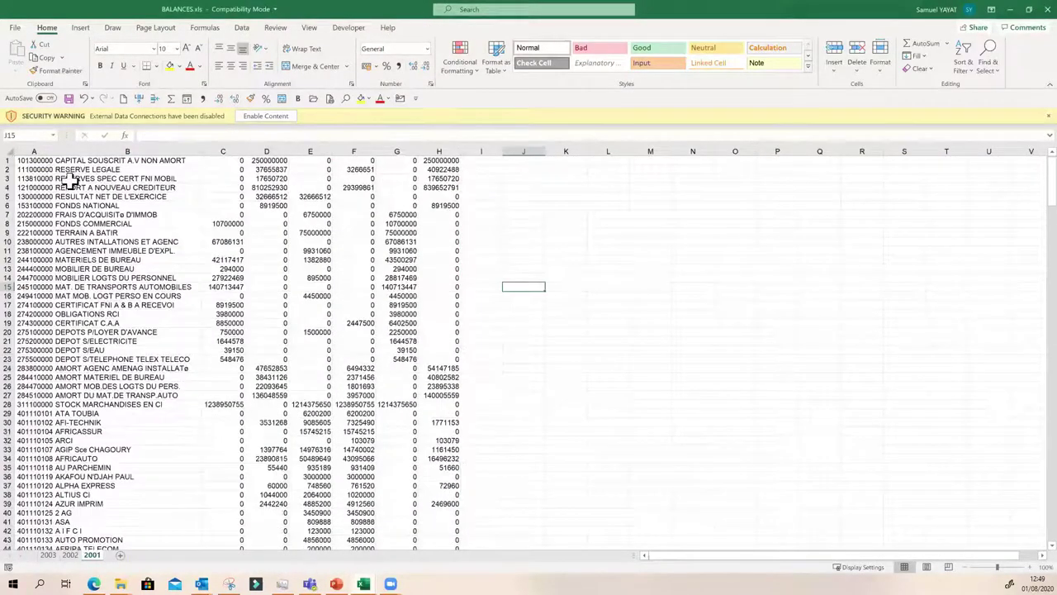
left_click_drag(29, 160, 436, 528)
right_click(380, 366)
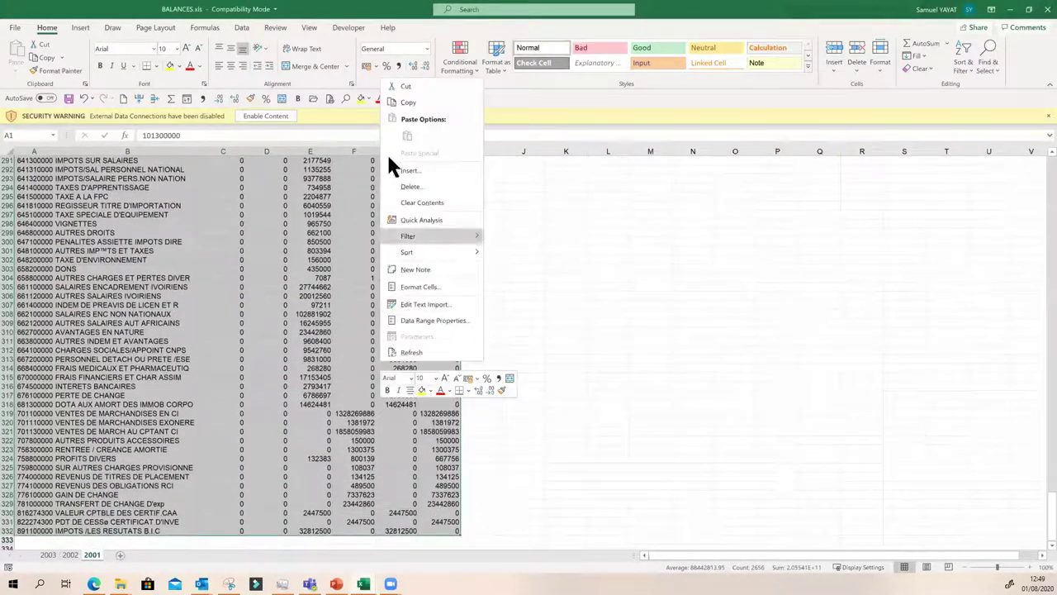
left_click(405, 102)
scroll(331, 495, "up", 20)
- In the EXCELLANCE workbook, paste the 2001 balance as values from cell A3 of Balance Générale N-2
mouse_move(364, 584)
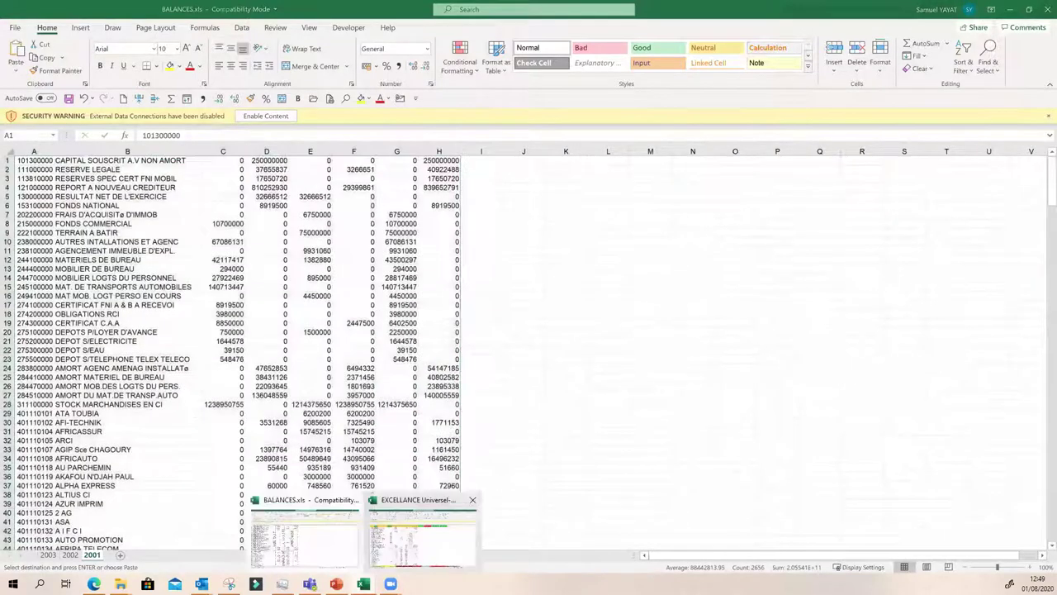
left_click(401, 552)
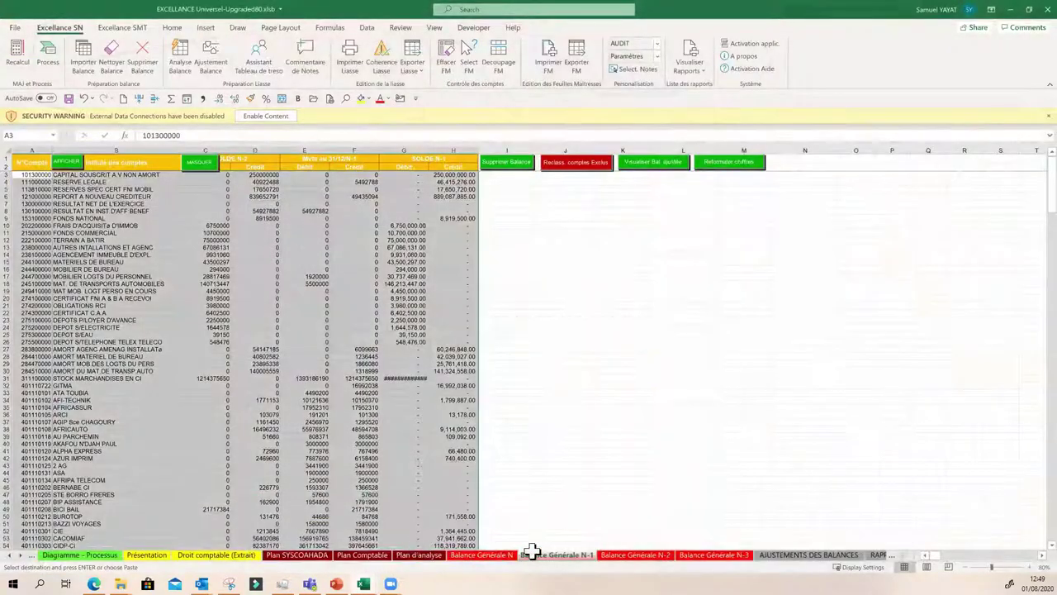
left_click(635, 555)
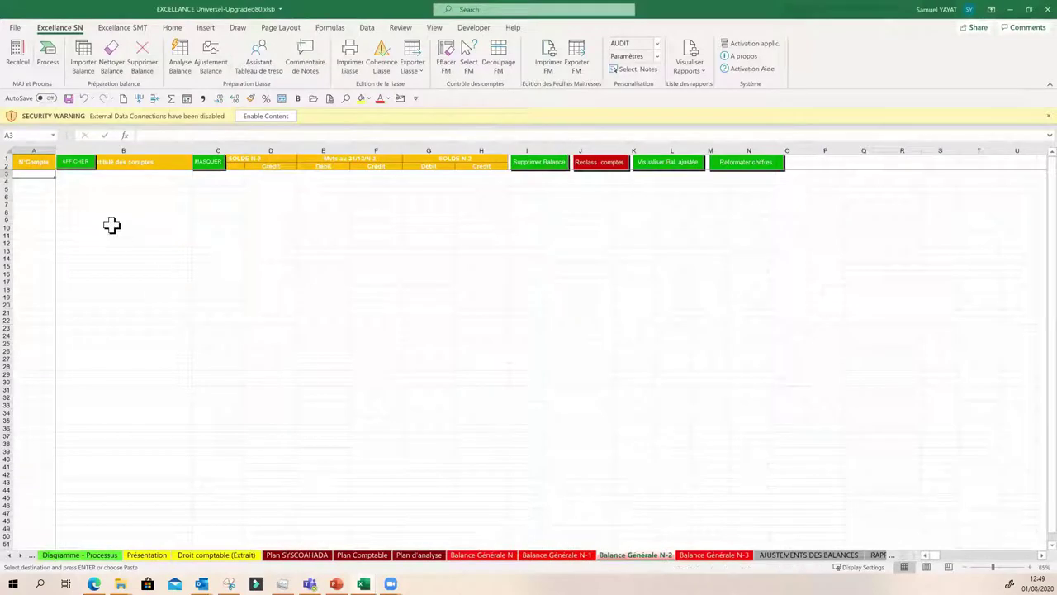
right_click(39, 170)
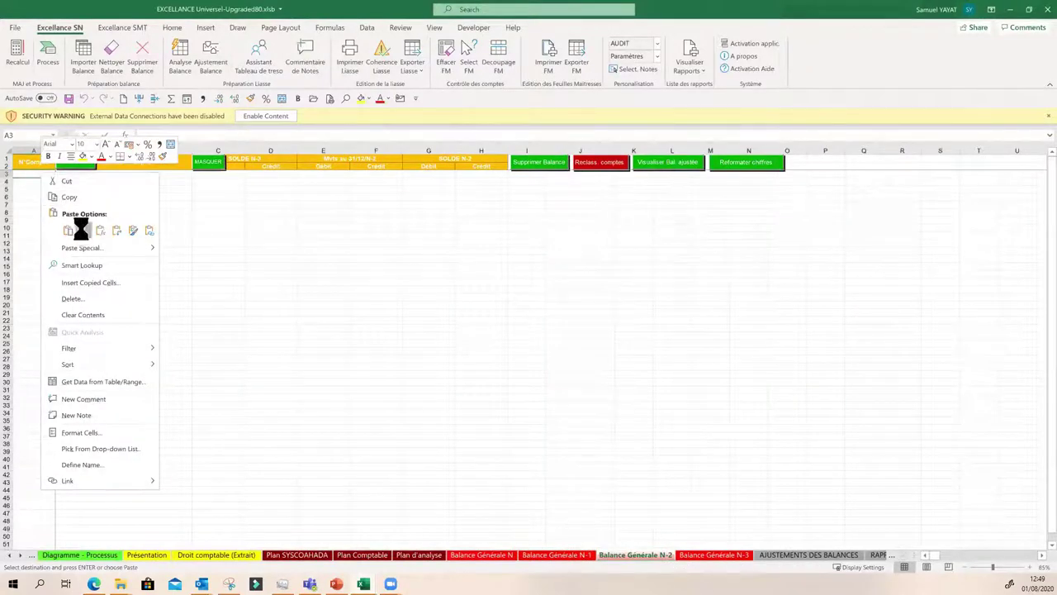
left_click(83, 229)
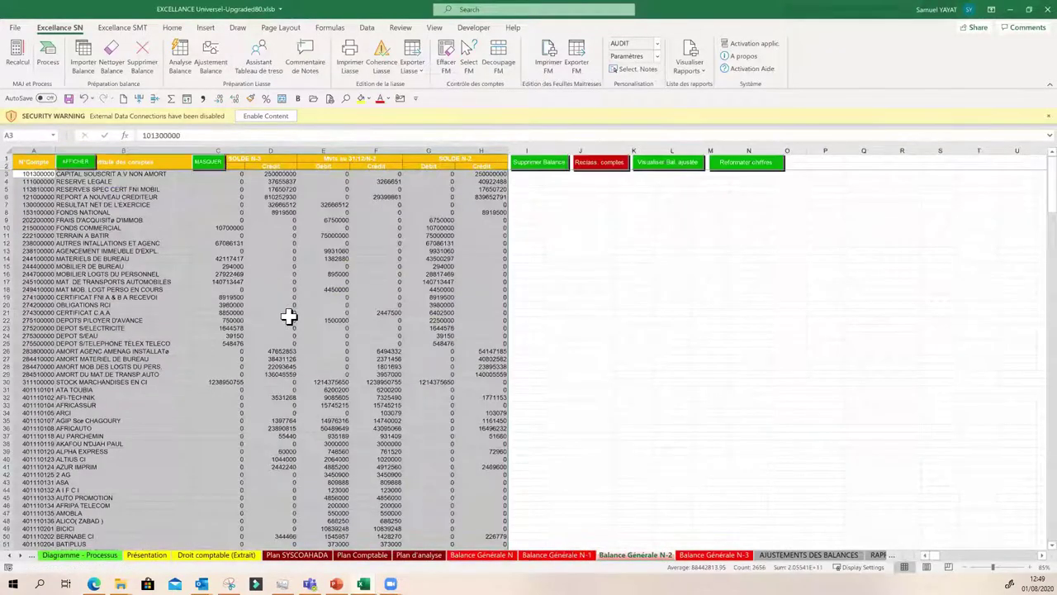
- Apply the comma number style to the amount columns C to H of Balance Générale N-2
left_click(136, 288)
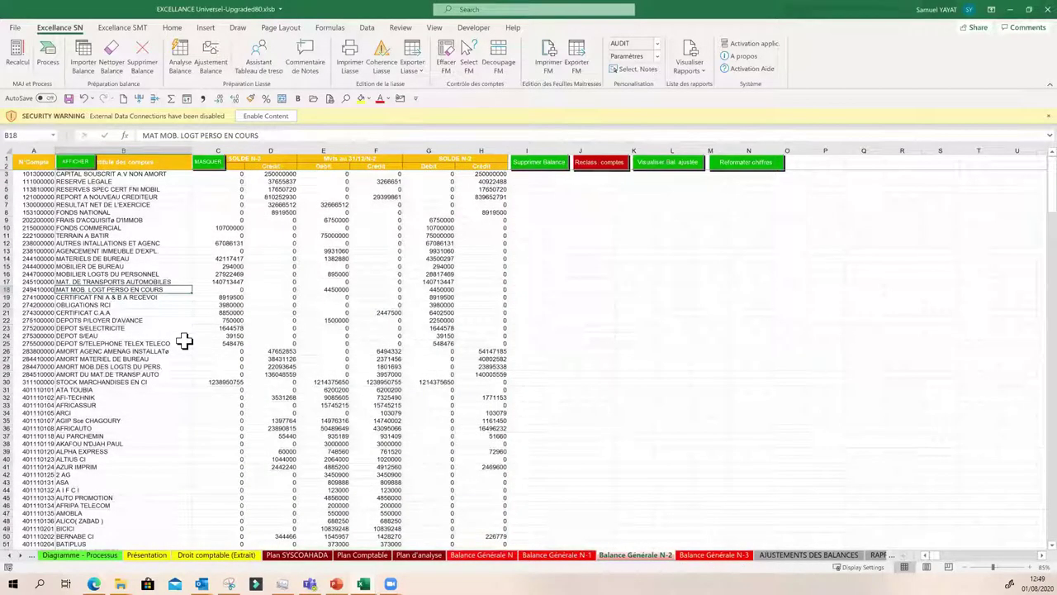
left_click(228, 329)
left_click_drag(225, 146, 474, 165)
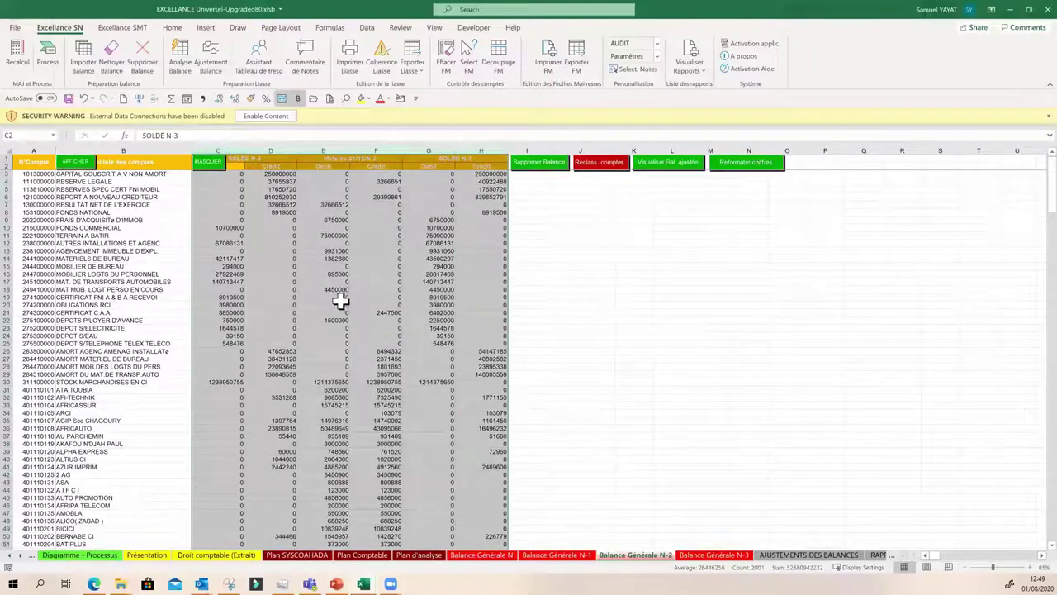
left_click(340, 302)
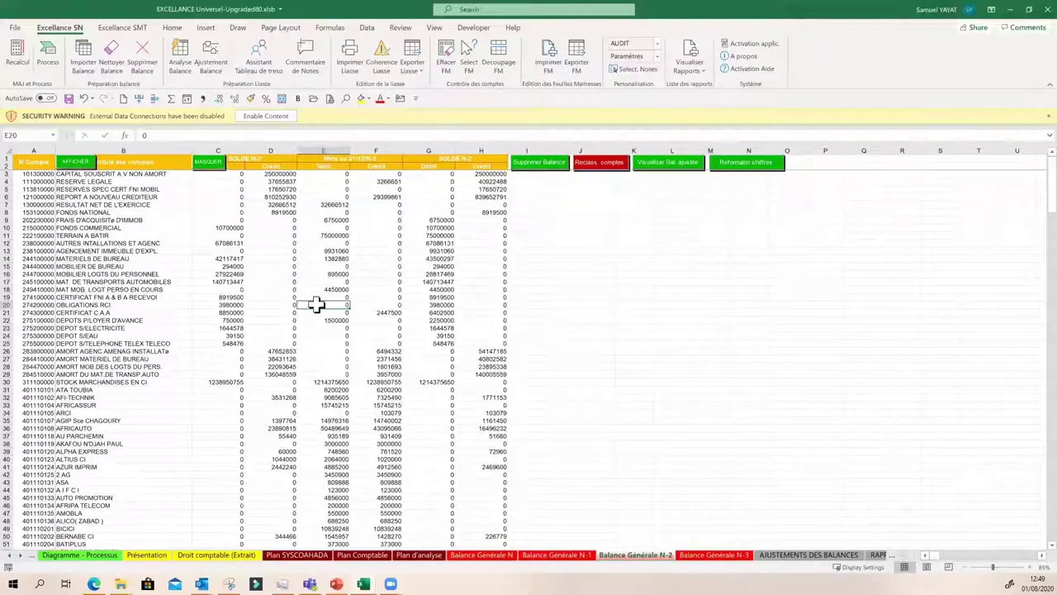
left_click_drag(226, 149, 472, 181)
left_click(170, 29)
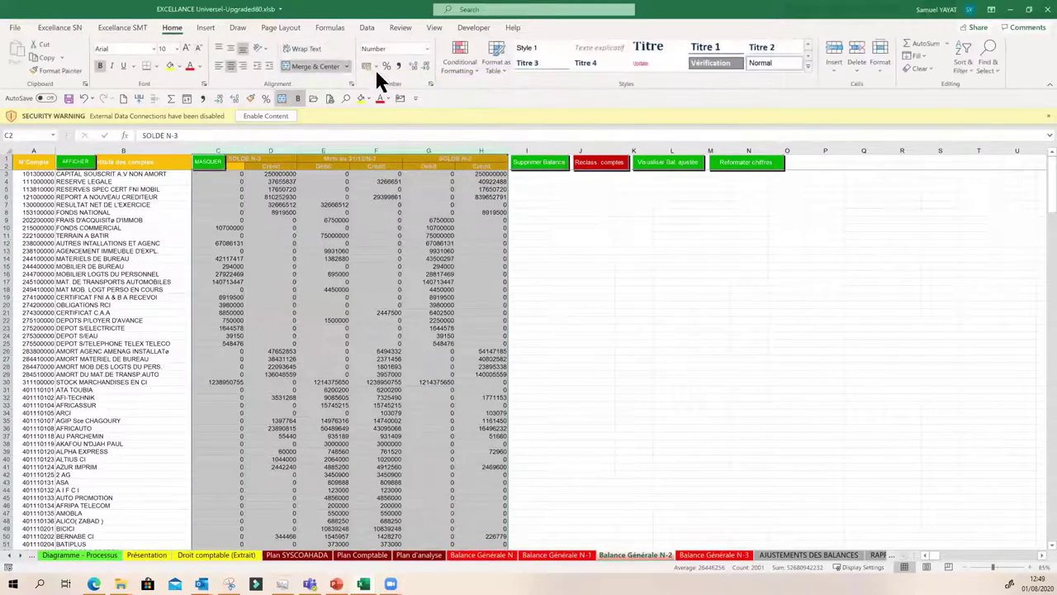
left_click(398, 66)
left_click(429, 305)
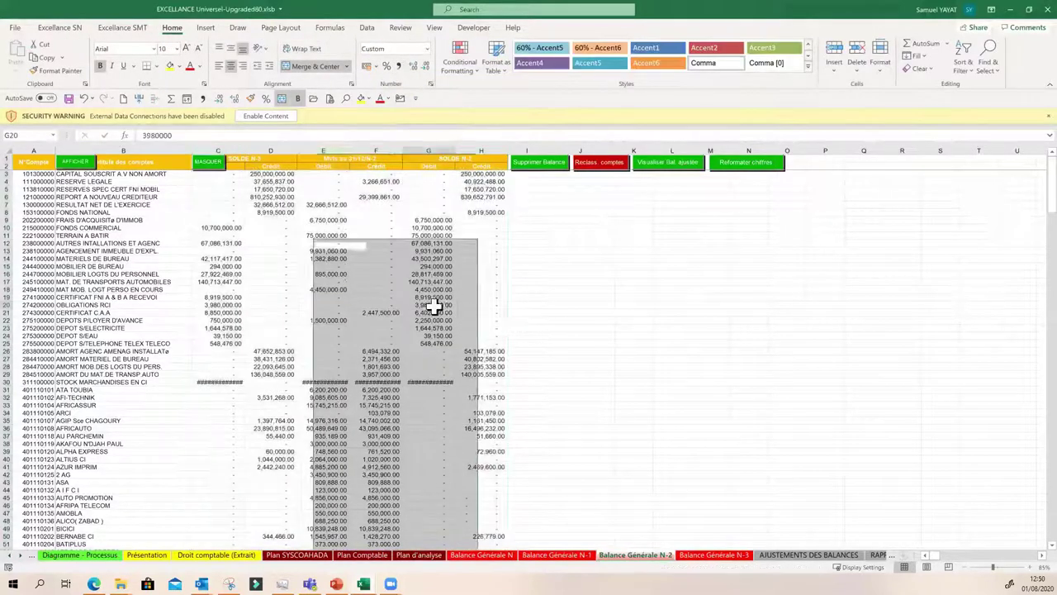
- Widen the amount columns C to H of Balance Générale N-2 to fit their figures
left_click(230, 353)
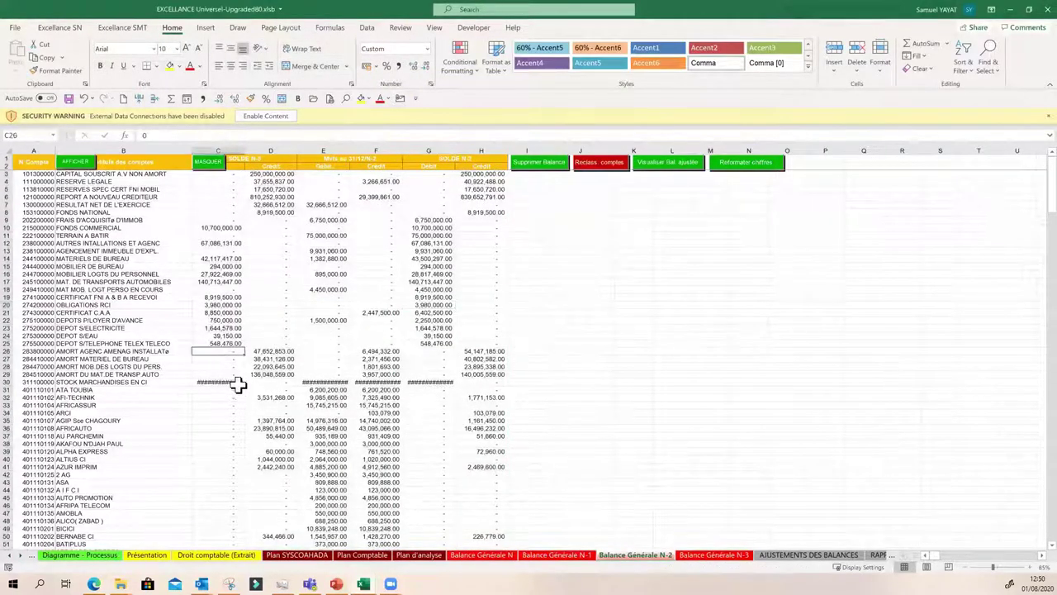
left_click_drag(218, 147, 466, 147)
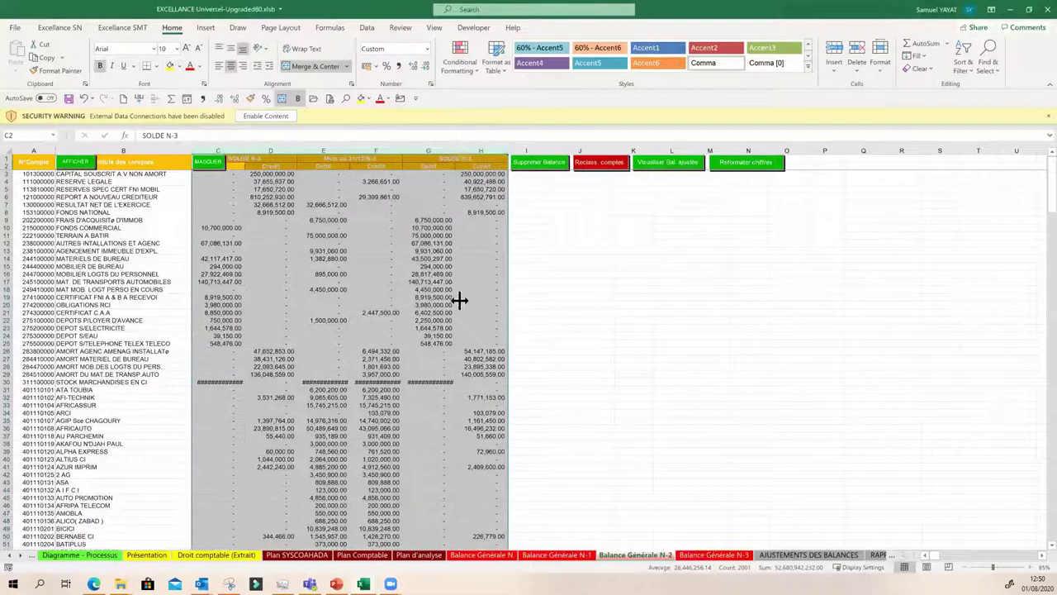
left_click(723, 373)
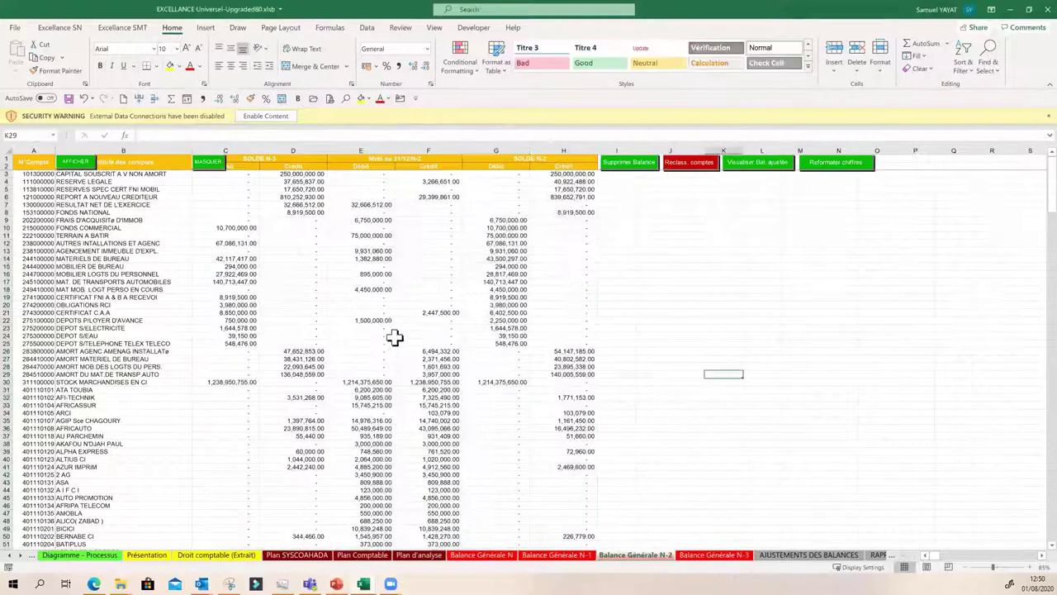
left_click(302, 351)
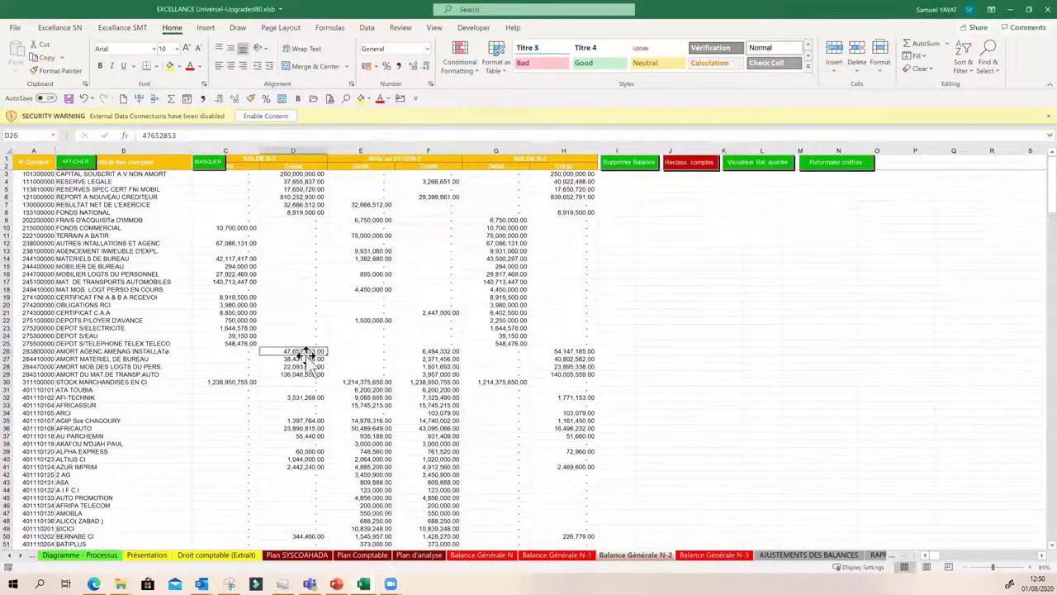
left_click(299, 397)
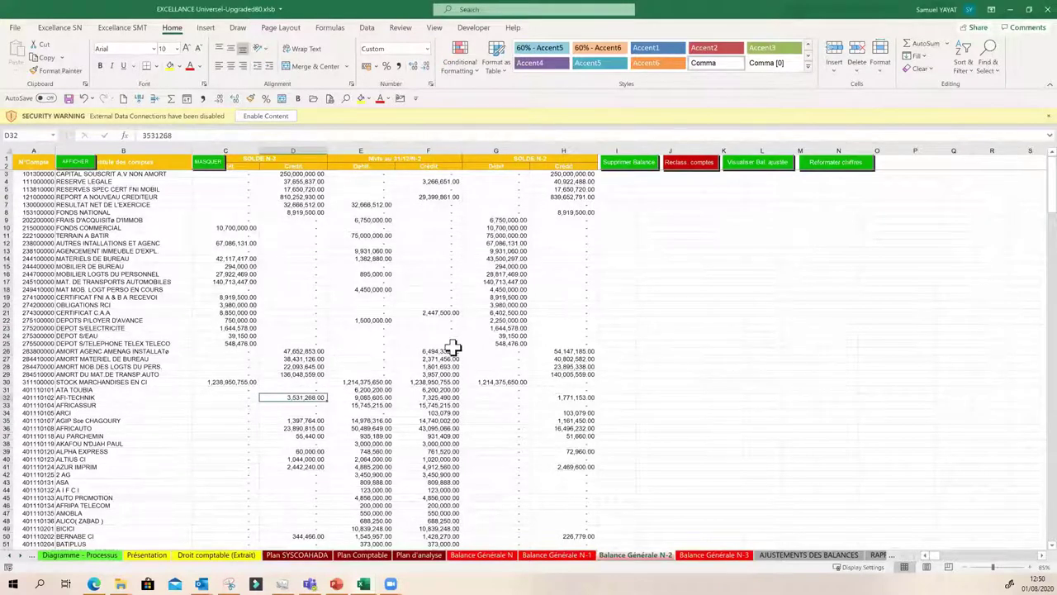
left_click(390, 416)
left_click(368, 451)
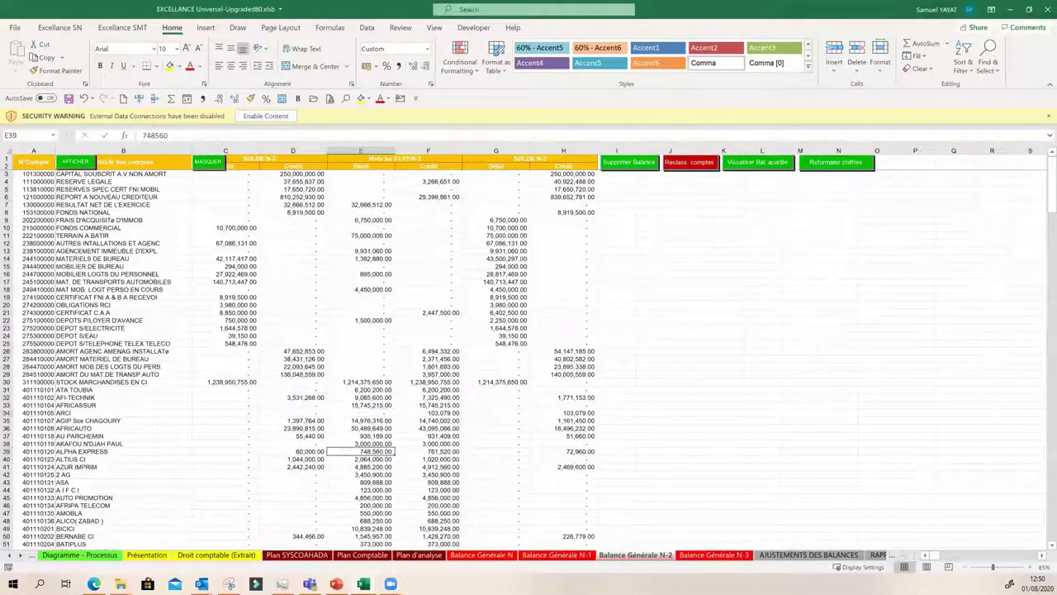
- Compare how the amounts are formatted in the Balance Générale N, N-1 and N-2 sheets
left_click(482, 555)
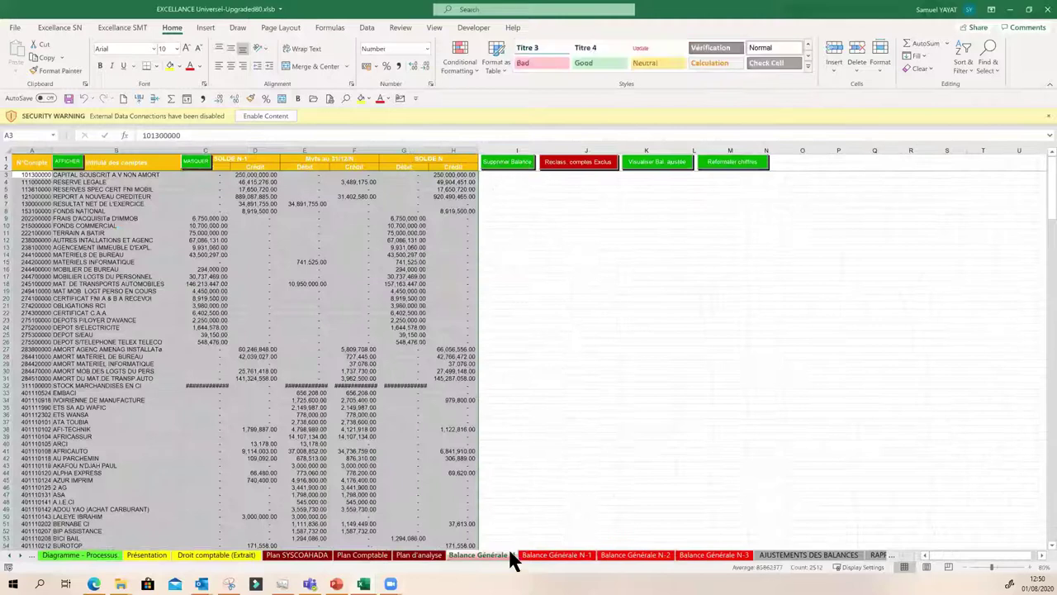
left_click(423, 488)
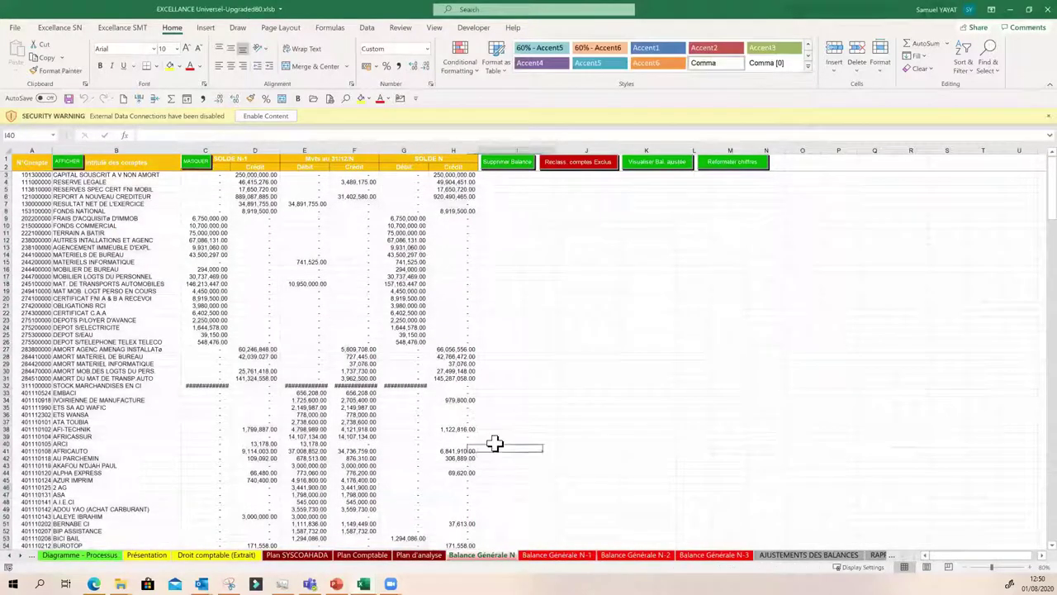
left_click(589, 556)
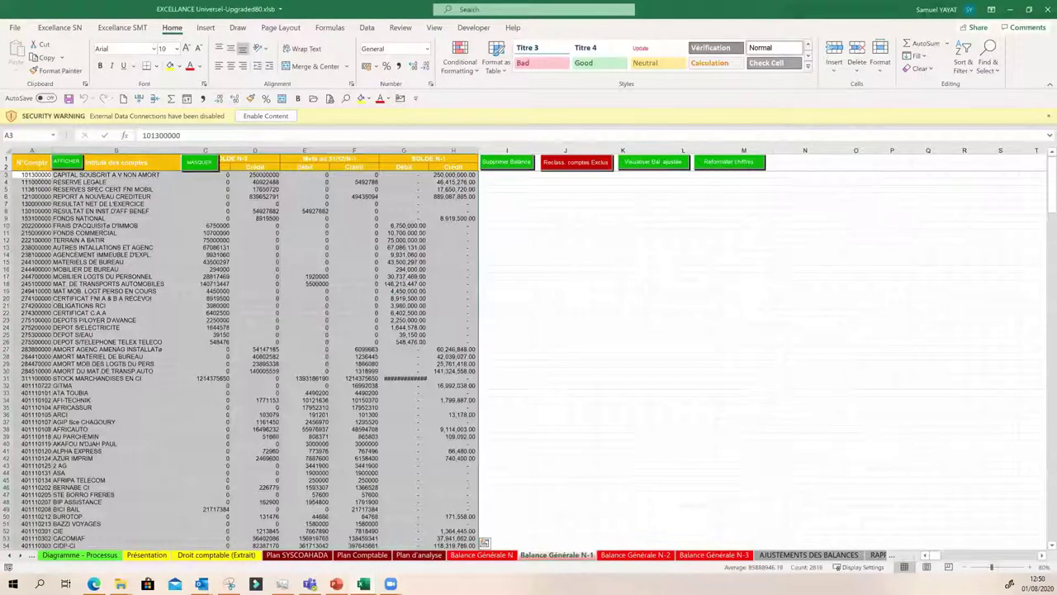
left_click(617, 559)
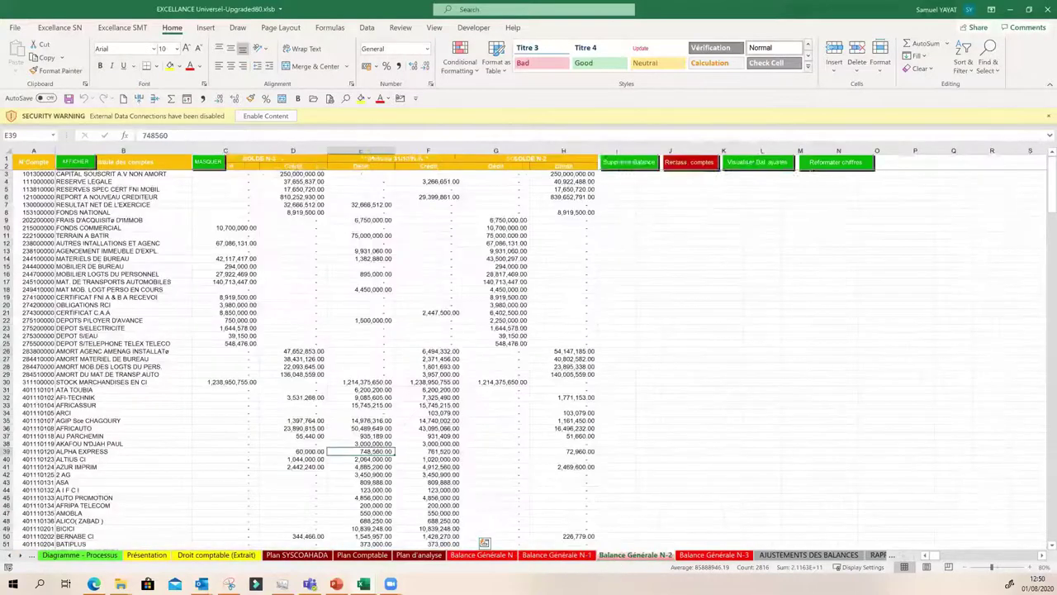
left_click(582, 556)
left_click(487, 556)
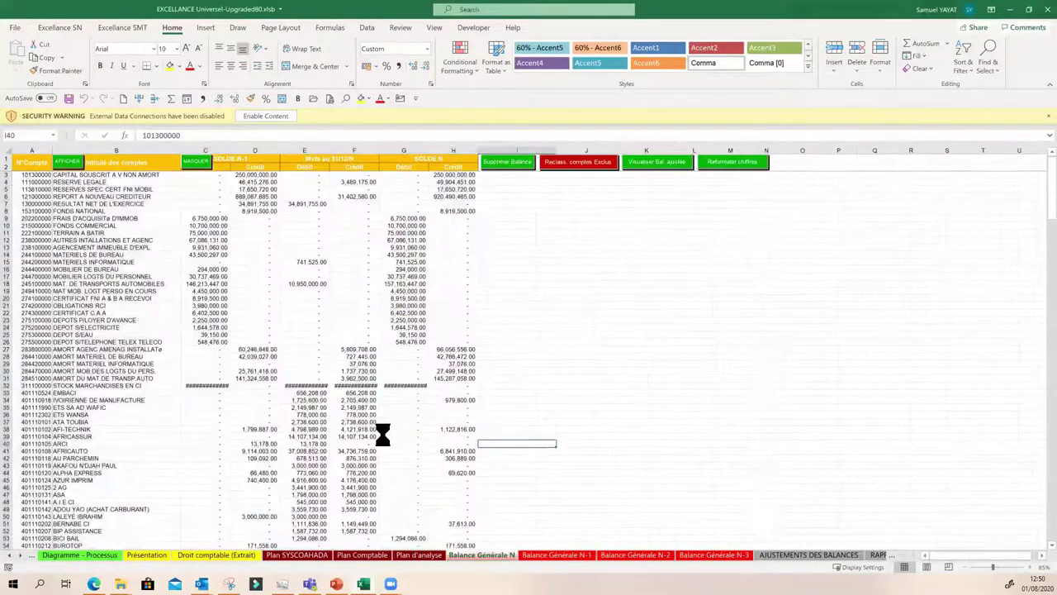
left_click(351, 364)
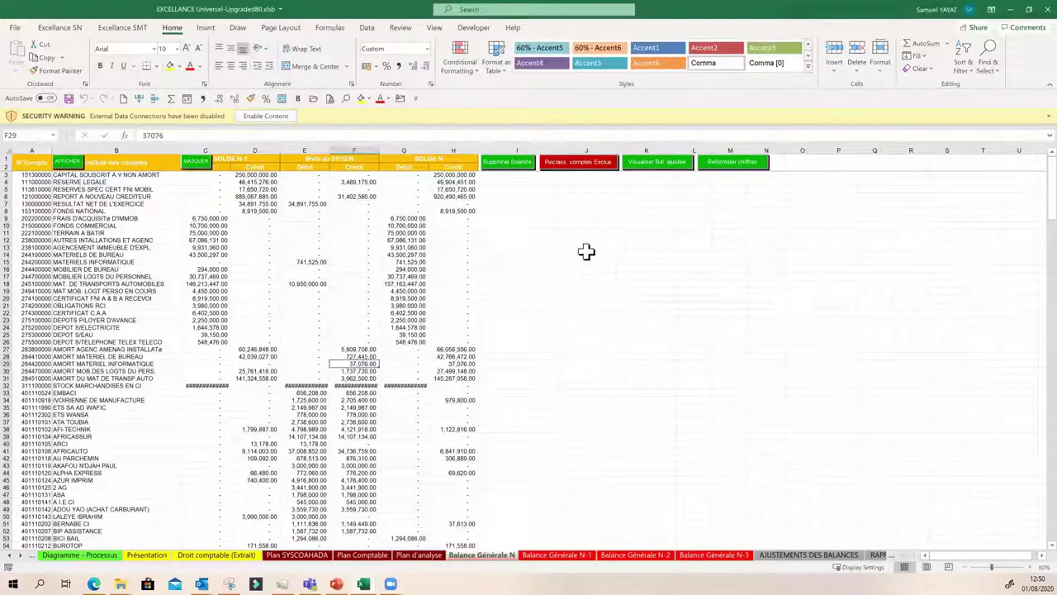
left_click(123, 269)
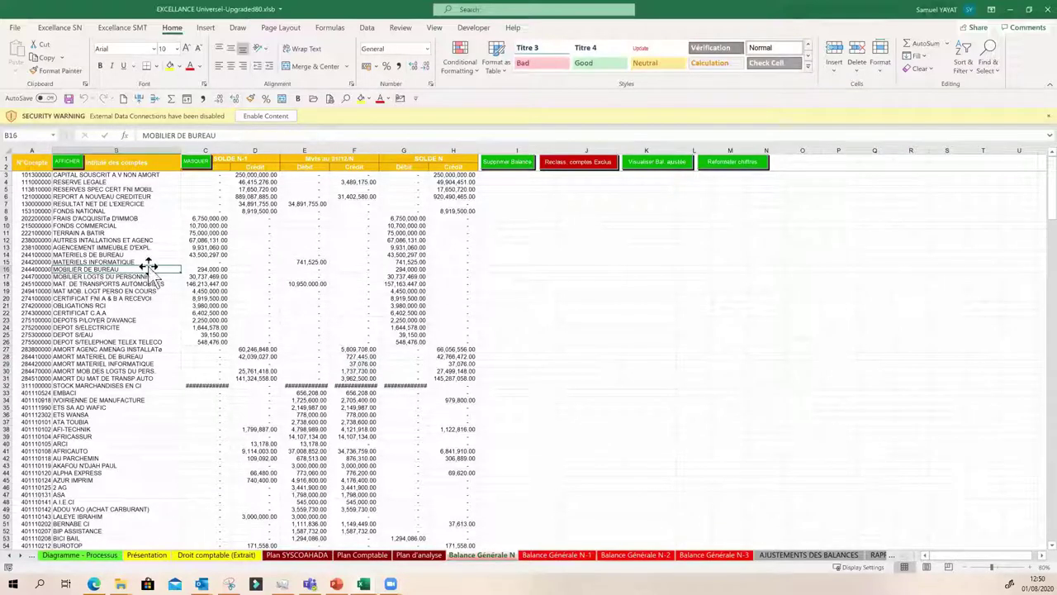
left_click(219, 269)
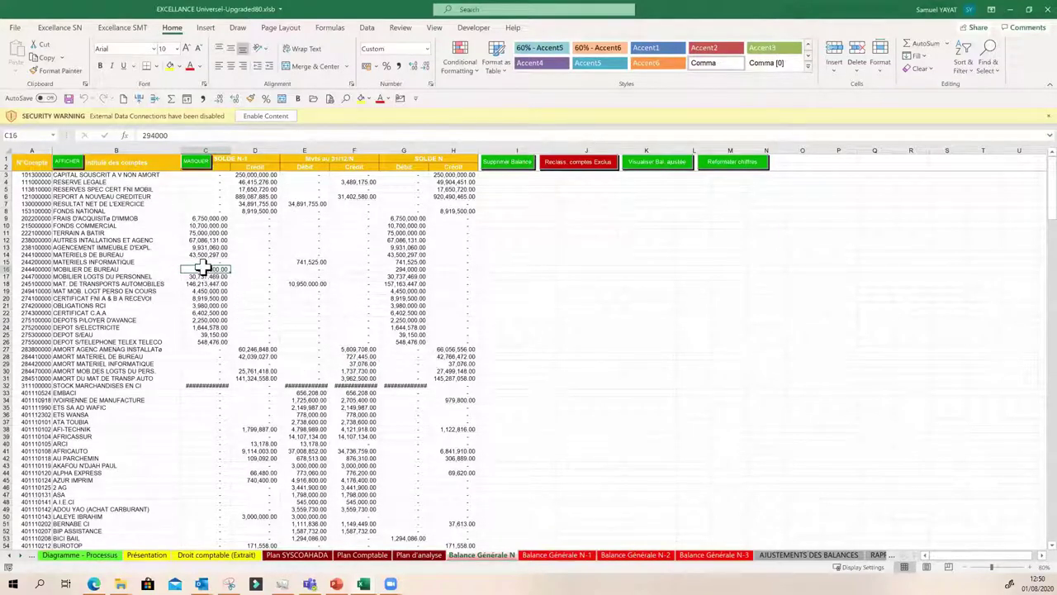
left_click(164, 136)
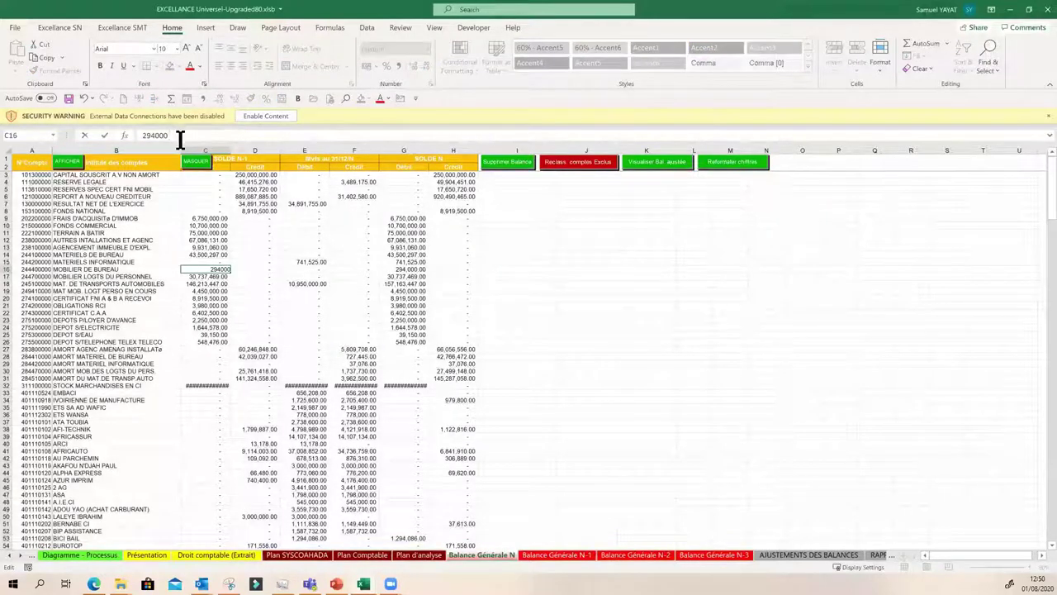
left_click(210, 271)
left_click(208, 276)
left_click(206, 269)
left_click(137, 136)
left_click(208, 276)
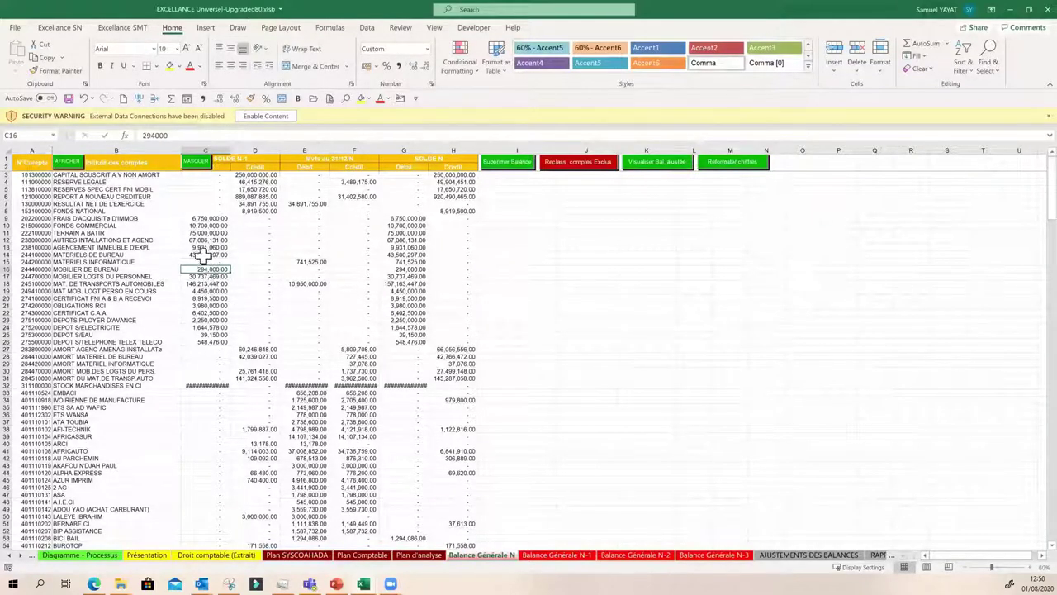
left_click(275, 293)
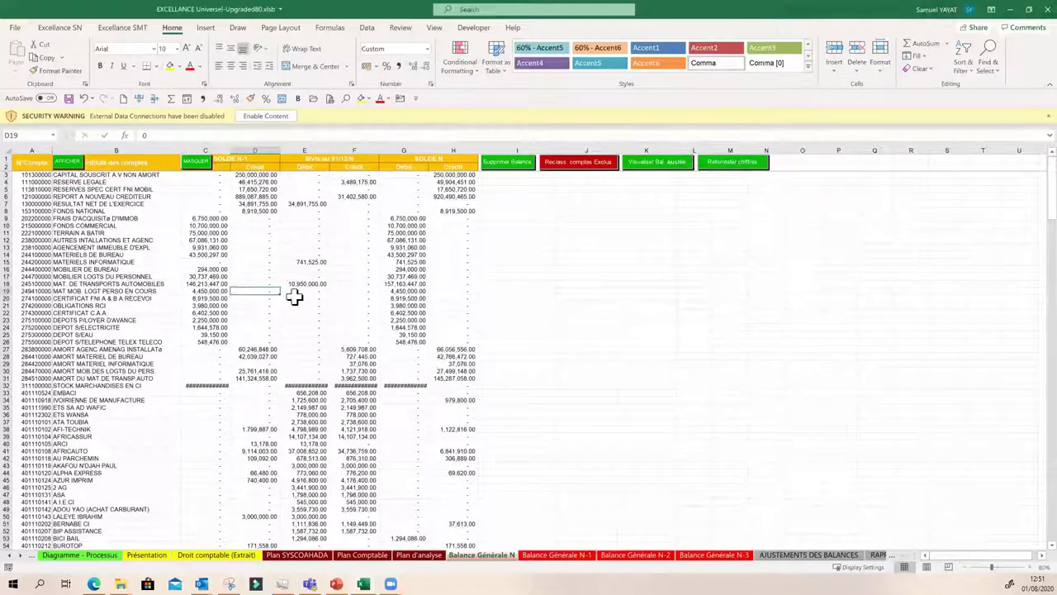
left_click(298, 283)
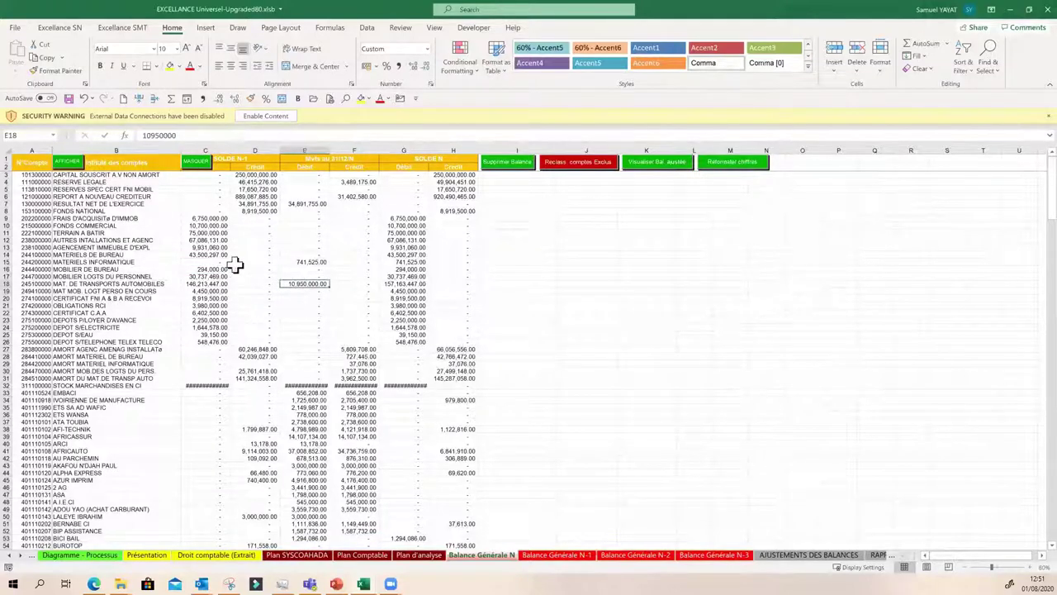
- Format the MOBILIER DE BUREAU amount in cell C16 of Balance Générale N as Text and re-enter it as 294000
left_click(212, 270)
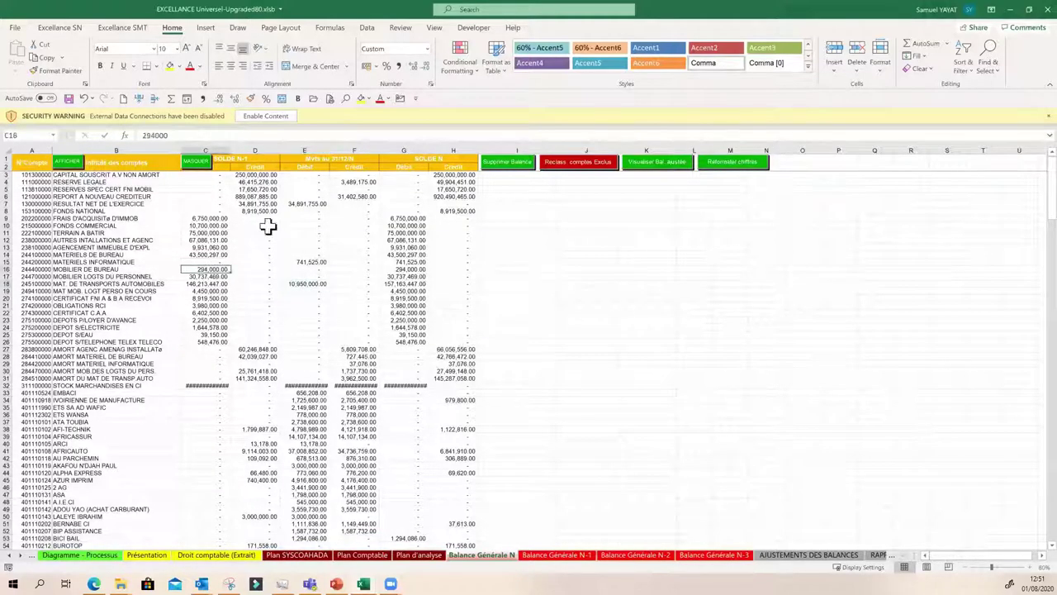
left_click(426, 48)
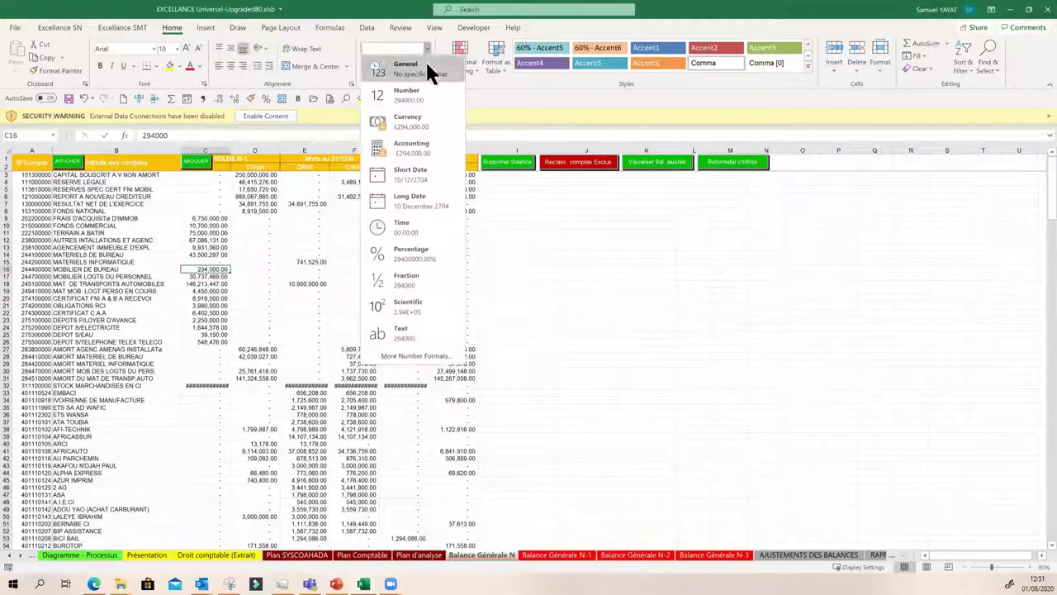
left_click(401, 332)
left_click(211, 291)
left_click(193, 270)
left_click(154, 139)
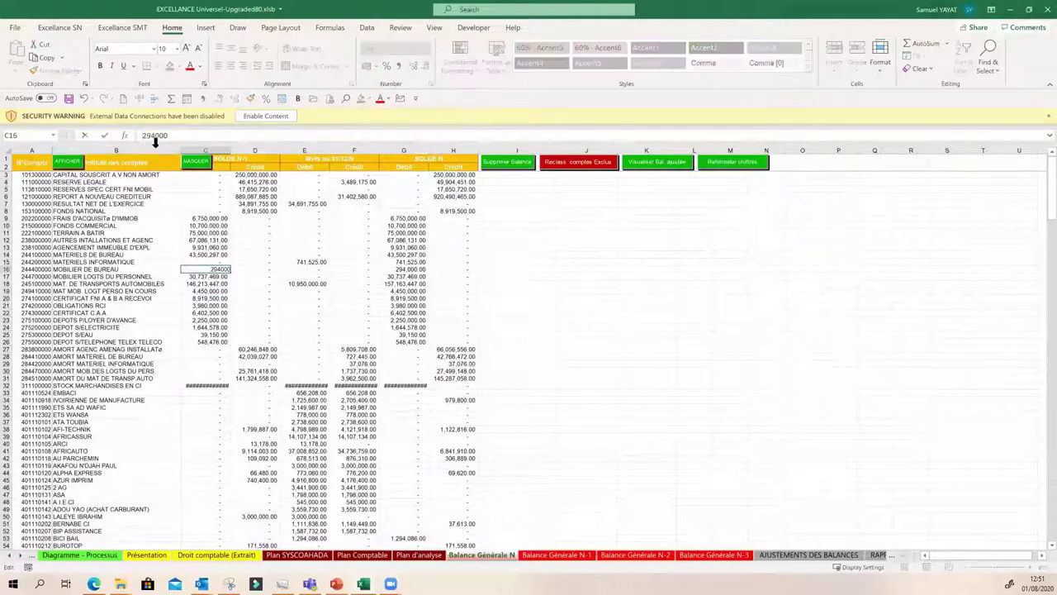
key("Return")
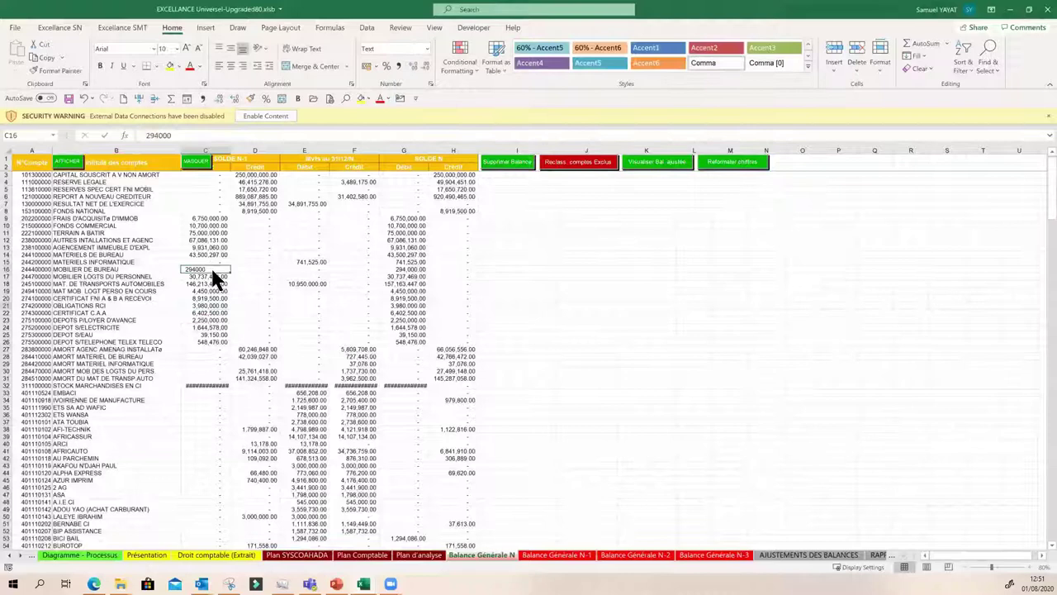
- Fill cell C16, the MOBILIER DE BUREAU amount, with yellow
left_click(219, 298)
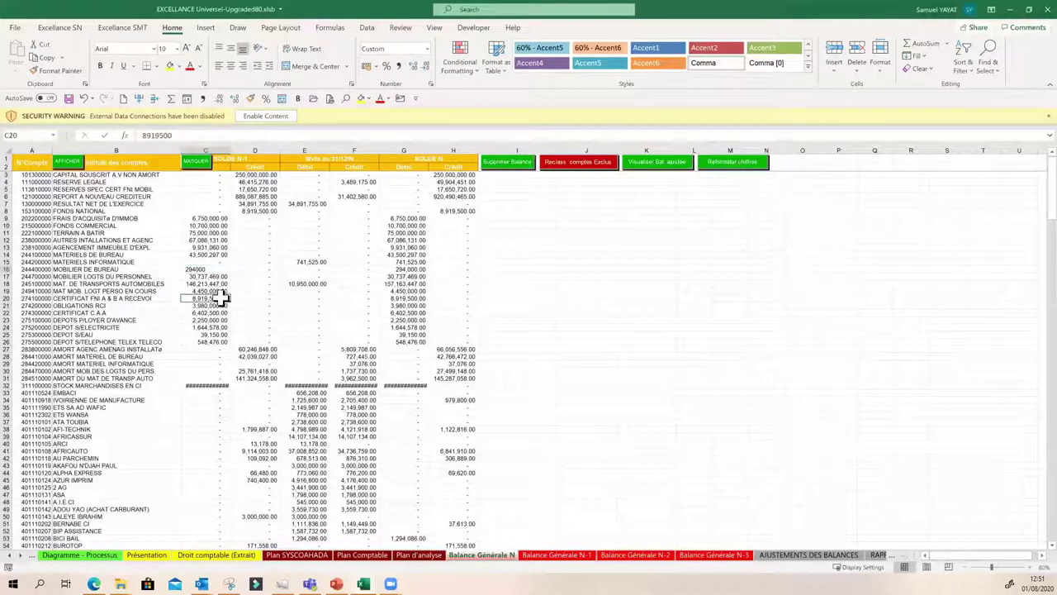
left_click(203, 268)
left_click(168, 65)
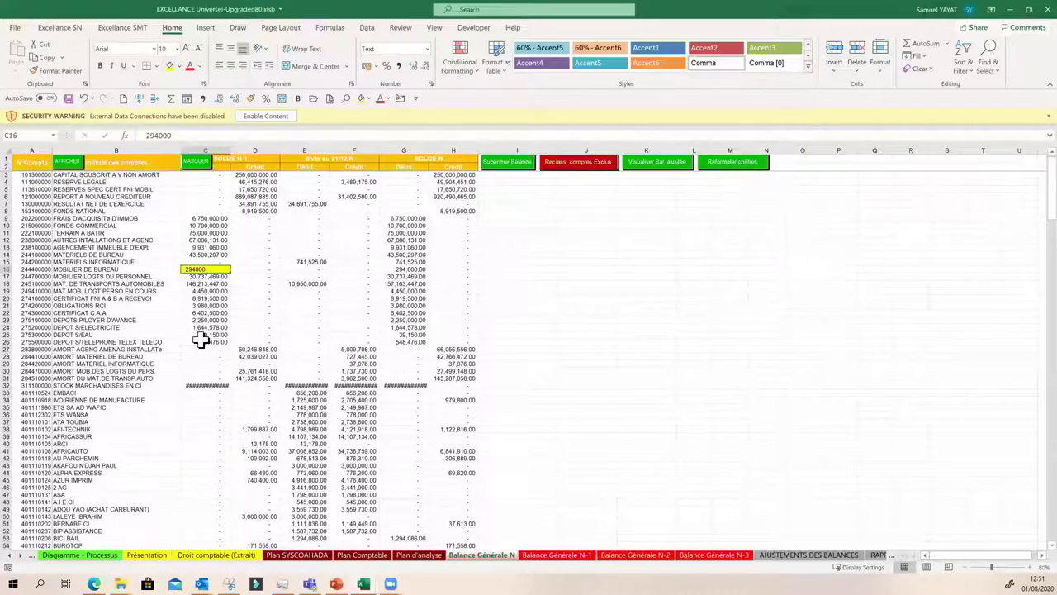
left_click(207, 304)
left_click(203, 270)
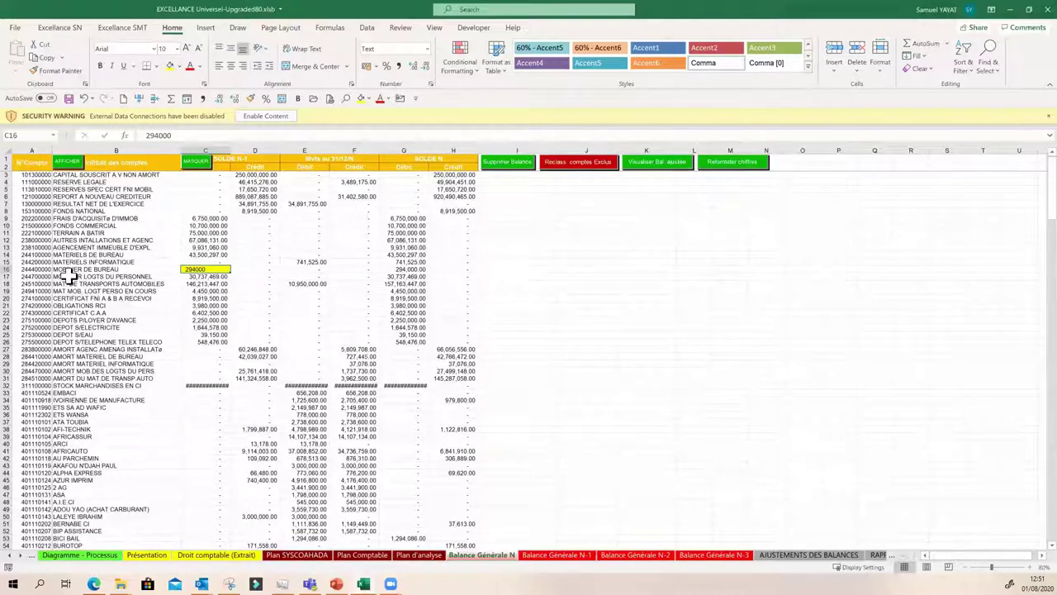
- Run the Reformater chiffres macro on Balance Générale N to convert its amounts to numbers, and review the reformatted rows
left_click(712, 166)
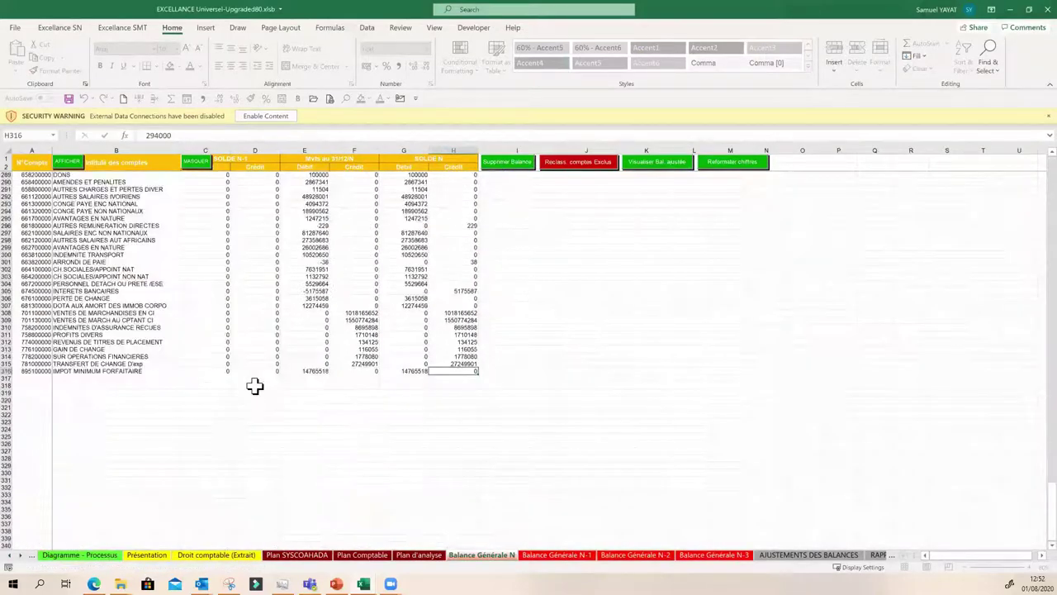
scroll(266, 355, "up", 20)
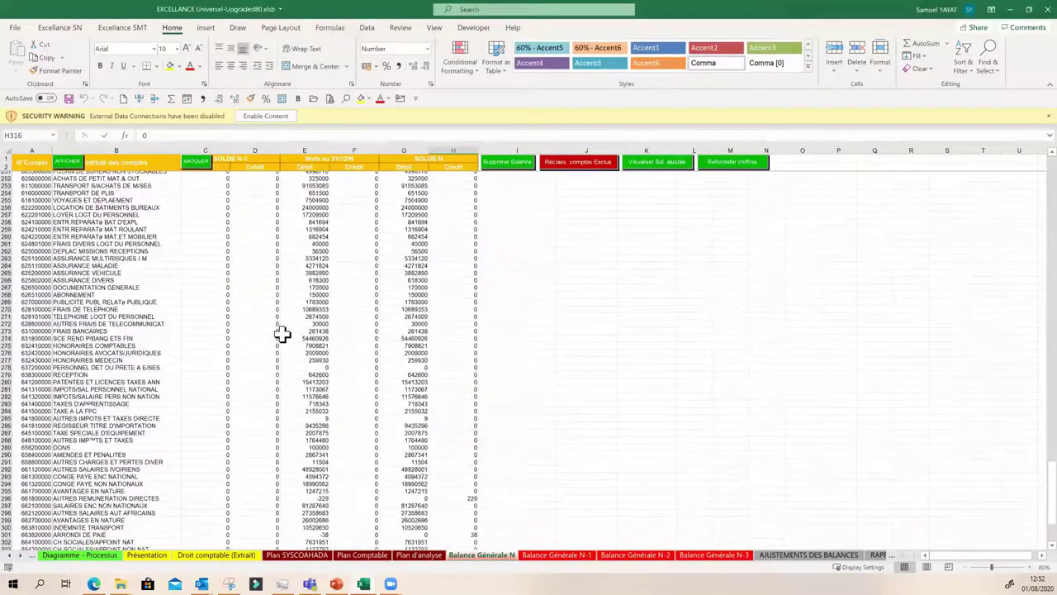
scroll(288, 331, "up", 20)
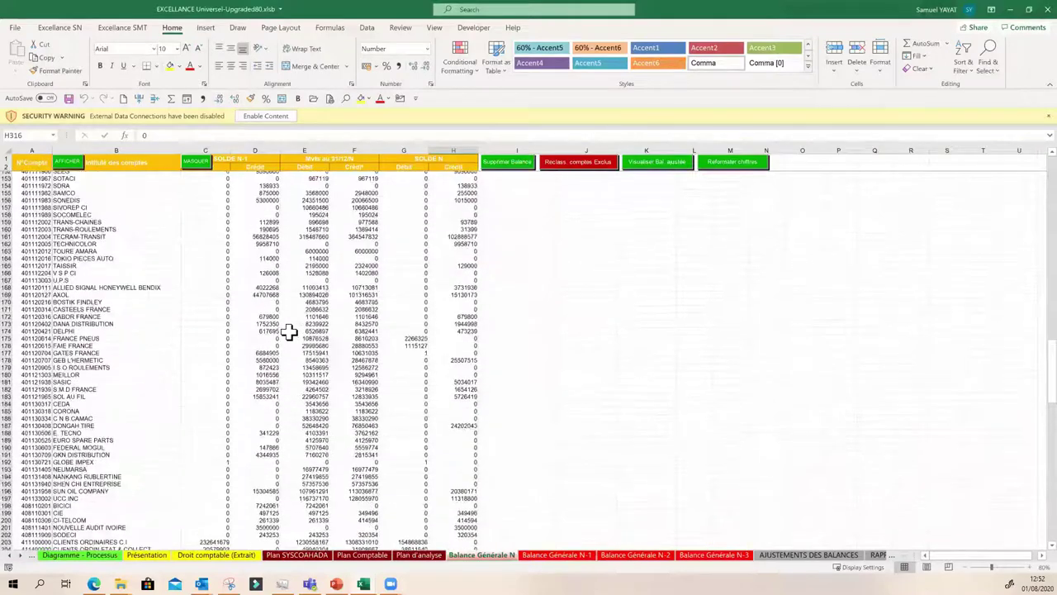
scroll(289, 331, "up", 20)
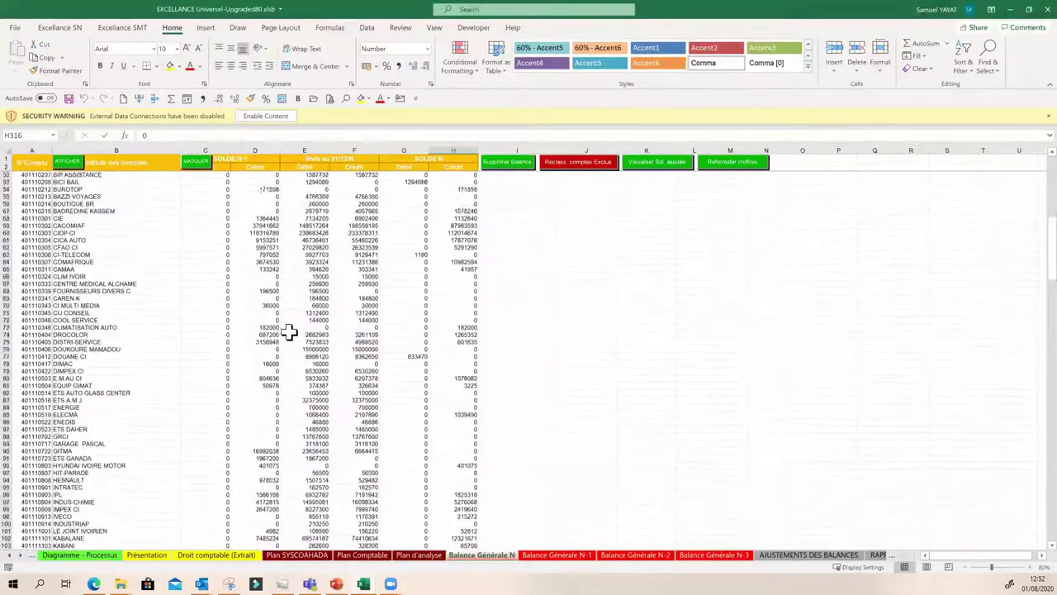
- Apply the comma number style to the yellow MOBILIER DE BUREAU amount in cell C16
left_click(207, 269)
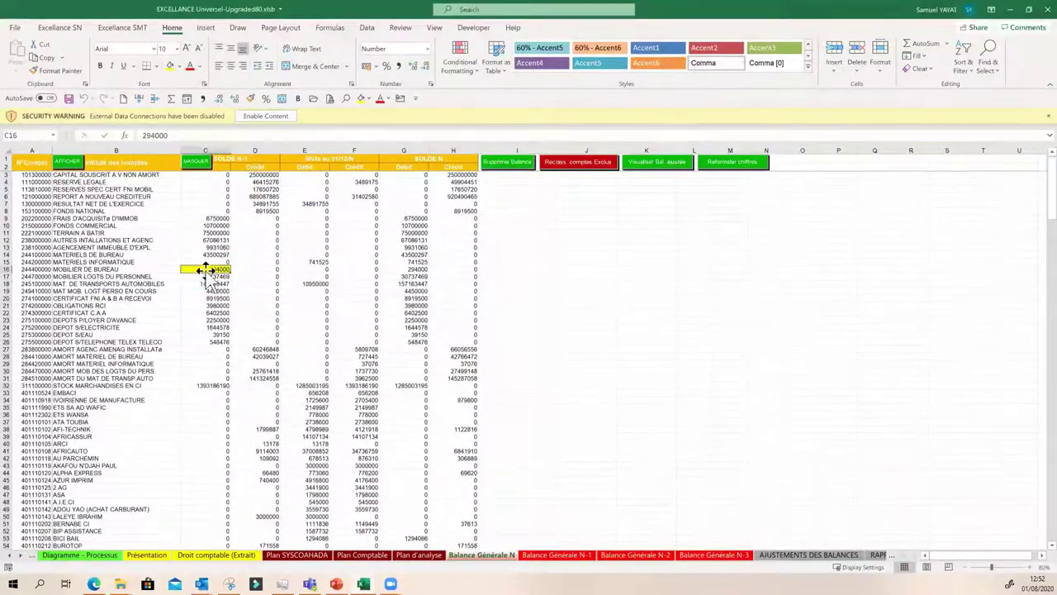
left_click(397, 66)
left_click(207, 313)
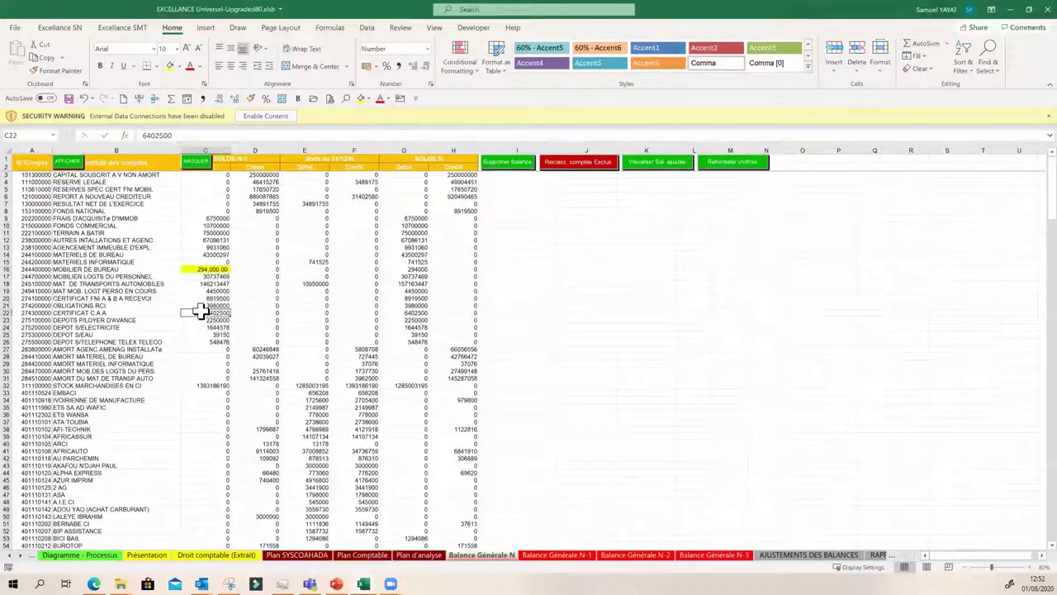
left_click(259, 365)
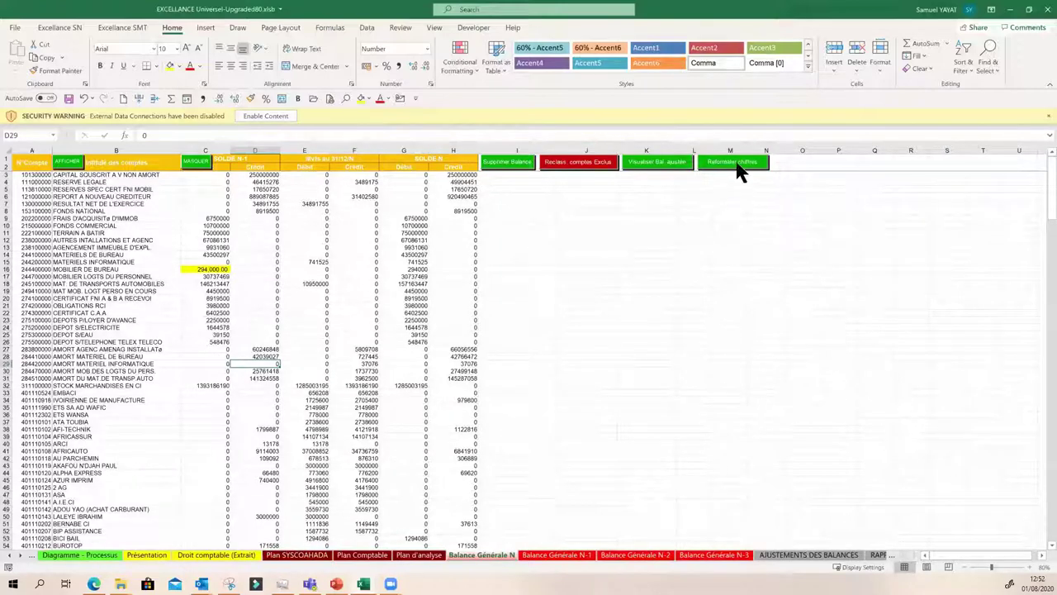
left_click(301, 418)
left_click(306, 465)
- Apply the comma number style to the amount columns C to H of Balance Générale N
left_click(590, 474)
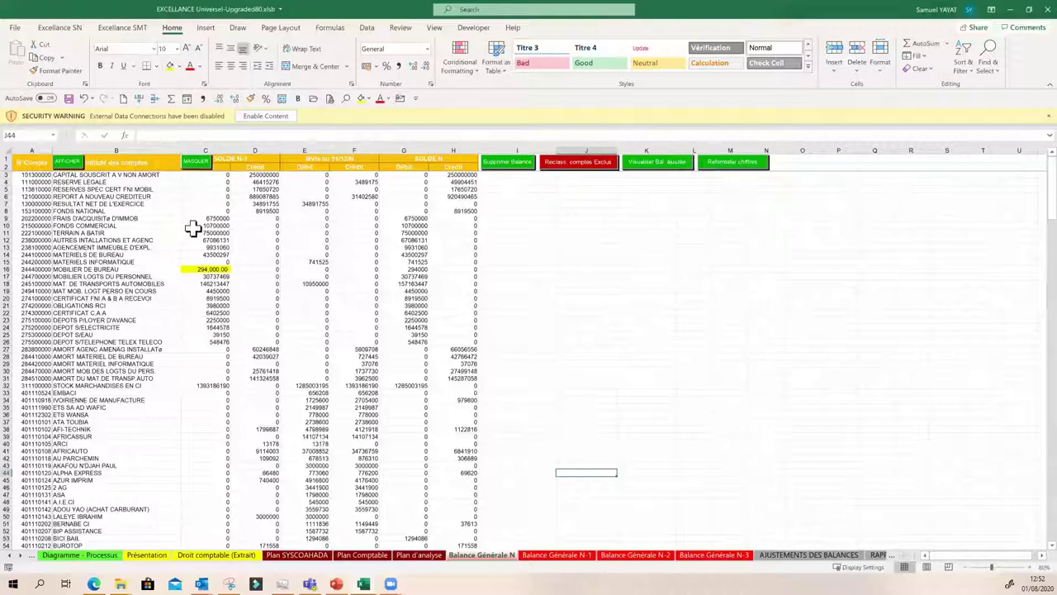
left_click_drag(204, 150, 467, 160)
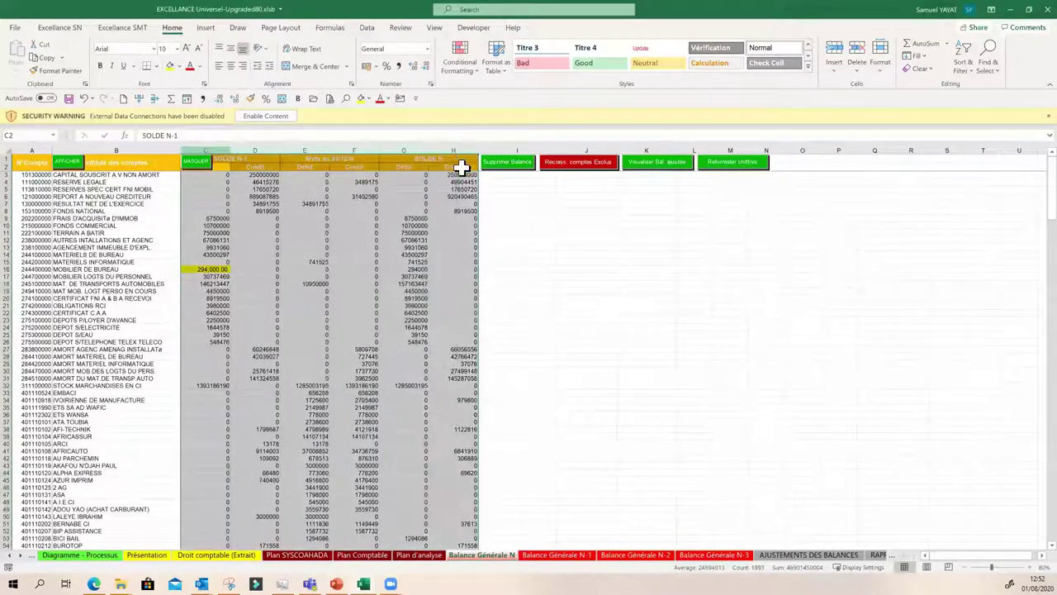
left_click(400, 65)
left_click(389, 283)
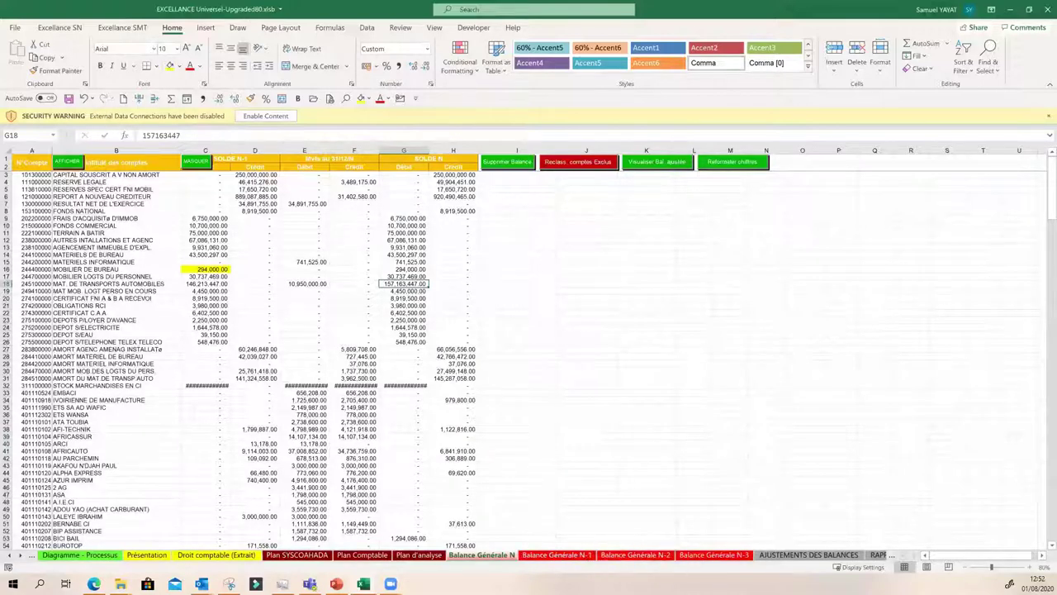
- Recalculate the workbook with the Excellance SN Recalcul command
left_click(541, 349)
left_click(338, 335)
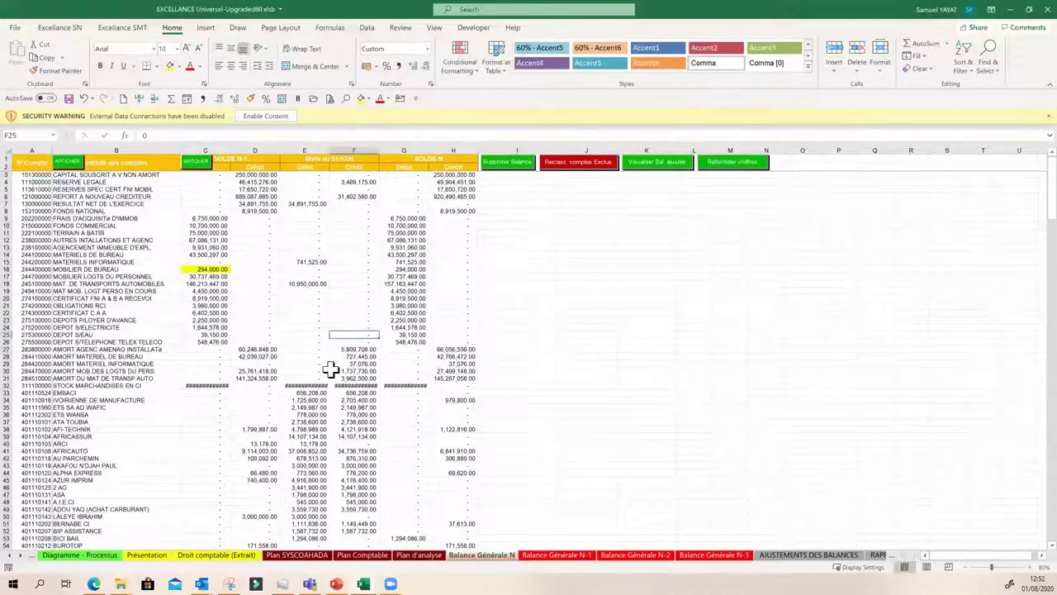
left_click(56, 27)
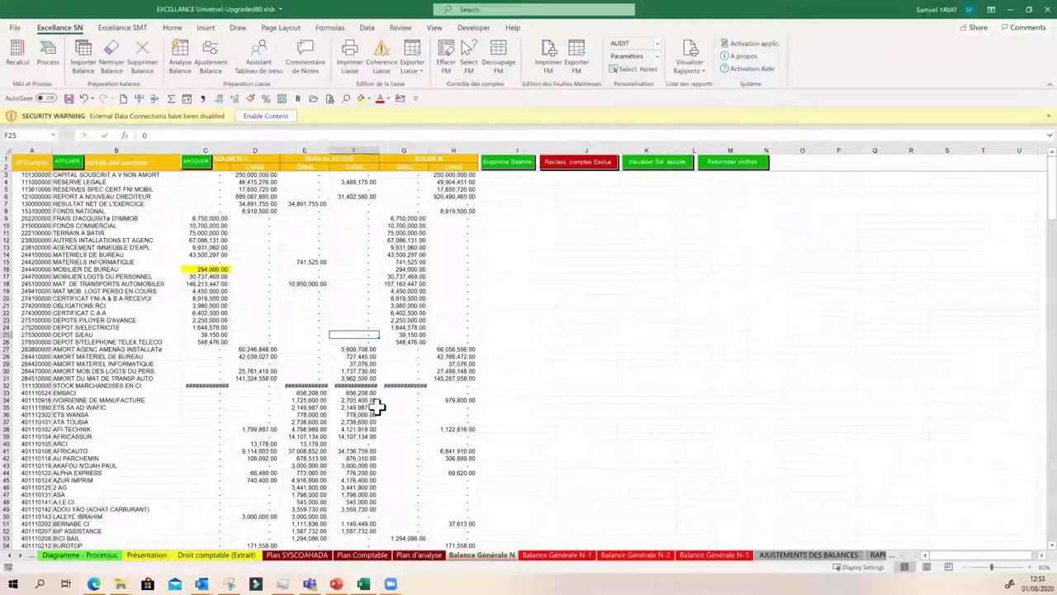
left_click(16, 64)
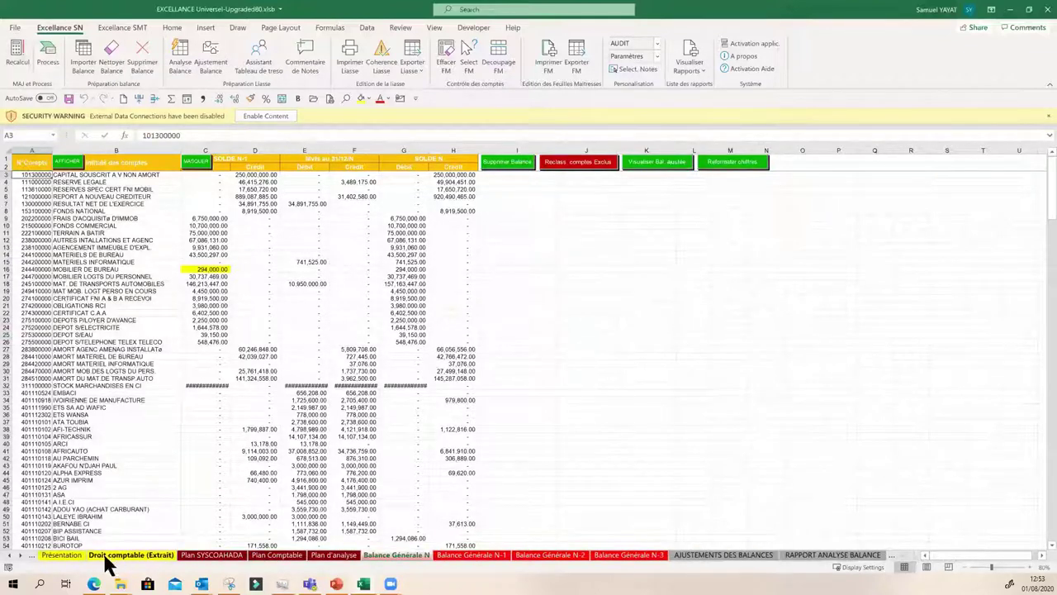
- Open the AJUSTEMENTS DES BALANCES sheet, and run the Cohérence Liasse check to display the summary of quality controls
left_click(22, 555)
left_click(22, 555)
left_click(22, 555)
left_click(23, 555)
left_click(449, 555)
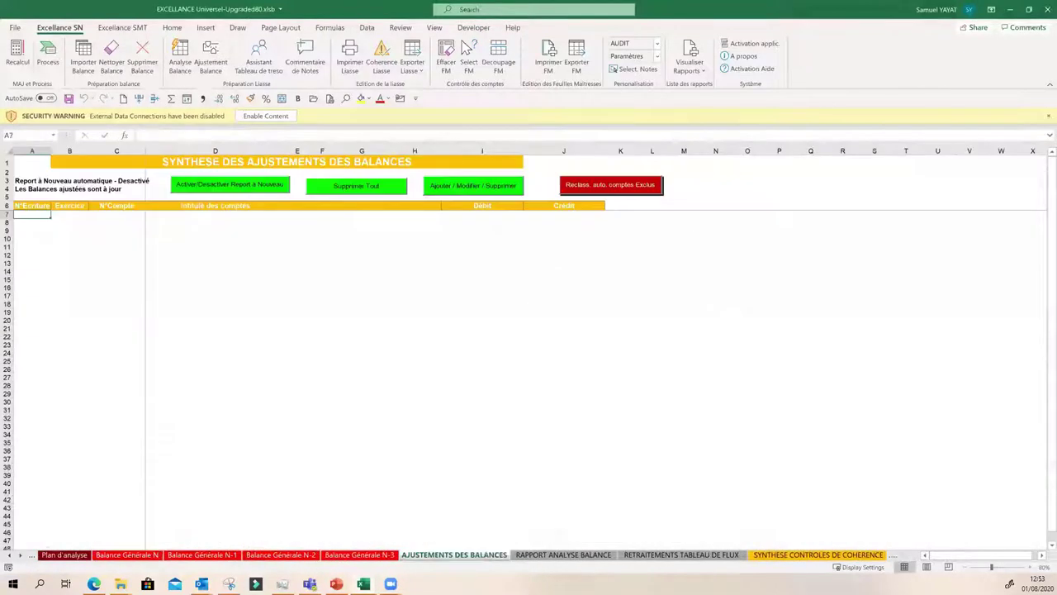
left_click(377, 63)
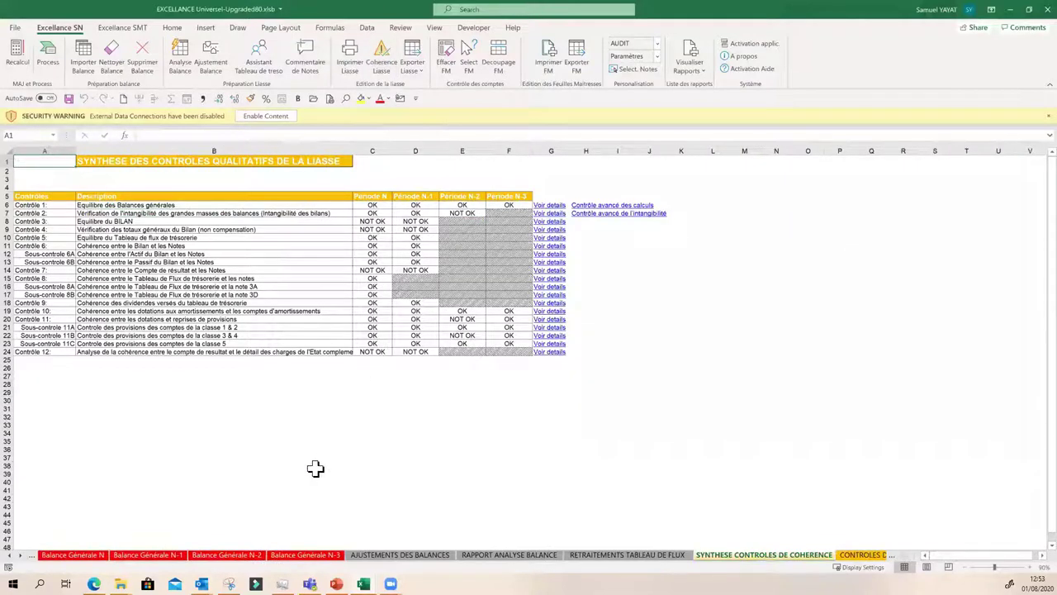
- Return to Balance Générale N and run the Analyse Balance command with Balance générale N as the balance to analyse
left_click(12, 556)
left_click(12, 556)
left_click(11, 556)
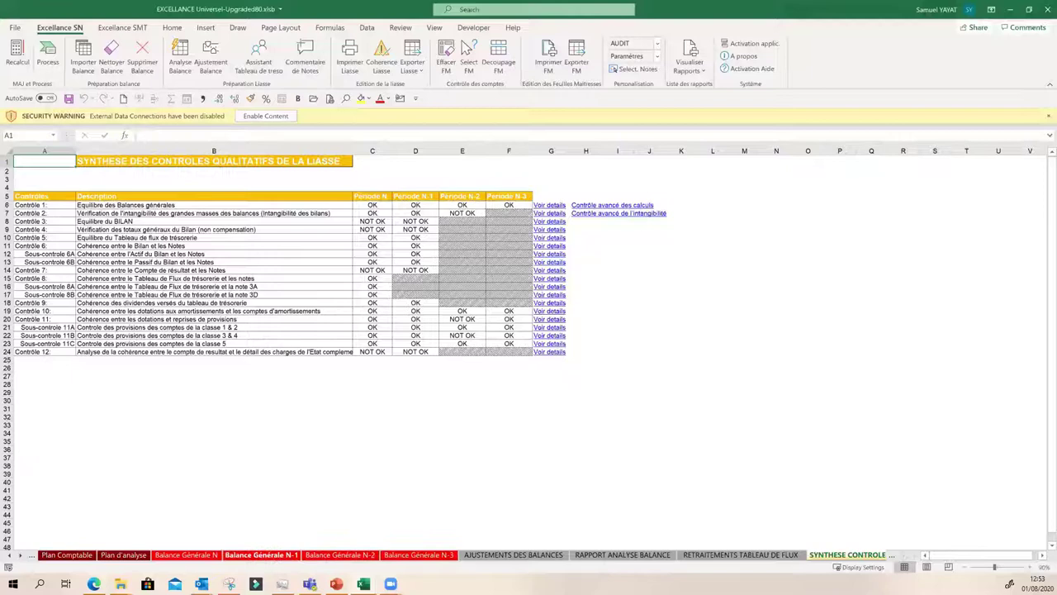
left_click(186, 554)
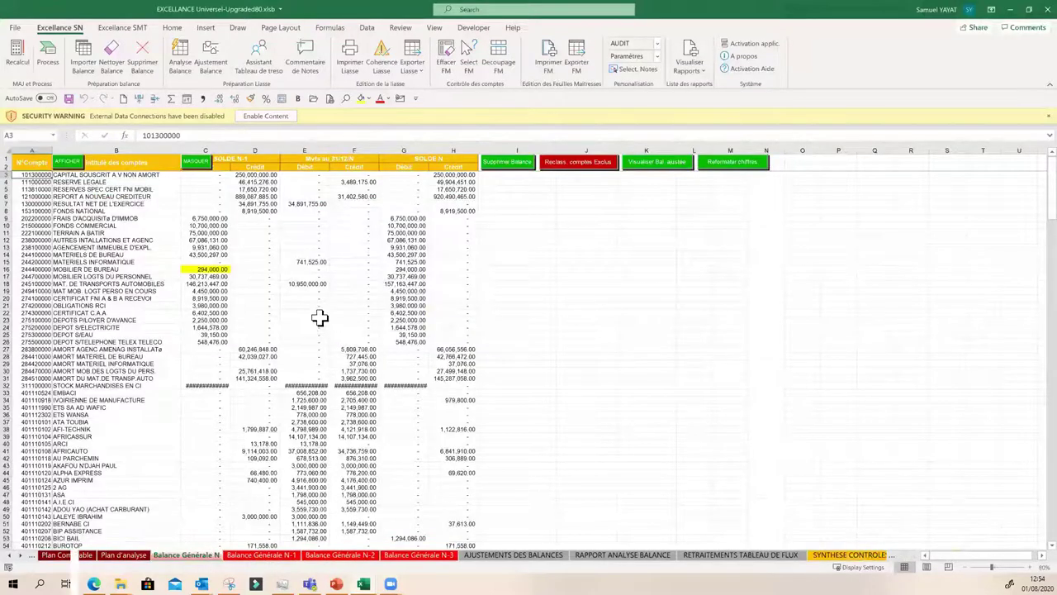
left_click(318, 283)
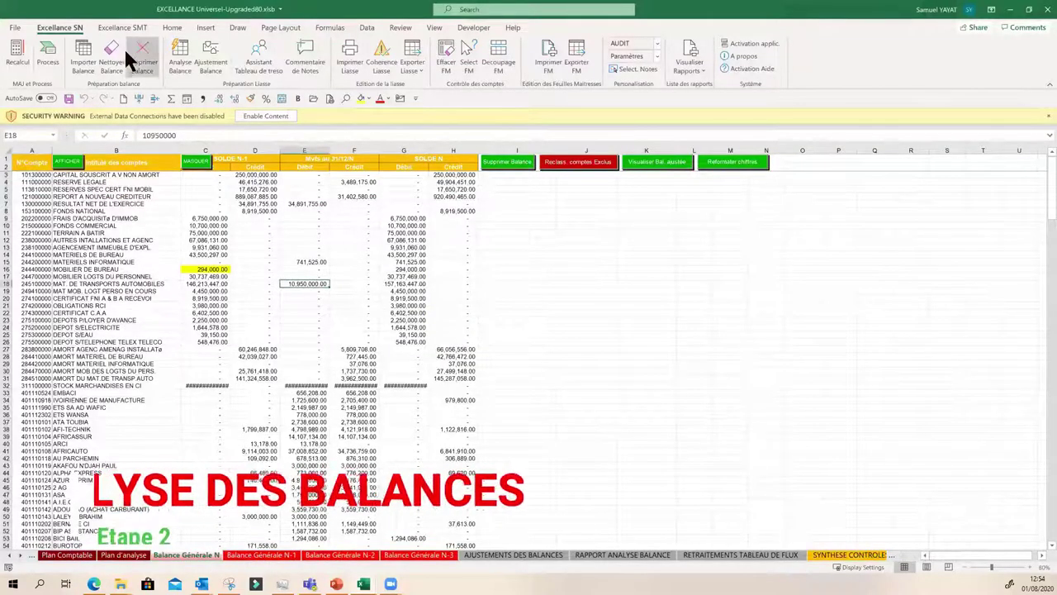
left_click(182, 70)
left_click_drag(117, 214, 542, 238)
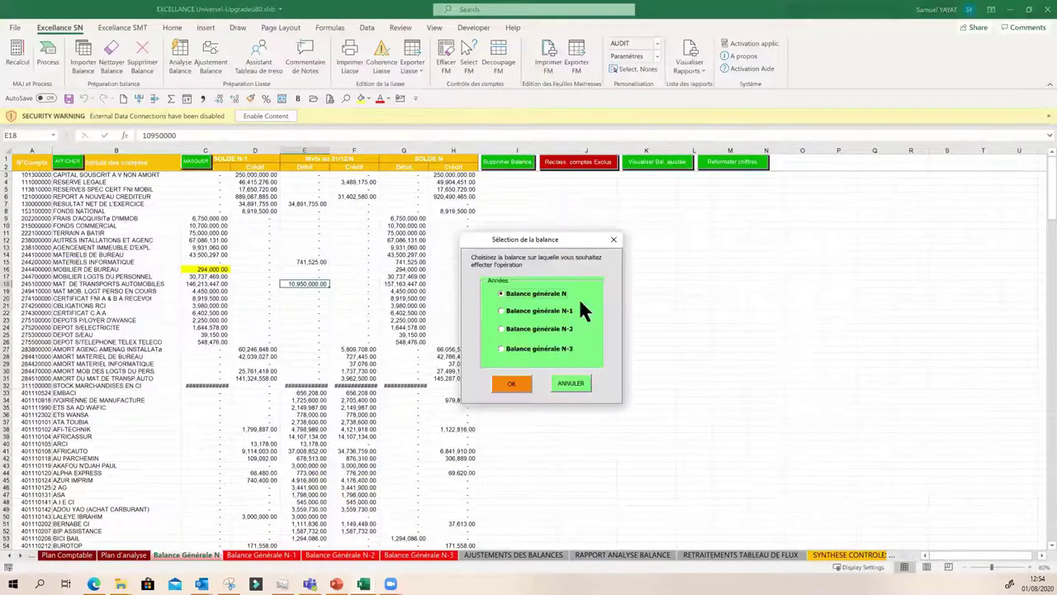
left_click(510, 388)
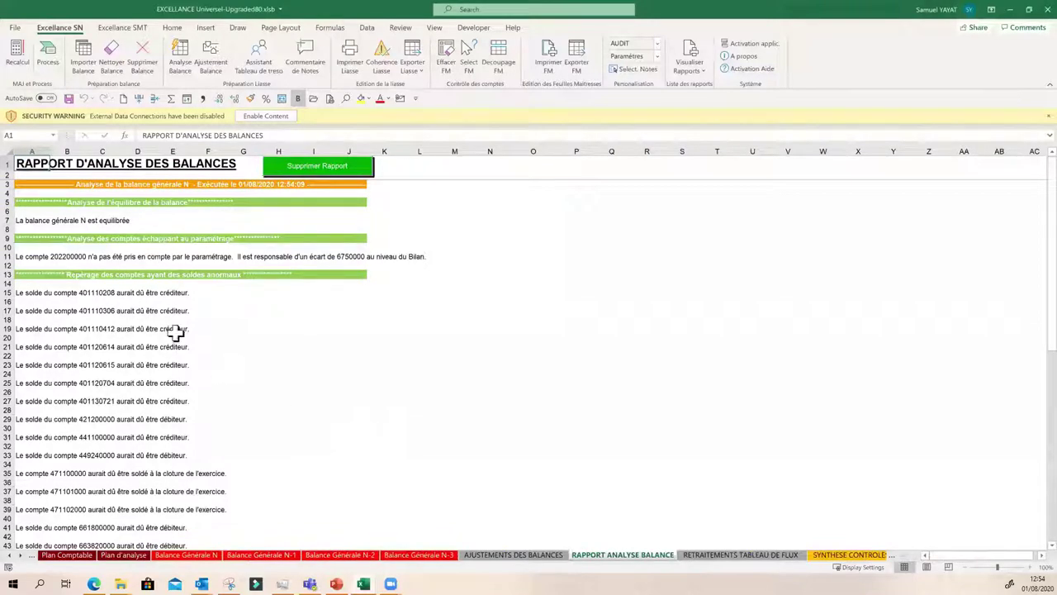
- Examine the analysis report's sections on balance equilibrium, accounts outside the parameter settings, and accounts with abnormal balances
left_click(79, 218)
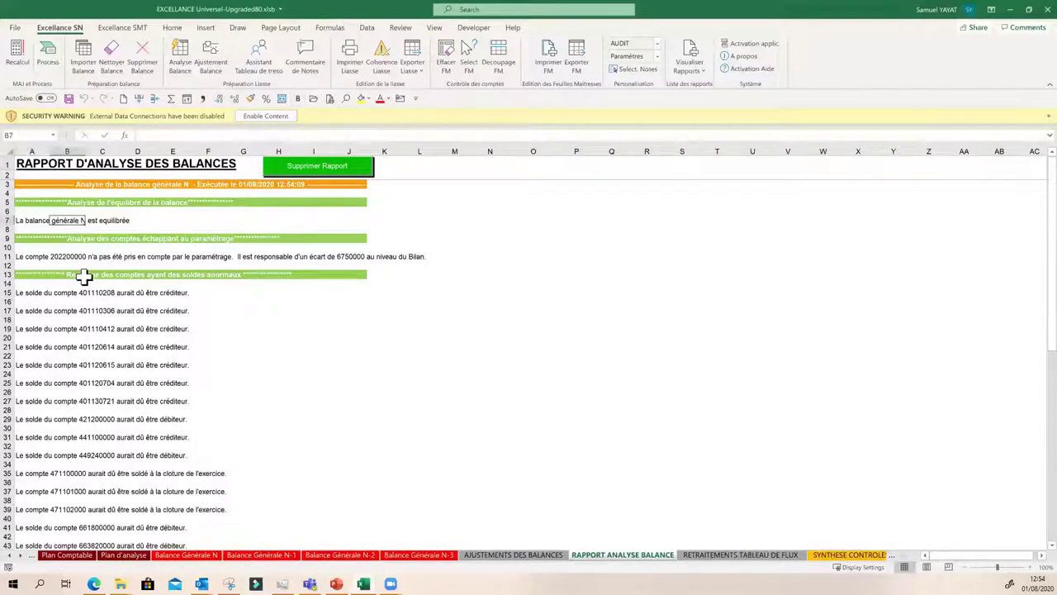
left_click(26, 220)
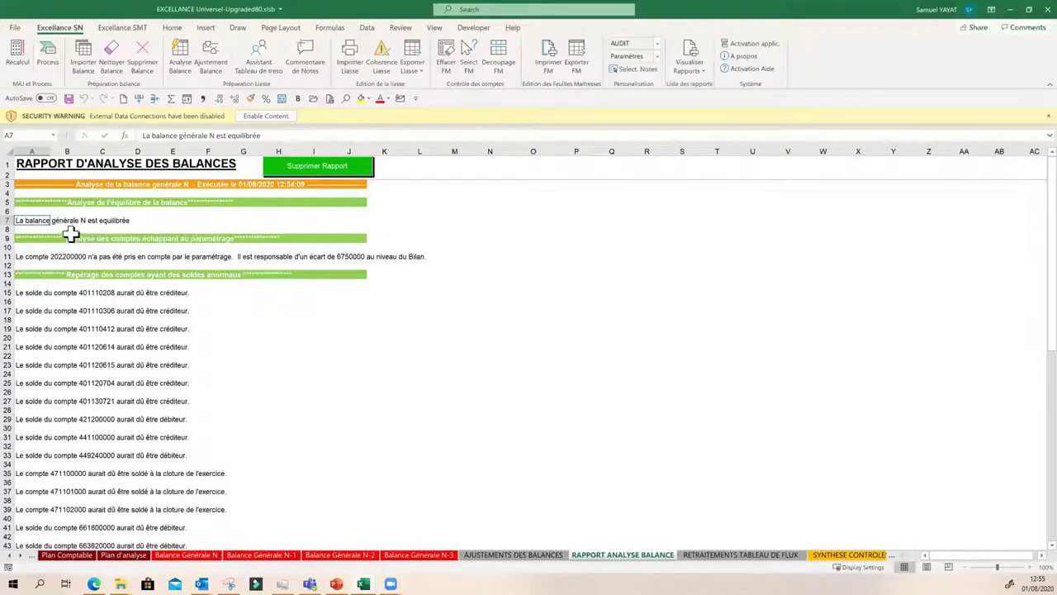
left_click(48, 203)
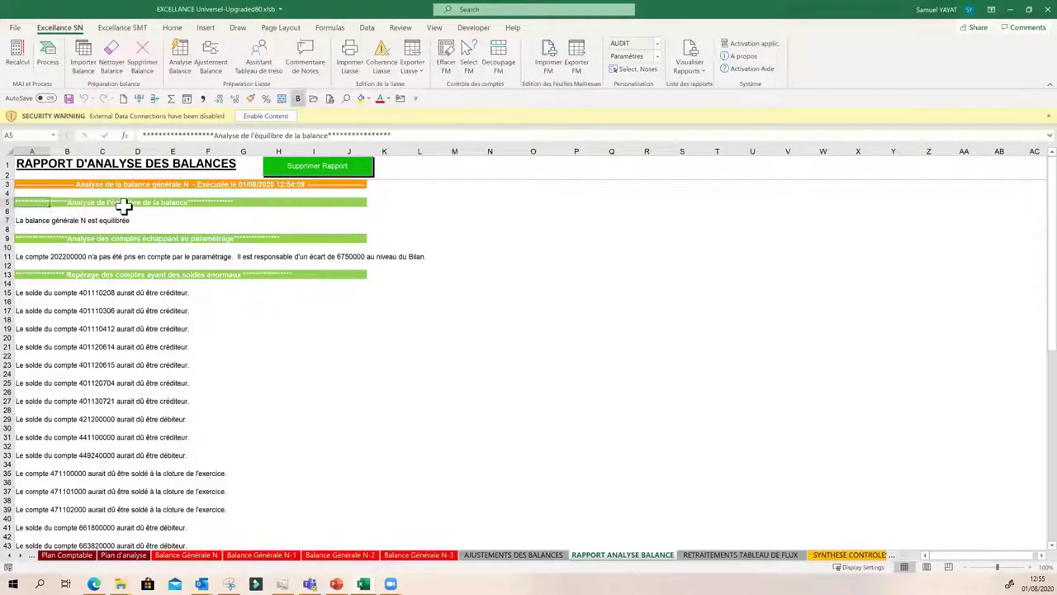
left_click(26, 220)
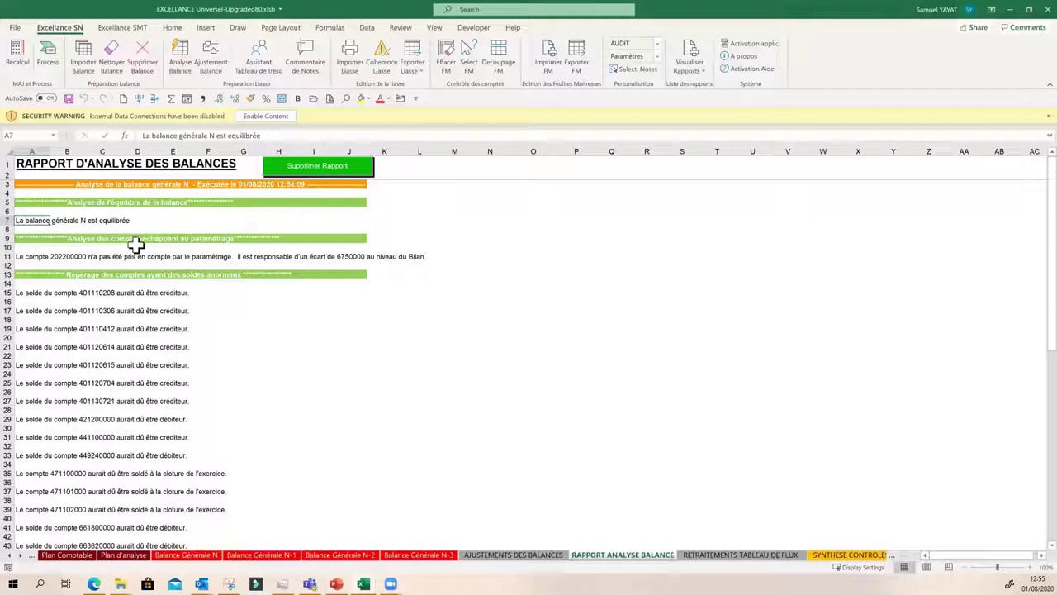
left_click(37, 257)
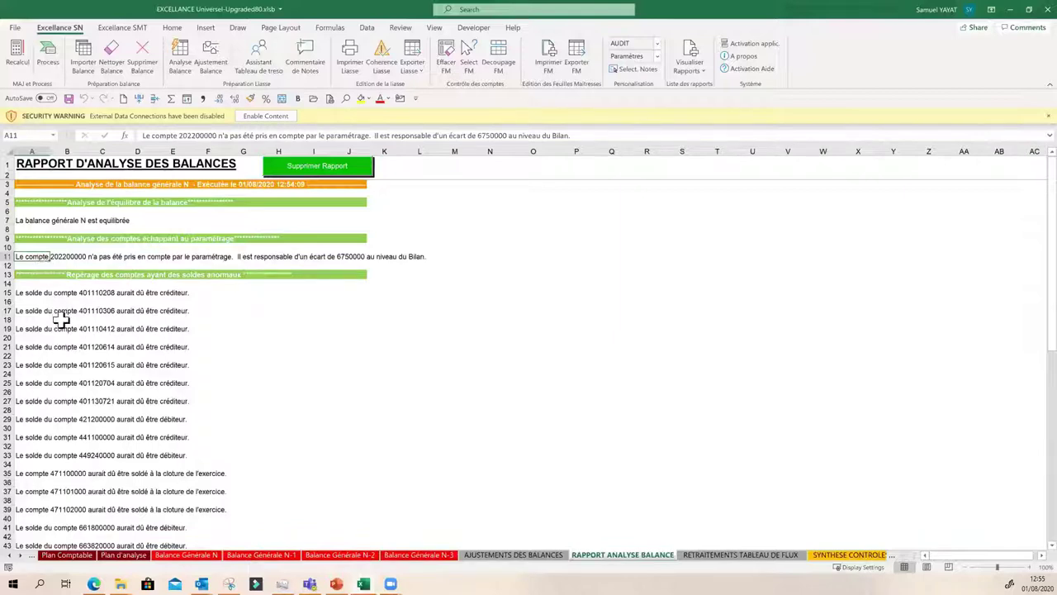
scroll(64, 334, "down", 2)
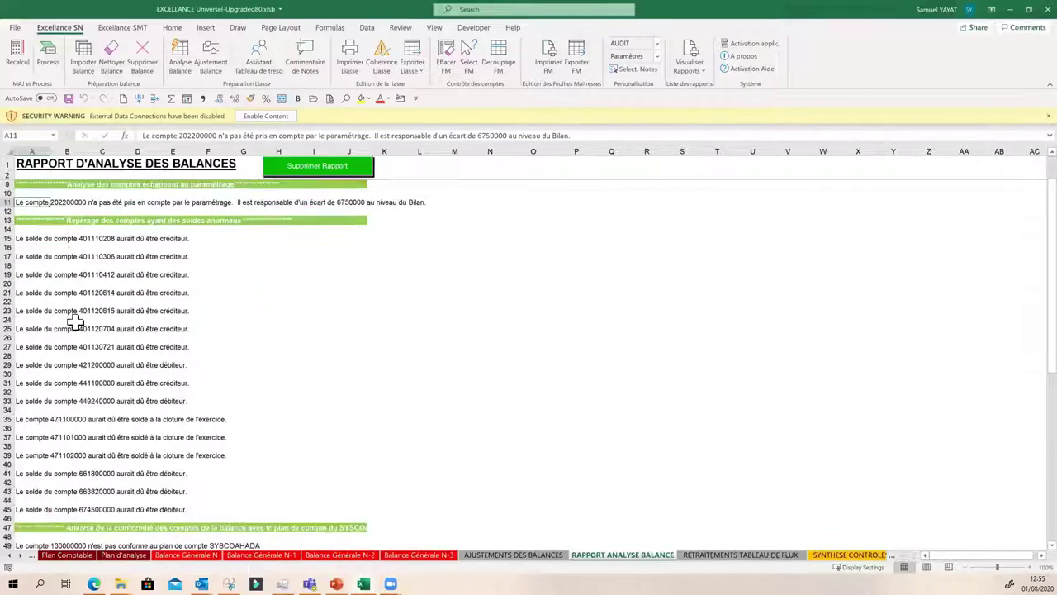
left_click(37, 239)
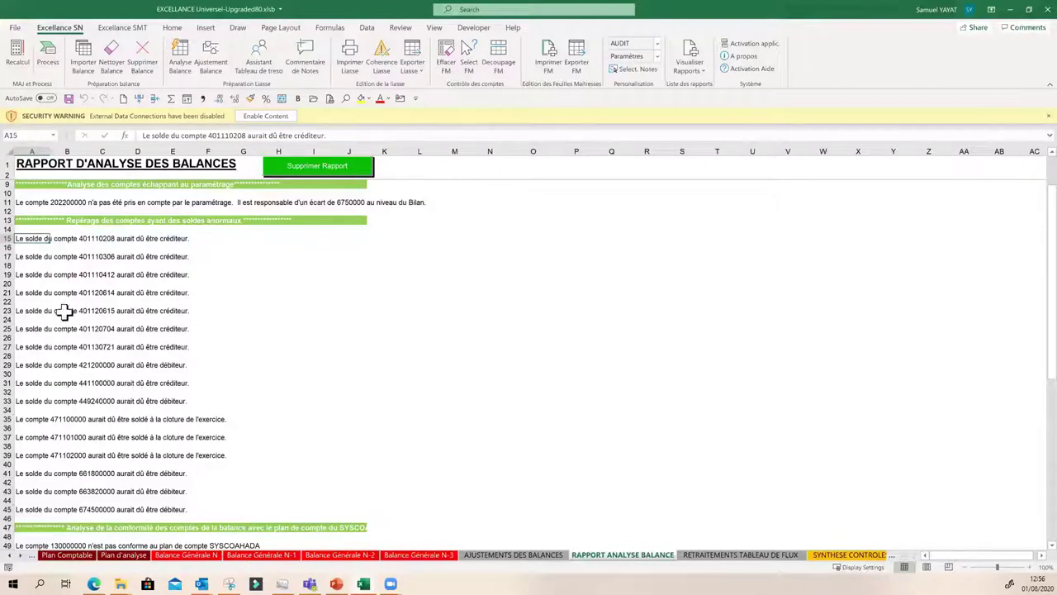
left_click(53, 392)
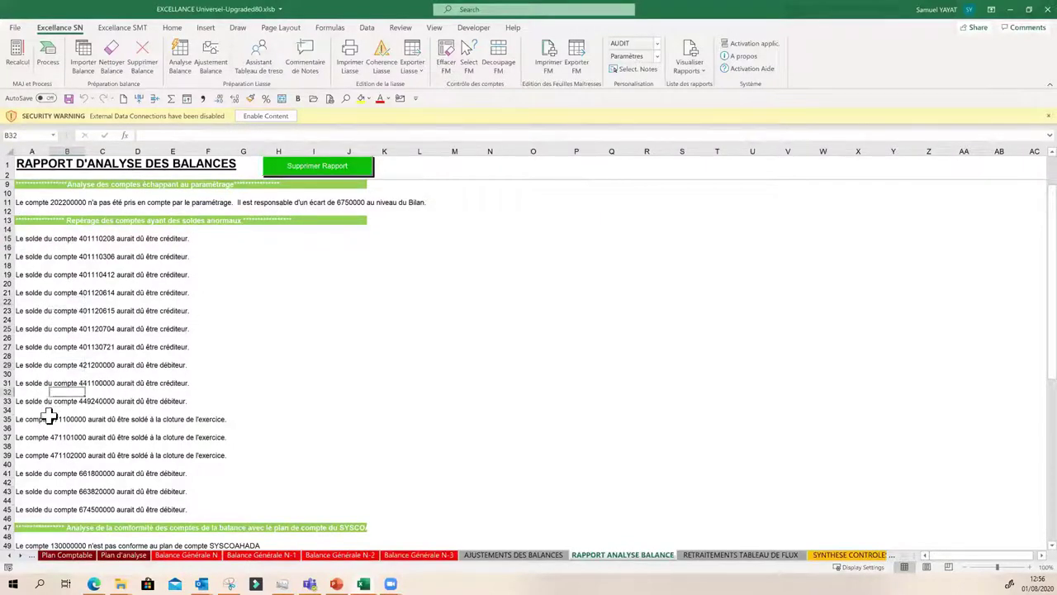
left_click(48, 418)
- Examine the report's list of accounts that do not conform to the SYSCOAHADA chart of accounts
scroll(50, 431, "down", 3)
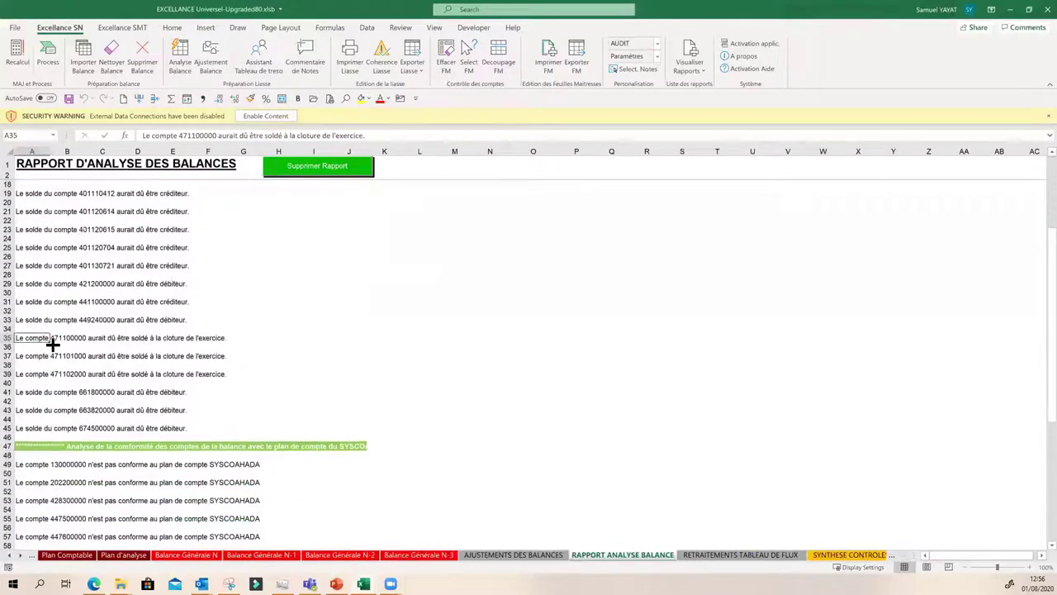
scroll(53, 405, "down", 3)
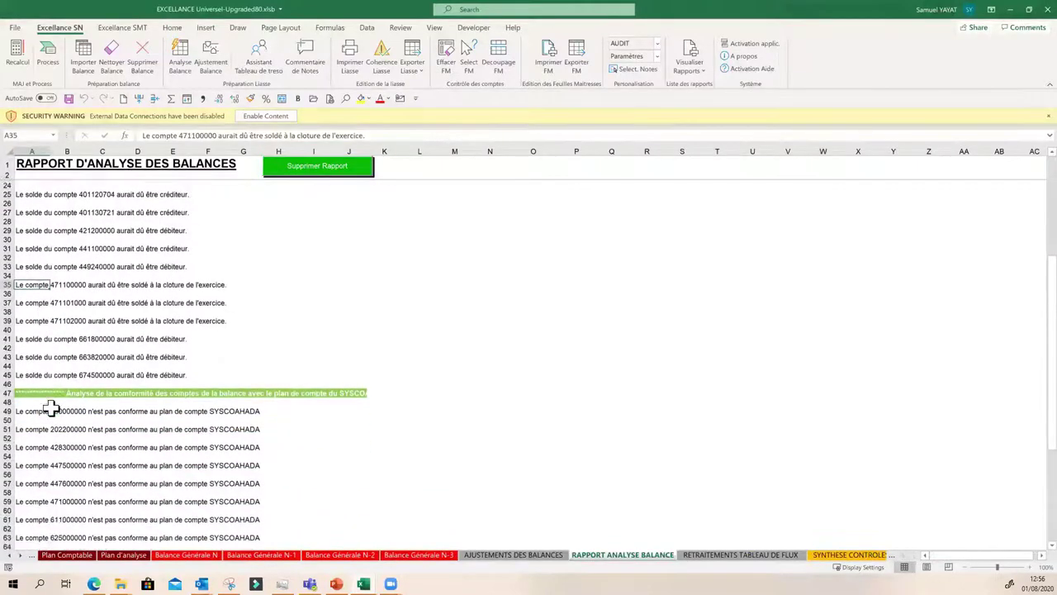
scroll(68, 378, "down", 2)
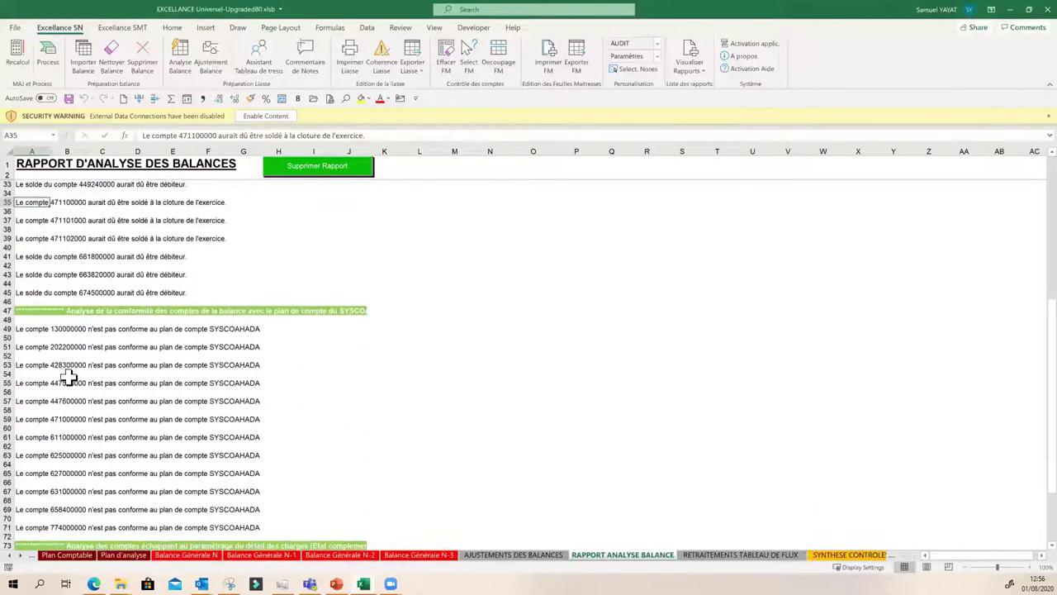
left_click(42, 329)
left_click(36, 346)
left_click(37, 365)
left_click(41, 382)
left_click(47, 401)
scroll(45, 401, "down", 3)
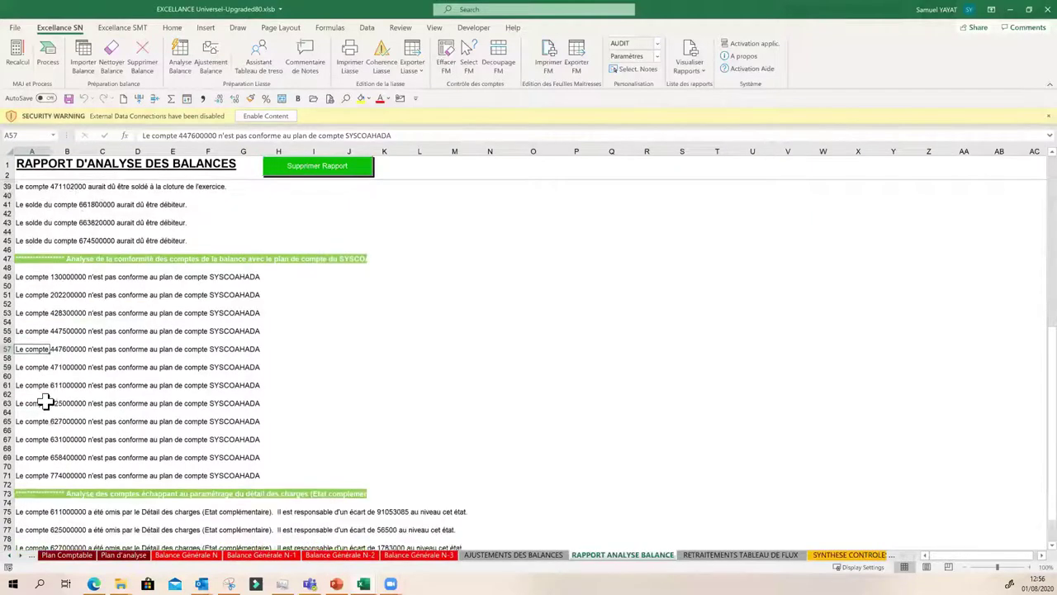
left_click(38, 339)
left_click(38, 357)
left_click(39, 374)
scroll(45, 380, "down", 3)
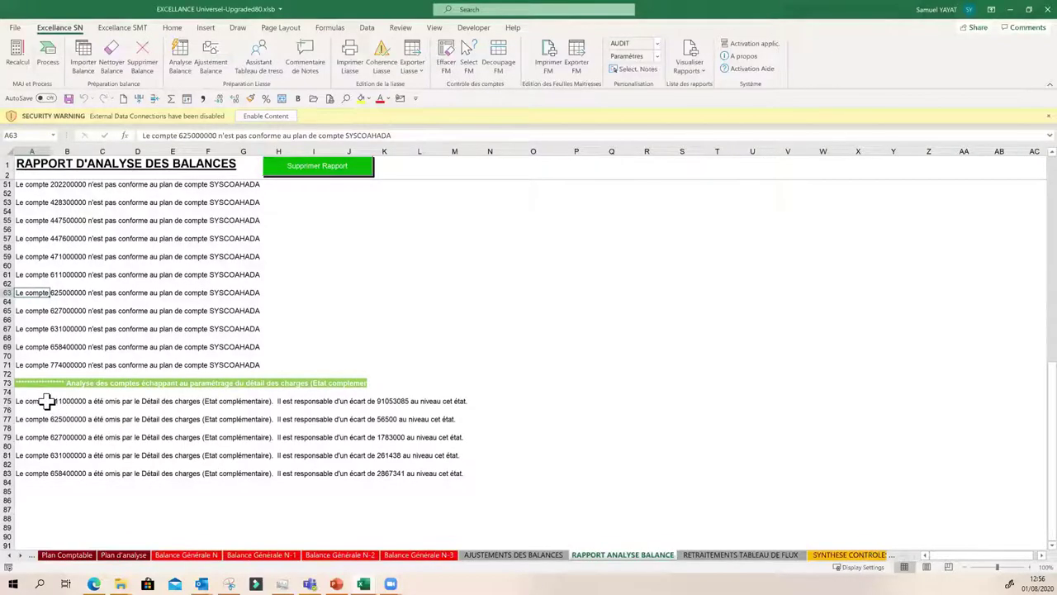
- Examine the report entries on accounts omitted from the Détail des charges (Etat complémentaire), from row 75 to row 83
left_click(47, 402)
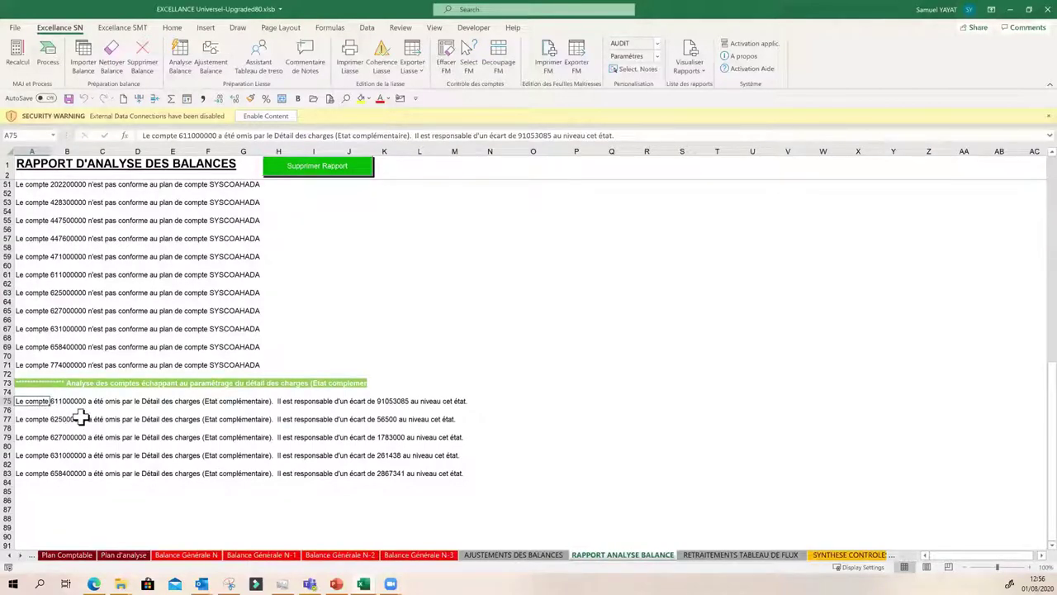
left_click(48, 419)
left_click(43, 438)
left_click(50, 456)
left_click(43, 438)
left_click(36, 419)
left_click(31, 401)
left_click(38, 418)
left_click(41, 438)
left_click(42, 456)
left_click(45, 474)
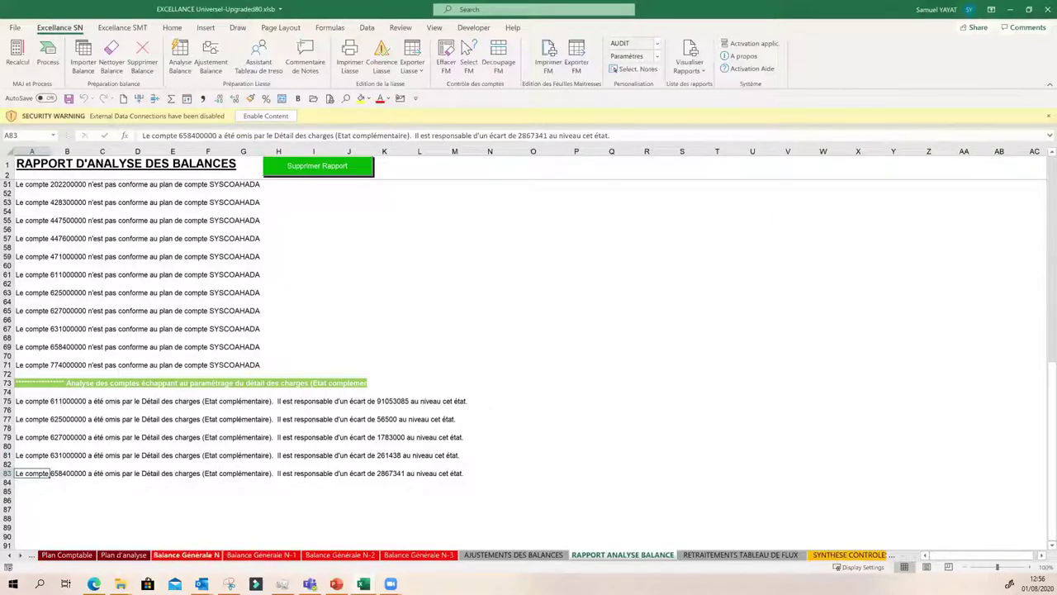
- Open the Balance Générale N sheet and show the workbook's comments alongside it
left_click(186, 554)
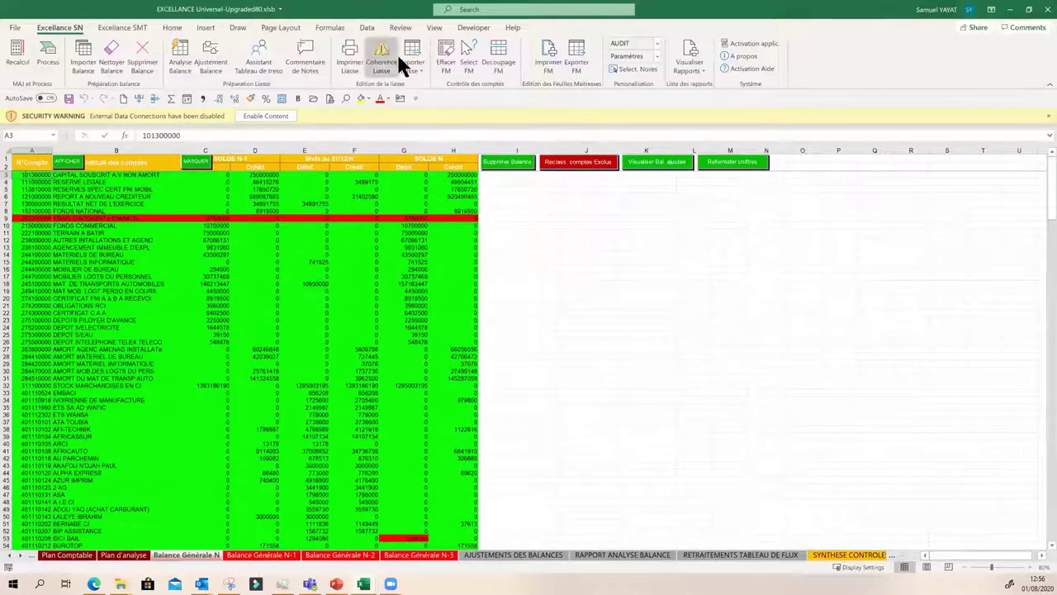
left_click(435, 25)
left_click(403, 24)
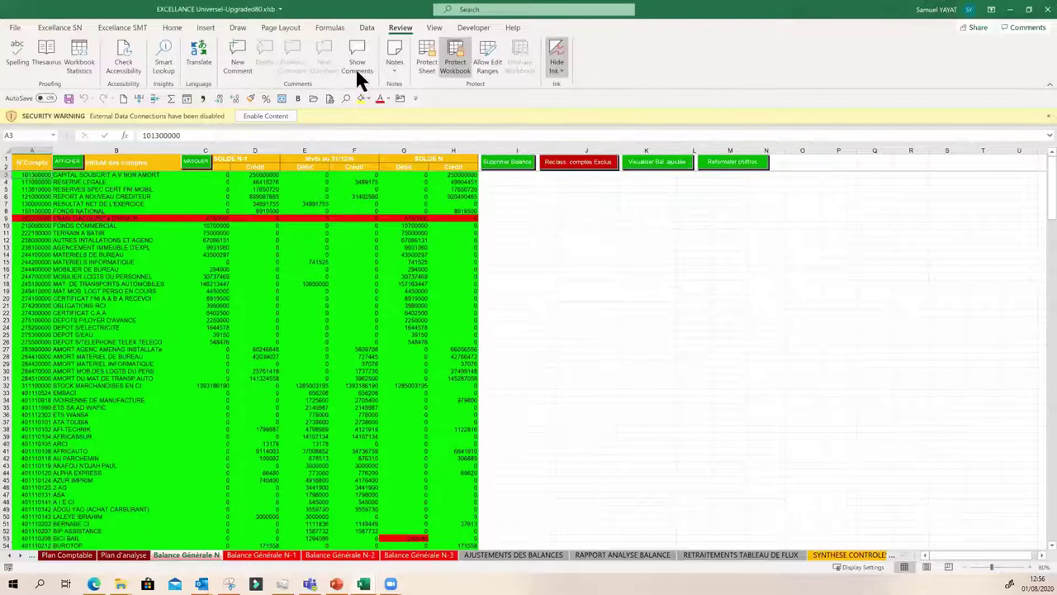
left_click(357, 65)
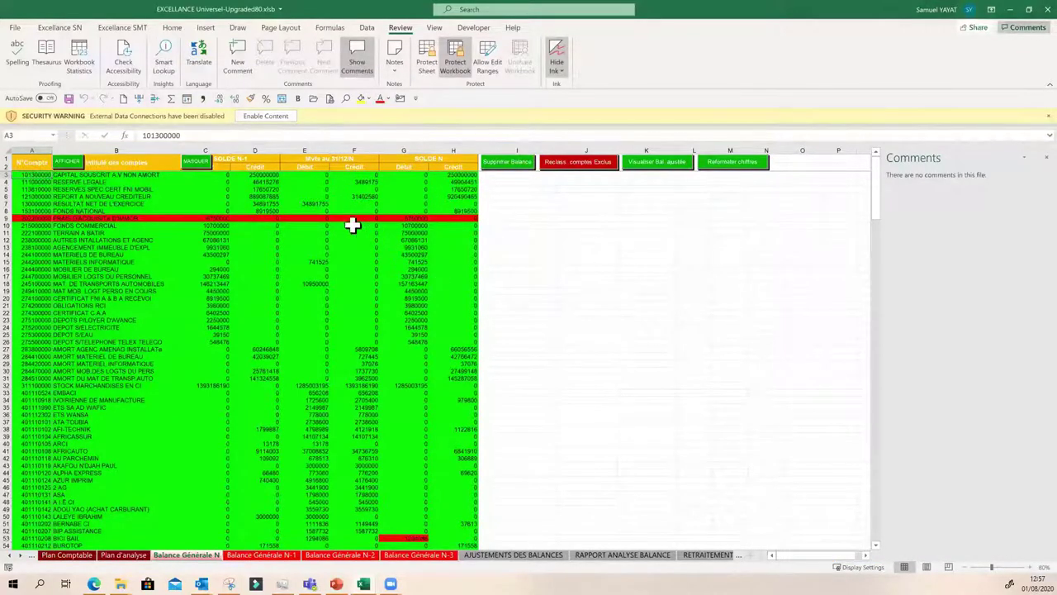
- Examine the red-flagged accounts and their cell notes in Balance Générale N, starting from the FRAIS D'ACQUISIT° D'IMMOB row
left_click(409, 218)
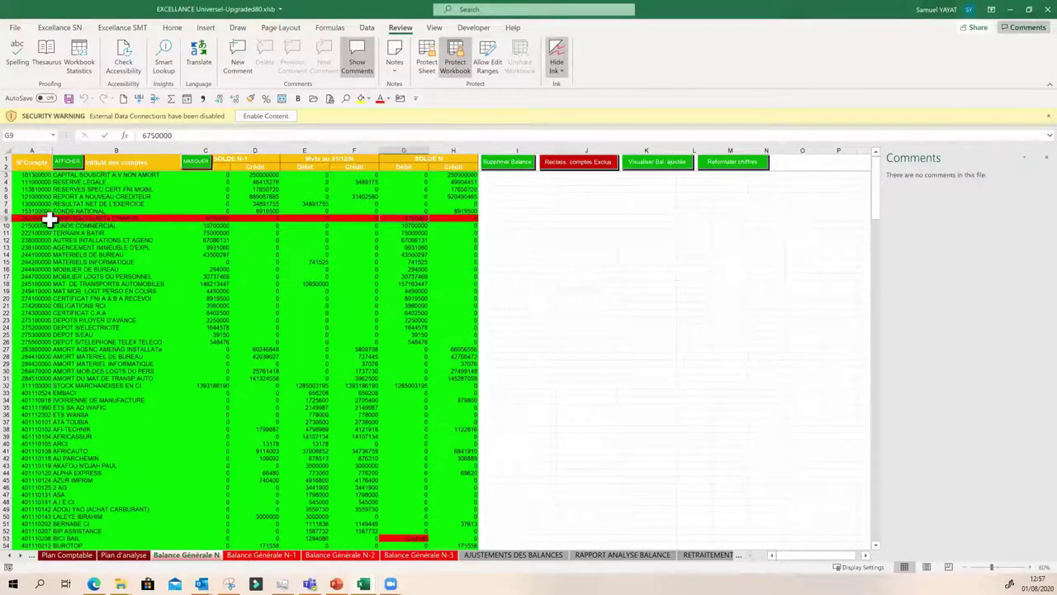
mouse_move(44, 220)
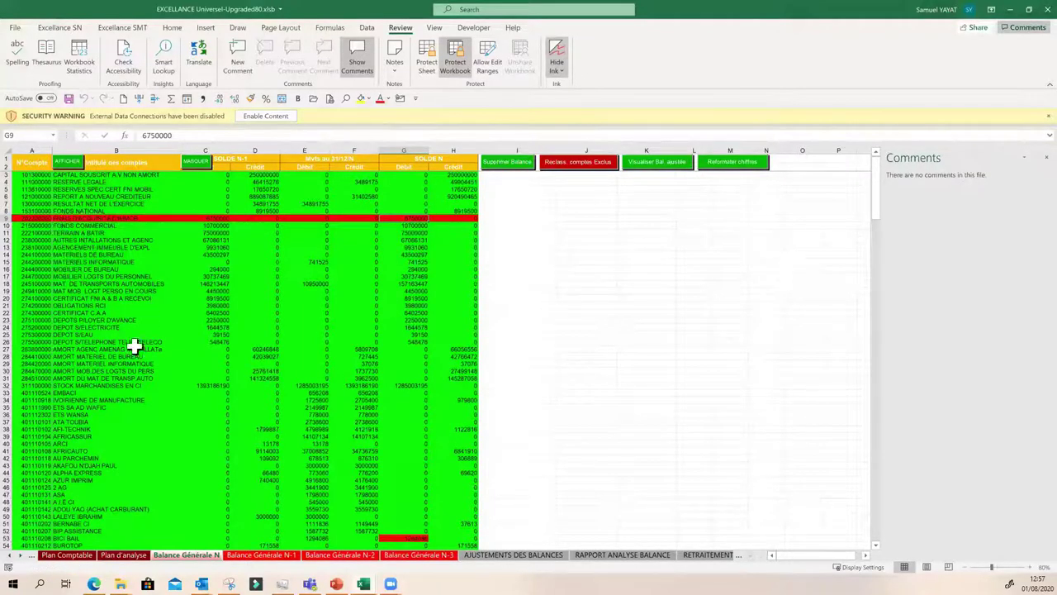
scroll(221, 442, "down", 3)
scroll(380, 452, "down", 3)
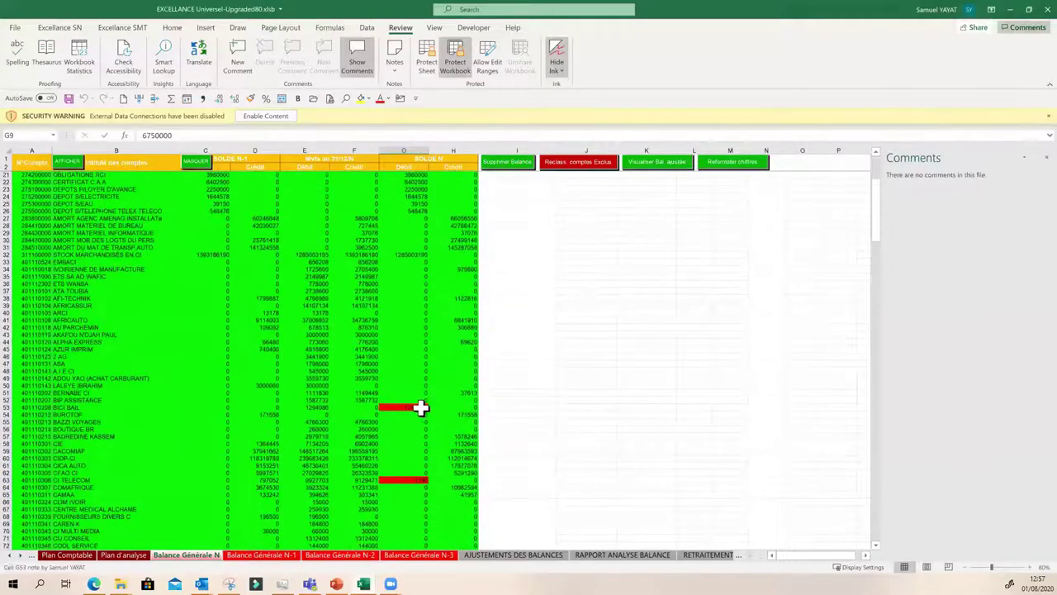
mouse_move(421, 407)
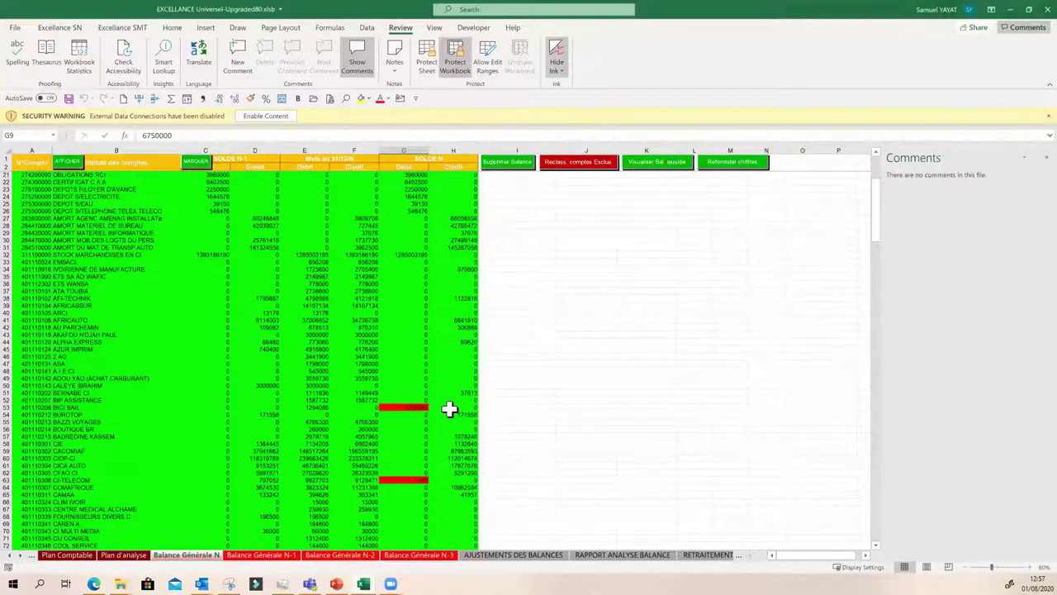
scroll(408, 444, "down", 4)
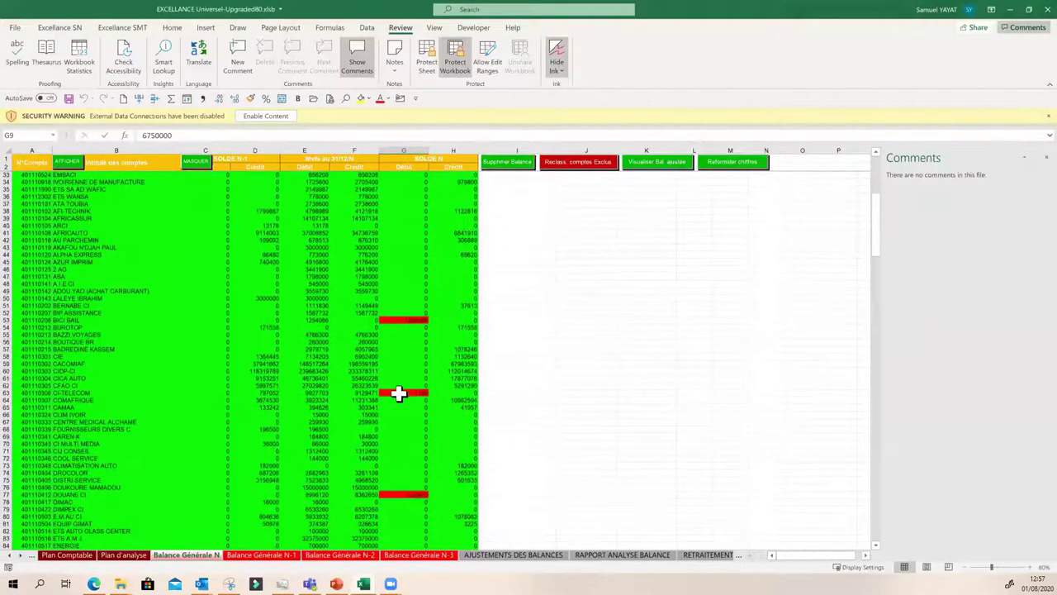
mouse_move(399, 394)
scroll(419, 496, "down", 2)
scroll(421, 495, "down", 6)
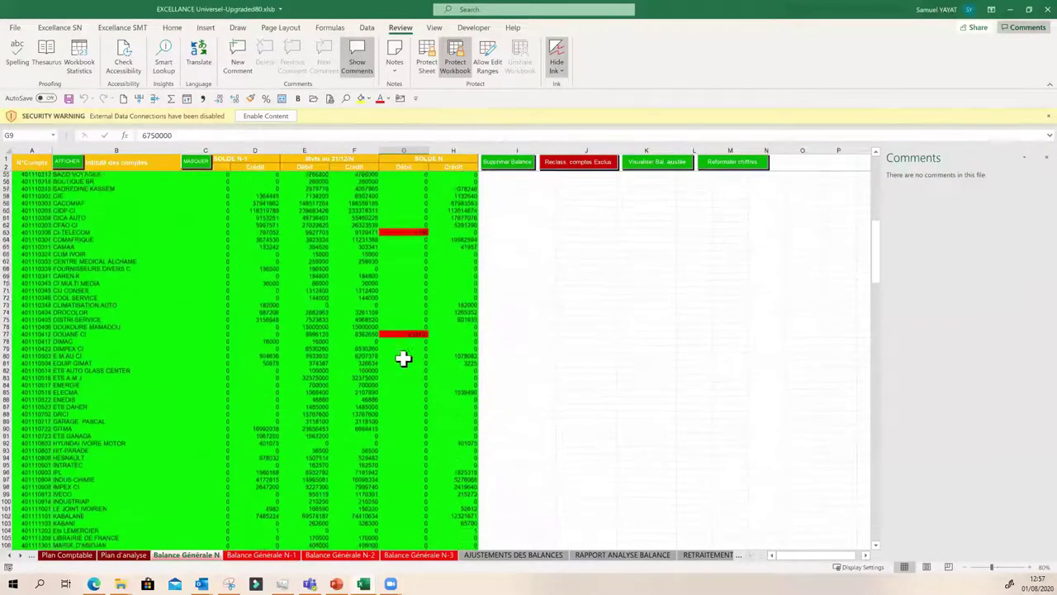
scroll(364, 382, "down", 9)
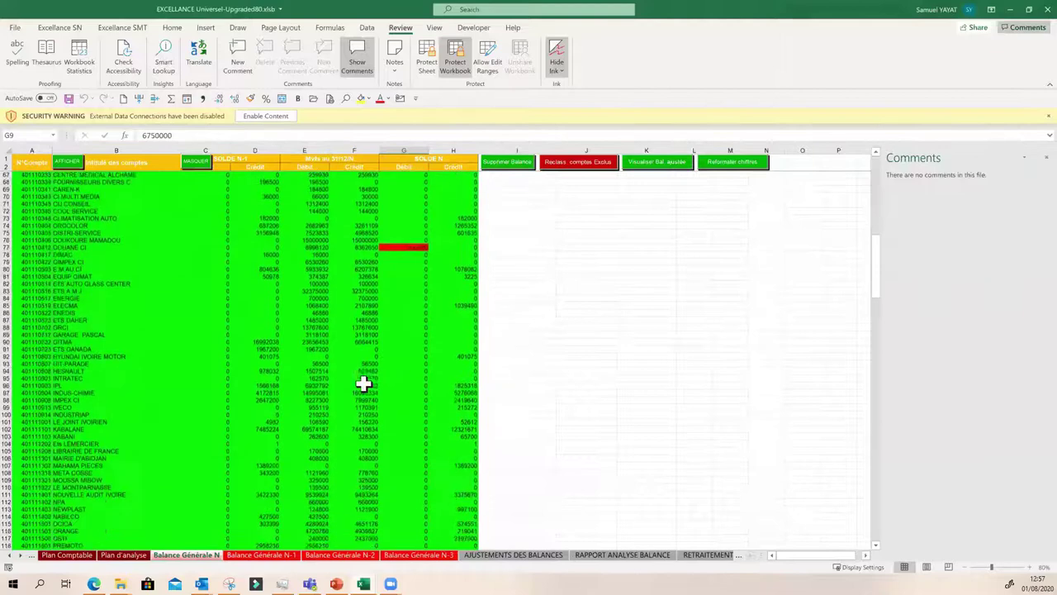
- Examine the red-flagged debit balances and notes of the supplier accounts FRANCE PNEUS, FAIE FRANCE and GATES FRANCE in Balance Générale N
scroll(327, 394, "down", 18)
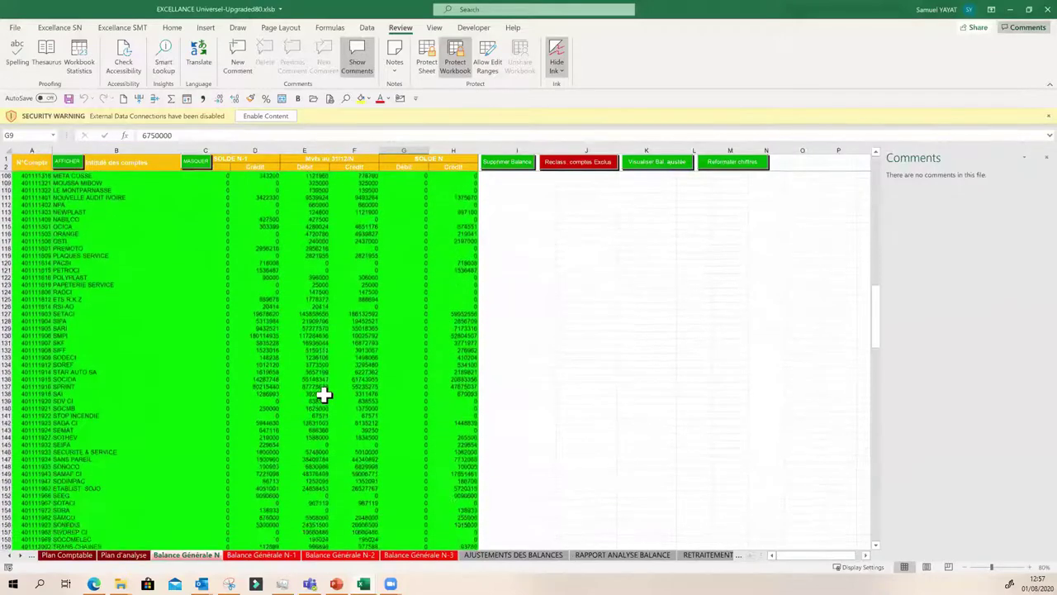
scroll(326, 394, "down", 6)
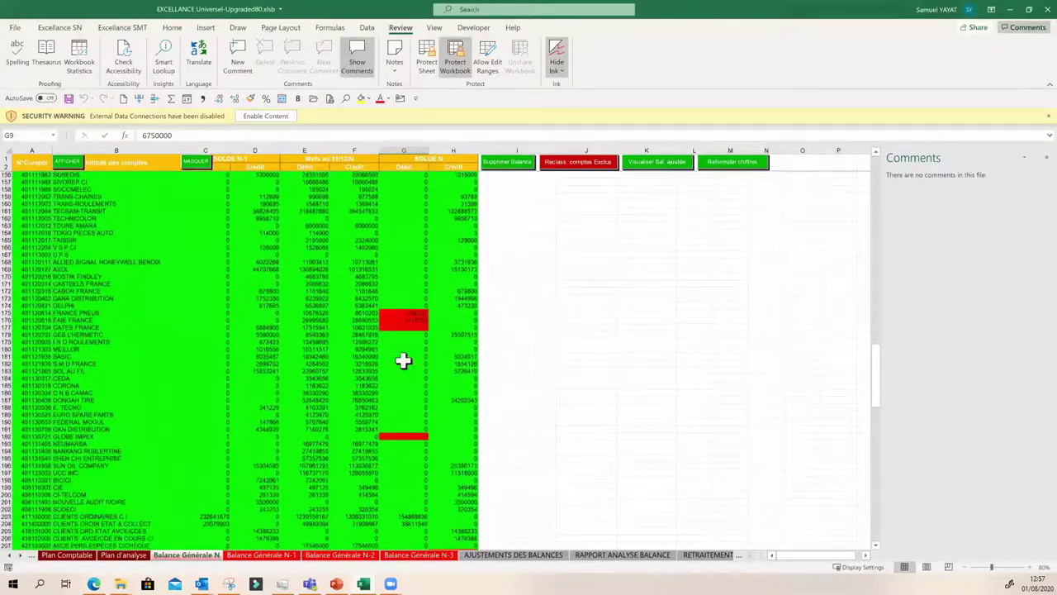
left_click(402, 316)
left_click(401, 321)
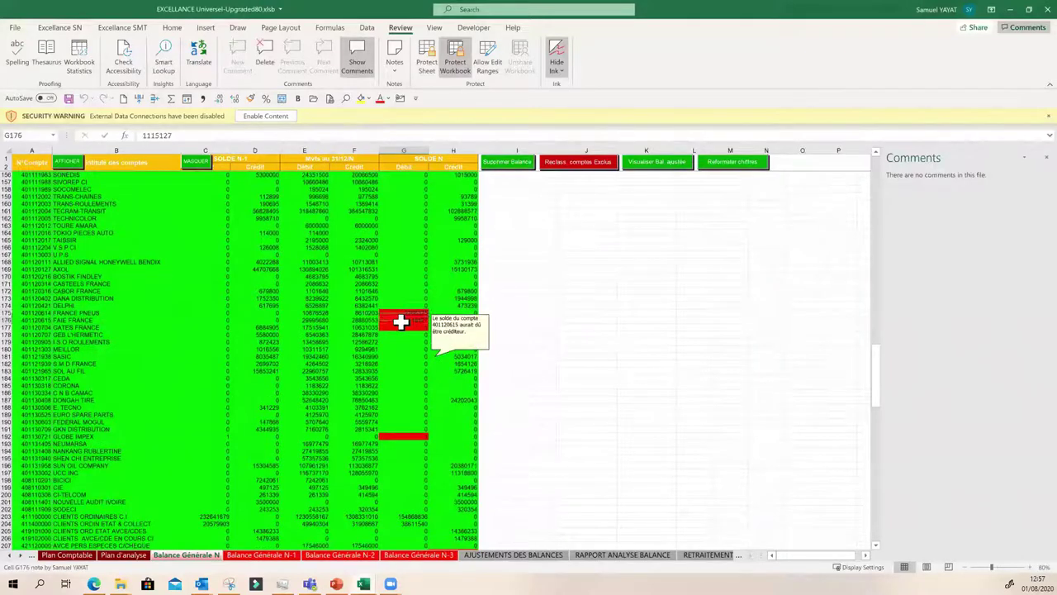
left_click(403, 327)
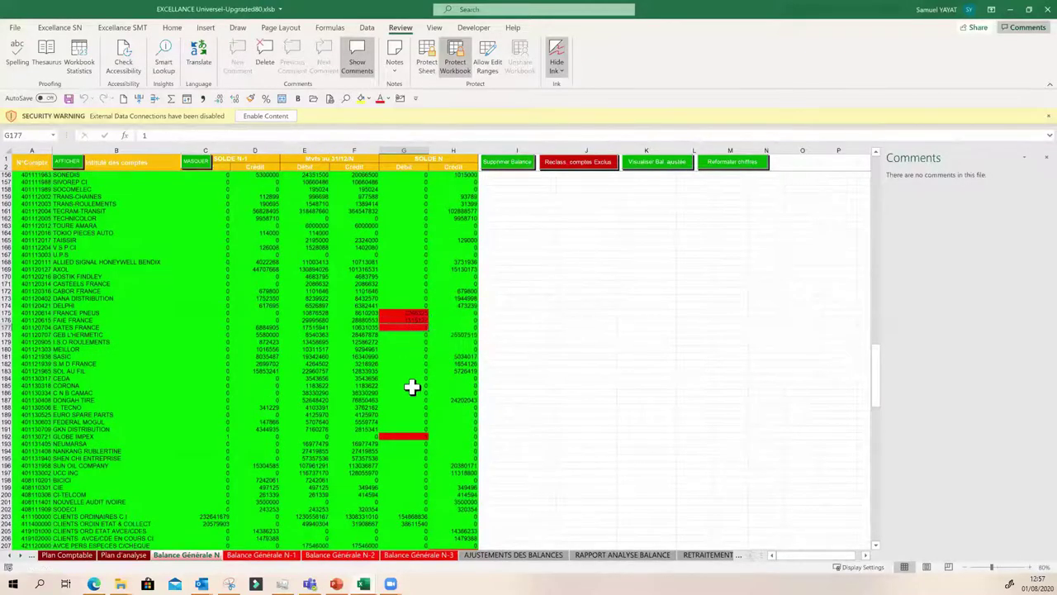
- Examine the remaining red-flagged accounts in Balance Générale N, from GLOBE IMPEX through ETAT IMPOT BIC to the AMENDES ET PENALITES row
scroll(412, 387, "down", 6)
scroll(411, 387, "down", 4)
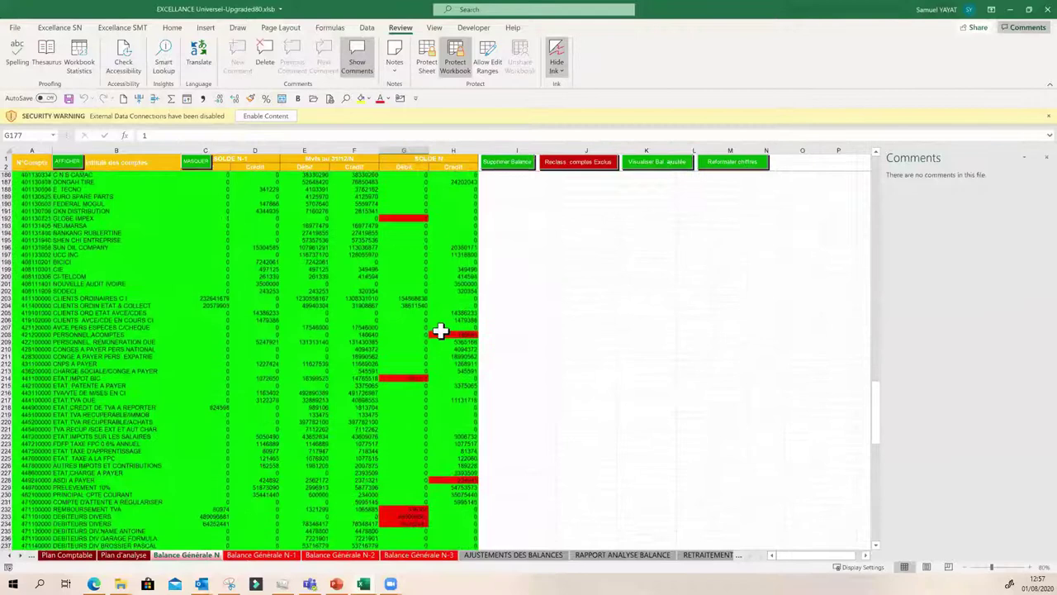
mouse_move(441, 336)
mouse_move(420, 379)
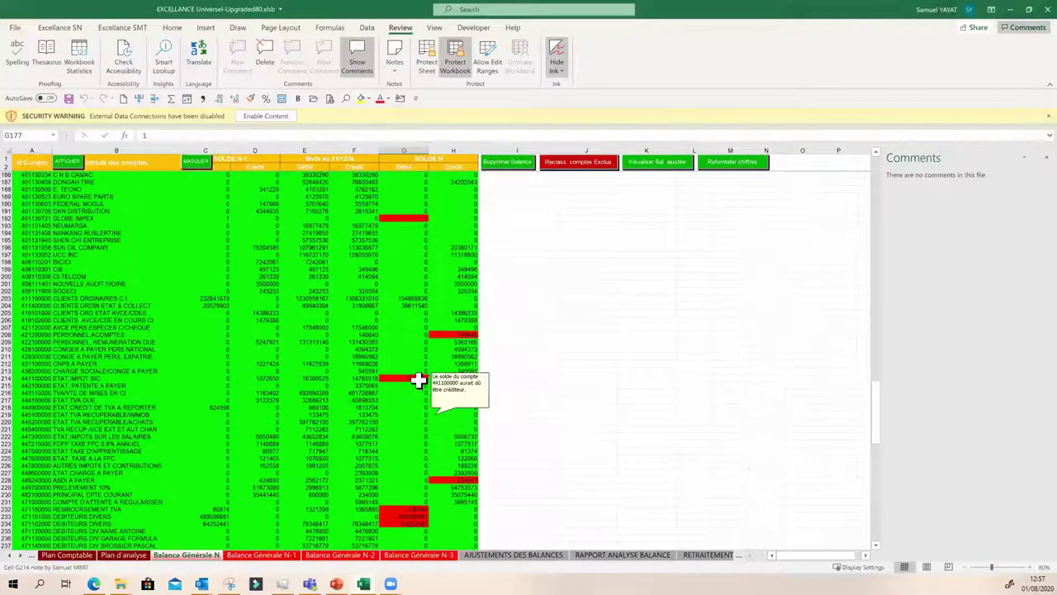
scroll(443, 479, "down", 5)
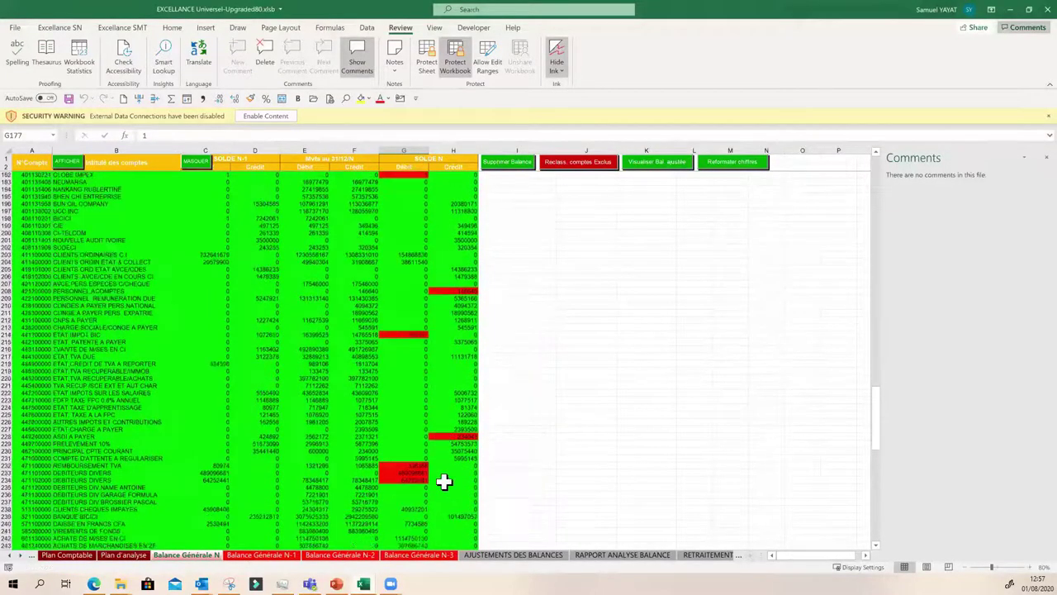
scroll(368, 448, "down", 19)
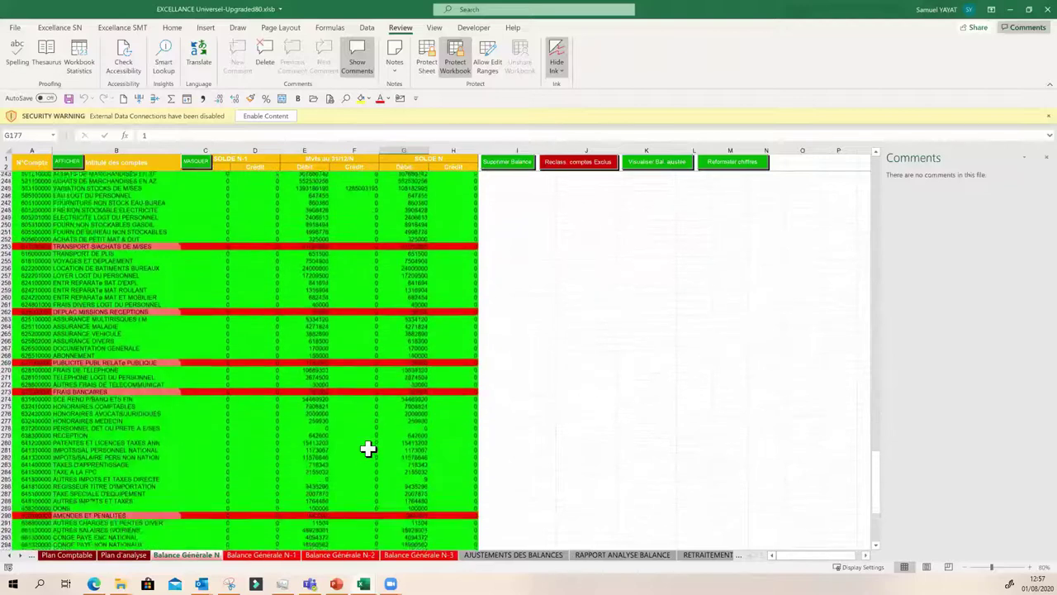
scroll(368, 449, "down", 1)
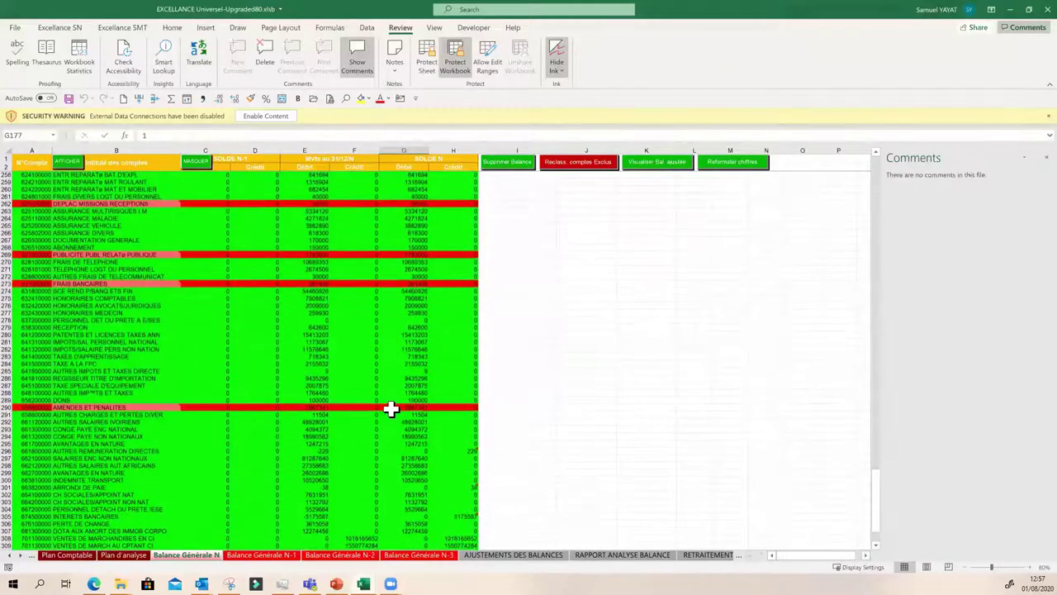
left_click(393, 407)
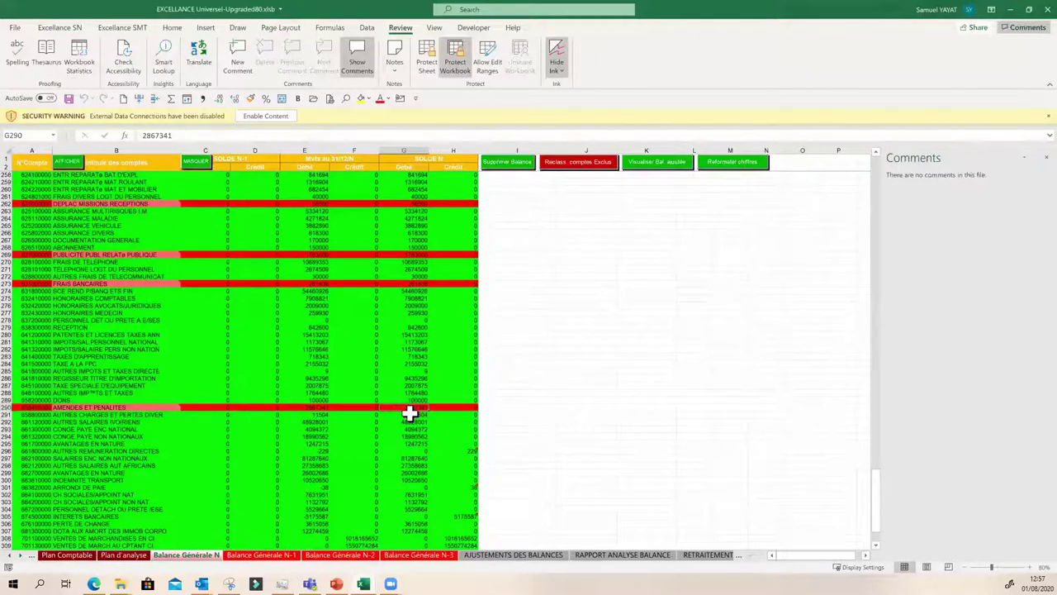
scroll(368, 494, "down", 2)
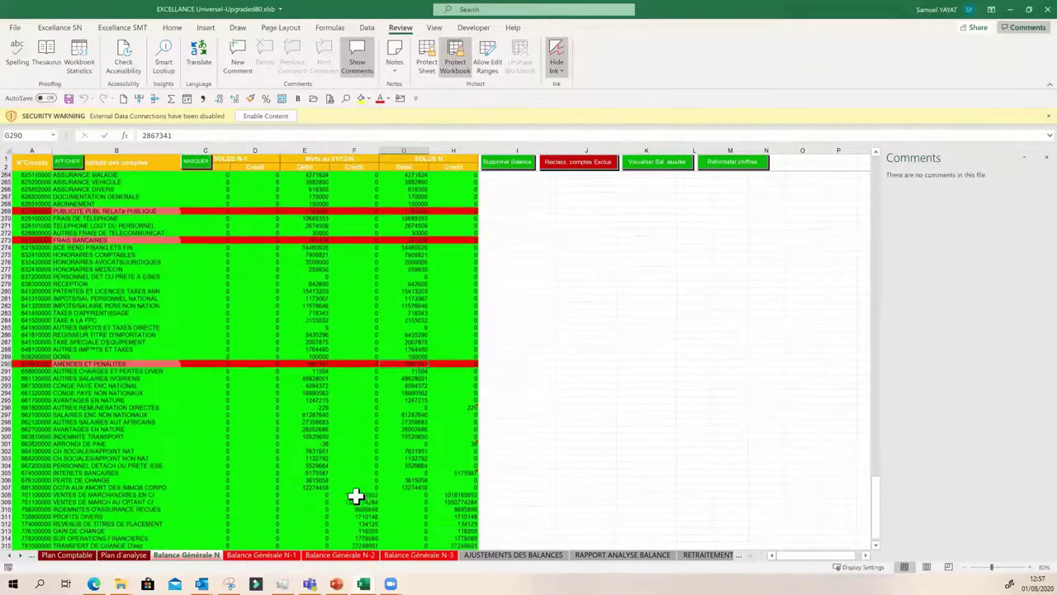
- Open the Balance Générale N-1 sheet and run the balance analysis on Balance générale N-1
left_click(284, 555)
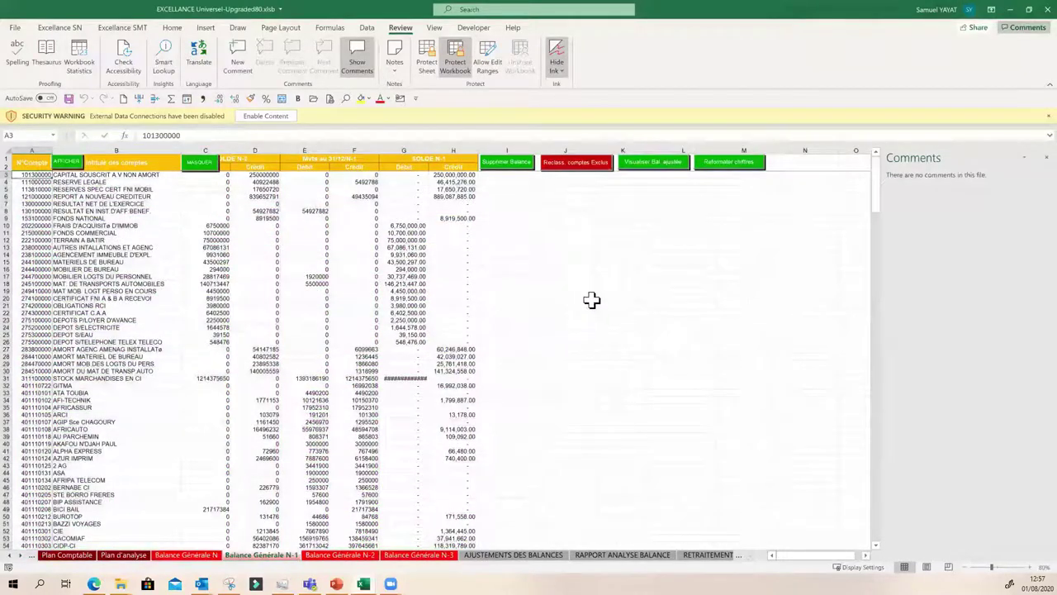
left_click(587, 283)
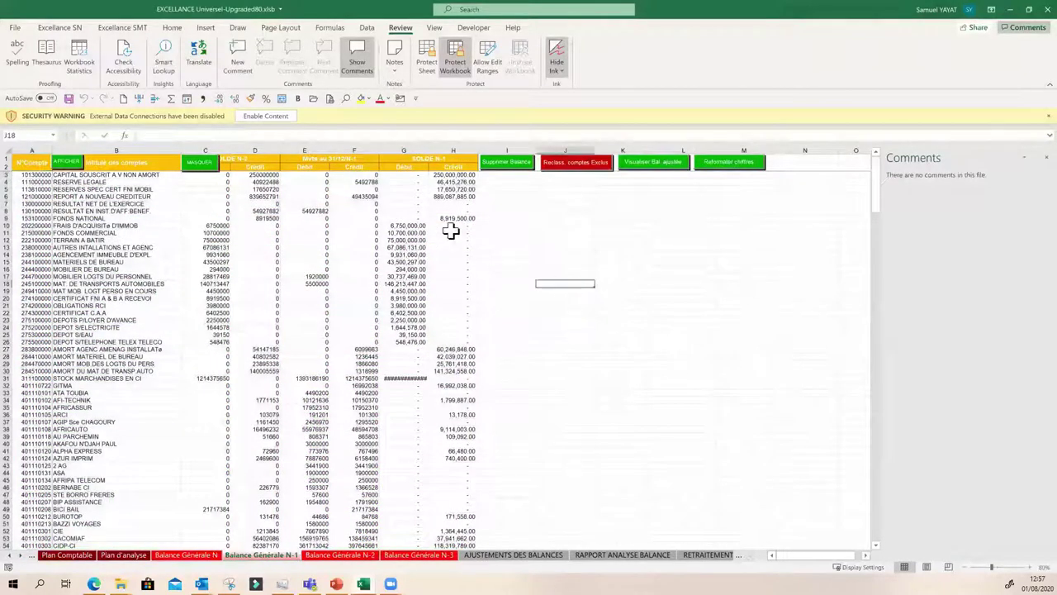
left_click(58, 25)
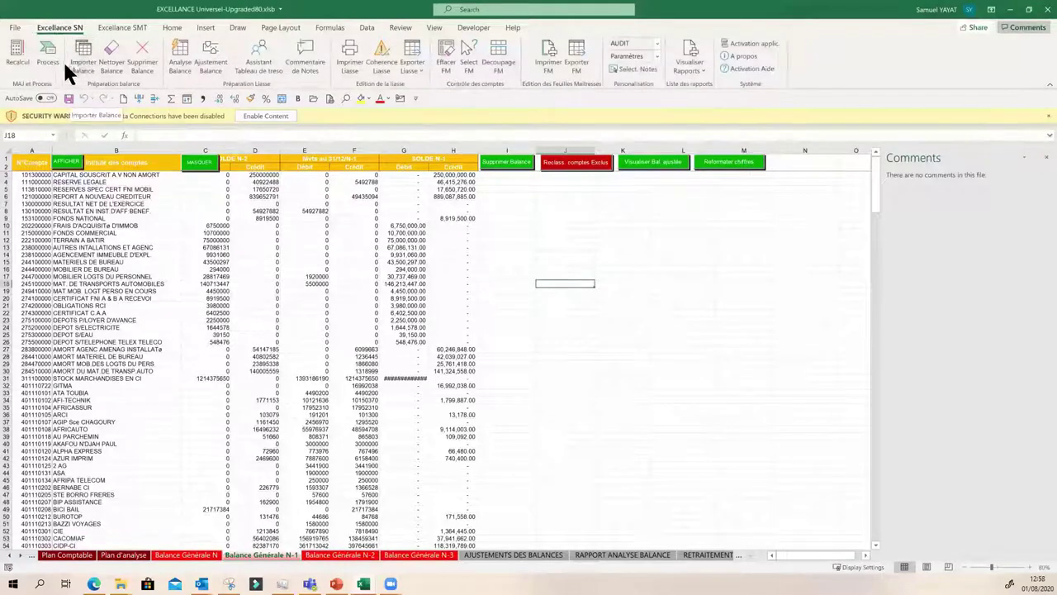
left_click(183, 52)
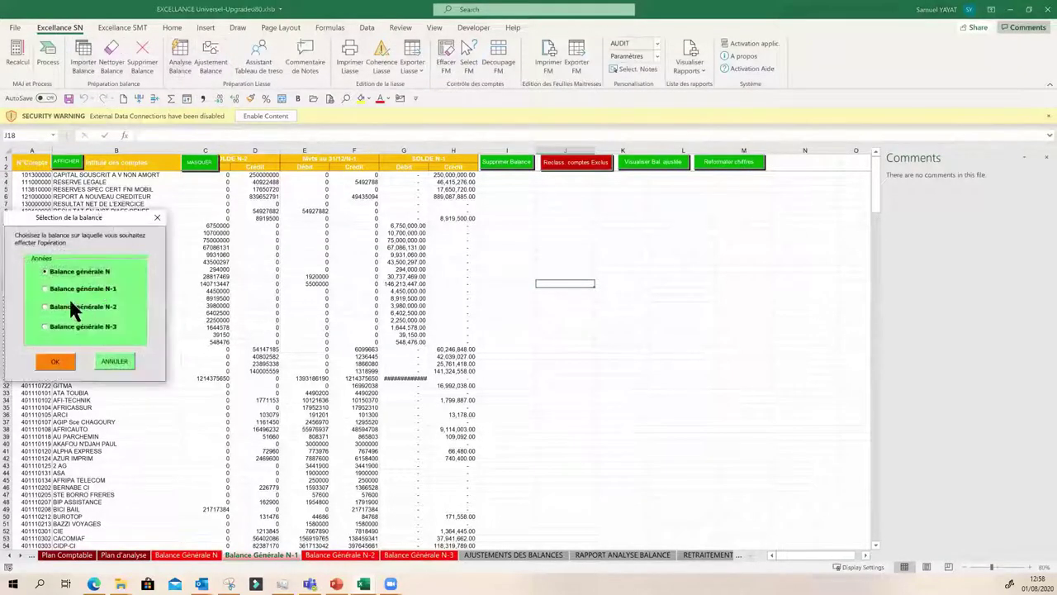
left_click(420, 266)
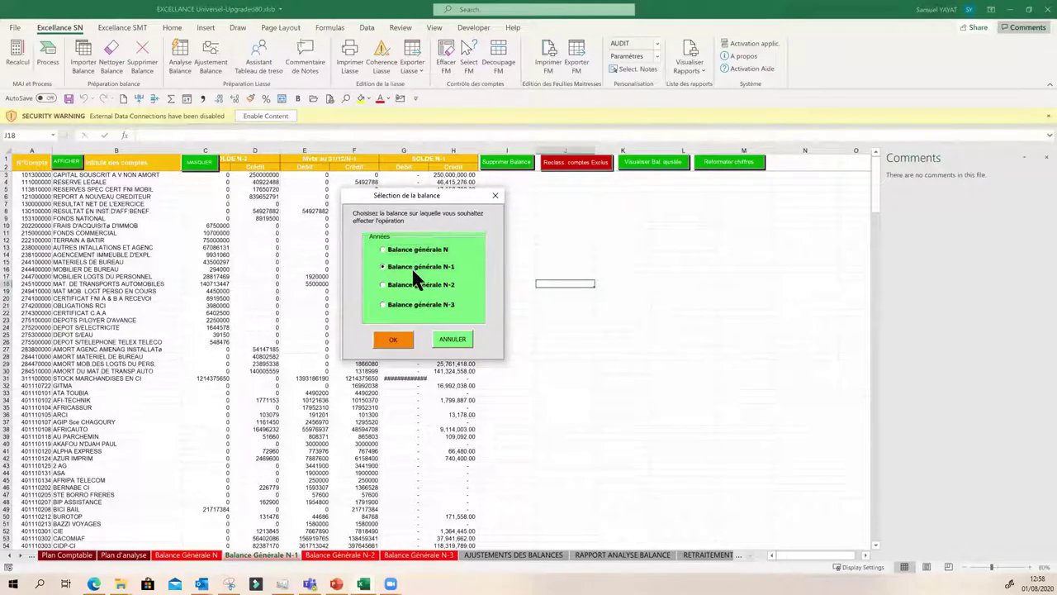
left_click(394, 342)
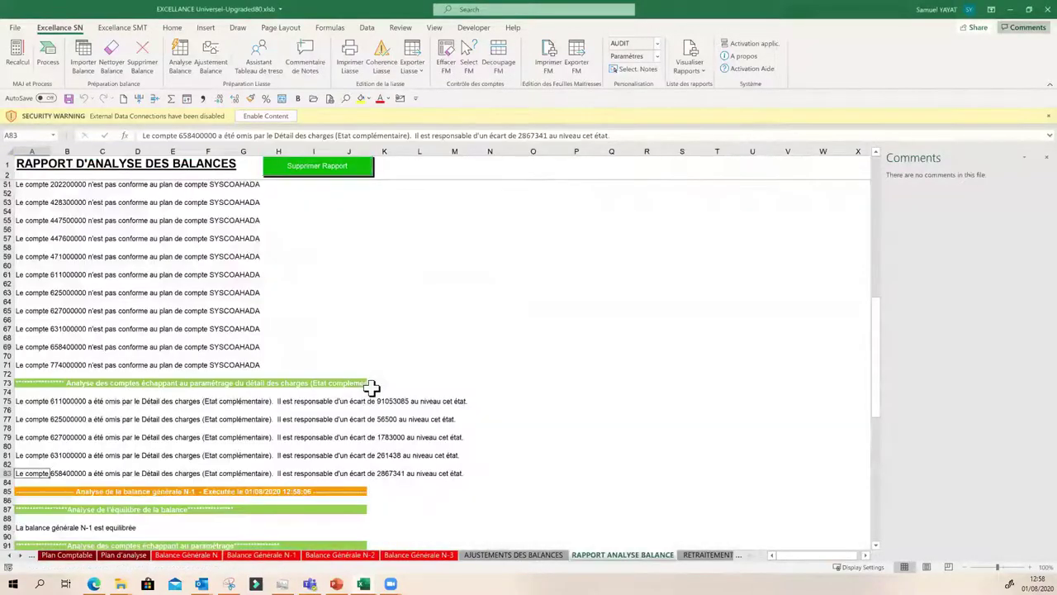
- Locate the Balance Générale N-1 analysis section in the balance analysis report and select its heading in row 85
scroll(339, 421, "down", 4)
scroll(329, 416, "up", 2)
scroll(329, 415, "down", 3)
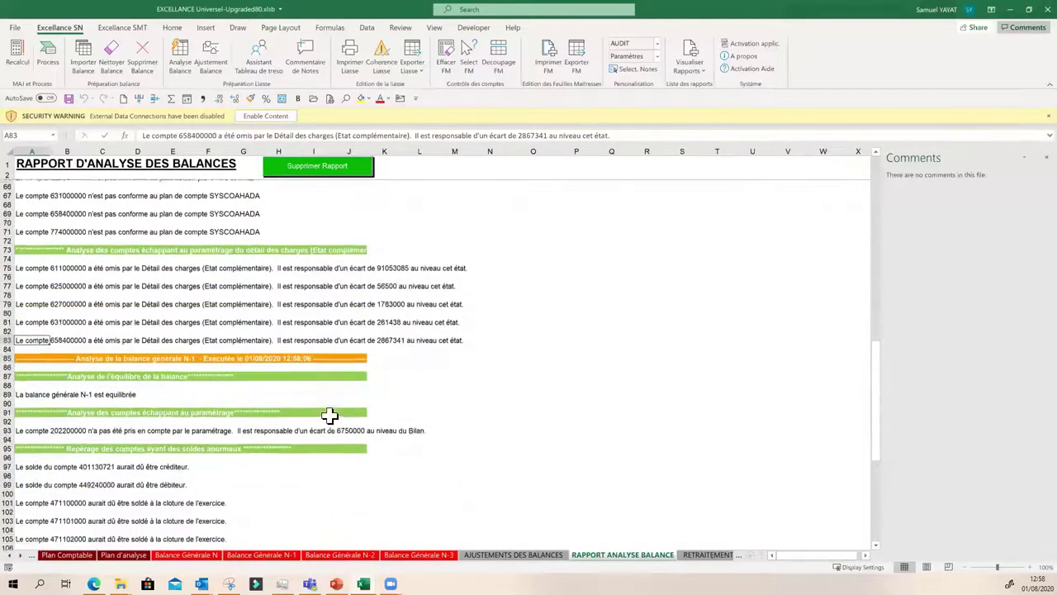
scroll(329, 416, "down", 1)
scroll(329, 416, "up", 4)
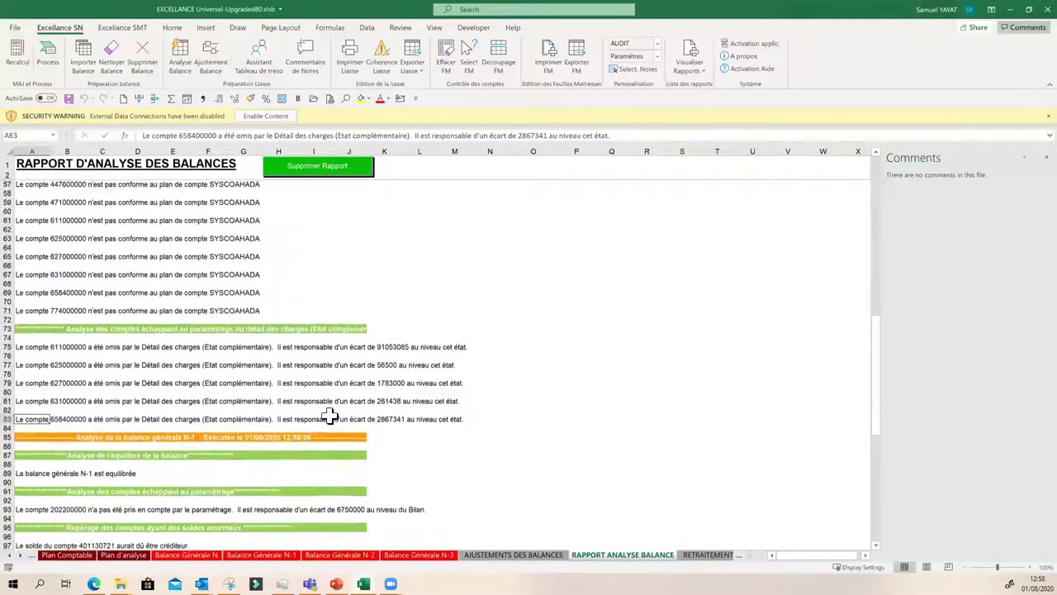
left_click(247, 437)
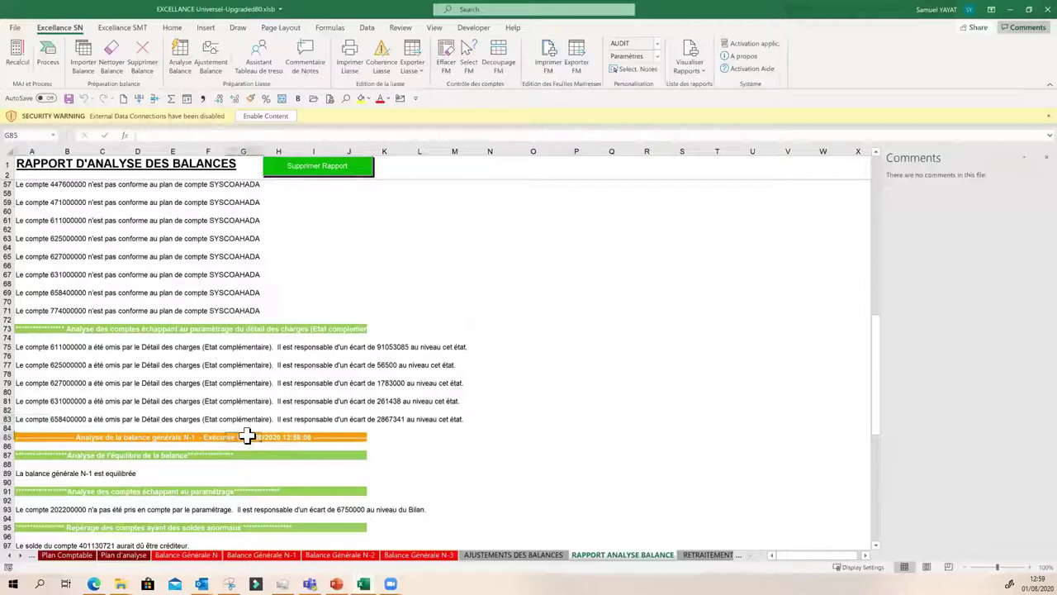
left_click(36, 437)
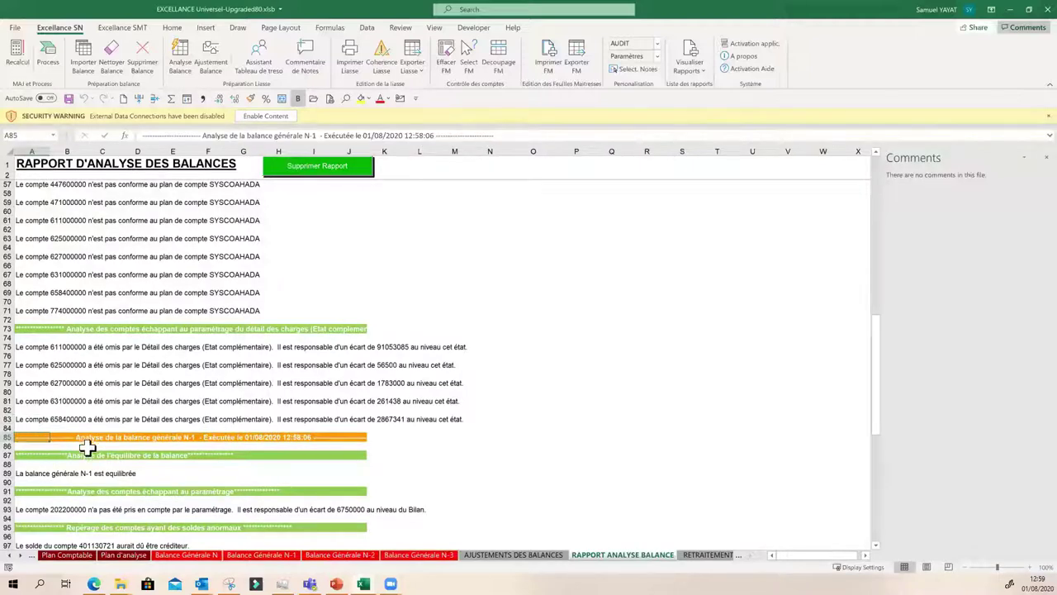
- Examine the N-1 report entries on balance equilibrium, unmapped accounts, abnormal balances, SYSCOAHADA conformity and accounts omitted from the Détail des charges
scroll(88, 447, "down", 2)
scroll(88, 447, "down", 1)
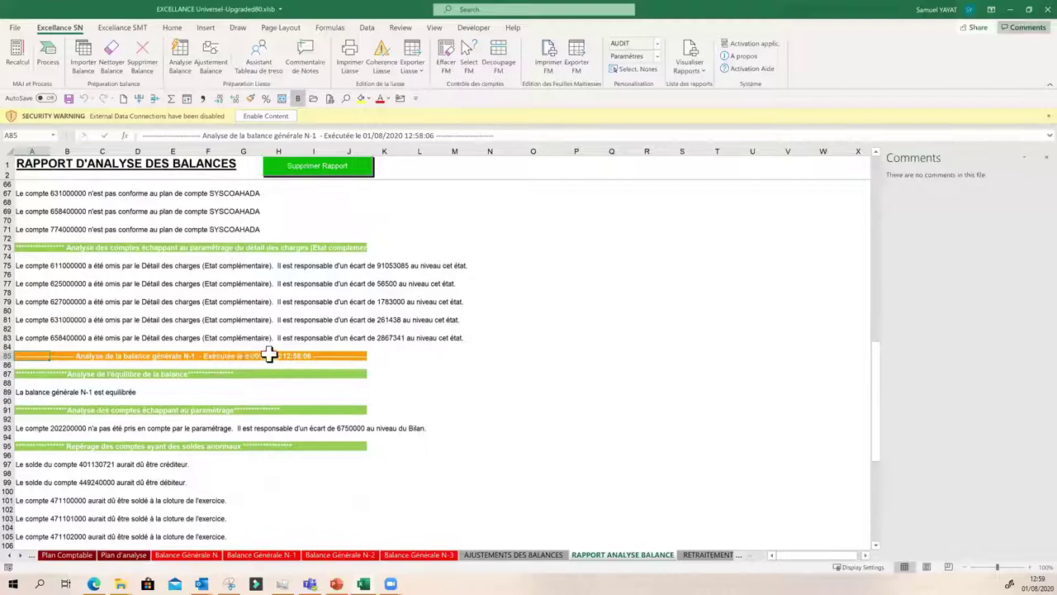
scroll(207, 396, "down", 3)
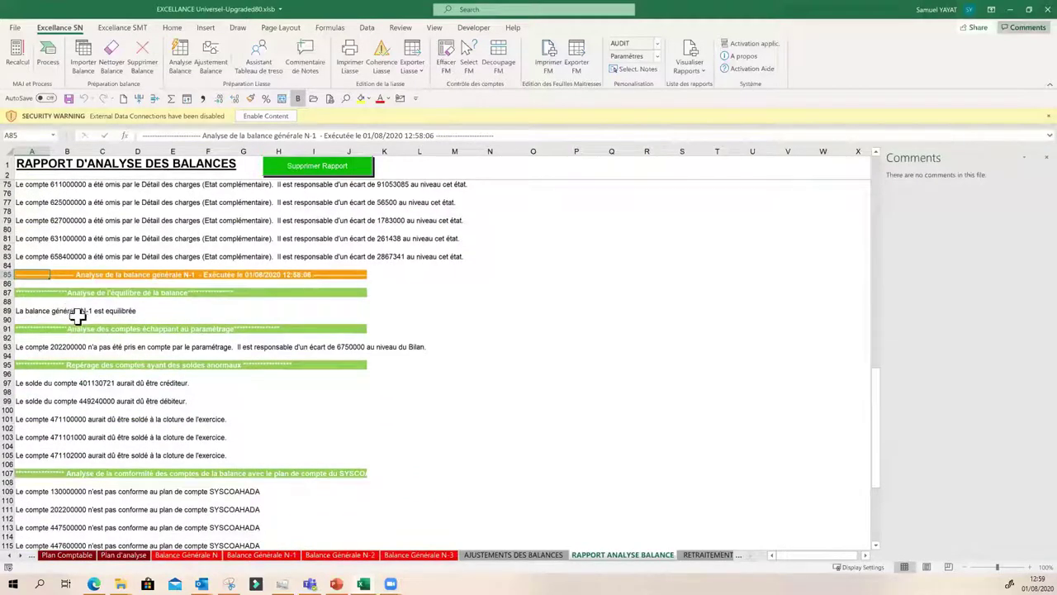
left_click(31, 347)
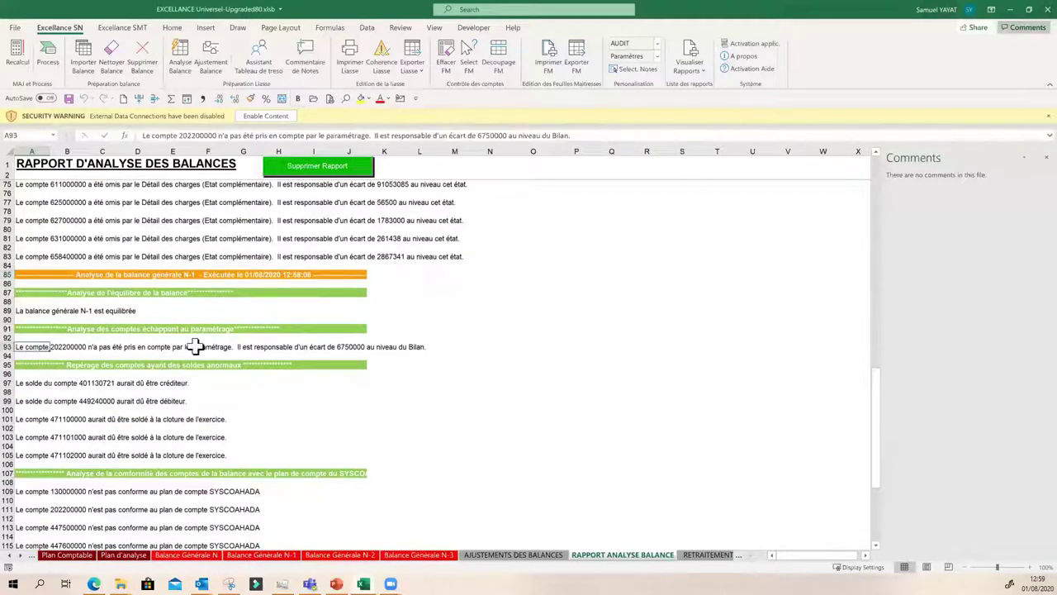
scroll(103, 418, "down", 3)
left_click(76, 320)
left_click_drag(77, 321, 62, 438)
scroll(78, 433, "down", 3)
scroll(74, 432, "down", 4)
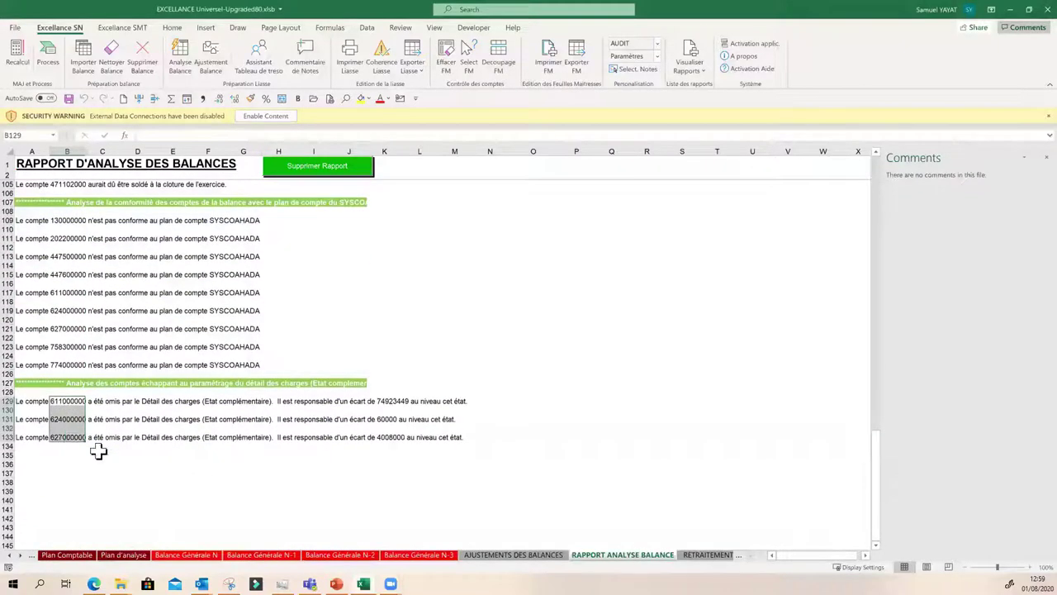
left_click(149, 463)
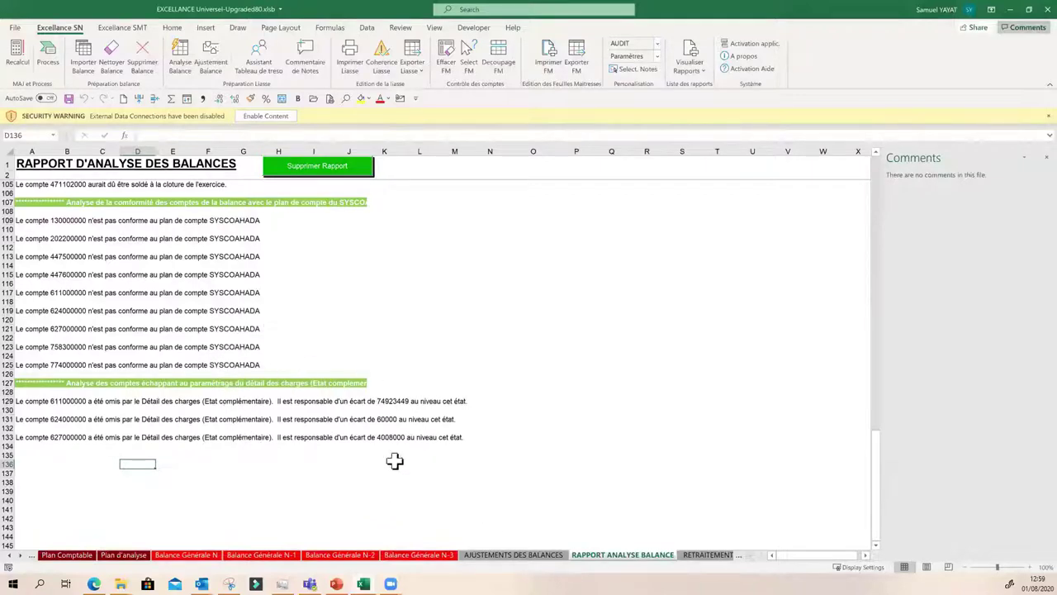
- Run the Cohérence Liasse check and examine the NOT OK controls for periods N, N-1 and N-2 in the synthesis table
left_click(381, 56)
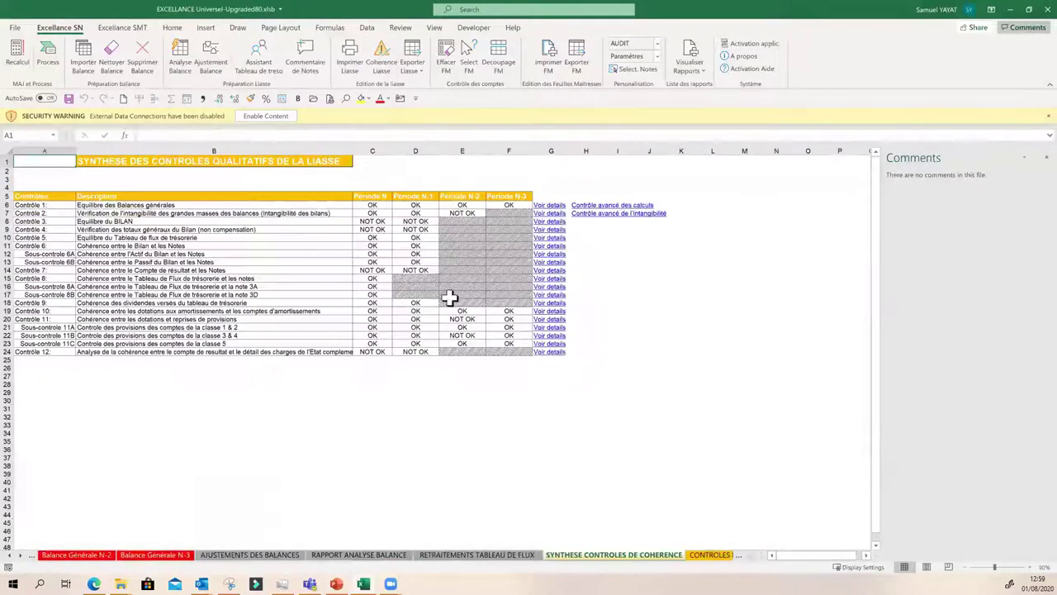
left_click(371, 278)
left_click(381, 230)
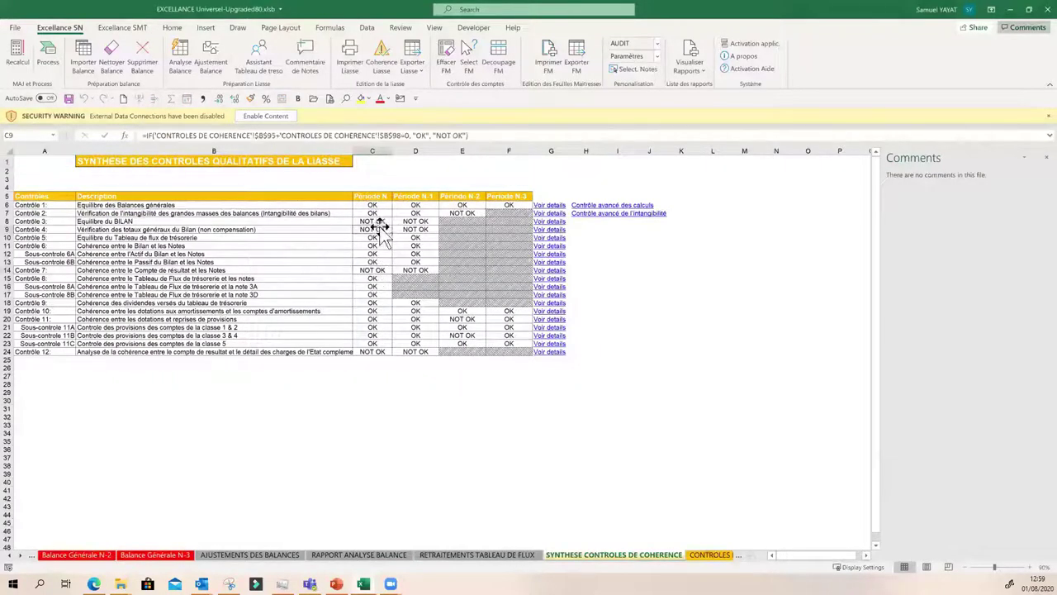
left_click(415, 221)
left_click(421, 270)
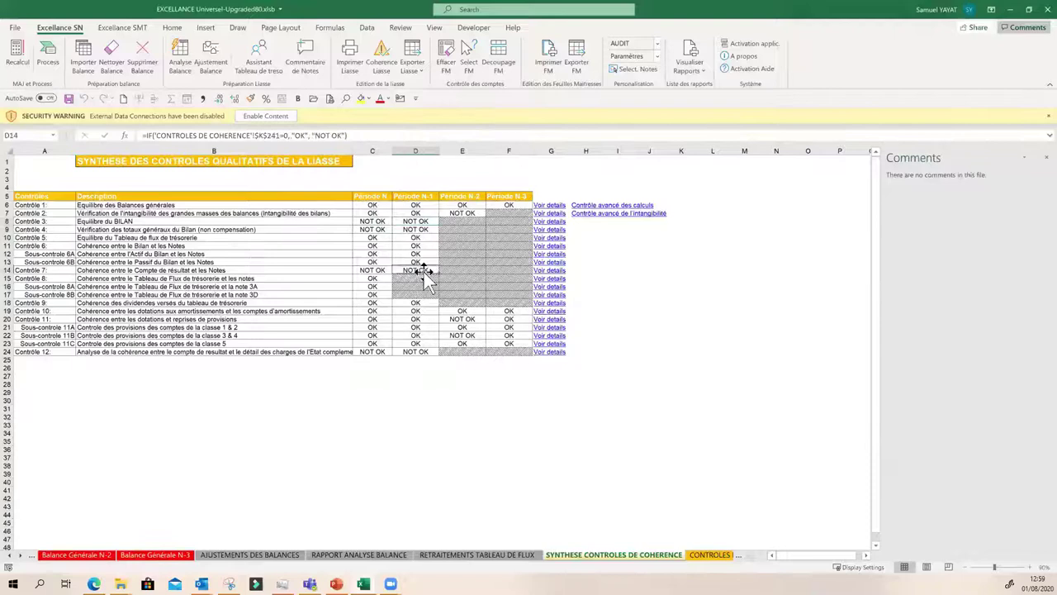
left_click(462, 321)
left_click(413, 351)
left_click(382, 351)
left_click(349, 407)
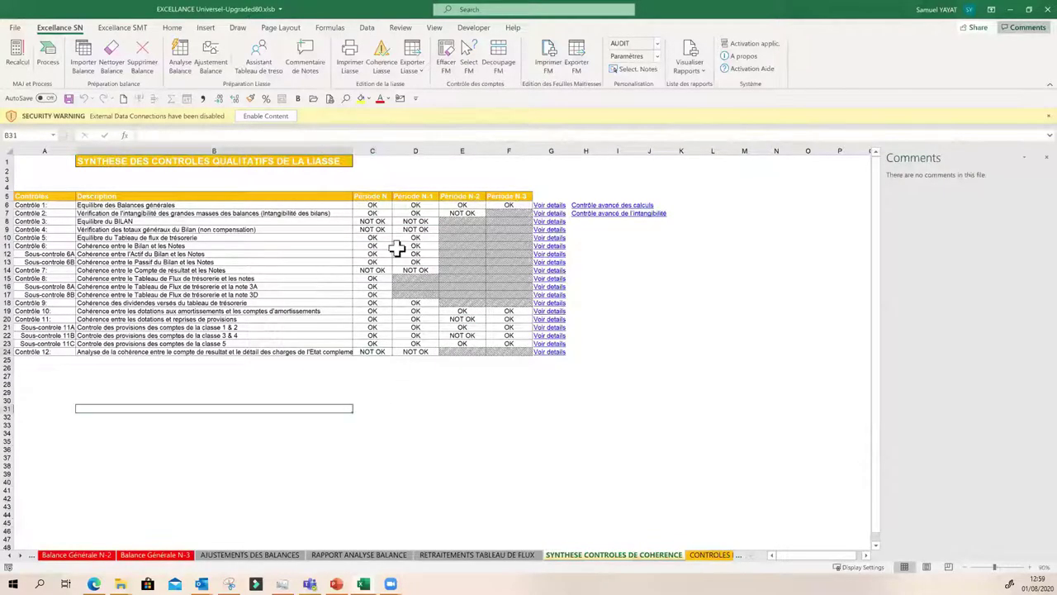
- Revisit the analysed Balance Générale N sheet and open the AJUSTEMENTS DES BALANCES sheet
left_click(249, 554)
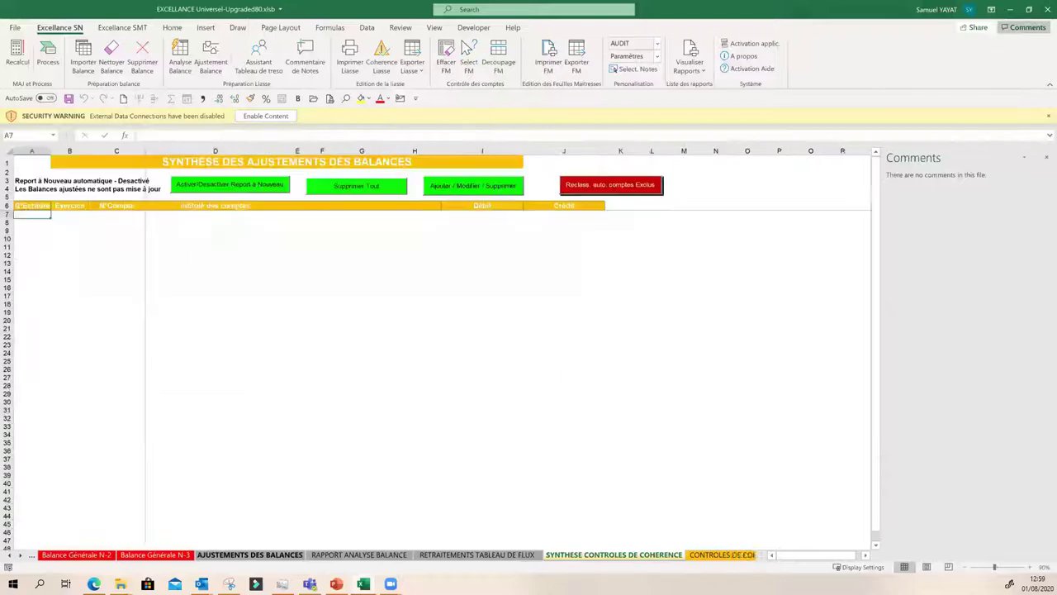
left_click(18, 555)
left_click(16, 556)
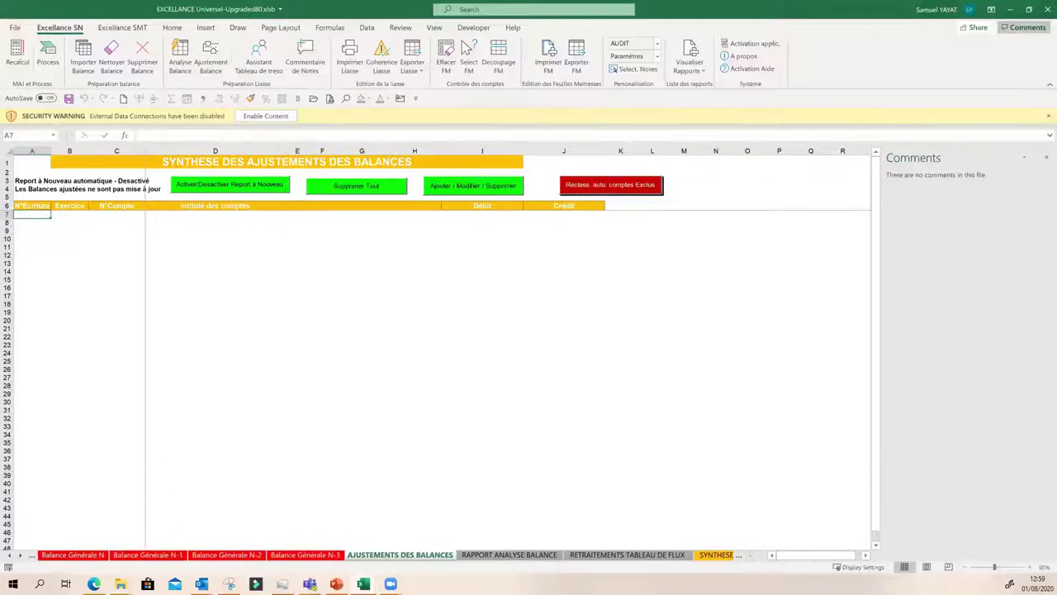
left_click(73, 555)
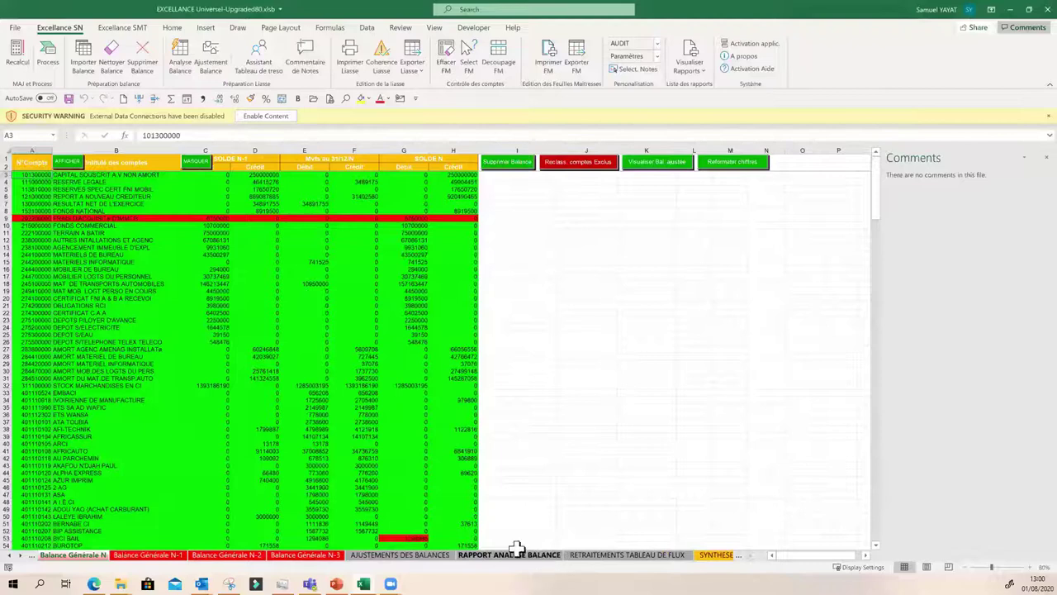
left_click(272, 378)
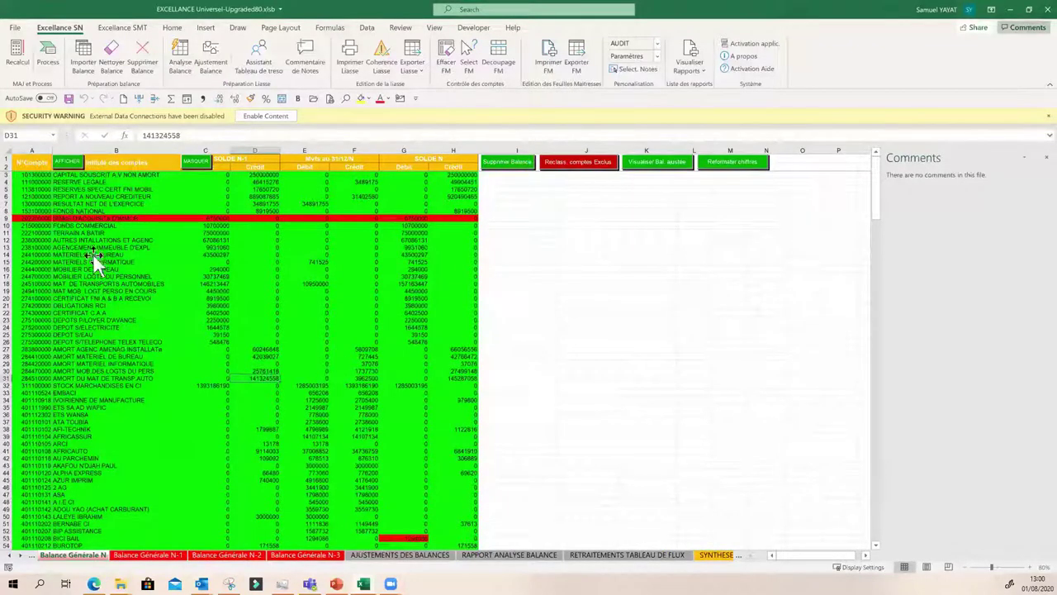
left_click(400, 554)
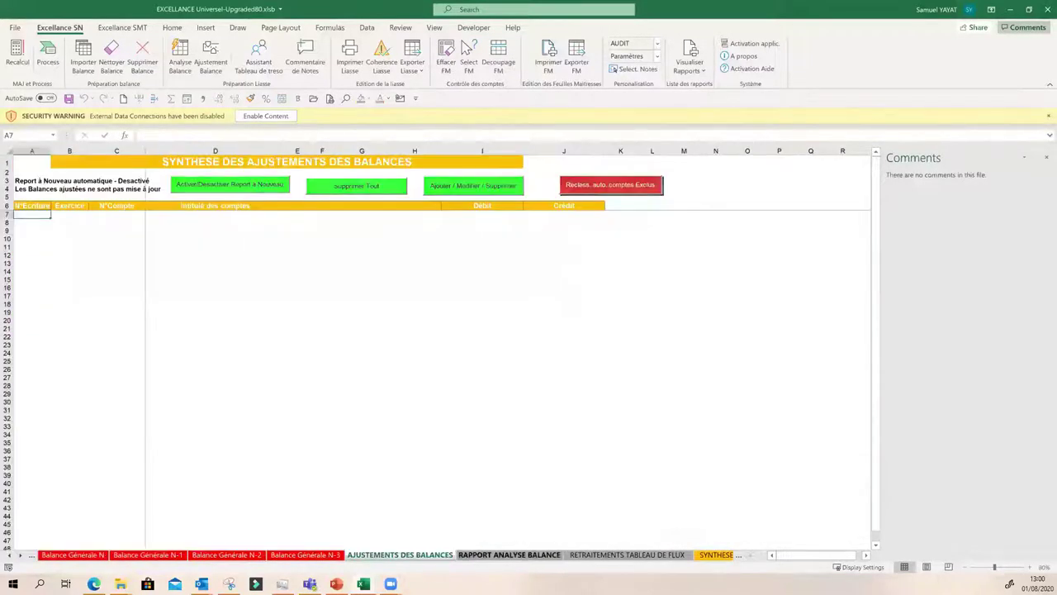
- Review the N-1 entries on unmapped accounts and abnormal balances in the RAPPORT ANALYSE BALANCE sheet
left_click(508, 554)
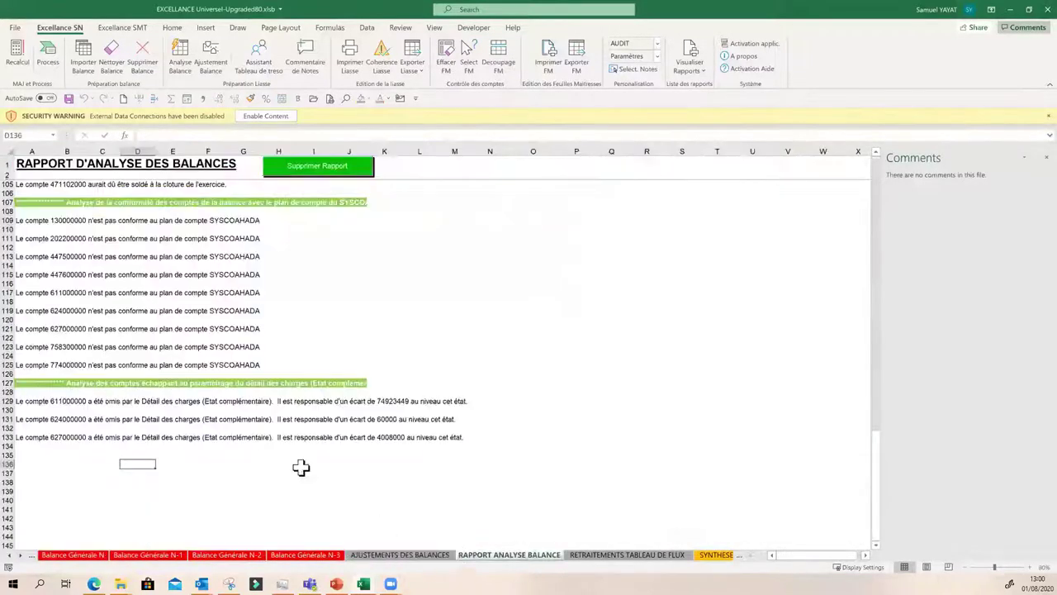
scroll(258, 450, "up", 7)
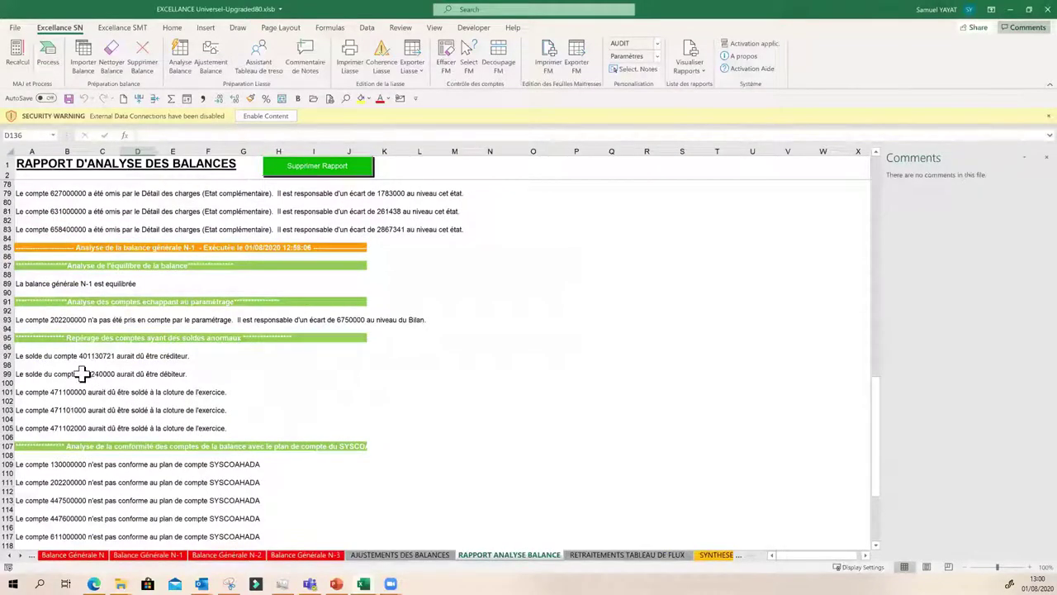
left_click(50, 320)
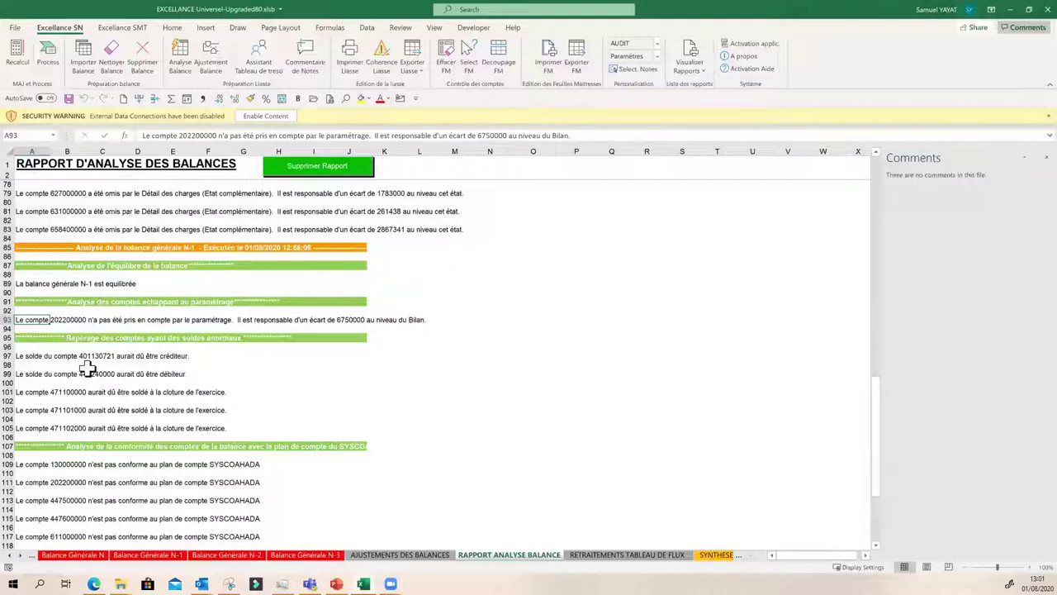
left_click(98, 393)
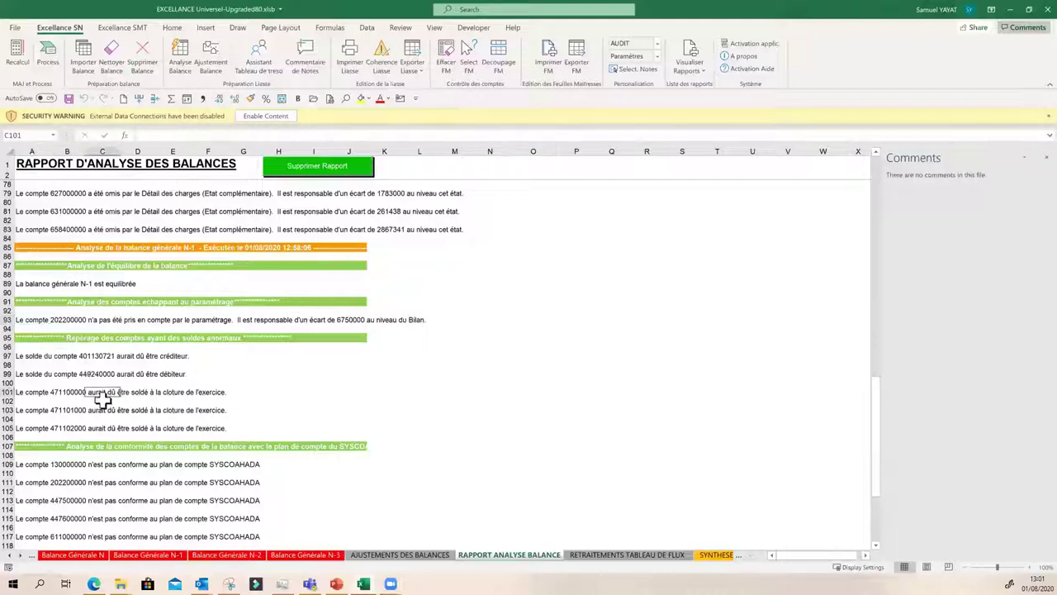
- Examine the accounts flagged in red in Balance Générale N and read the note on account 202200000
left_click(72, 554)
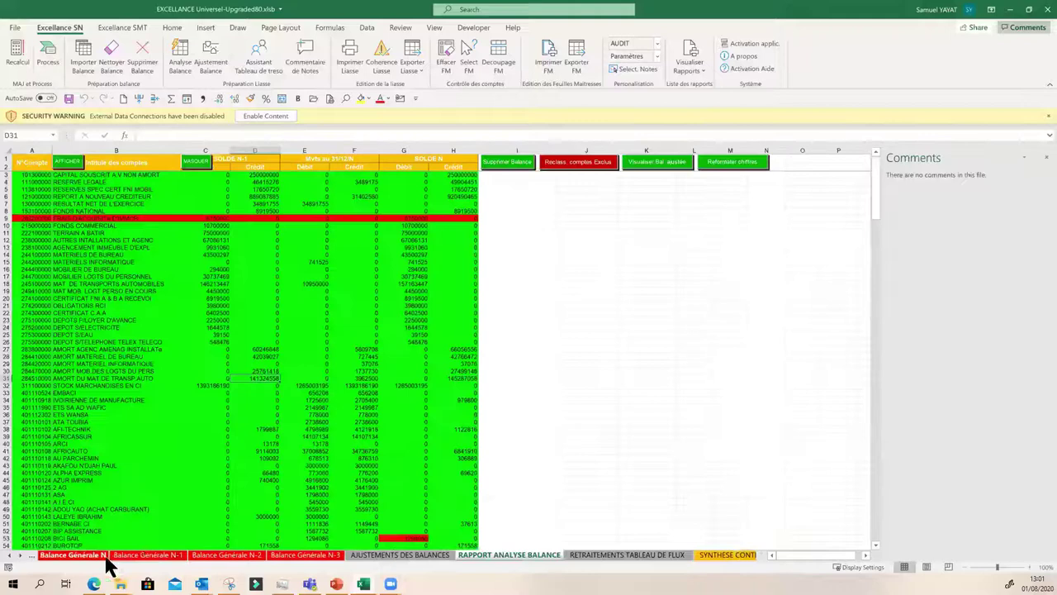
left_click(30, 218)
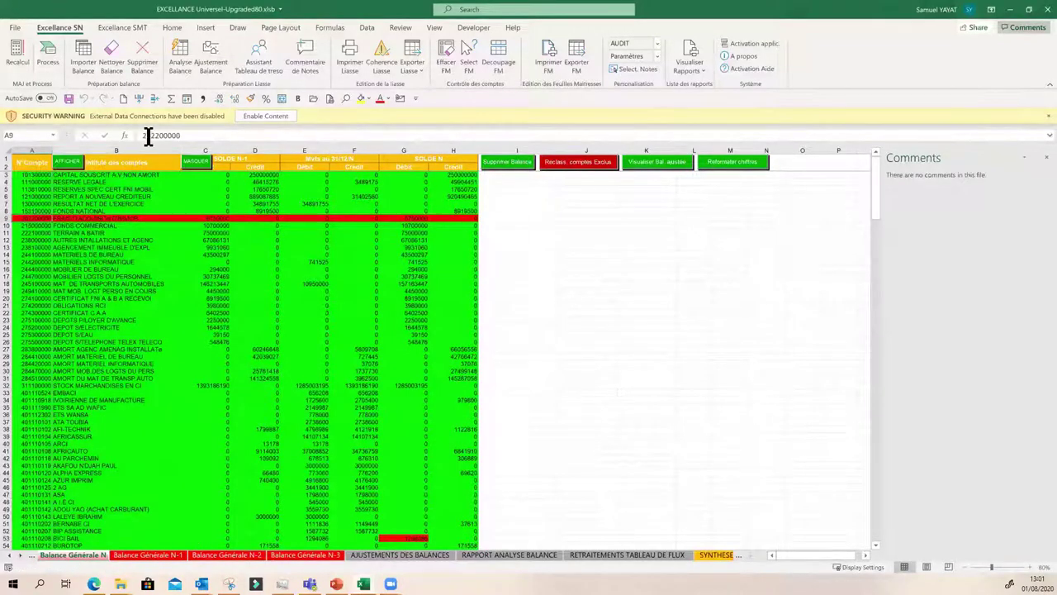
left_click(151, 268)
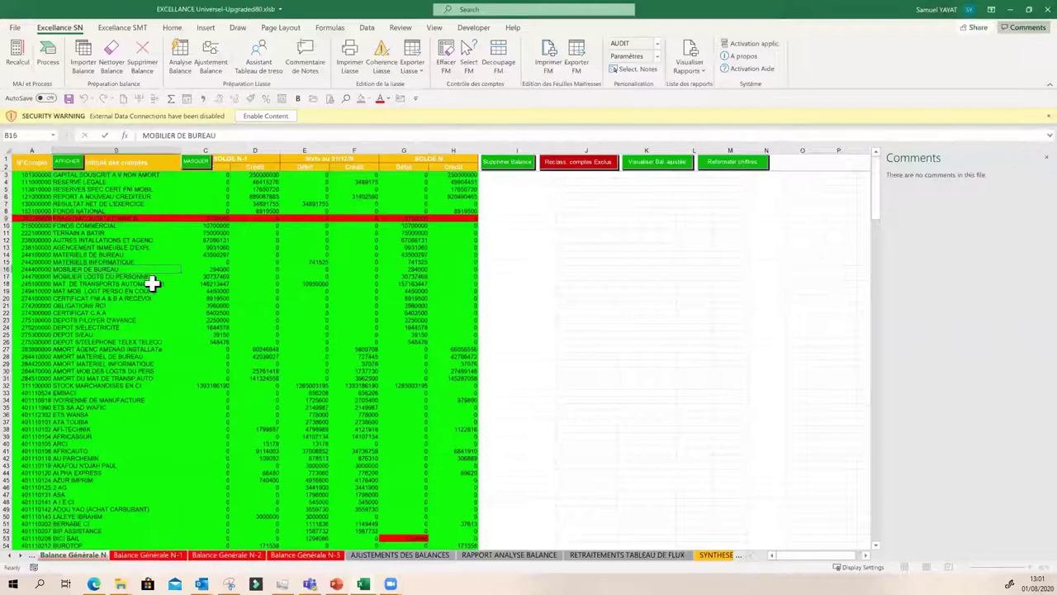
scroll(109, 402, "down", 5)
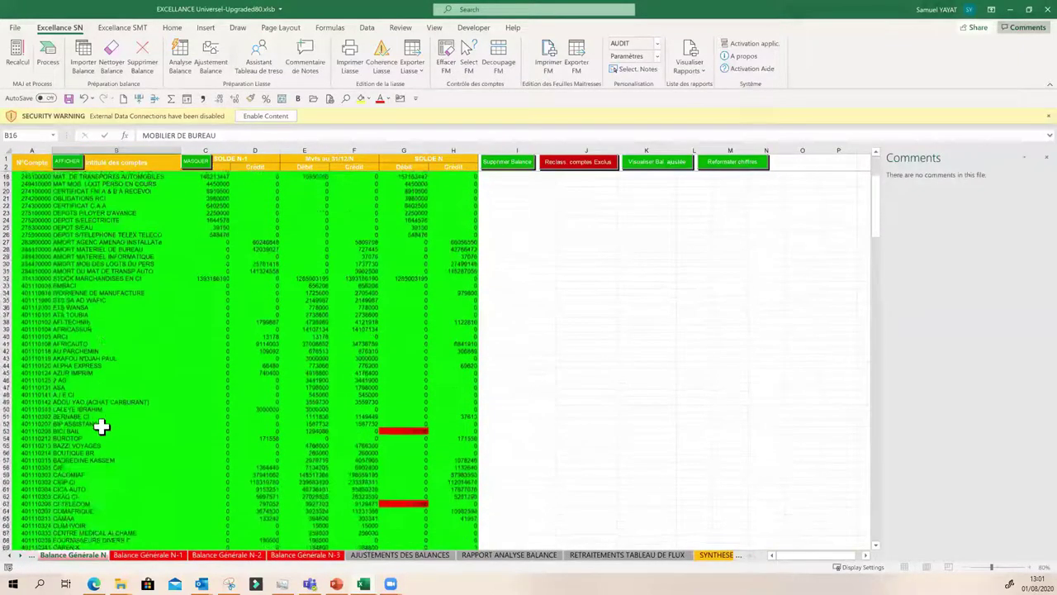
scroll(101, 425, "down", 9)
scroll(140, 456, "up", 1)
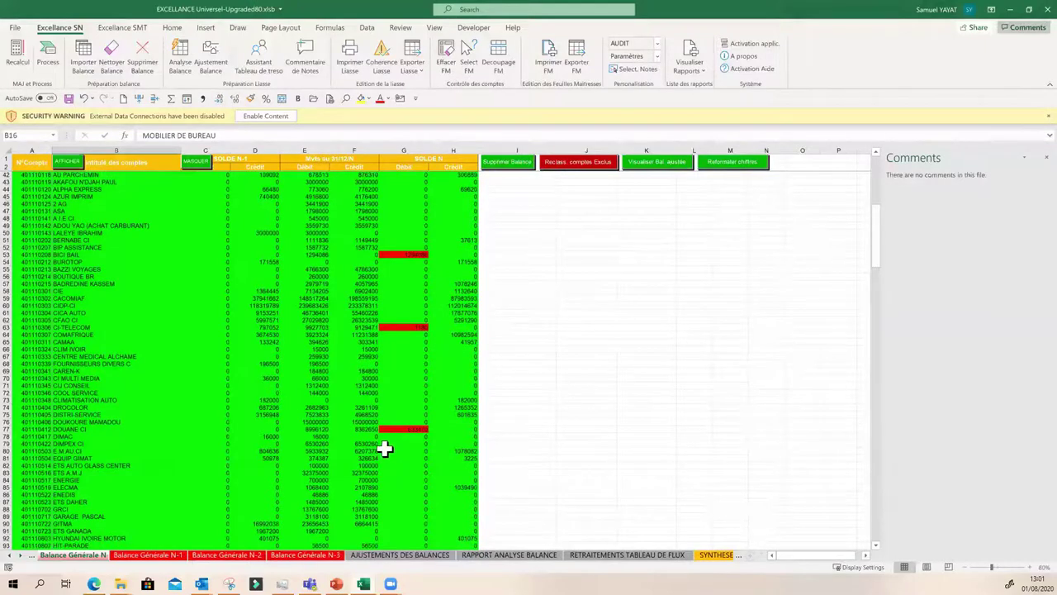
scroll(388, 453, "up", 6)
scroll(385, 449, "up", 4)
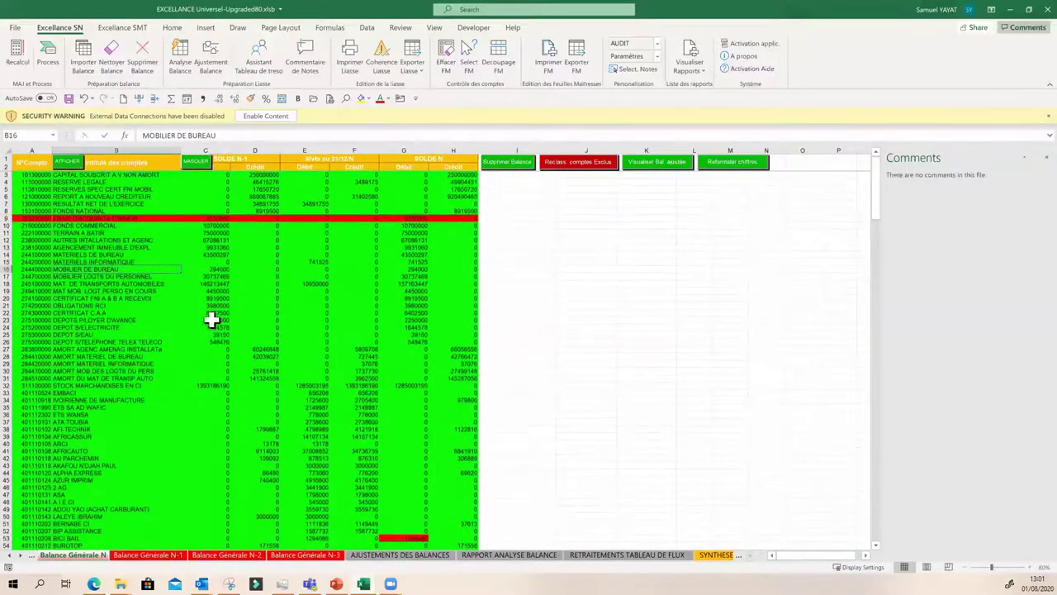
left_click(32, 218)
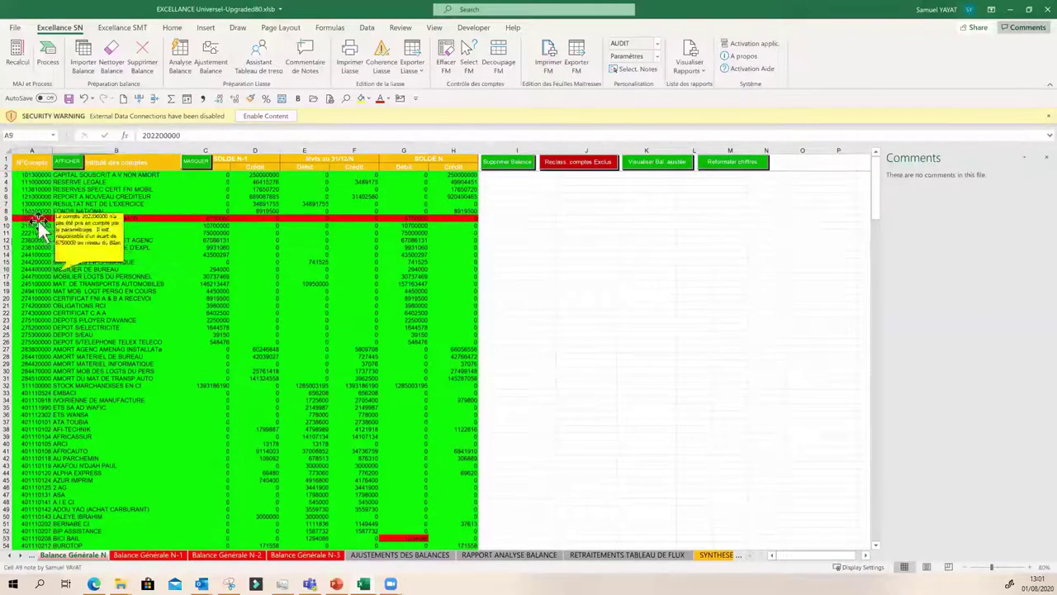
- Reclassify the excluded accounts of Balance Générale N, including those not conforming to the SYSCOAHADA chart, without exporting the correction report
left_click(575, 169)
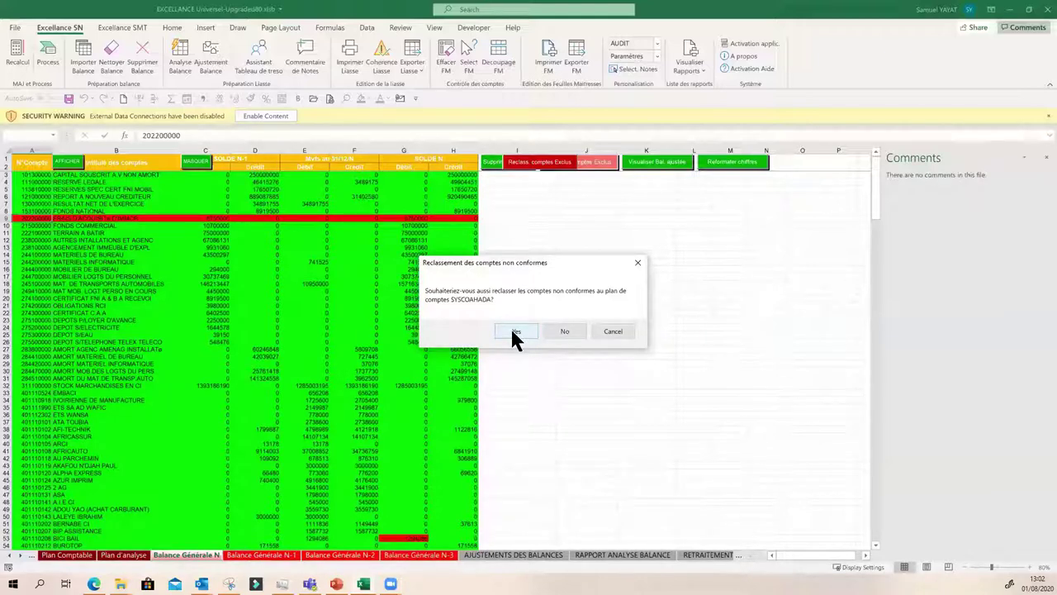
left_click(512, 332)
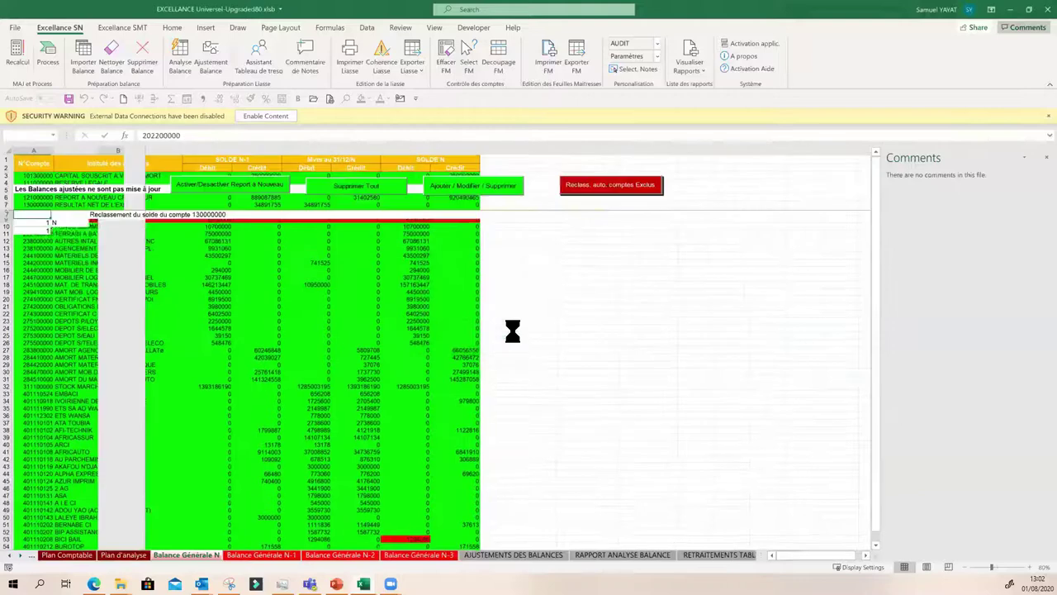
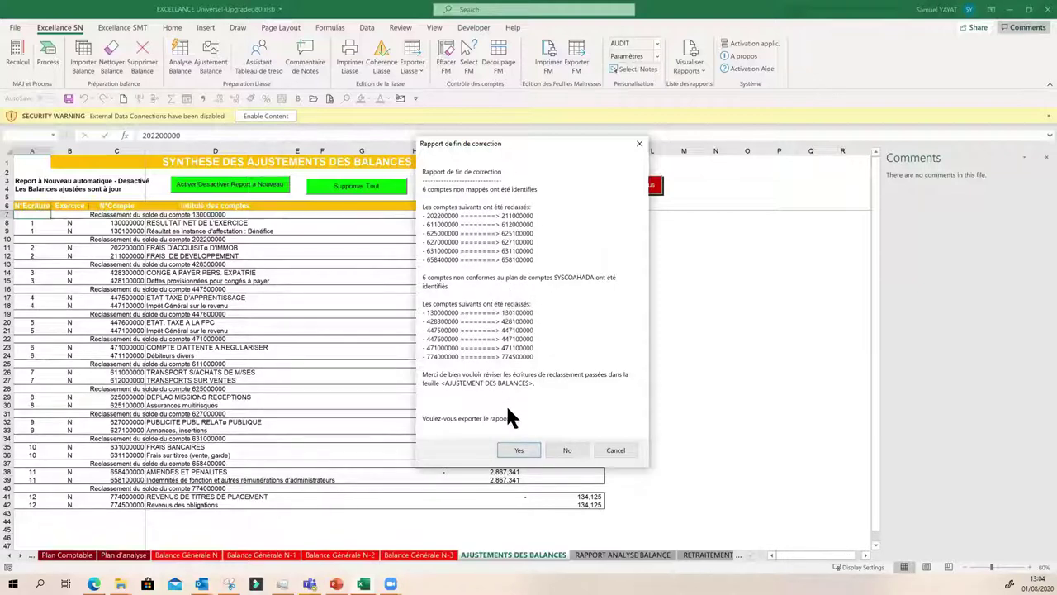
left_click(569, 447)
- Examine the period N reclassification entries in the adjustments summary, including the debit and credit lines for accounts 202200000 and 471000000
left_click(176, 299)
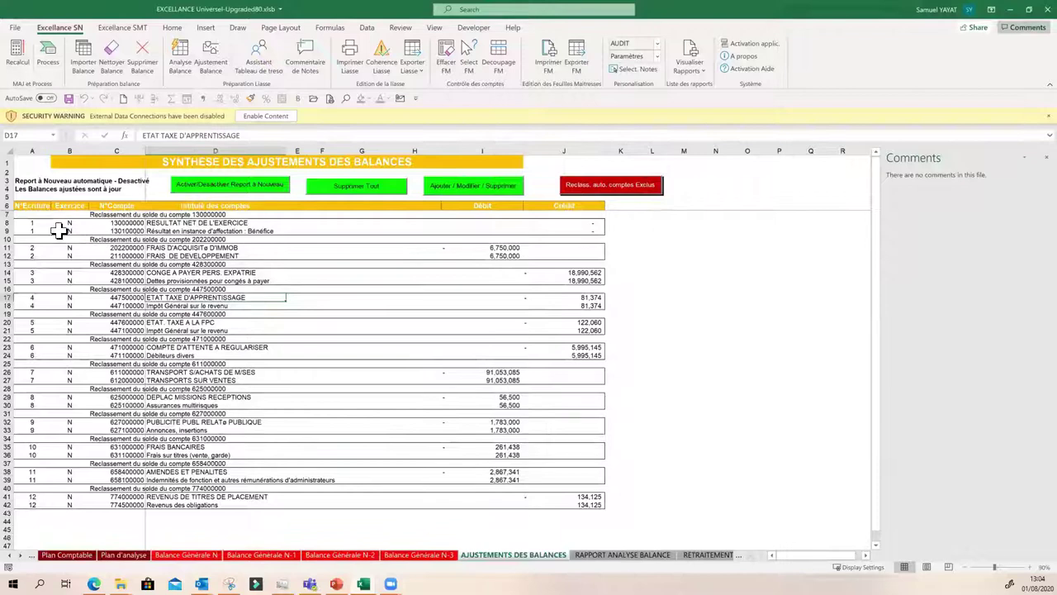
left_click(70, 272)
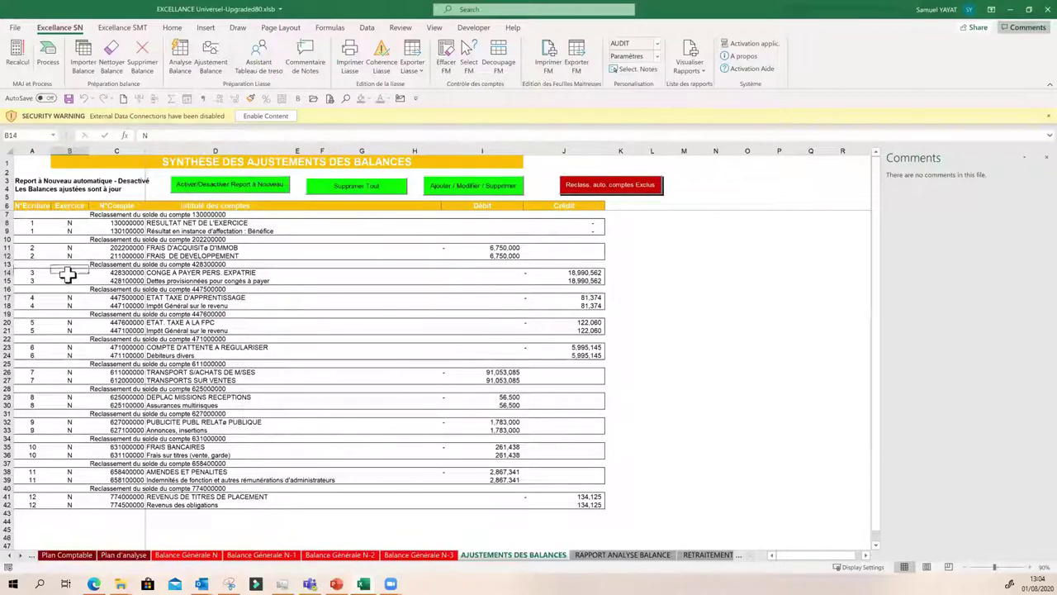
left_click(69, 355)
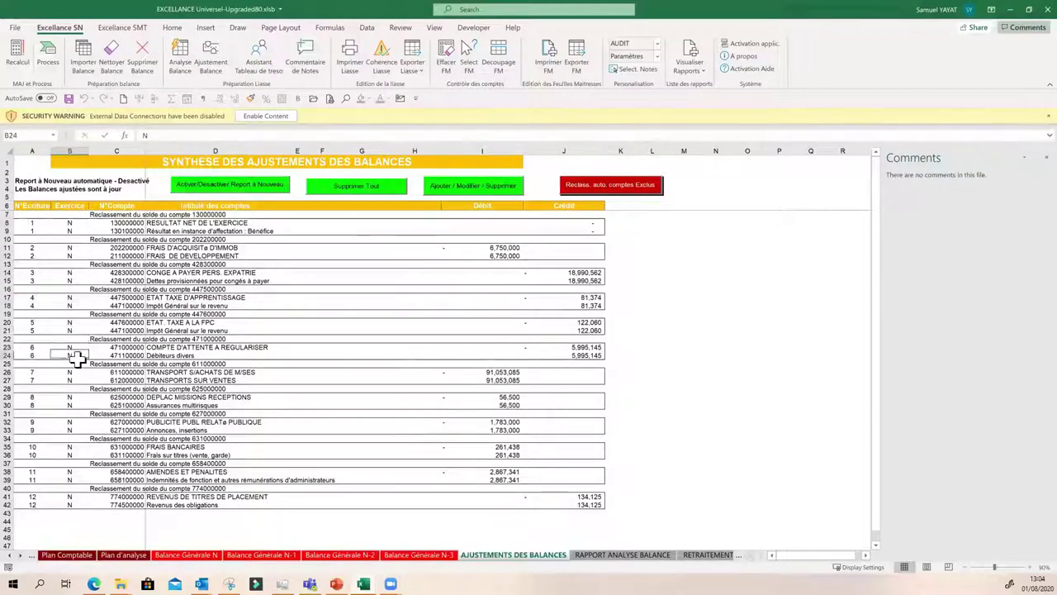
left_click(197, 256)
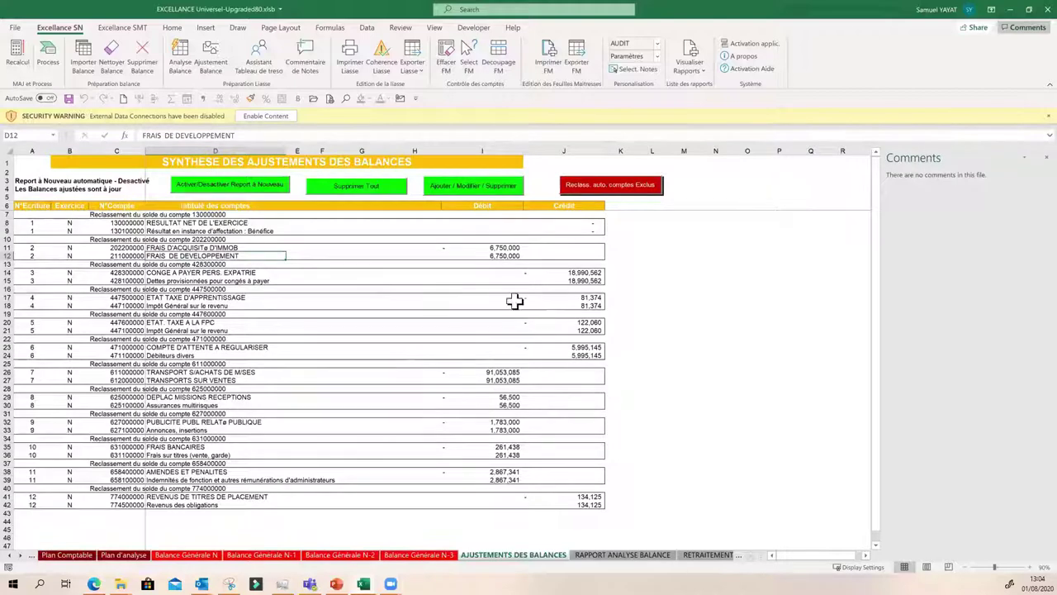
left_click(122, 348)
left_click_drag(122, 347, 248, 347)
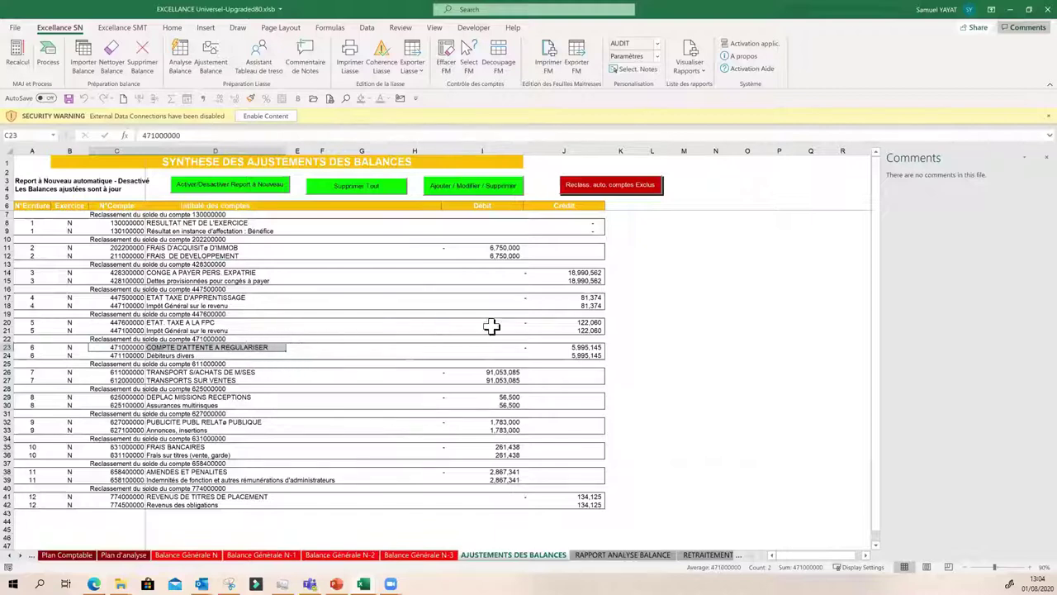
left_click(573, 347)
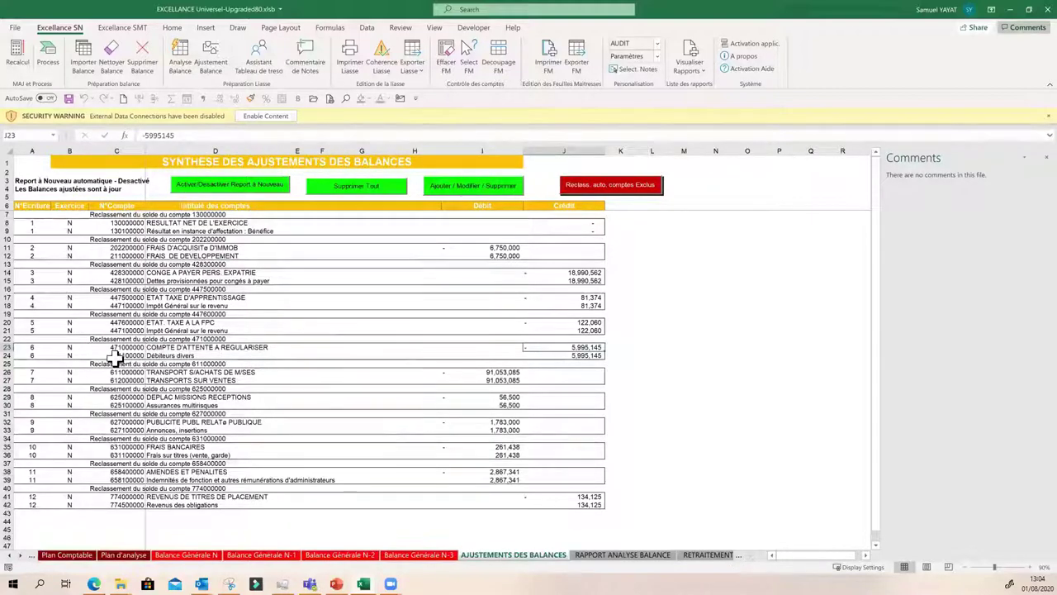
left_click(561, 357)
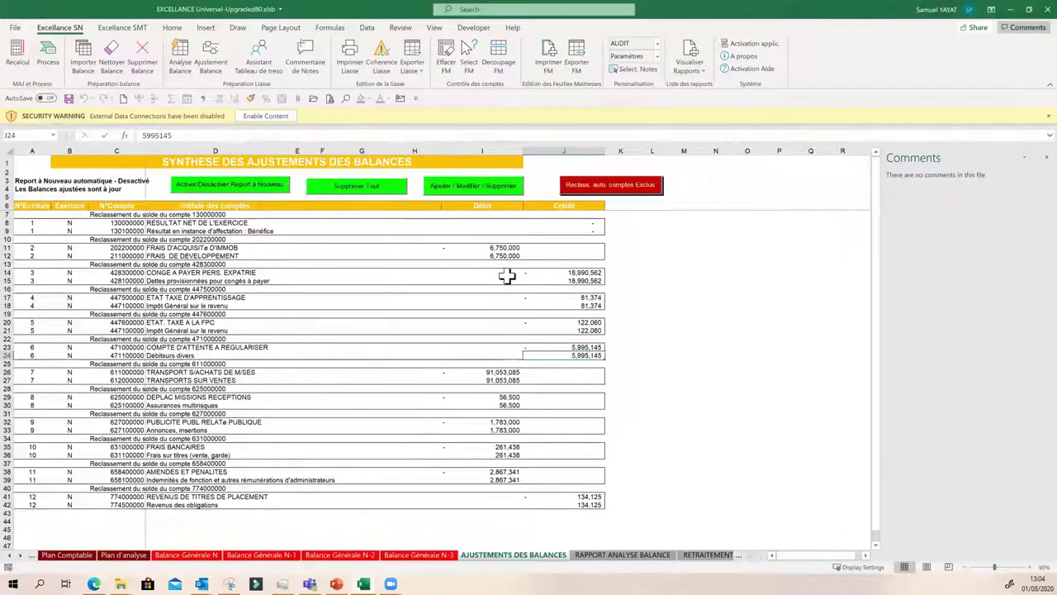
- Reclassify the excluded and SYSCOAHADA non-conforming accounts of Balance Générale N-1, declining the export of the correction report
left_click(619, 194)
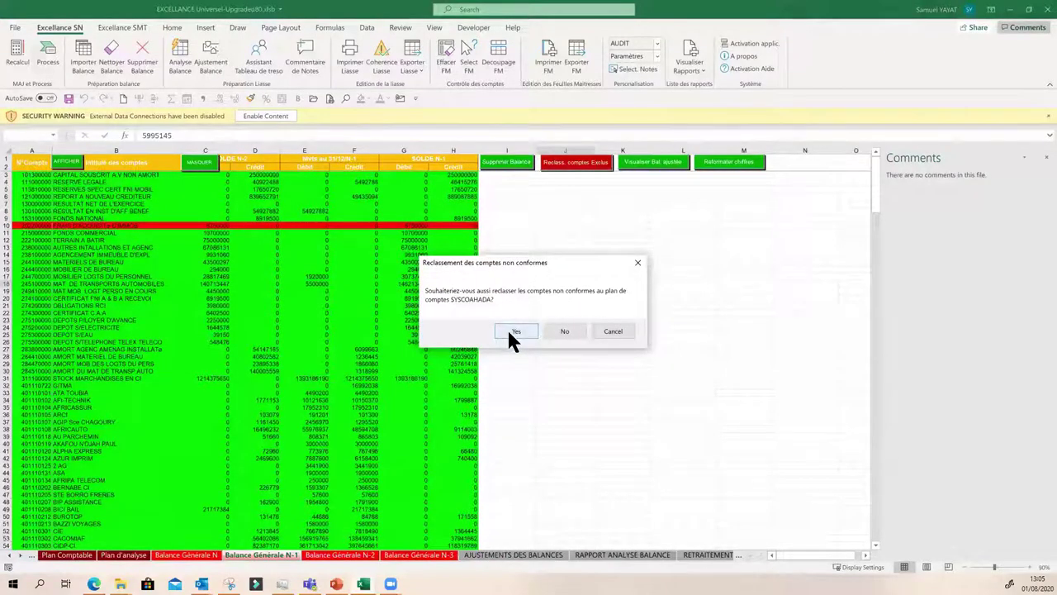
left_click(515, 331)
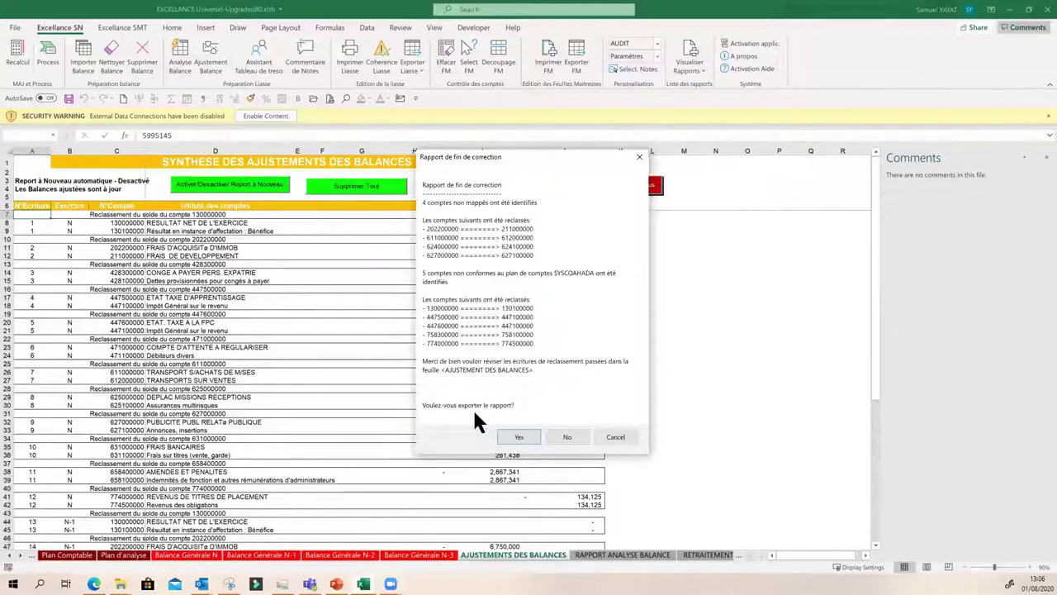
left_click(563, 435)
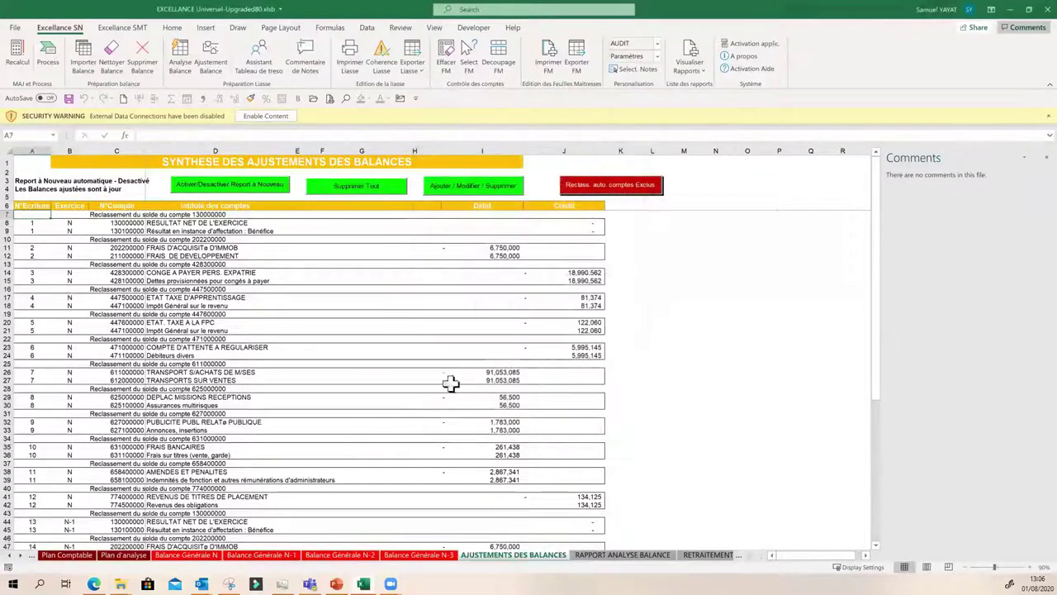
- Review the N-1 reclassification entries added below the period N entries in the adjustments summary
scroll(78, 345, "down", 6)
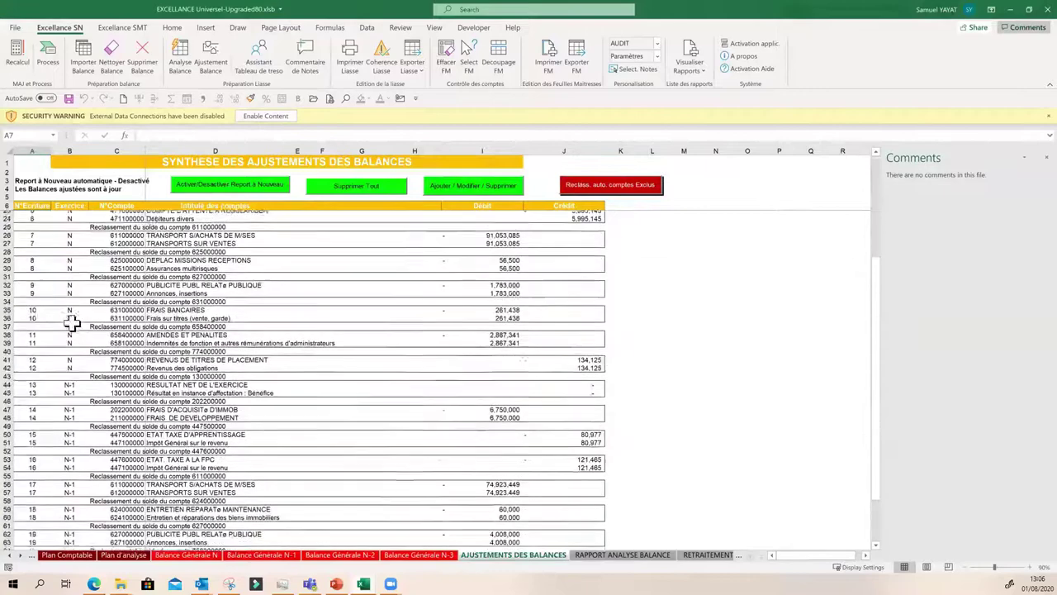
scroll(83, 387, "down", 4)
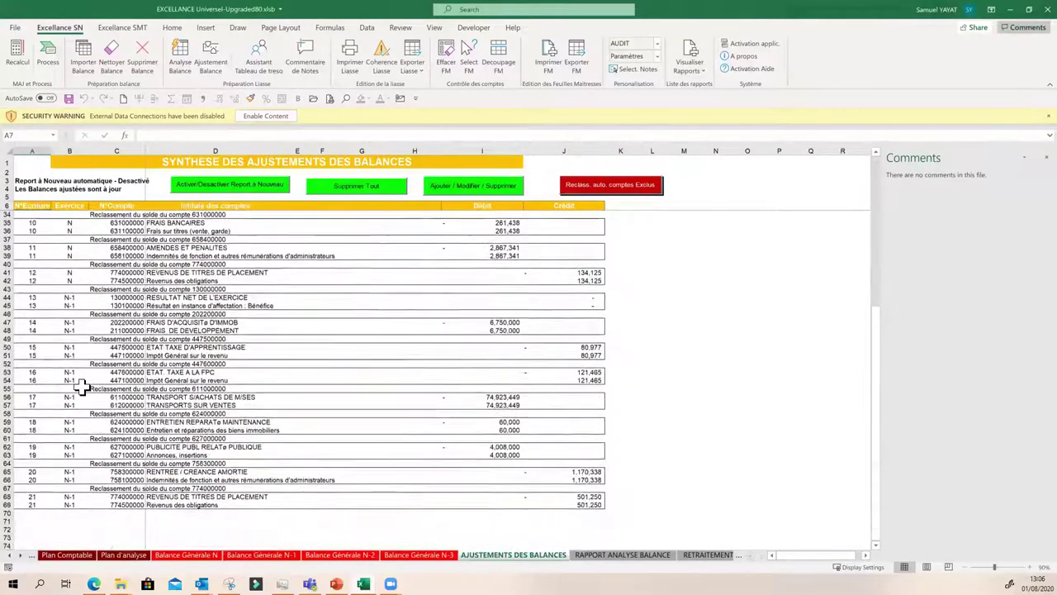
scroll(83, 386, "up", 3)
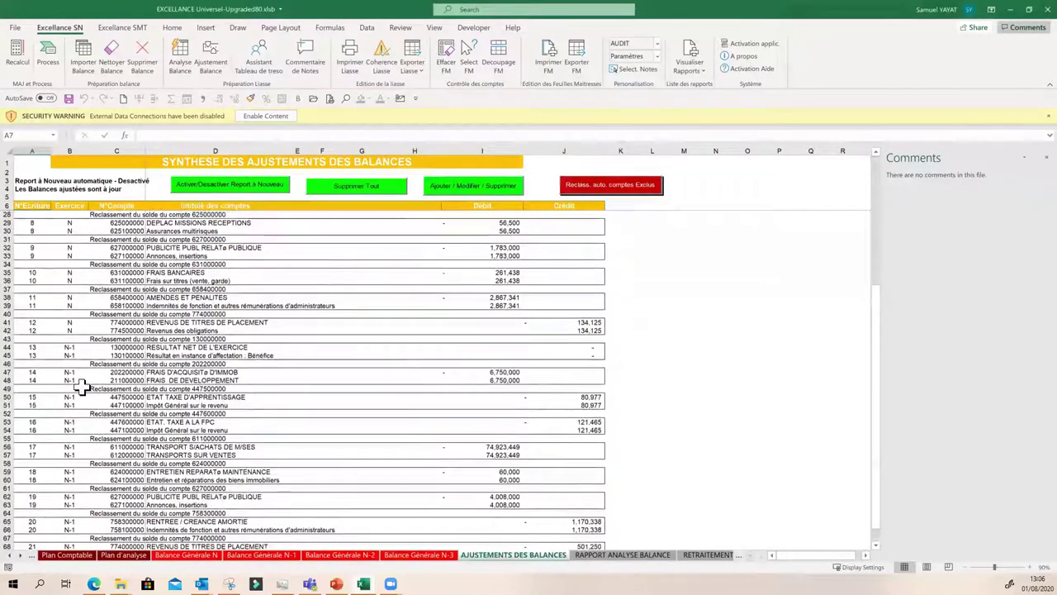
left_click(68, 454)
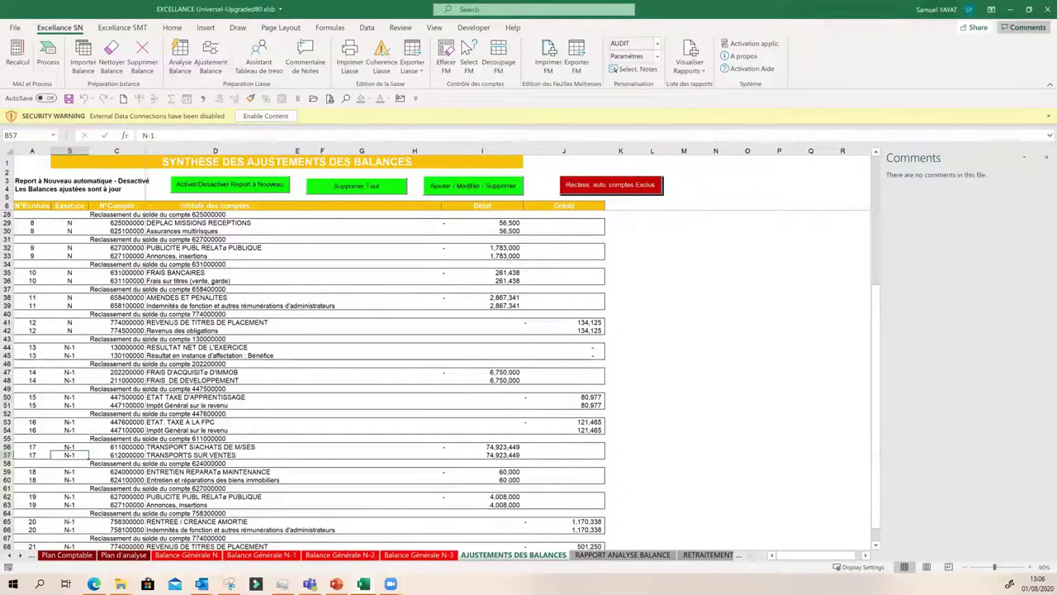
- Check the Balance Générale N-1 and N-2 sheets, then return to the AJUSTEMENTS DES BALANCES sheet
left_click(290, 555)
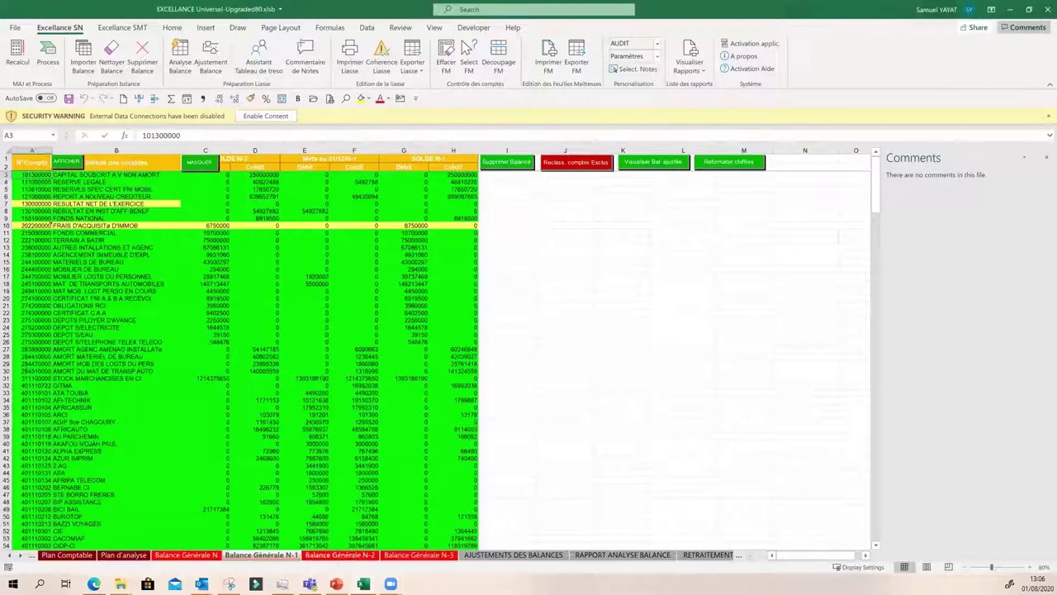
left_click(339, 557)
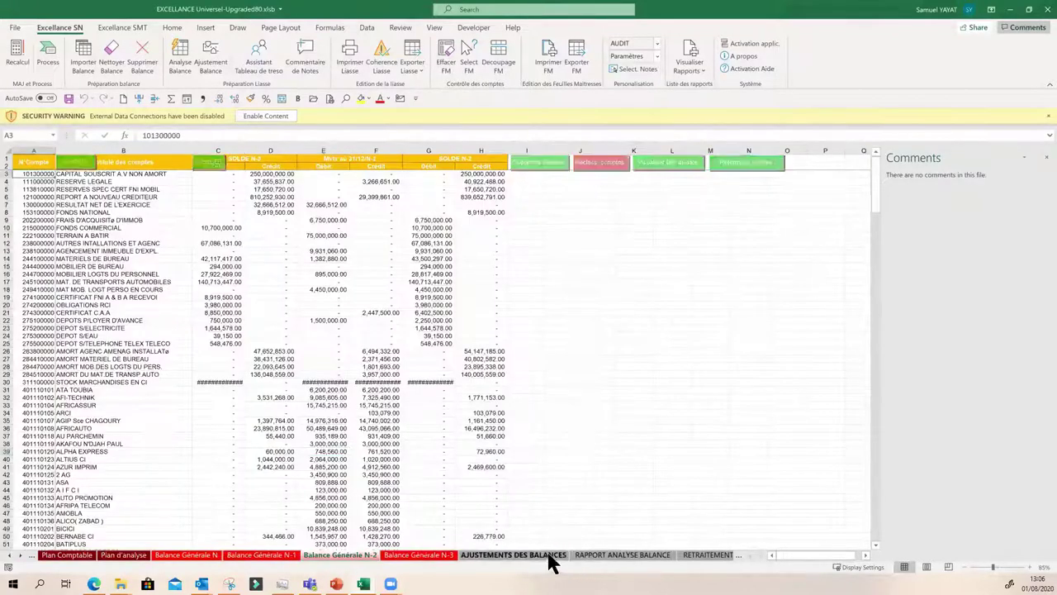
left_click(513, 554)
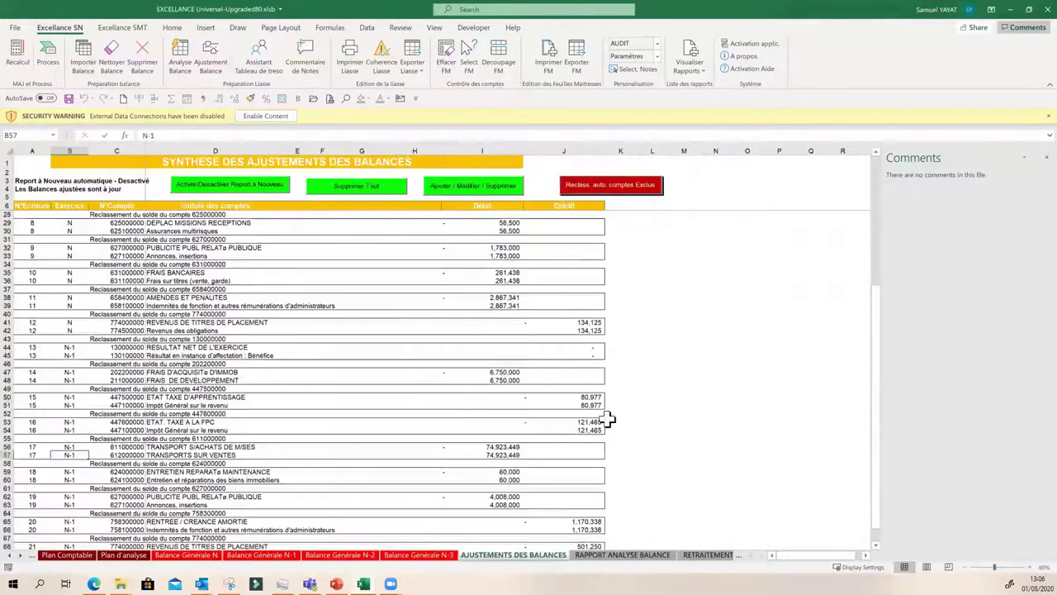
- Reclassify the excluded and SYSCOAHADA non-conforming accounts of Balance Générale N-2, accepting the balance analysis and declining the export of the correction report
left_click(609, 188)
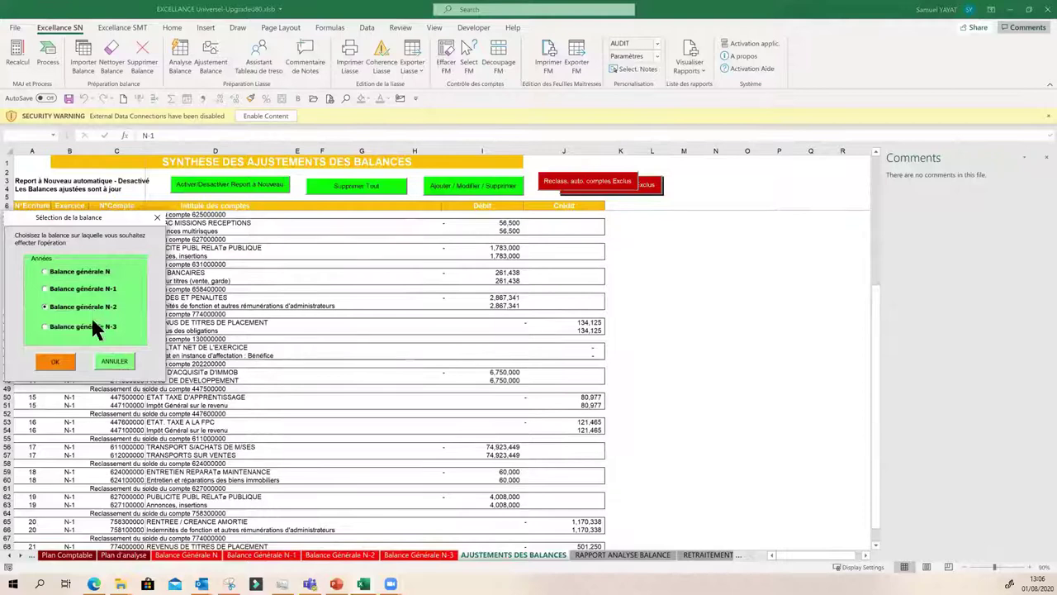
left_click(62, 366)
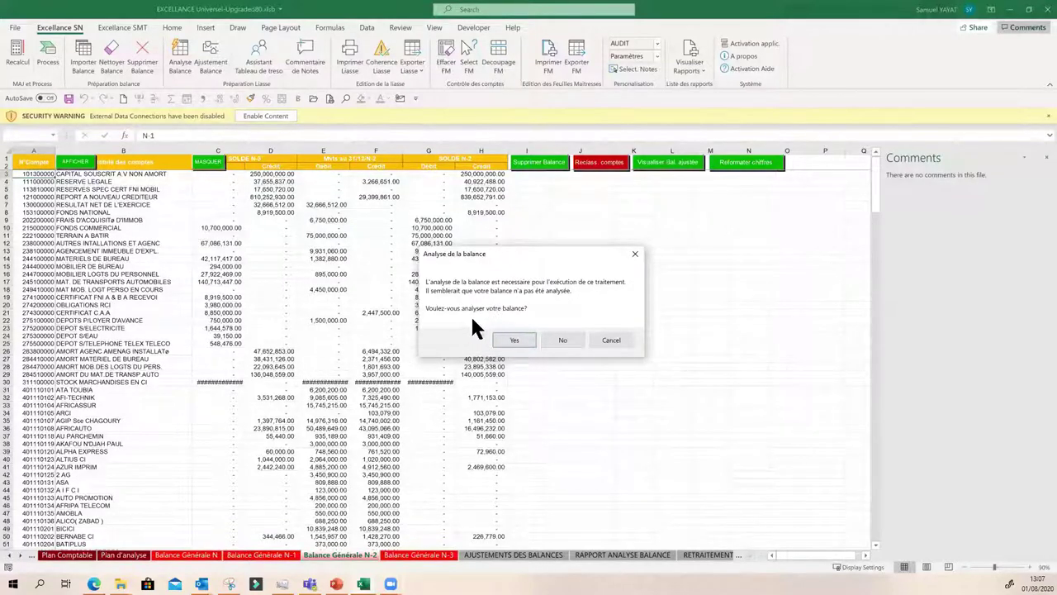
left_click(508, 340)
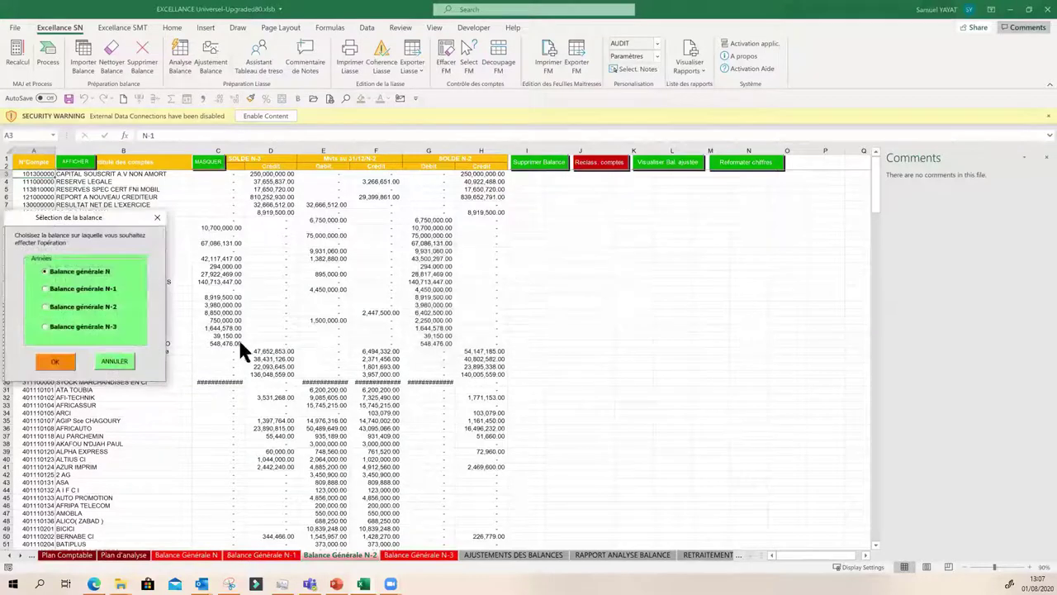
left_click(55, 361)
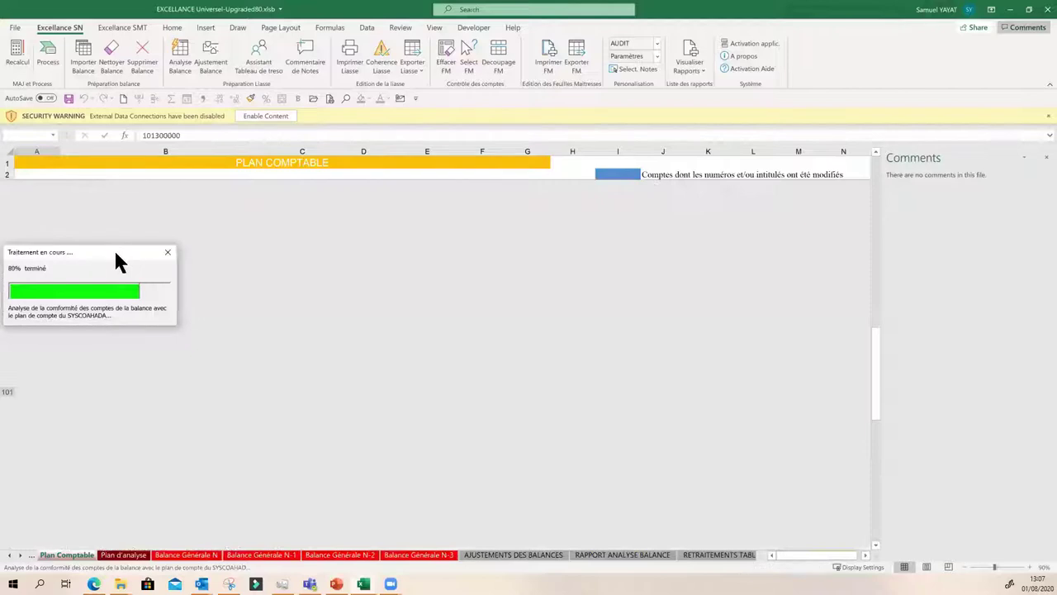
left_click_drag(114, 250, 512, 275)
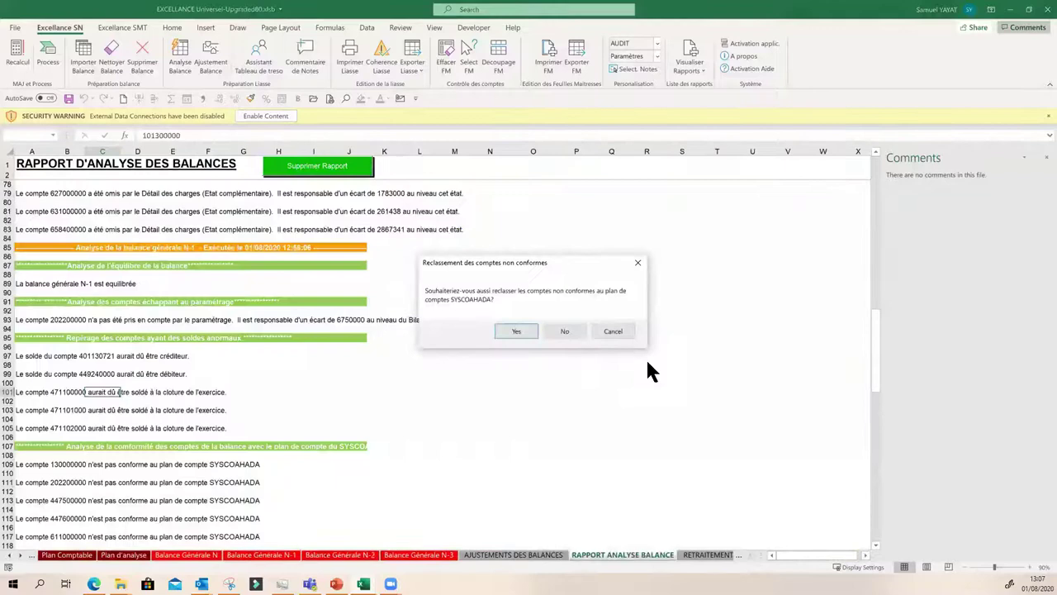
left_click(502, 331)
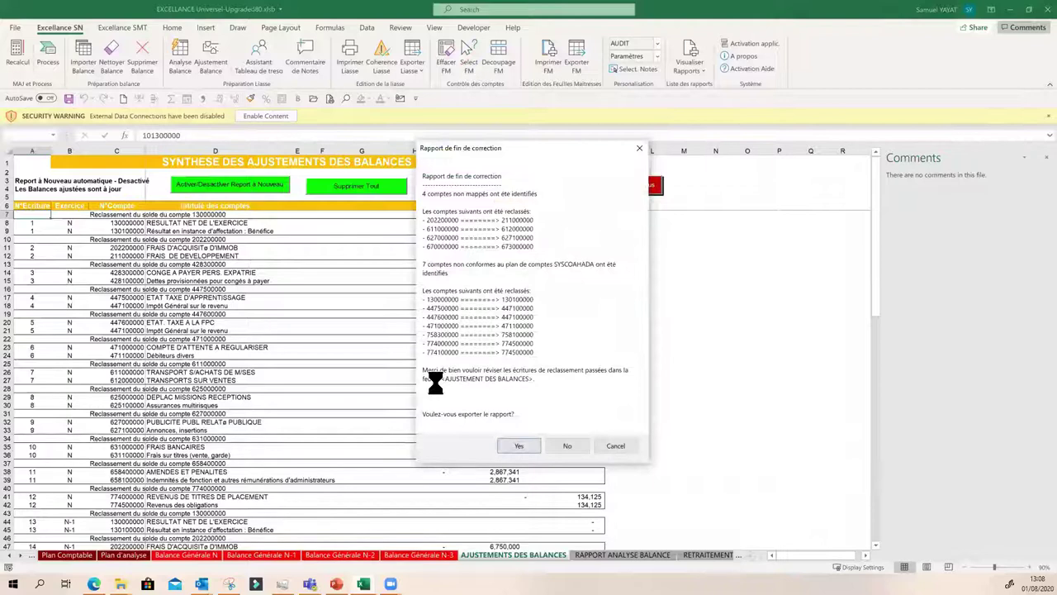
left_click(567, 445)
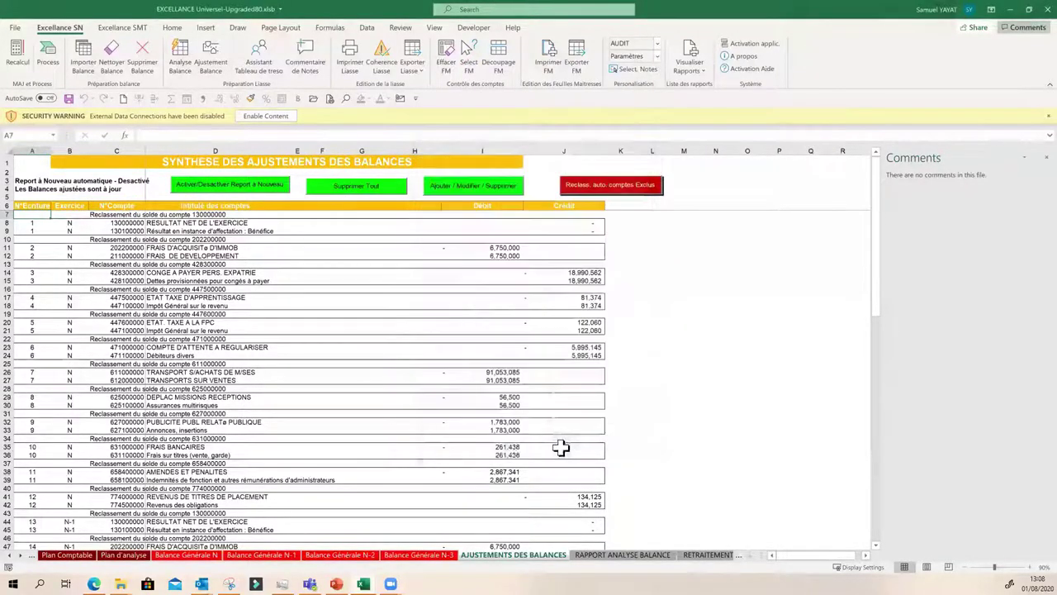
- Review the N-2 reclassification entries listed below the N and N-1 entries in the adjustments summary
left_click(439, 427)
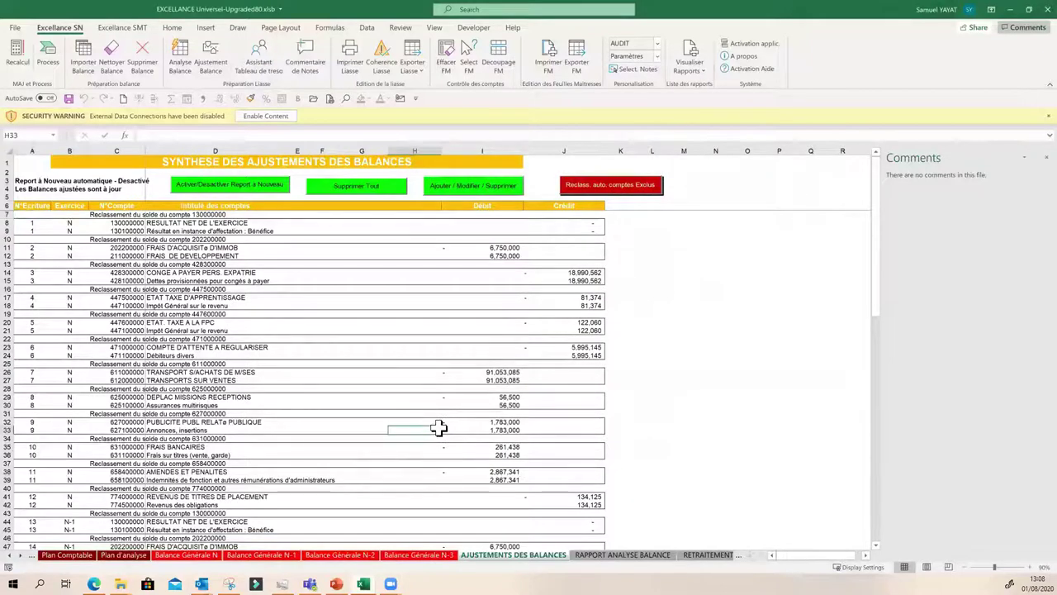
left_click(446, 429)
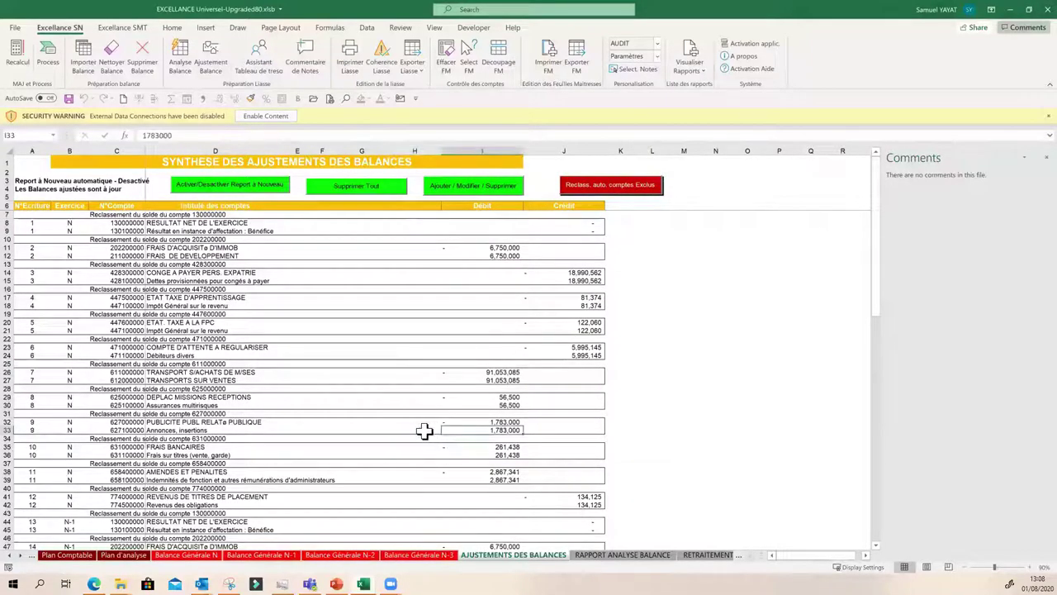
left_click(423, 430)
left_click(380, 430)
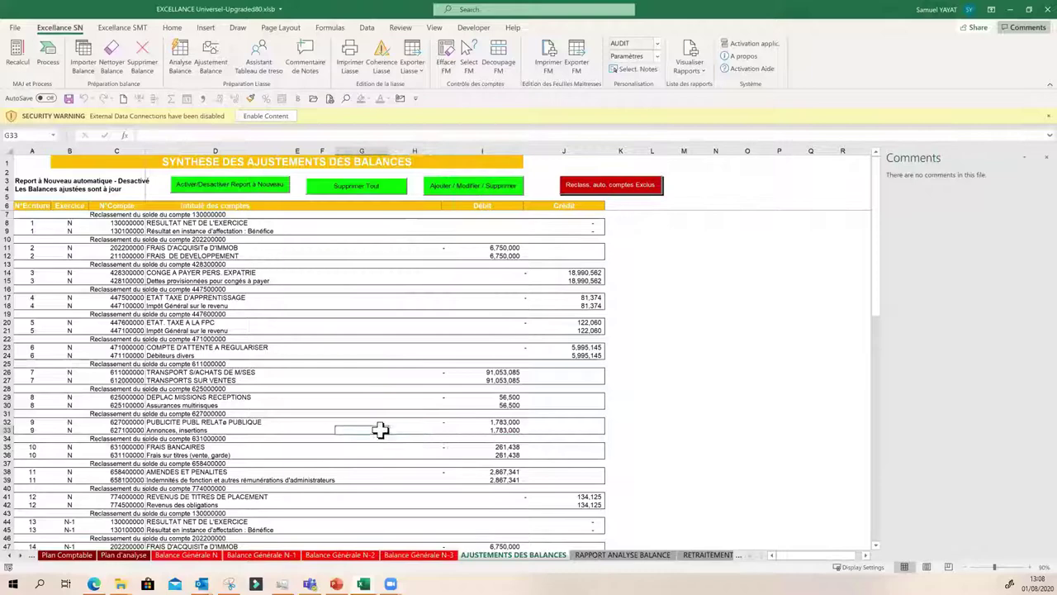
scroll(334, 413, "down", 11)
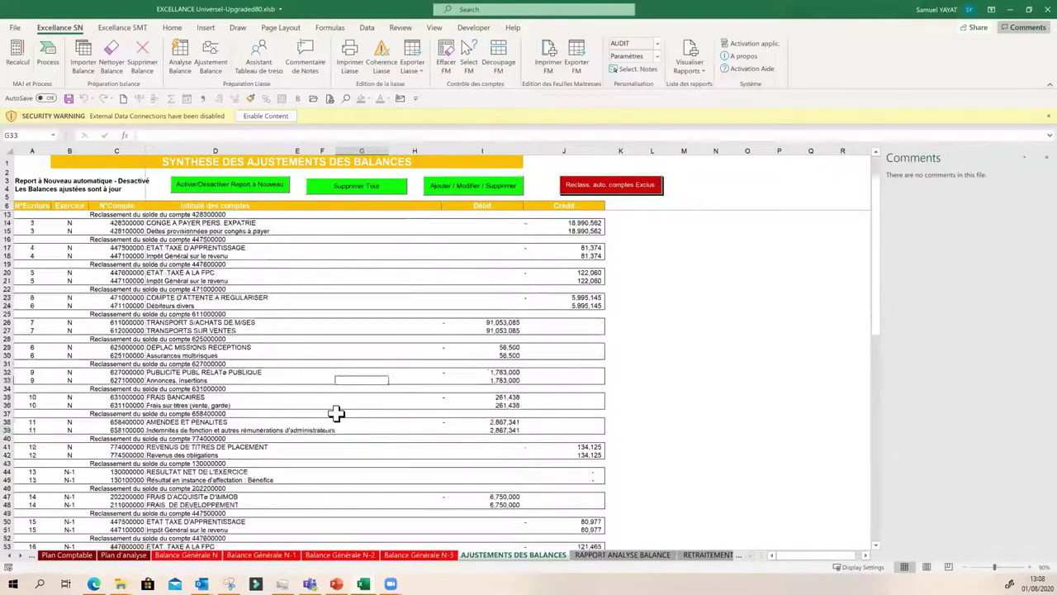
scroll(320, 411, "down", 9)
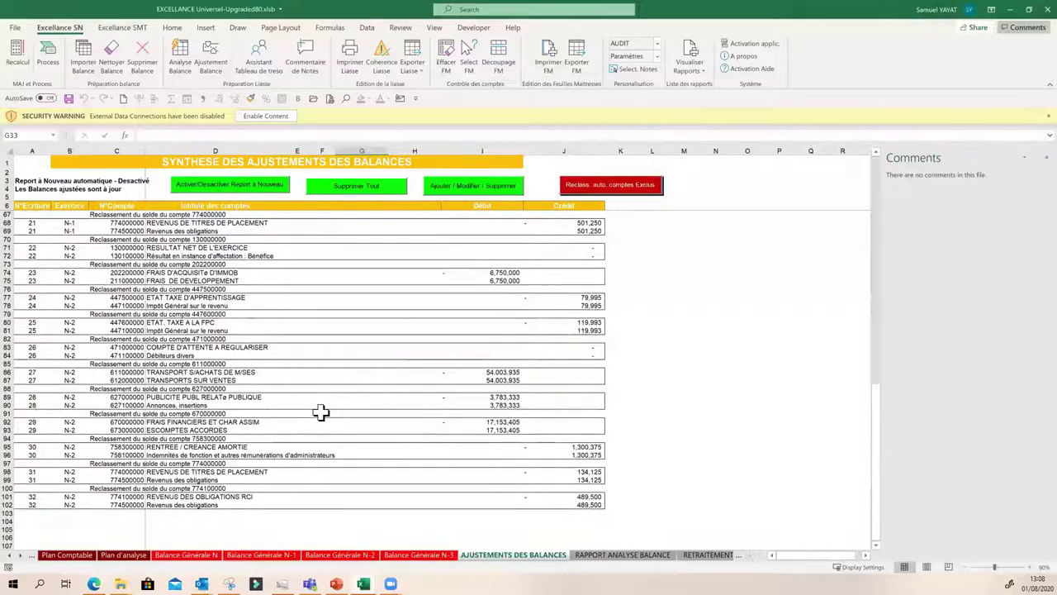
scroll(321, 412, "up", 4)
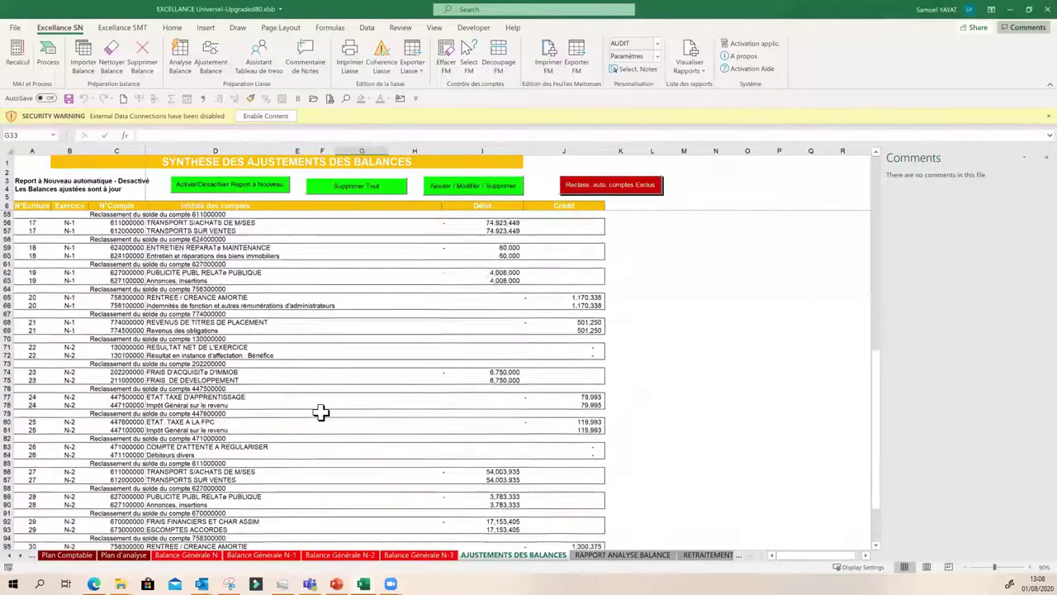
scroll(320, 411, "up", 16)
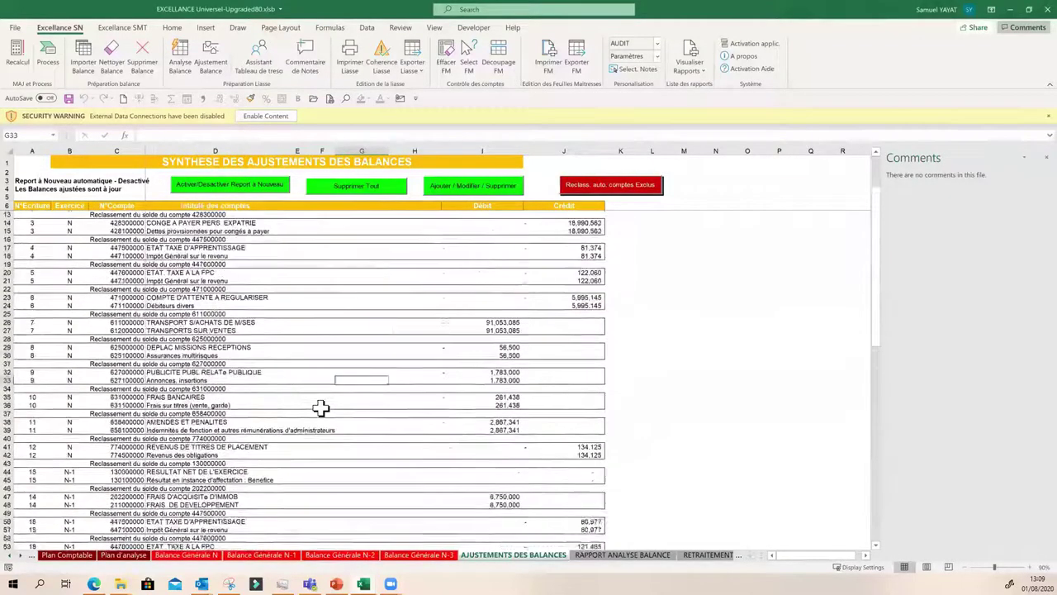
scroll(320, 407, "down", 1)
scroll(321, 407, "up", 1)
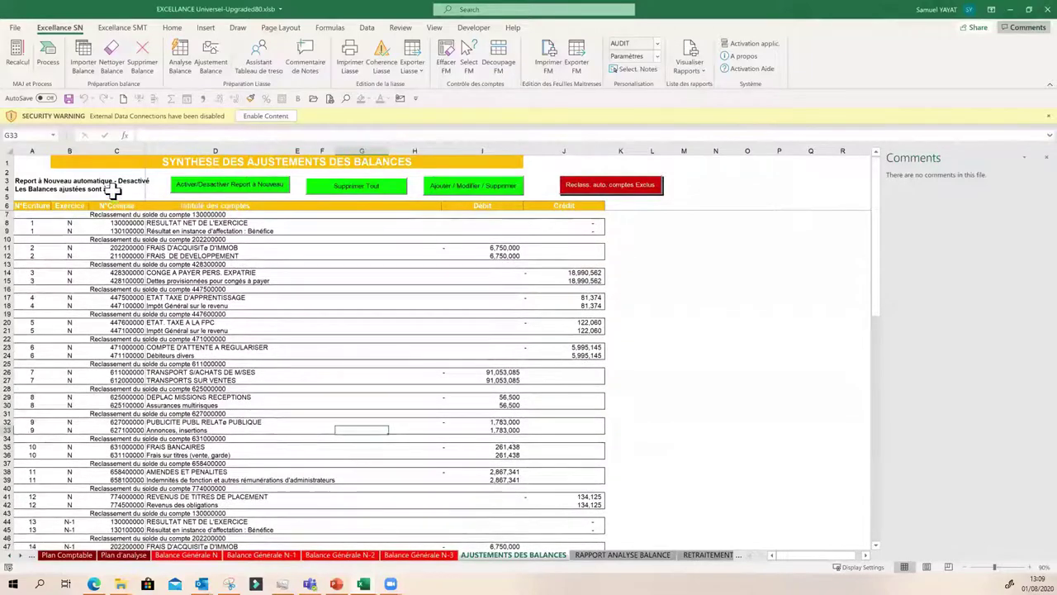
- Check the Balance Générale N sheet and the N-1 and N-2 adjustment entries, and recalculate the workbook
left_click(450, 495)
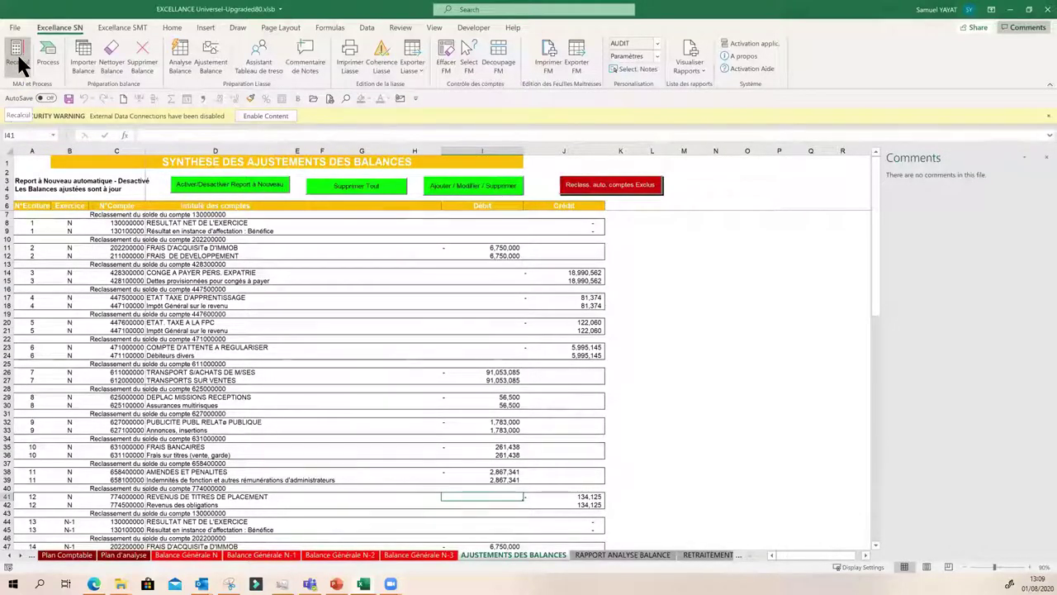
left_click(221, 555)
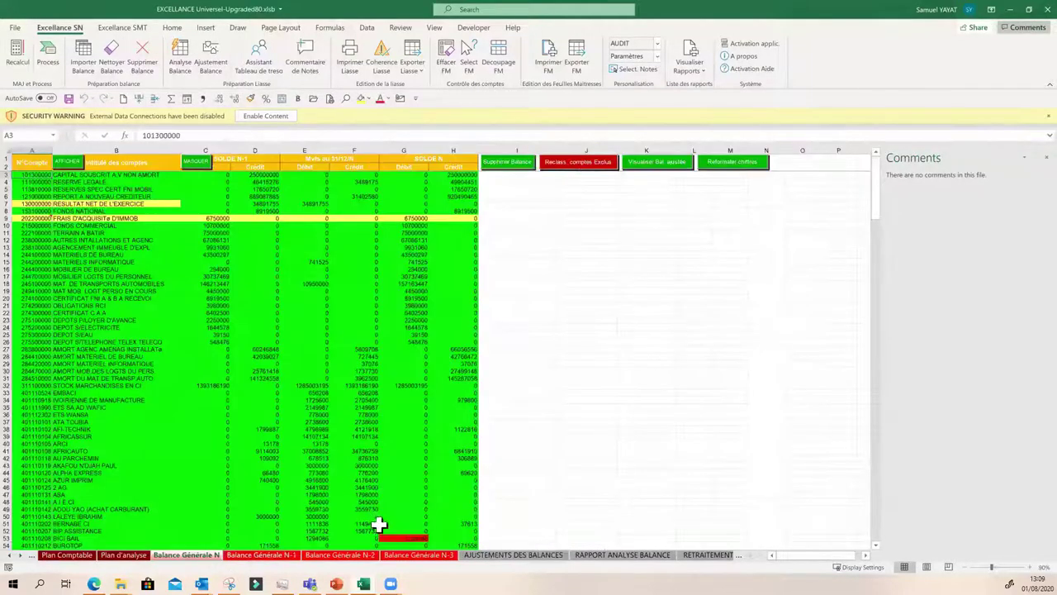
left_click(475, 558)
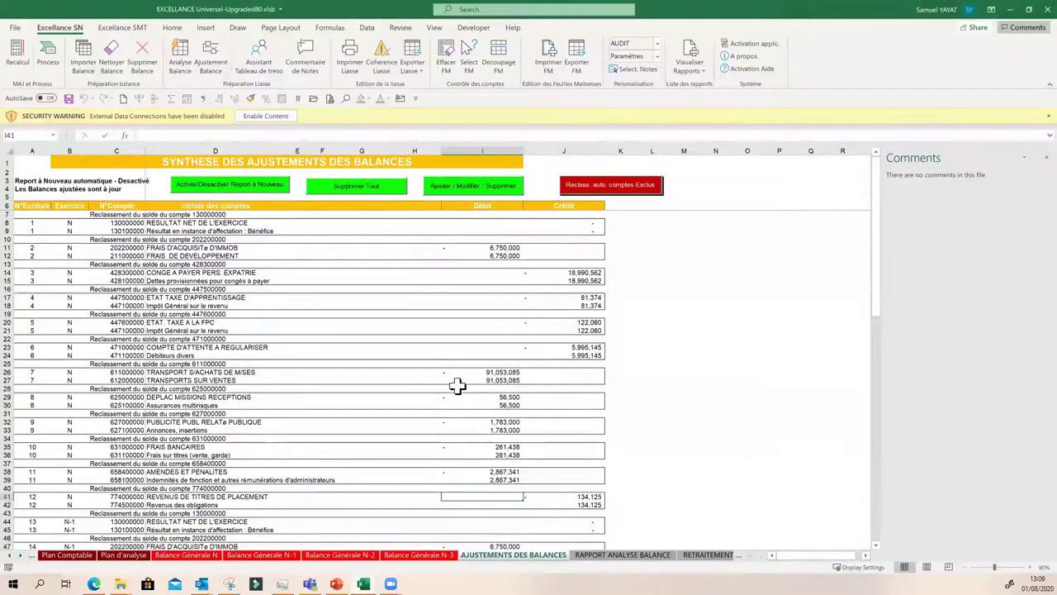
scroll(457, 385, "down", 14)
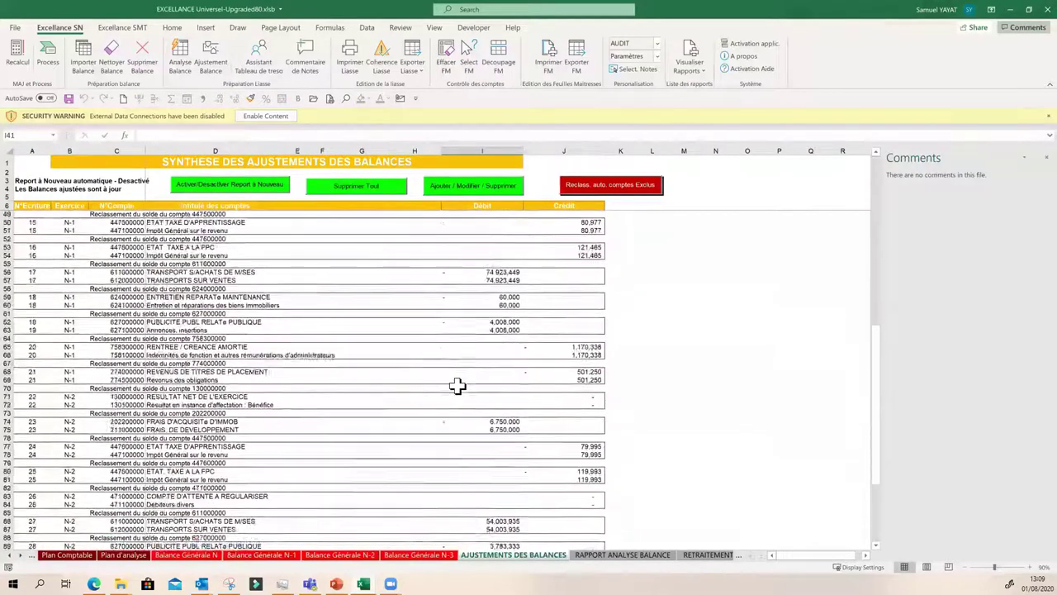
scroll(457, 385, "down", 2)
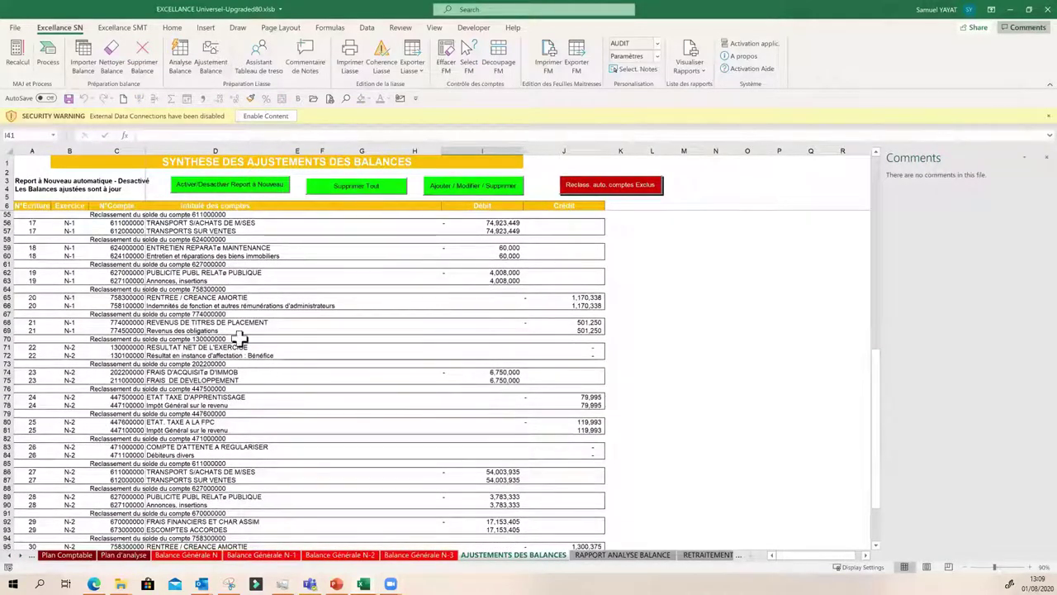
left_click(13, 65)
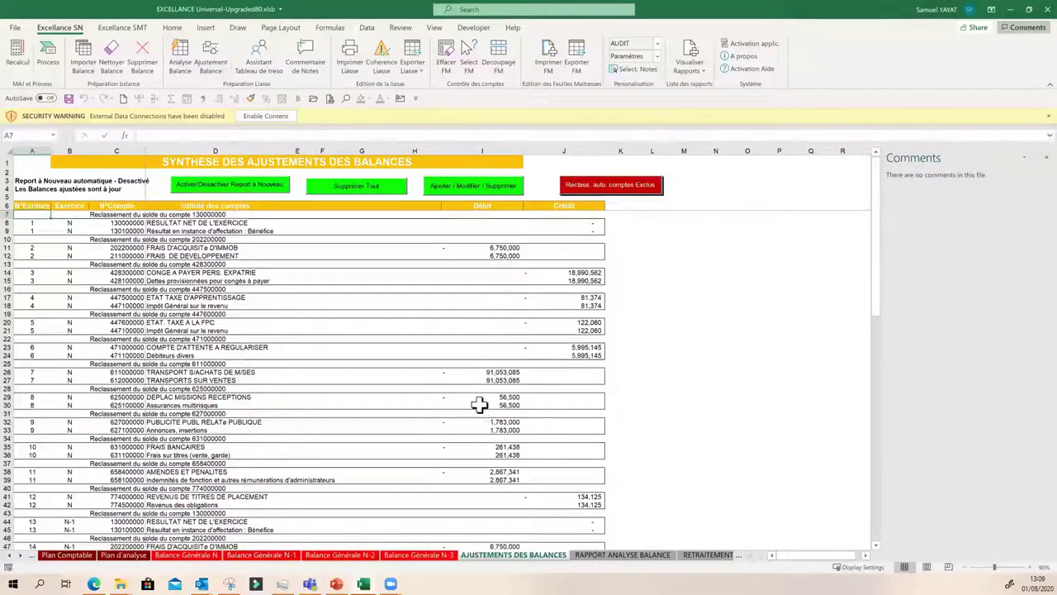
left_click(625, 447)
left_click(643, 473)
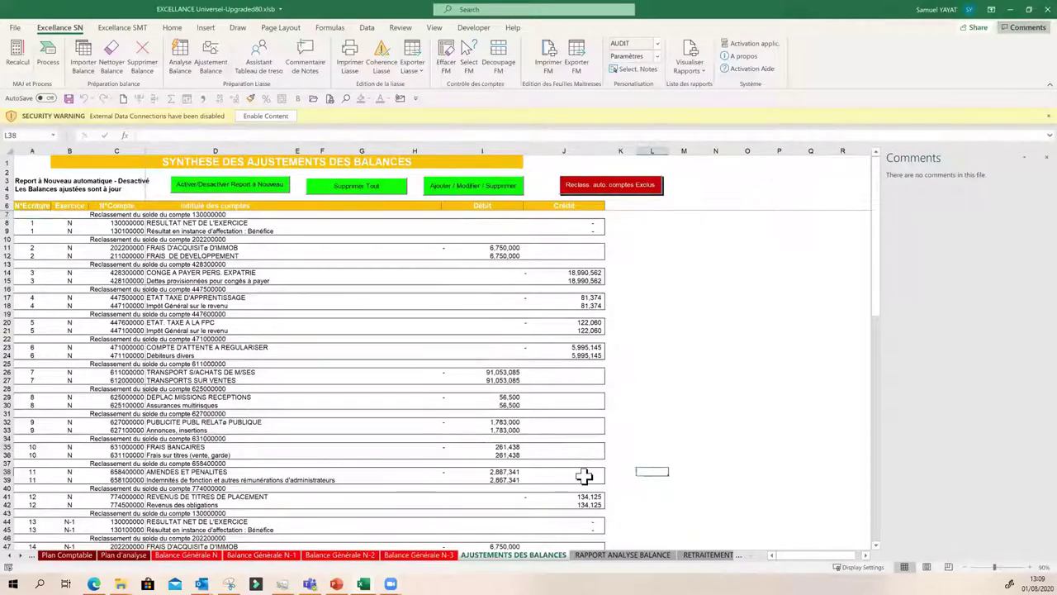
- Open the liasse coherence control summary and review its results, including the details of Contrôle 1 on the equilibrium of the balances
left_click(379, 62)
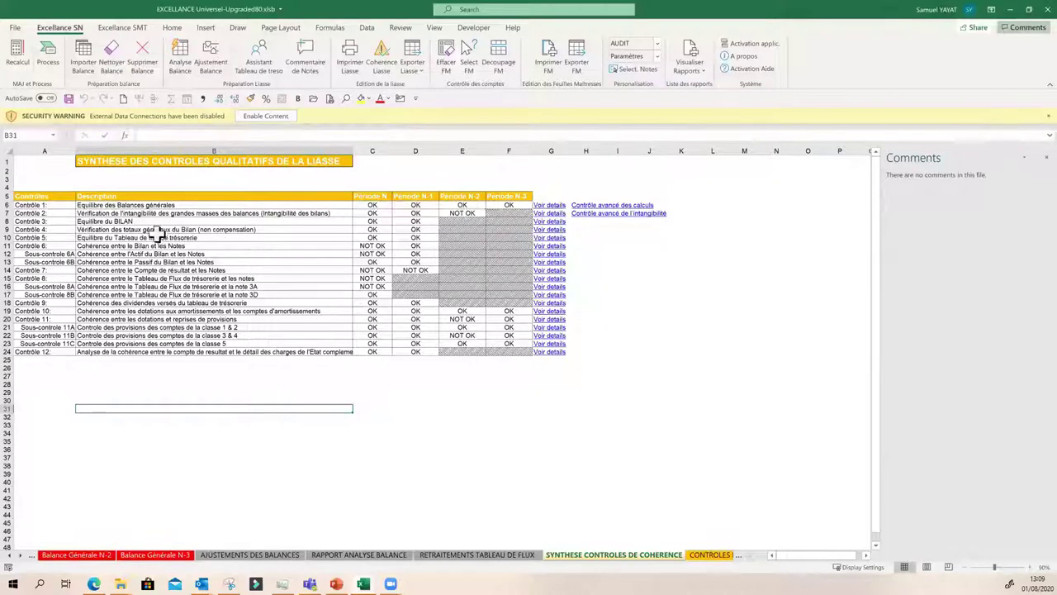
left_click_drag(373, 221, 409, 221)
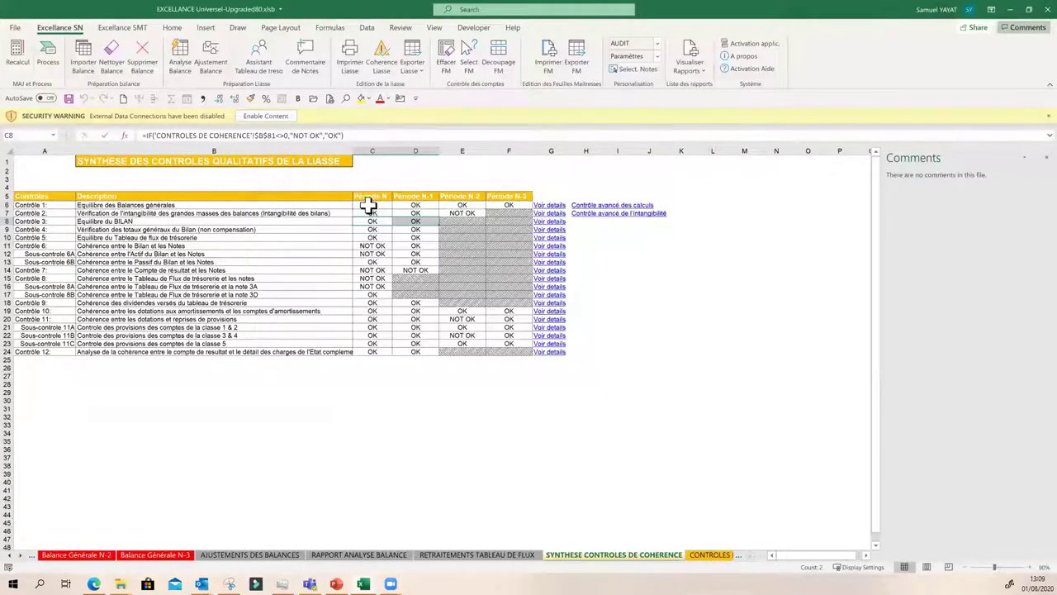
left_click(369, 205)
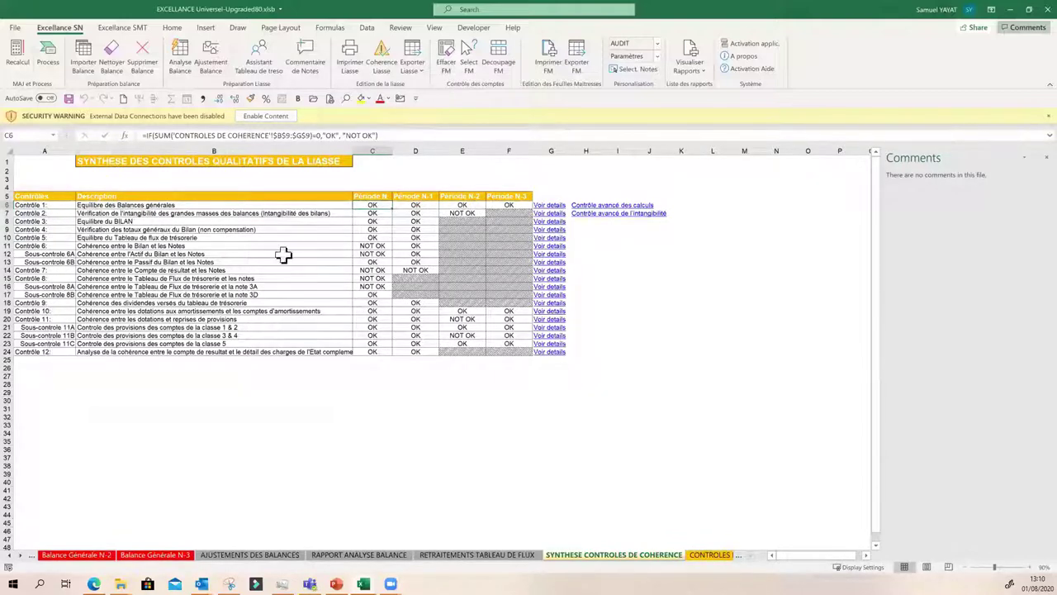
left_click(548, 207)
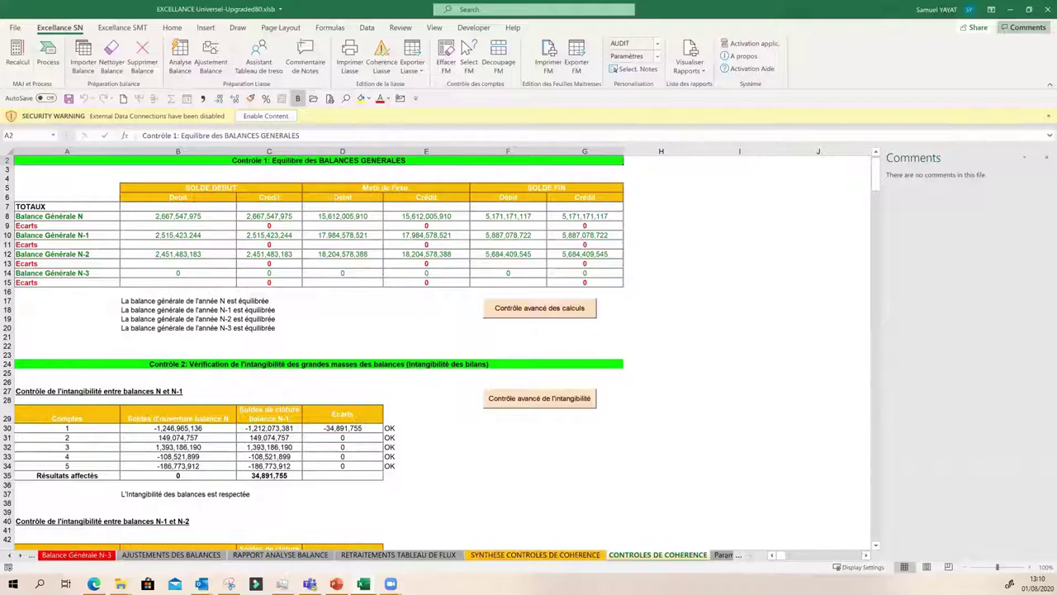
left_click(535, 554)
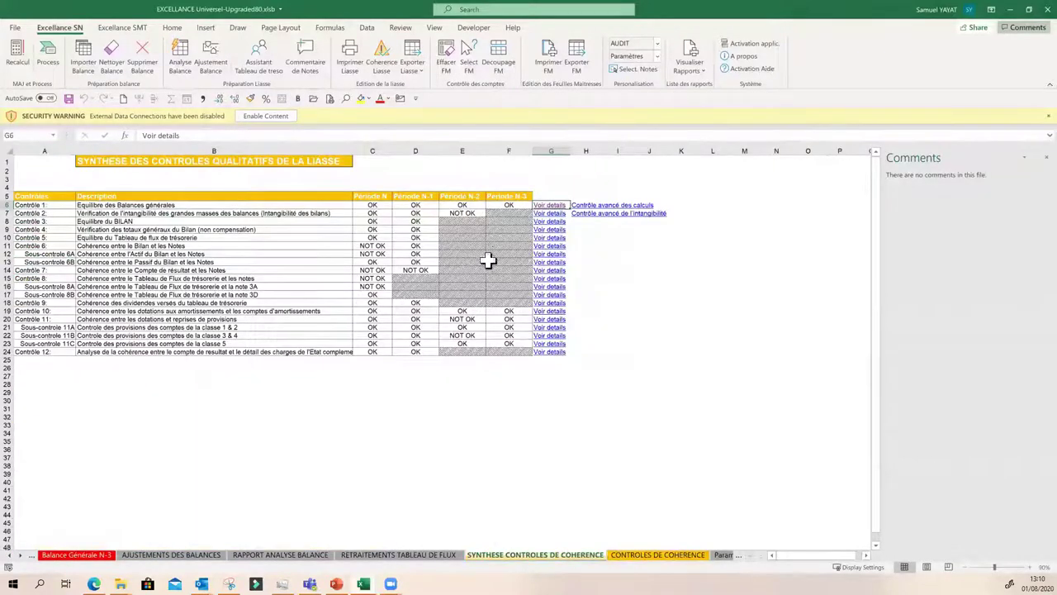
- Examine the details of Contrôle 2, comparing opening balances N with closing balances N-1 for account classes 1 to 5
left_click(544, 213)
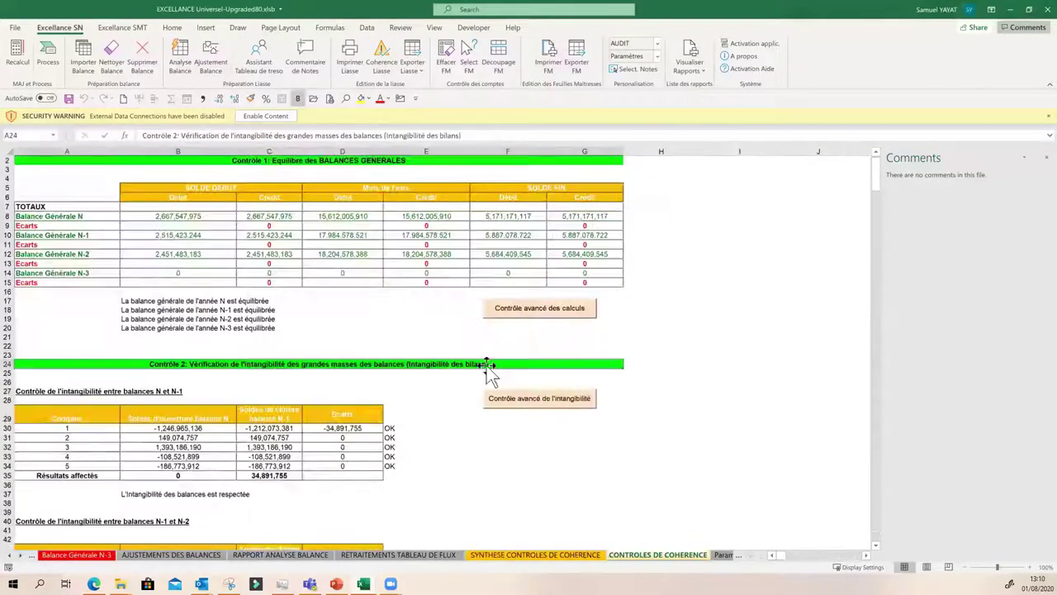
scroll(299, 419, "down", 3)
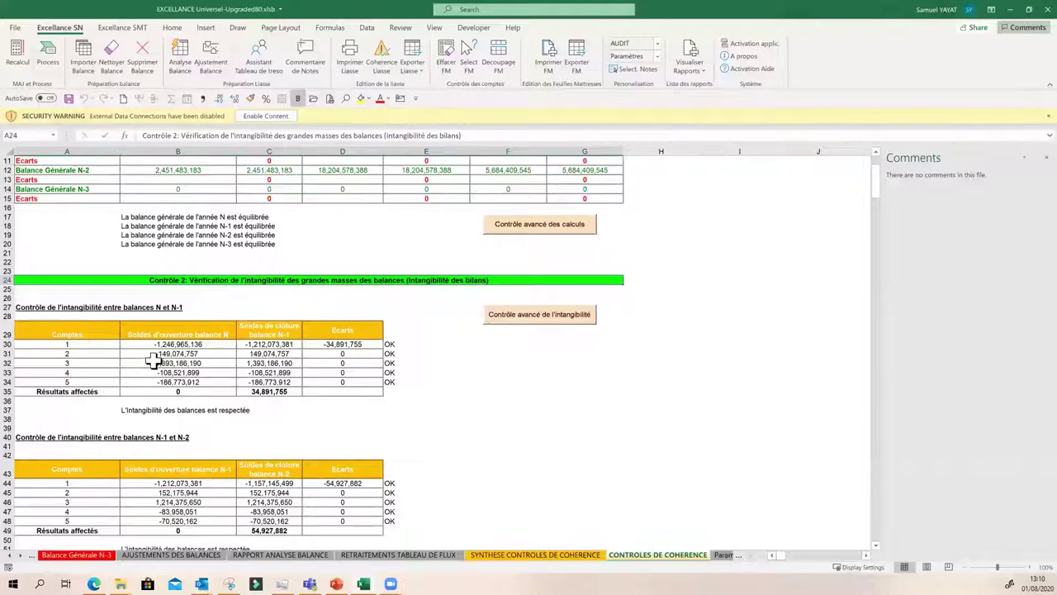
left_click(67, 355)
left_click(64, 363)
left_click(64, 375)
left_click(71, 381)
left_click(85, 373)
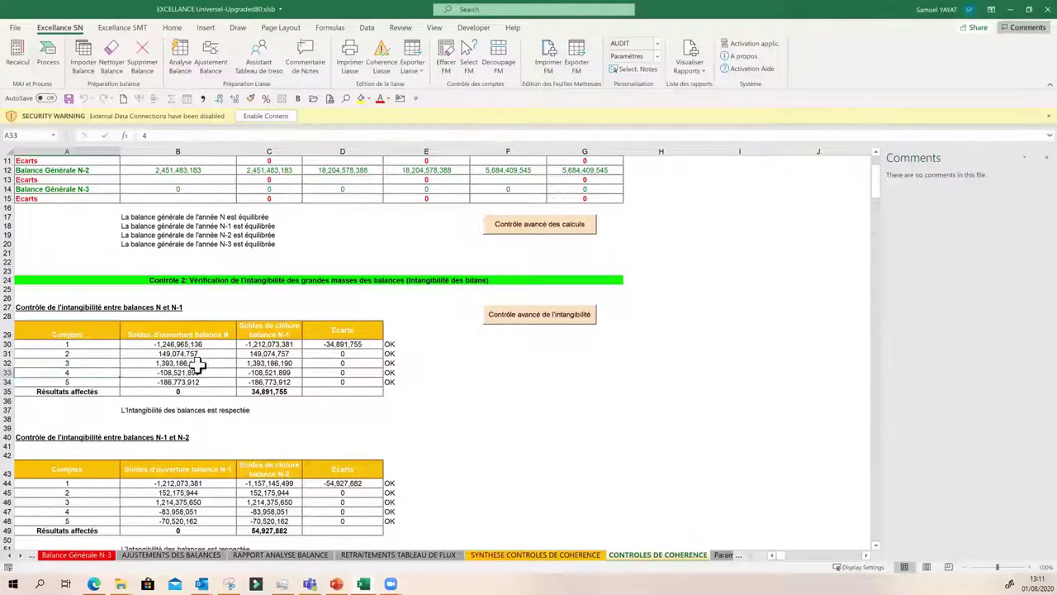
- Run the advanced intangibility control on the initial balances, using option 1 to compare N with N-1
left_click(544, 315)
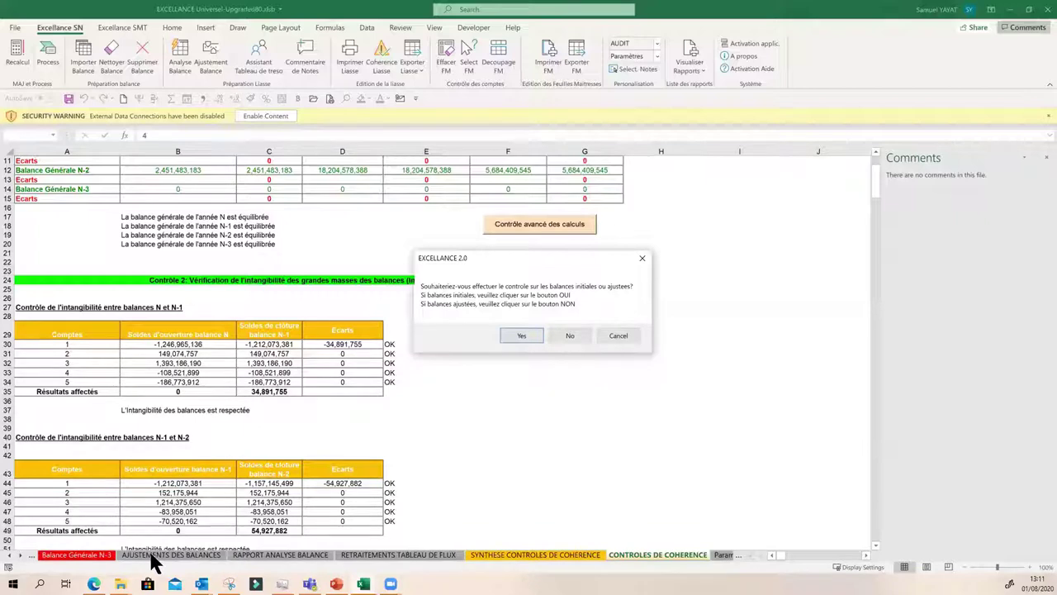
left_click(520, 336)
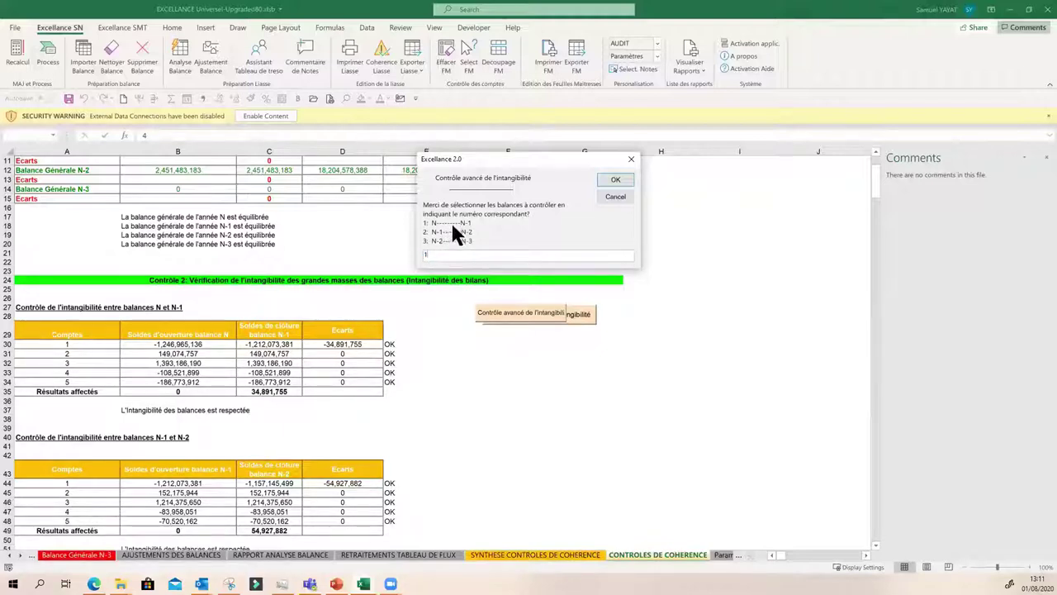
left_click(605, 180)
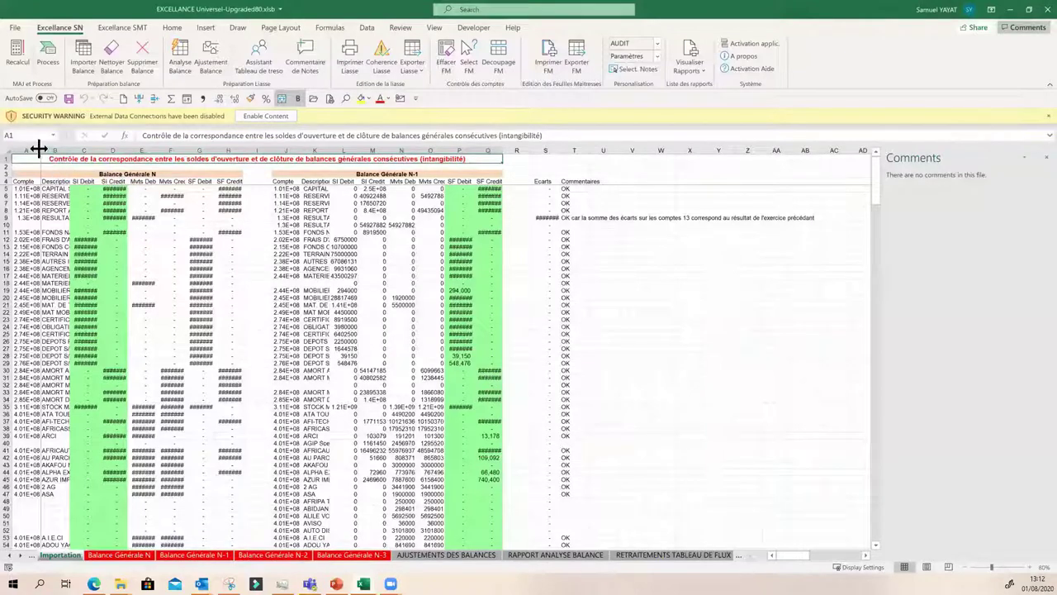
- Auto-fit the account number columns A and J of the intangibility control report, and select the Balance Générale N heading
double_click(40, 149)
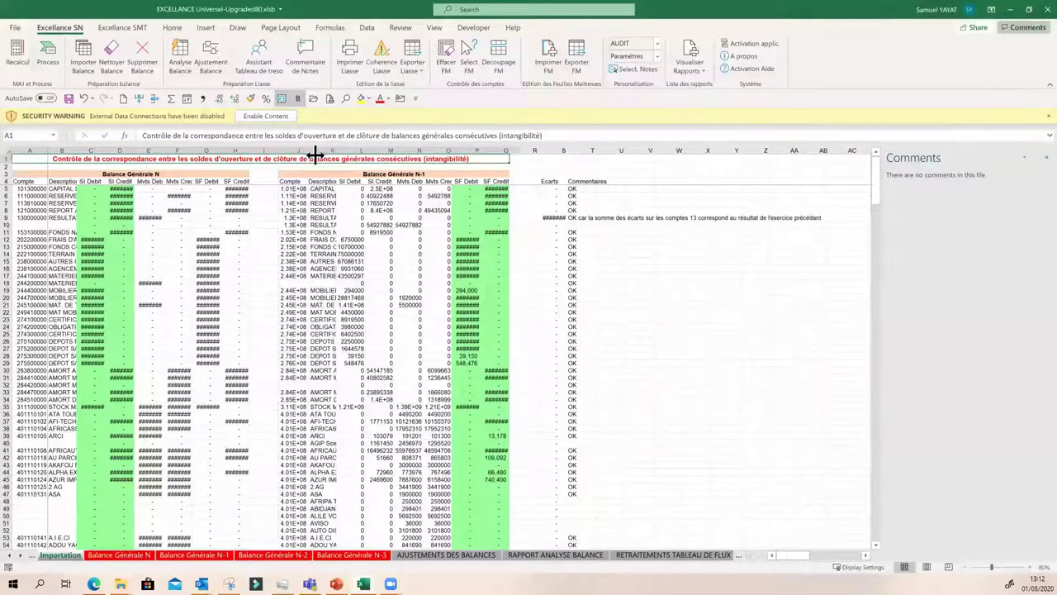
double_click(305, 150)
left_click(128, 175)
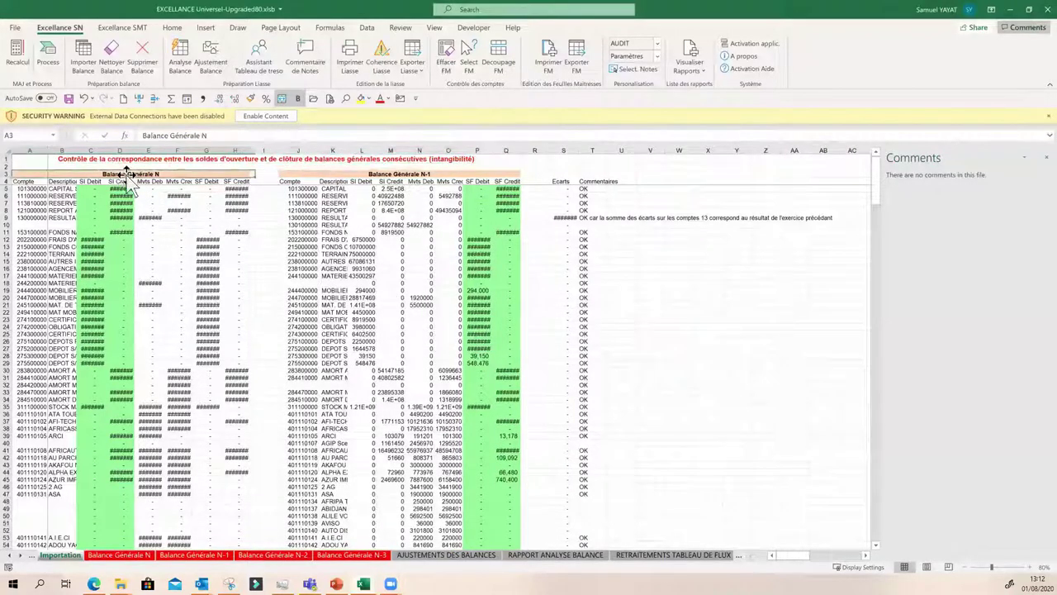
- Auto-fit columns C to H of the Balance Générale N block so their amounts display in full
left_click(379, 174)
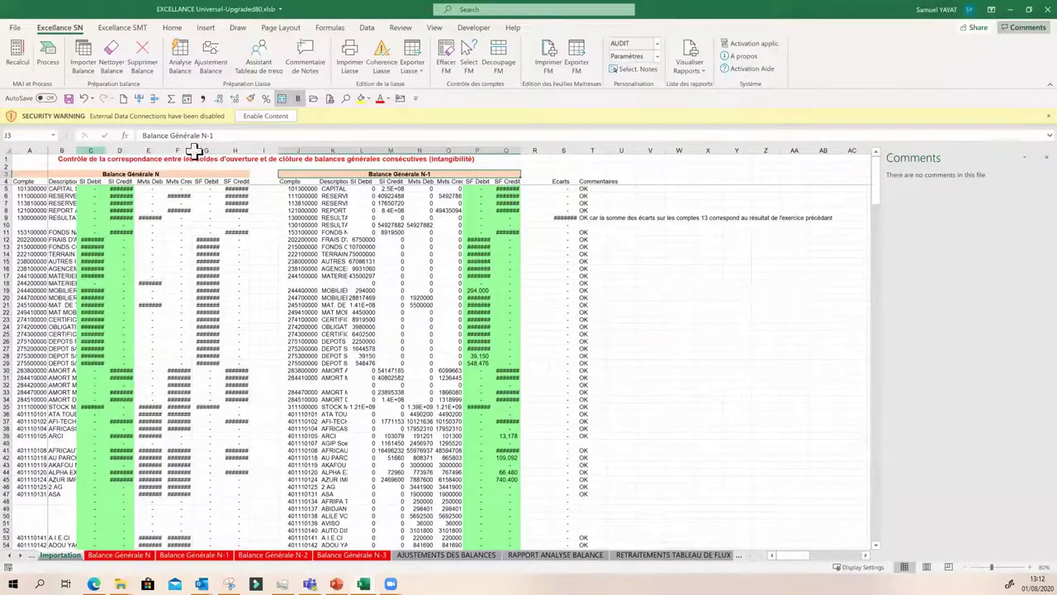
left_click_drag(92, 147, 244, 148)
double_click(250, 150)
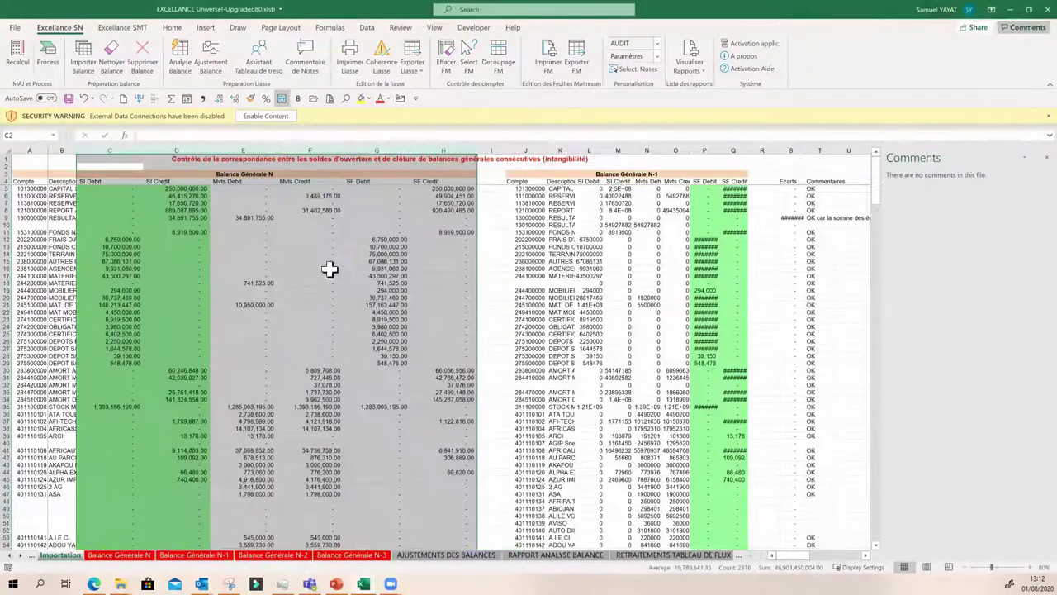
left_click(376, 246)
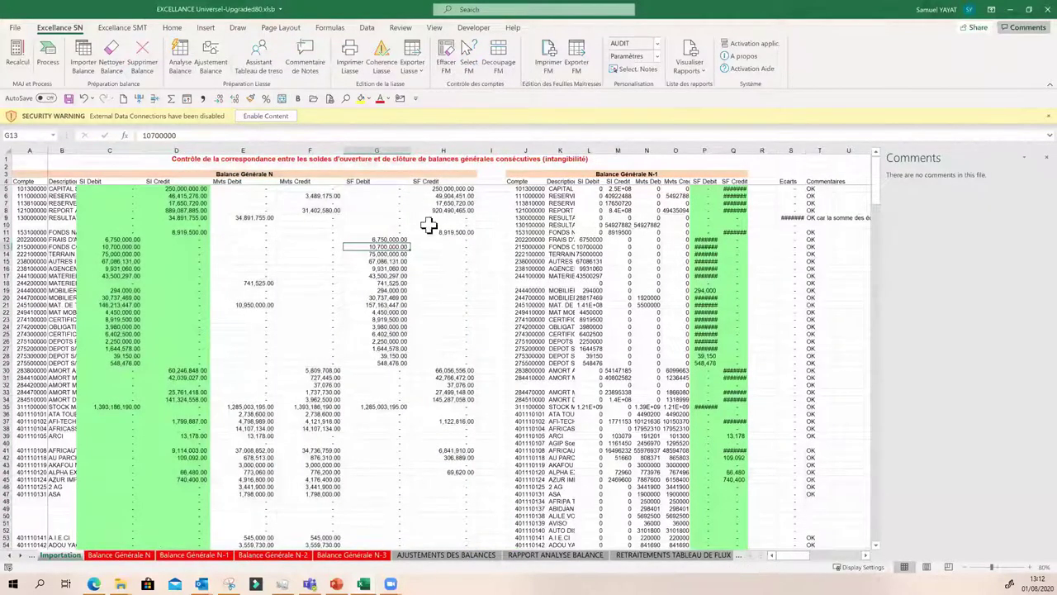
left_click_drag(431, 146, 266, 151)
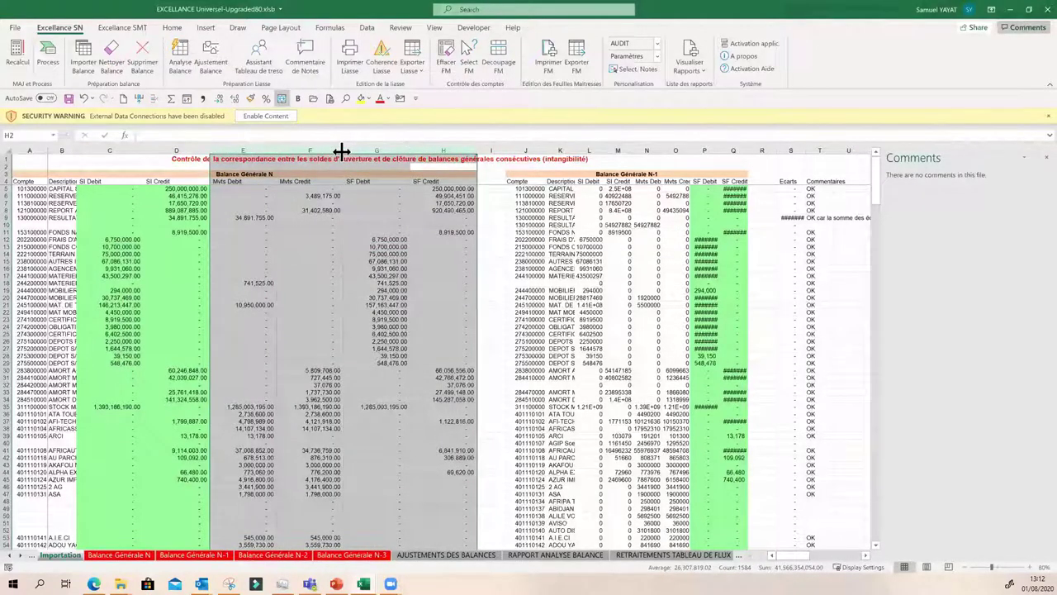
left_click(561, 313)
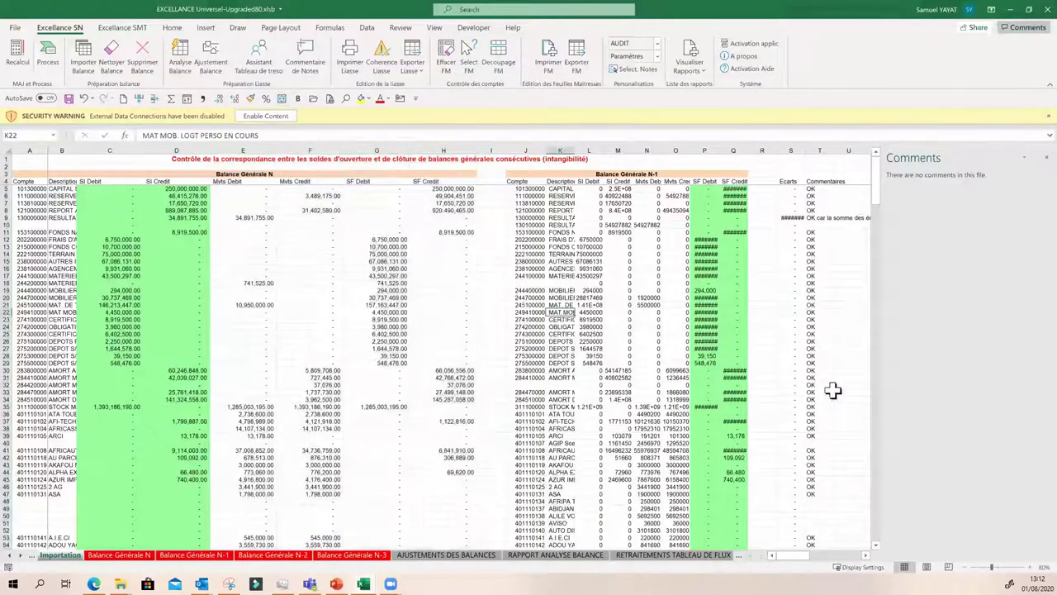
- Close the Comments pane to give the intangibility control report more room
left_click(1045, 155)
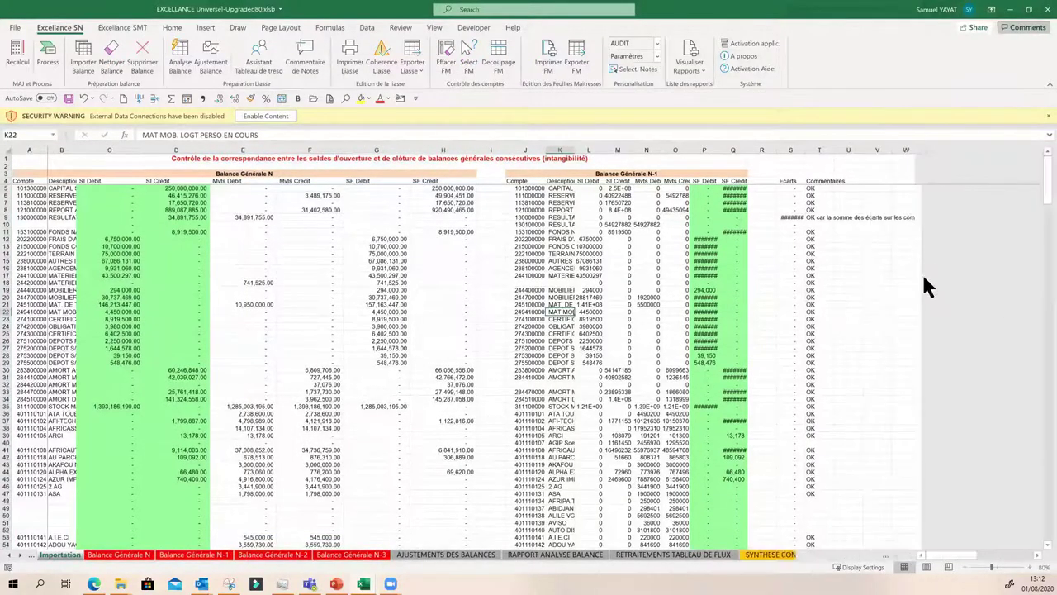
scroll(342, 283, "down", 1)
scroll(213, 267, "up", 1)
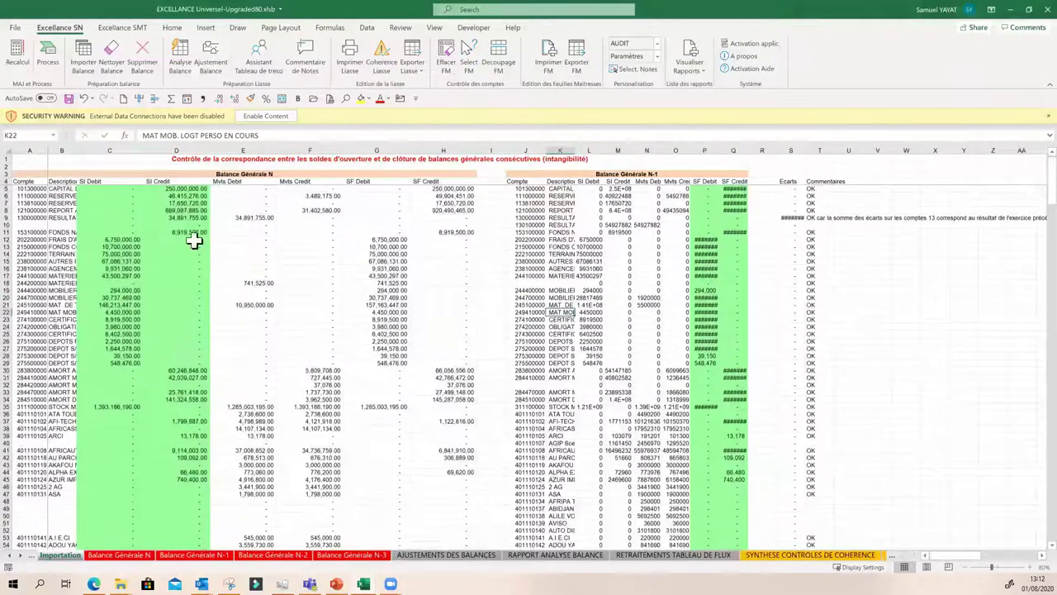
- Examine the Ecarts and Commentaires columns comparing Balance Générale N with N-1, from the first accounts down to the start of class 6
left_click(222, 175)
left_click(581, 174)
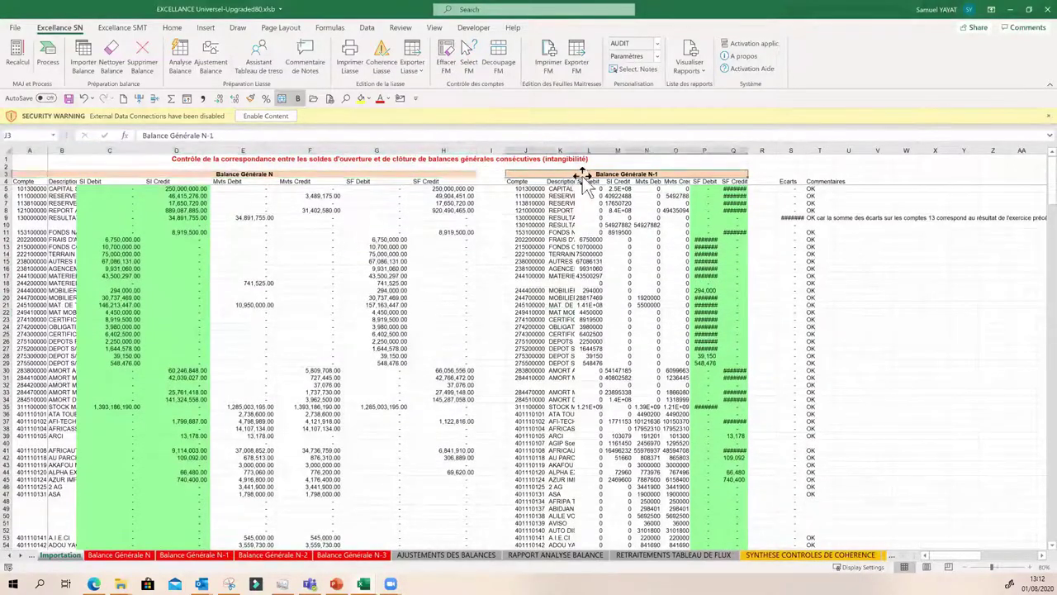
left_click(810, 203)
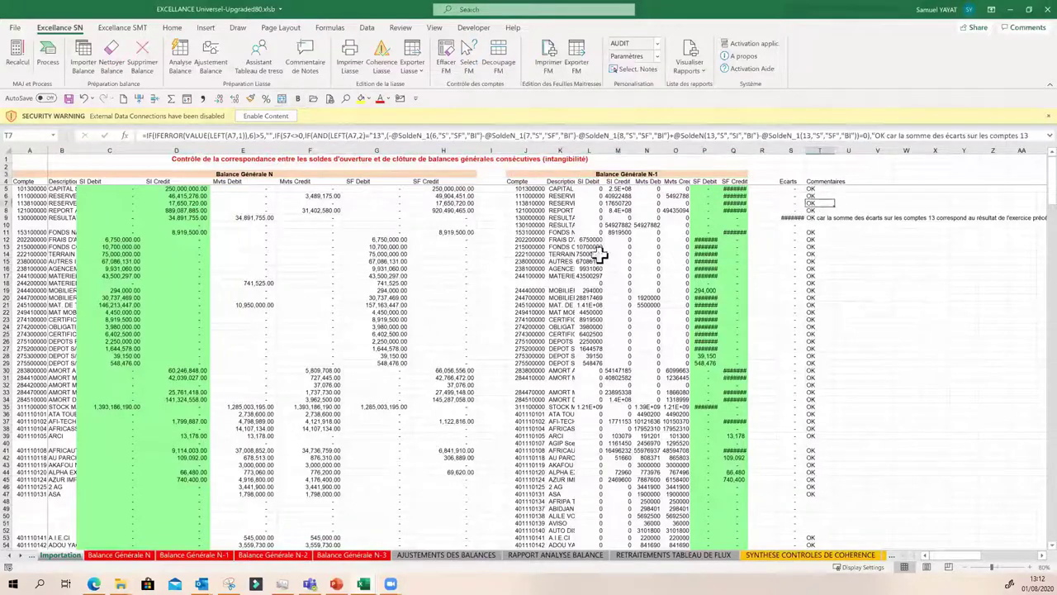
scroll(828, 372, "down", 11)
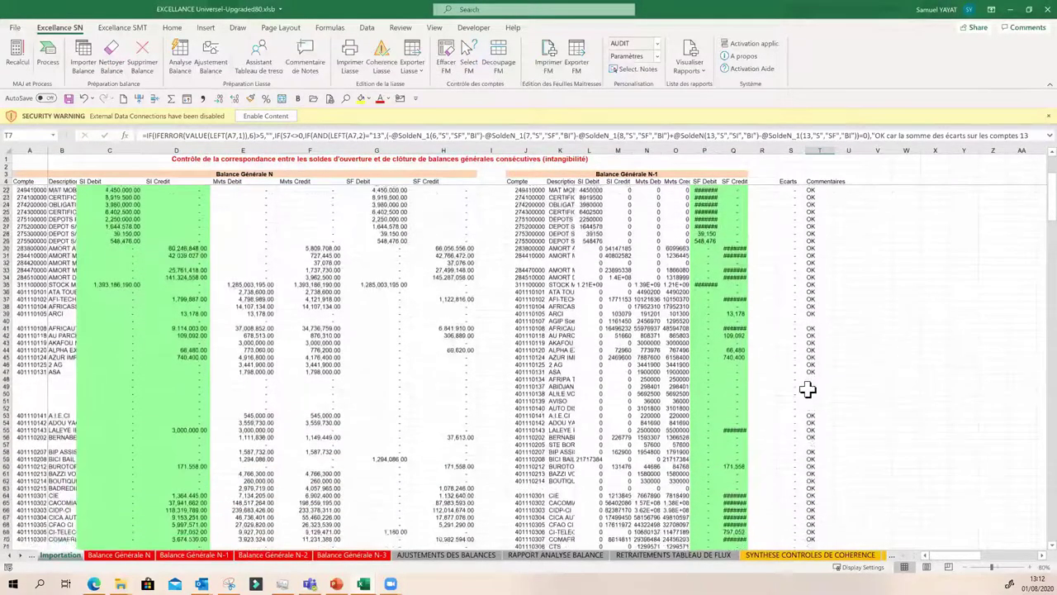
scroll(808, 390, "down", 13)
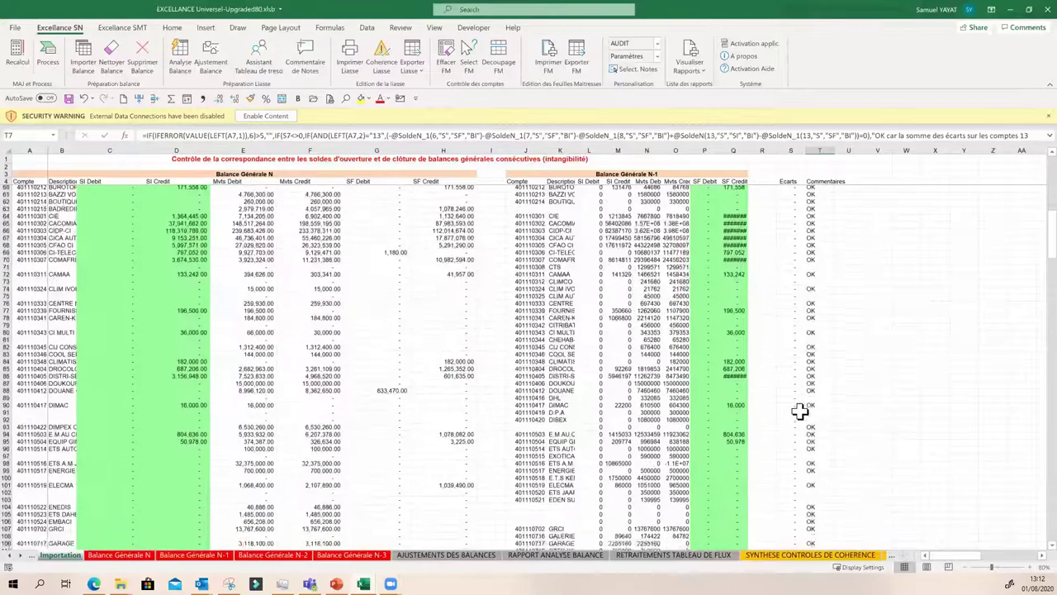
scroll(799, 410, "down", 18)
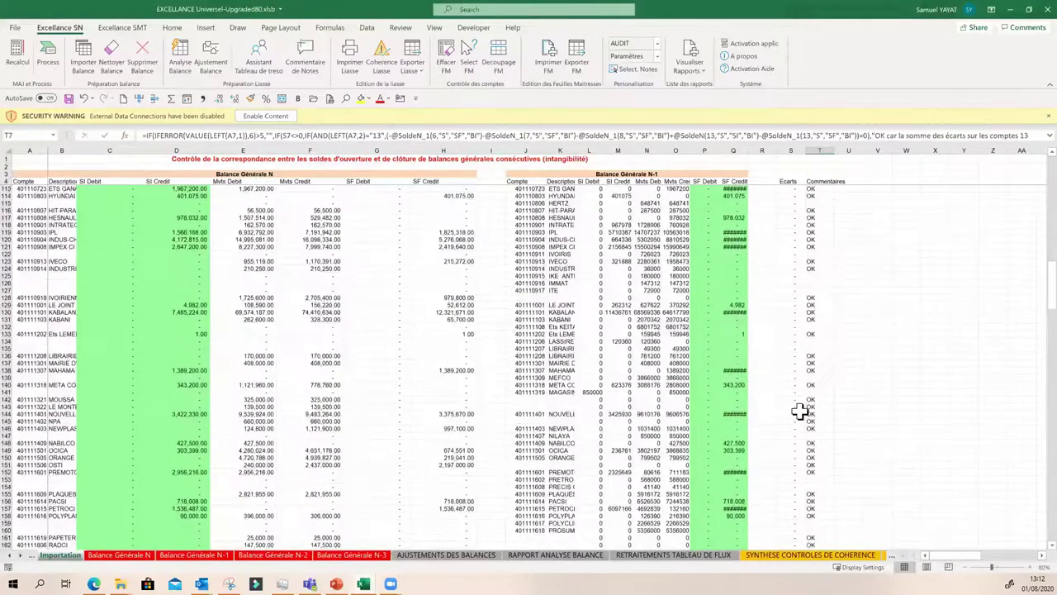
scroll(797, 412, "down", 20)
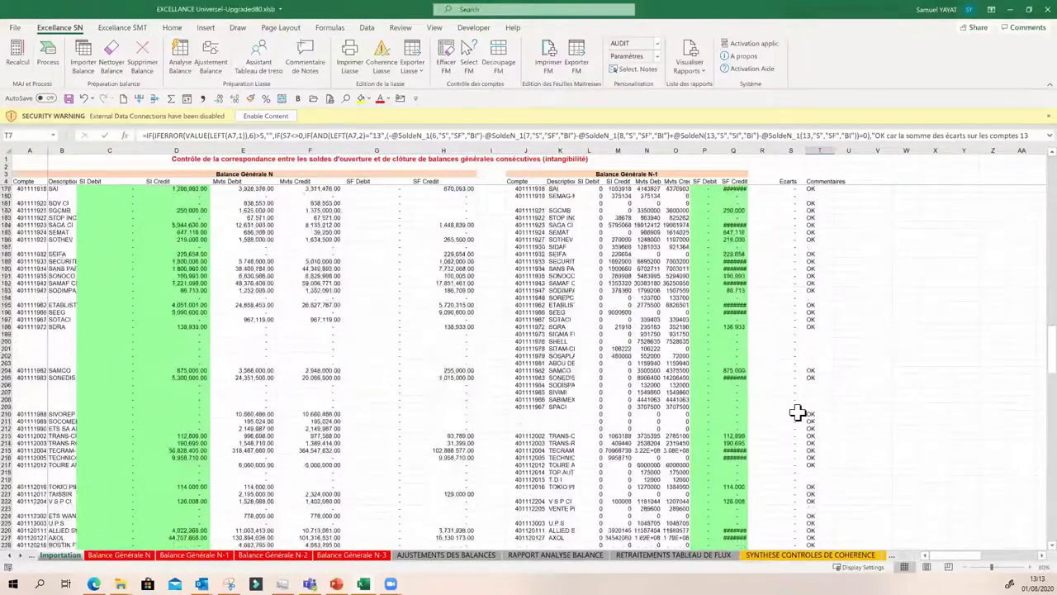
scroll(797, 412, "down", 20)
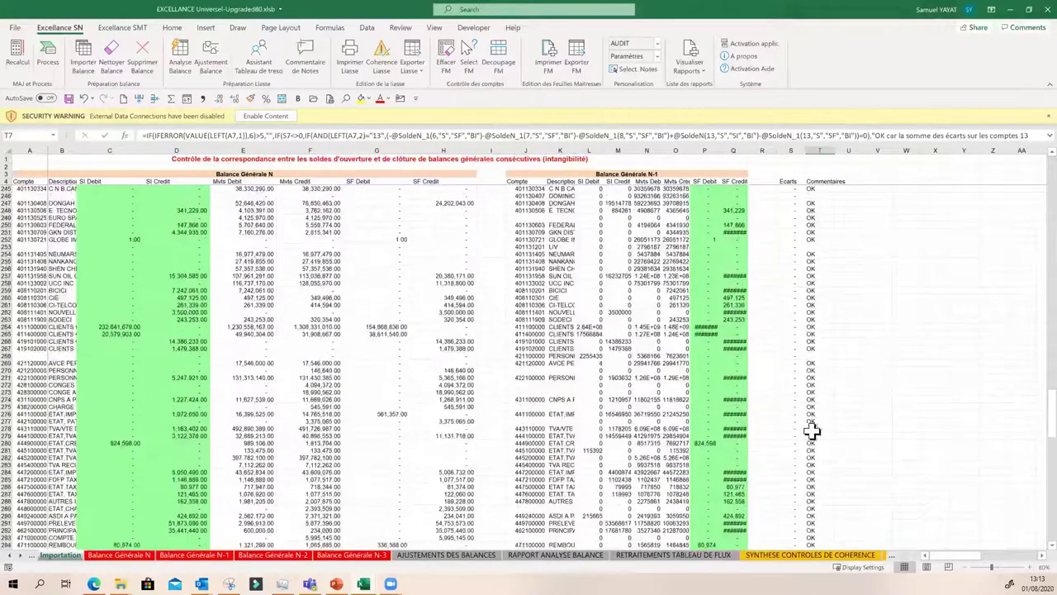
scroll(792, 444, "down", 2)
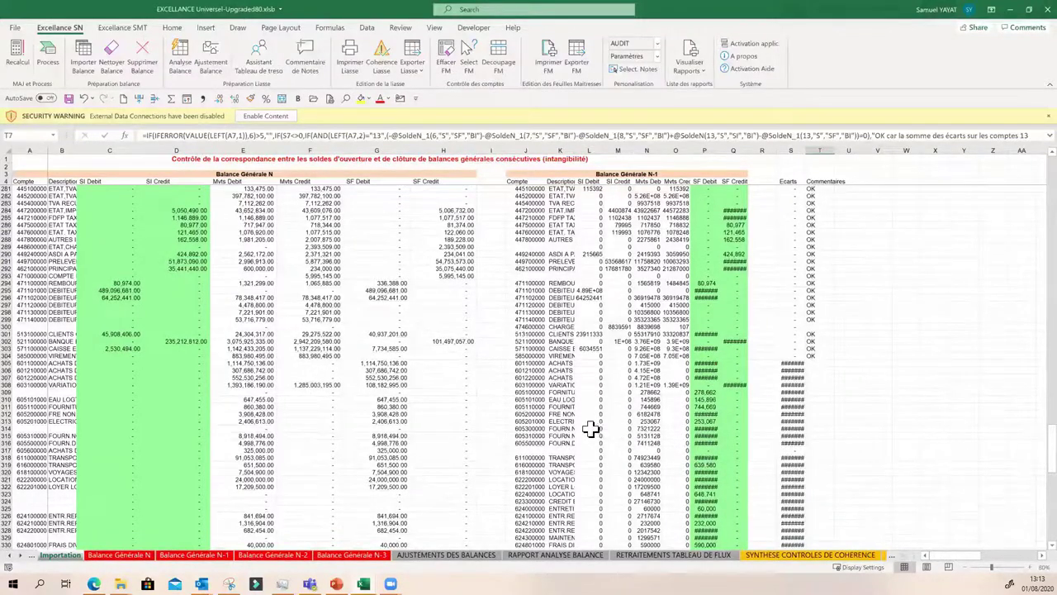
scroll(592, 428, "up", 7)
scroll(592, 428, "up", 8)
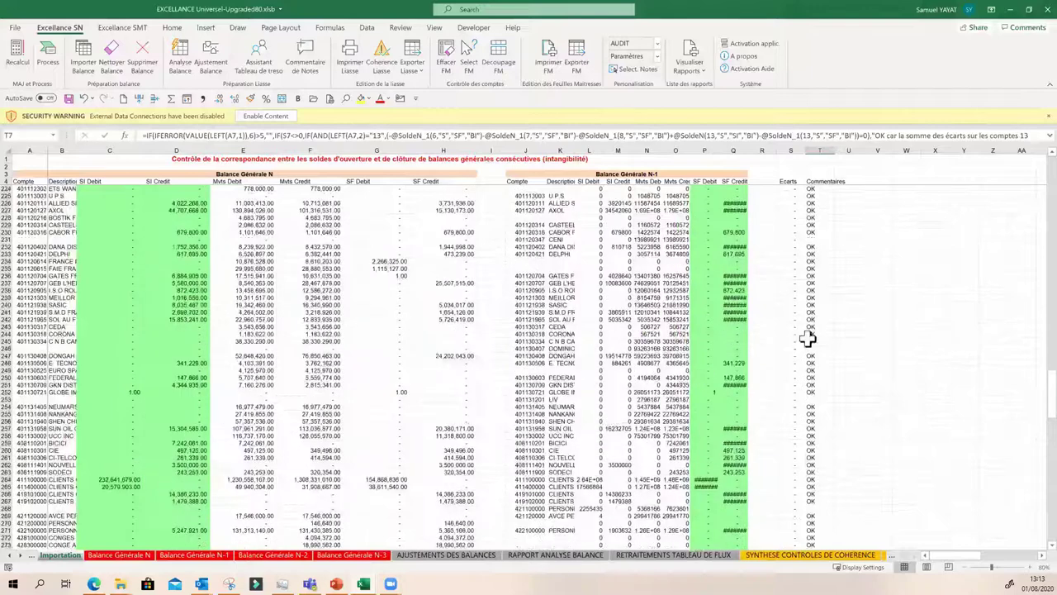
scroll(840, 330, "up", 19)
scroll(840, 331, "up", 20)
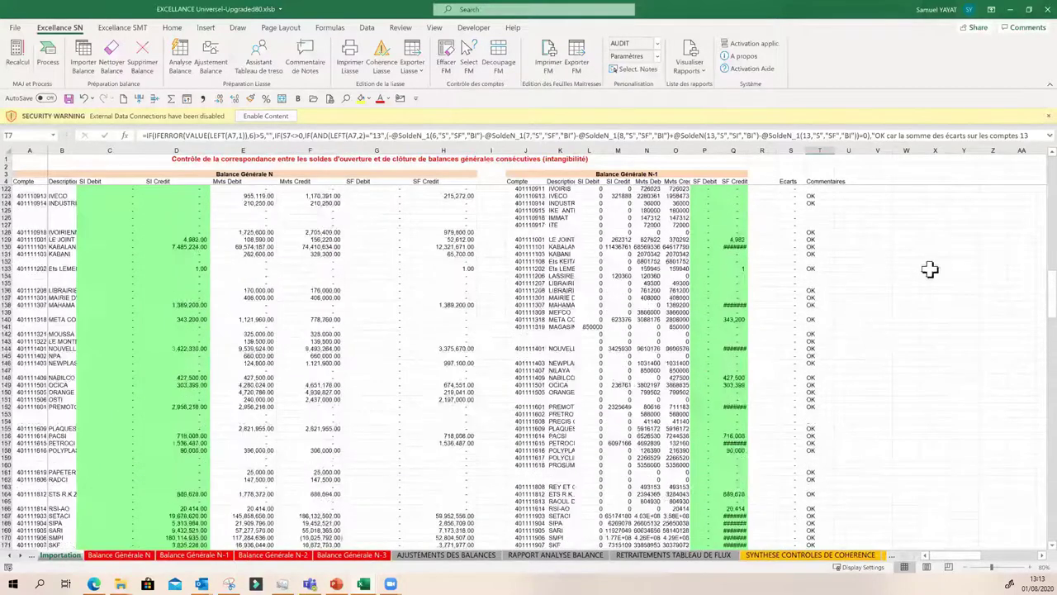
scroll(1024, 171, "up", 20)
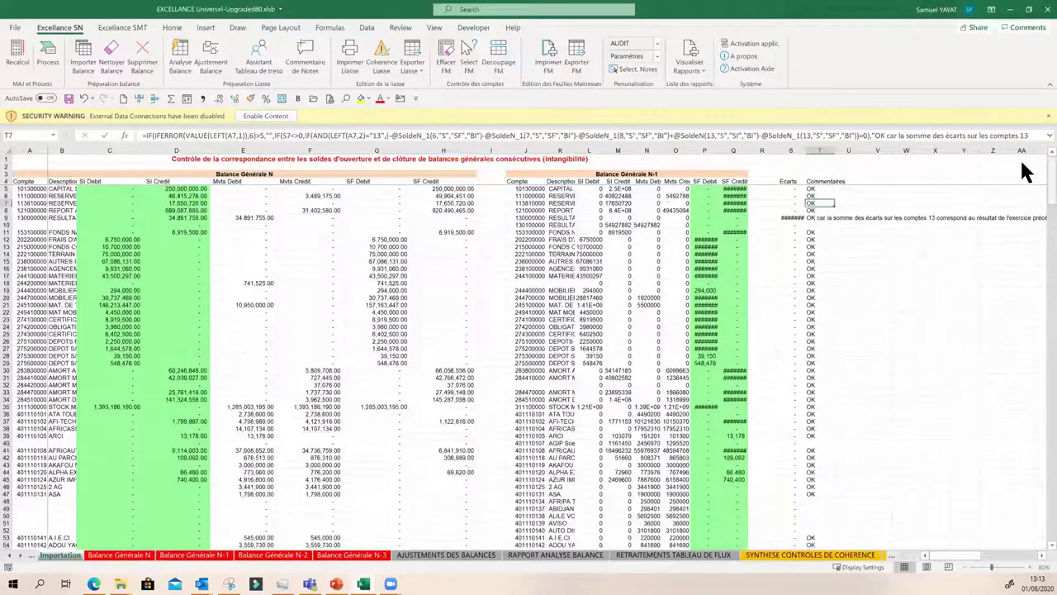
- Widen the Ecarts column S to show its full amounts, and review the comment on the class 13 result account in row 9
left_click(792, 217)
left_click_drag(805, 147, 823, 147)
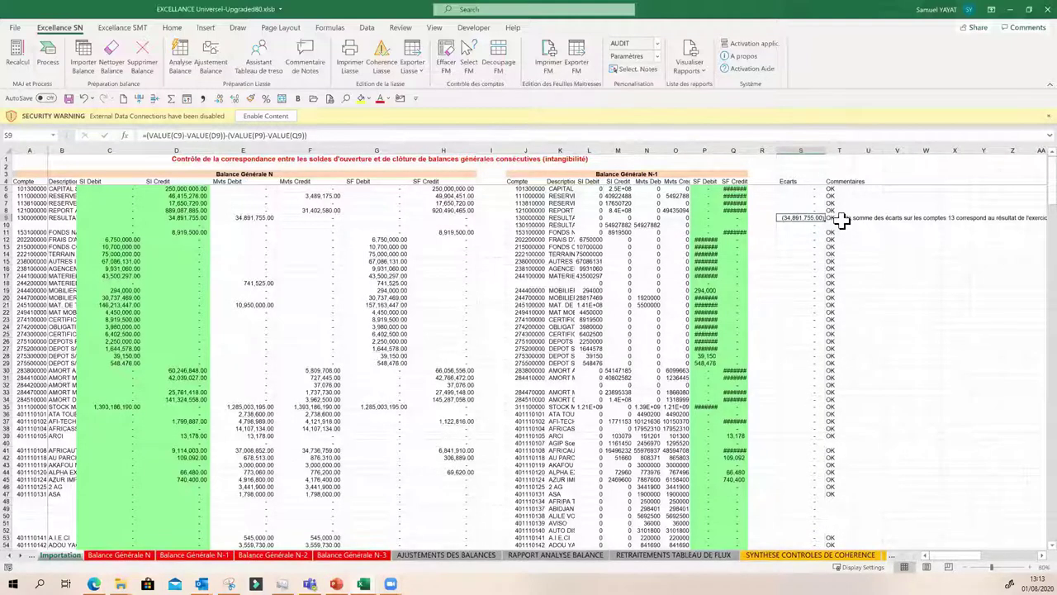
left_click(839, 218)
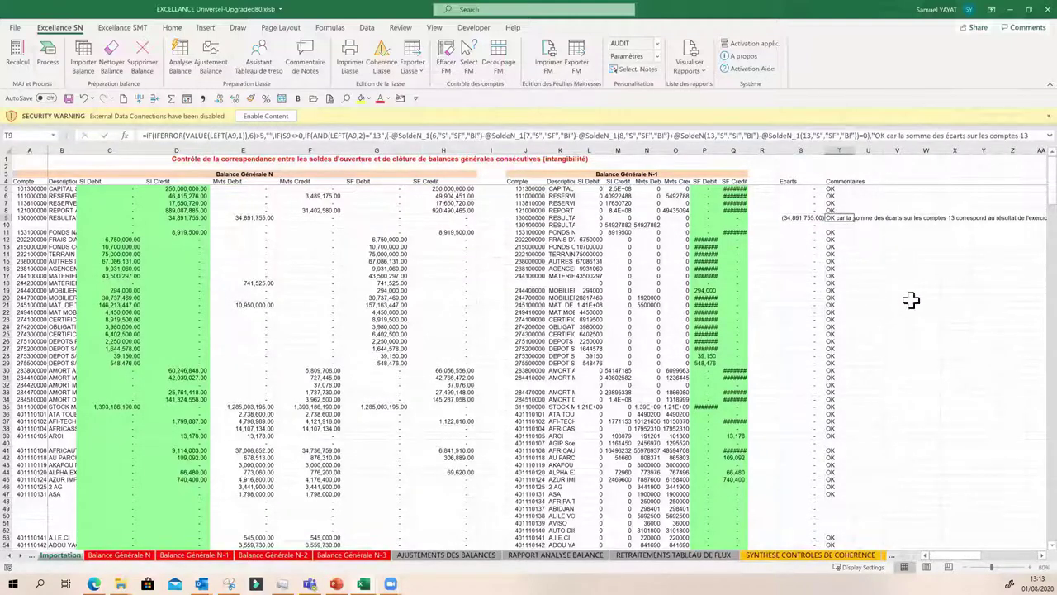
mouse_move(959, 556)
left_mouse_down()
mouse_move(997, 557)
mouse_move(953, 558)
left_mouse_up()
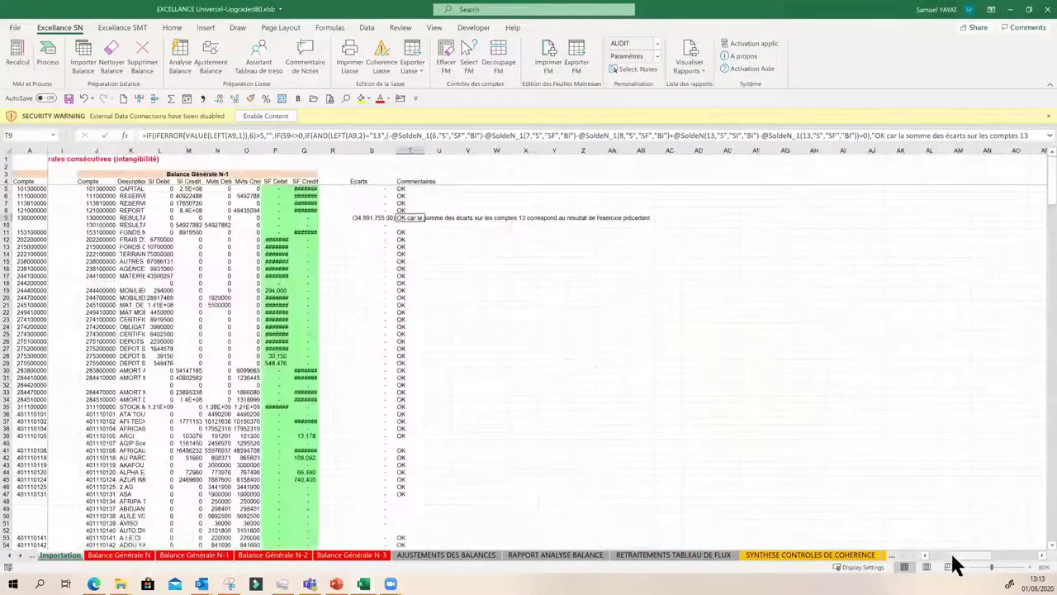
left_click(417, 238)
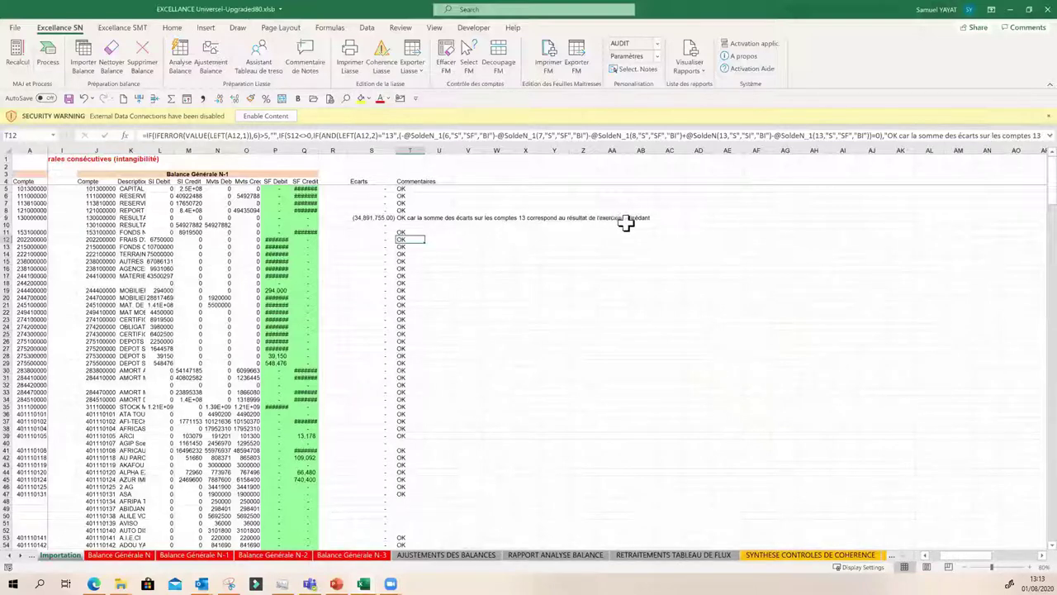
- Examine the comment on the row 9 variance and compare the N opening balances with the N-1 closing balances
left_click(413, 219)
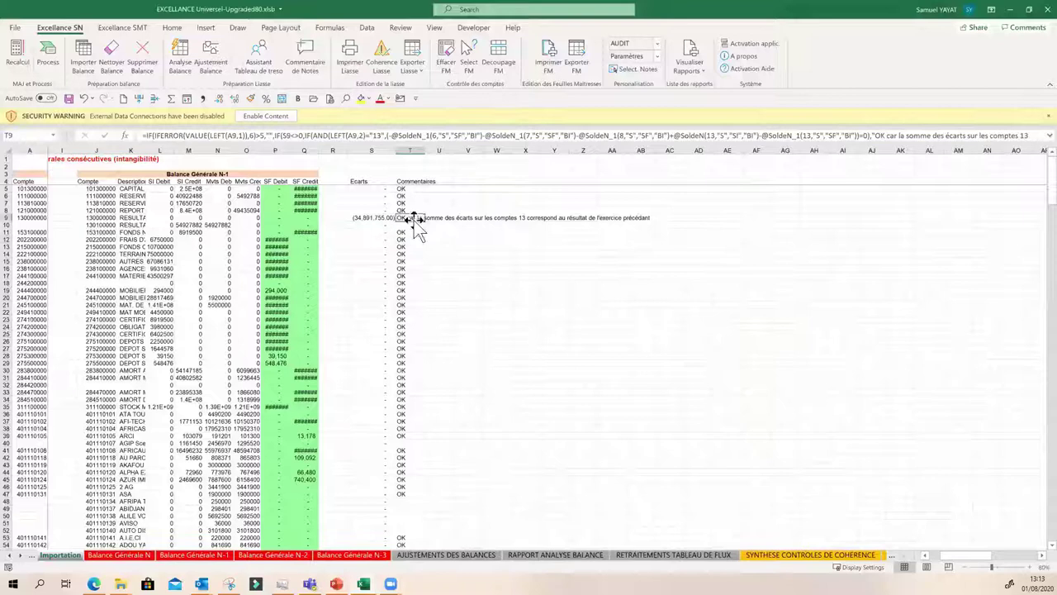
scroll(974, 555, "left", 5)
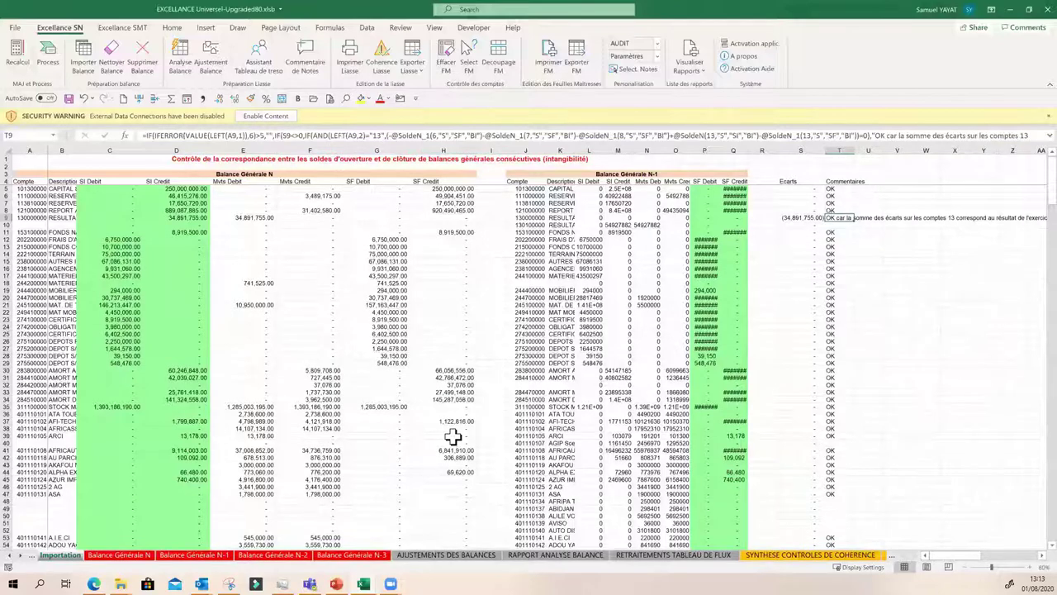
scroll(484, 467, "down", 9)
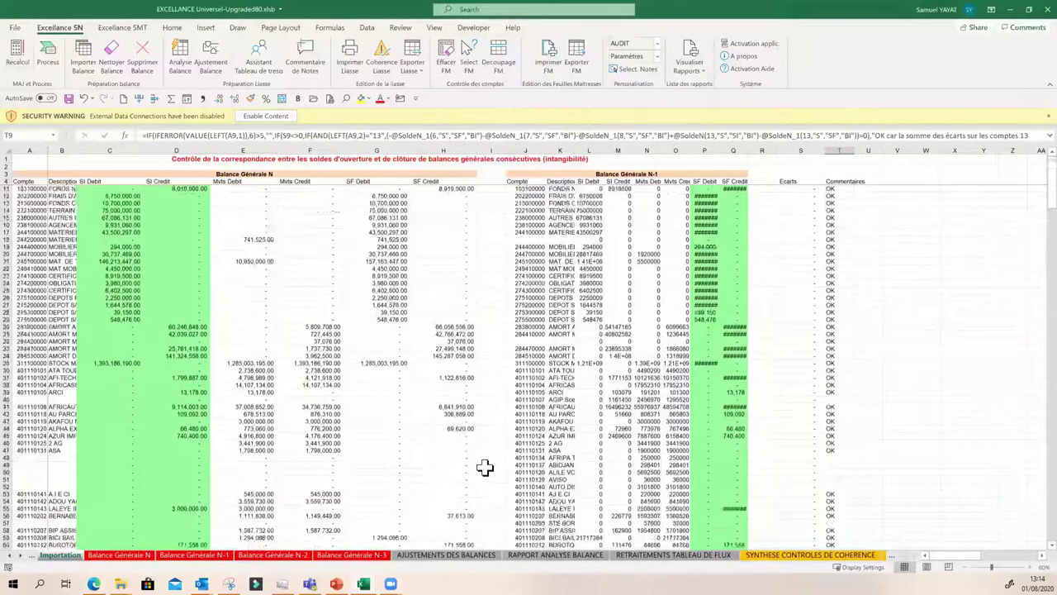
scroll(484, 467, "up", 9)
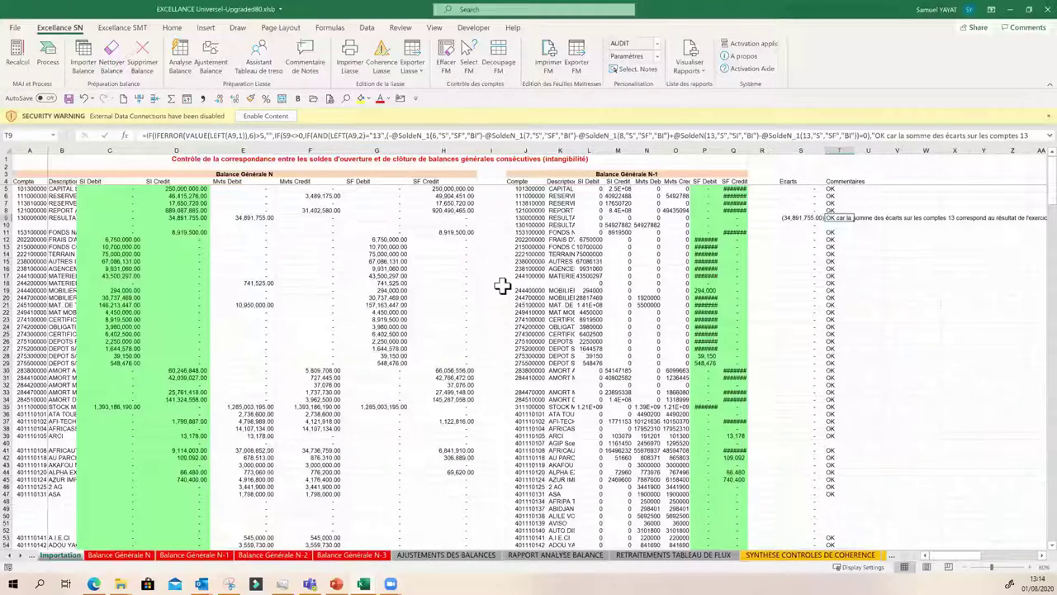
left_click(493, 319)
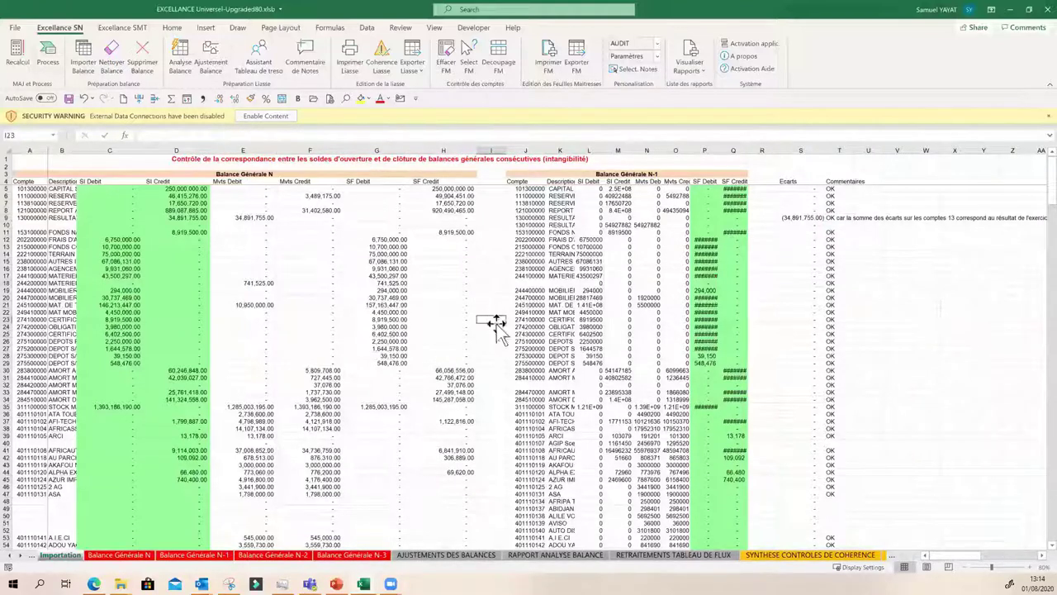
- Consult the coherence control summary and read the note on the FRAIS D'ACQUISIT D'IMMOB account in the Balance Générale N-2 sheet
left_click(388, 63)
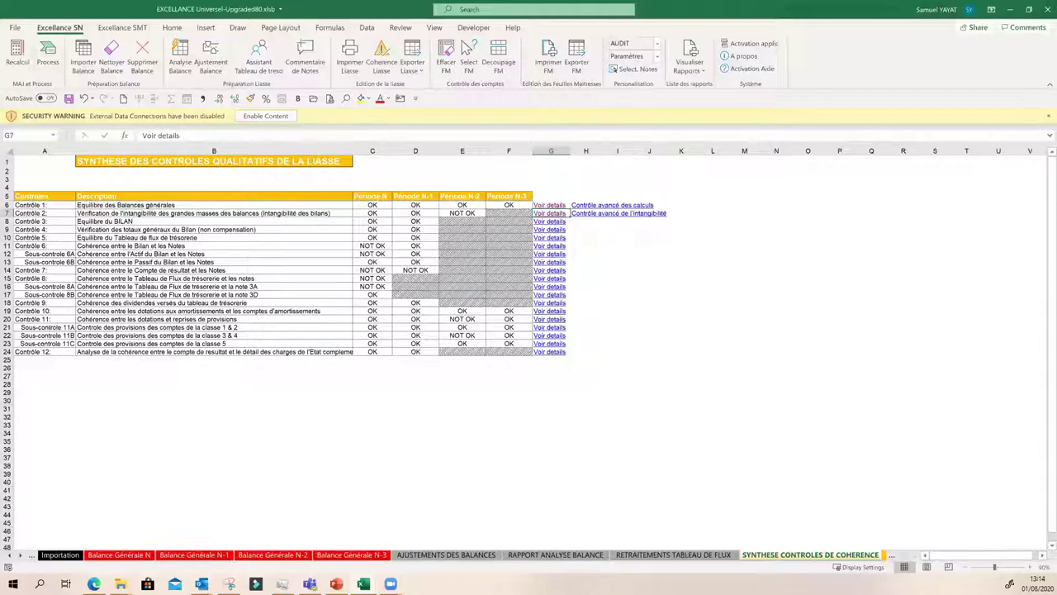
left_click(281, 559)
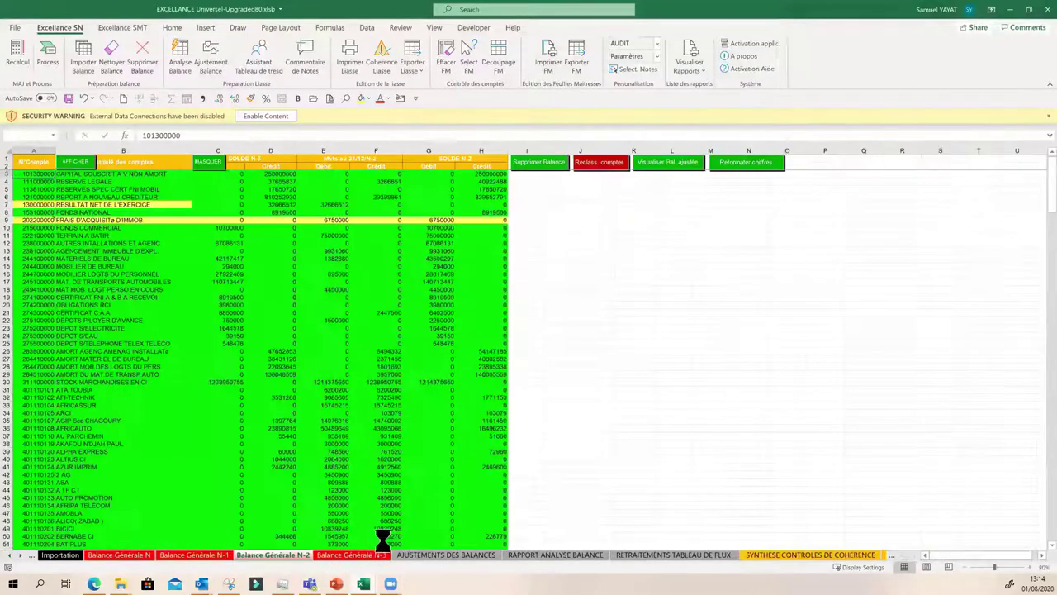
left_click(562, 311)
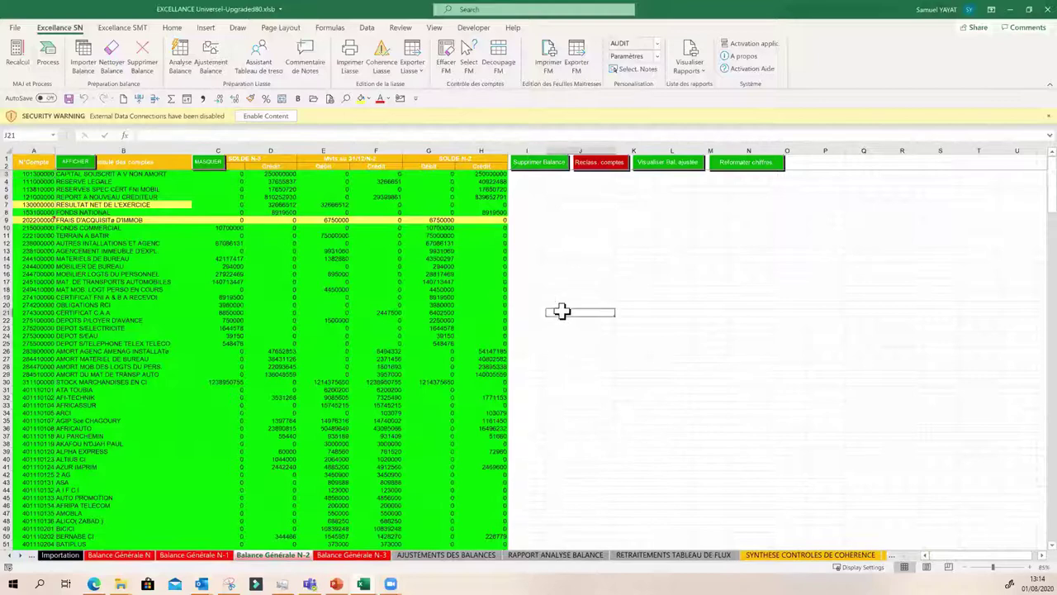
mouse_move(41, 220)
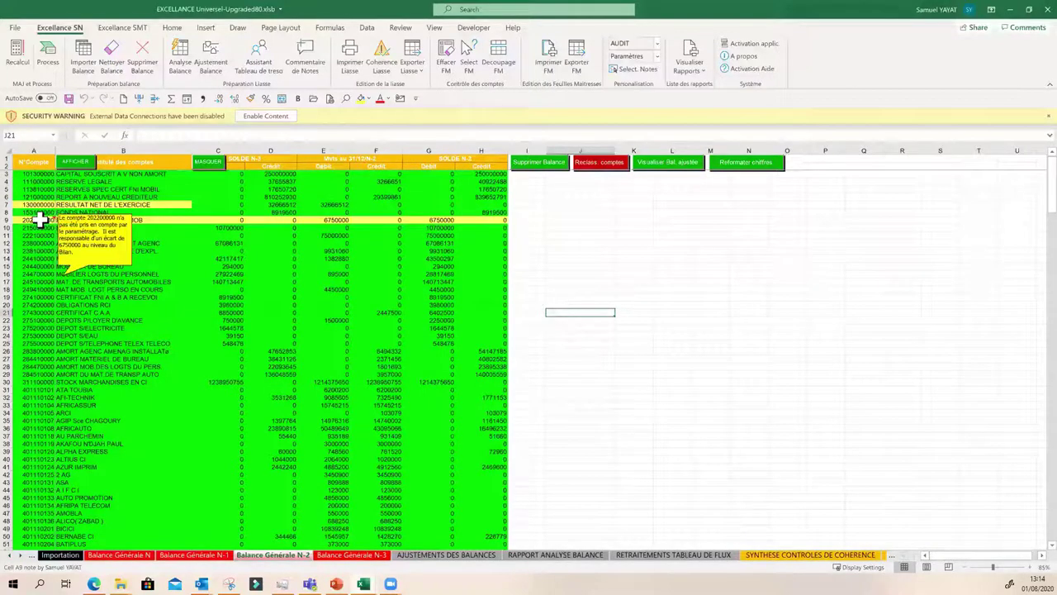
left_click(20, 220)
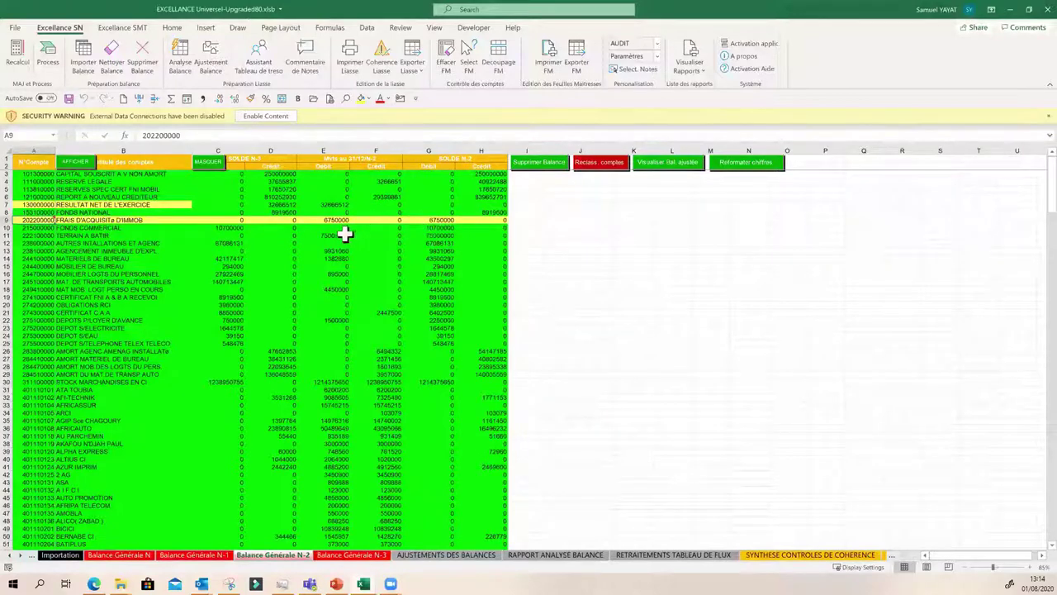
mouse_move(43, 220)
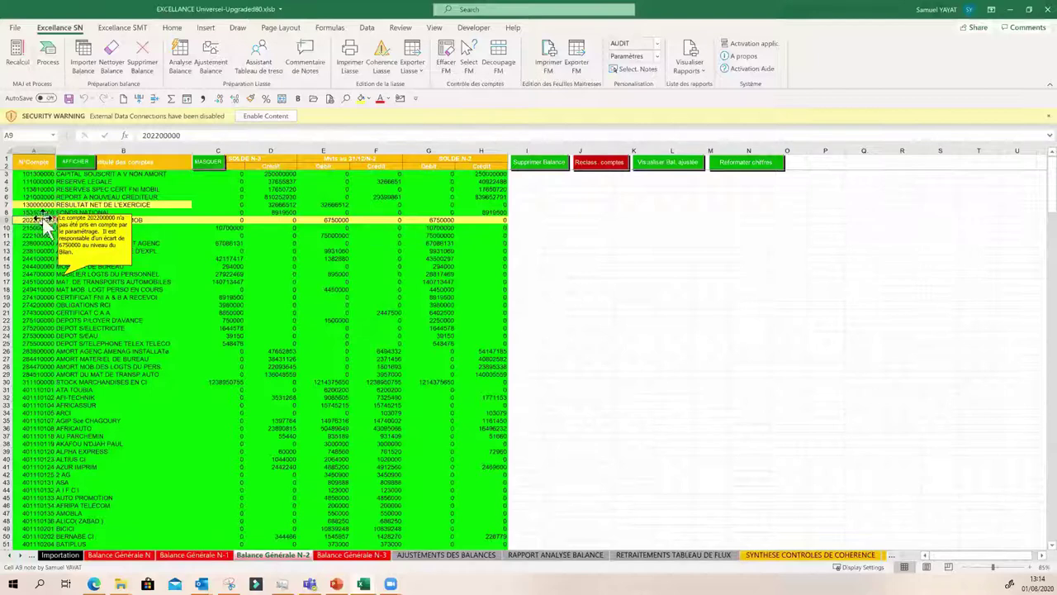
left_click(431, 220)
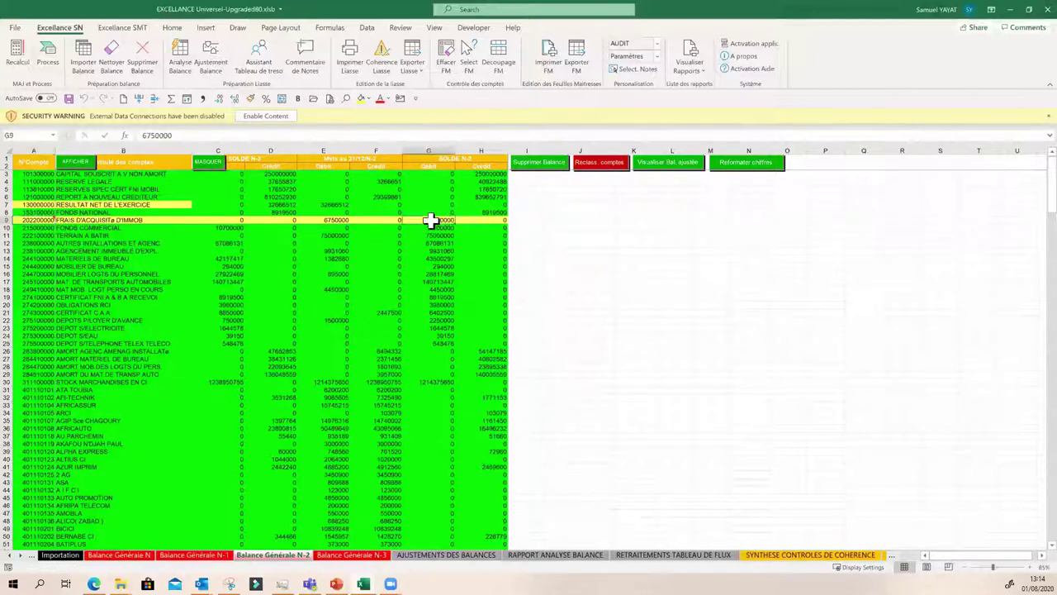
- Apply the comma number format to the SOLDE N-2 debit and credit columns, G and H
left_click_drag(427, 150, 475, 143)
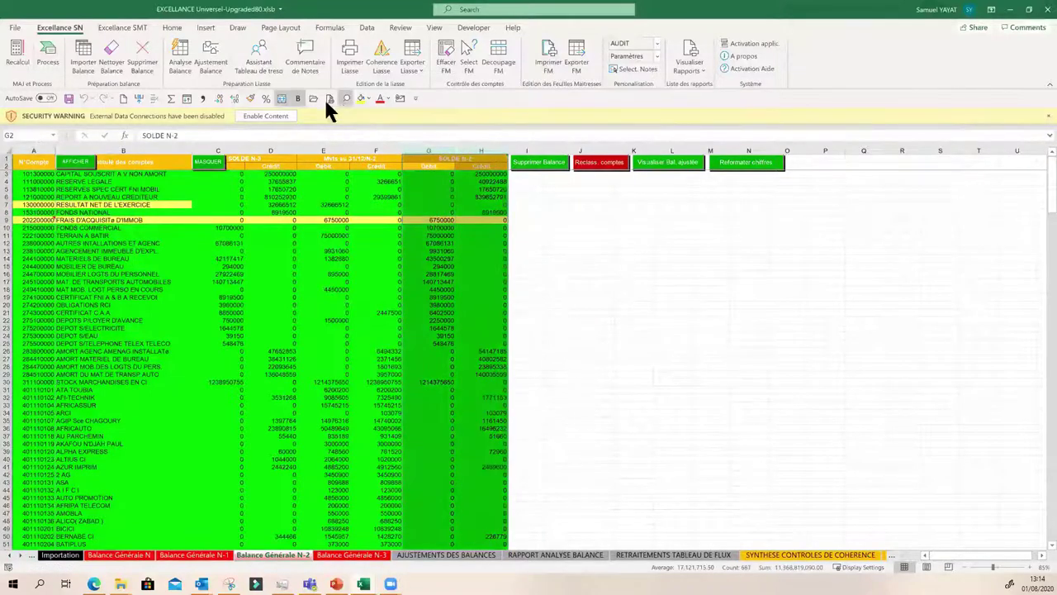
left_click(202, 100)
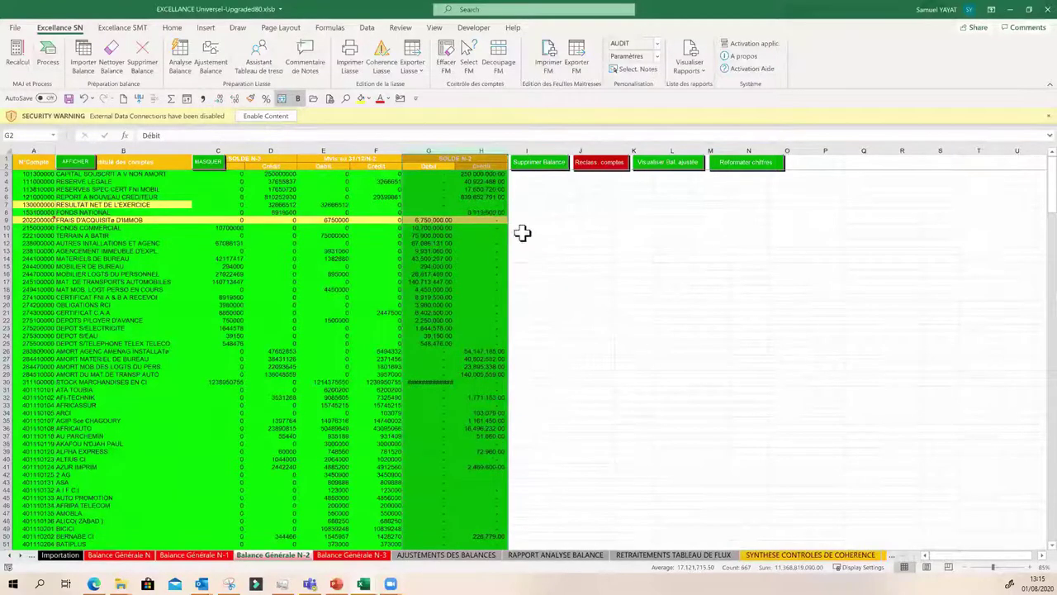
left_click(436, 219)
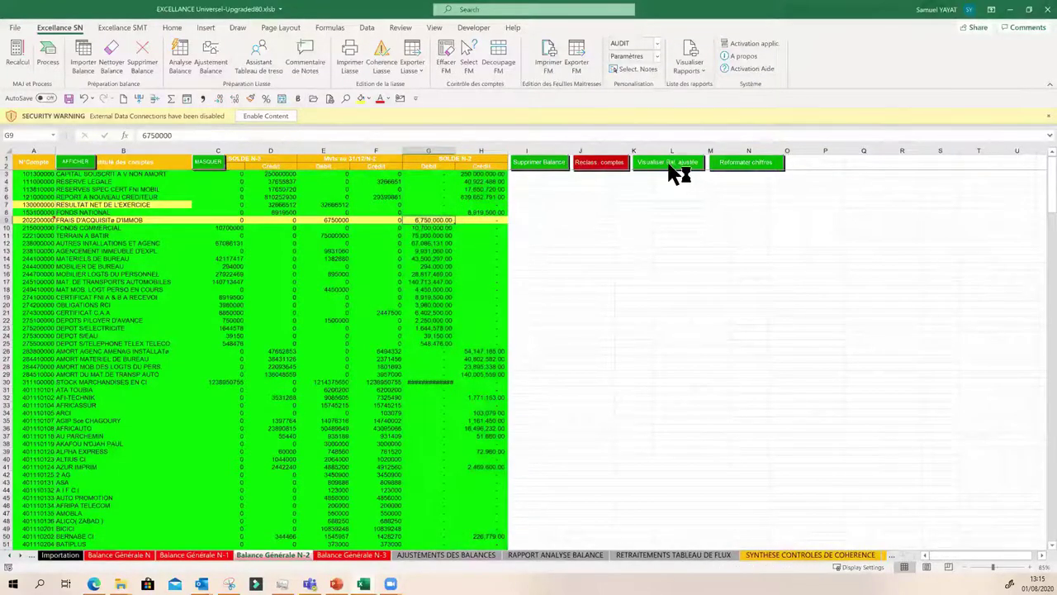
- Generate the adjusted N-2 balance and check the closing debit and credit of the FRAIS D'ACQUISIT D'IMMOB account
left_click(670, 168)
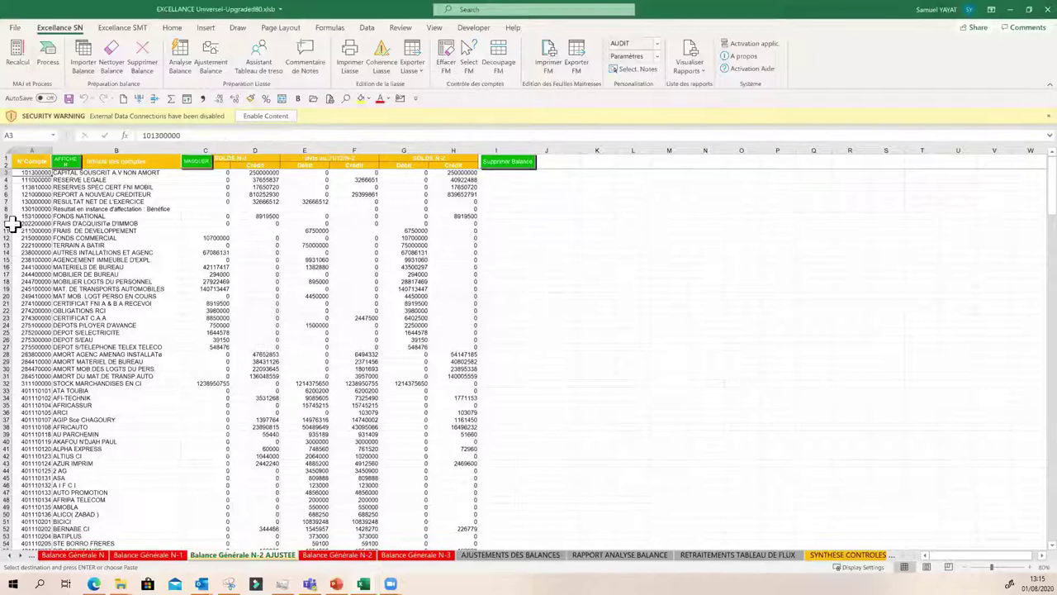
left_click(15, 223)
left_click_drag(413, 223, 467, 224)
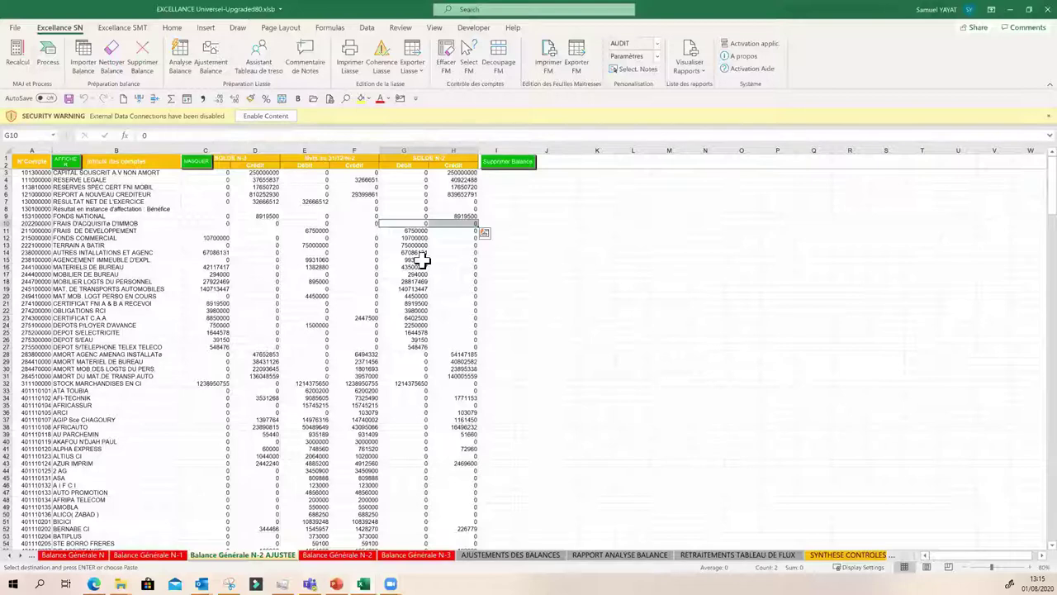
scroll(421, 261, "down", 8)
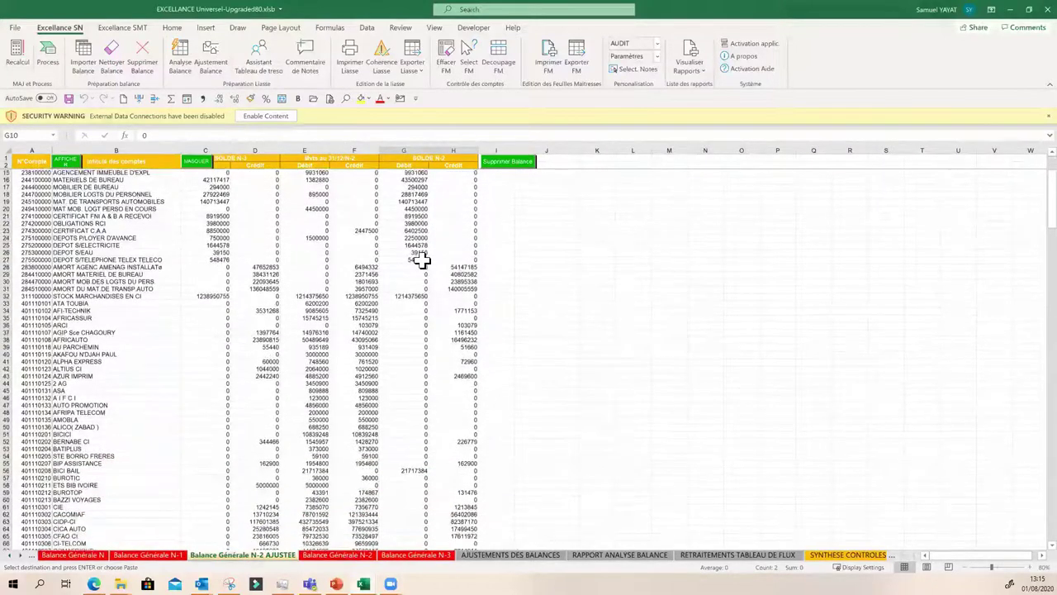
scroll(426, 283, "down", 14)
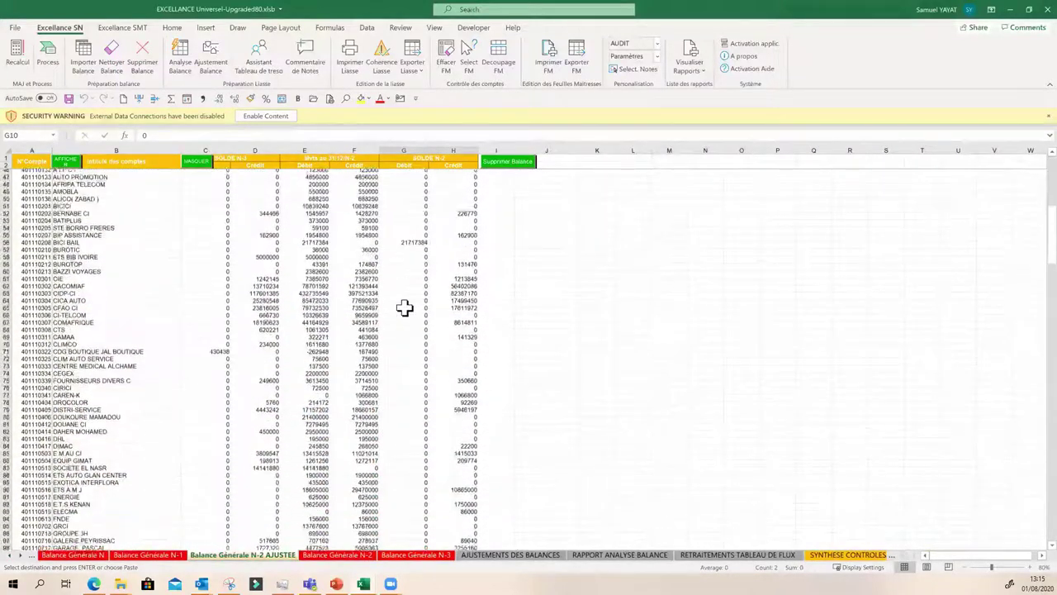
scroll(391, 433, "up", 7)
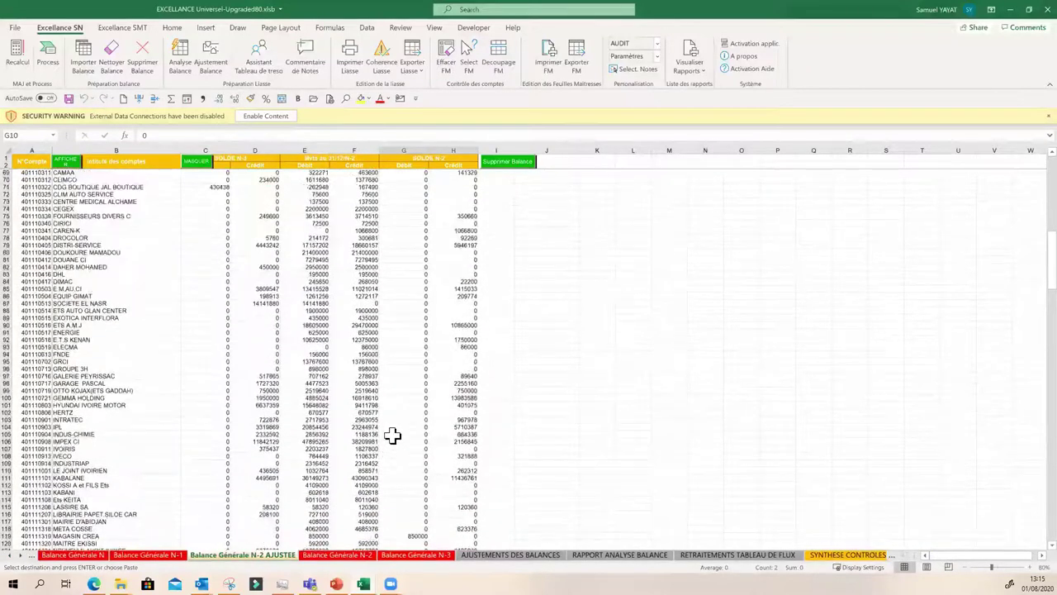
scroll(393, 426, "up", 4)
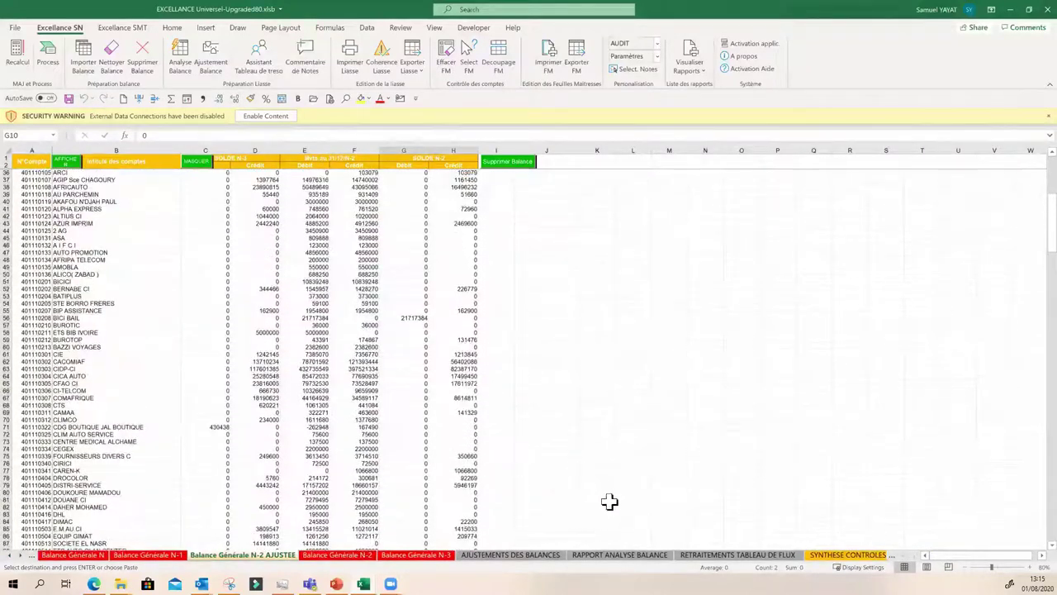
- Review the N-2 reclassification entries in the AJUSTEMENTS DES BALANCES sheet, down to entry 32 for REVENUS DES OBLIGATIONS RCI
left_click(541, 556)
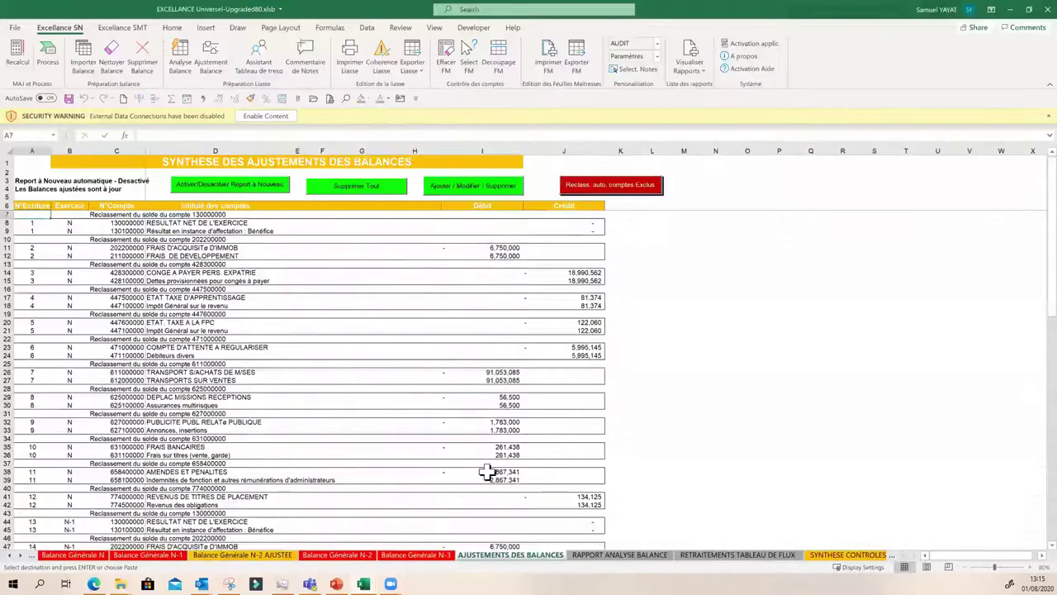
scroll(422, 447, "down", 5)
scroll(407, 446, "down", 15)
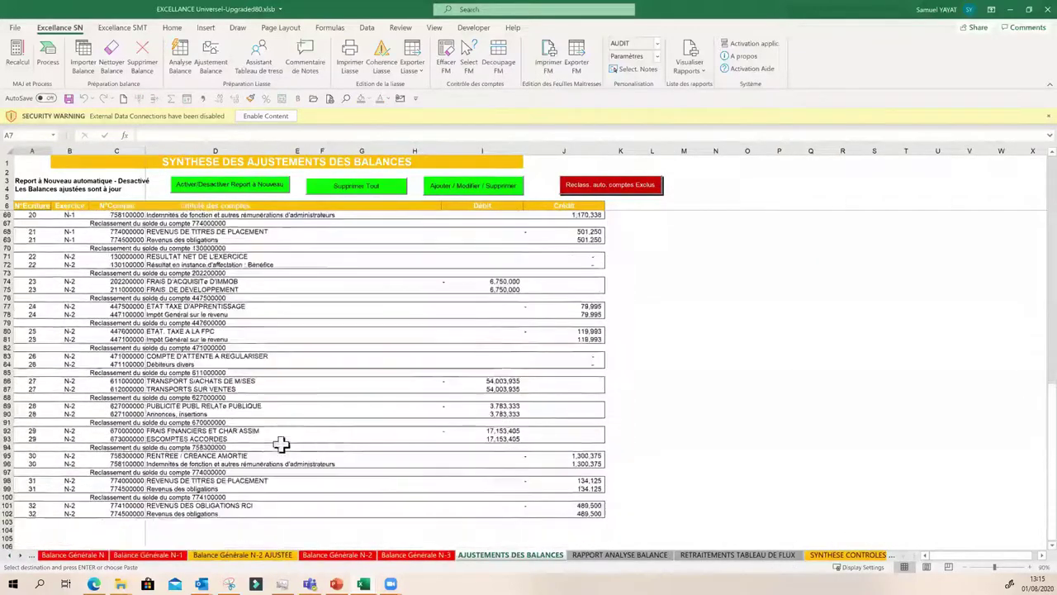
scroll(169, 421, "up", 2)
scroll(157, 471, "down", 1)
left_click(123, 474)
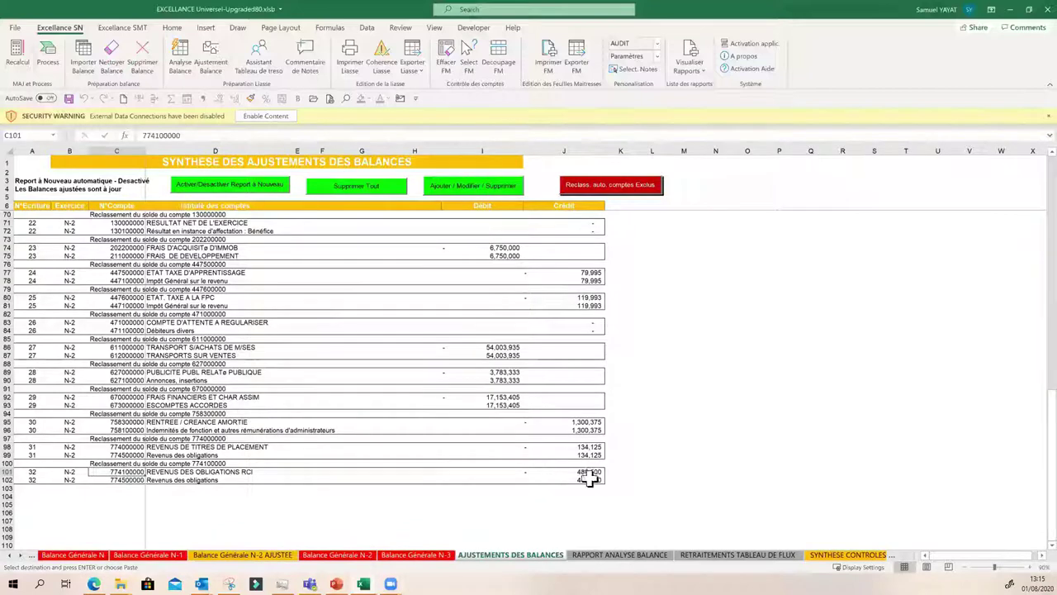
- Check the REVENUS DE TITRES DE PLACEMENT and Revenus des obligations accounts in the Balance Générale N-2 AJUSTEE sheet
left_click(221, 556)
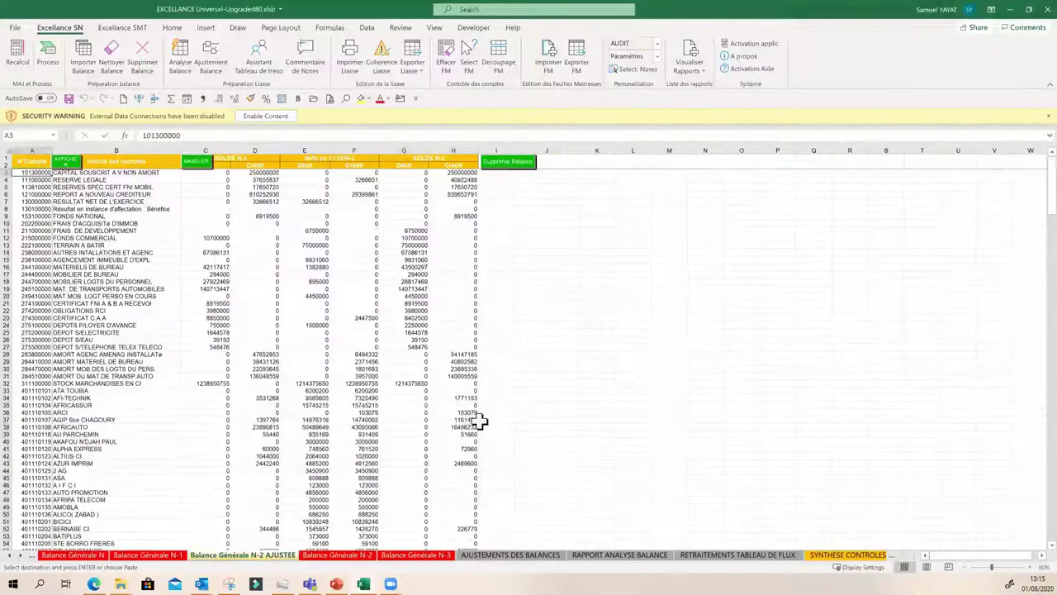
scroll(477, 421, "down", 20)
scroll(408, 401, "down", 20)
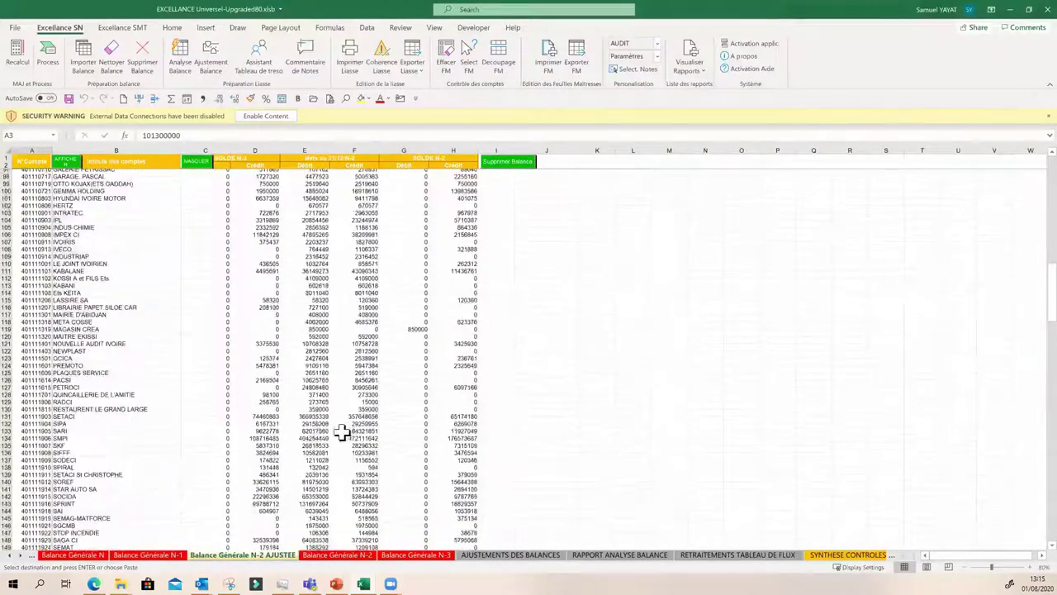
scroll(261, 448, "down", 11)
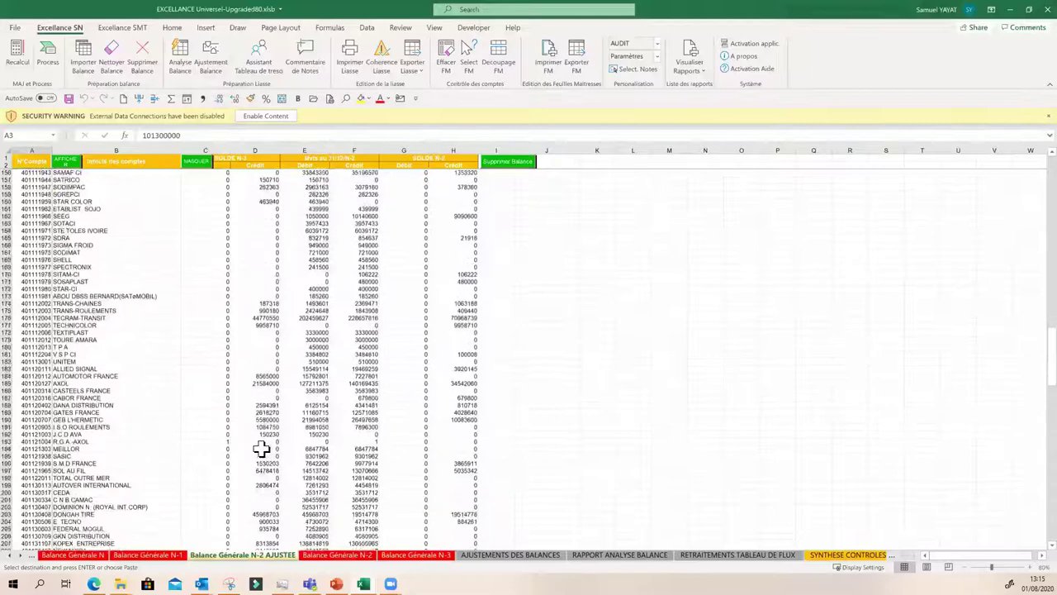
scroll(261, 449, "down", 17)
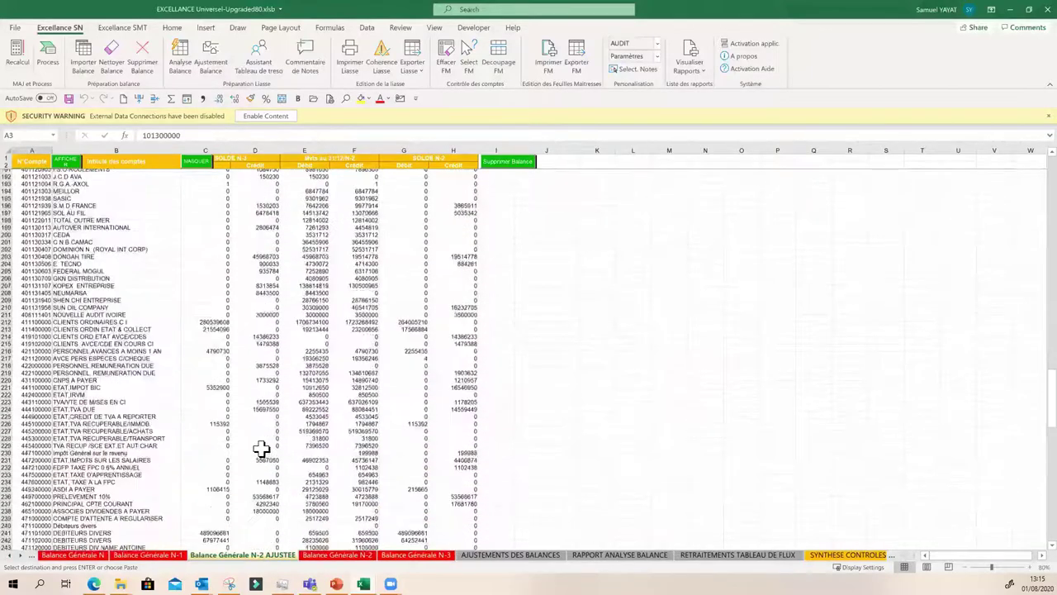
scroll(261, 448, "down", 13)
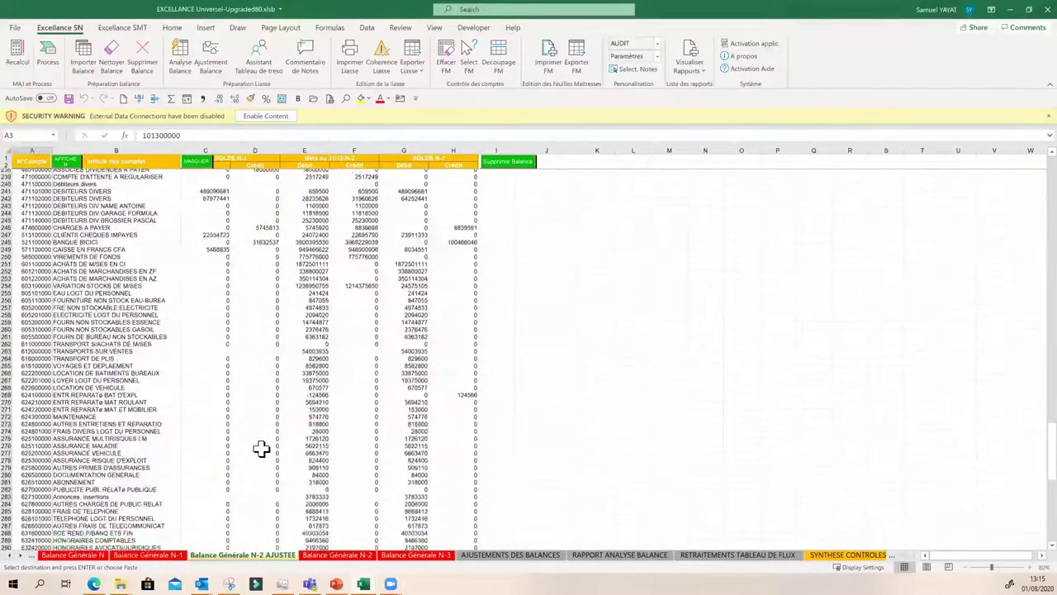
scroll(261, 449, "down", 9)
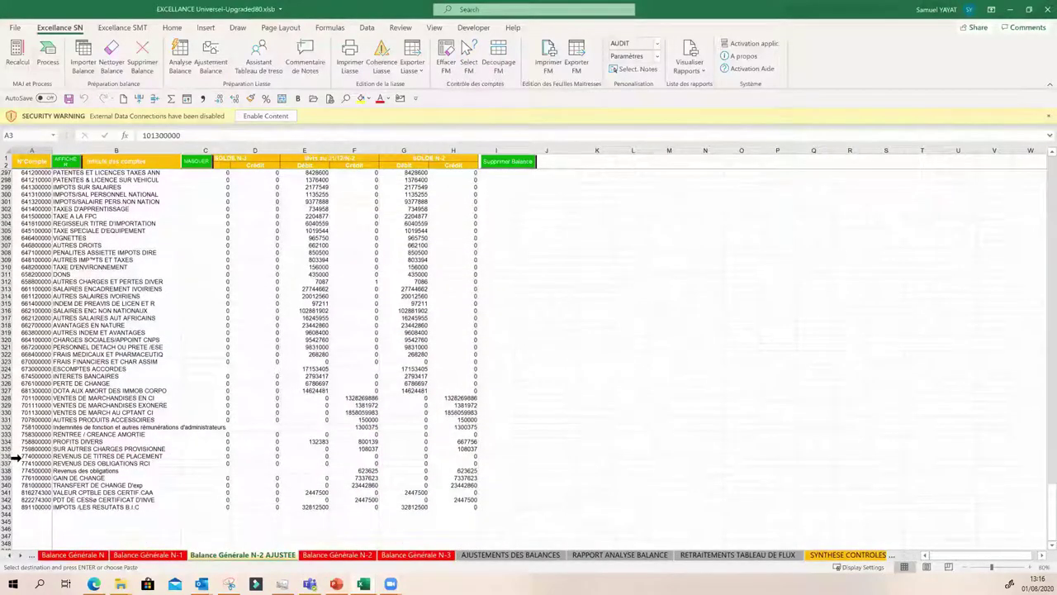
left_click(15, 456)
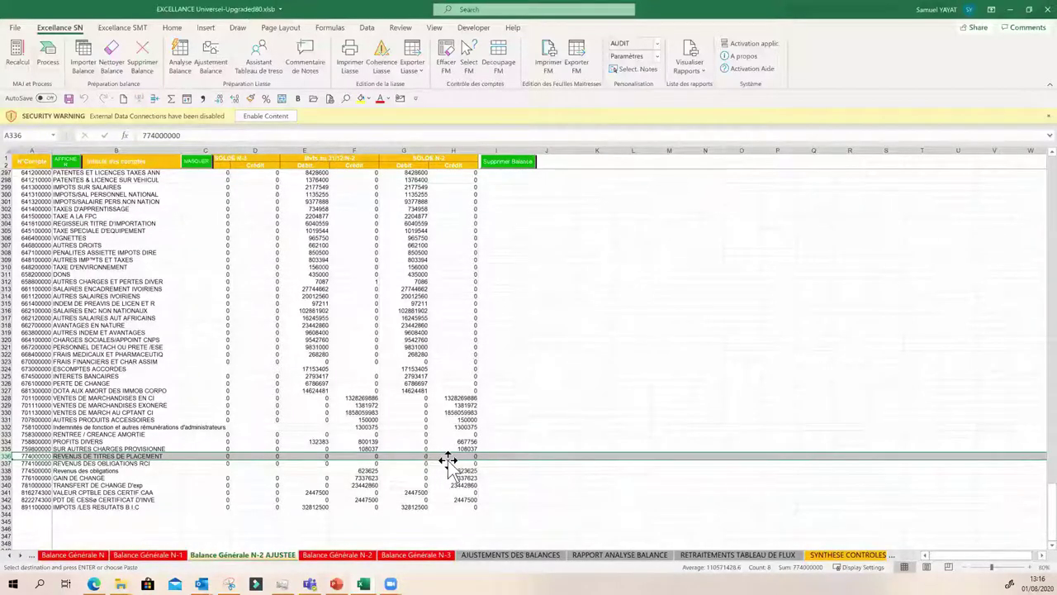
left_click(371, 470)
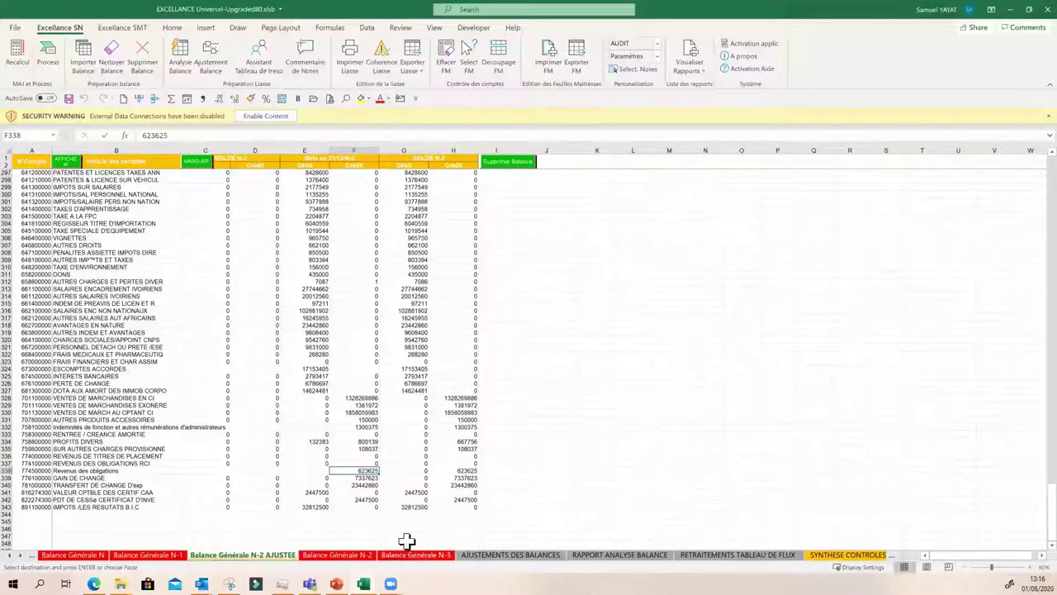
scroll(431, 448, "up", 1)
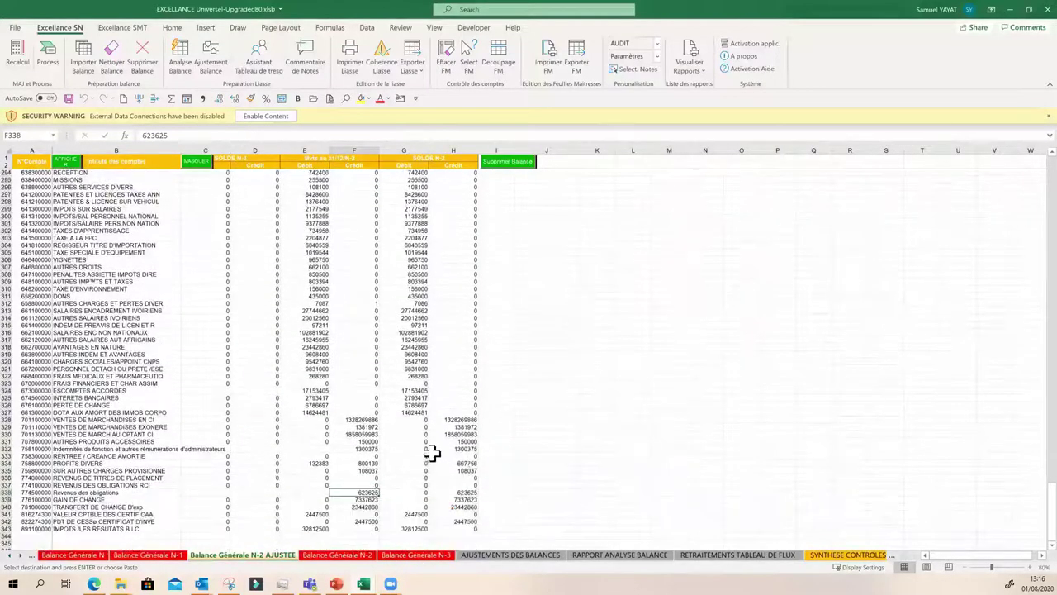
left_click(547, 487)
left_click(555, 506)
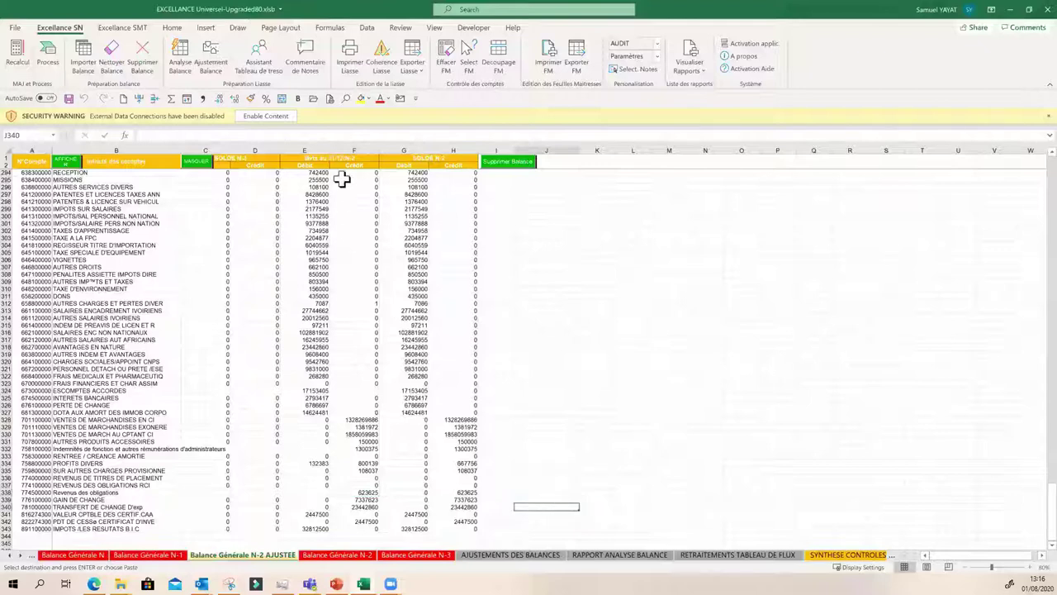
scroll(436, 421, "down", 1)
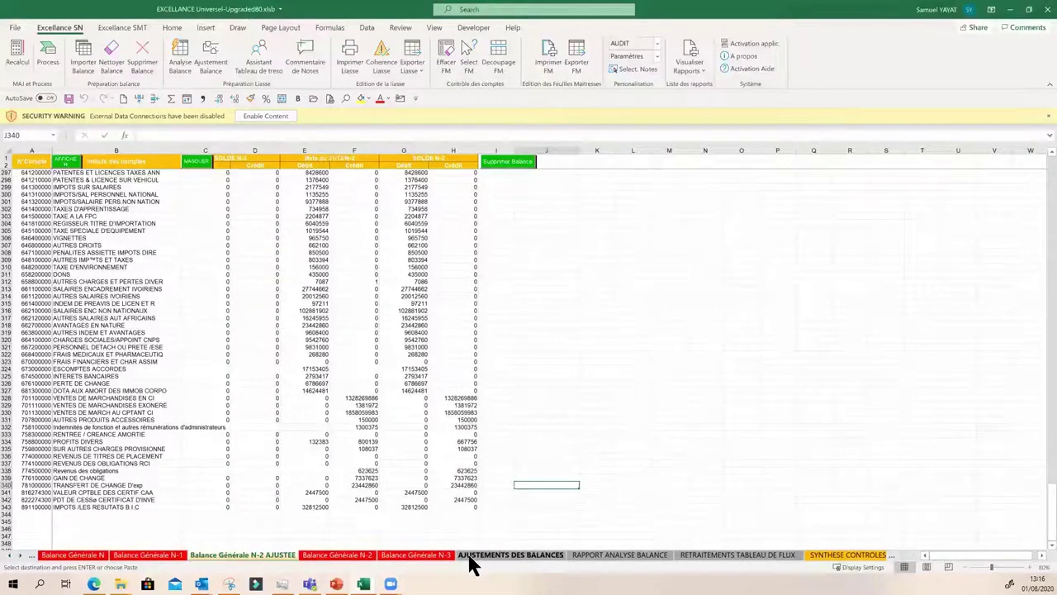
- Run the advanced intangibility control from CONTROLES DE COHERENCE on the adjusted balances, choosing comparison 1 (N to N-1)
left_click(385, 68)
left_click(887, 554)
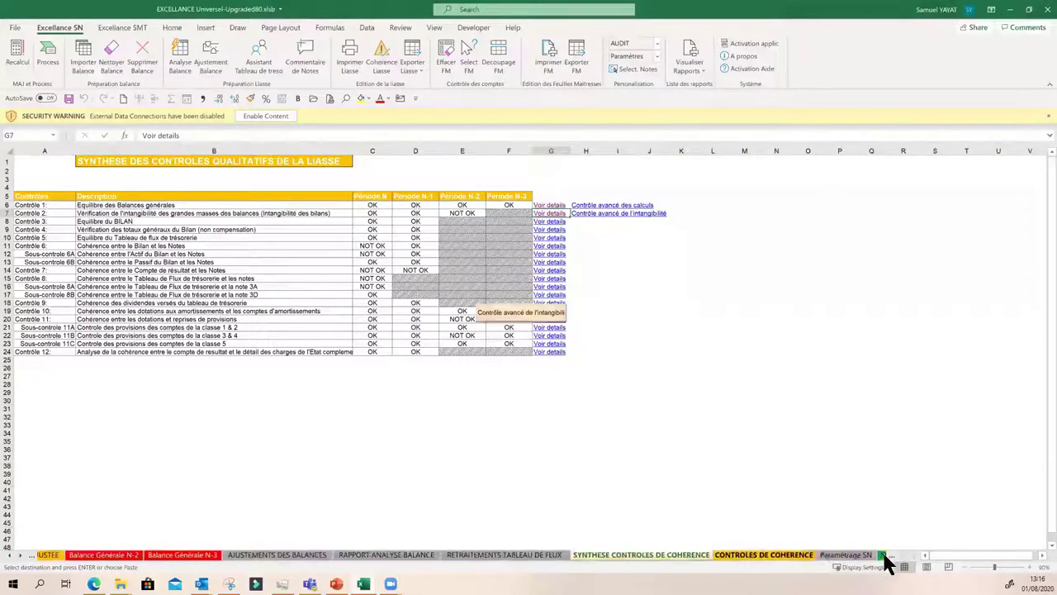
left_click(806, 554)
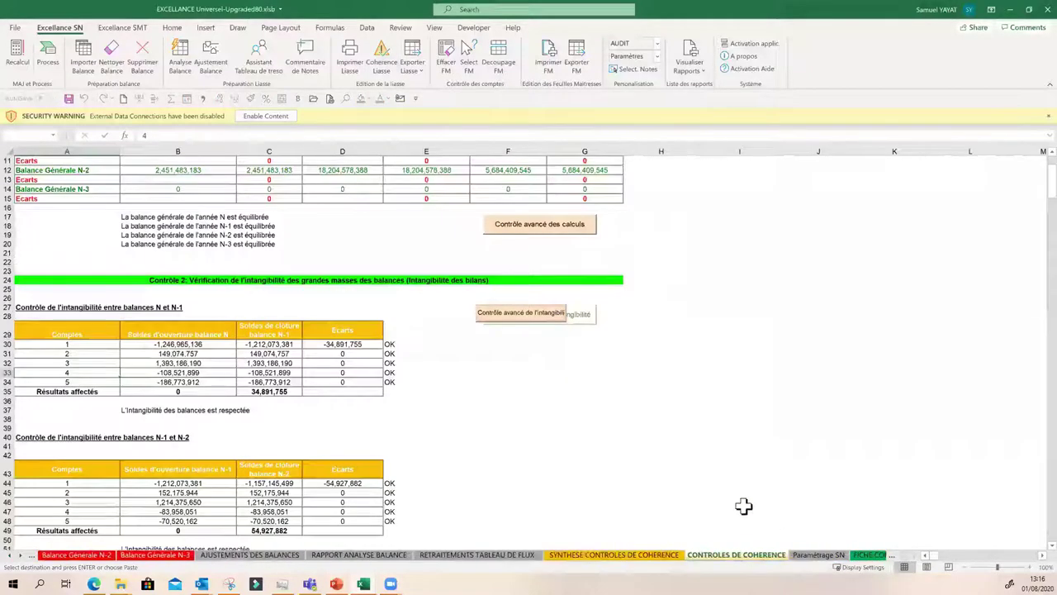
left_click(513, 318)
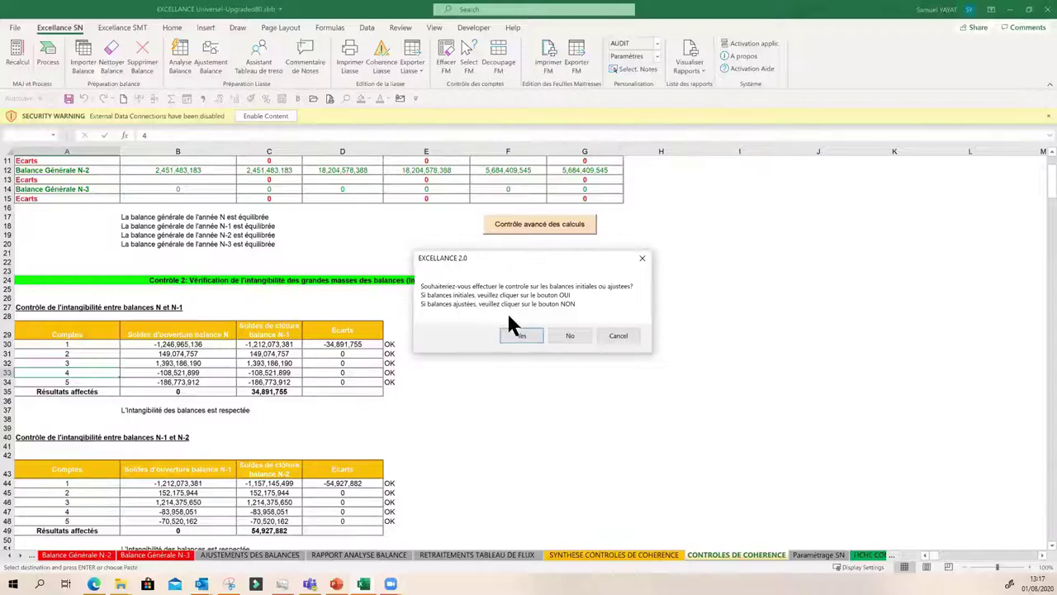
left_click(570, 336)
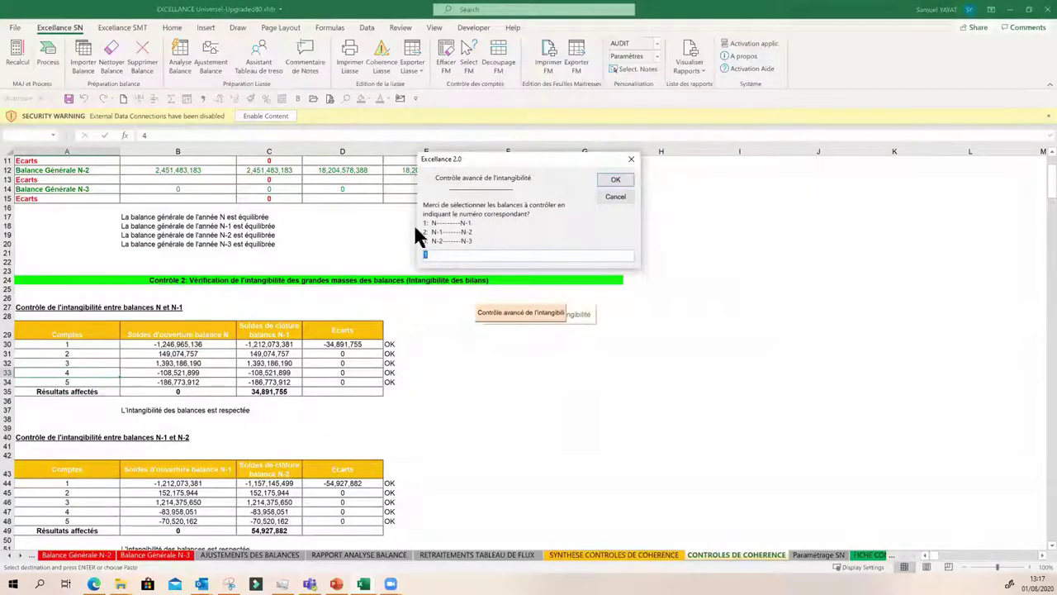
left_click(621, 175)
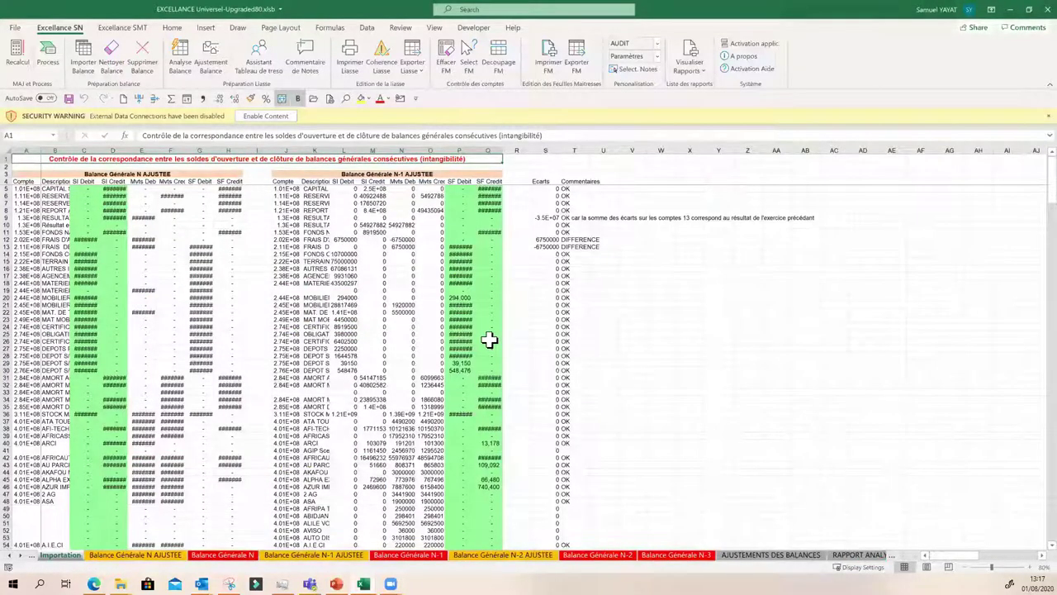
- Autofit account number columns A and J in the Importation sheet and select the Ecarts cells S12:S13
double_click(39, 149)
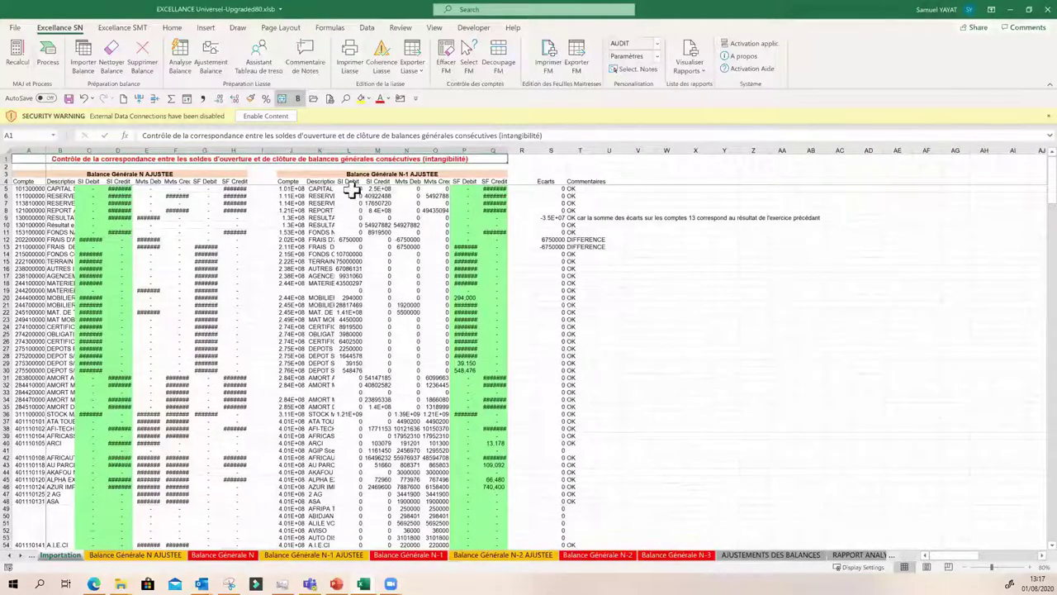
double_click(306, 149)
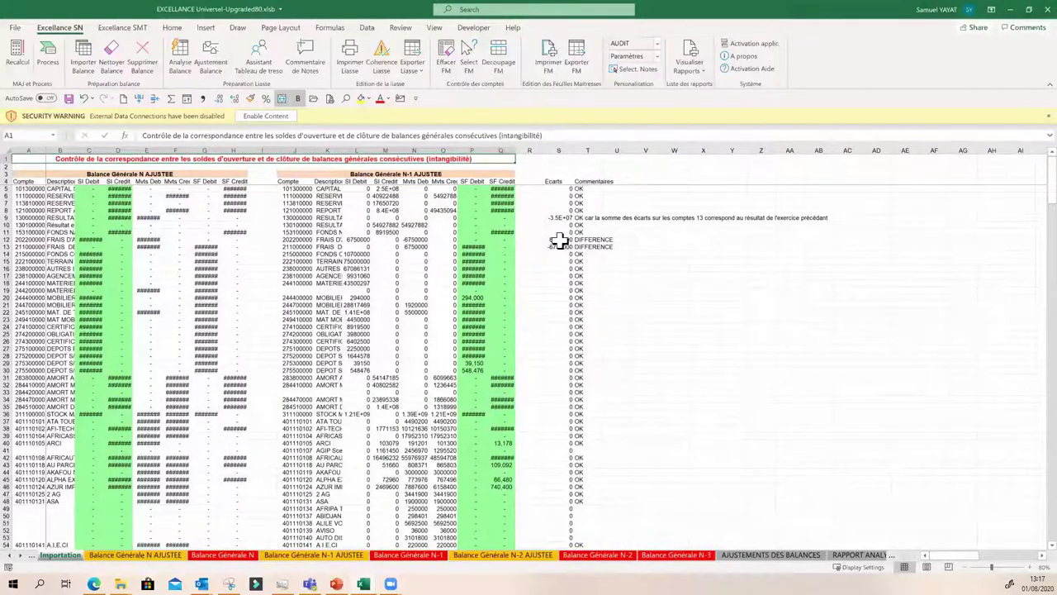
left_click_drag(560, 240, 560, 246)
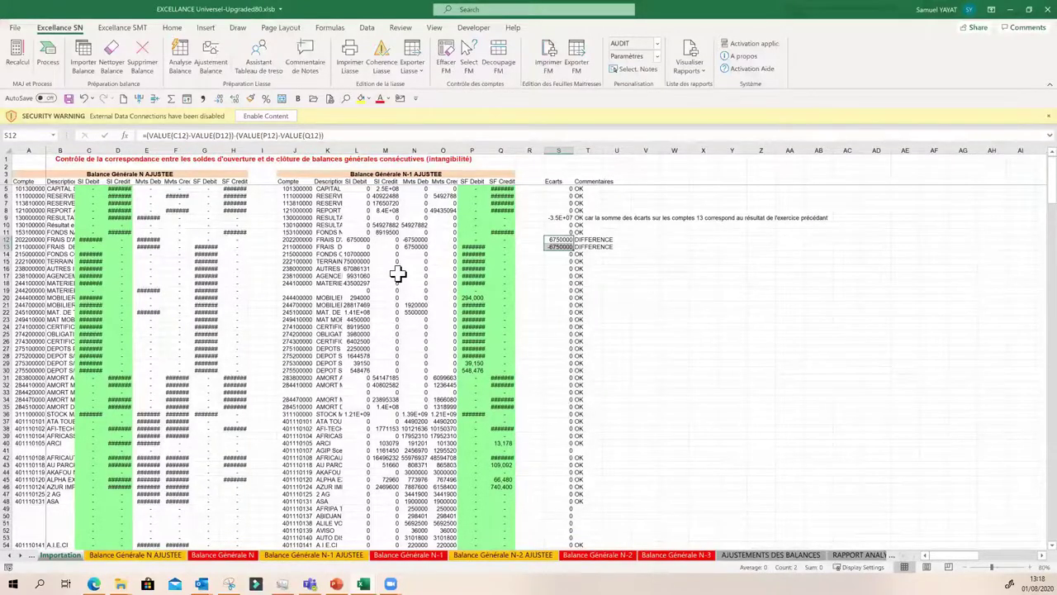
- Review the Ecarts and Commentaires columns down the account list, and the headings of the two adjusted balances being compared
scroll(399, 275, "down", 2)
scroll(399, 272, "up", 2)
scroll(535, 261, "down", 13)
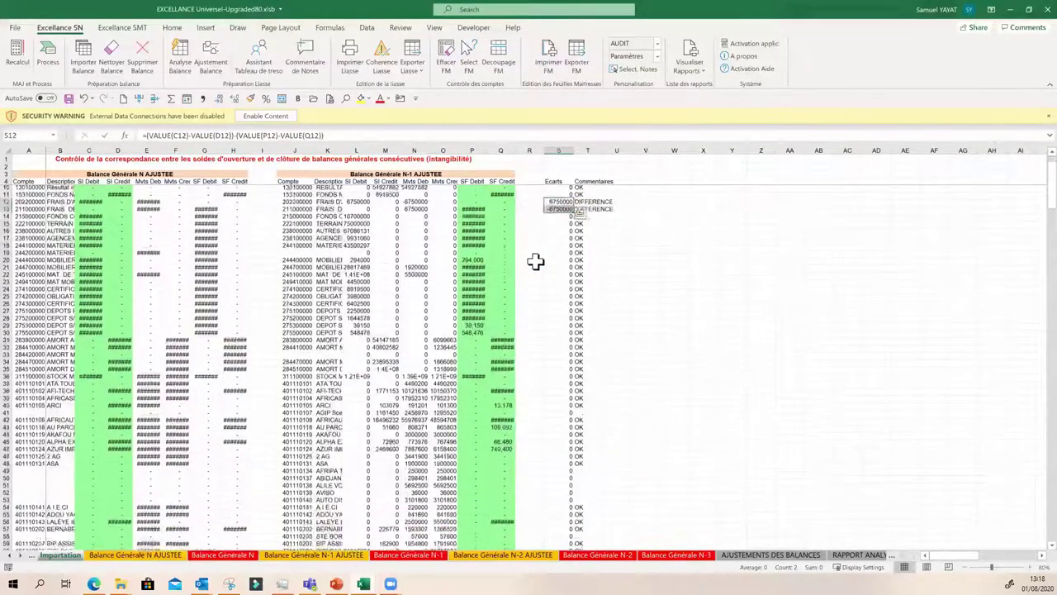
scroll(535, 261, "down", 19)
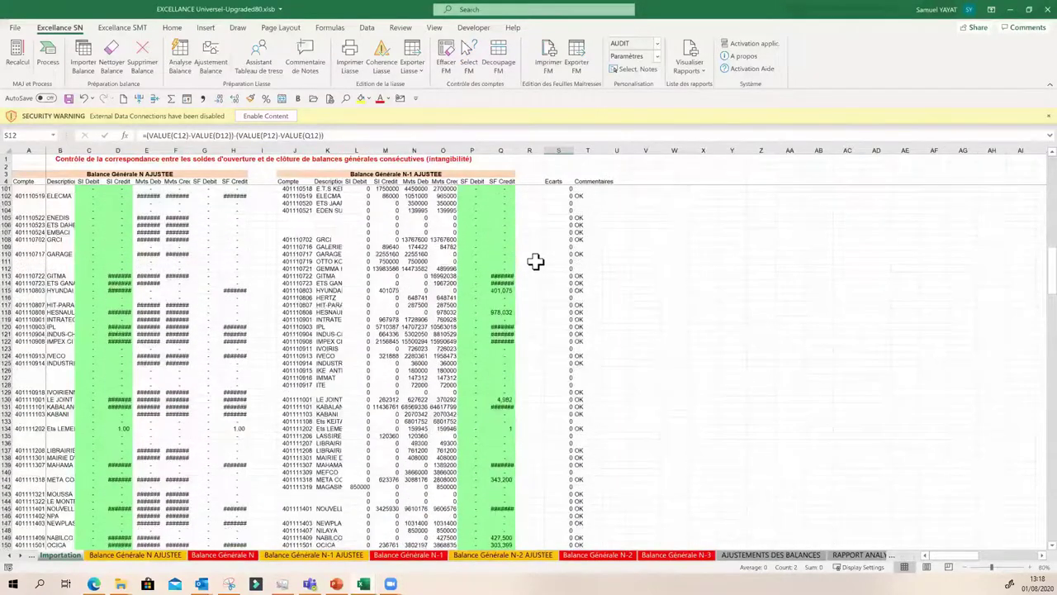
scroll(535, 261, "down", 6)
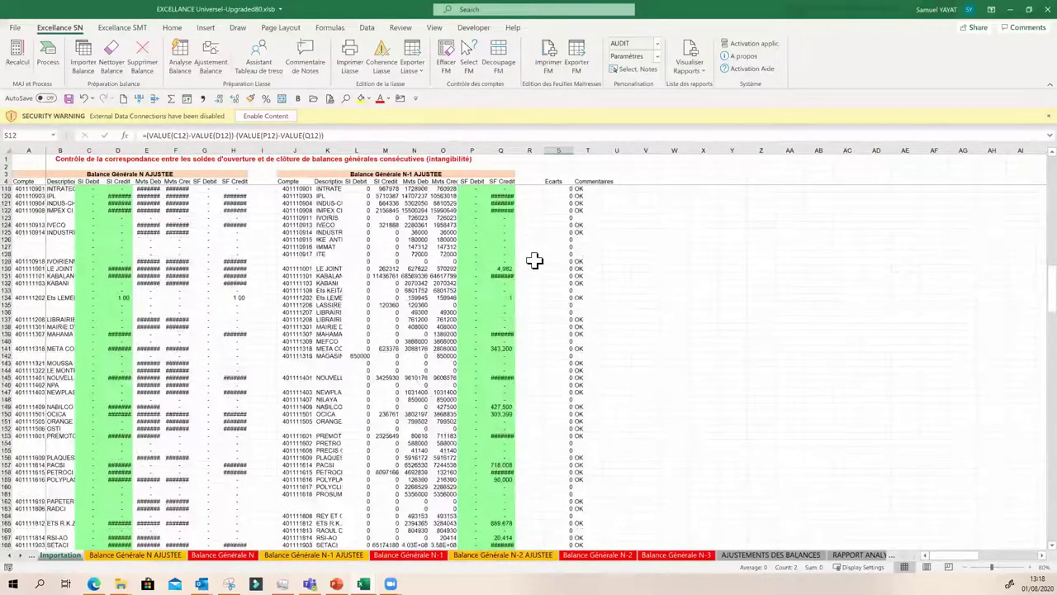
scroll(535, 261, "up", 20)
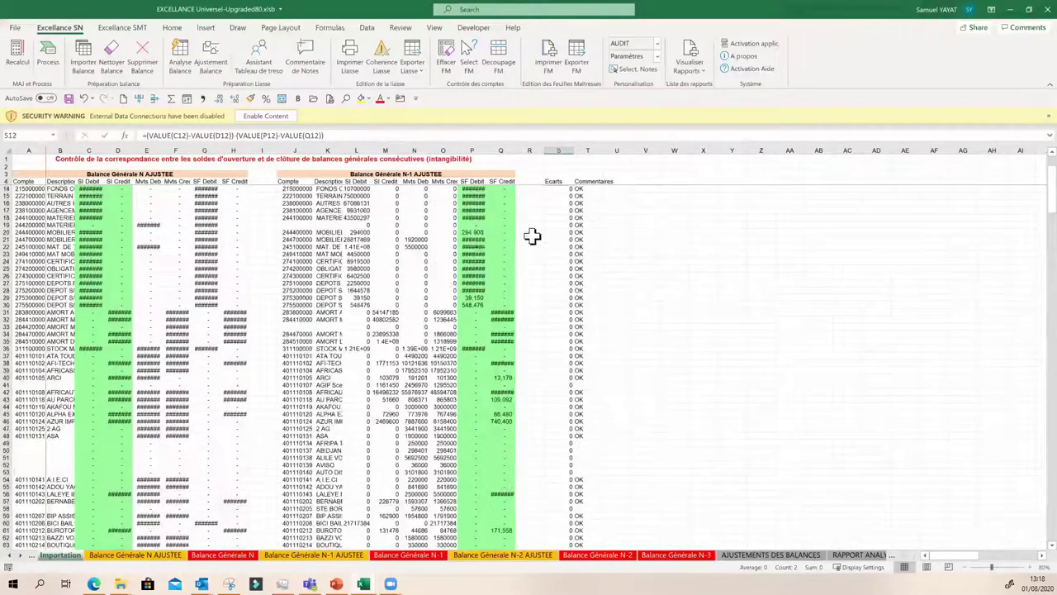
left_click(88, 174)
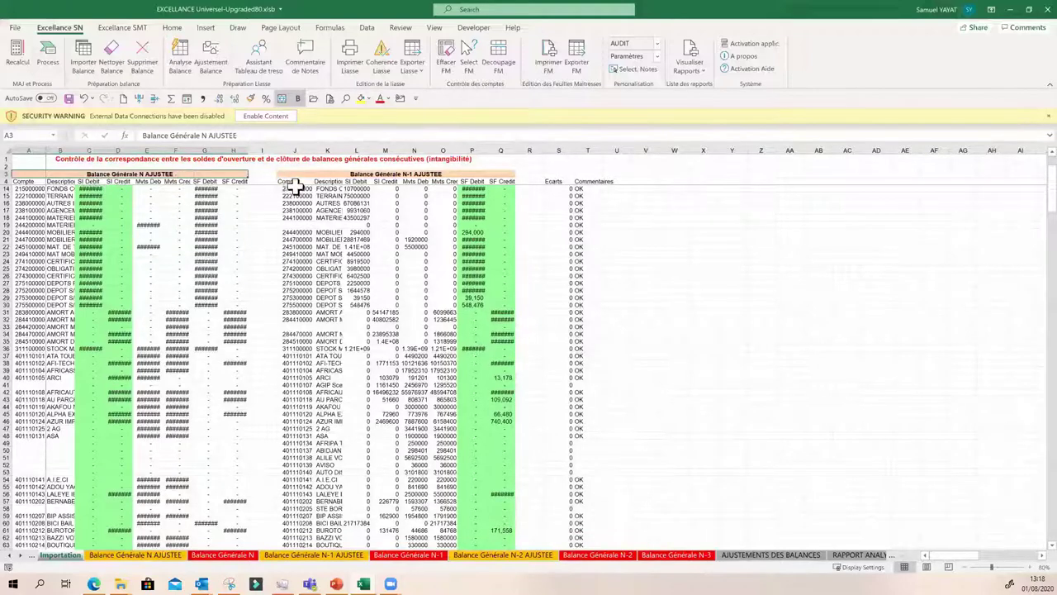
left_click(415, 176)
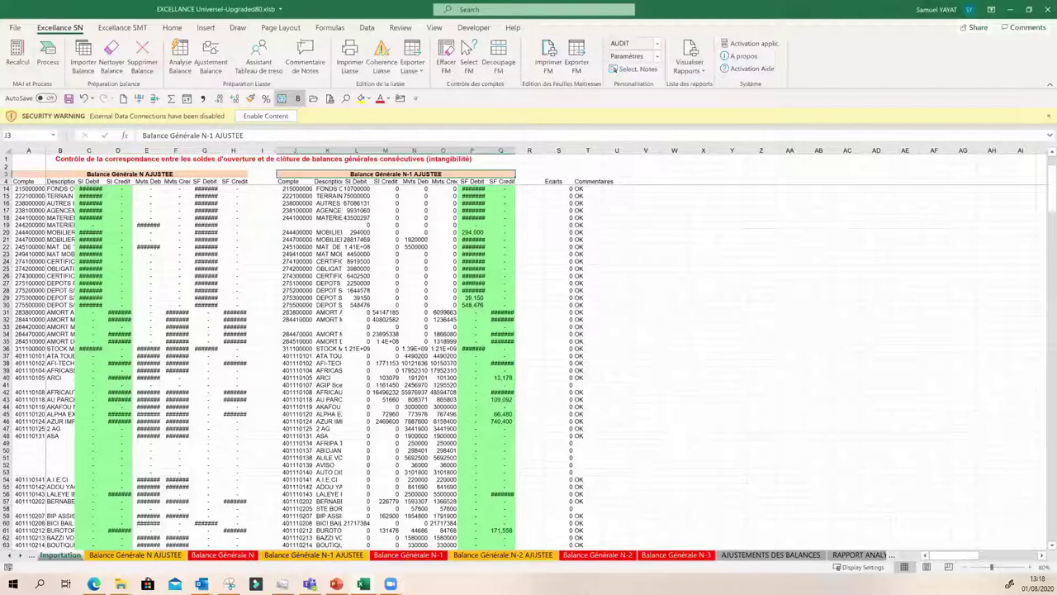
- Look through the adjusted and initial general balance sheets for years N and N-1
left_click(175, 555)
left_click(262, 259)
left_click(299, 556)
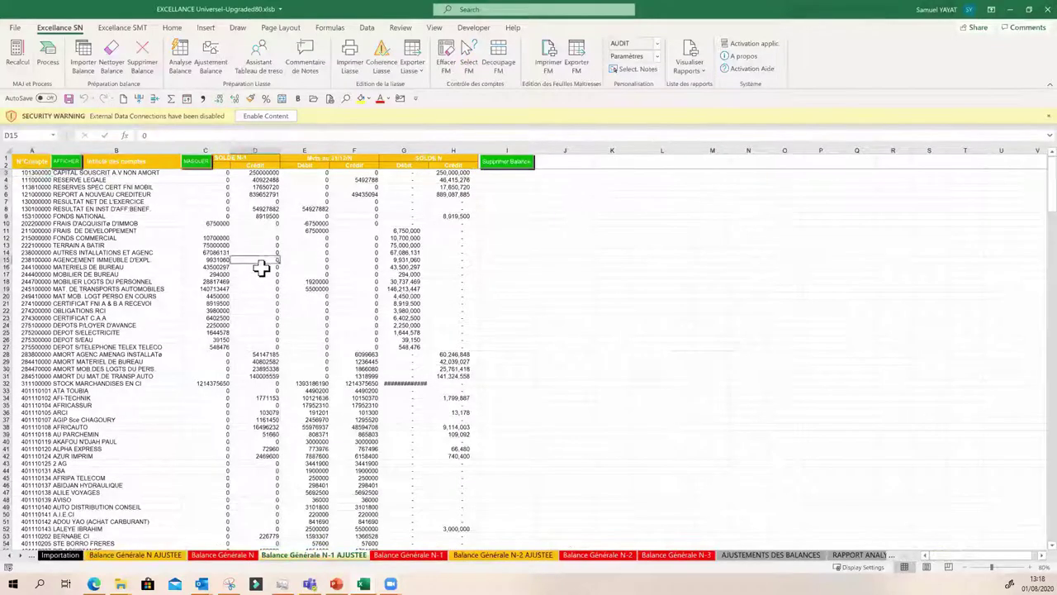
left_click(301, 398)
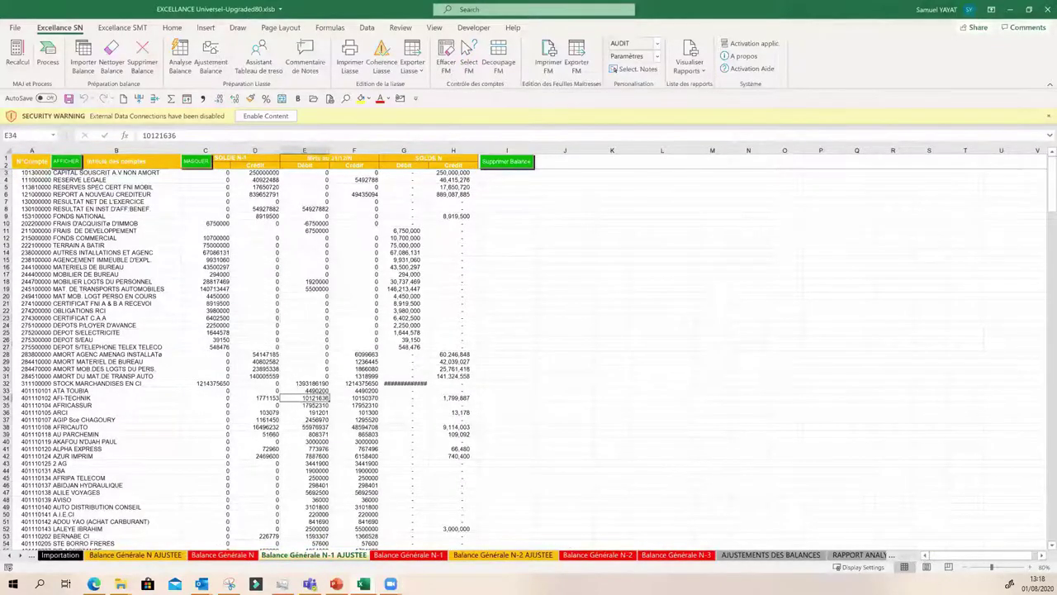
left_click(235, 554)
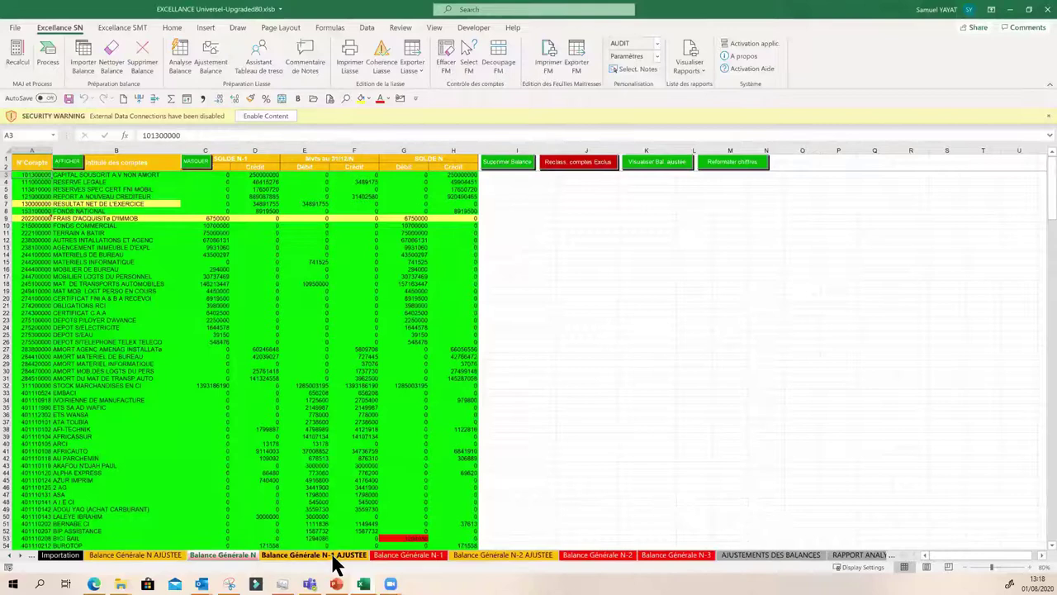
left_click(332, 556)
left_click(408, 554)
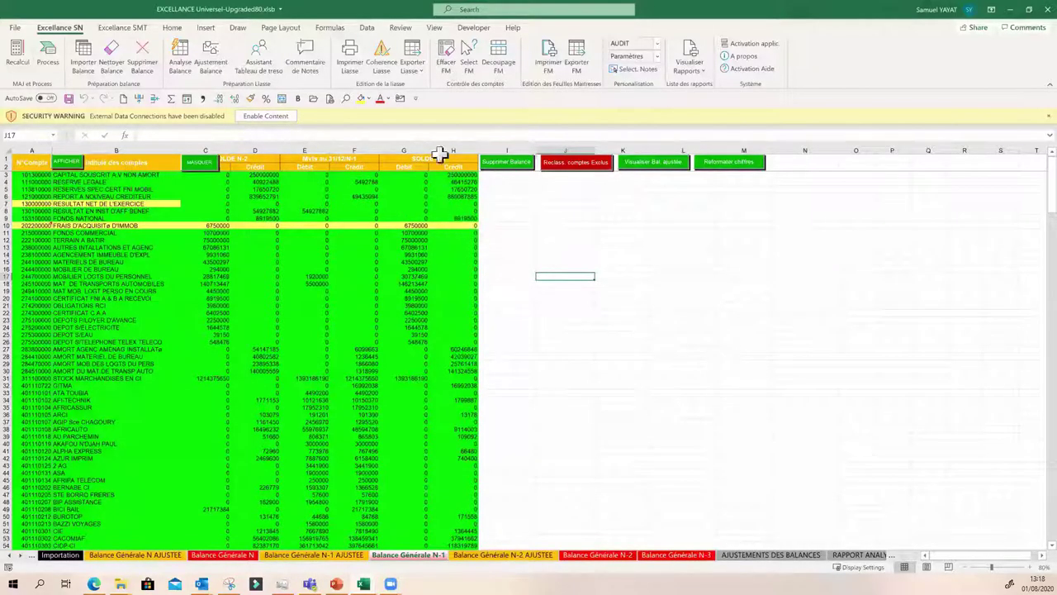
- Display the summary of consistency controls and check the Contrôle 2 result for N-2 and the Contrôle 6 result for period N
left_click(384, 63)
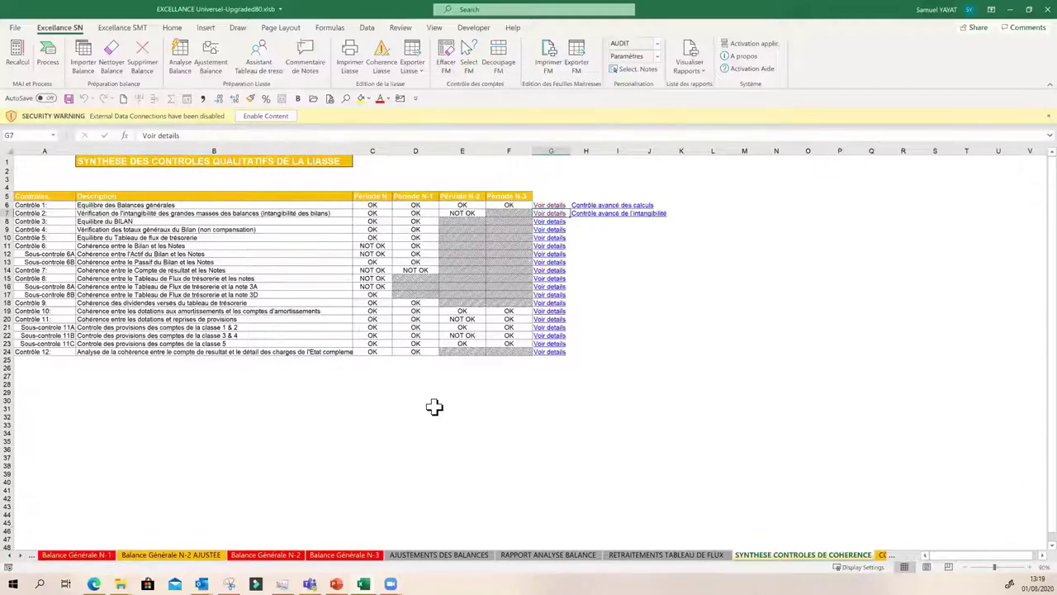
left_click(465, 210)
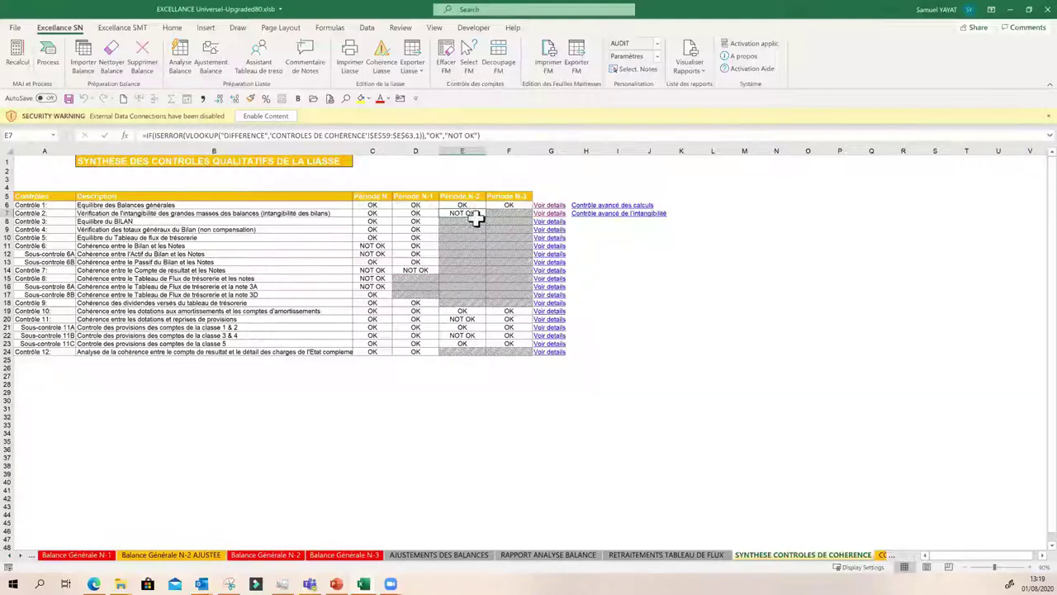
left_click(368, 244)
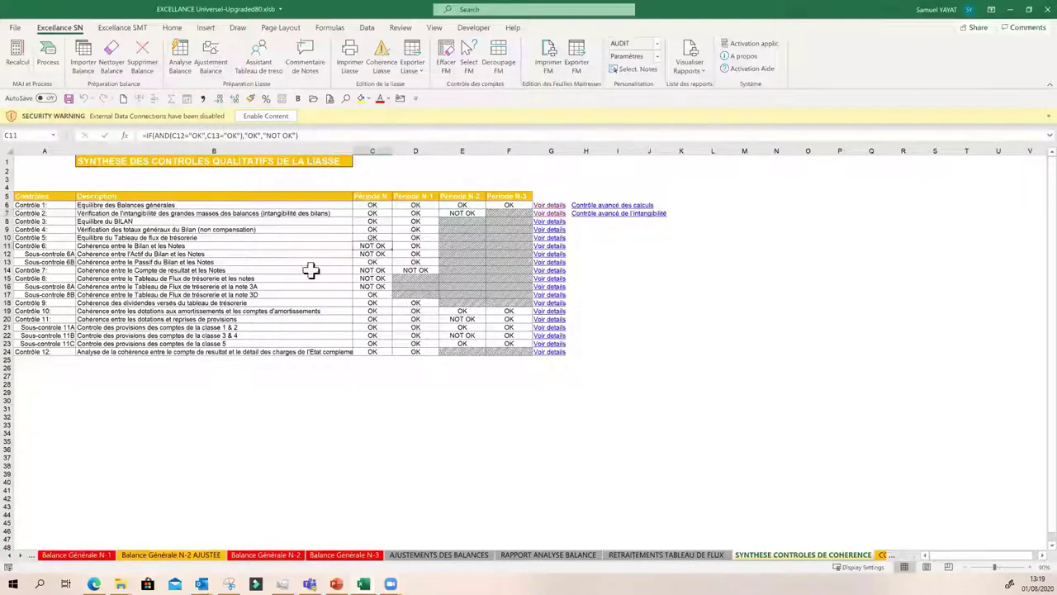
left_click(87, 246)
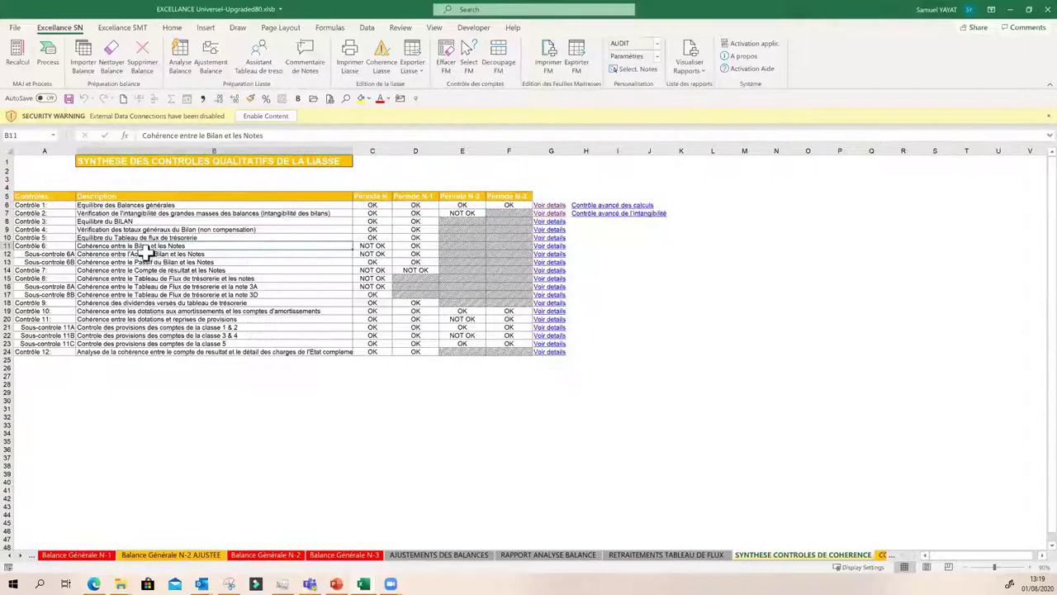
left_click(365, 247)
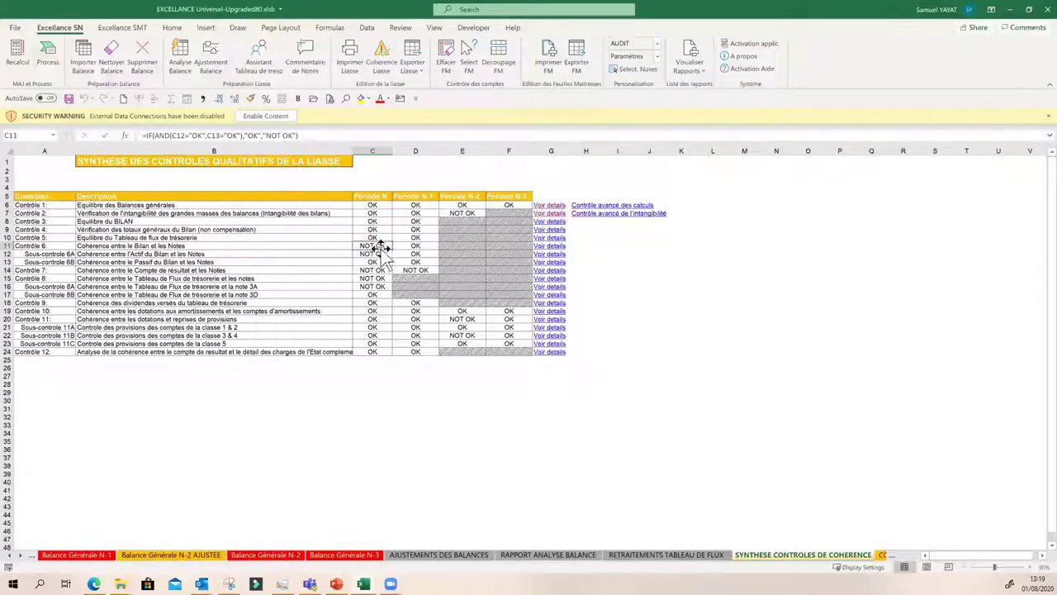
- Open the details of Contrôle 6 and compare the Bilan and Notes columns for the balance sheet assets
left_click(544, 254)
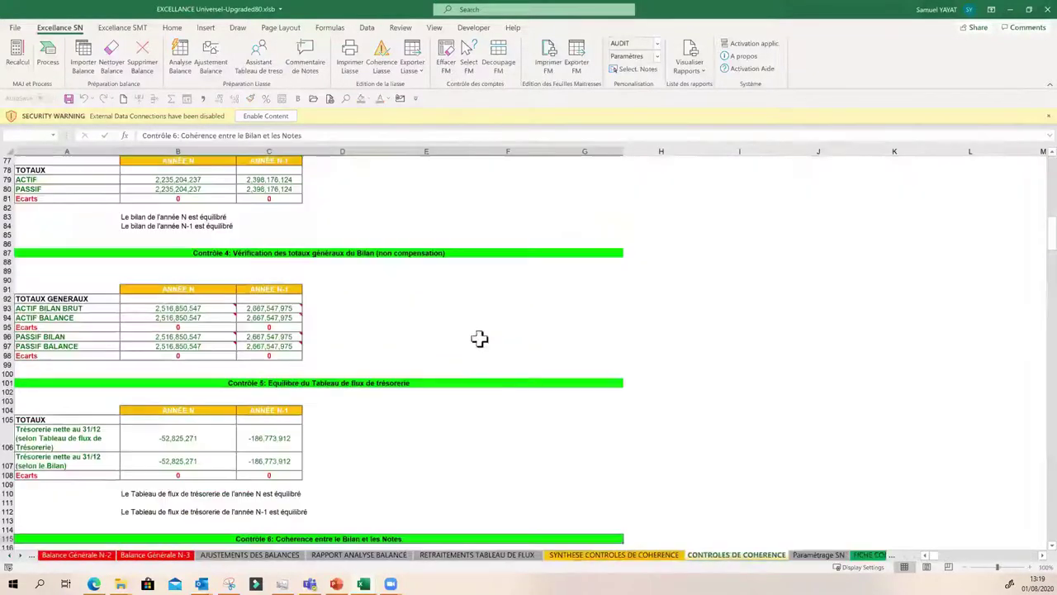
scroll(393, 412, "down", 5)
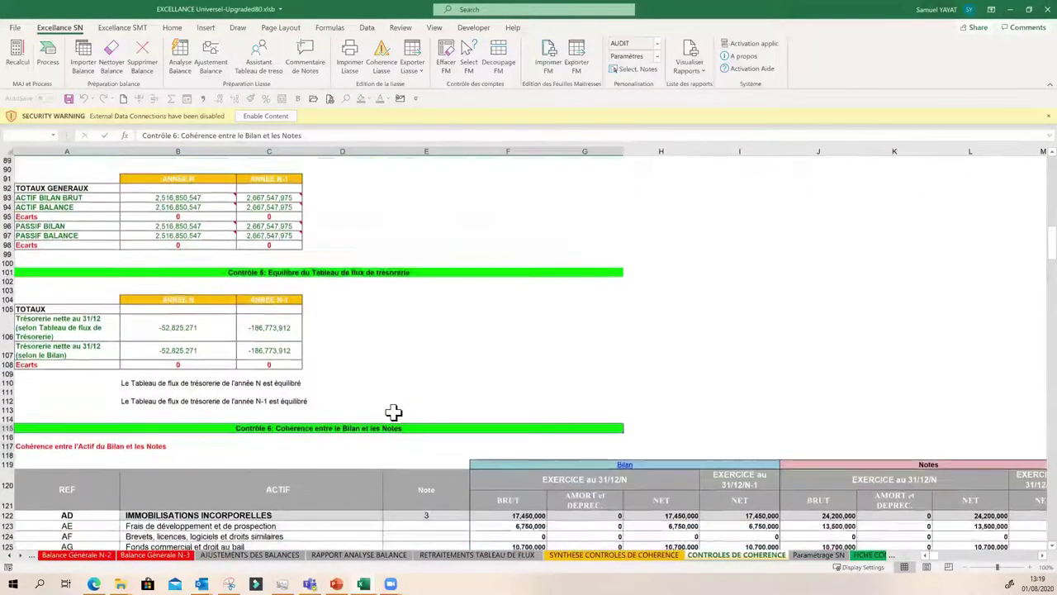
scroll(393, 412, "down", 6)
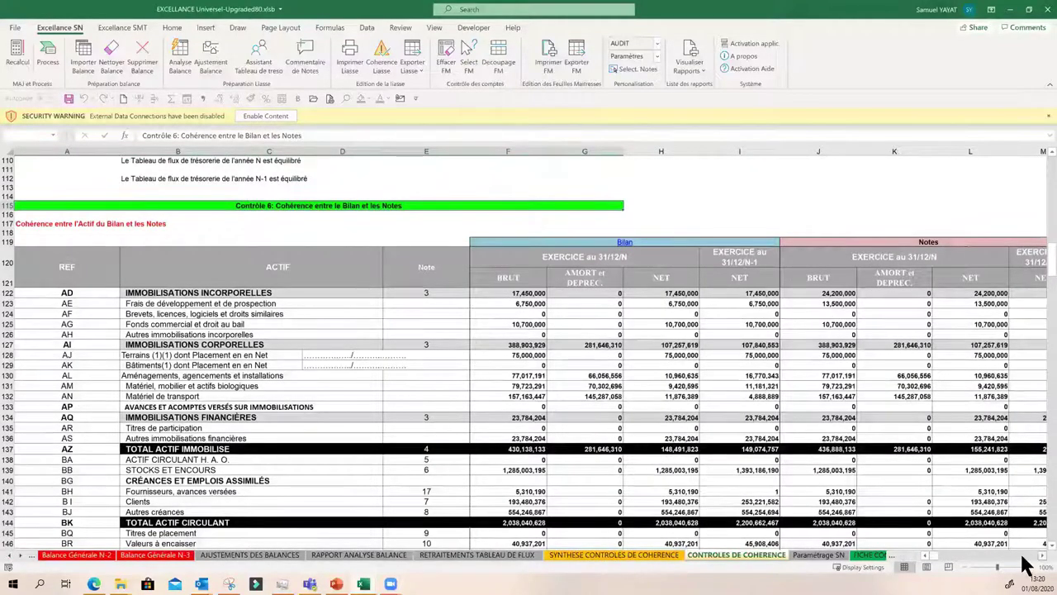
scroll(1024, 562, "right", 5)
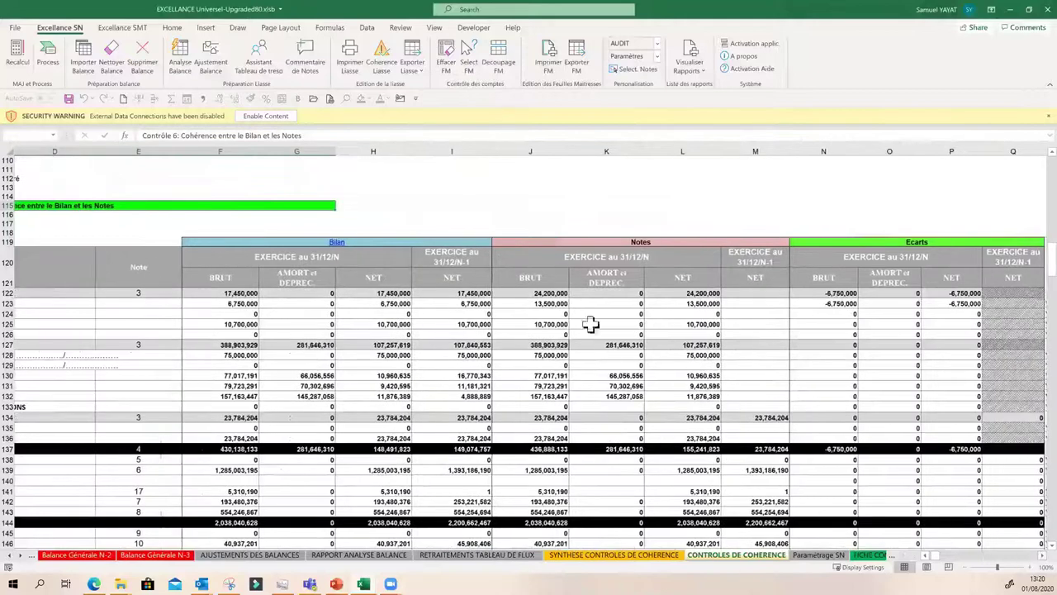
left_click(580, 244)
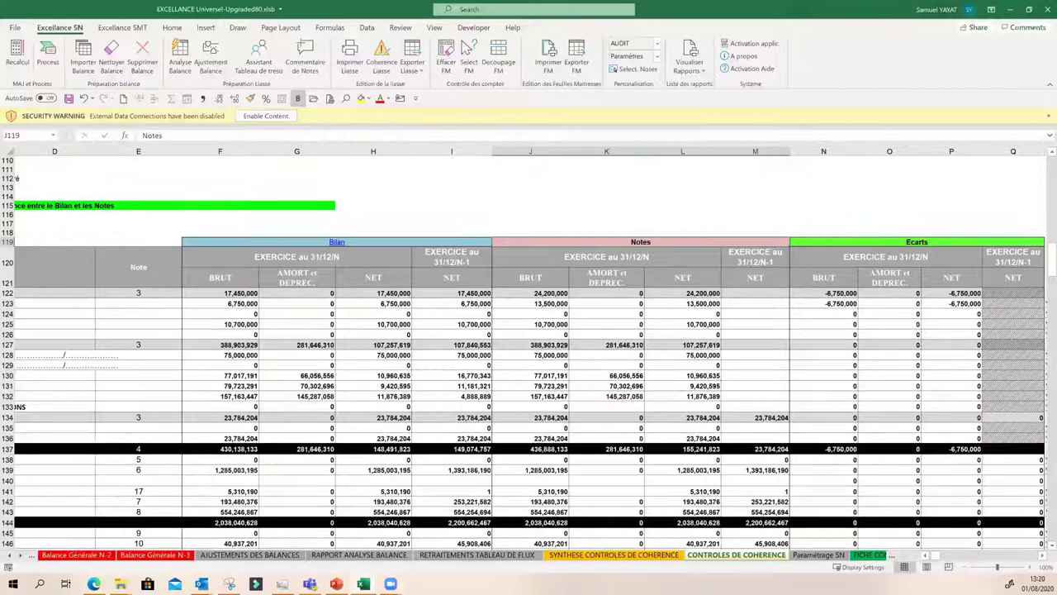
scroll(529, 392, "left", 3)
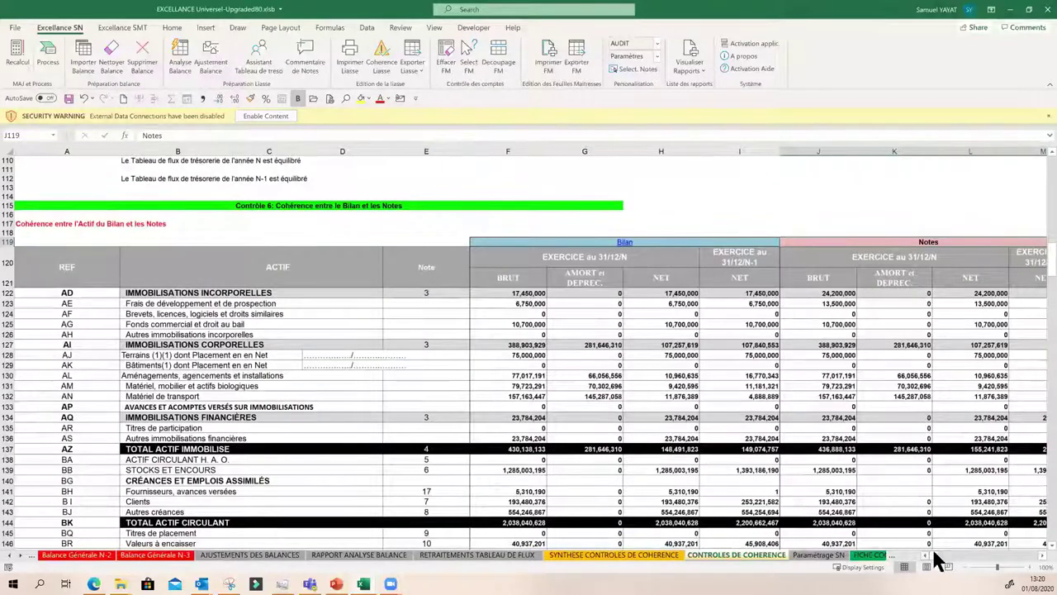
scroll(1026, 565, "right", 5)
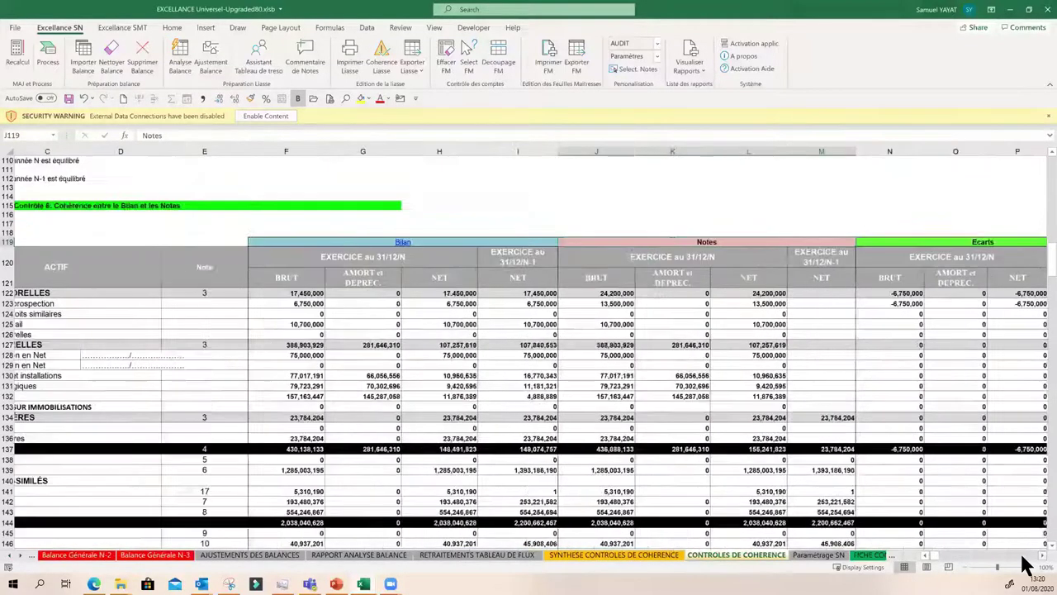
- Examine the Ecarts columns of the assets table, including the gross gap in N123 for Frais de développement et de prospection
scroll(744, 386, "down", 4)
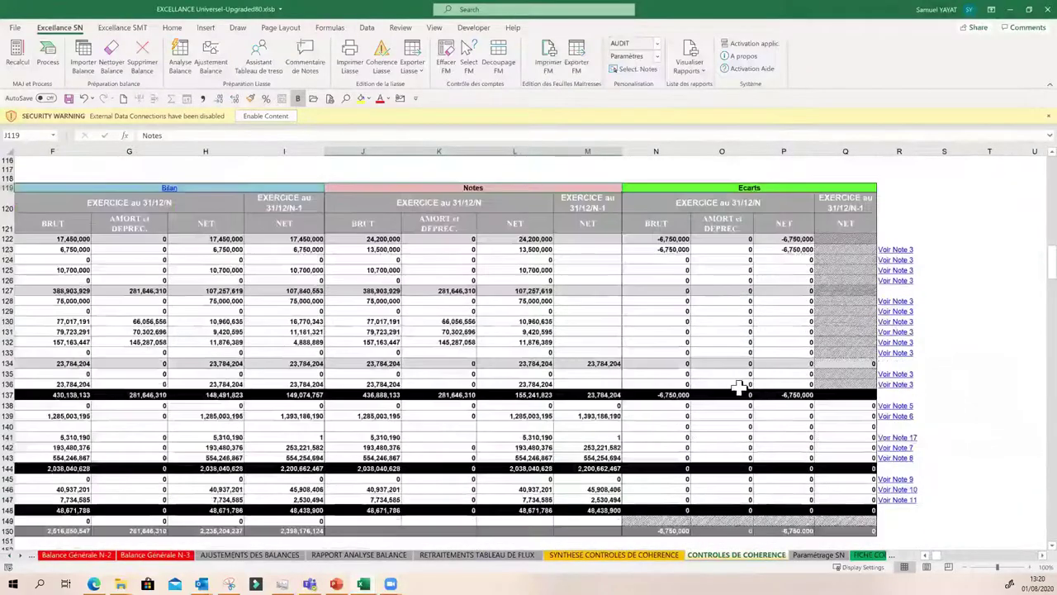
scroll(727, 388, "up", 7)
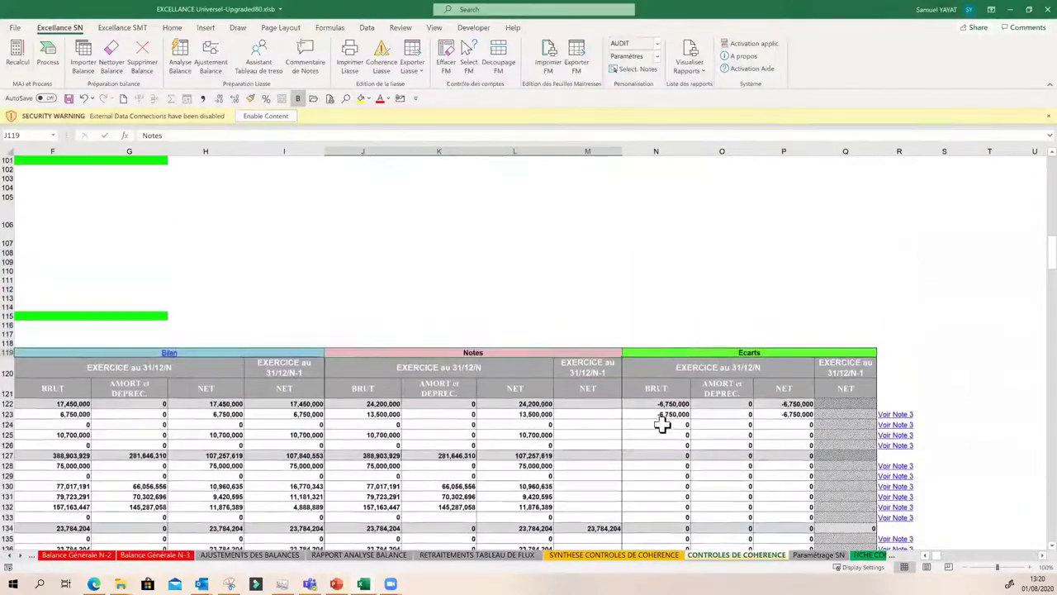
left_click(655, 414)
scroll(636, 405, "down", 3)
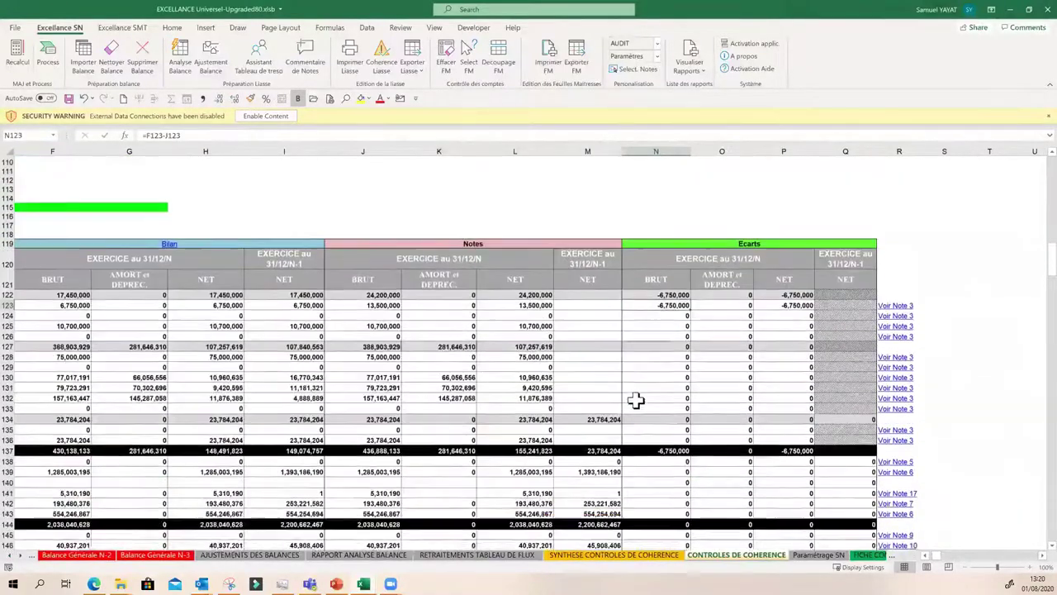
left_click(925, 556)
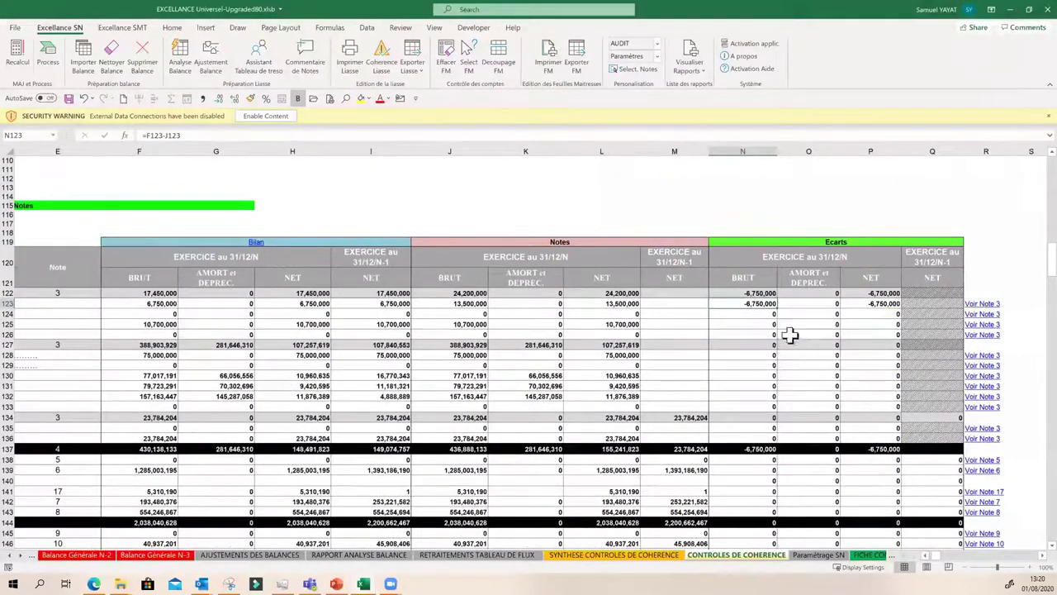
left_click(926, 555)
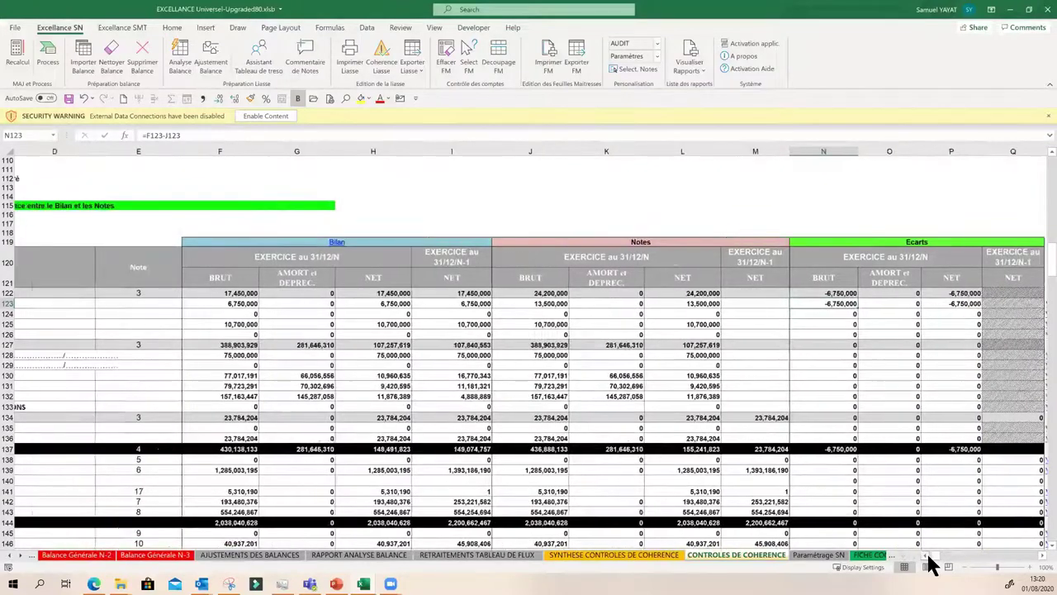
- Highlight row 123, Frais de développement et de prospection, and follow it across the Bilan, Notes and Ecarts columns
left_click(926, 555)
left_click(926, 556)
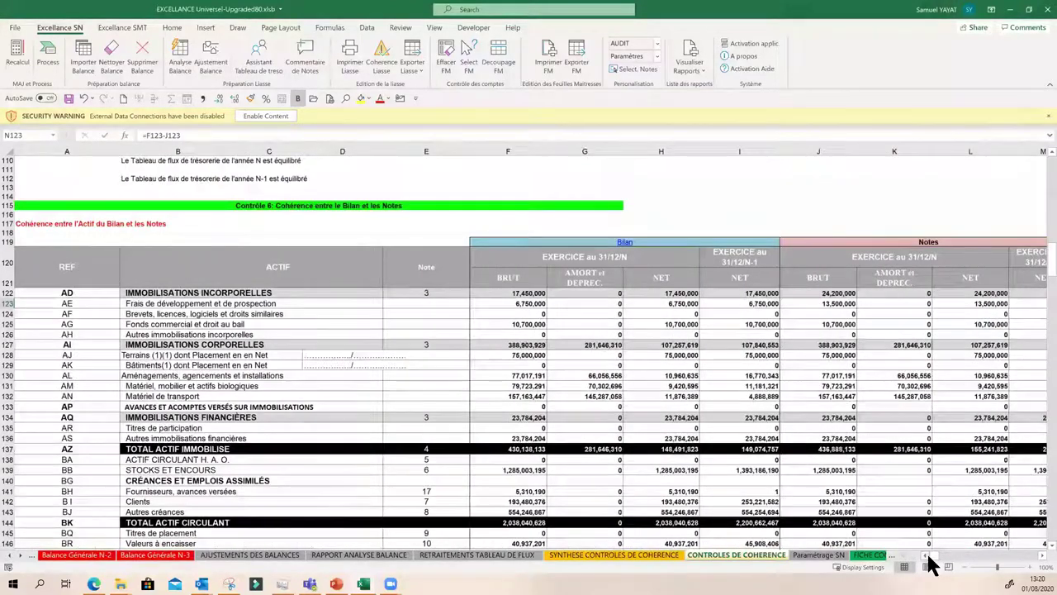
left_click(161, 302)
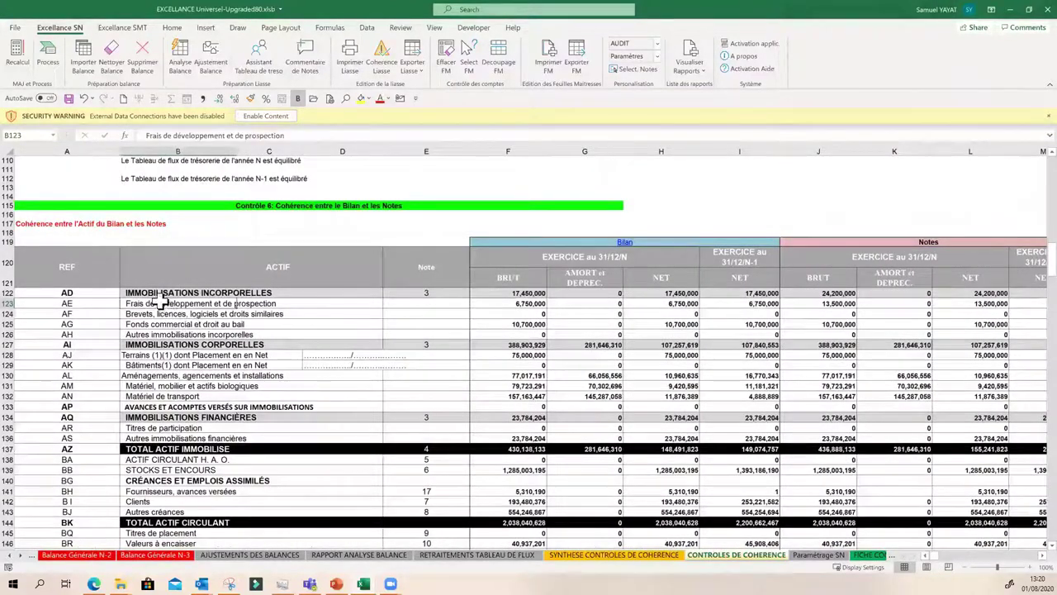
left_click(8, 303)
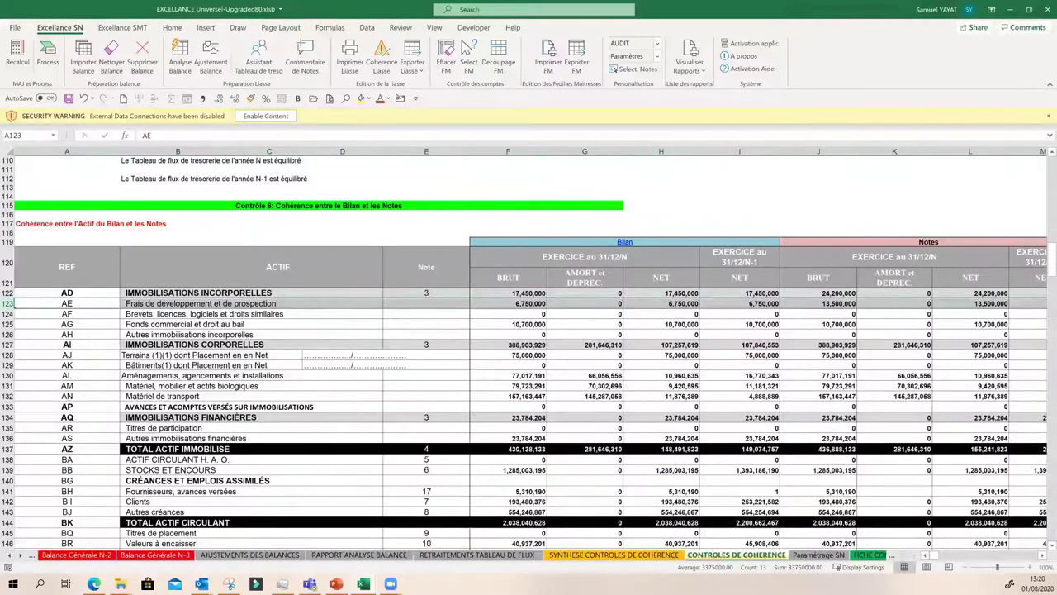
scroll(528, 347, "right", 5)
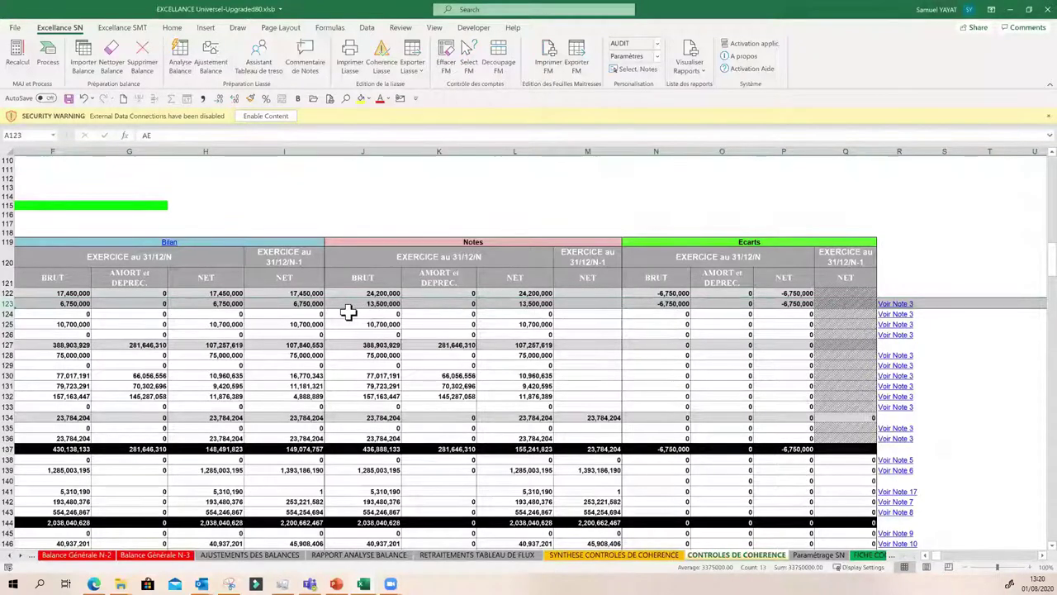
left_click(925, 555)
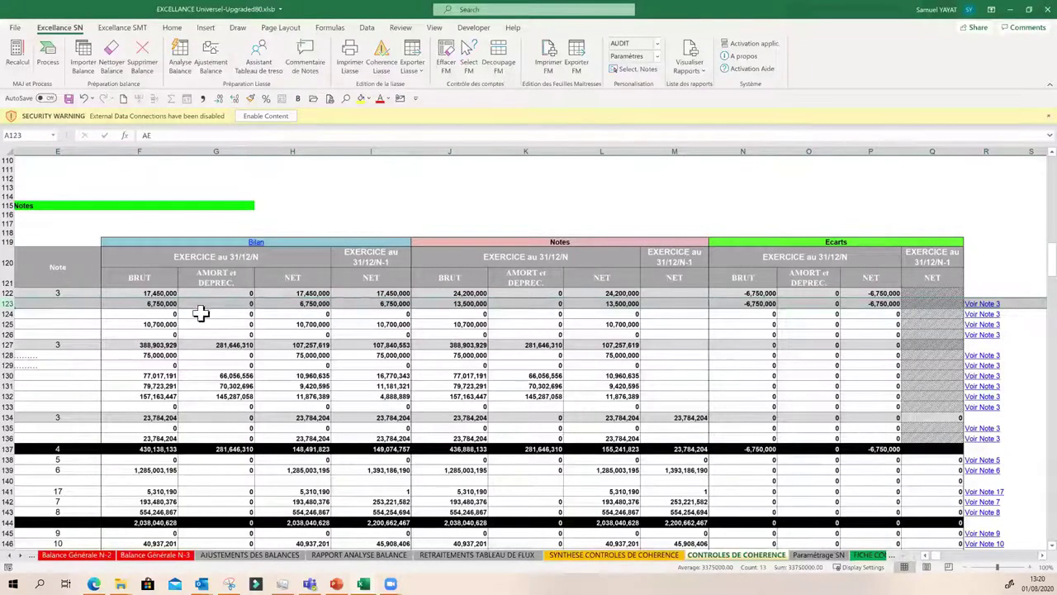
- Compare the Bilan gross and net amounts in row 123 with the Notes gross amount and check their source formulas
left_click(167, 304)
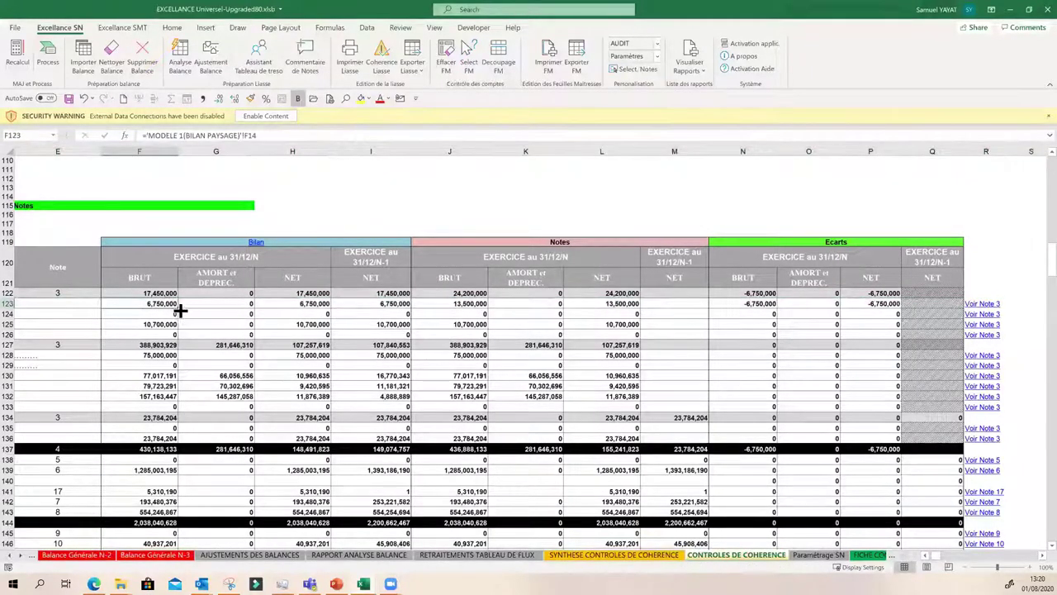
left_click(293, 304)
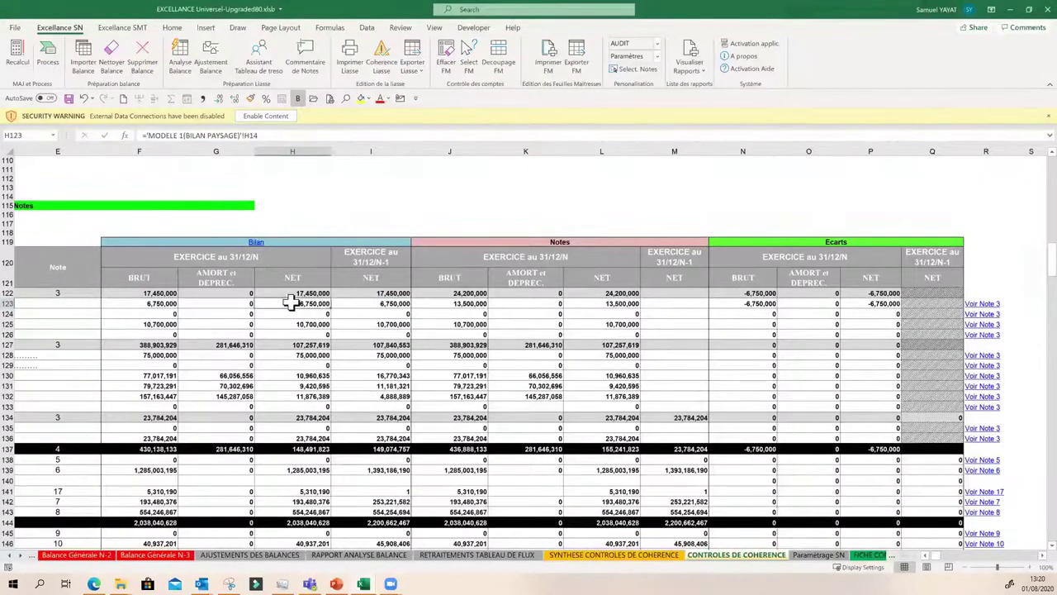
left_click(478, 304)
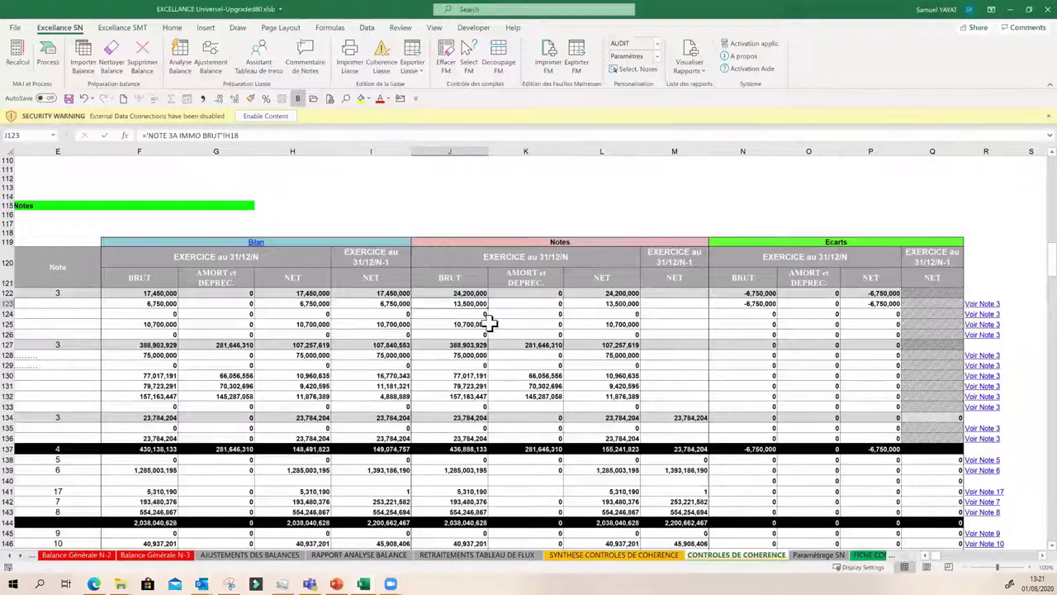
scroll(926, 560, "left", 4)
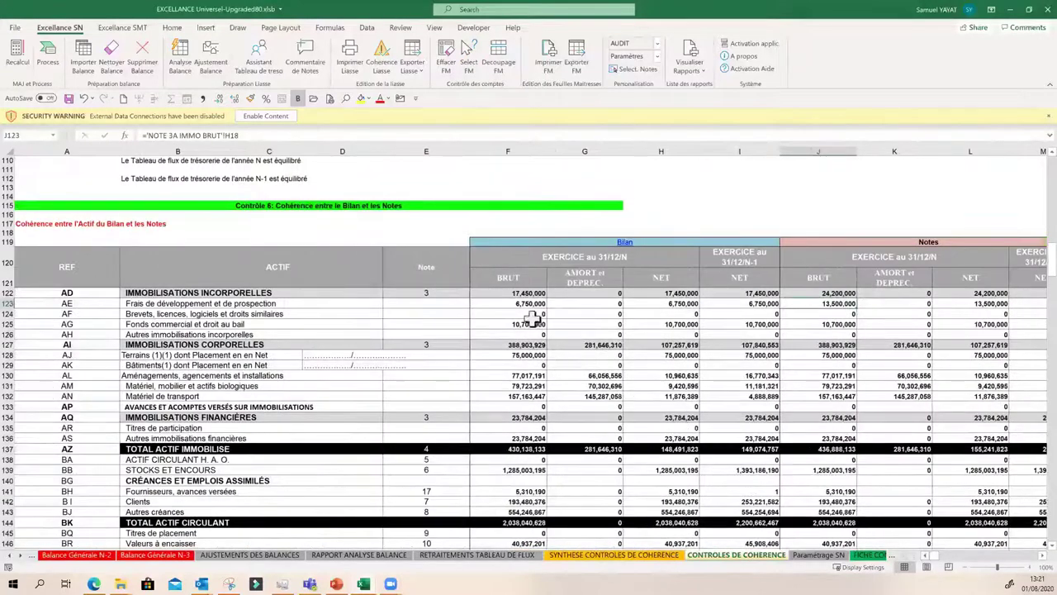
left_click(529, 303)
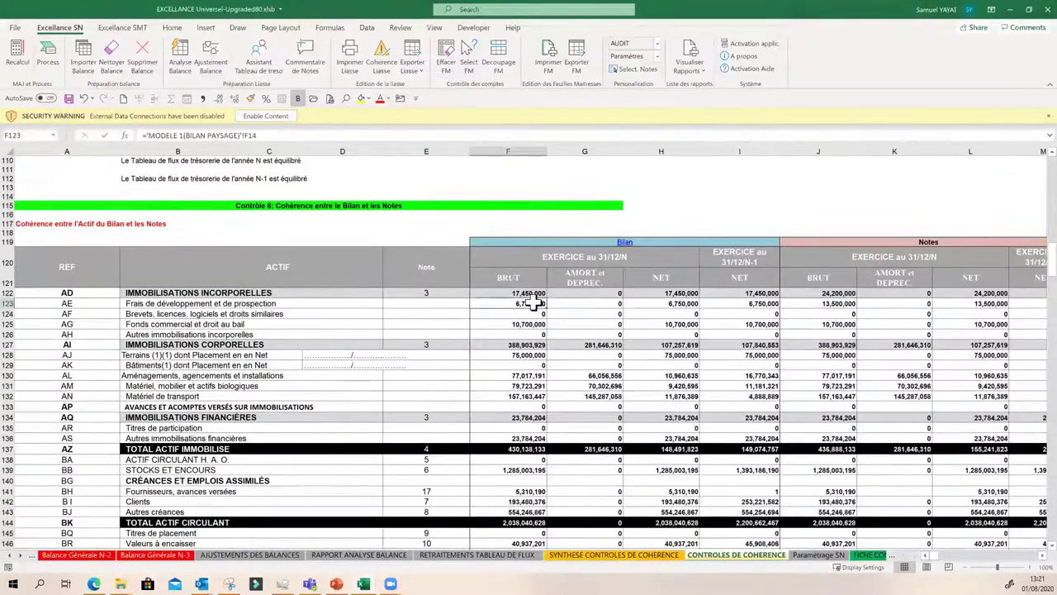
left_click(238, 303)
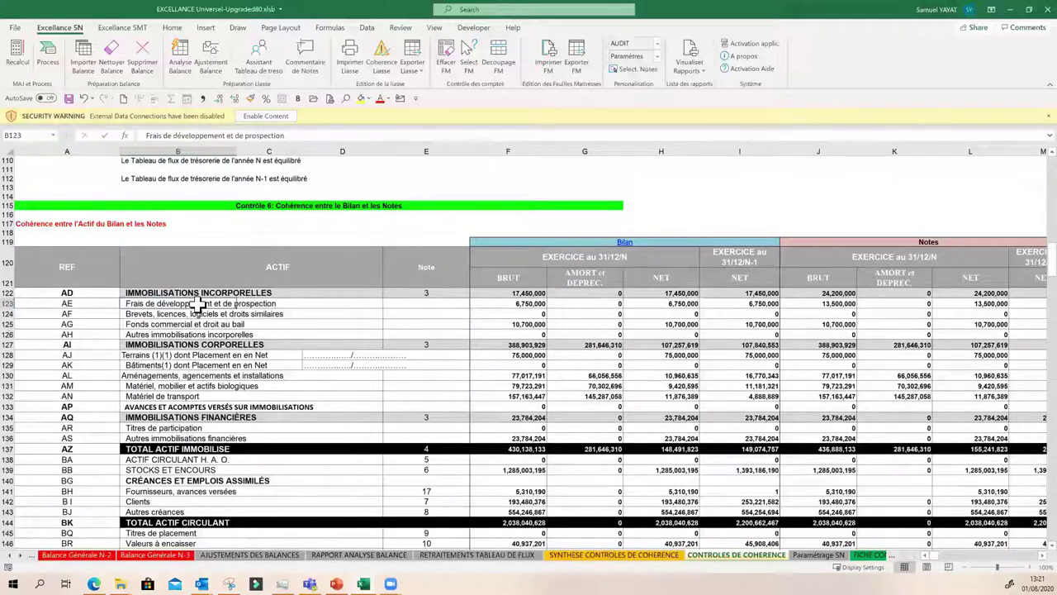
left_click(520, 304)
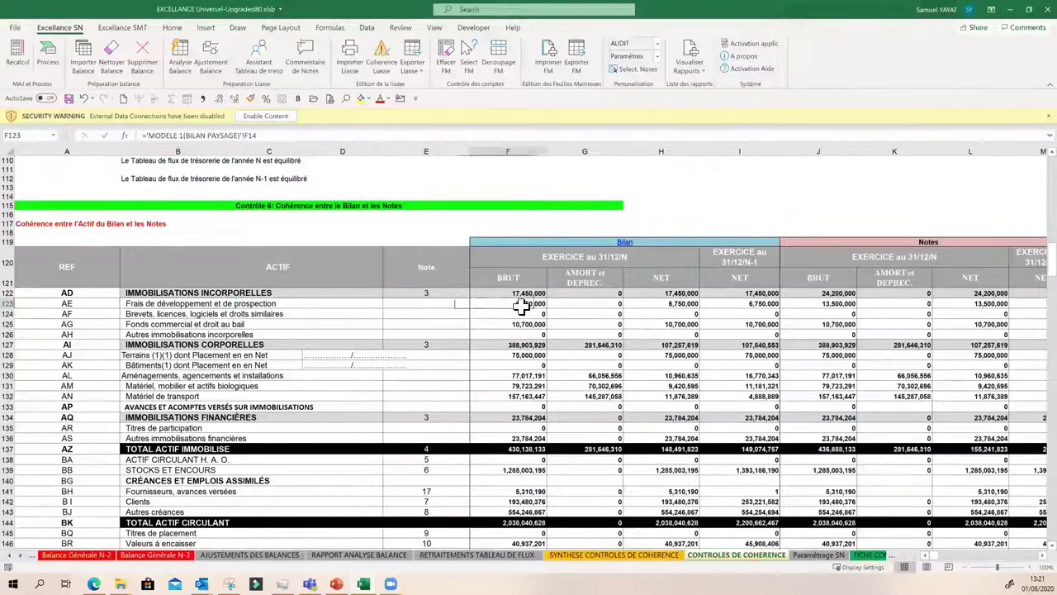
- Follow the Bilan link to the MODELE 1 balance sheet and check the gross amount of Frais de développement in F14
left_click(625, 248)
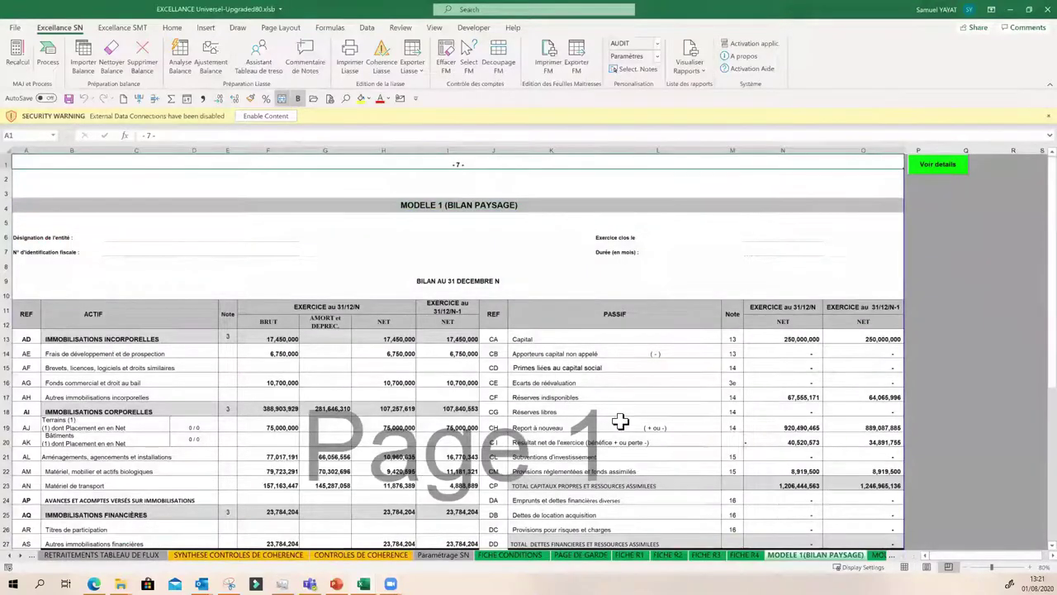
left_click(258, 354)
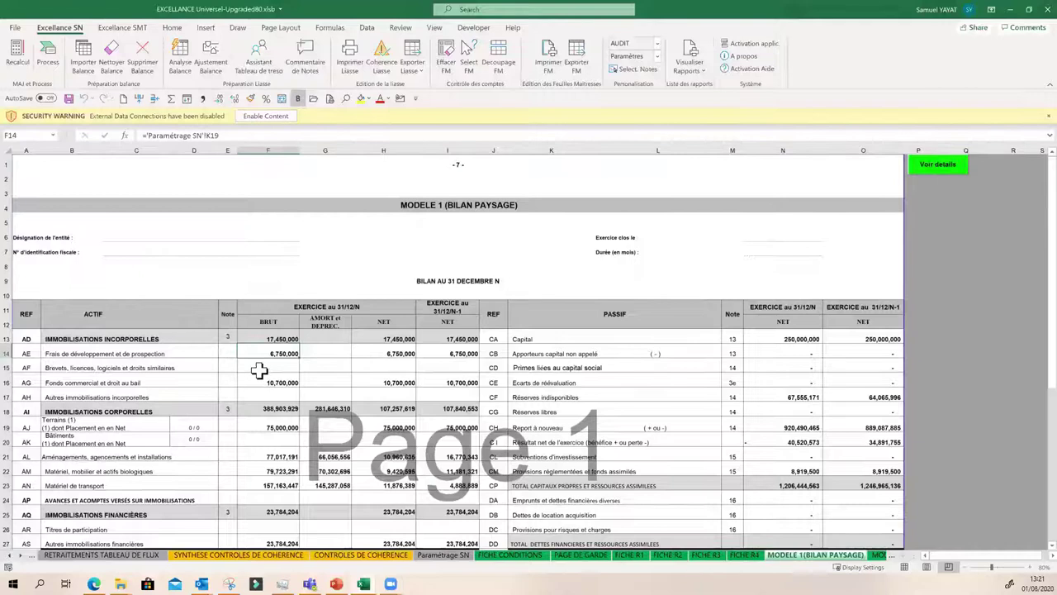
scroll(260, 370, "down", 2)
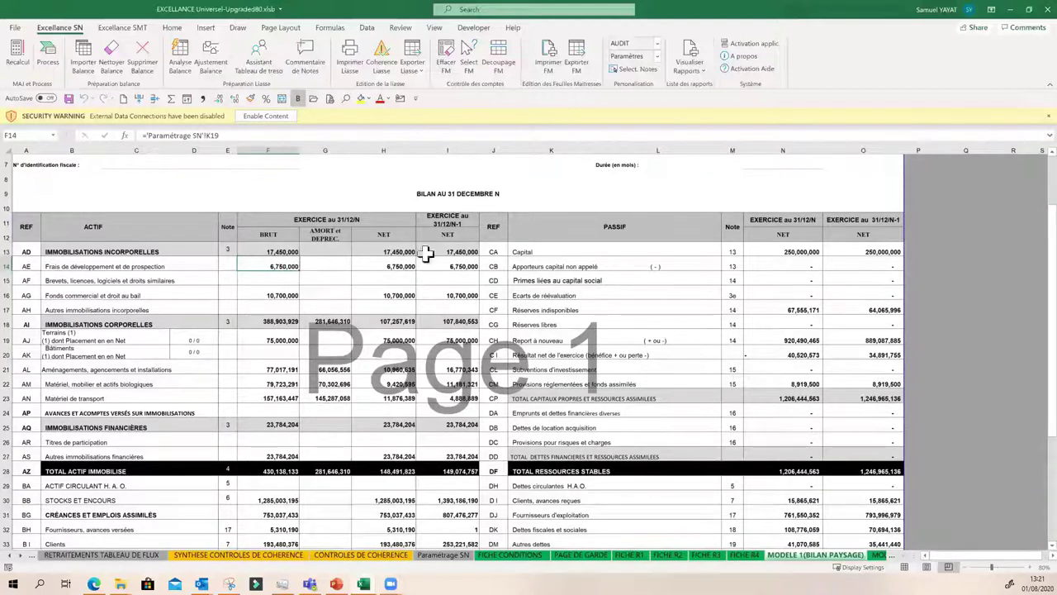
scroll(495, 295, "up", 2)
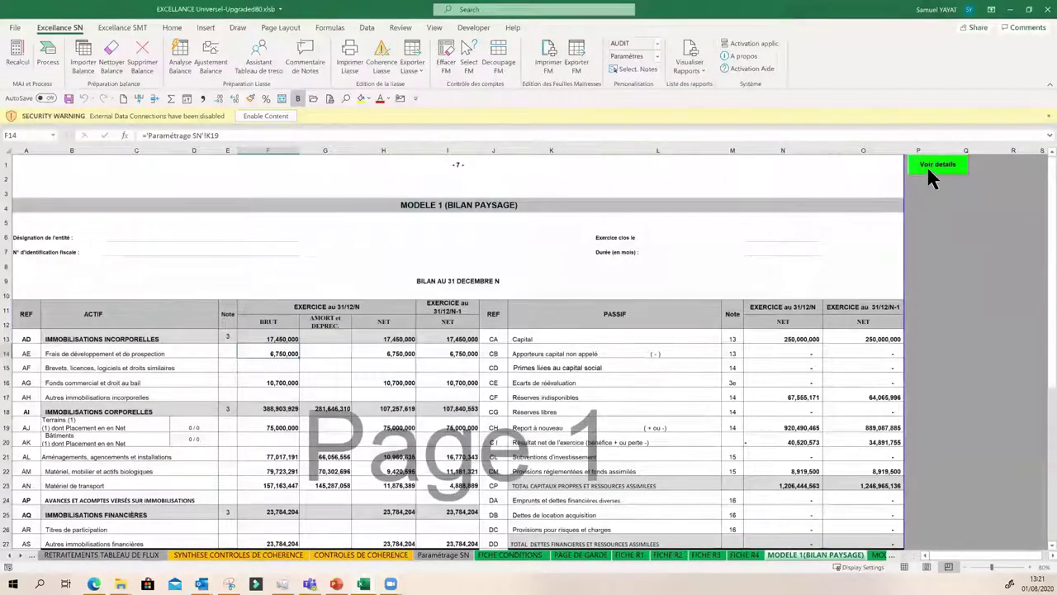
- Open the balance sheet's parameter details and examine the net total, account 211 and its period N balance for Frais de développement
left_click(931, 167)
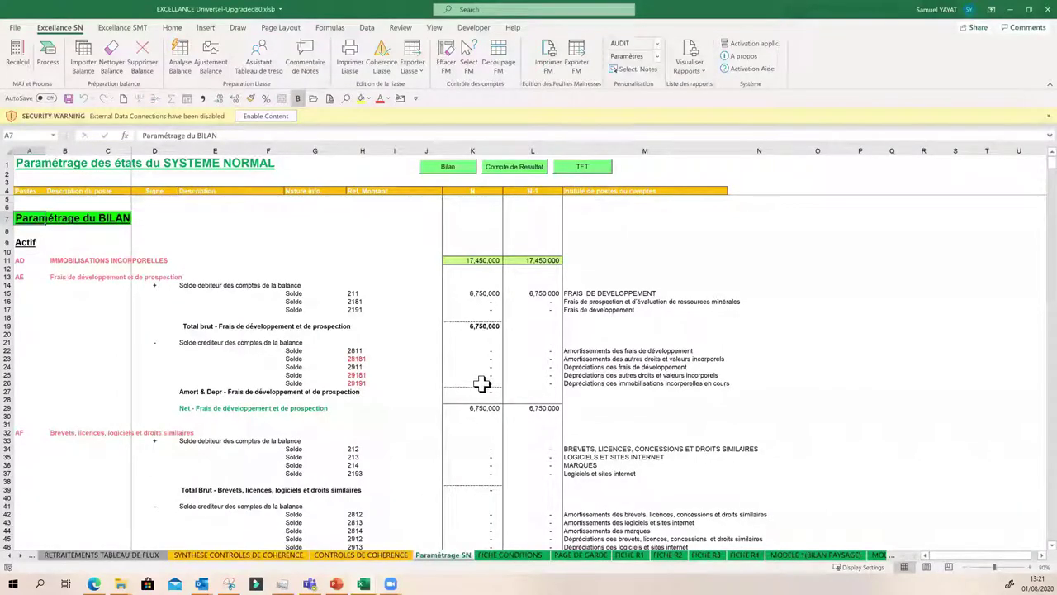
left_click(481, 409)
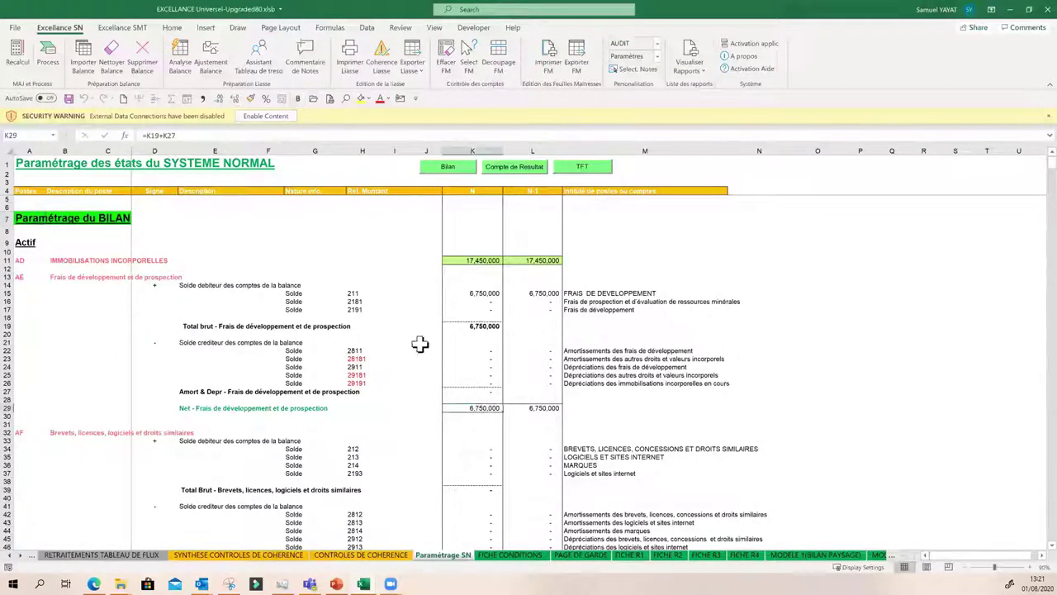
left_click(353, 293)
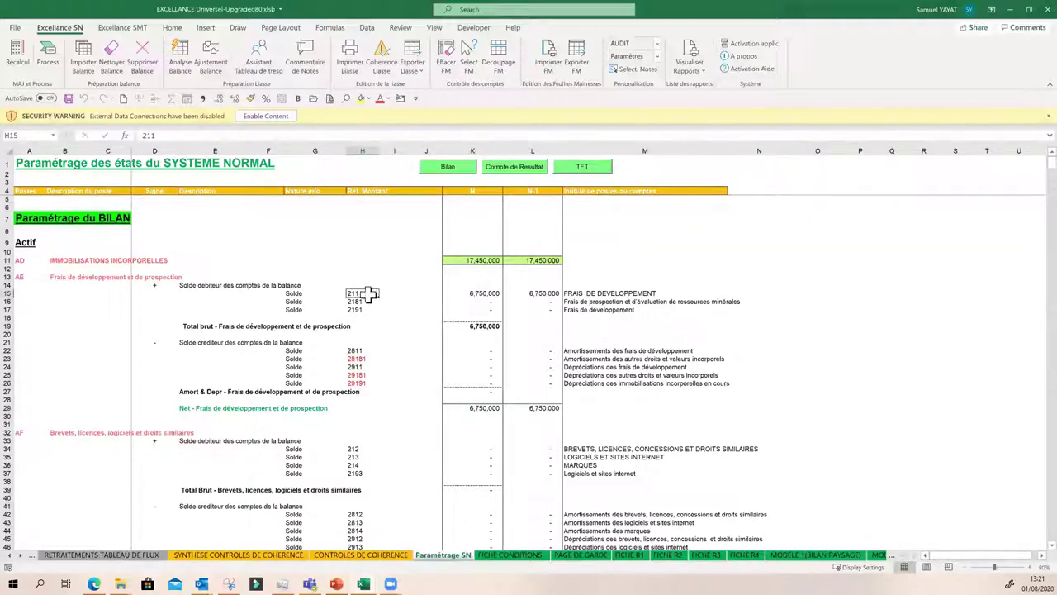
left_click(468, 293)
left_click(355, 295)
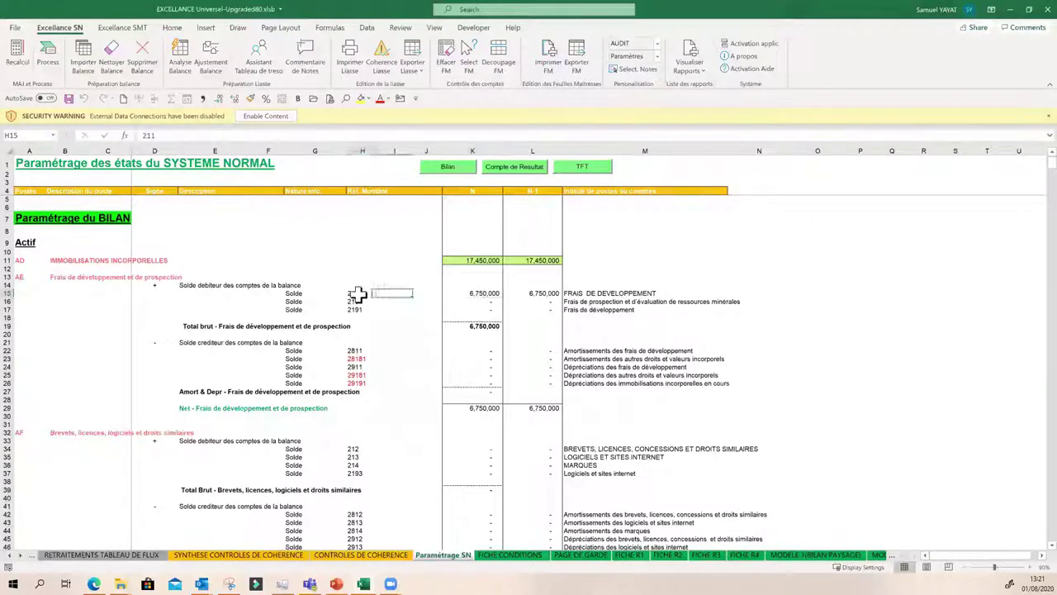
left_click(484, 290)
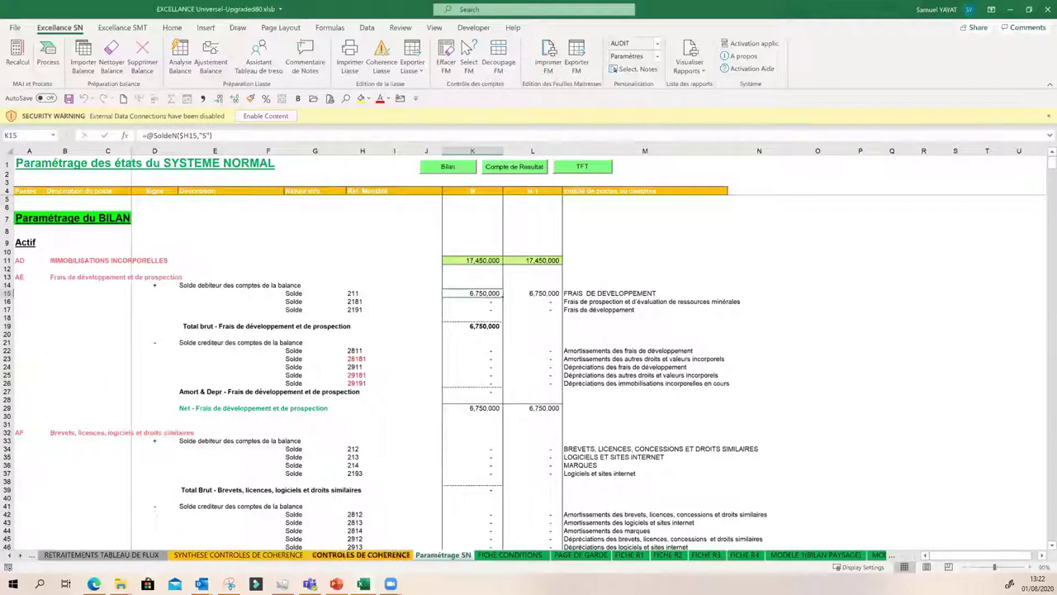
- Return to the CONTROLES DE COHERENCE sheet and examine the Notes amounts of row 123, including the net formula in L123
left_click(340, 555)
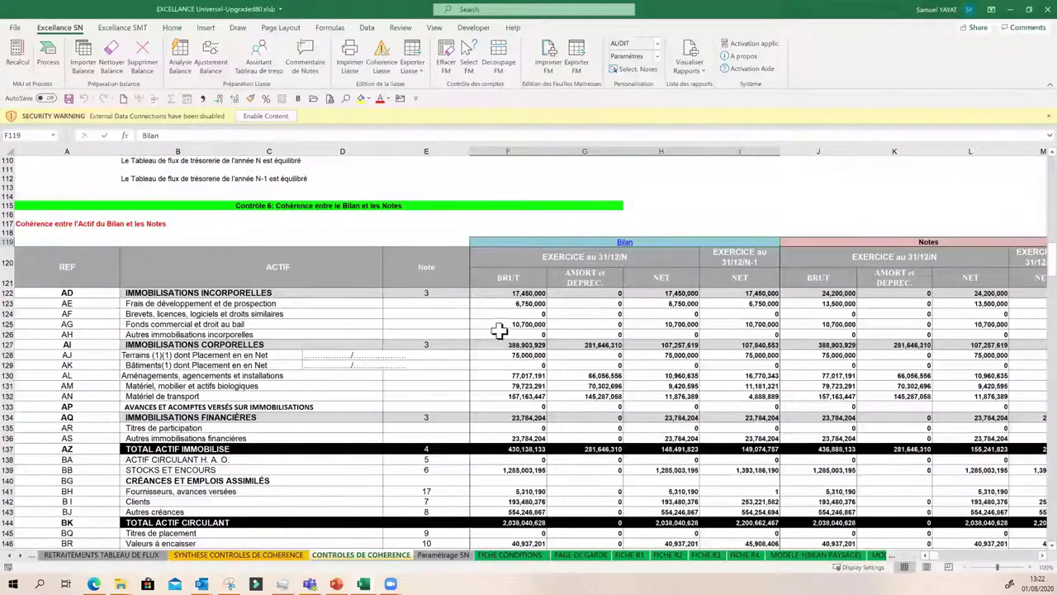
left_click(503, 304)
left_click(14, 304)
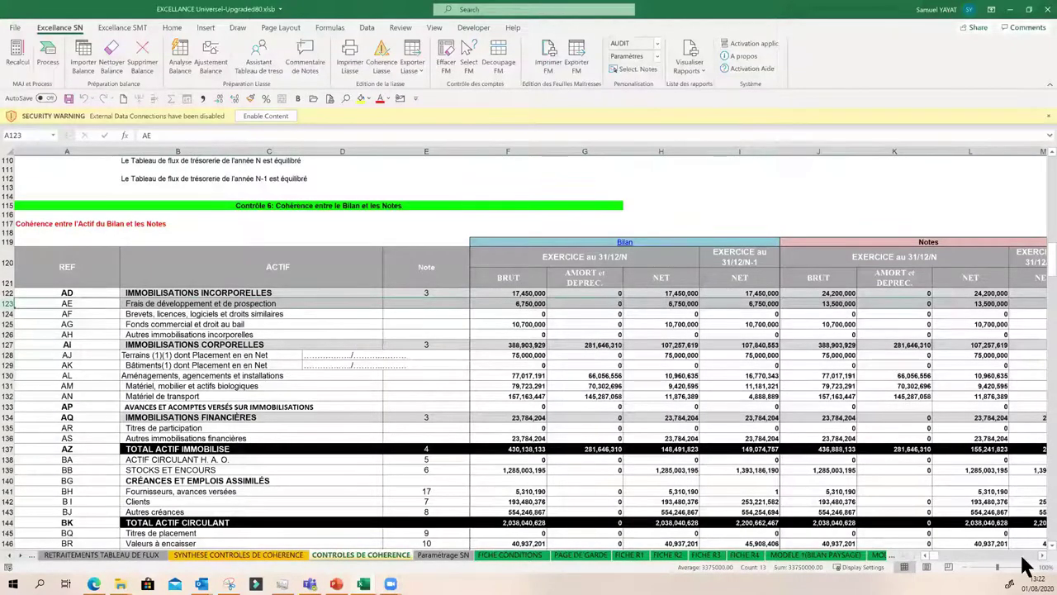
scroll(1024, 564, "right", 5)
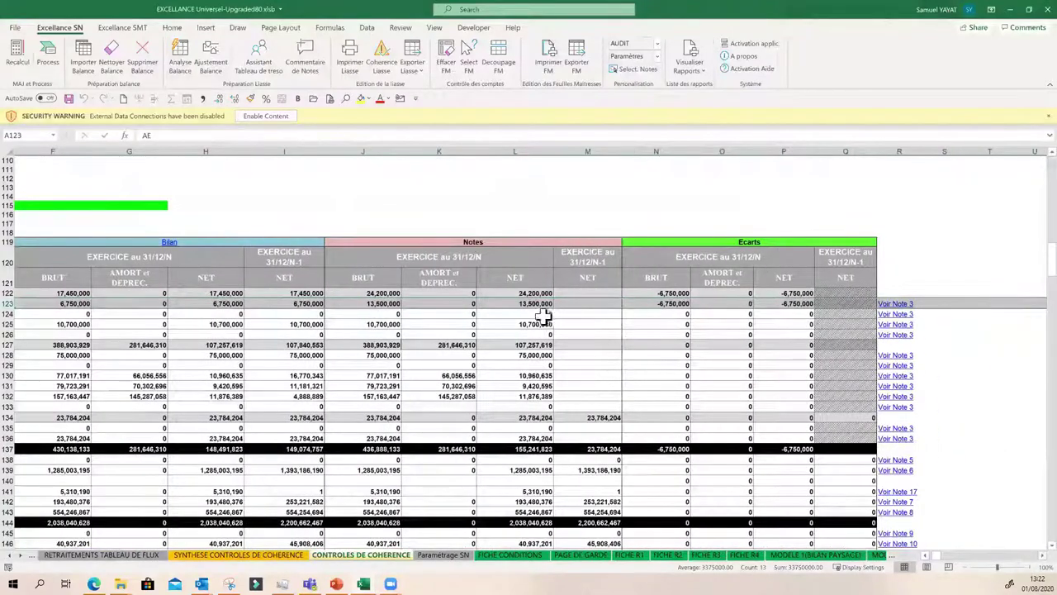
left_click(528, 304)
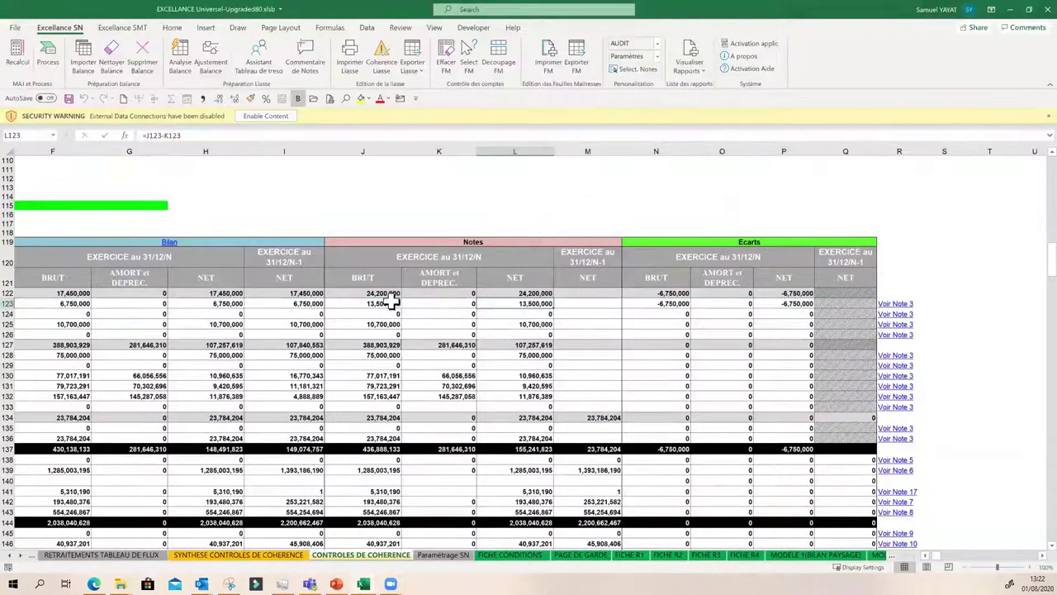
- Follow the Voir Note 3 link and inspect the opening gross amount and acquisitions formulas for Frais de développement in Note 3A
left_click(899, 313)
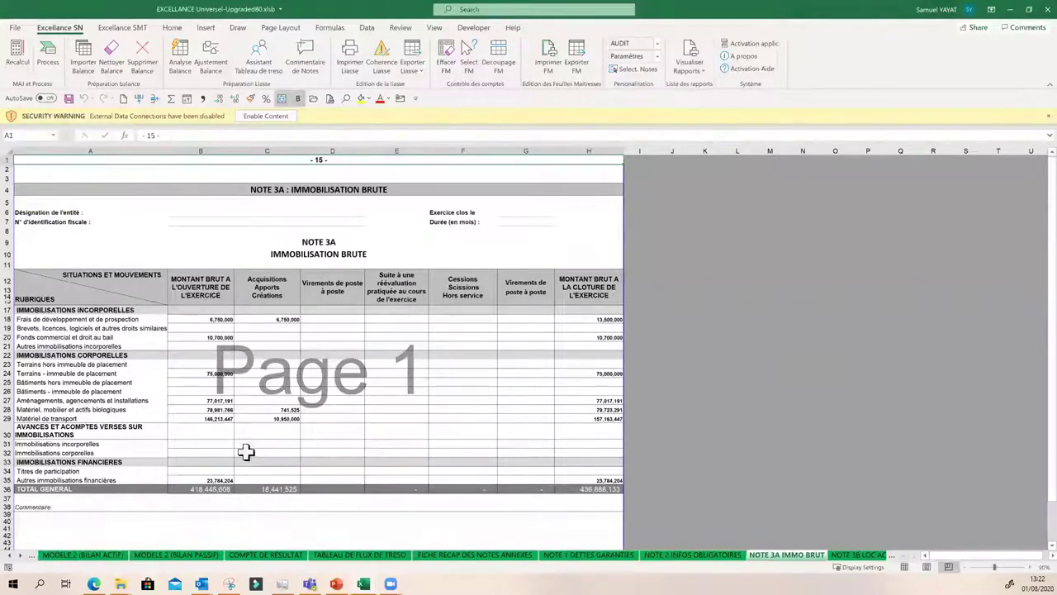
left_click(200, 320)
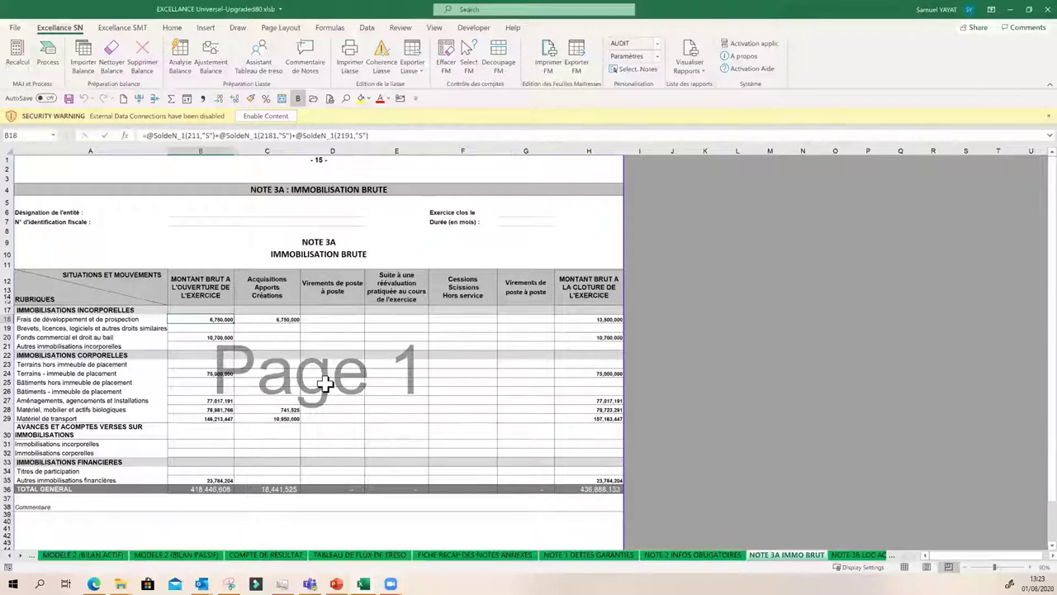
key("Right")
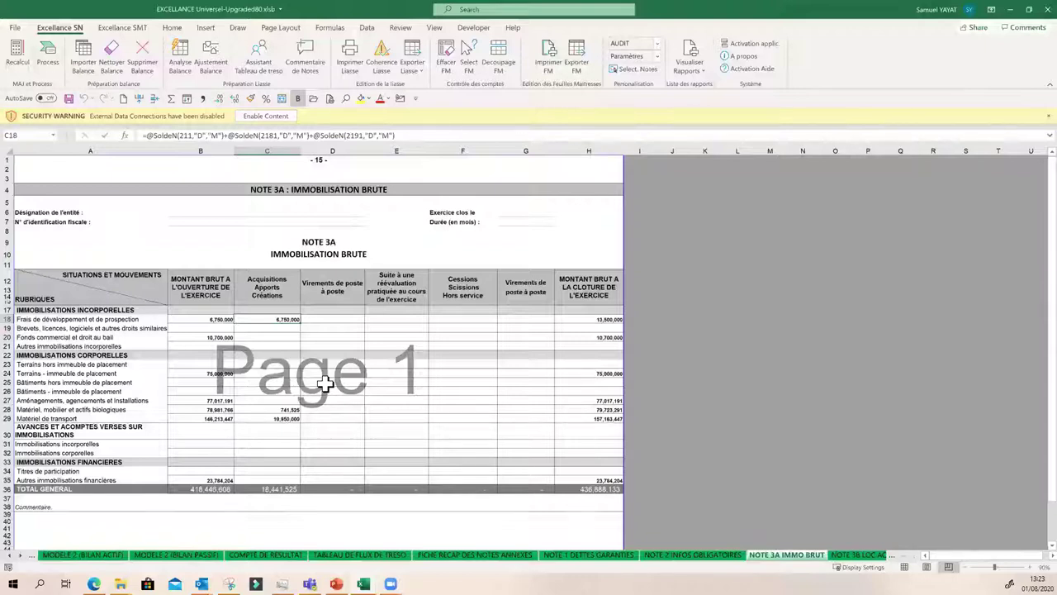
left_click(316, 451)
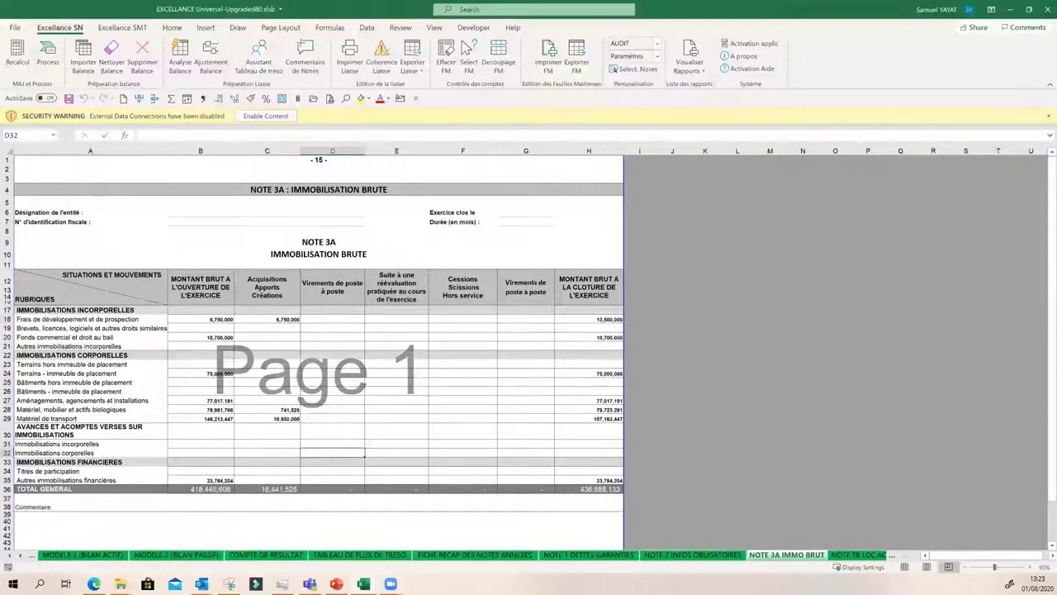
- Compare the acquisitions formula in C18 of Note 3A with the Virements de poste à poste formula in D18
scroll(462, 554, "down", 10)
scroll(463, 554, "down", 10)
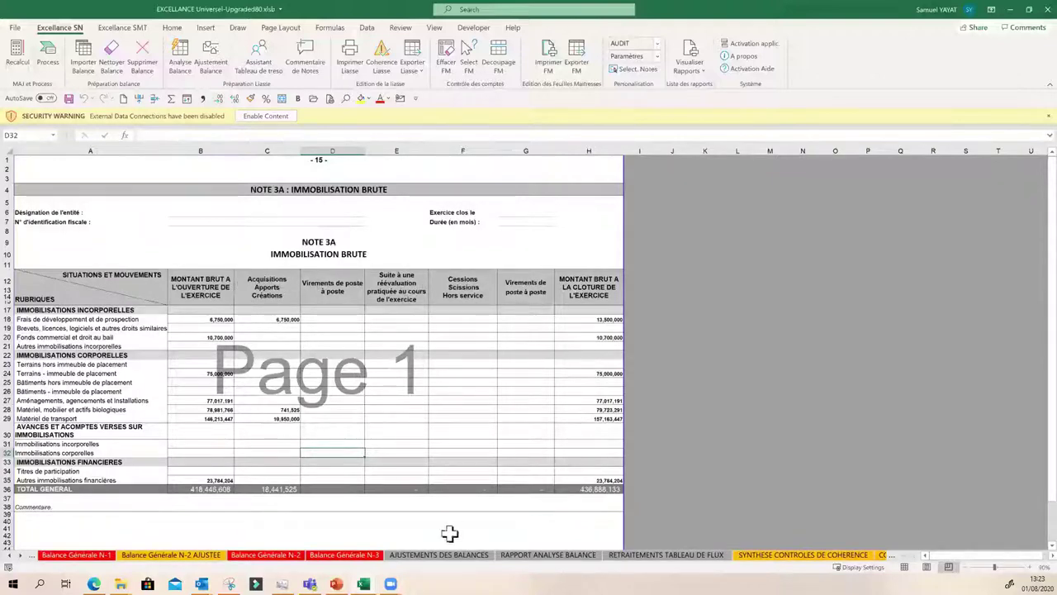
left_click(279, 319)
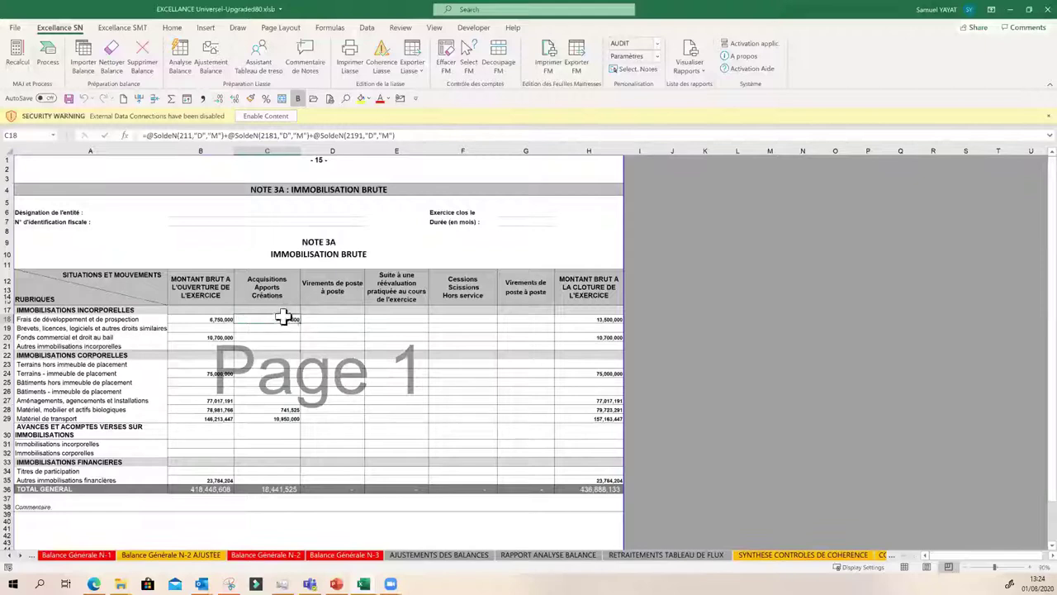
left_click(343, 321)
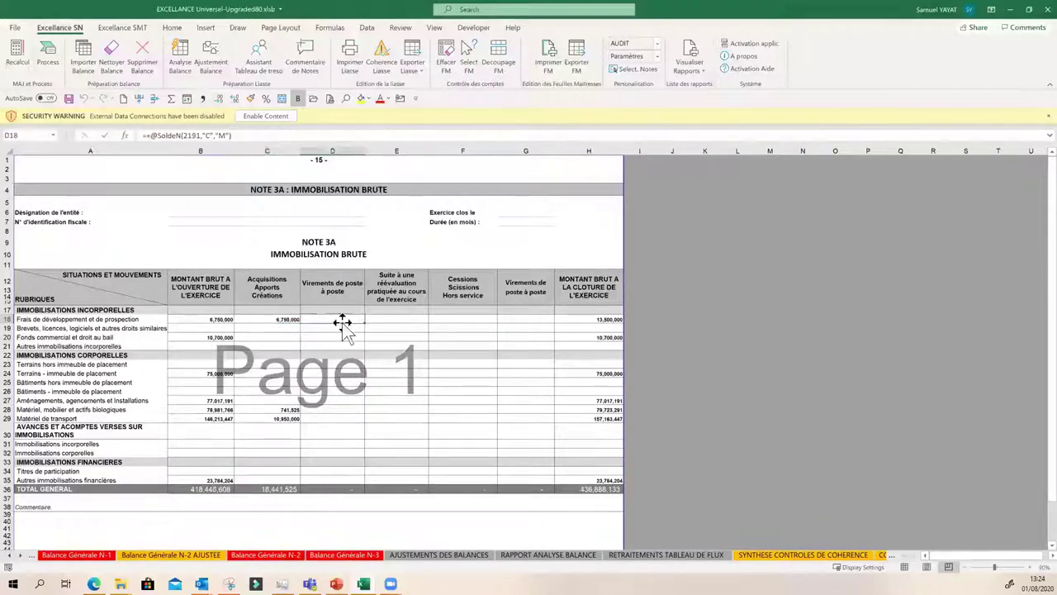
left_click(275, 320)
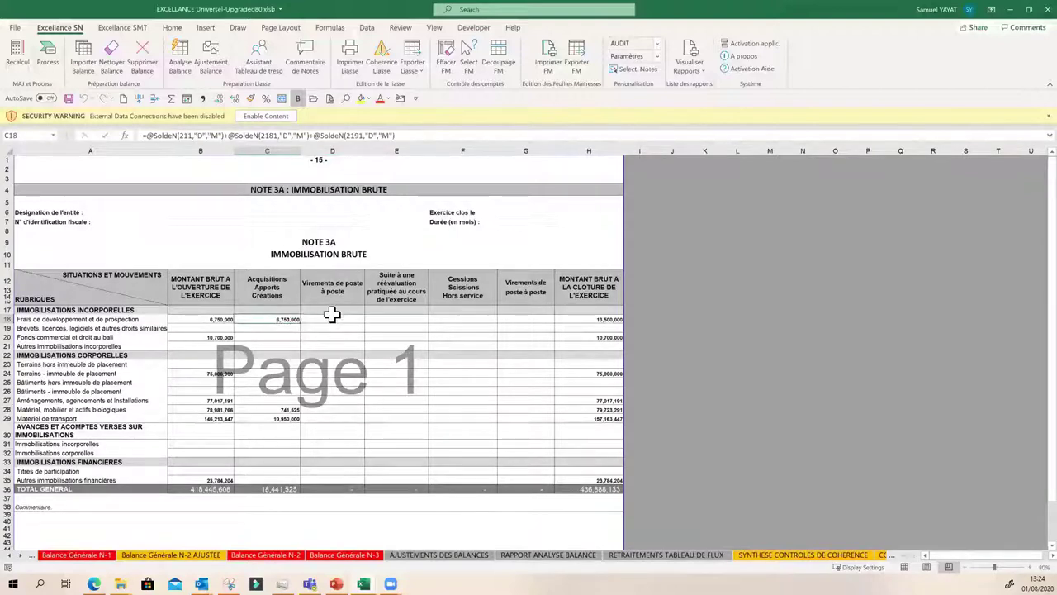
- Display the Balance Générale N sheet
left_click(10, 558)
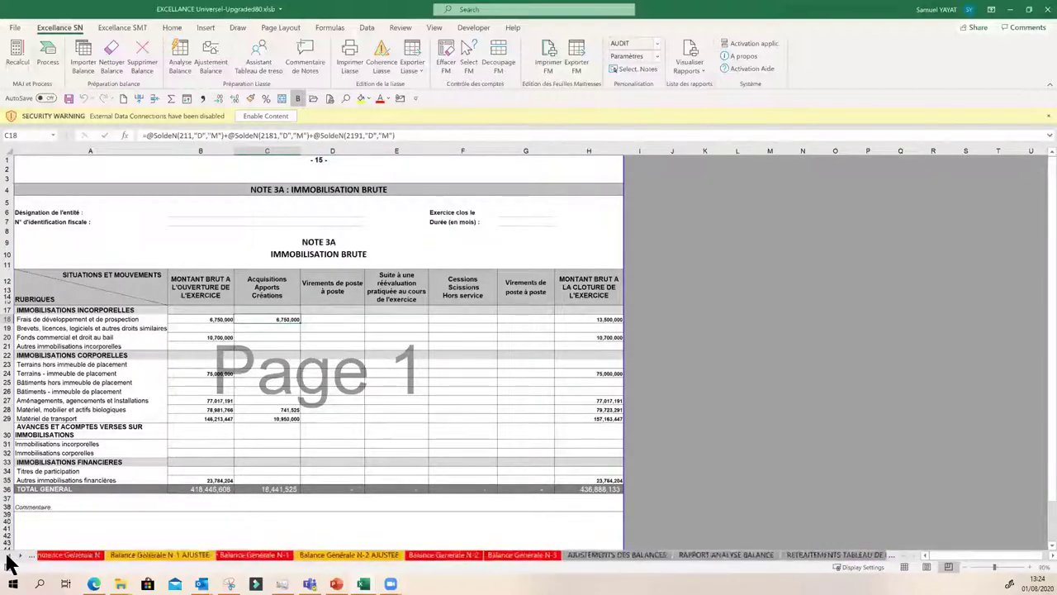
left_click(10, 558)
left_click(223, 554)
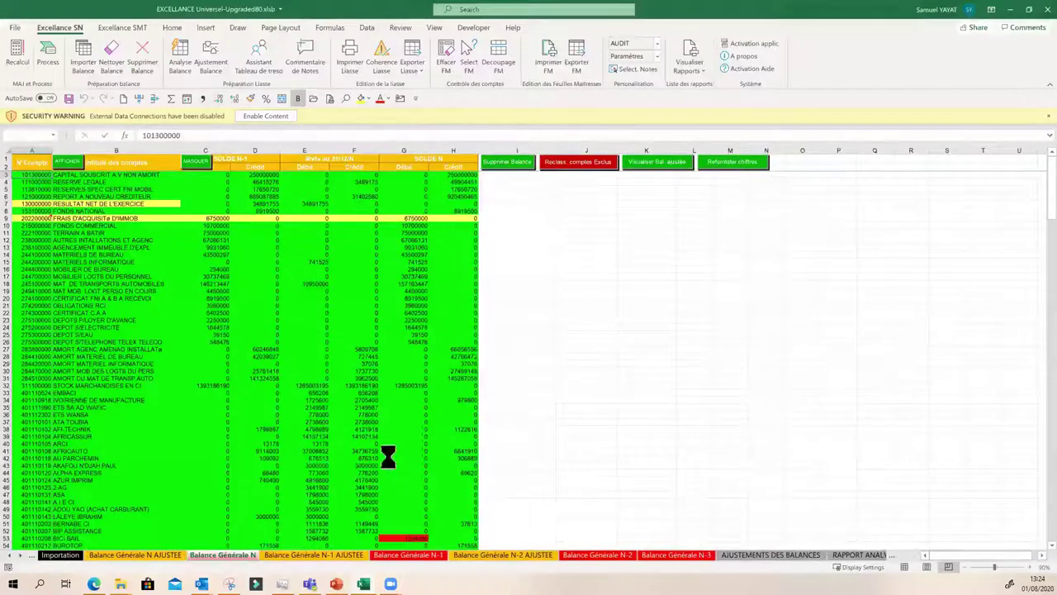
- Examine the opening, movement and closing amounts of Frais d'acquisition d'immob in row 9 of the Balance Générale N sheet
left_click(404, 218)
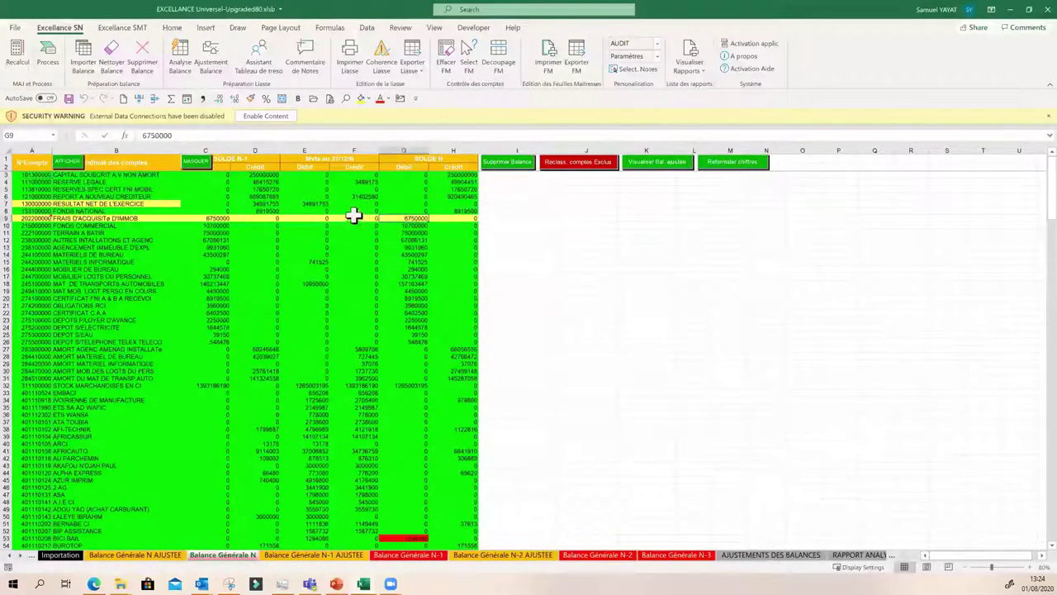
left_click(214, 218)
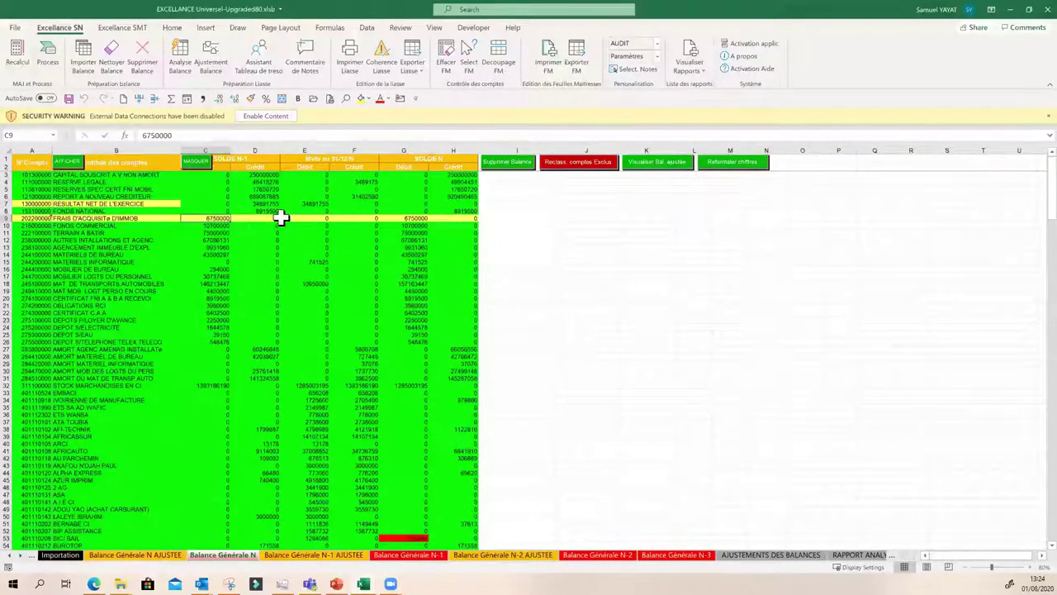
left_click(307, 218)
left_click_drag(323, 218, 350, 218)
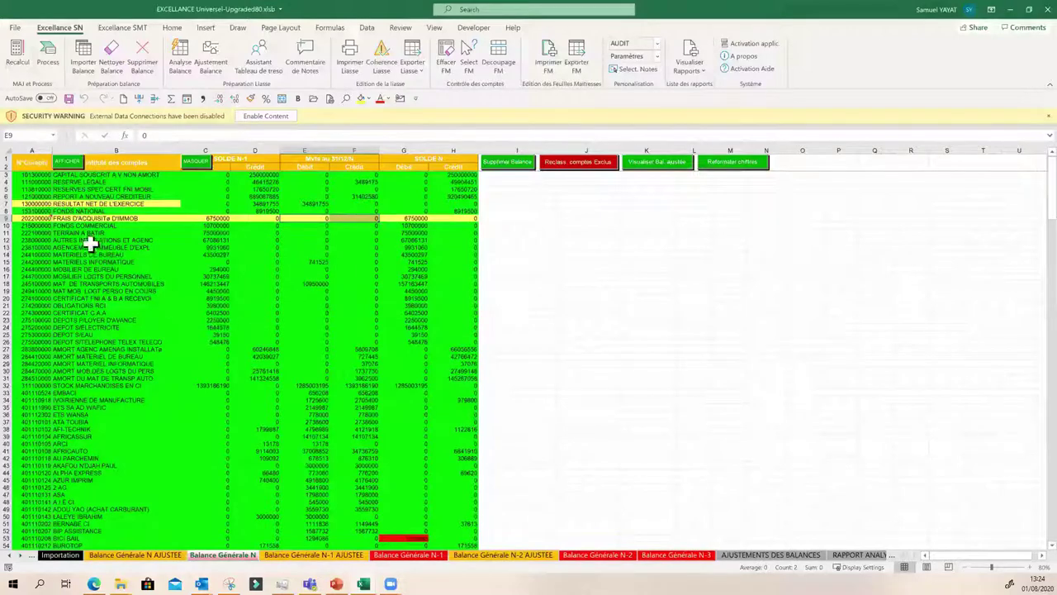
- On the Balance Générale N AJUSTEE sheet, check the Frais de développement amounts and fill A11:H11 with yellow
left_click(135, 555)
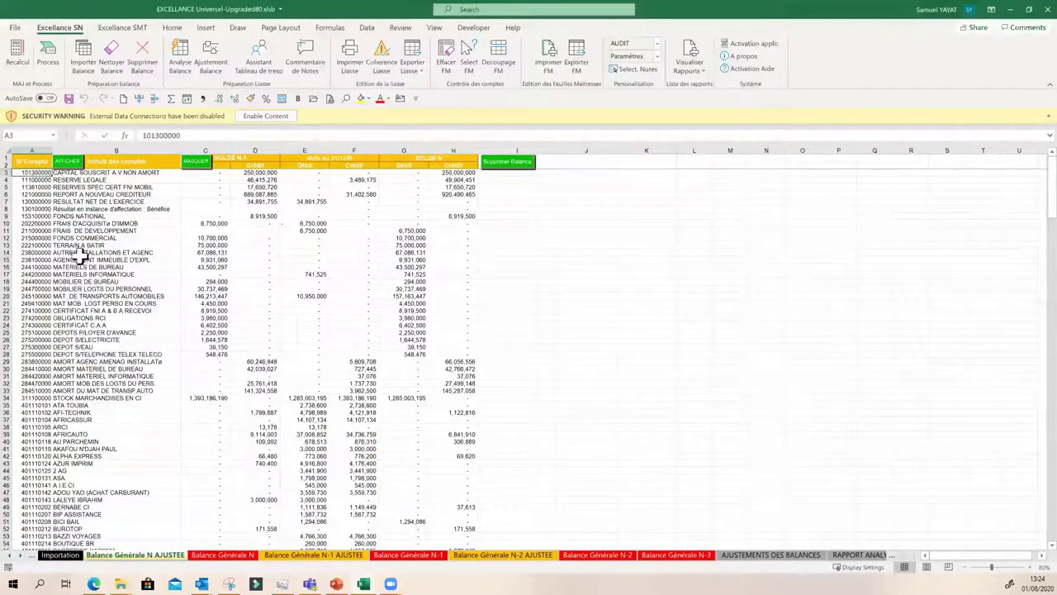
left_click(10, 230)
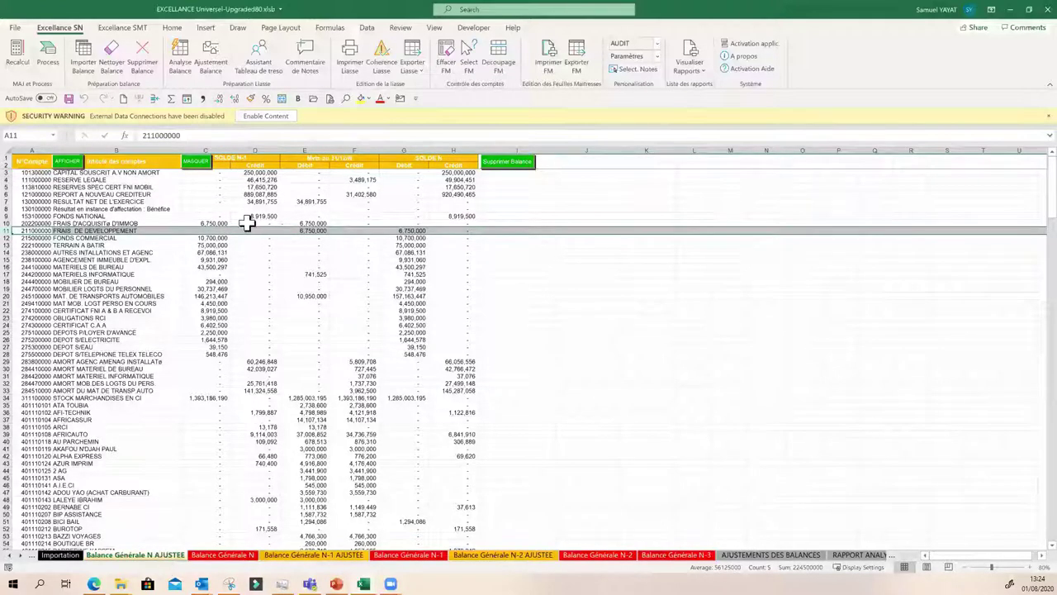
left_click(213, 230)
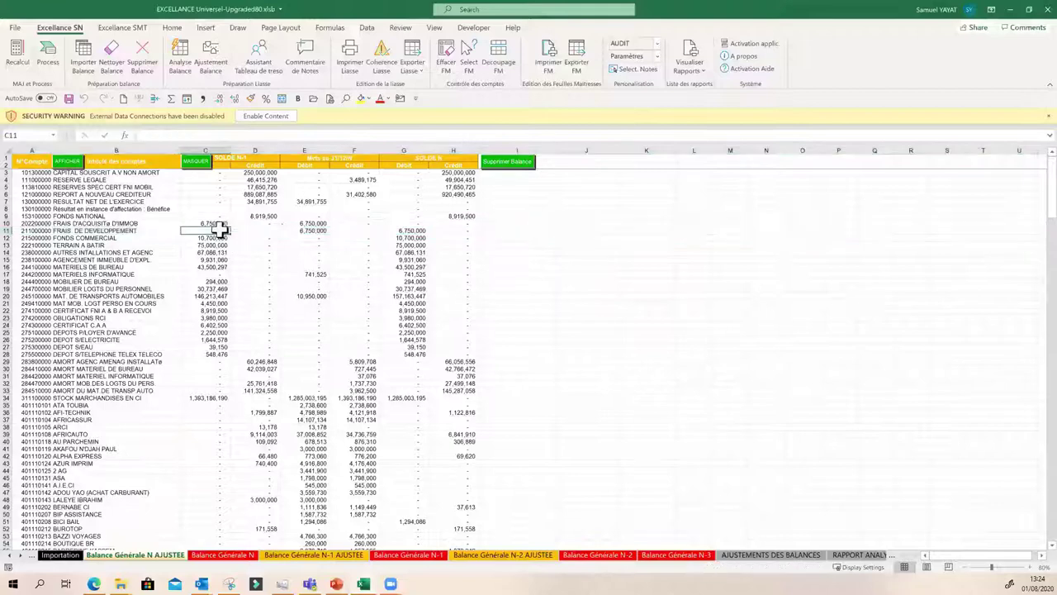
left_click(295, 231)
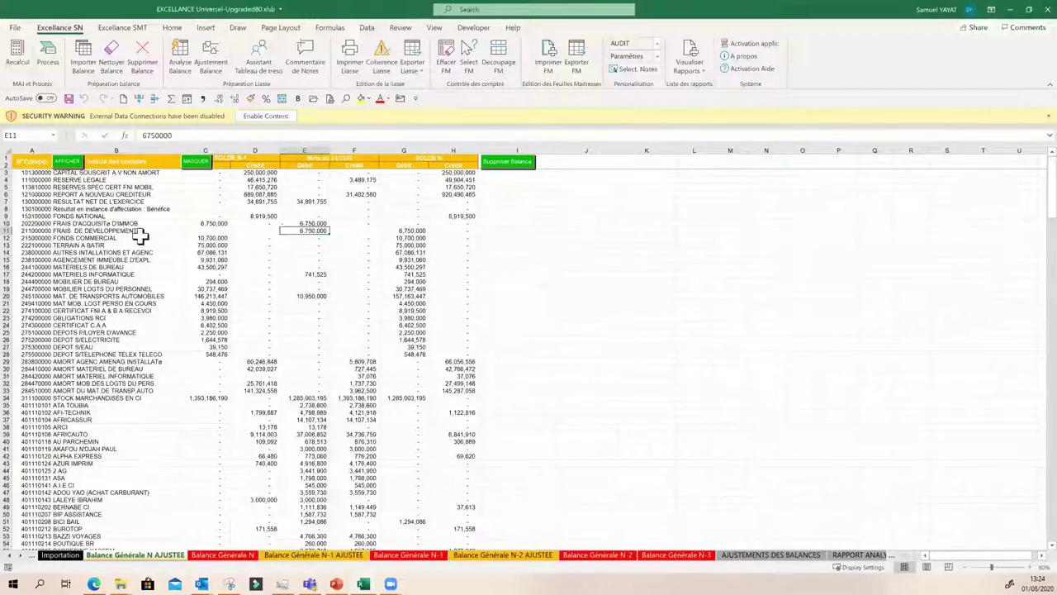
left_click_drag(25, 233, 449, 229)
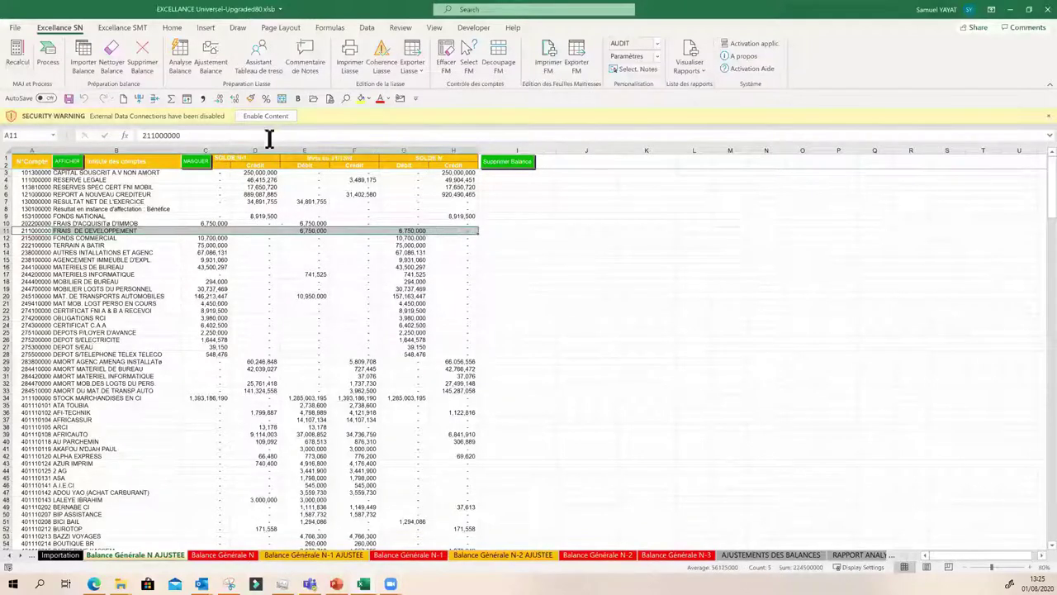
left_click(359, 99)
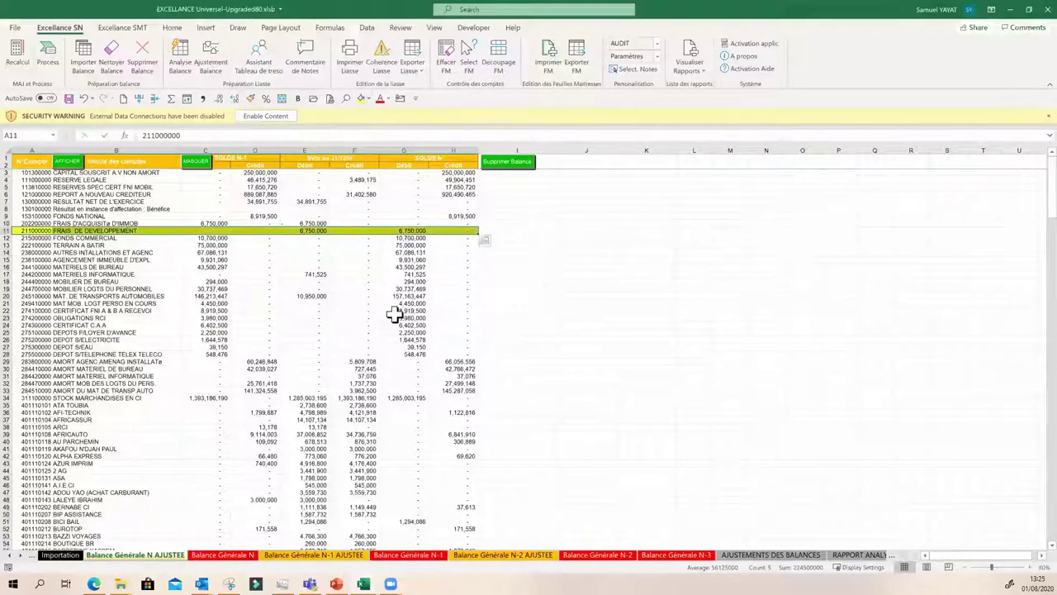
- Compare the Frais d'acquisition d'immob amounts in row 10 with the Frais de développement debit movement in E11
left_click_drag(45, 223, 450, 223)
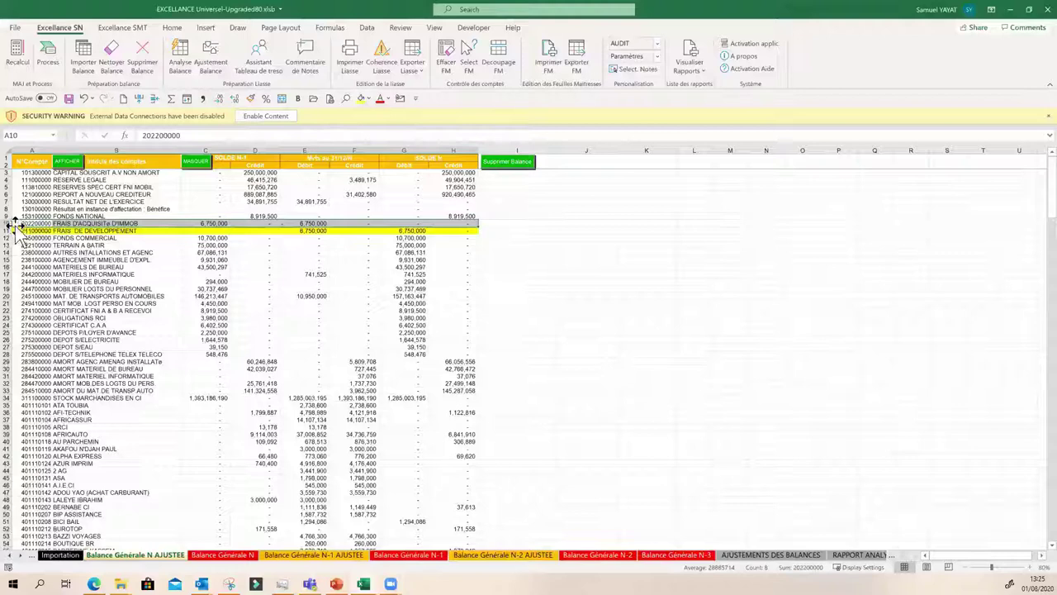
left_click(296, 223)
left_click_drag(297, 225, 297, 230)
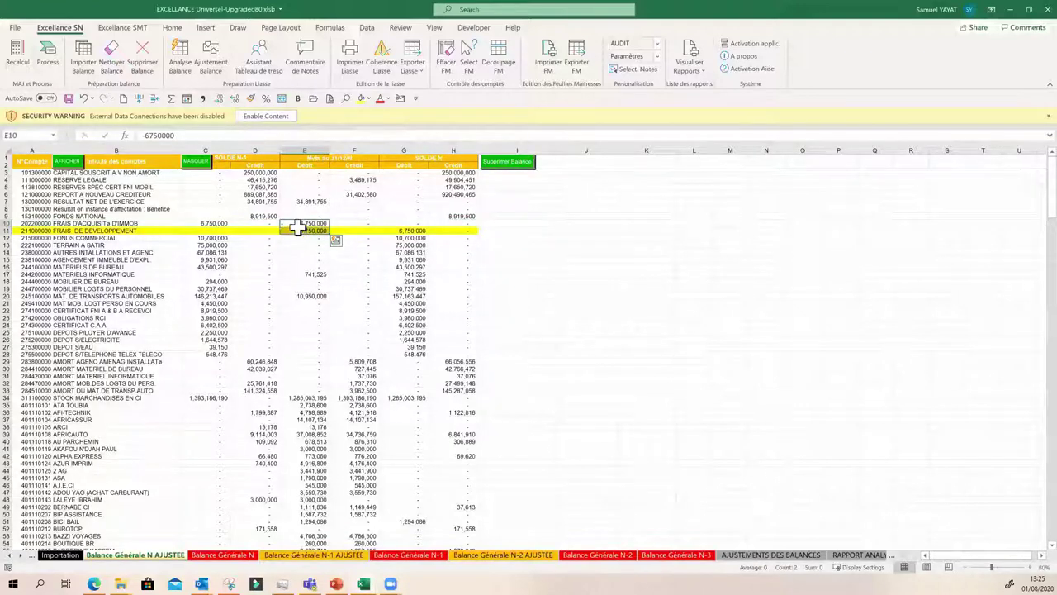
left_click_drag(296, 231, 297, 235)
left_click_drag(17, 224, 306, 227)
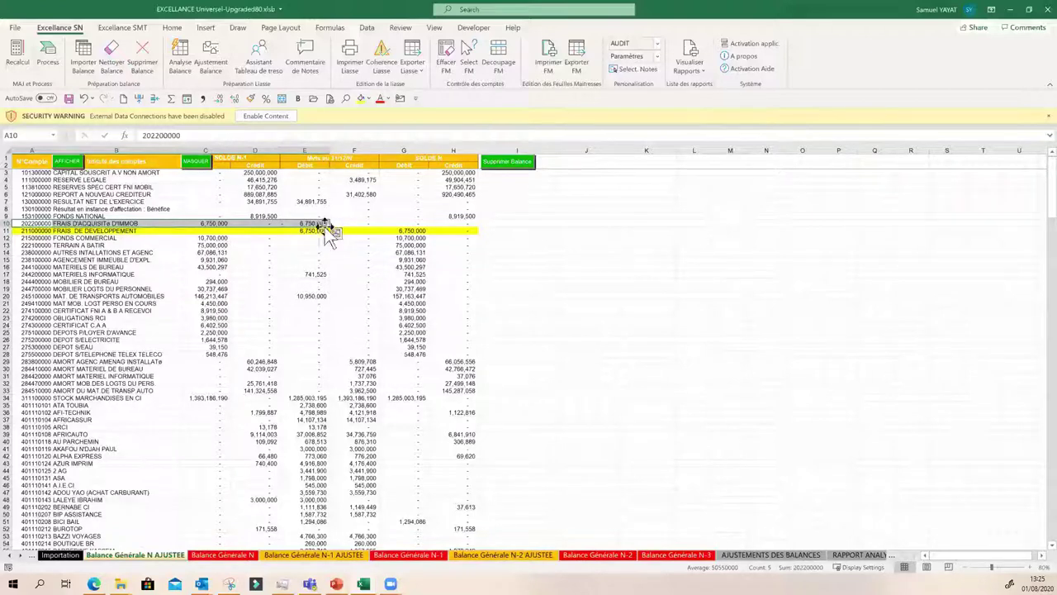
left_click(316, 230)
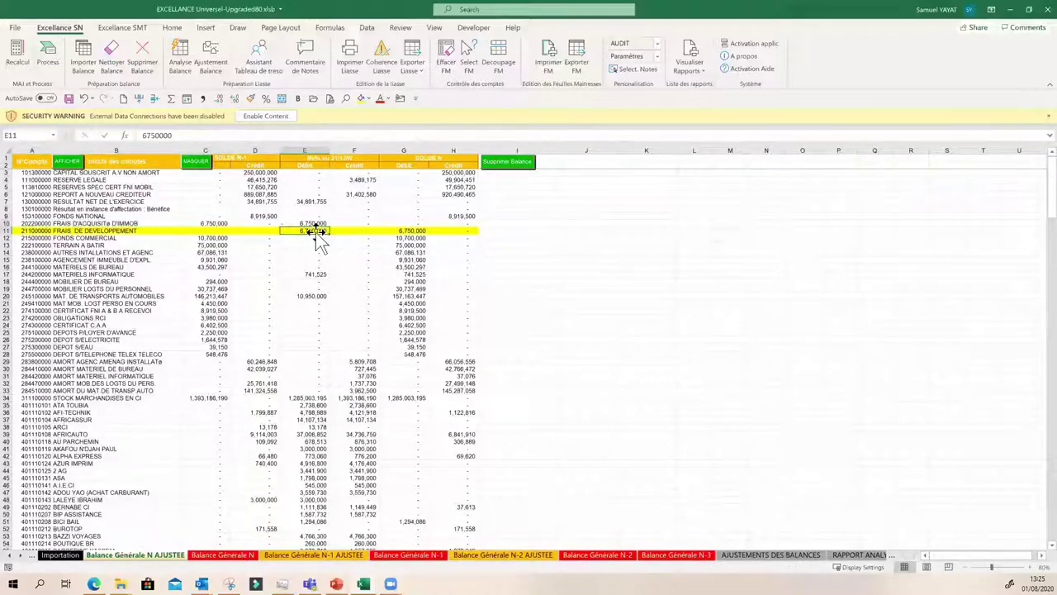
left_click(295, 224)
- Show the Contrôle 6 details from the coherence summary and follow the Voir Note 3 link for Frais de développement in row 123
scroll(133, 554, "down", 2)
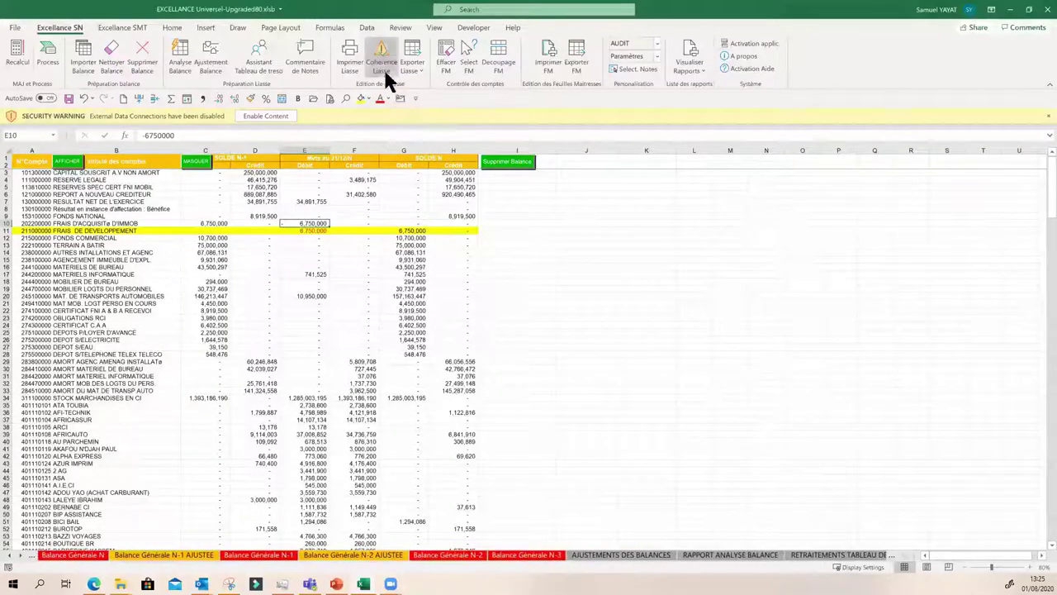
left_click(386, 72)
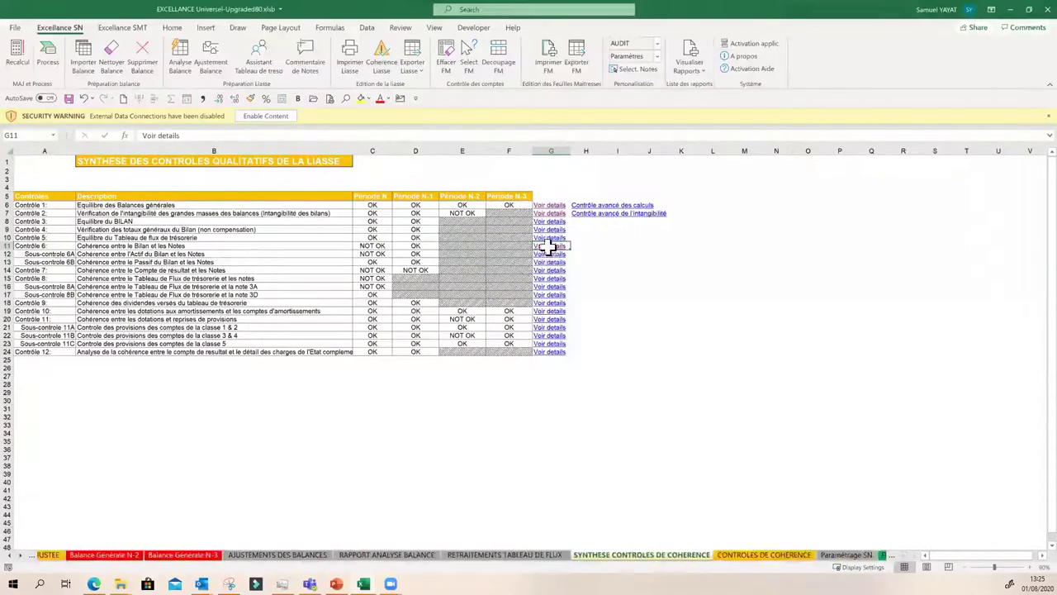
left_click(549, 246)
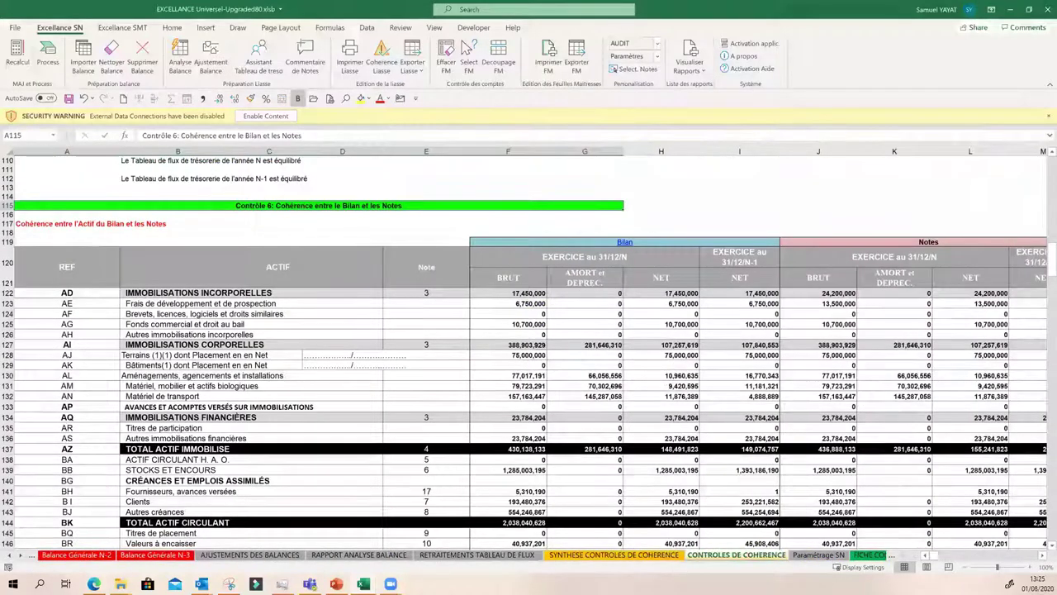
scroll(1024, 560, "right", 5)
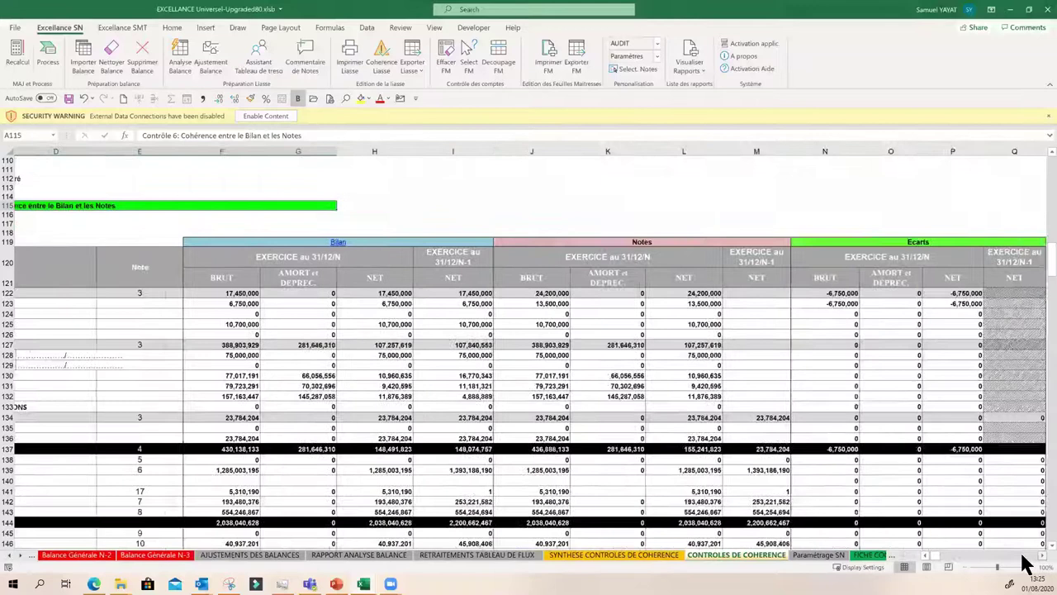
scroll(1024, 562, "right", 2)
left_click(747, 312)
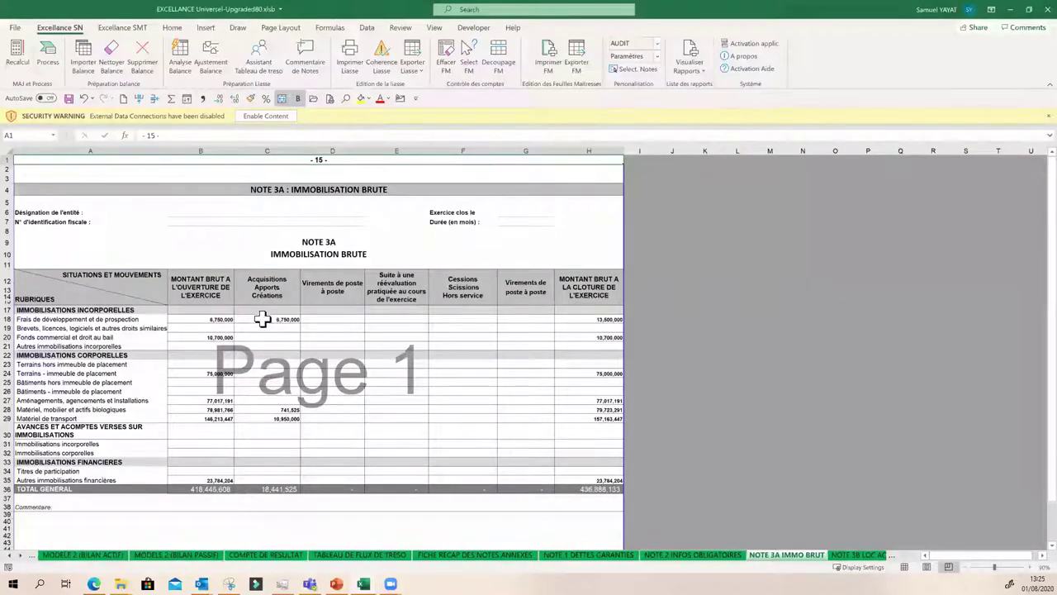
- Try replacing the Frais de développement acquisitions formula in C18 of Note 3A with 0, and undo the replacement
left_click(261, 319)
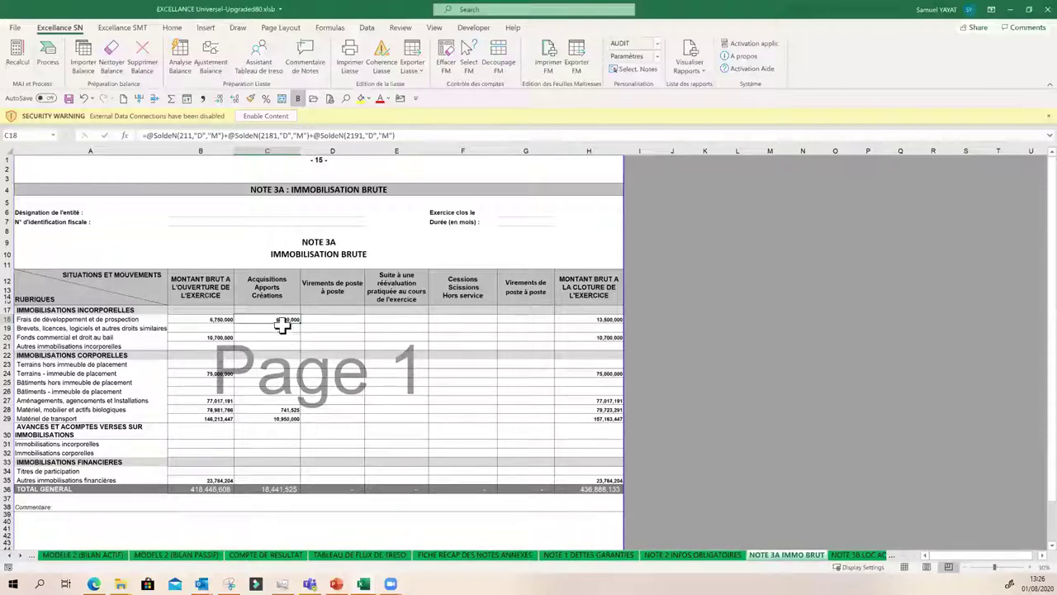
double_click(276, 319)
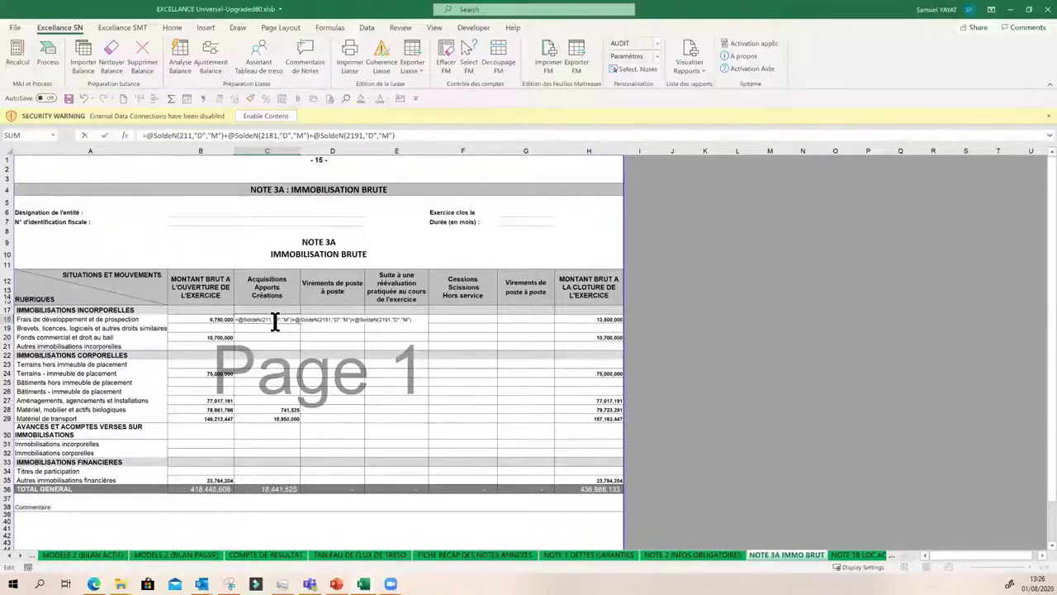
key("Escape")
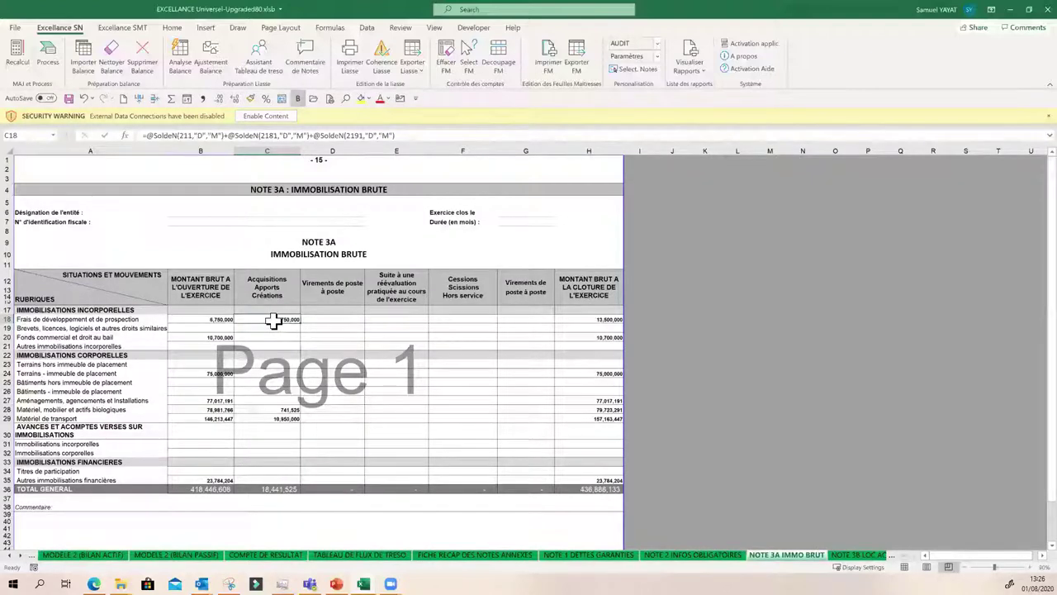
key("Down")
key("Down")
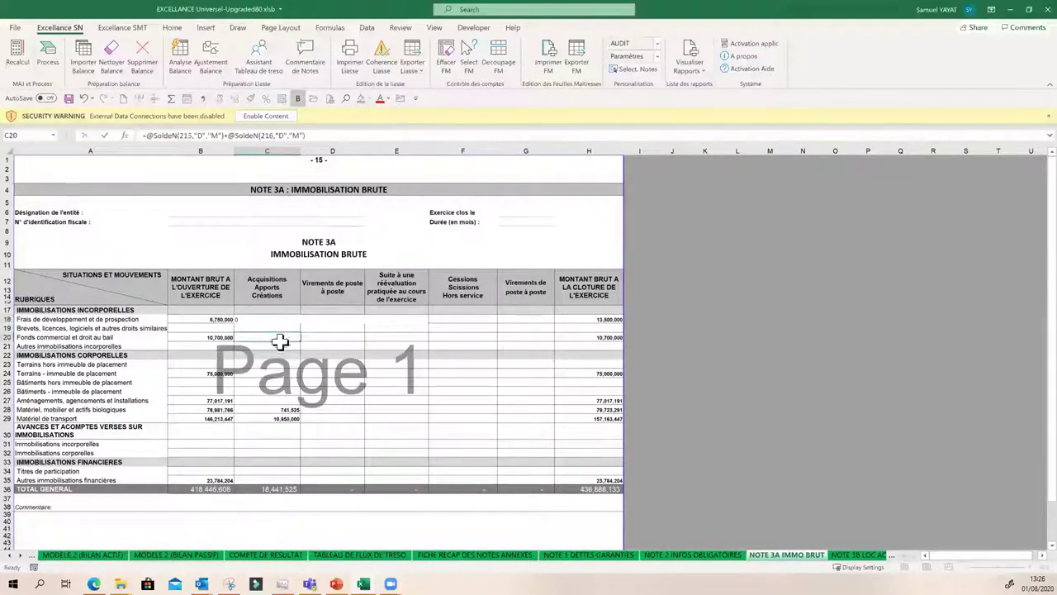
left_click(280, 324)
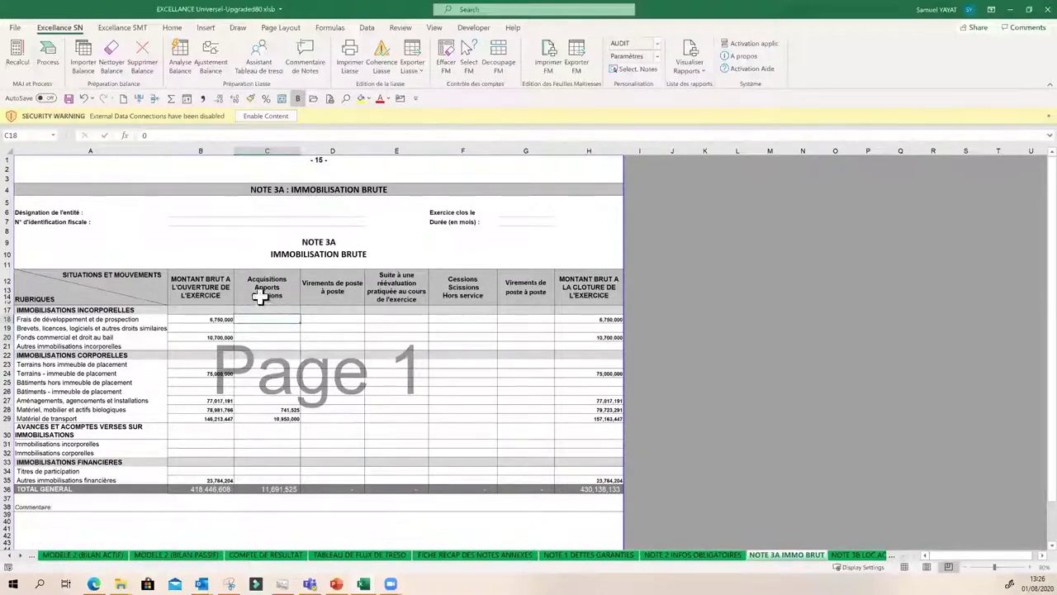
left_click(83, 98)
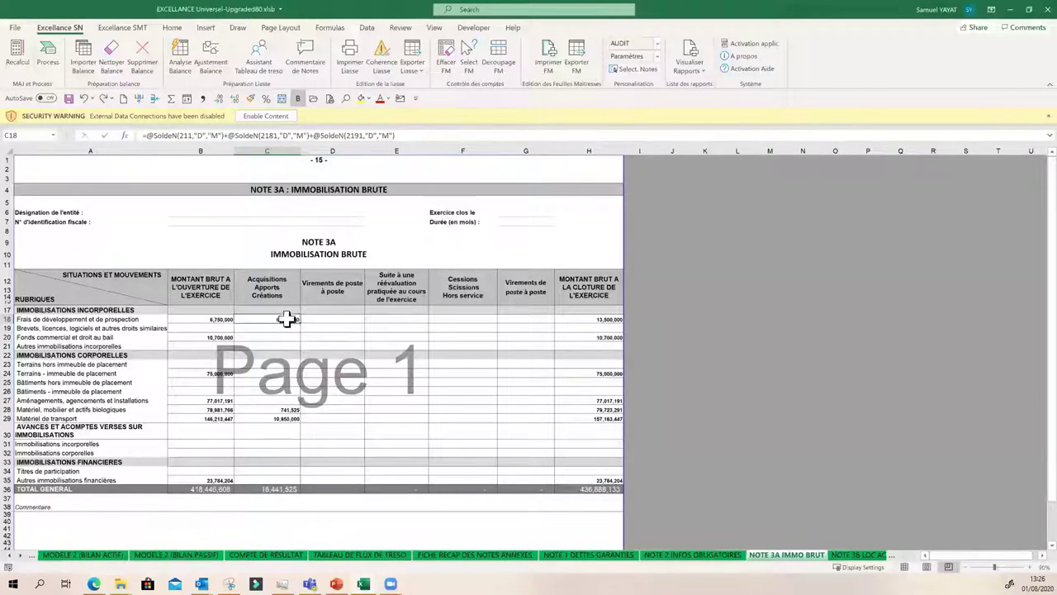
- Inspect the Virements de poste à poste formula in D18 of Note 3A and return to the CONTROLES DE COHERENCE sheet
left_click(308, 318)
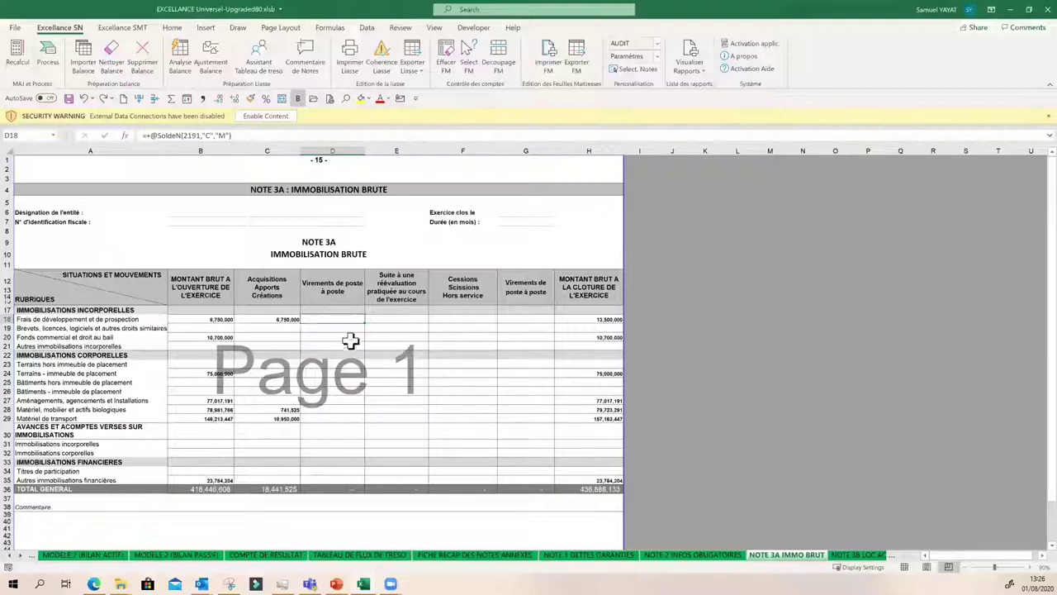
scroll(462, 554, "up", 10)
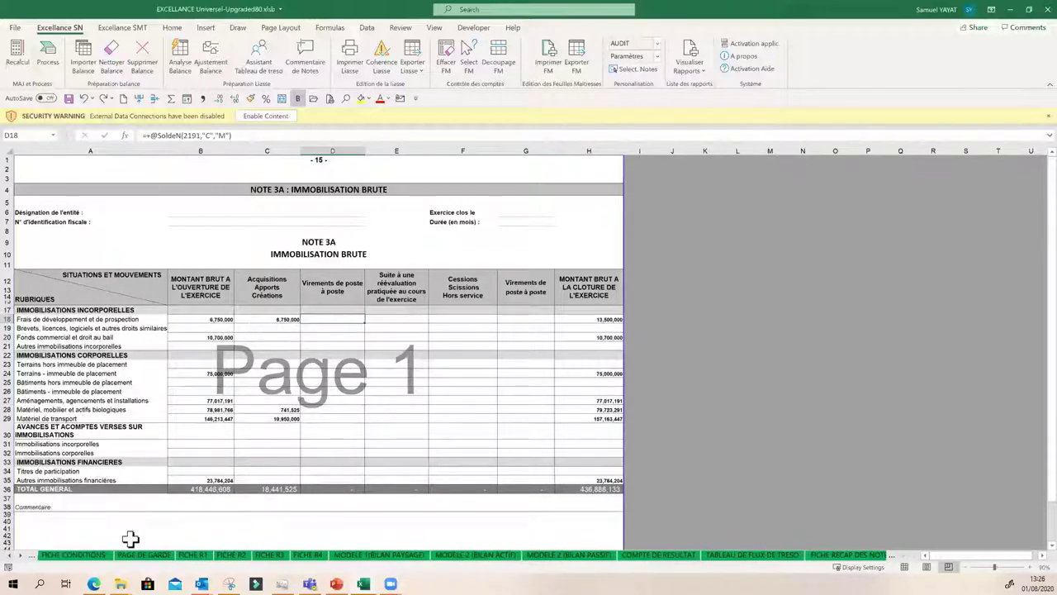
left_click(10, 555, "ctrl")
left_click(10, 555)
left_click(10, 555)
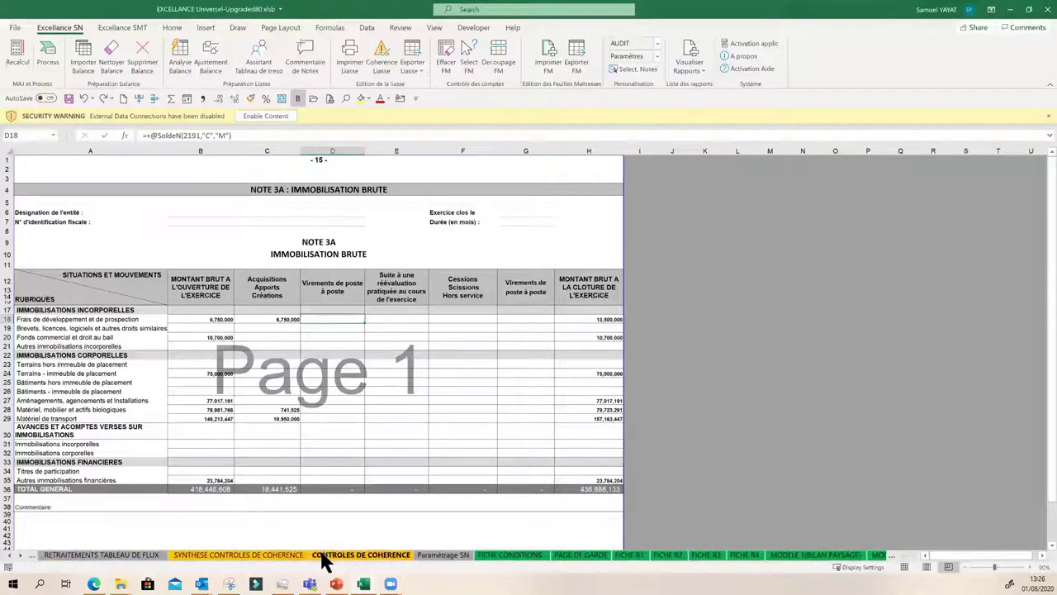
left_click(361, 555)
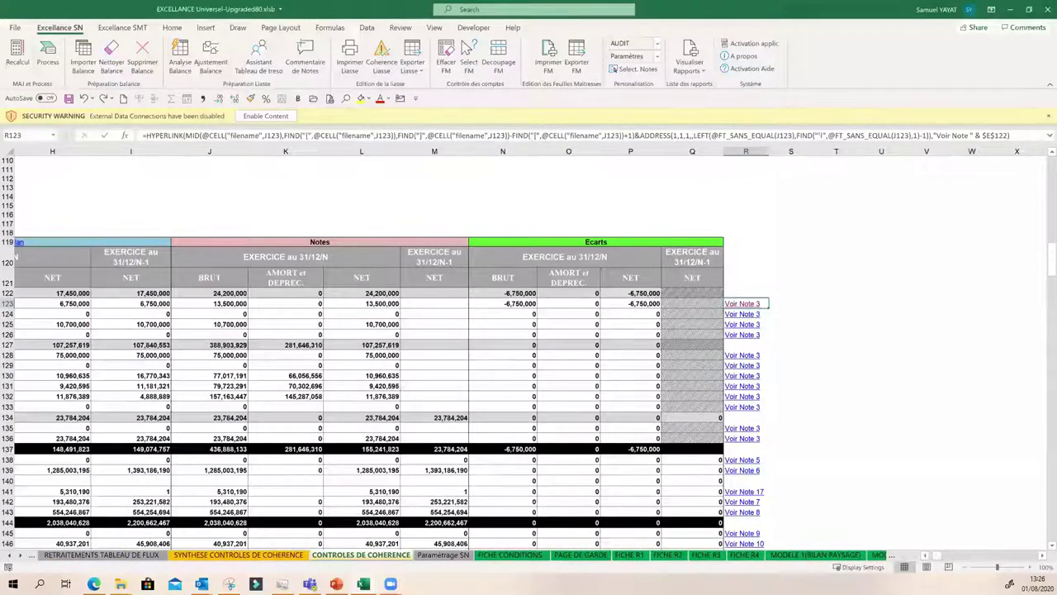
- Review the Bilan, Notes and Ecarts columns of Contrôle 6 together, including the amortissement formula in K129
left_click(925, 555)
left_click(925, 555)
left_click(925, 555)
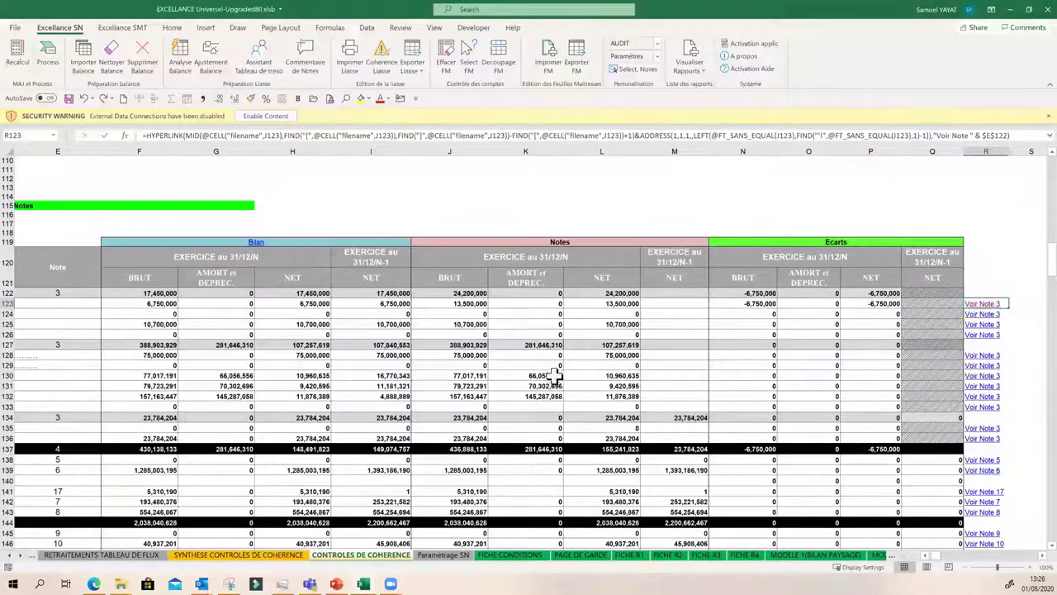
left_click(546, 364)
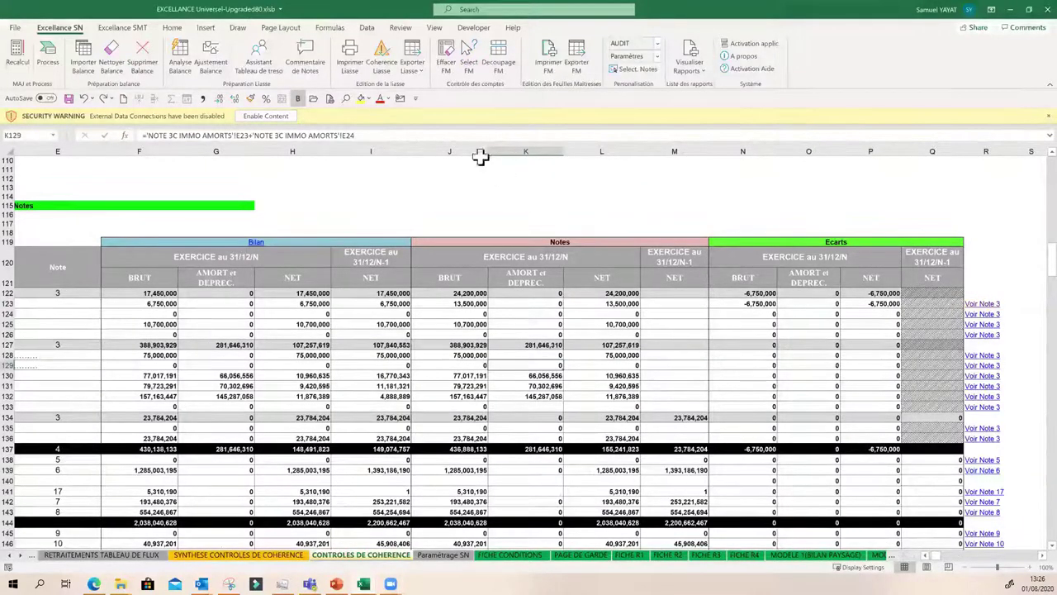
- Return to the coherence control summary and inspect the Période N results of Sous-contrôle 6A and Contrôle 7
left_click(390, 65)
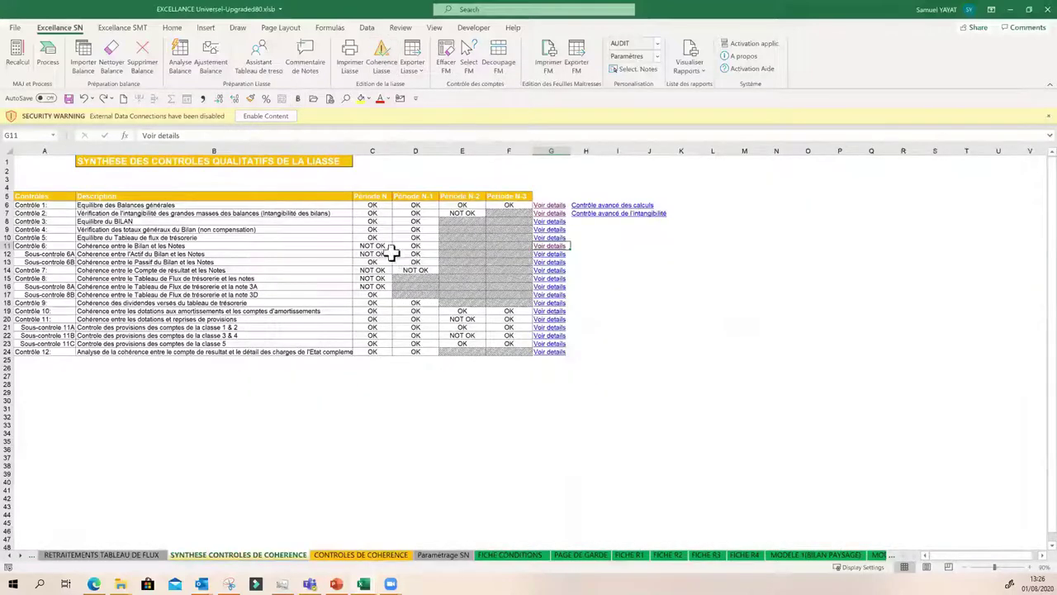
left_click(373, 254)
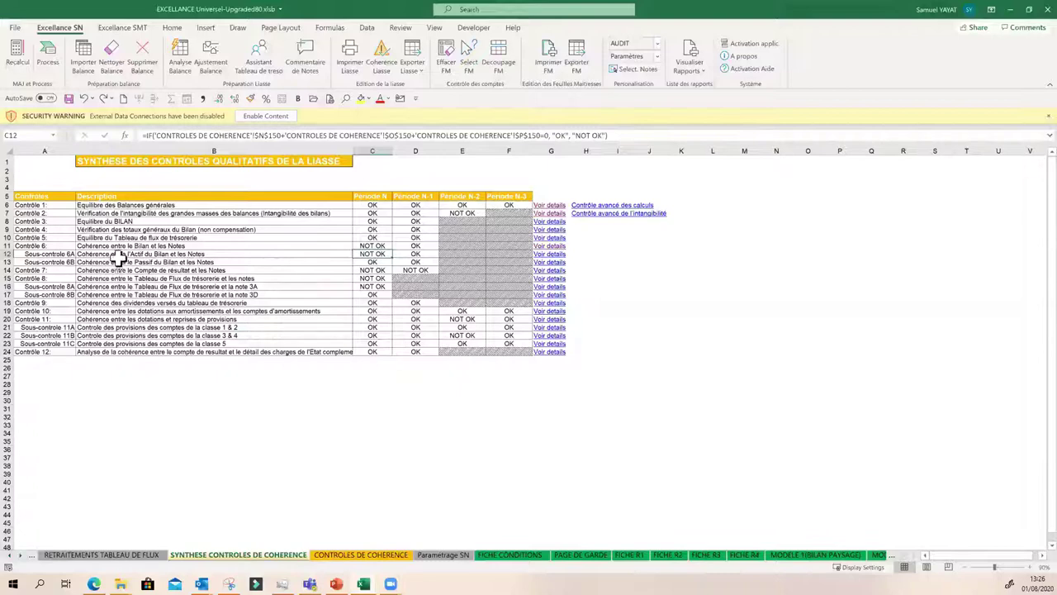
left_click(376, 270)
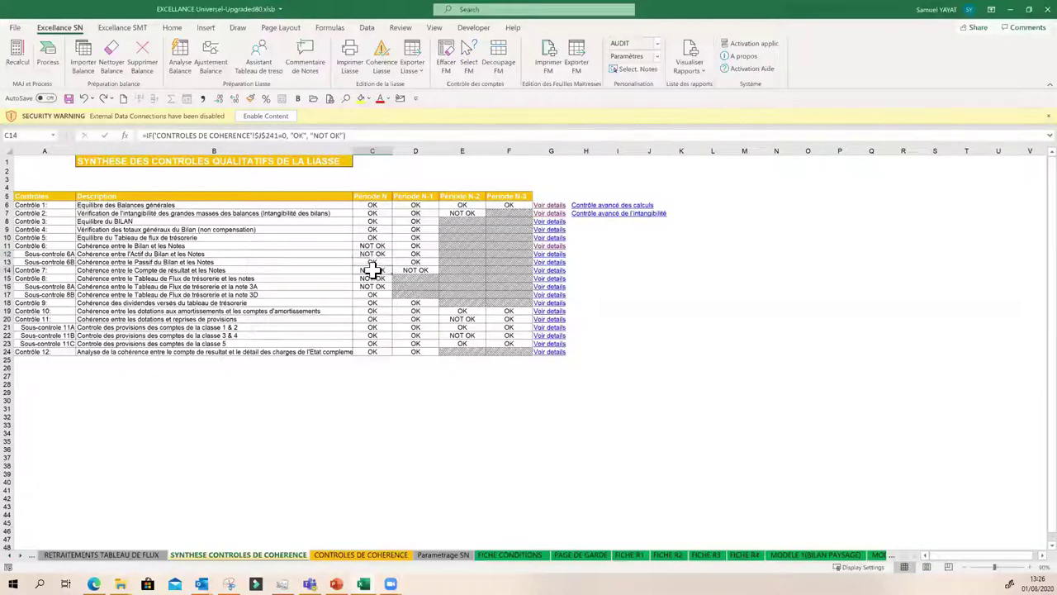
- Show the Contrôle 7 details comparing the Compte de résultat with the Notes
left_click(551, 271)
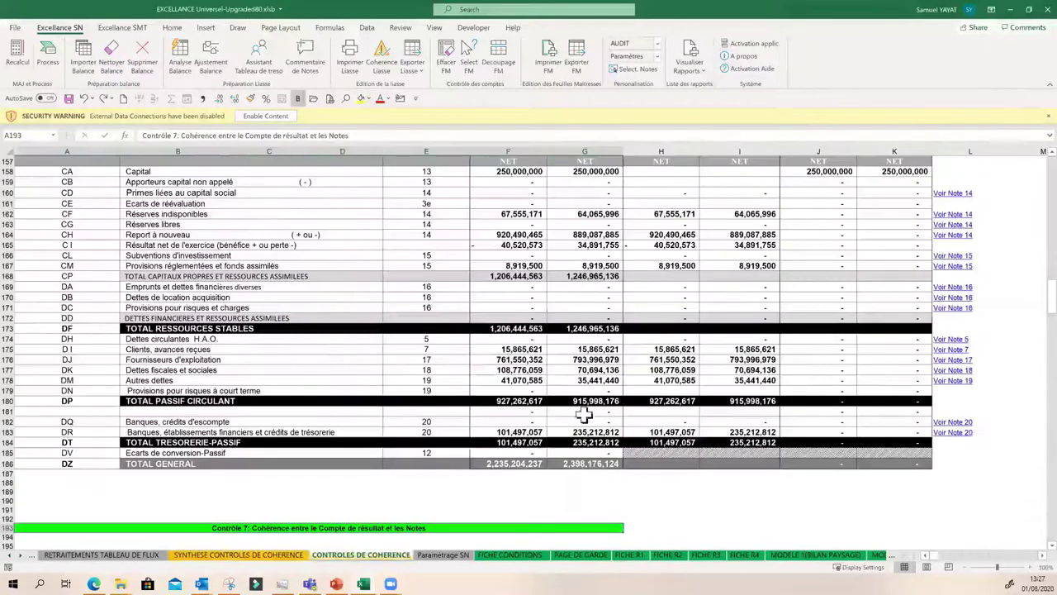
scroll(405, 454, "down", 8)
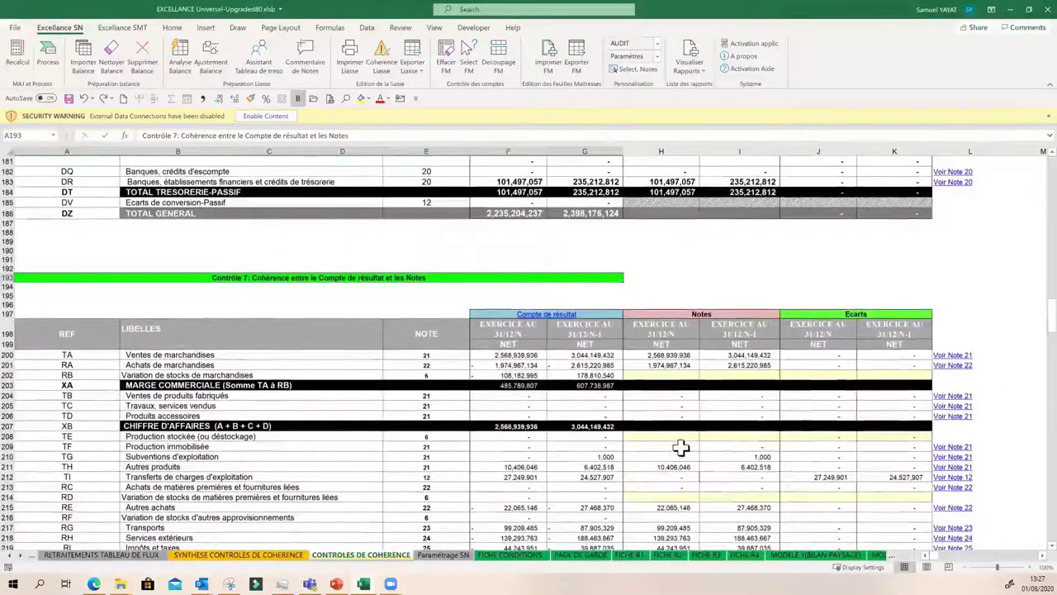
- Inspect the Ecarts formulas for Transferts de charges d'exploitation in J212 and K212 of Contrôle 7
scroll(679, 446, "down", 1)
scroll(679, 446, "down", 1)
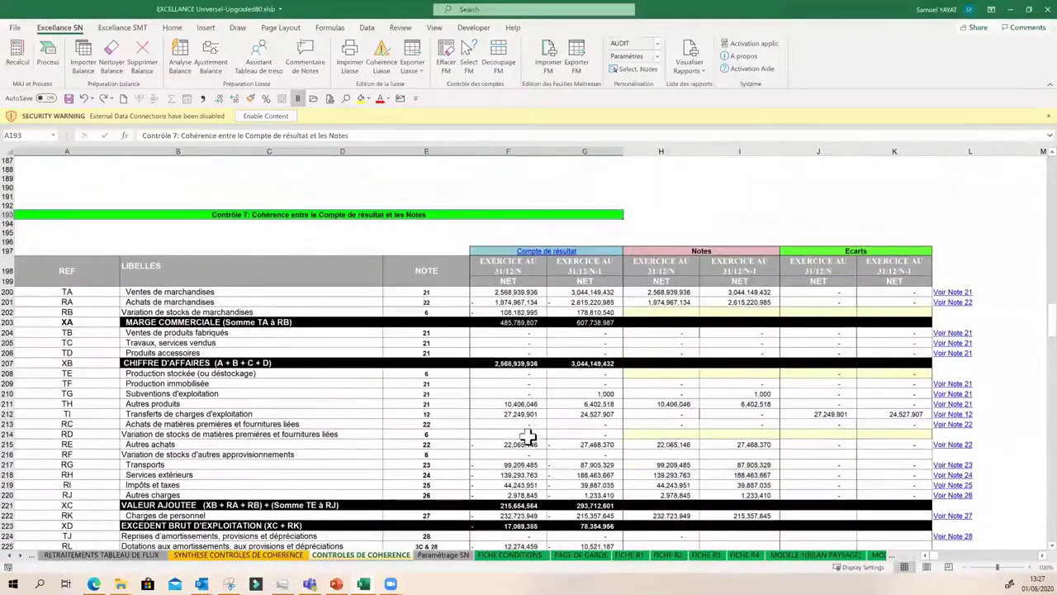
left_click(828, 416)
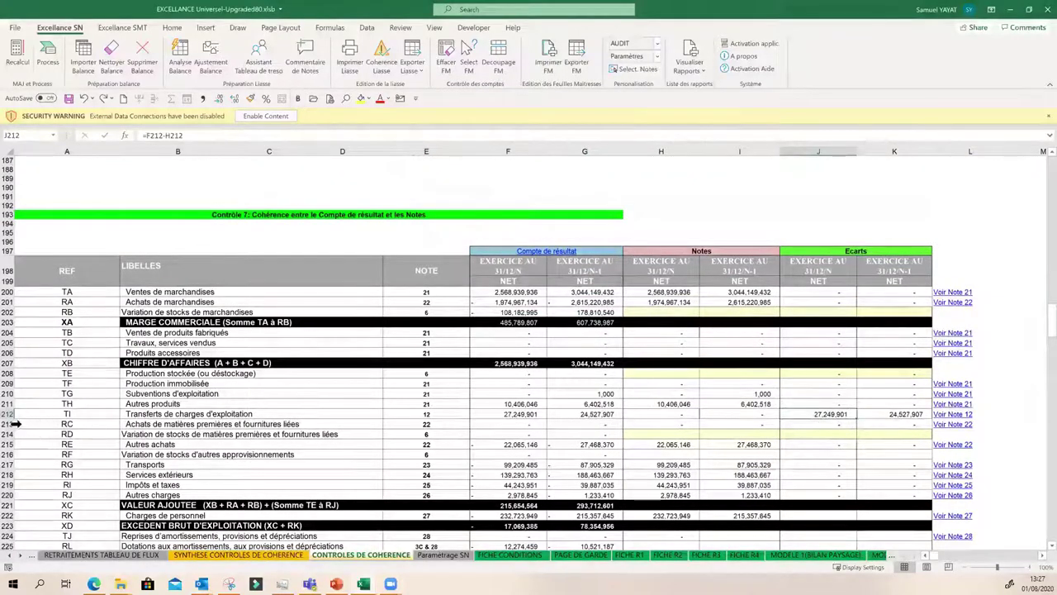
scroll(661, 423, "down", 3)
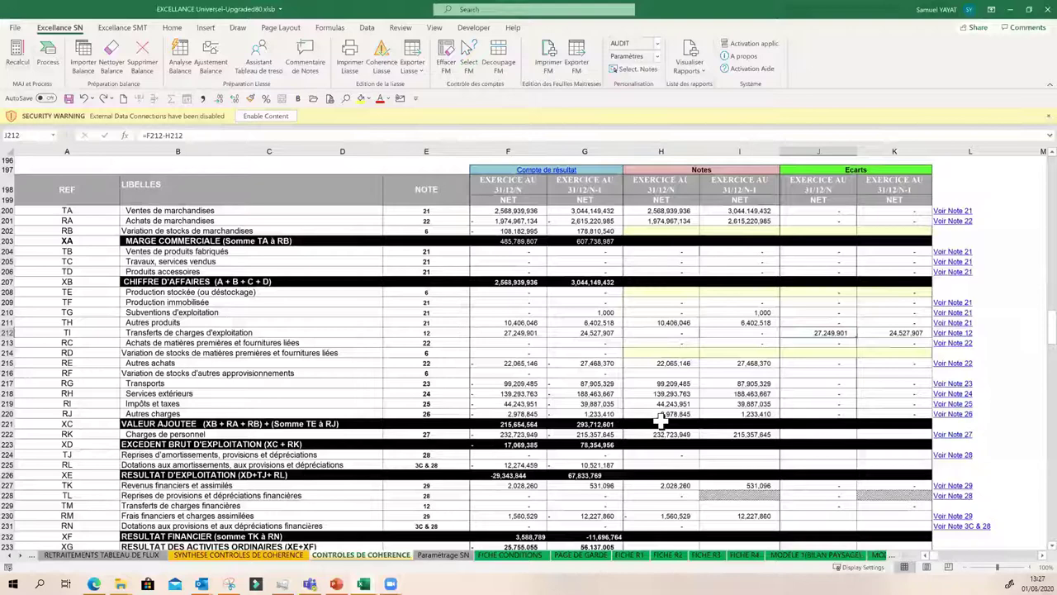
scroll(661, 422, "down", 1)
scroll(849, 324, "up", 1)
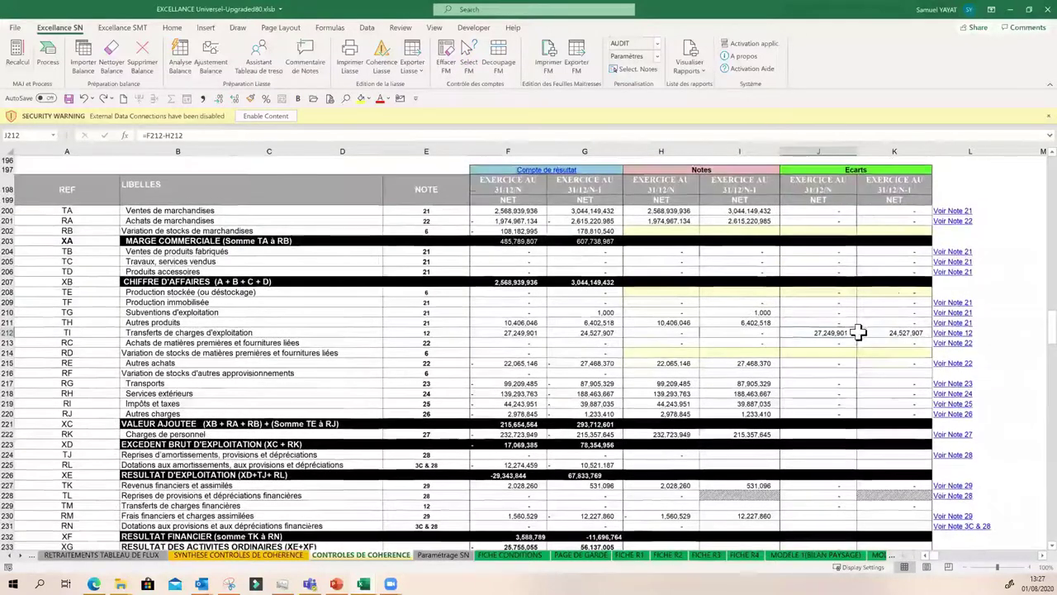
left_click(894, 333)
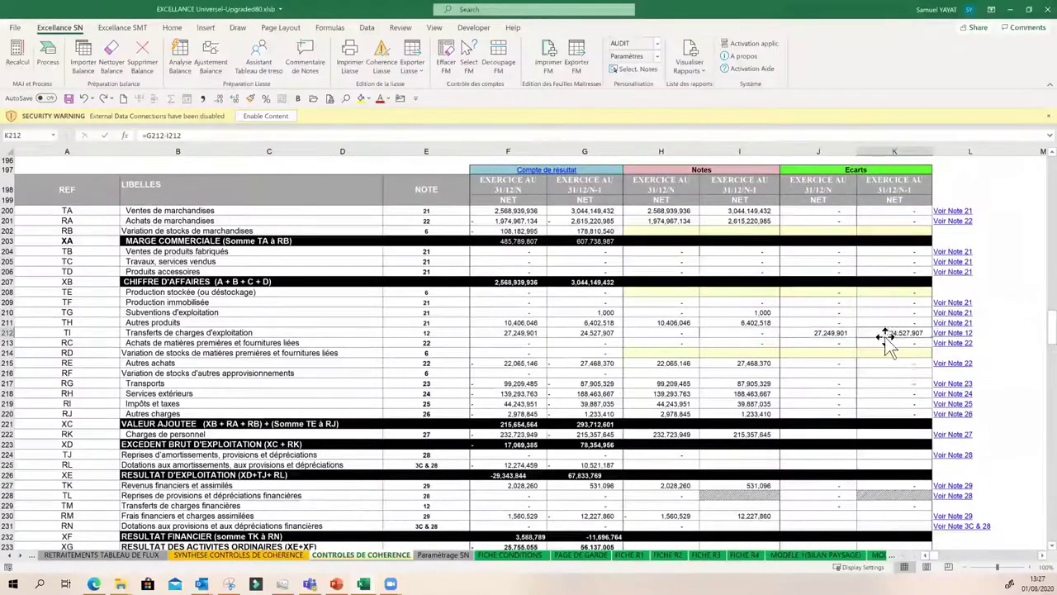
left_click(839, 332)
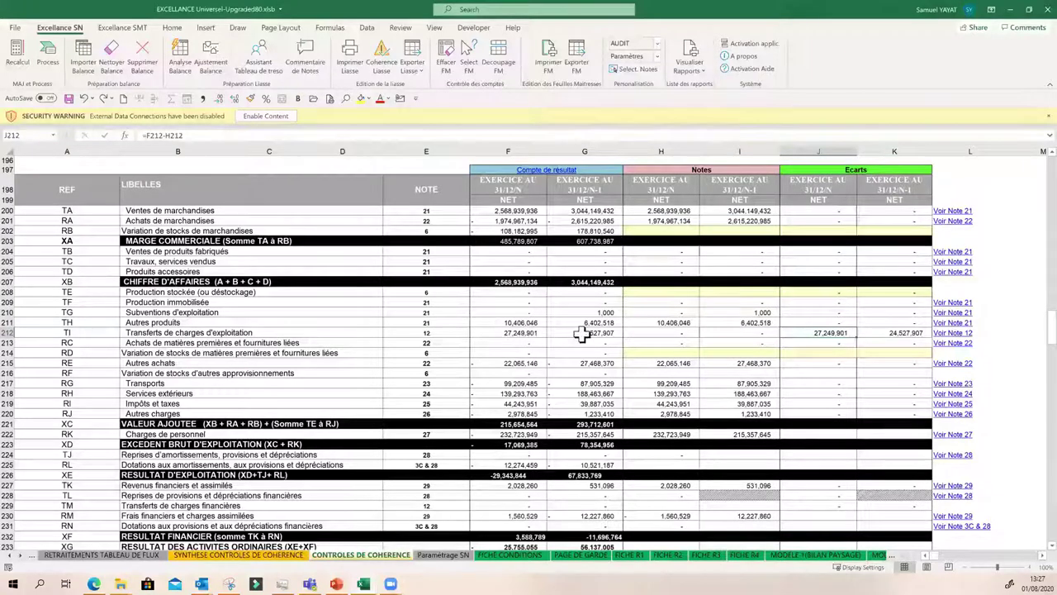
- Check the Notes cells H212:I212 for Transferts de charges d'exploitation and consult the TRANSFERTS DE CHARGES table in Note 12
left_click(688, 334)
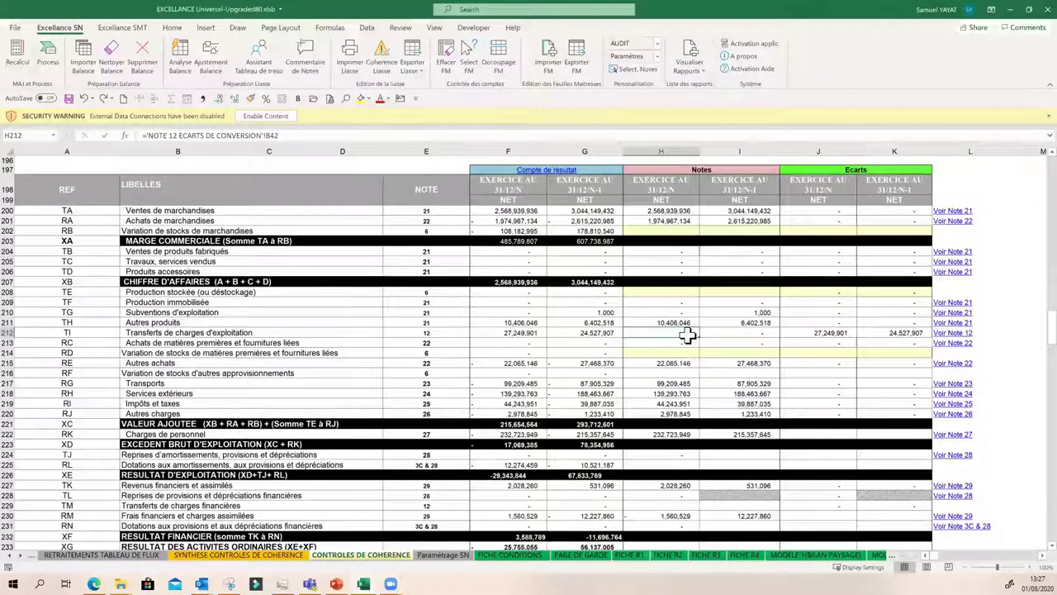
left_click_drag(698, 335, 708, 333)
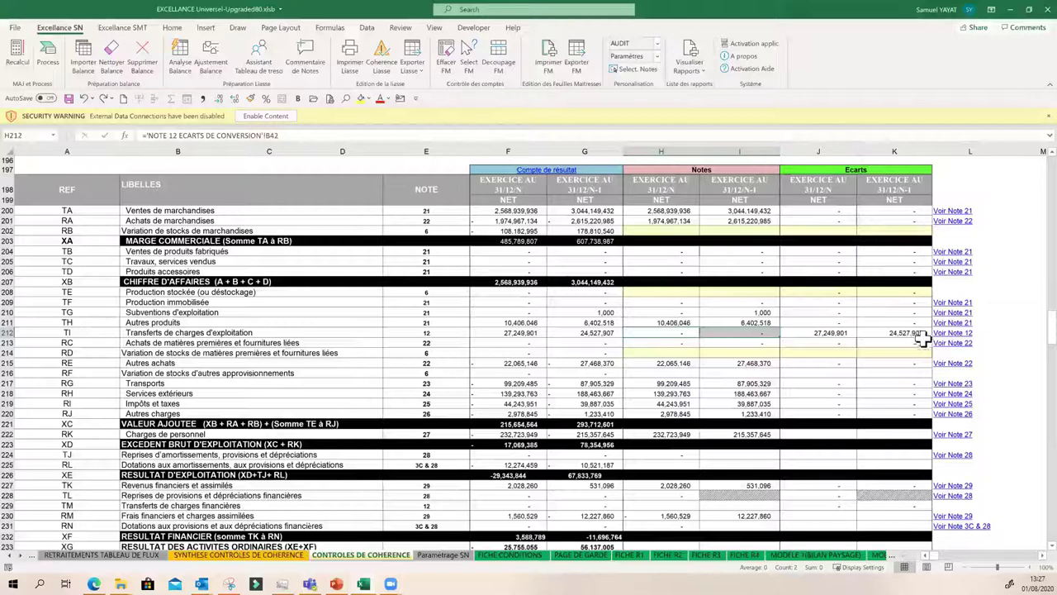
left_click(950, 334)
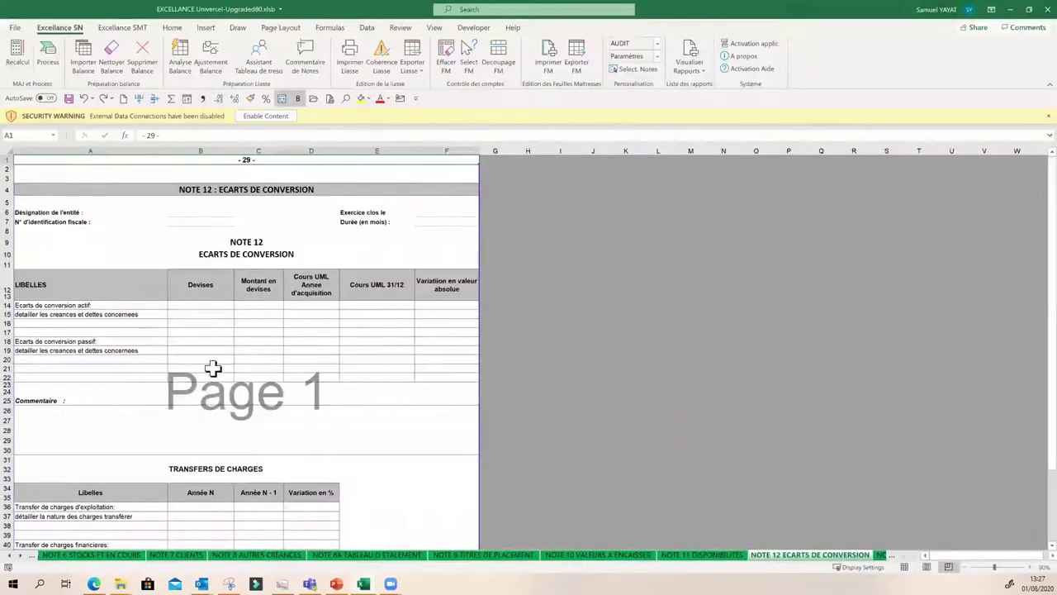
scroll(213, 372, "down", 2)
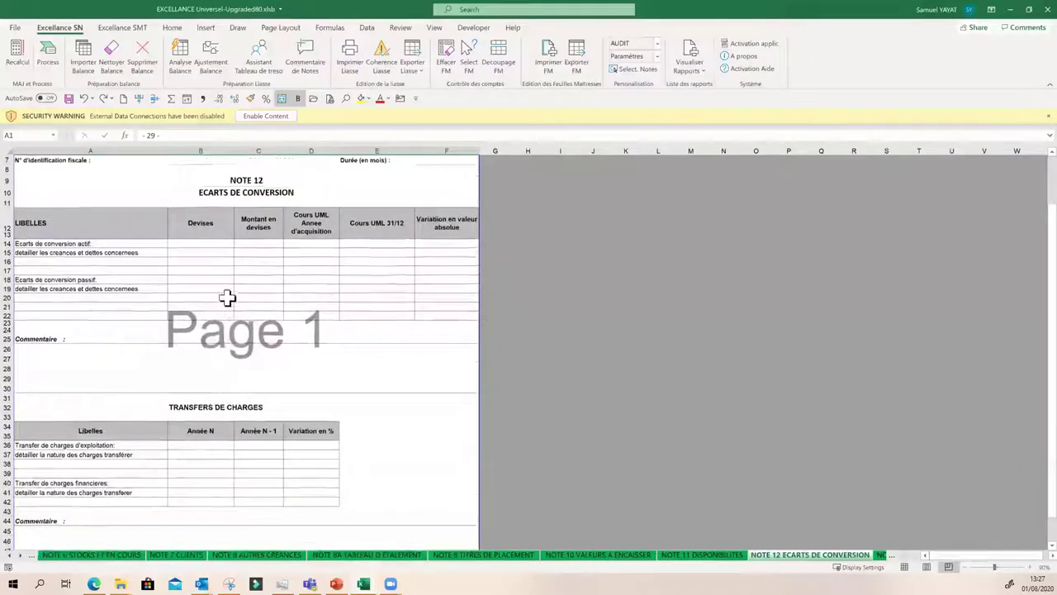
scroll(232, 303, "up", 2)
scroll(203, 420, "down", 3)
scroll(202, 420, "down", 1)
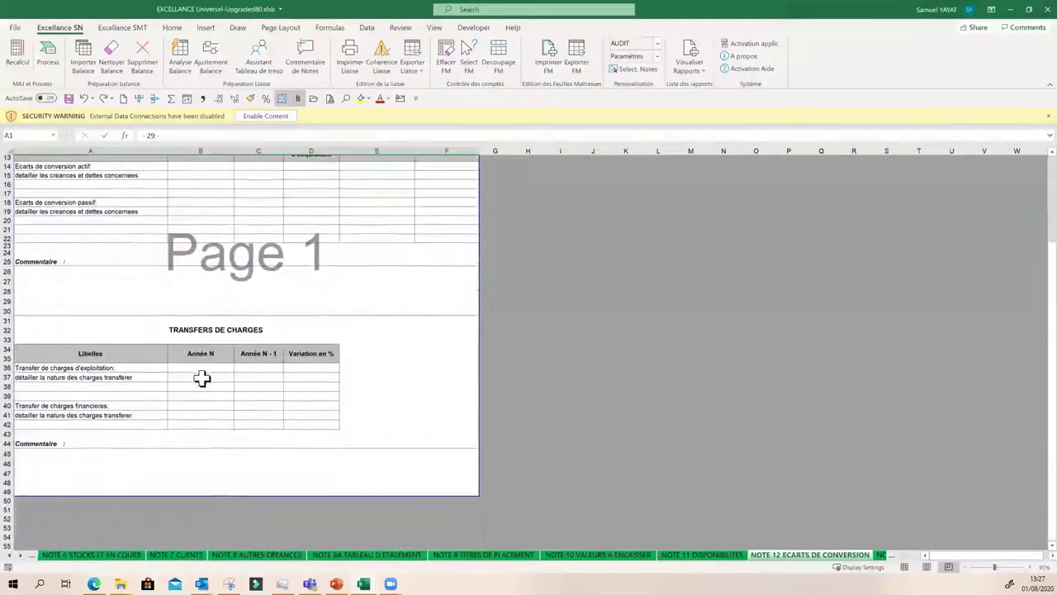
left_click(176, 375)
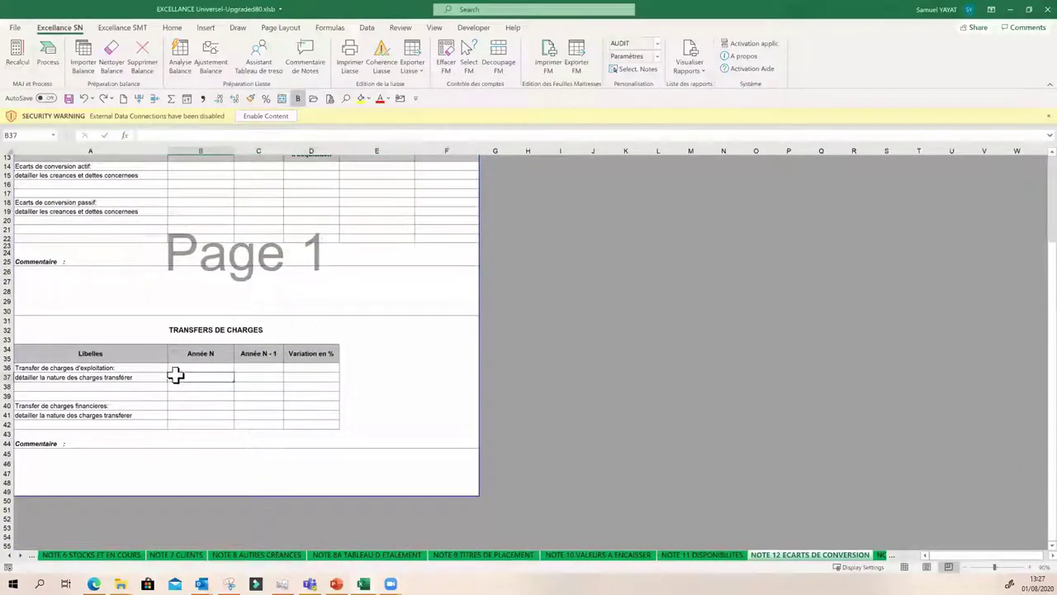
- Examine the Libelles rows under Transfer de charges d'exploitation where the nature of the transferred charges is detailed
left_click(43, 376)
left_click(82, 386)
left_click(83, 395)
left_click(81, 385)
left_click(82, 373)
left_click(76, 385)
left_click(74, 378)
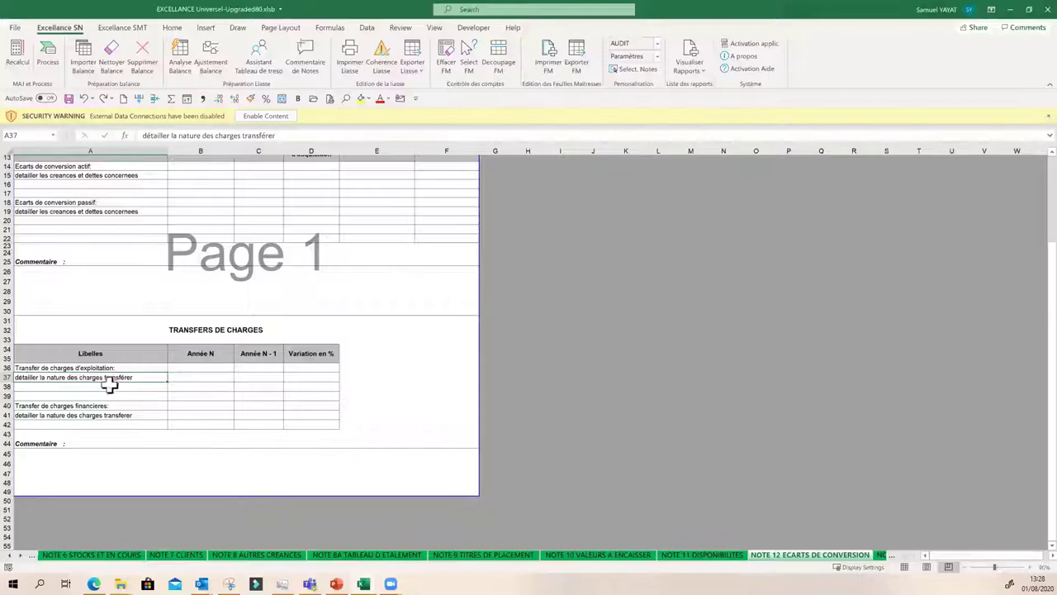
- Examine the Année N cells B37 to B40 of the transferred charges table in Note 12
left_click(179, 385)
left_click(184, 396)
left_click(185, 404)
left_click(184, 378)
left_click(190, 394)
left_click(190, 404)
left_click(190, 386)
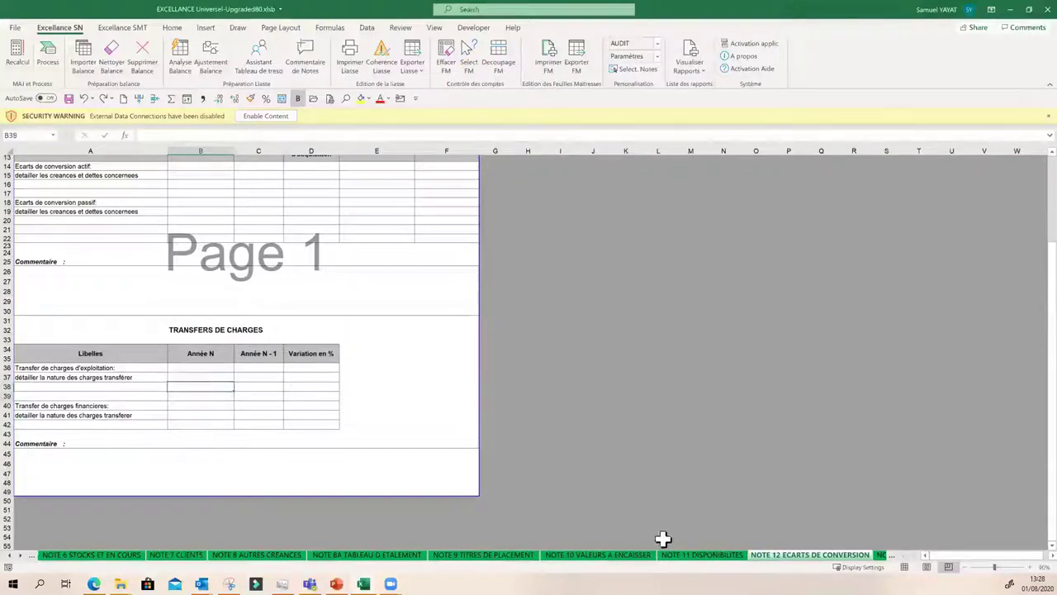
- Browse the preceding note sheets from Note 11 Disponibilités back to Note 6 Stocks et en cours
left_click(701, 555)
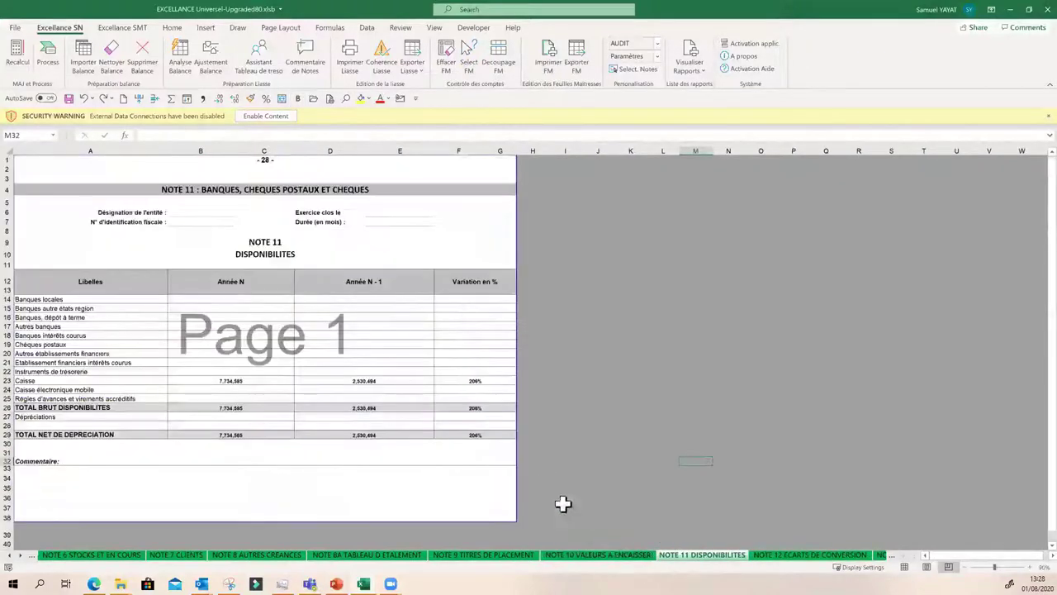
left_click(598, 555)
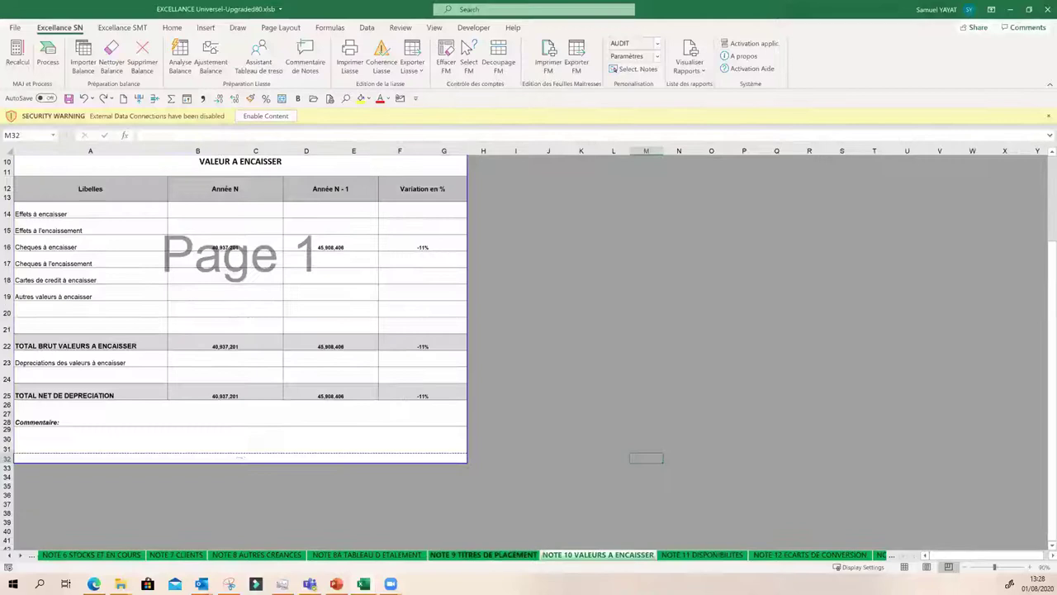
left_click(508, 556)
left_click(355, 555)
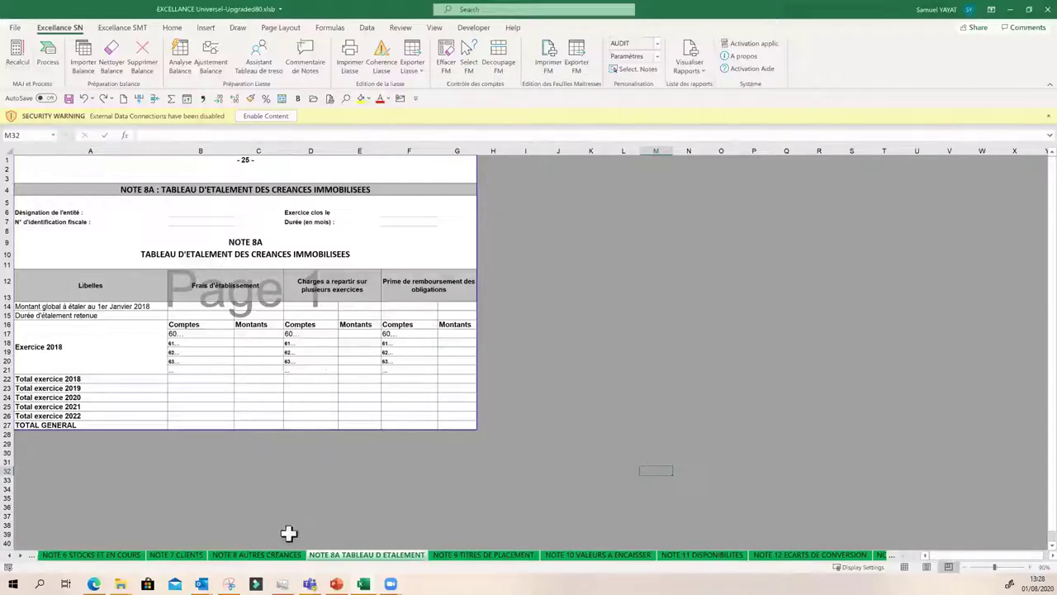
left_click(264, 555)
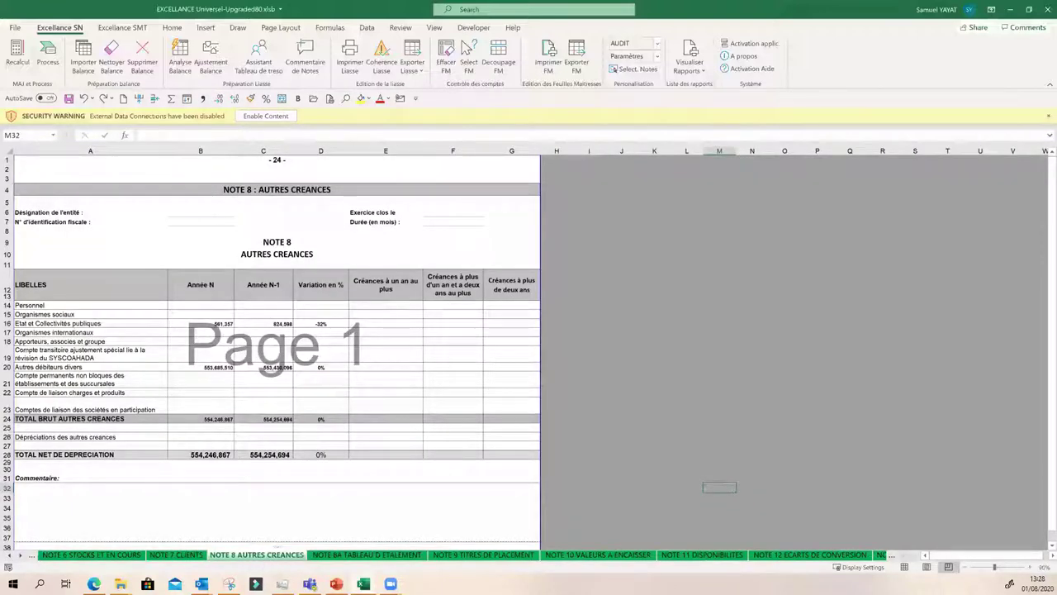
key("ctrl+Page_Up")
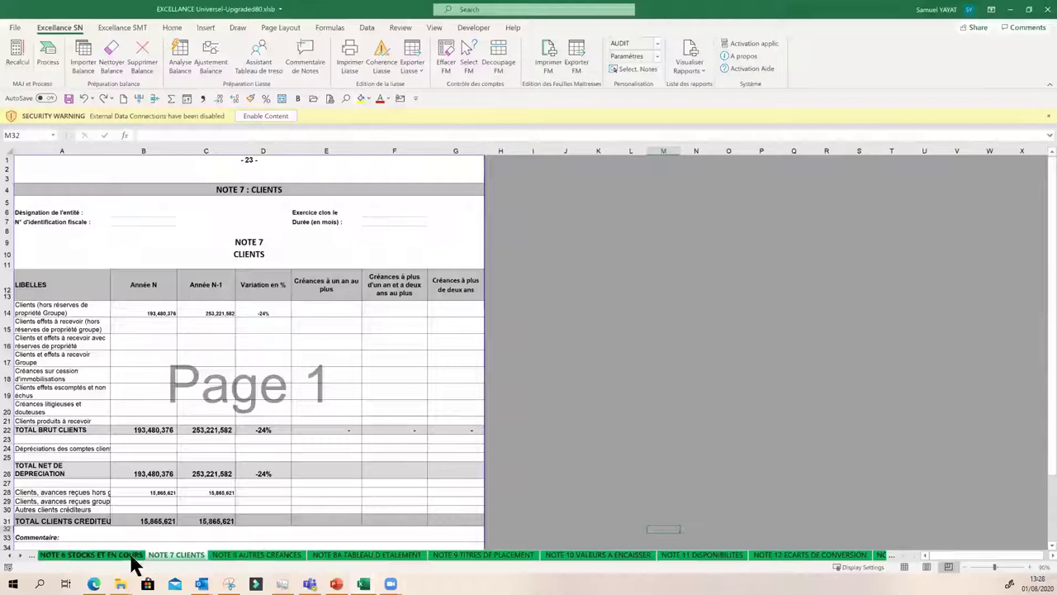
left_click(137, 555)
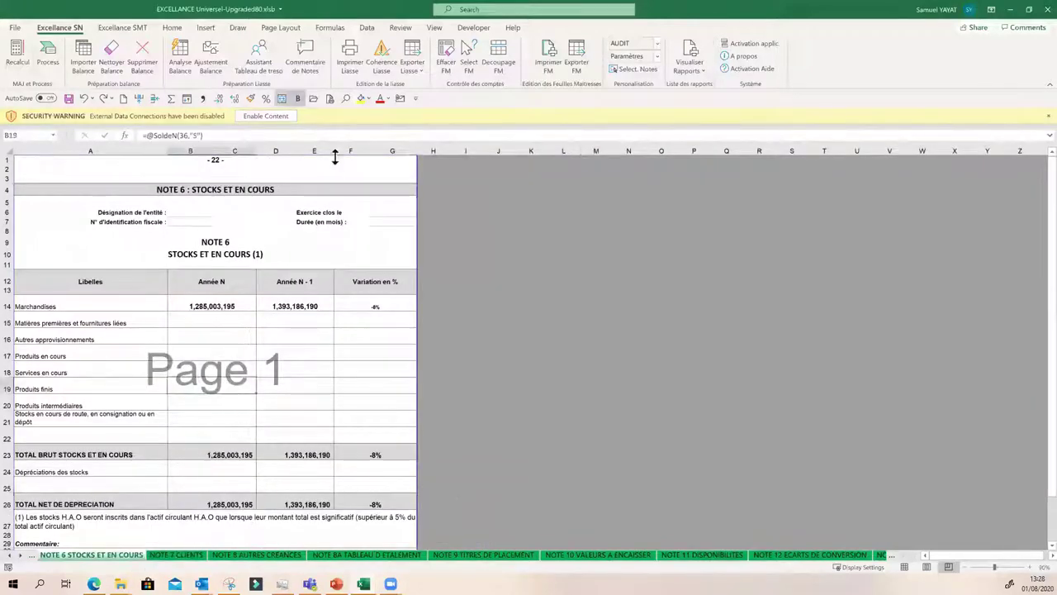
- Return to the coherence control summary, inspect the Période N result of Contrôle 8 and show its details
left_click(375, 59)
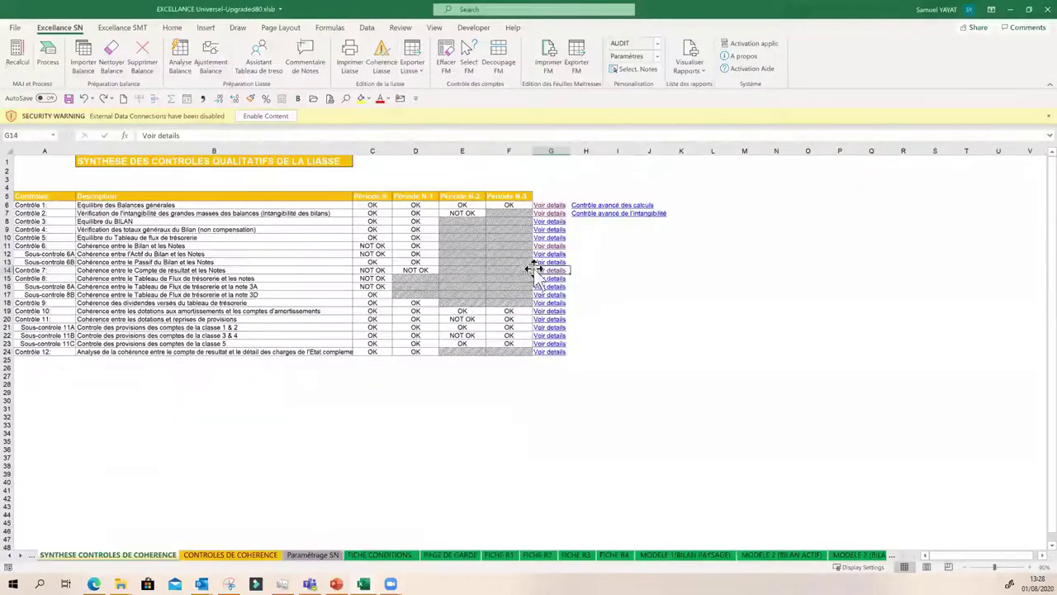
left_click(376, 278)
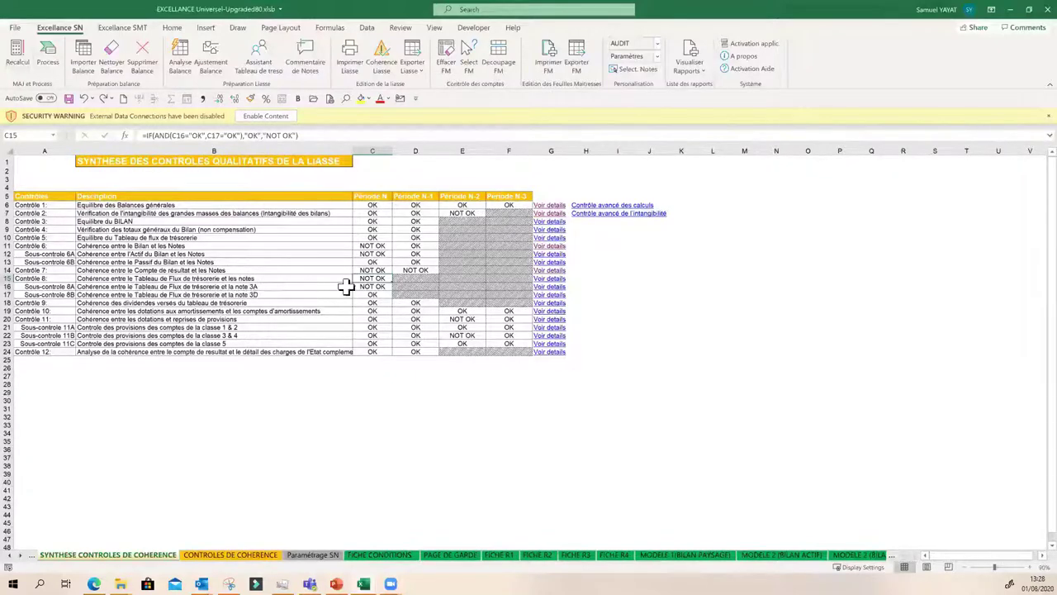
left_click(549, 279)
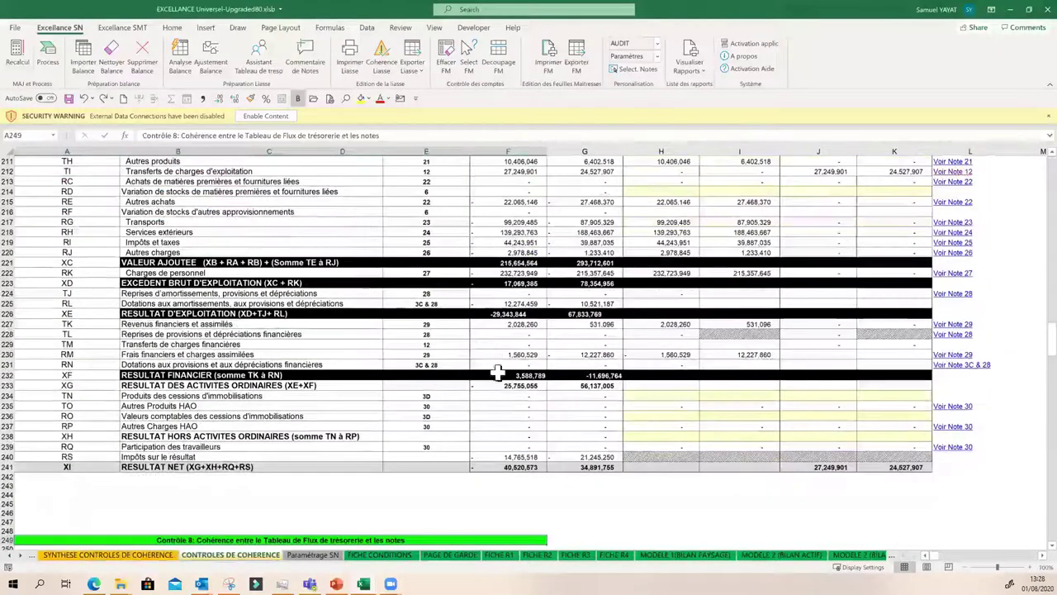
- Review the Note 3A comparison in Contrôle 8, including the Acquisitions d'immobilisations incorporelles formula in C255
scroll(535, 408, "up", 3)
scroll(534, 409, "down", 3)
scroll(535, 409, "down", 2)
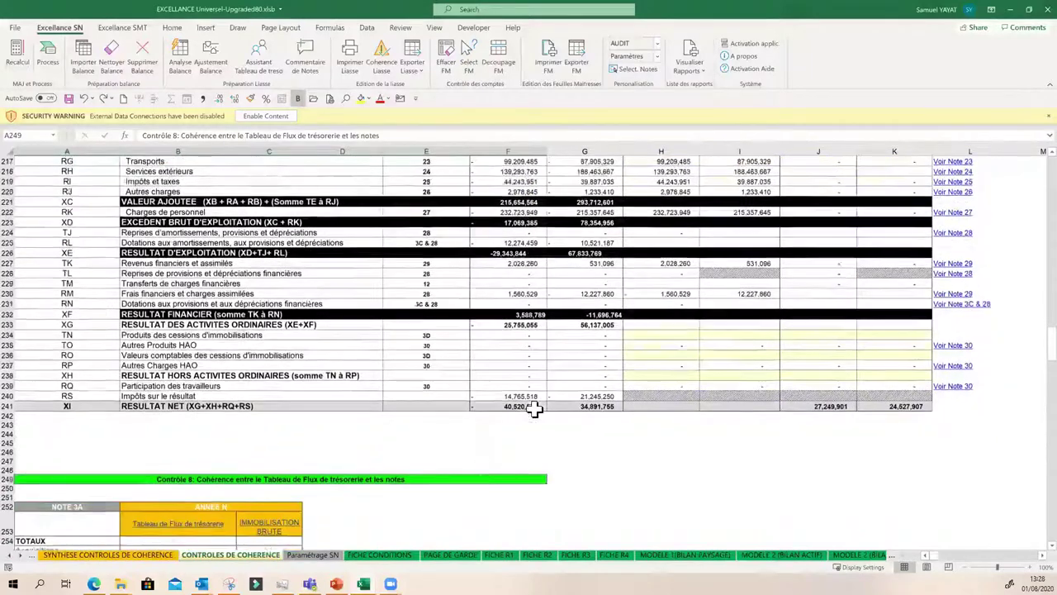
scroll(534, 409, "down", 5)
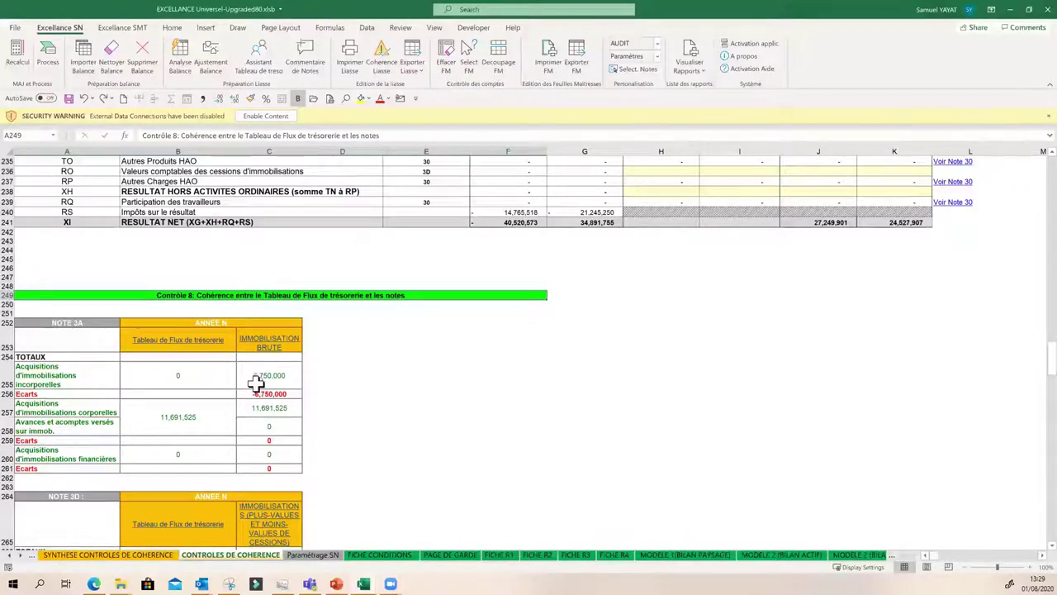
left_click(257, 381)
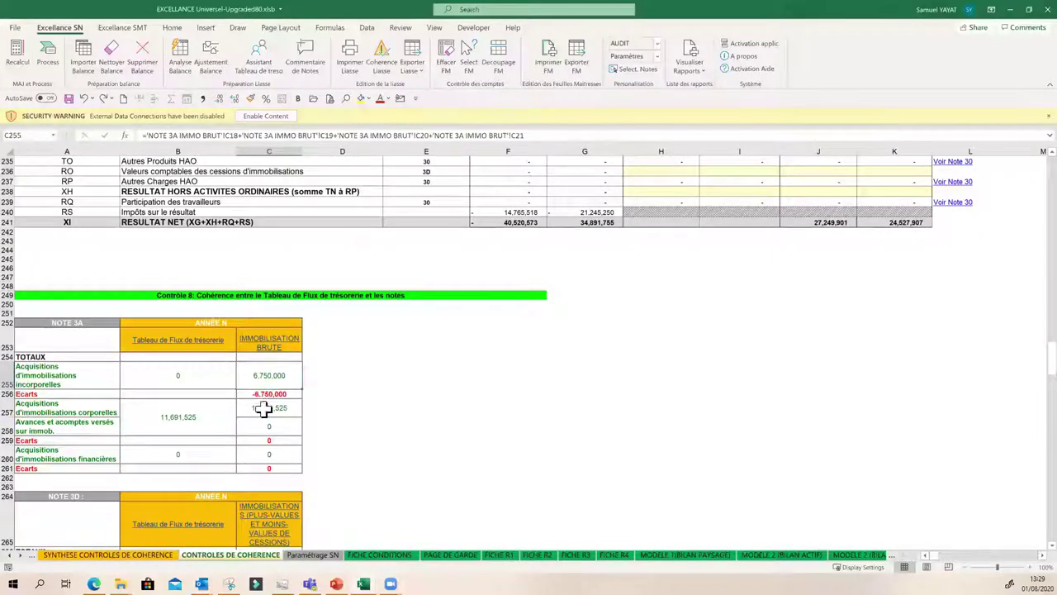
scroll(286, 459, "down", 2)
scroll(293, 463, "up", 3)
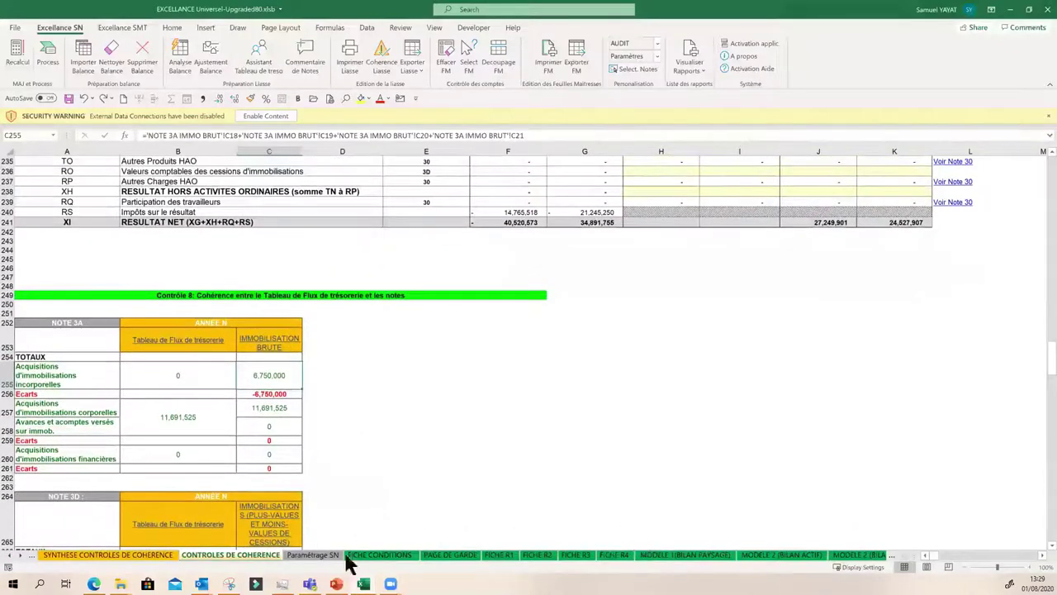
- Return to the control summary, look over Contrôles 9 to 11 and show the details of Sous-contrôle 11A
left_click(387, 60)
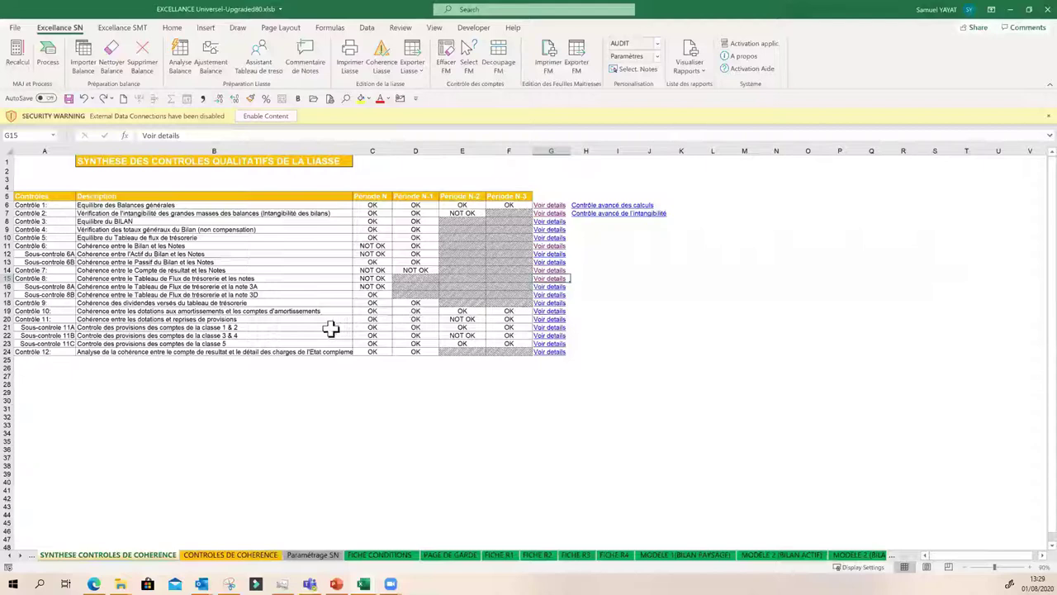
left_click(177, 311)
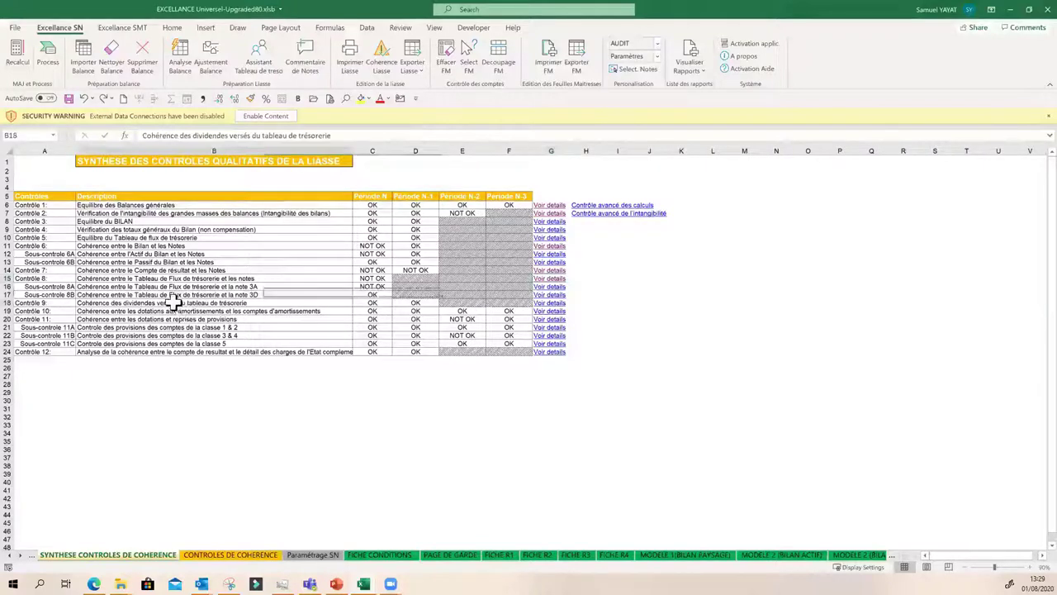
left_click(221, 327)
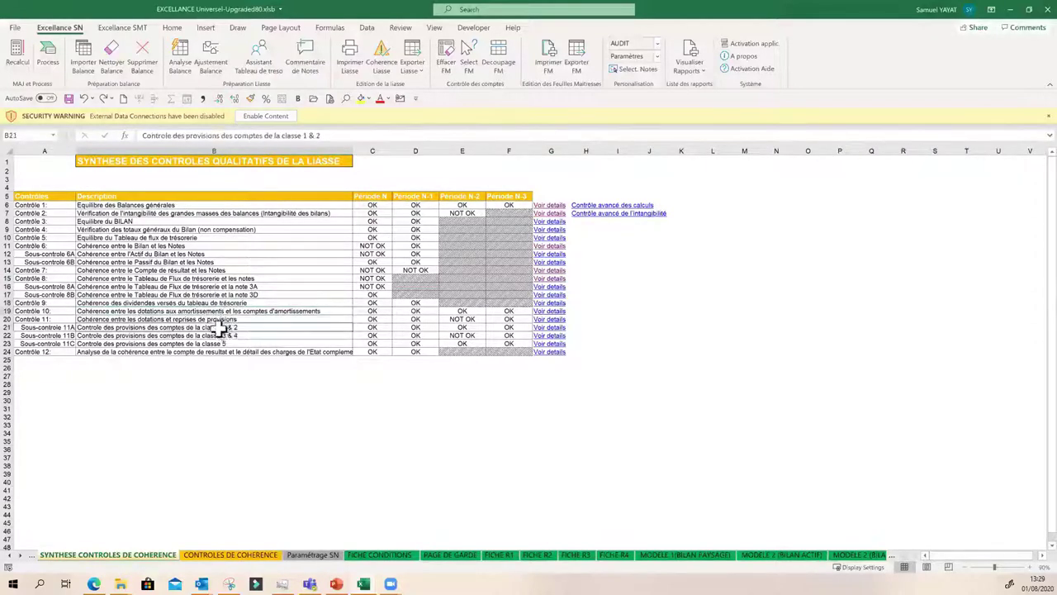
left_click(549, 327)
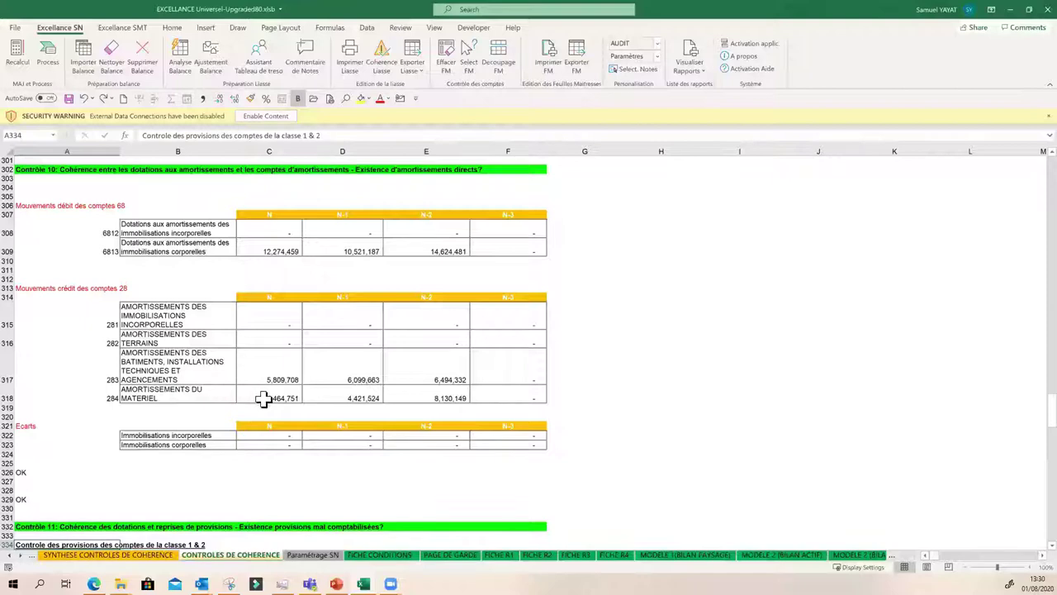
- Review Contrôle 10's comparison of accounts 68 and 28, including account 6813, and glance at Contrôle 11 below it
left_click(99, 251)
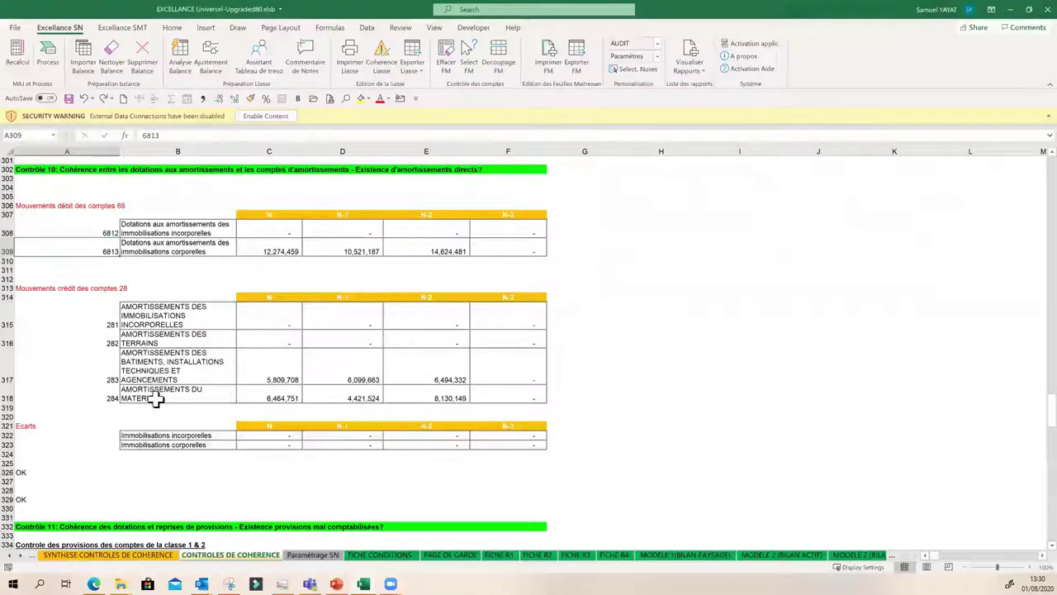
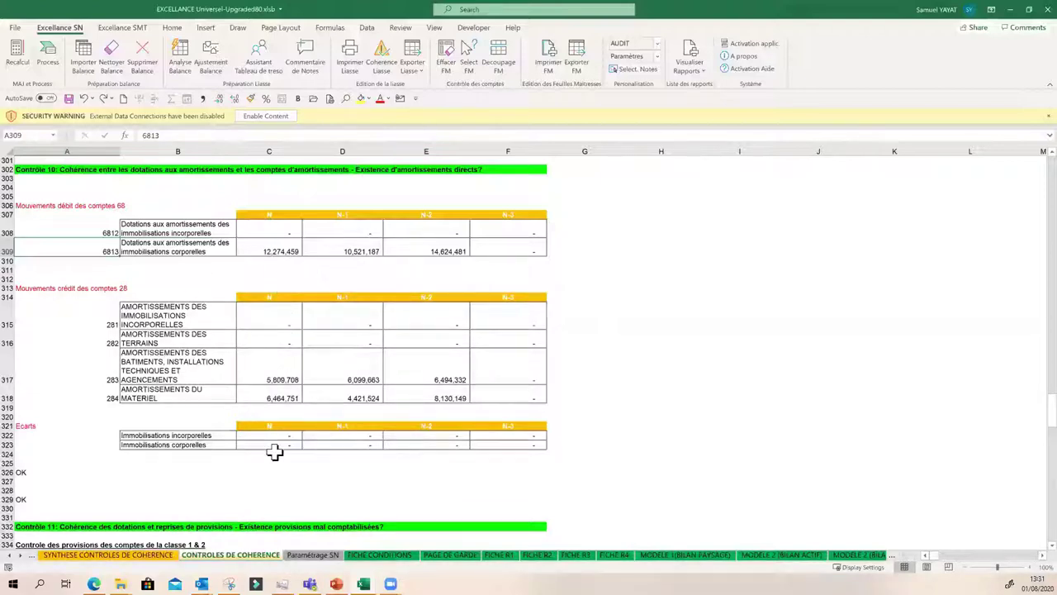
scroll(276, 450, "down", 3)
scroll(302, 364, "down", 2)
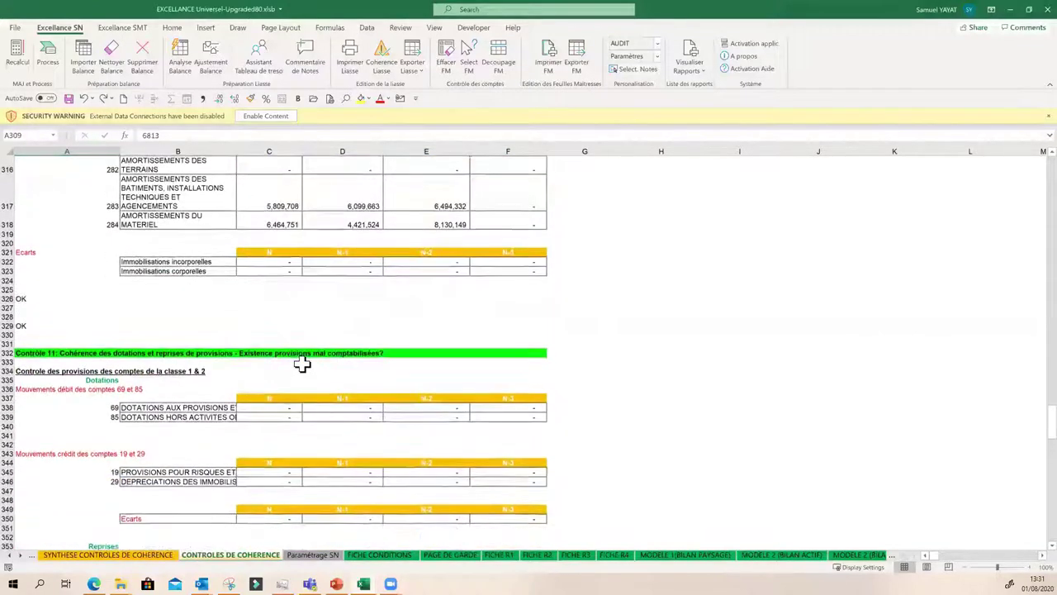
scroll(302, 364, "up", 4)
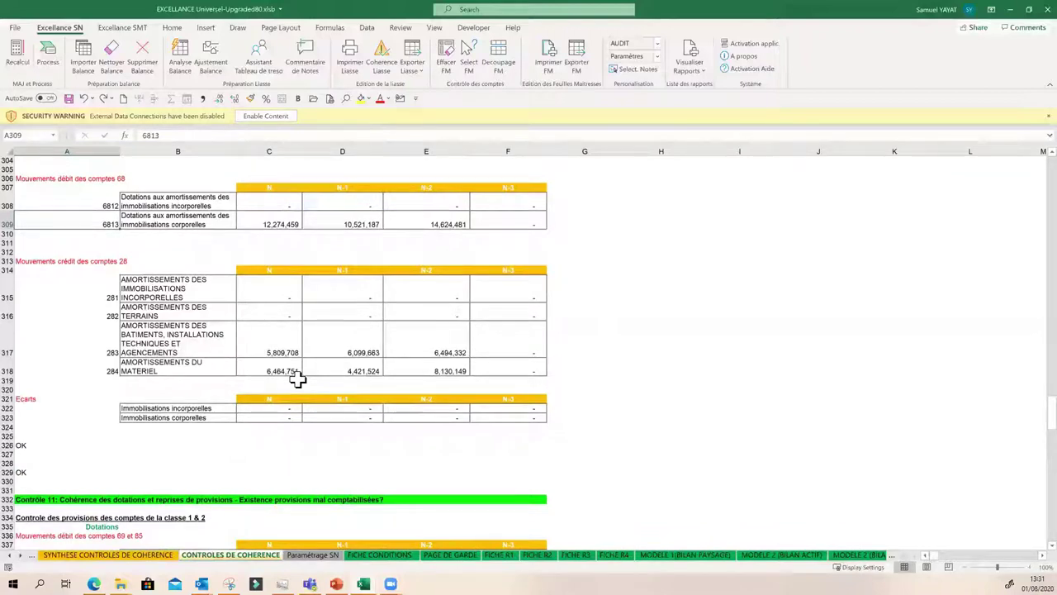
- Review Contrôle 11's comparisons of provision allocations and reversals for account classes 1 & 2, 3 & 4 and 5
scroll(296, 391, "down", 9)
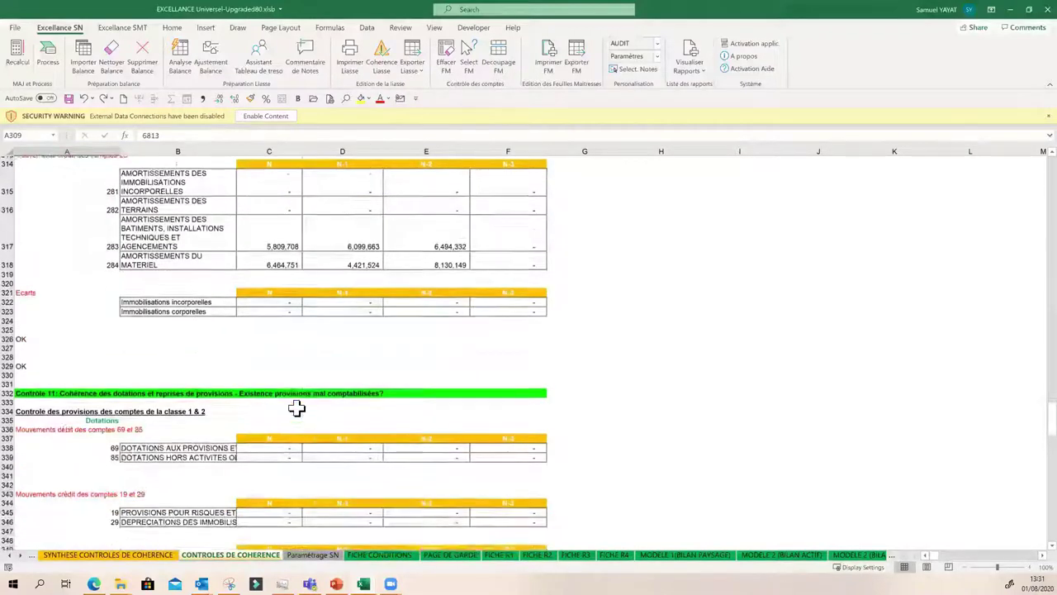
scroll(297, 407, "down", 7)
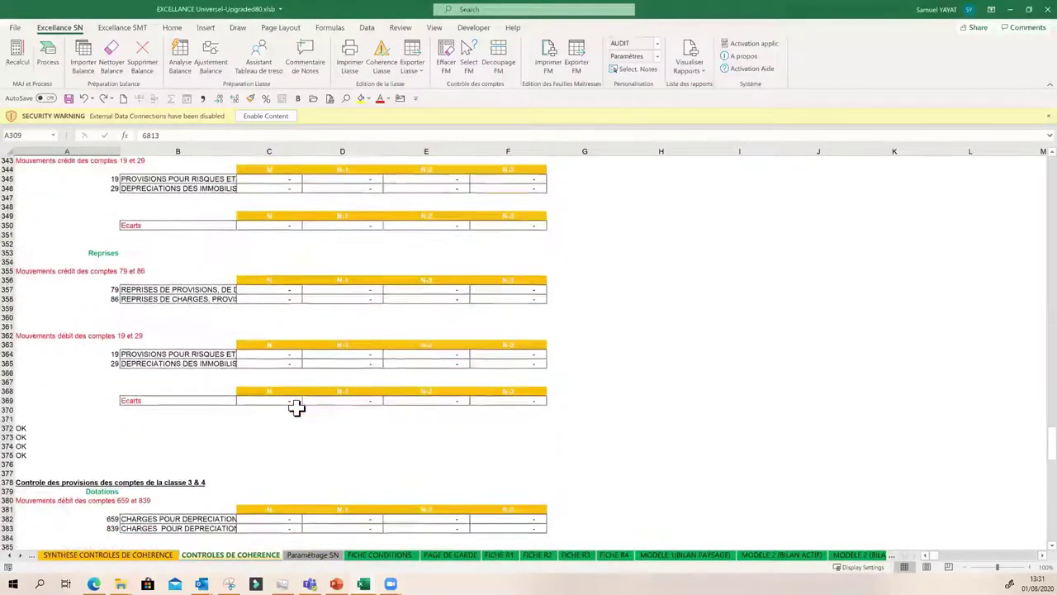
scroll(296, 408, "down", 4)
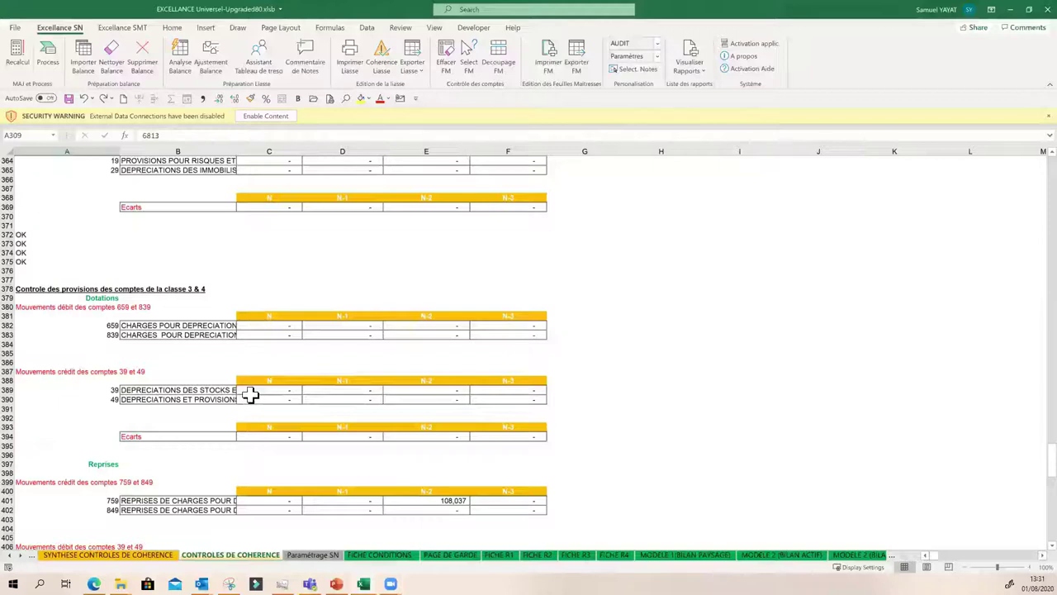
scroll(250, 395, "down", 4)
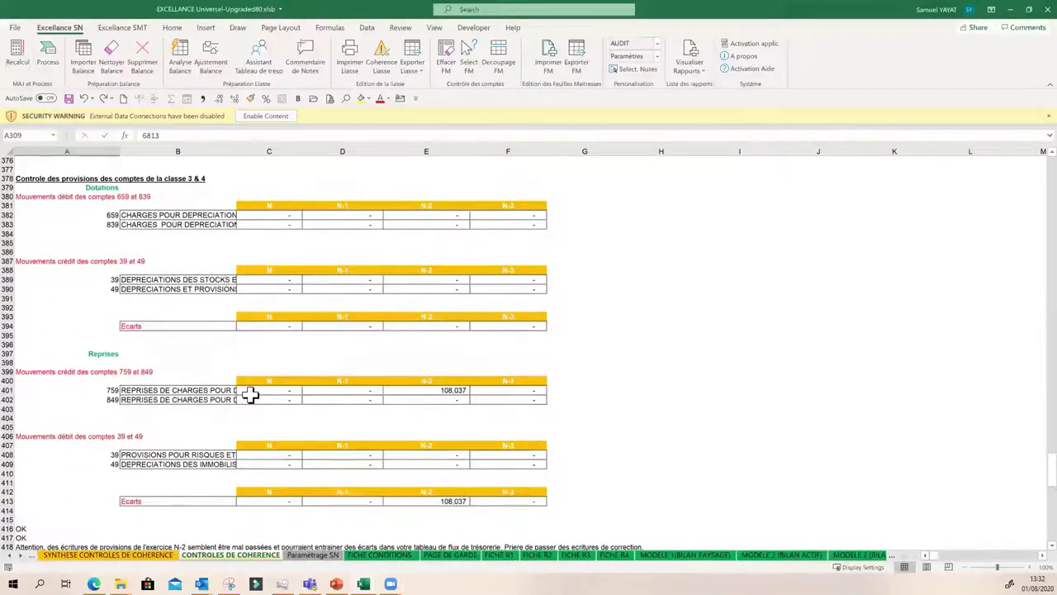
scroll(251, 395, "down", 7)
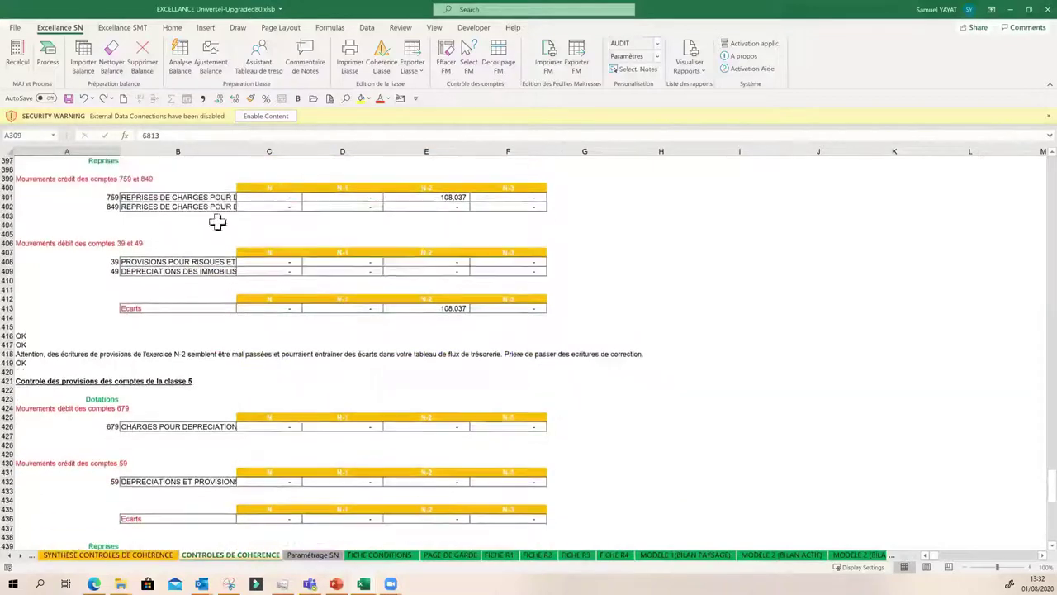
- Return to the coherence control summary and inspect the results of Sous-contrôles 11A, 11B and 11C across the periods
left_click(380, 58)
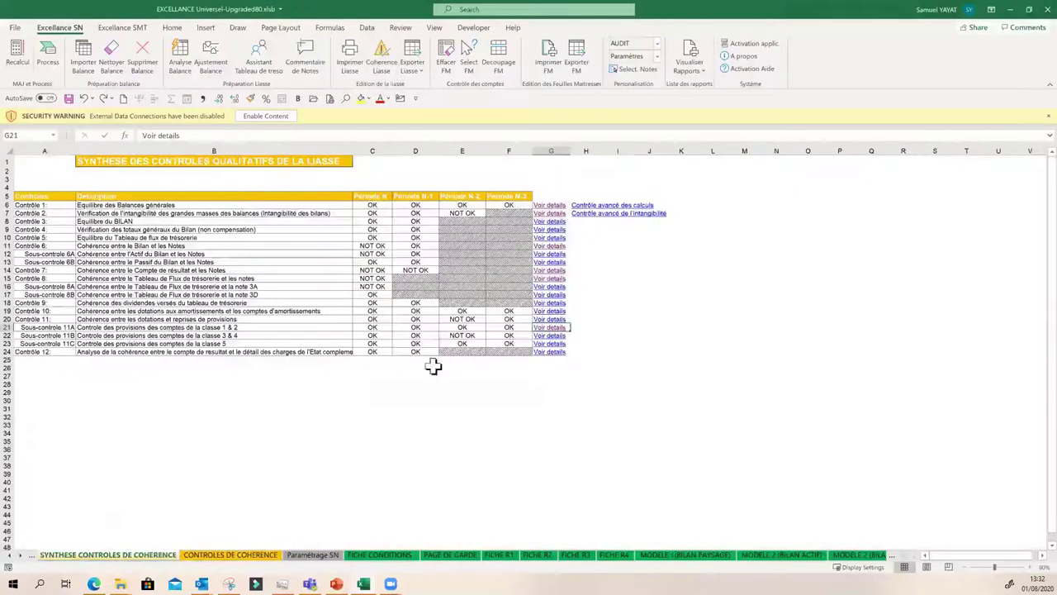
left_click(453, 408)
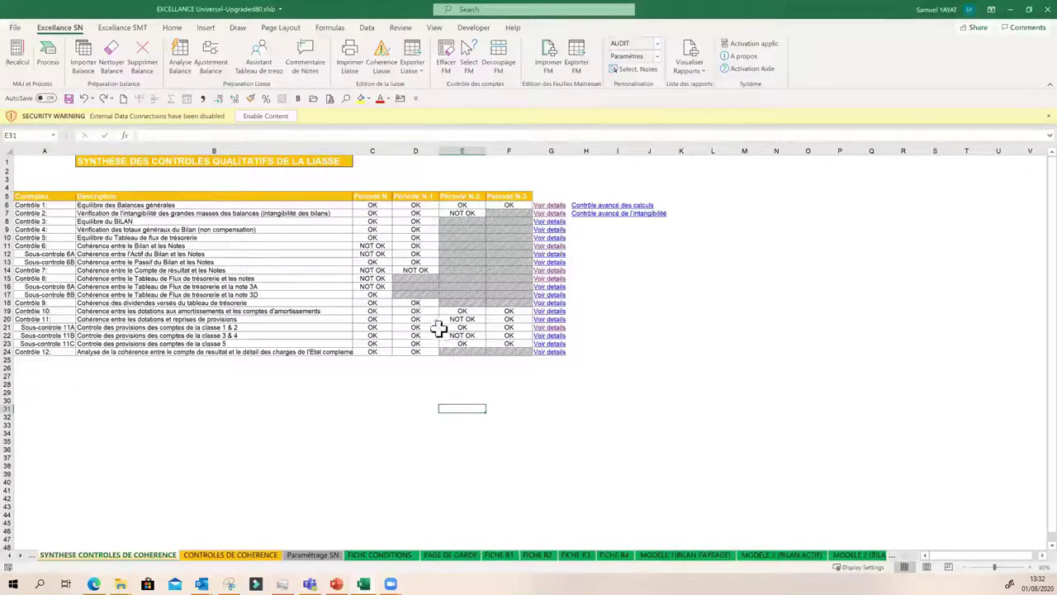
left_click(413, 327)
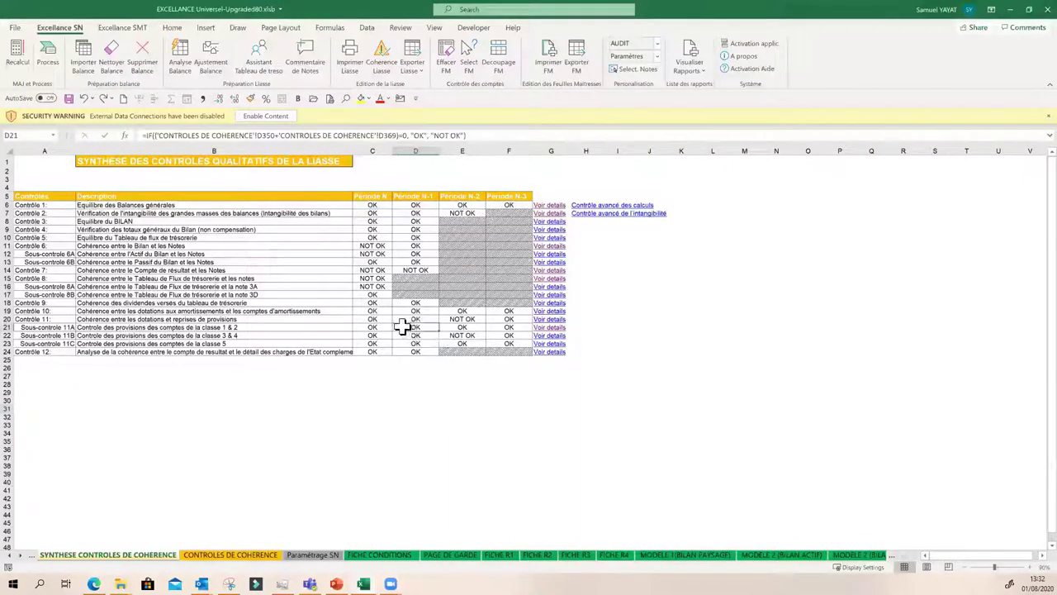
left_click(461, 335)
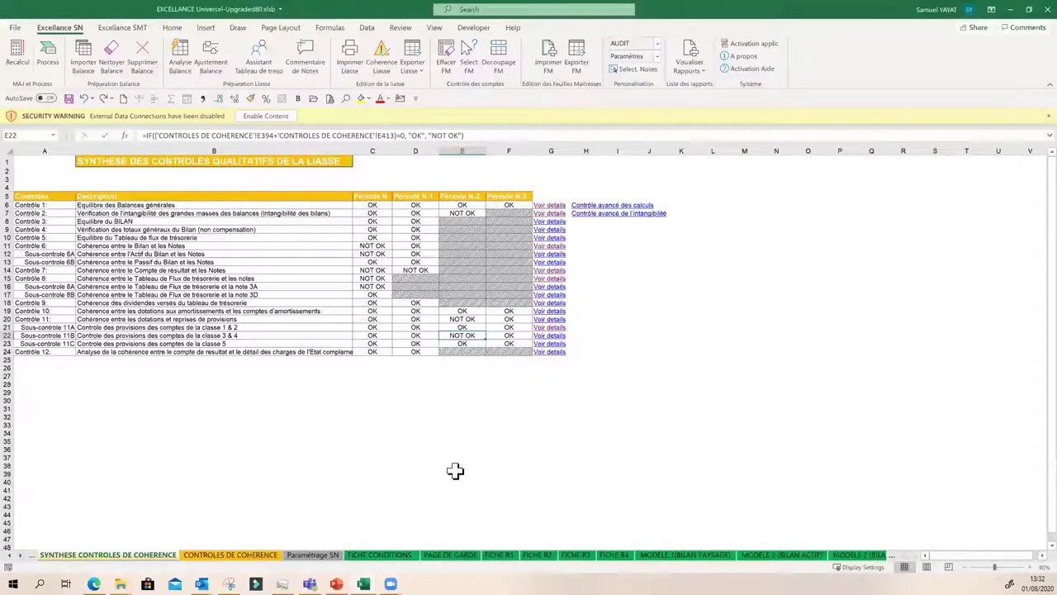
left_click(418, 328)
left_click(417, 343)
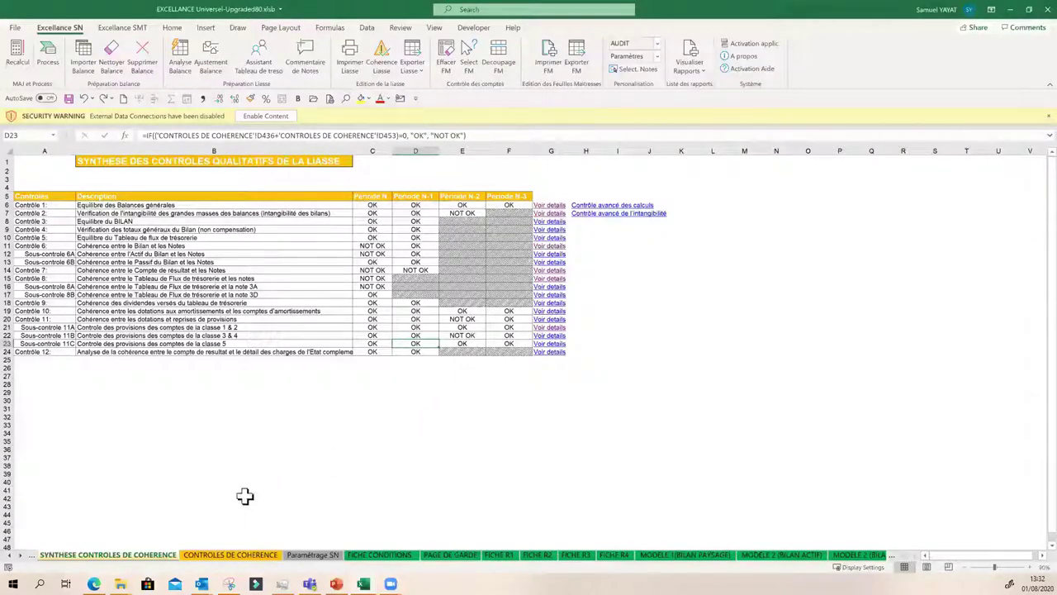
- Go to the RETRAITEMENTS TABLEAU DE FLUX sheet and launch the cash flow table adjustment assistant, placing its window over the table
left_click(18, 556)
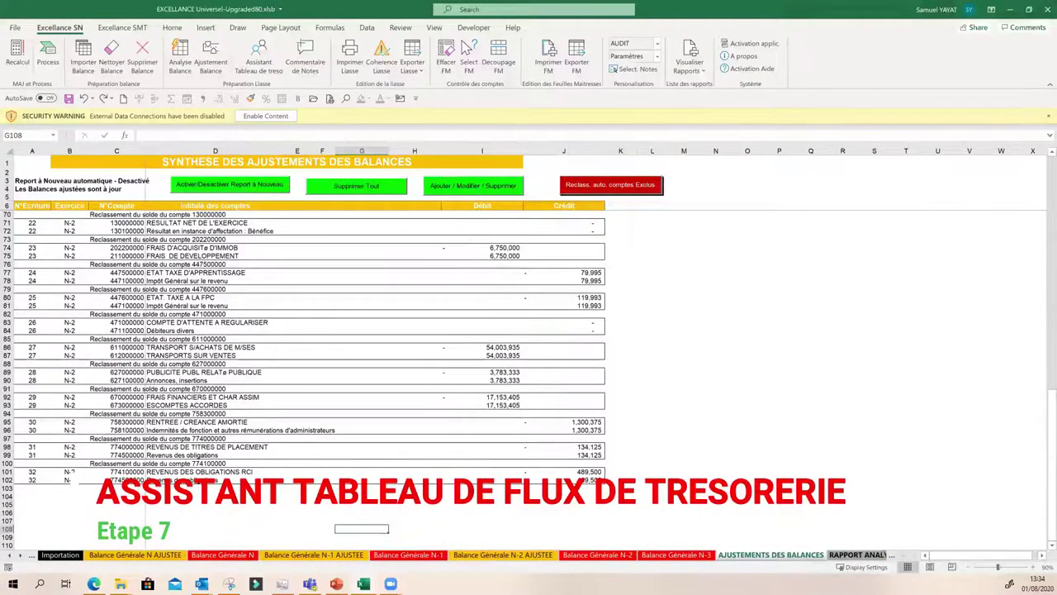
left_click(859, 555)
left_click(838, 555)
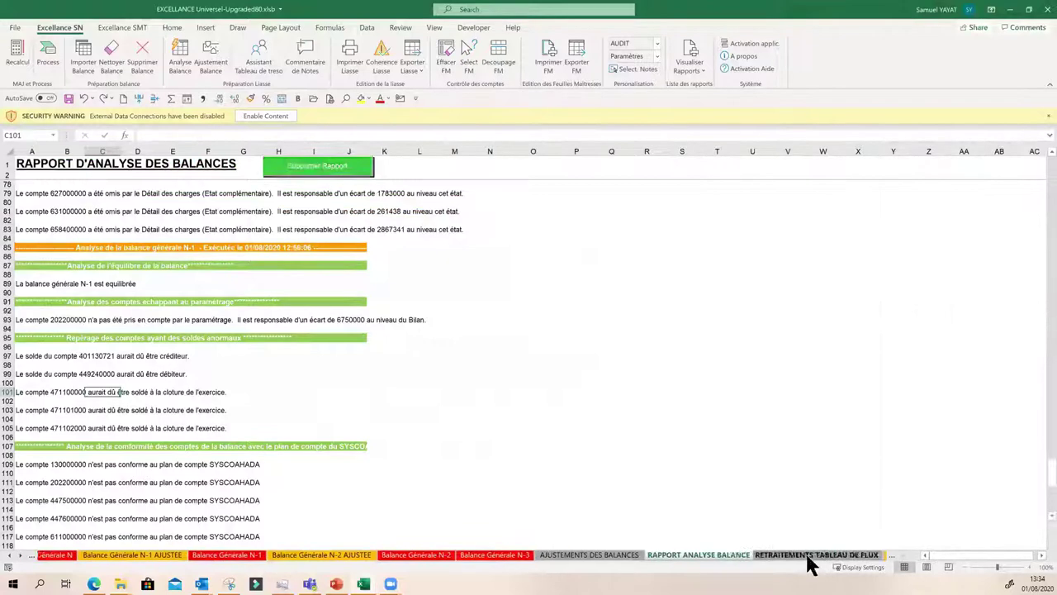
scroll(537, 478, "up", 3)
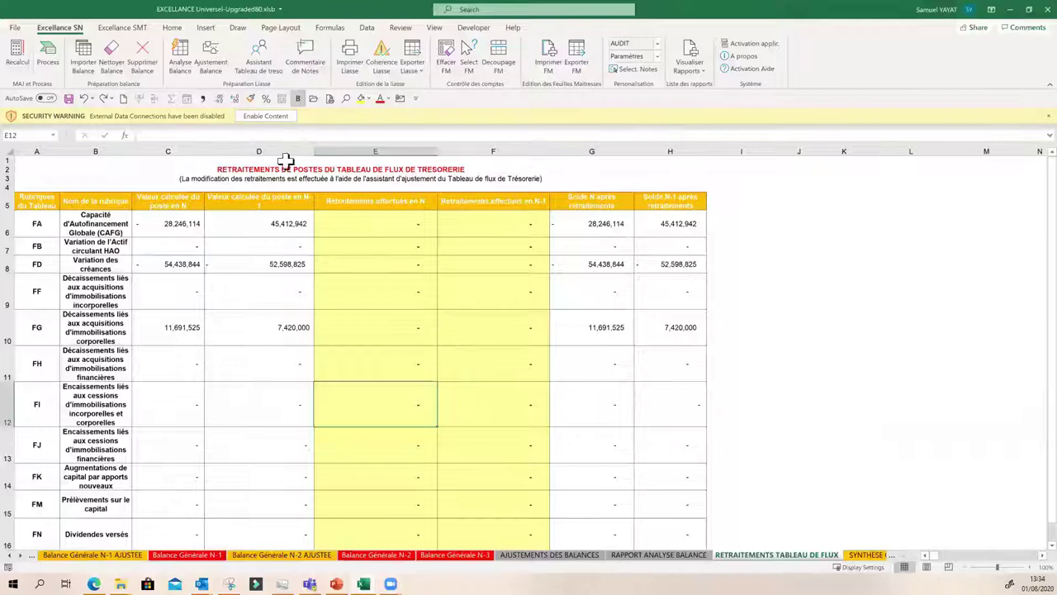
left_click(254, 67)
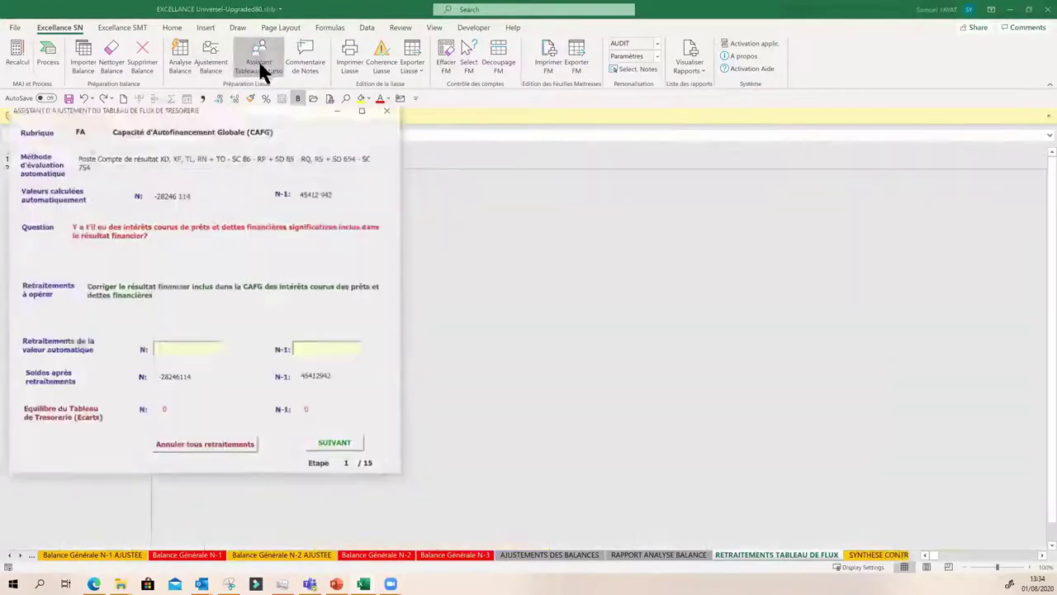
left_click_drag(213, 104, 481, 151)
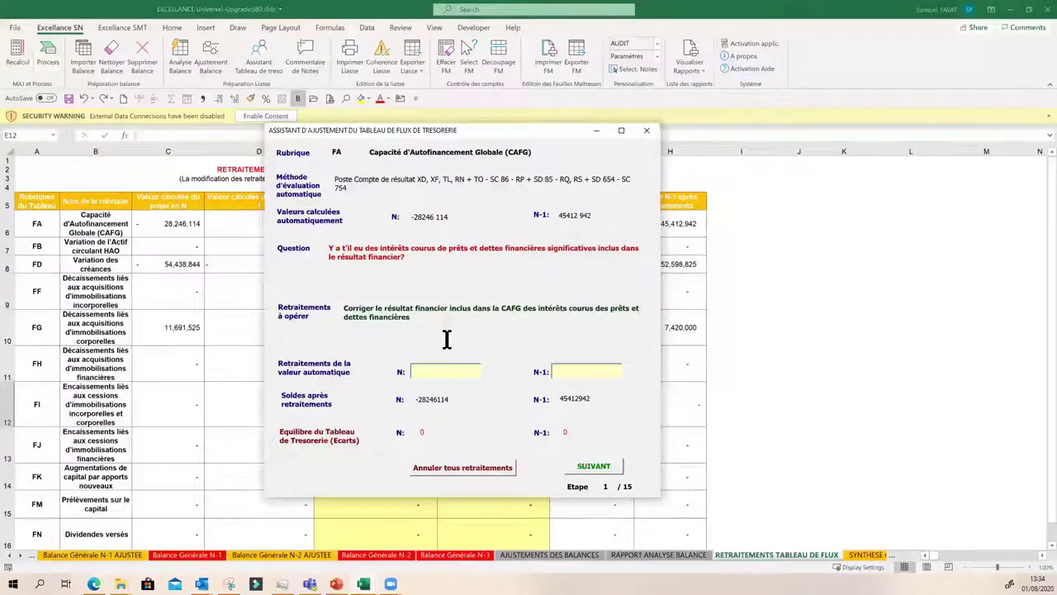
- Read the restatement suggested for rubric FA and advance the assistant to rubric FG, Décaissements liés aux acquisitions d'immobilisations corporelles
left_click(429, 369)
left_click(346, 311)
left_click(346, 309)
left_click_drag(346, 312, 400, 316)
left_click(583, 469)
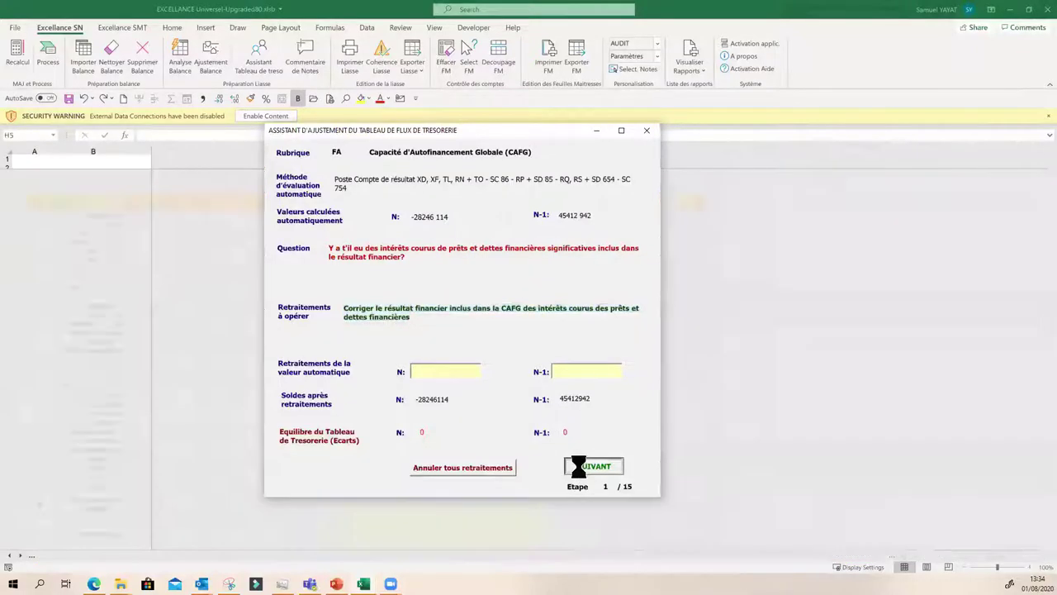
left_click(588, 471)
left_click(600, 468)
left_click(598, 465)
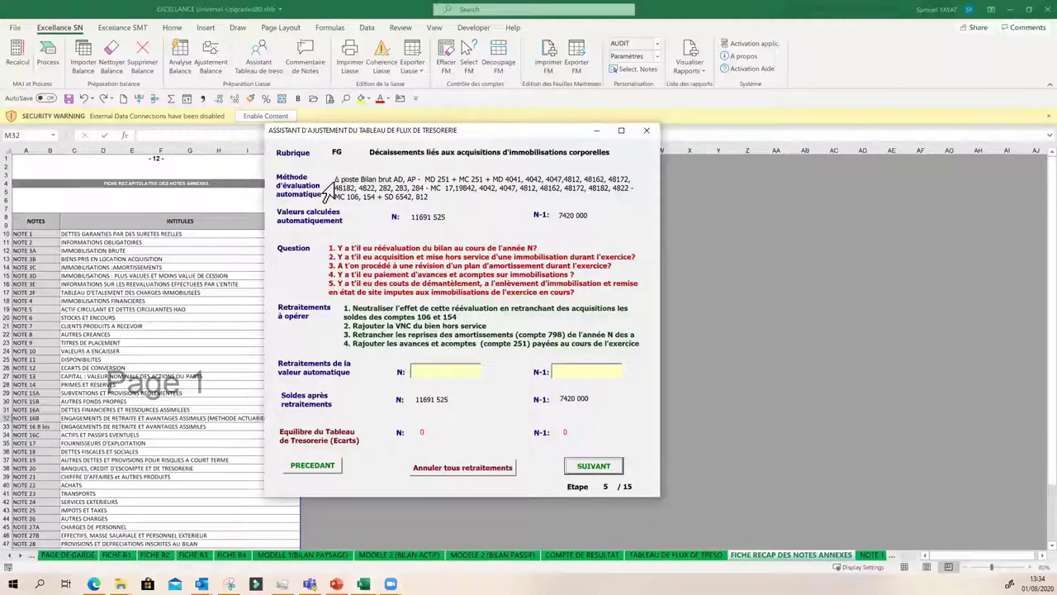
- Review rubric FG's automatic evaluation method, calculated year N value and the list of restatements to carry out
left_click_drag(337, 178, 431, 196)
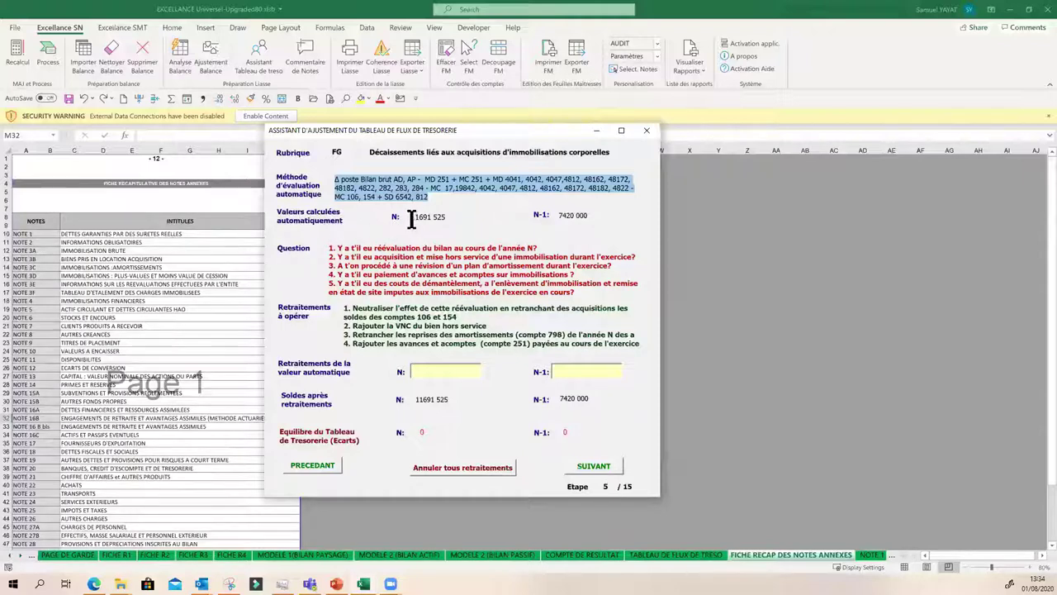
left_click_drag(411, 217, 488, 219)
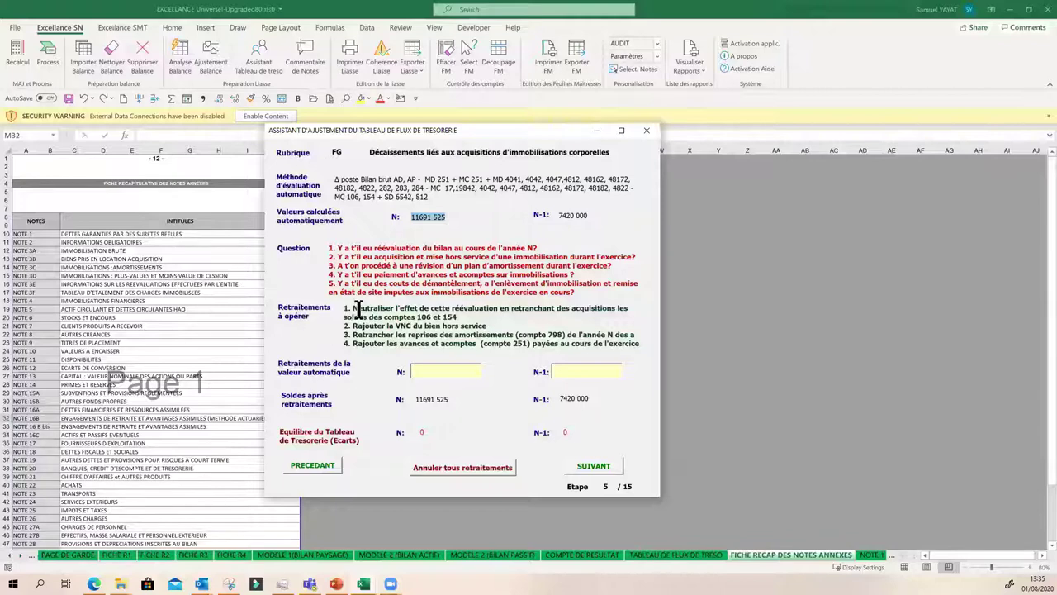
left_click_drag(449, 308, 431, 318)
left_click(417, 312)
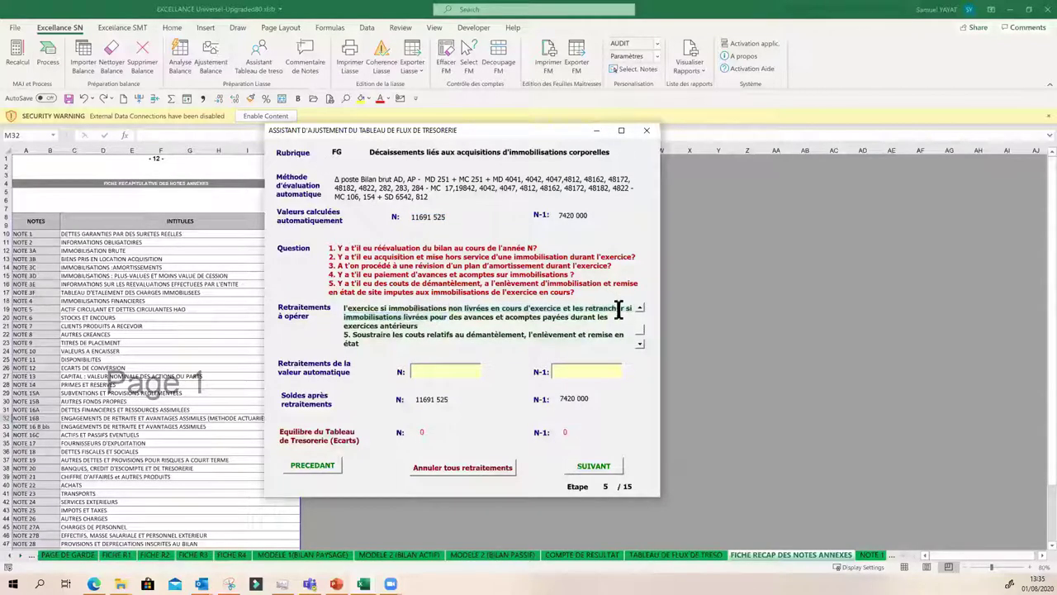
scroll(636, 309, "up", 5)
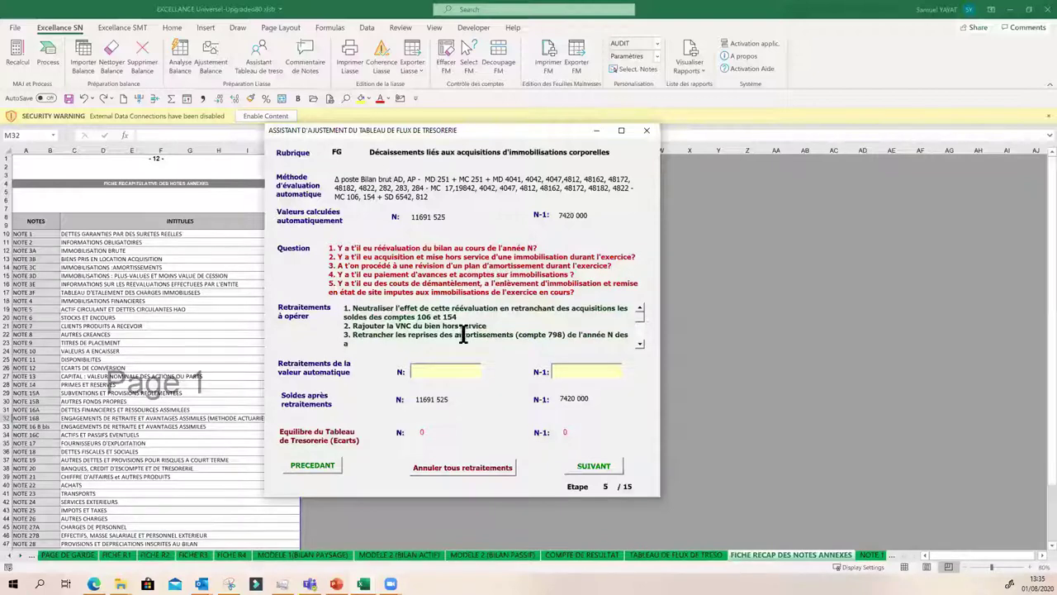
left_click(639, 343)
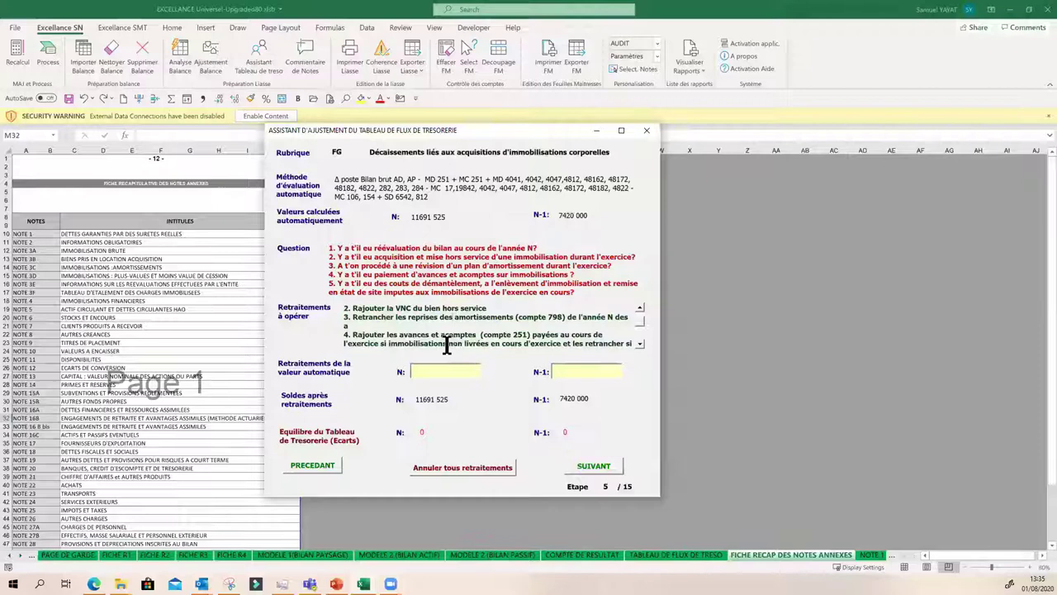
left_click(640, 345)
left_click(640, 345)
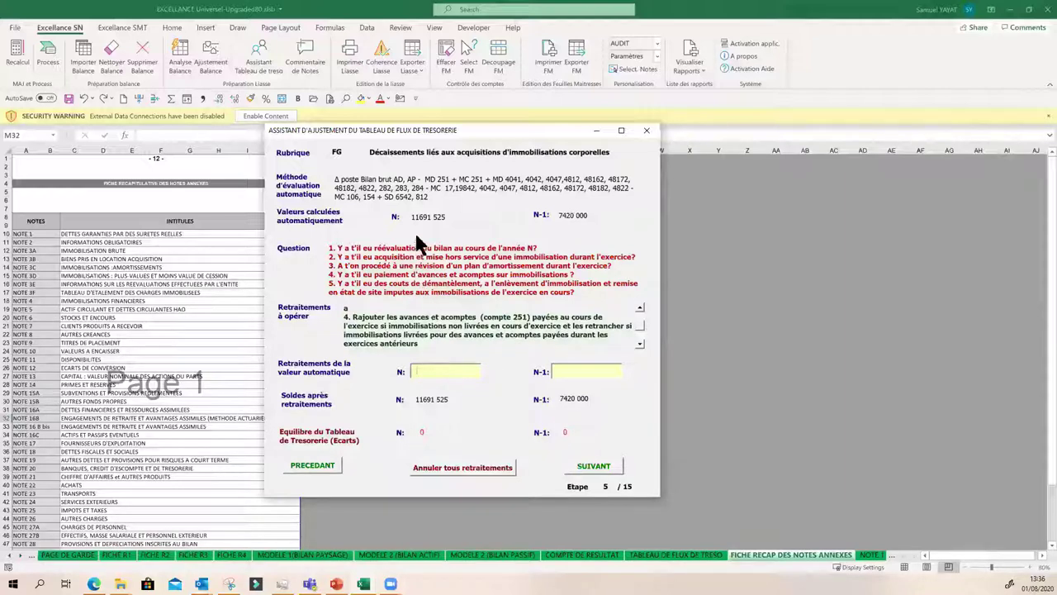
- Compare rubric FG's calculated and restated year N values and enter a year N restatement of -100000
left_click_drag(417, 216, 447, 217)
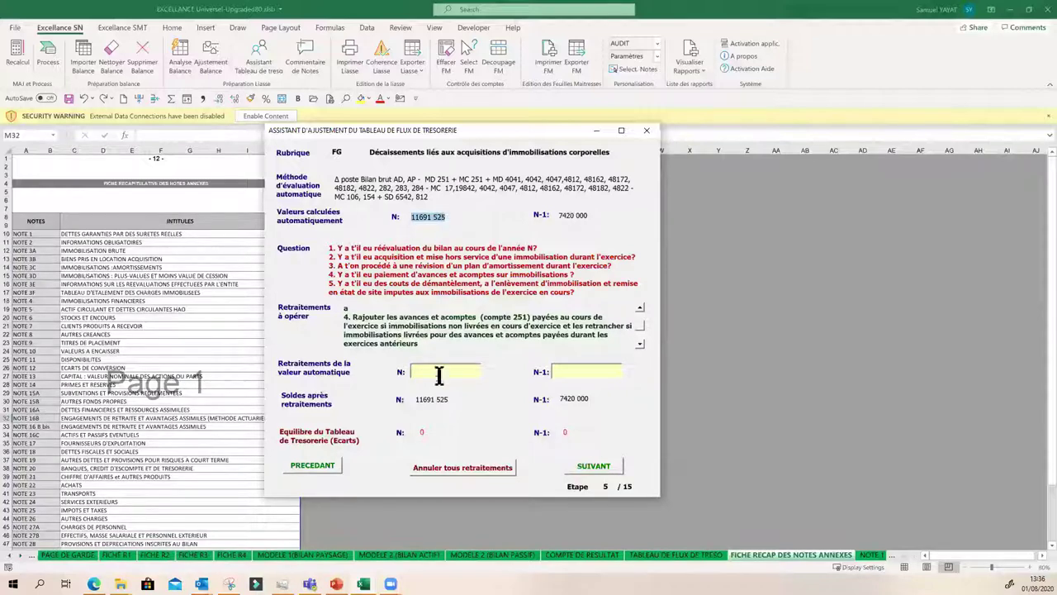
left_click_drag(417, 400, 445, 400)
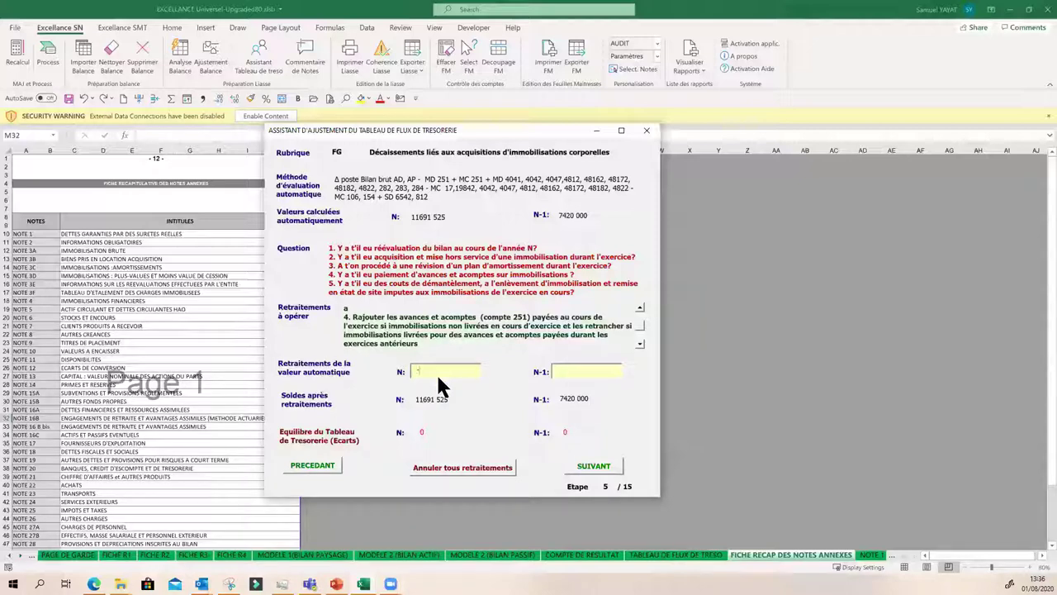
type("1000")
type("00")
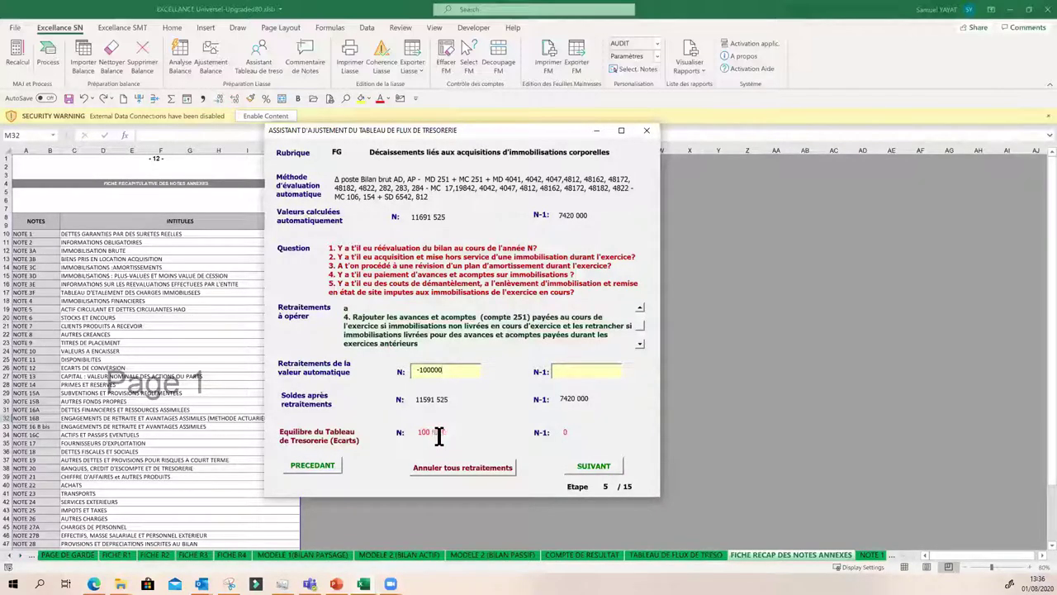
- Advance to rubric FK, Augmentations de capital par apports nouveaux, and enter a year N restatement of 500000
left_click(594, 467)
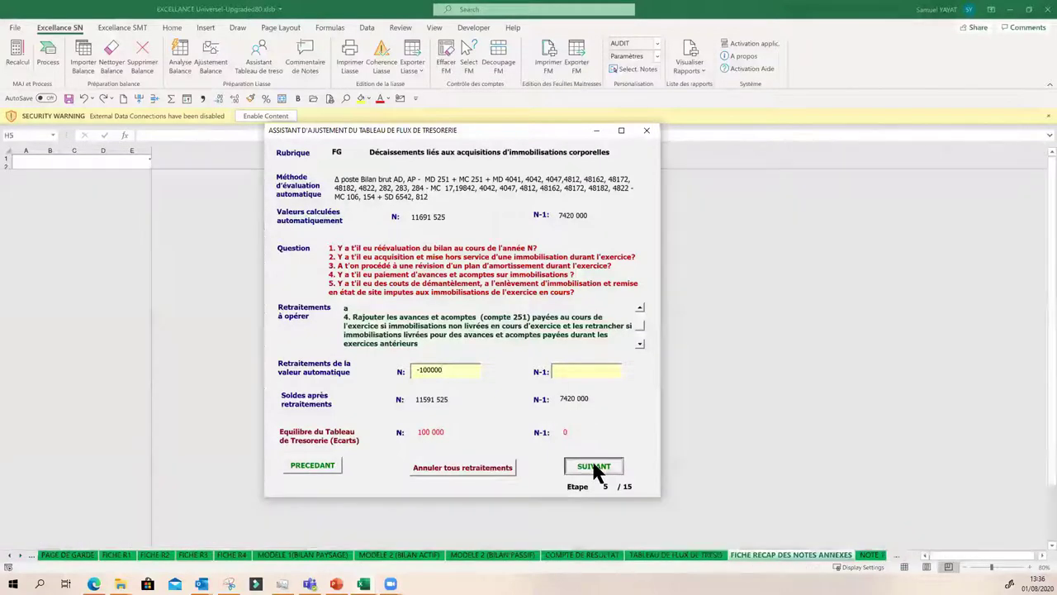
left_click(594, 467)
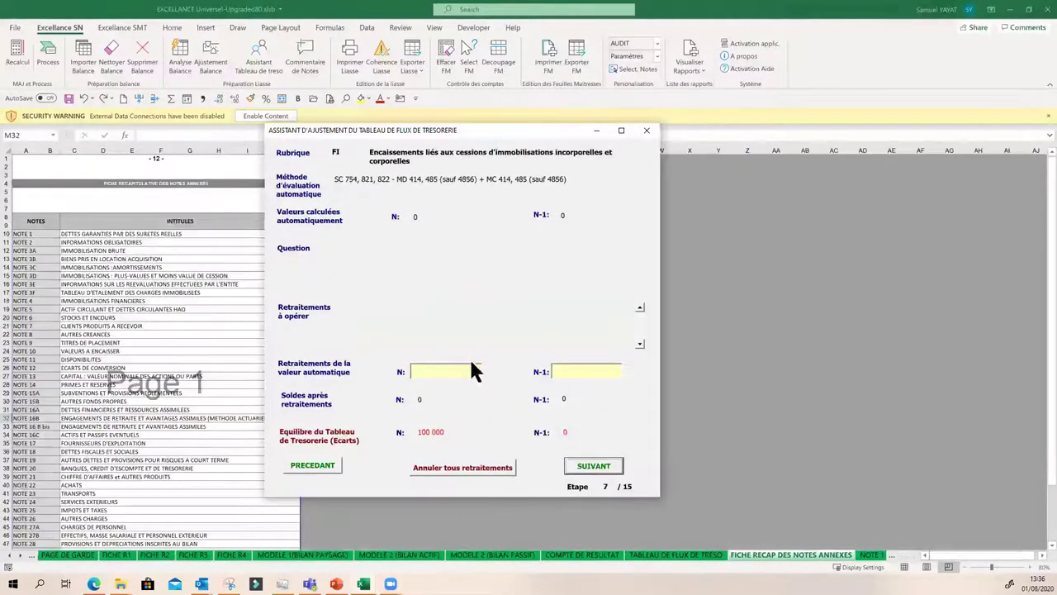
left_click(581, 467)
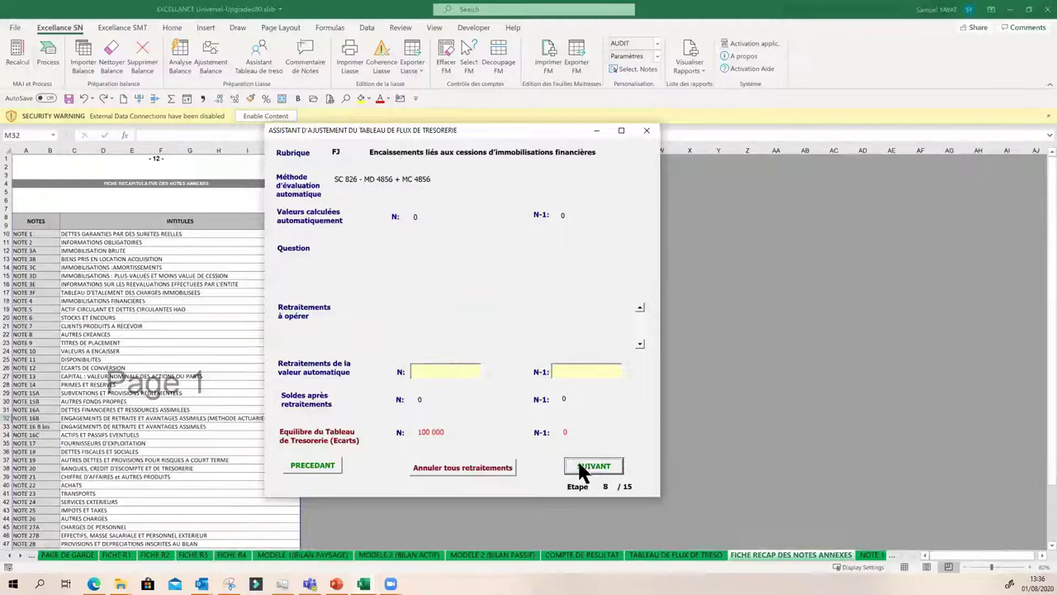
left_click(581, 467)
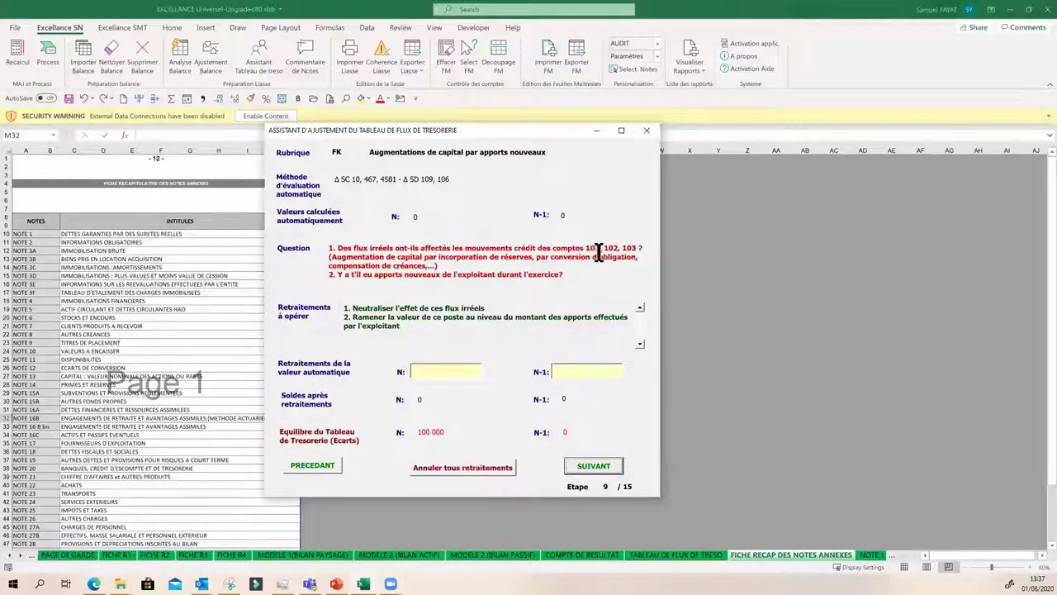
left_click(472, 372)
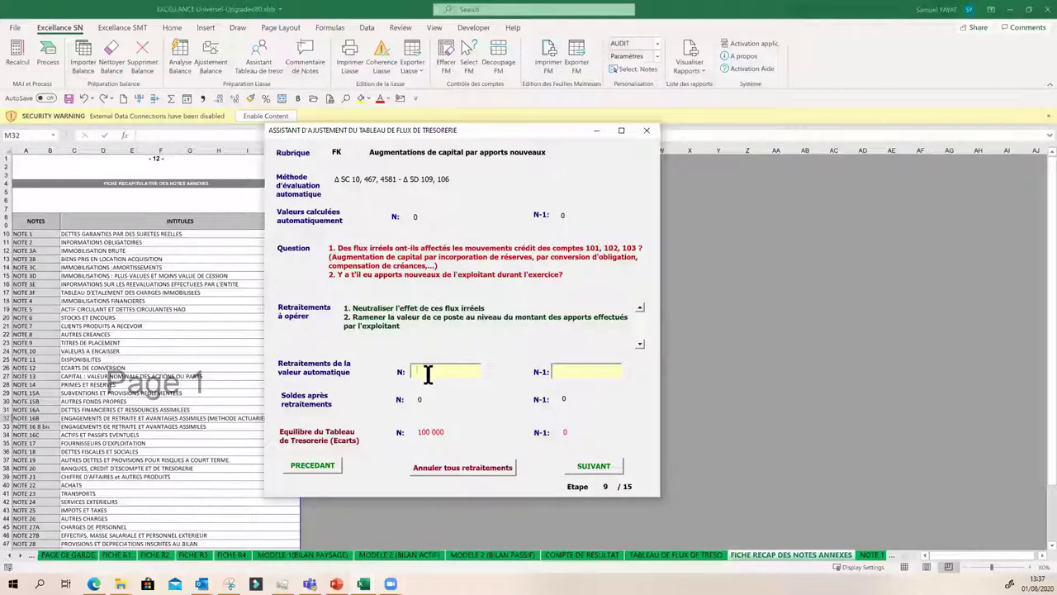
type("500000")
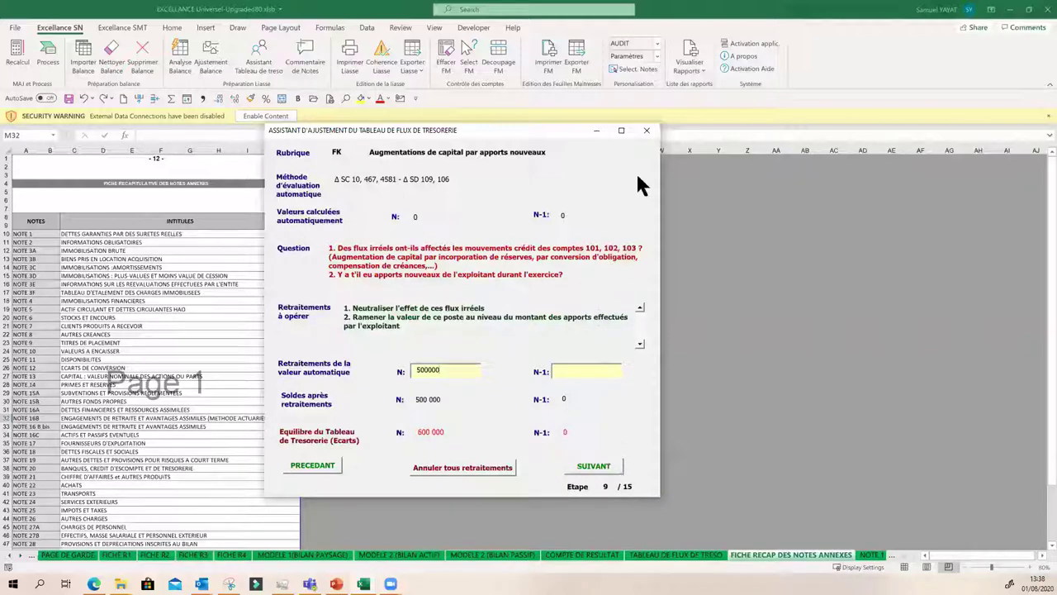
- Close the adjustment assistant and show the coherence control summary
double_click(420, 370)
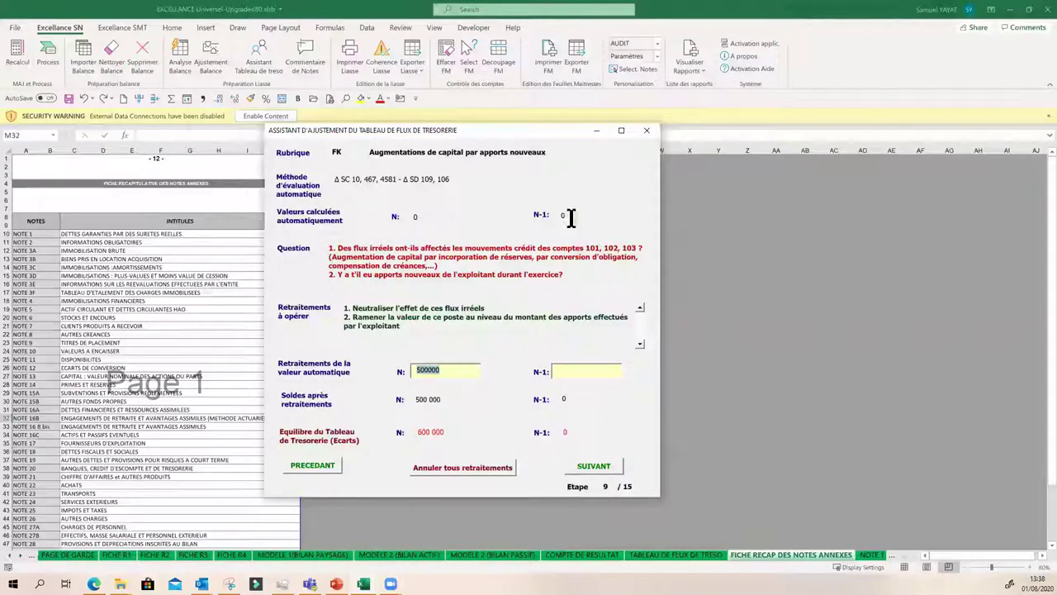
left_click(645, 131)
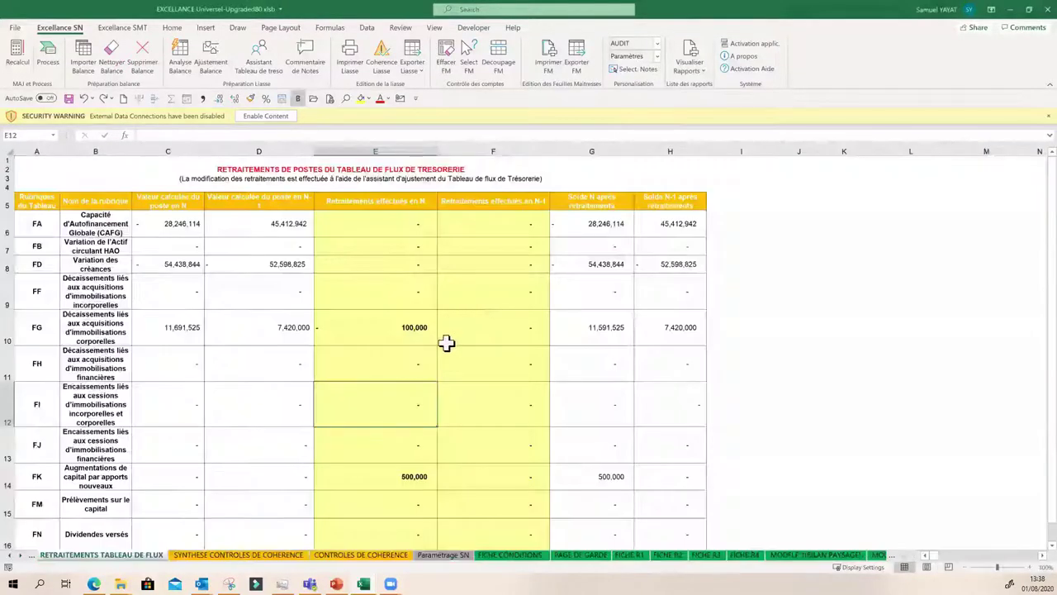
left_click(373, 55)
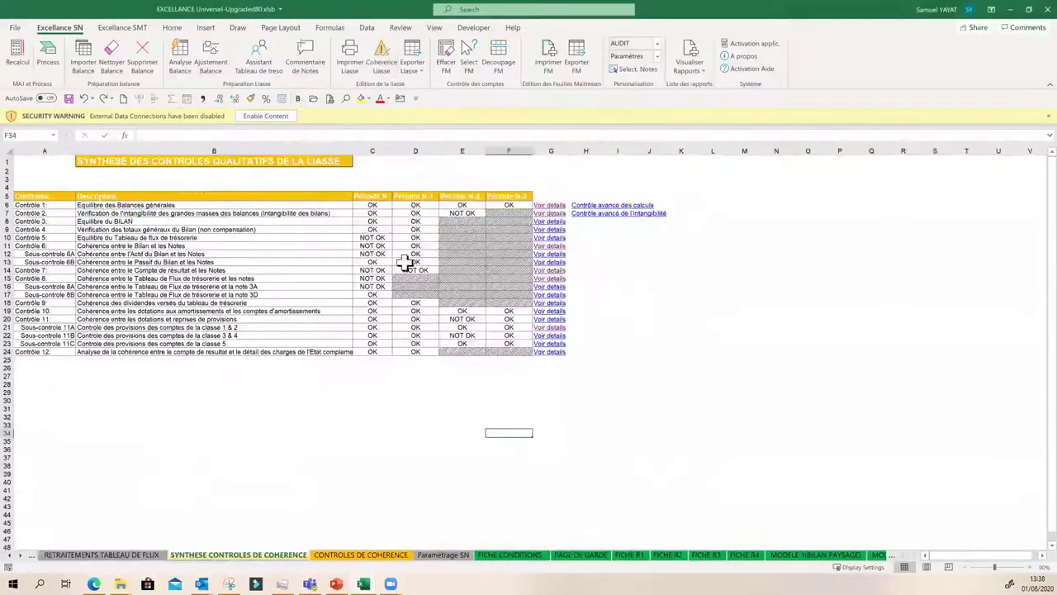
- Check the period N result of Contrôle 5, Equilibre du Tableau de flux de trésorerie, and show the AJUSTEMENTS DES BALANCES sheet
left_click(6, 237)
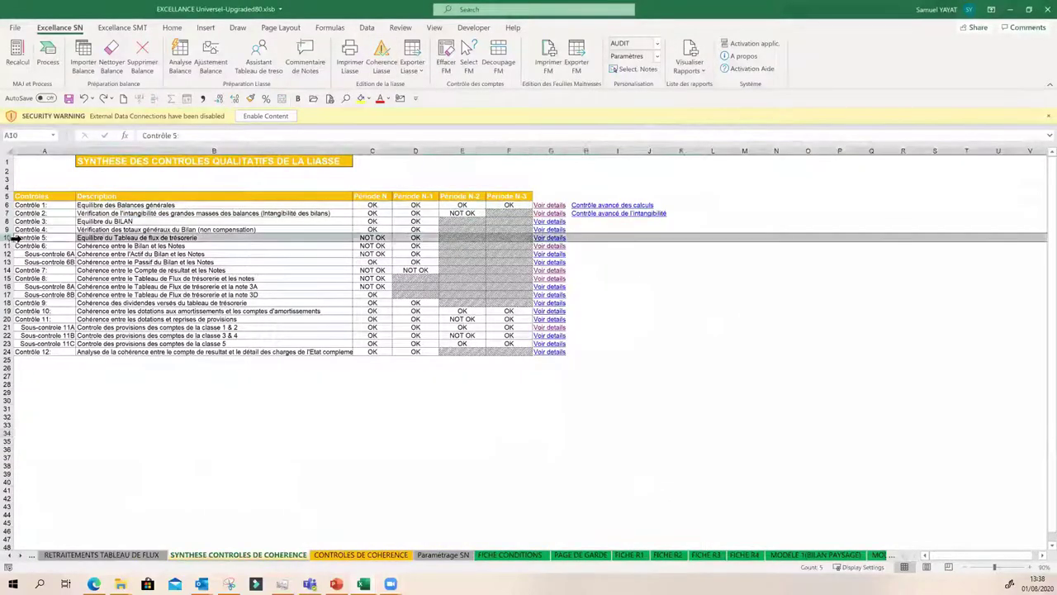
left_click(376, 238)
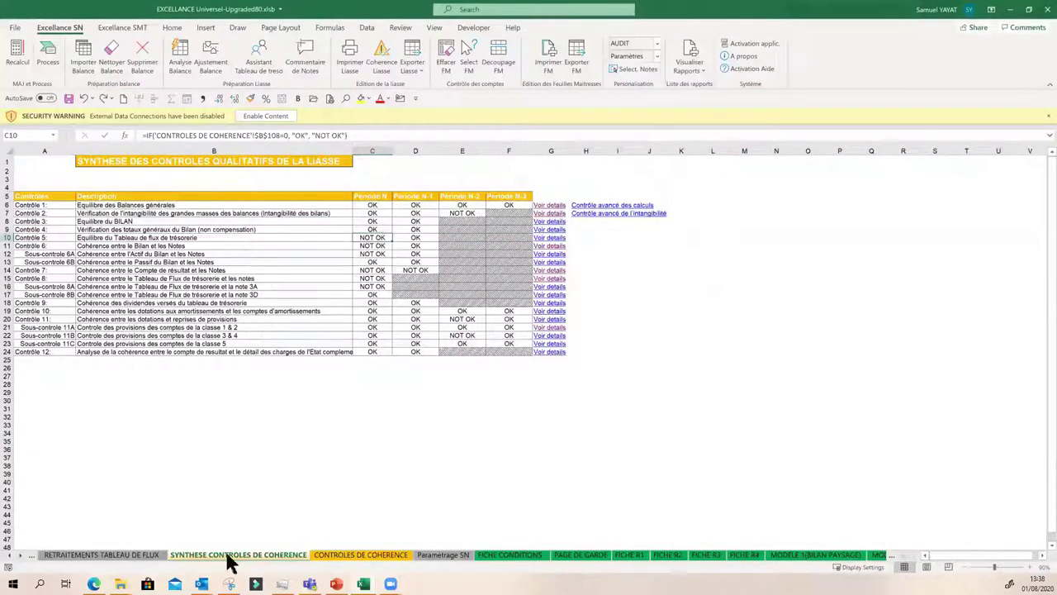
left_click(13, 555)
left_click(13, 555)
left_click(14, 555)
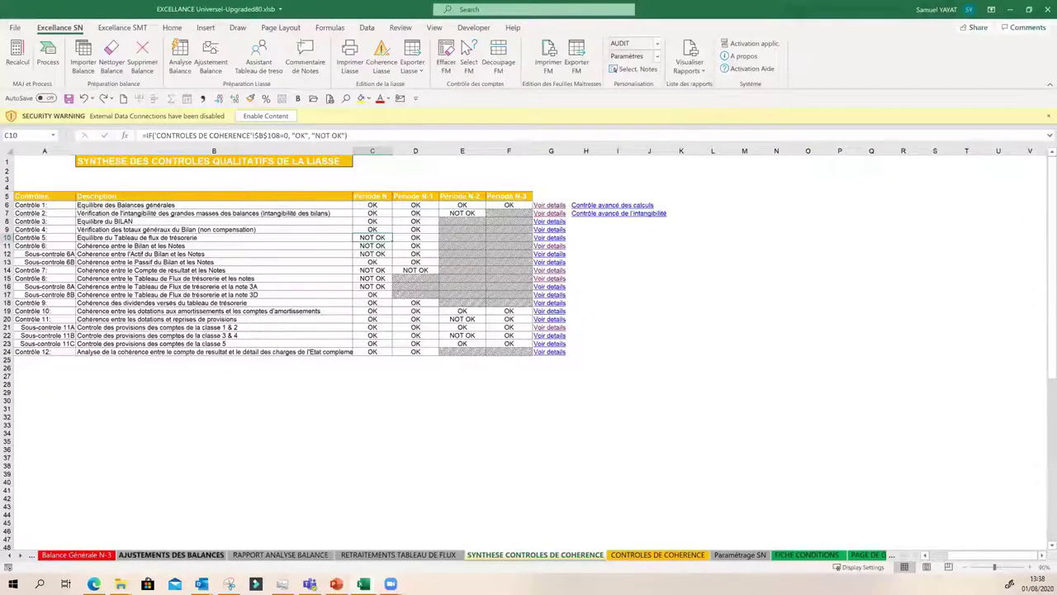
left_click(171, 555)
left_click(277, 357)
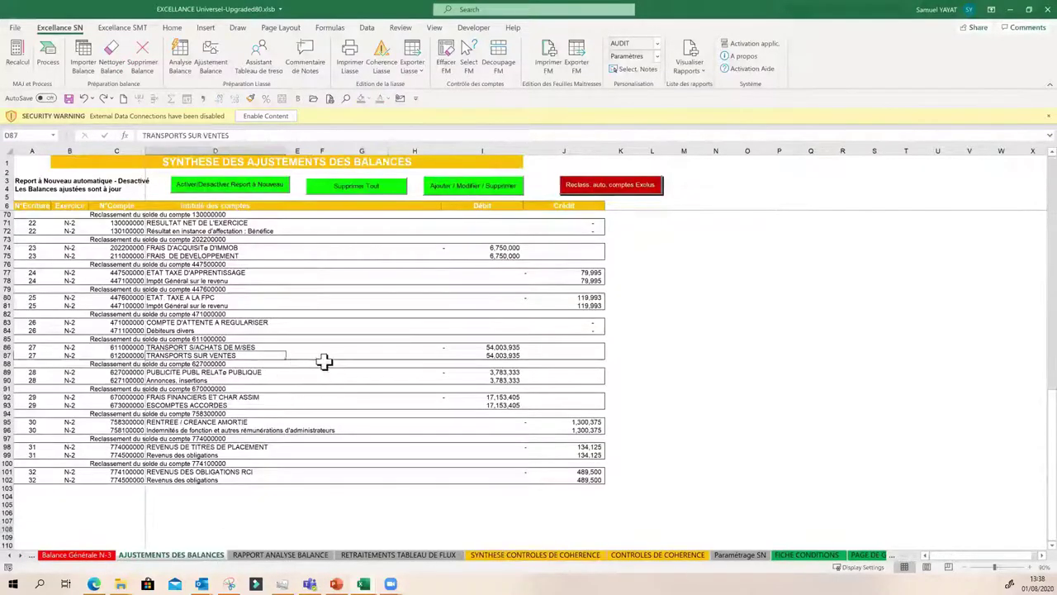
left_click(358, 335)
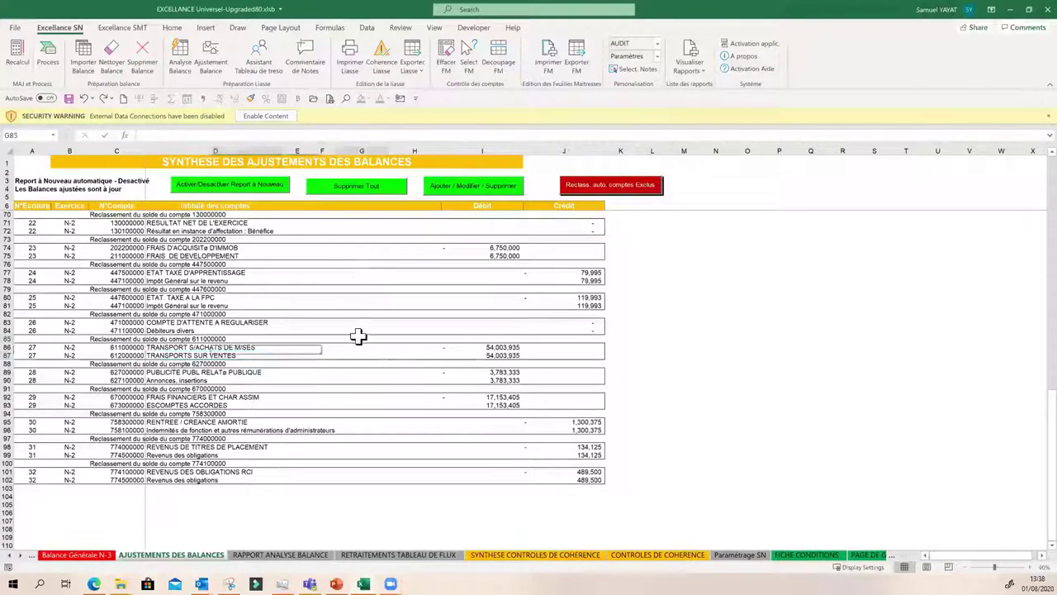
- Start a new balance adjustment entry for exercise N-1 with the label Ajustement
left_click(459, 188)
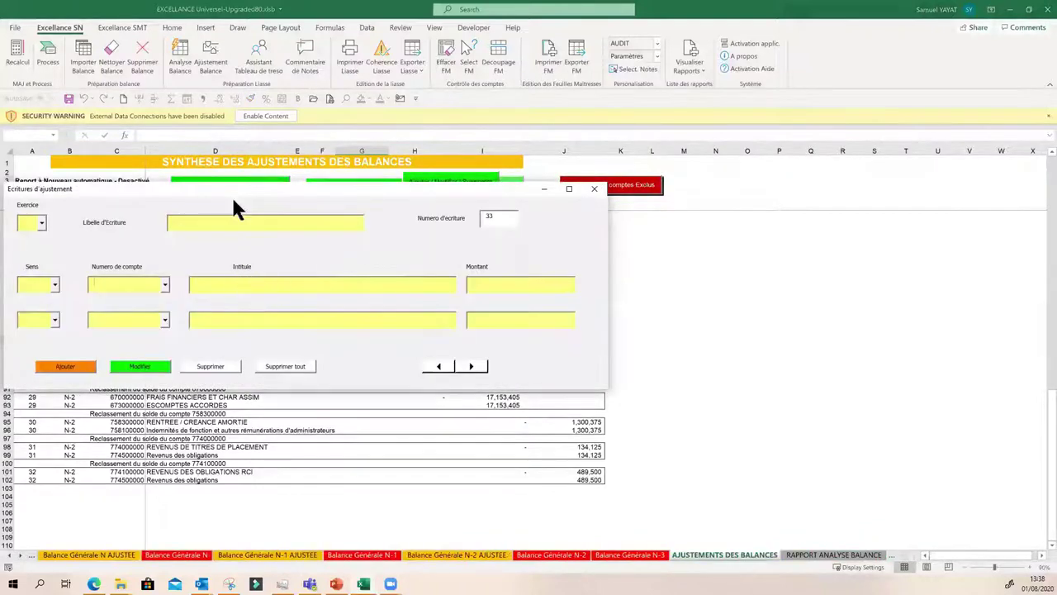
left_click_drag(232, 189, 395, 192)
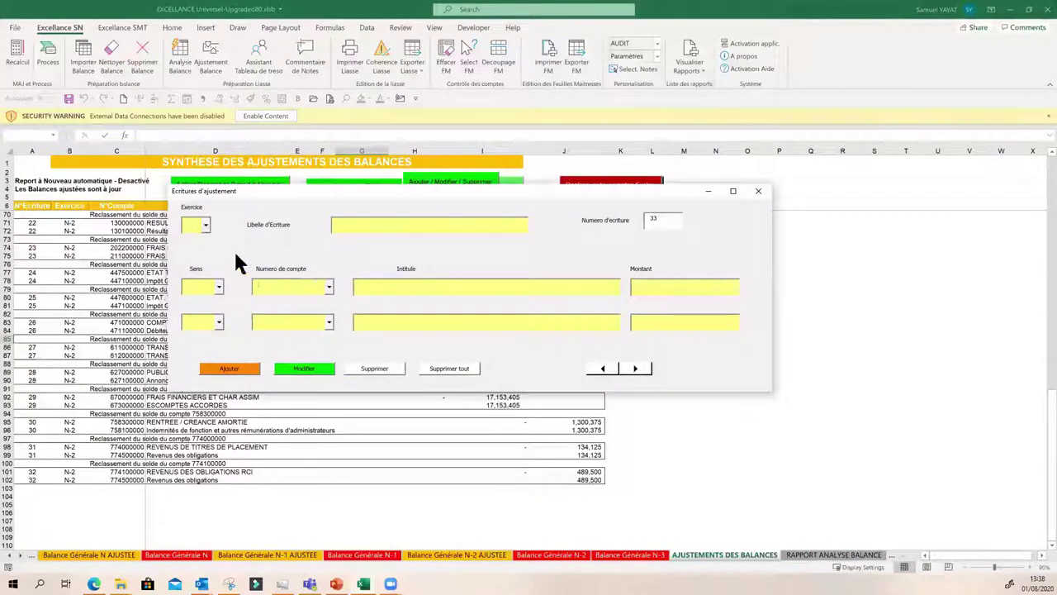
left_click(205, 225)
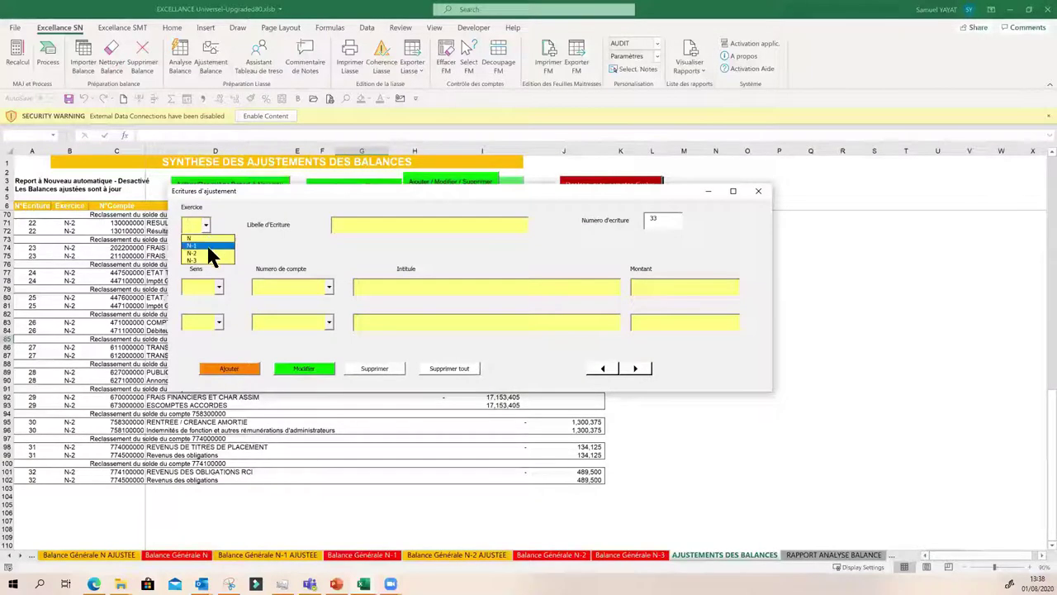
left_click(208, 246)
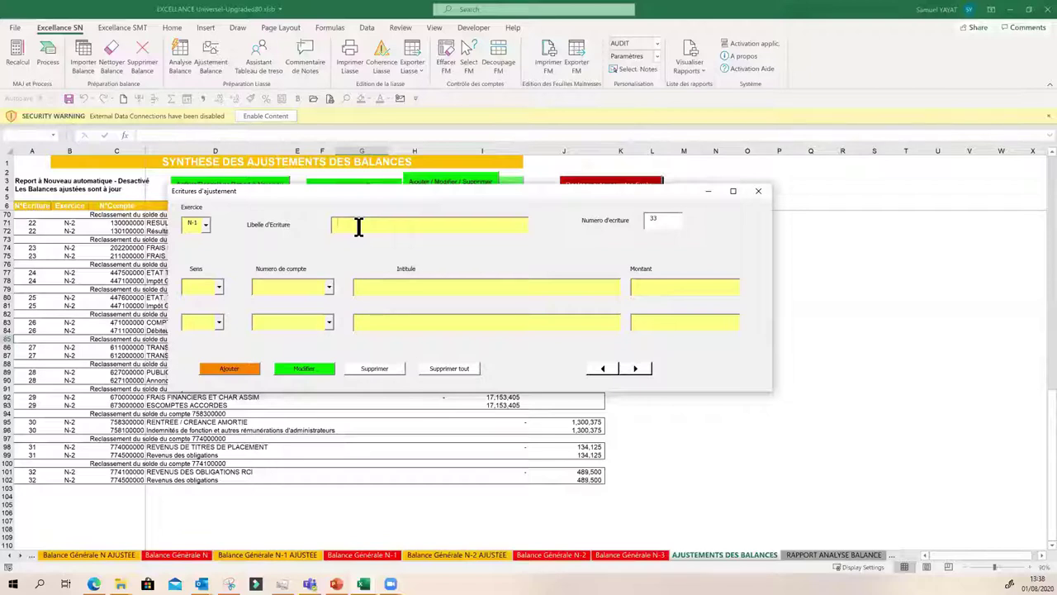
type("Justs")
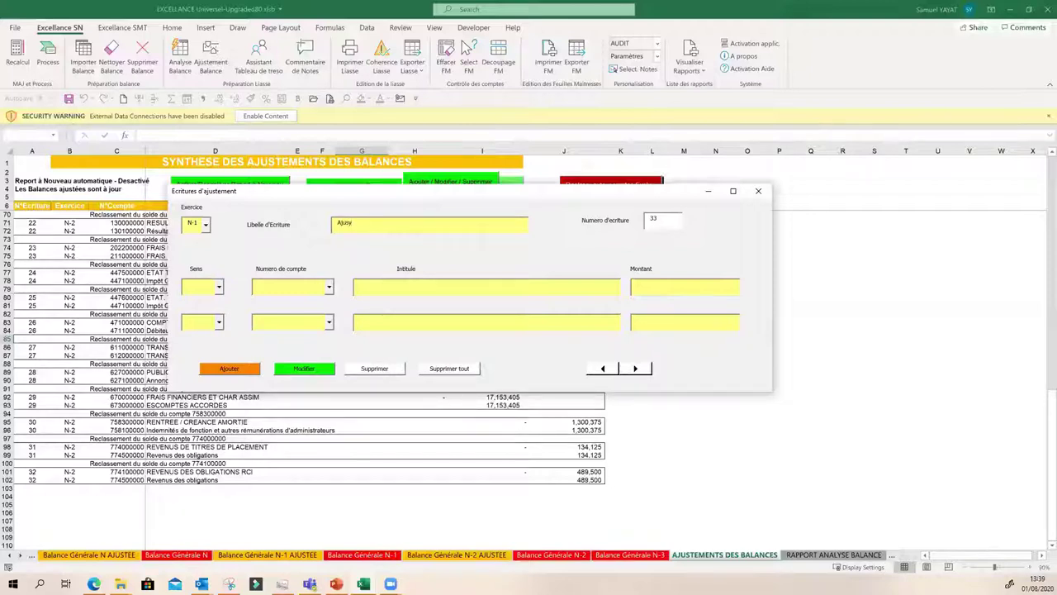
type("ment")
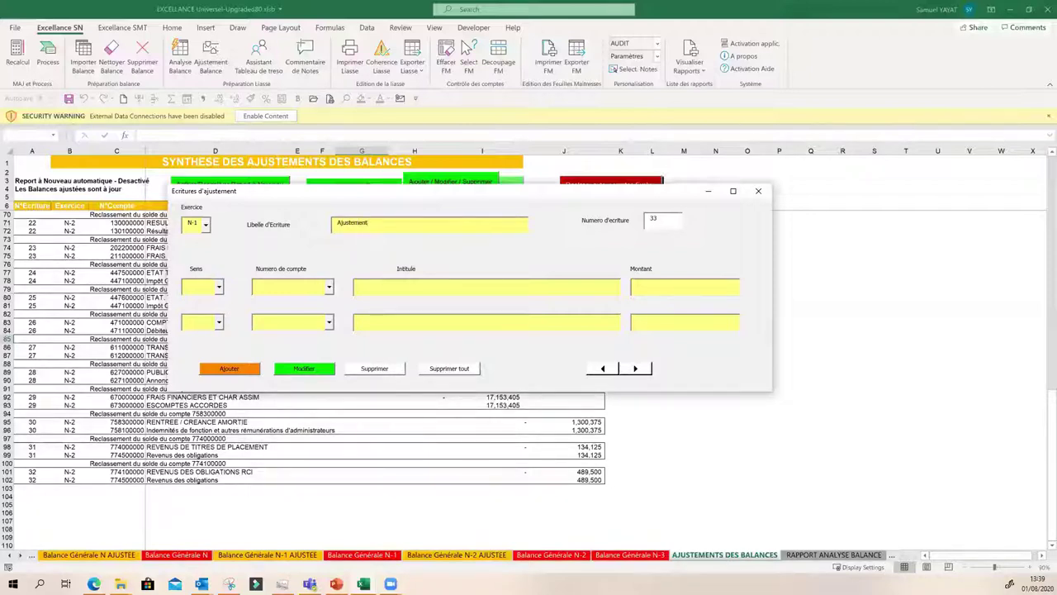
- Fill in the first entry line as a DEBIT of 100000 on the CLIMATISATION AUTO account
left_click(217, 287)
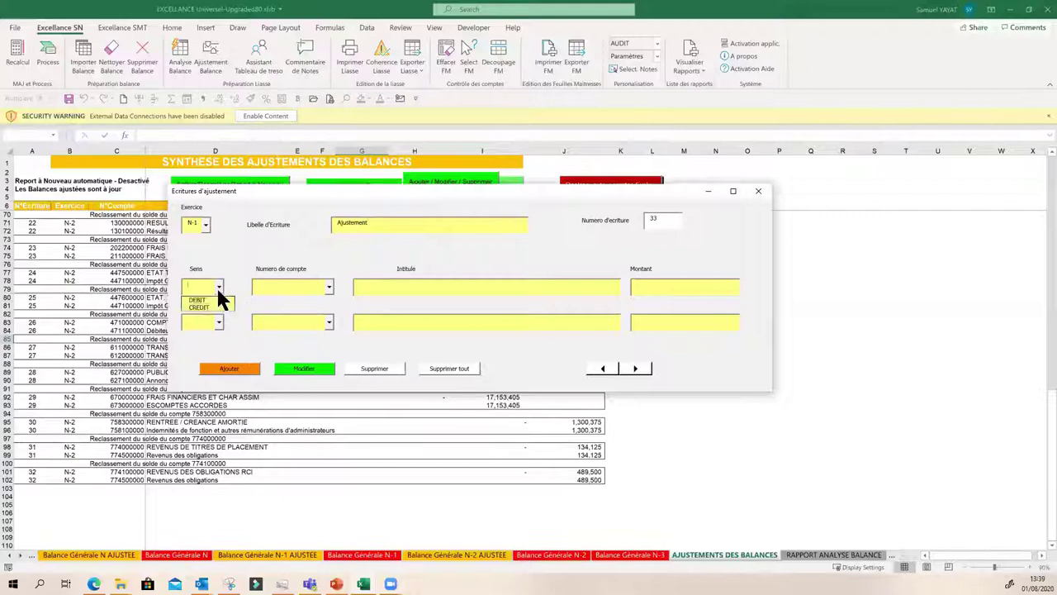
left_click(216, 301)
left_click(330, 287)
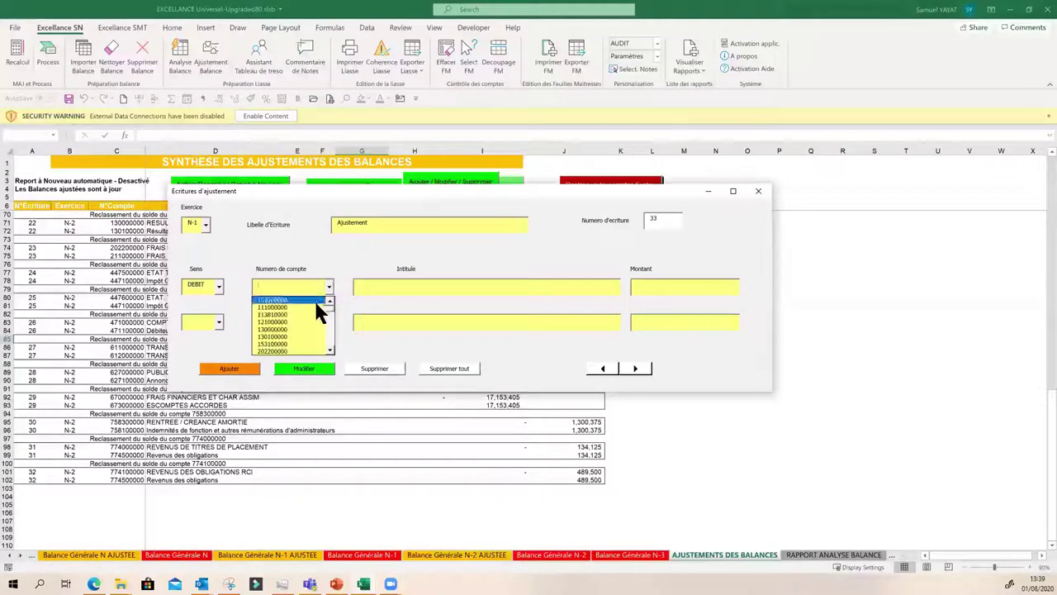
scroll(331, 343, "down", 3)
mouse_move(333, 348)
left_mouse_down()
mouse_move(331, 330)
mouse_move(333, 342)
left_mouse_up()
left_click(311, 334)
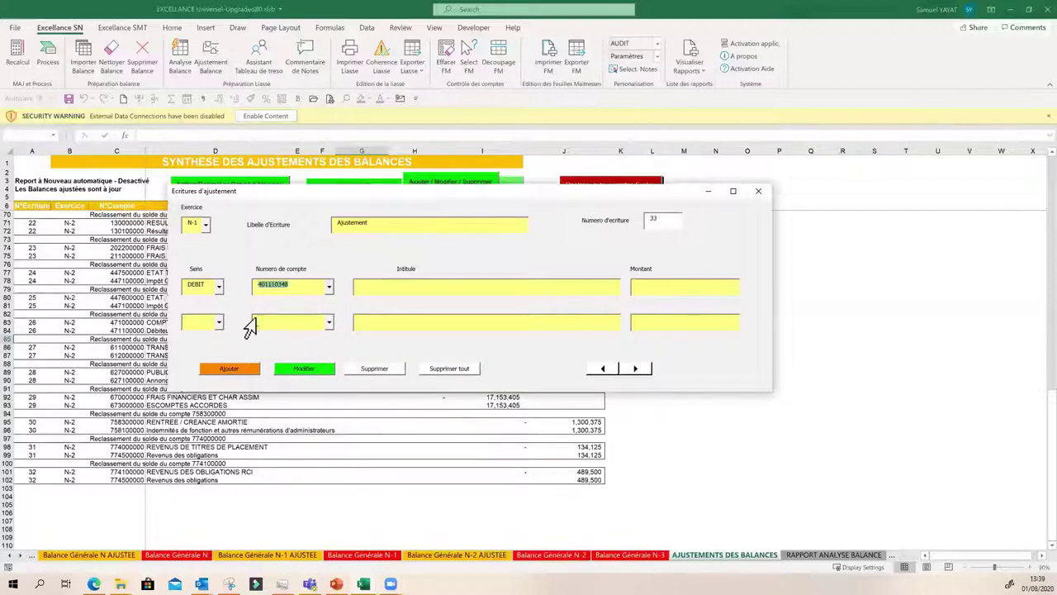
left_click(376, 287)
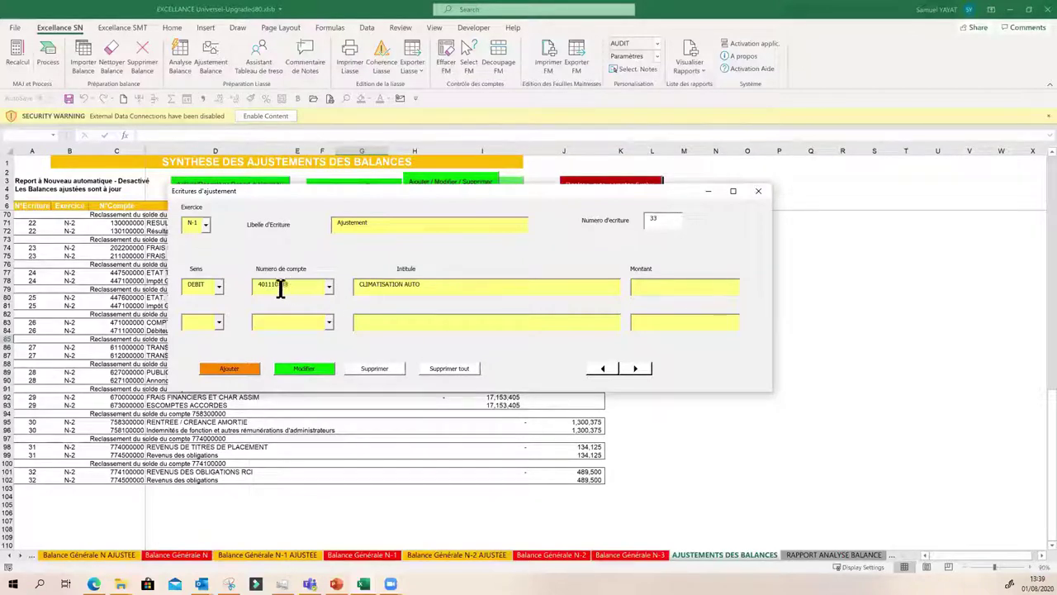
left_click(651, 288)
type("100000")
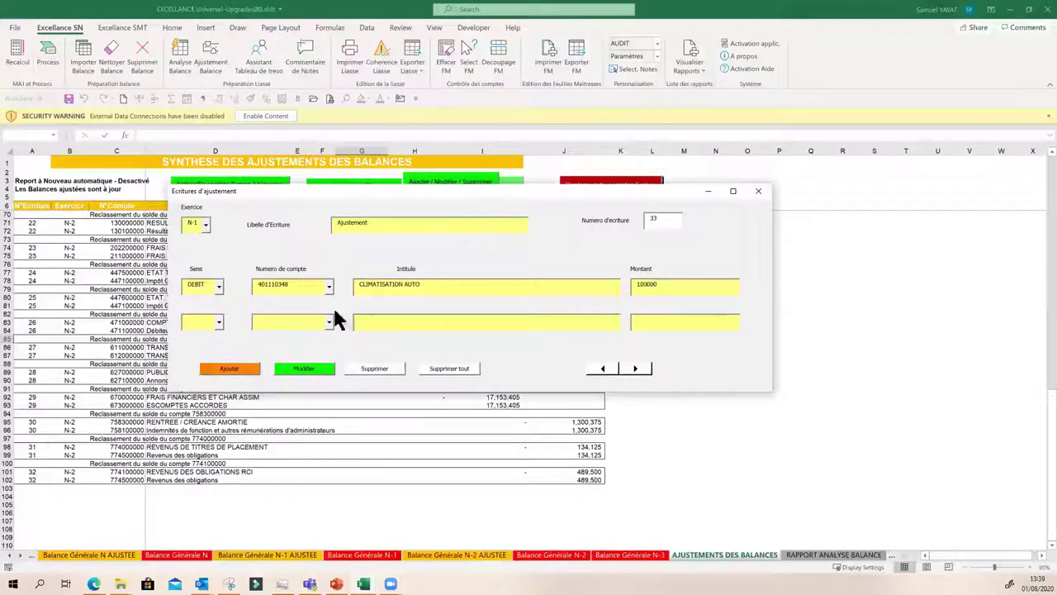
- Fill in the second entry line as a CREDIT of 10000 on the BERNABE CI account
left_click(220, 322)
left_click(198, 342)
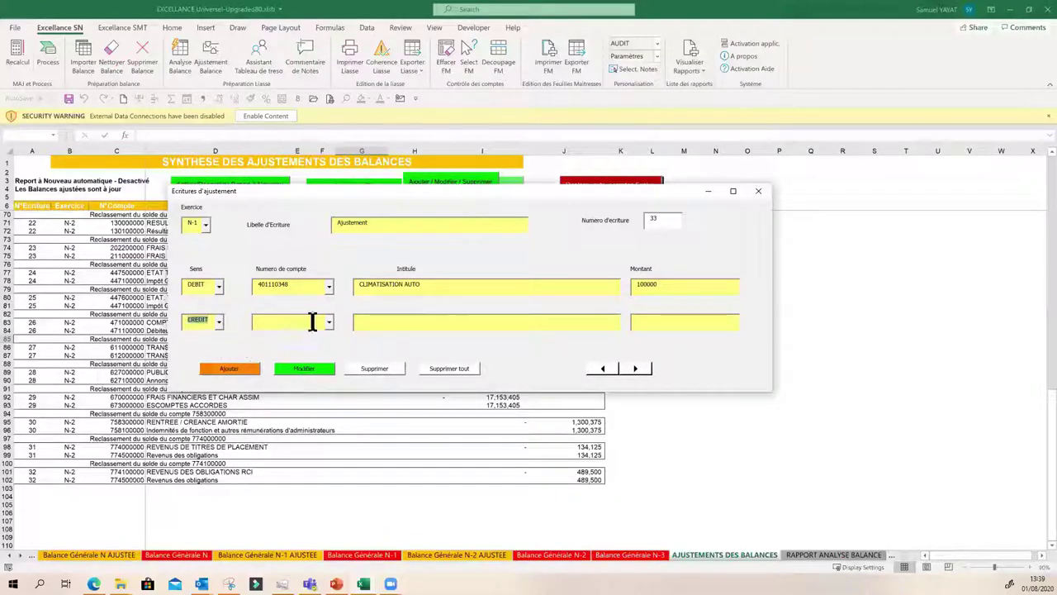
left_click(329, 322)
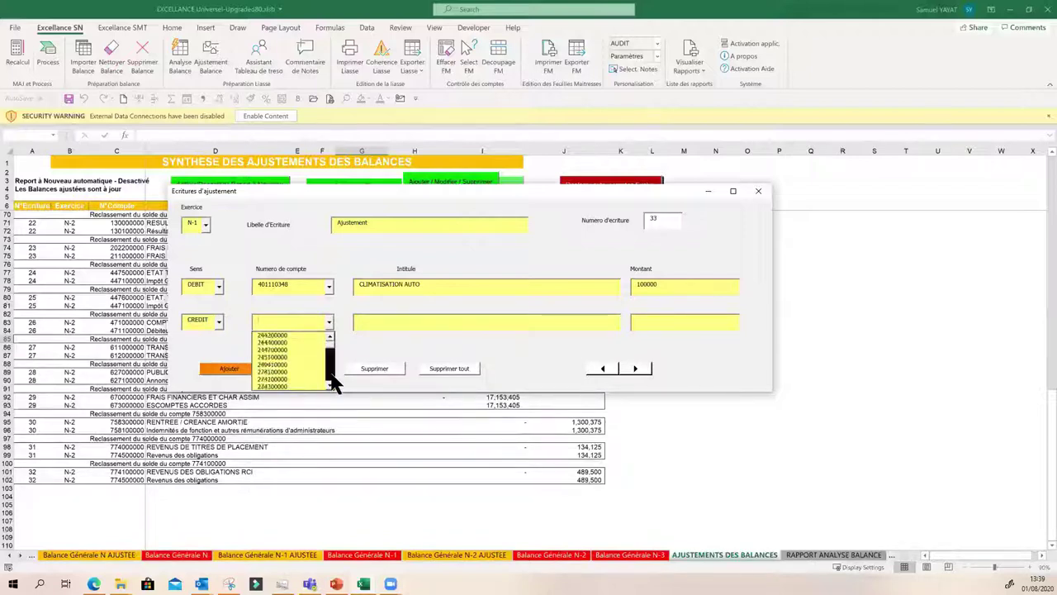
scroll(330, 382, "down", 3)
left_click(299, 372)
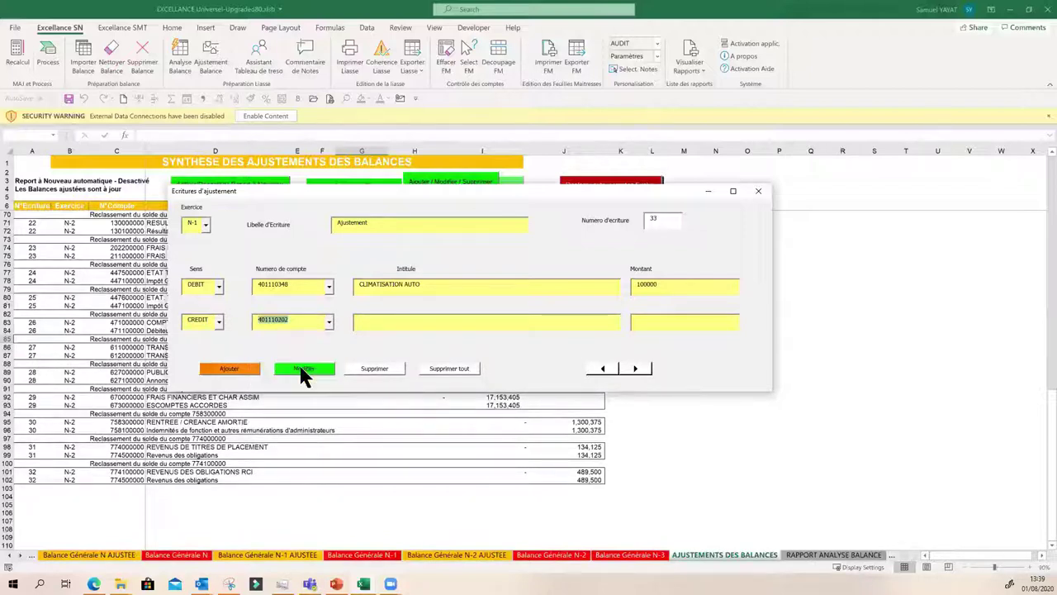
left_click(329, 320)
left_click(438, 323)
left_click(556, 325)
left_click(678, 320)
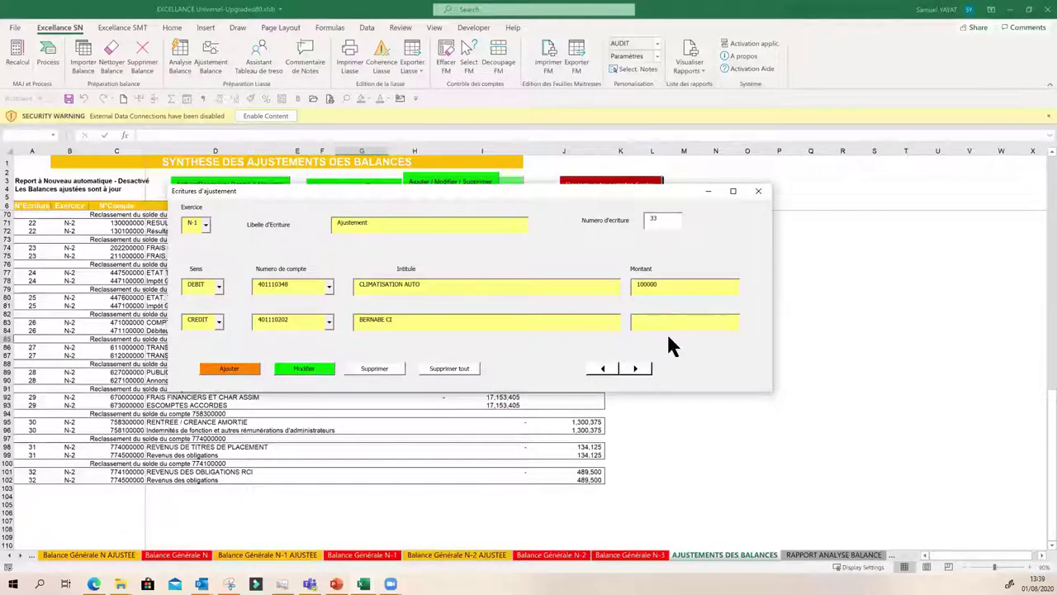
type("1000")
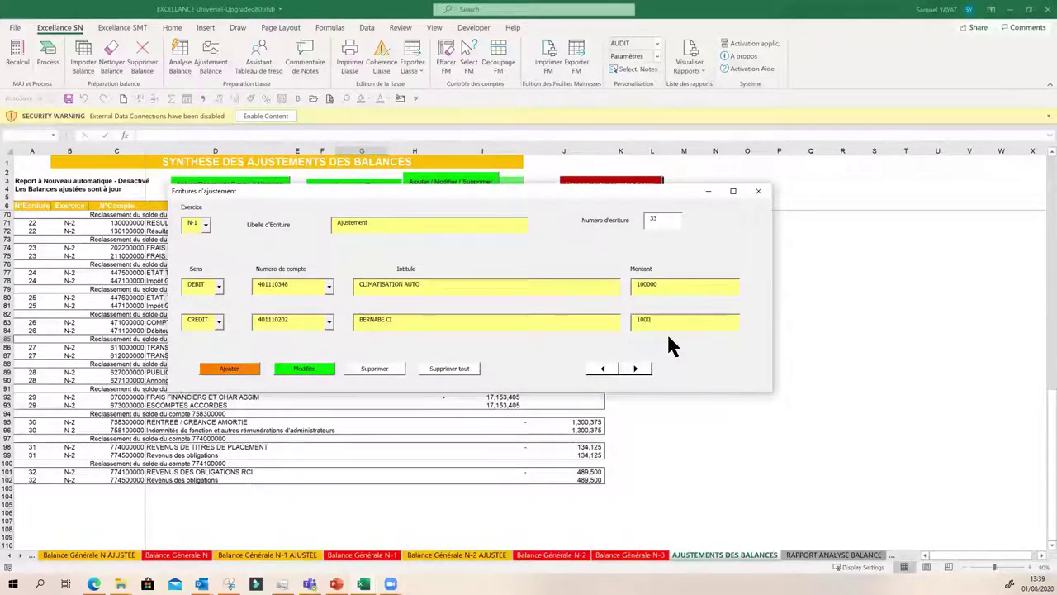
type("0")
- Try to add the adjustment entry with unequal debit and credit amounts
left_click(246, 370)
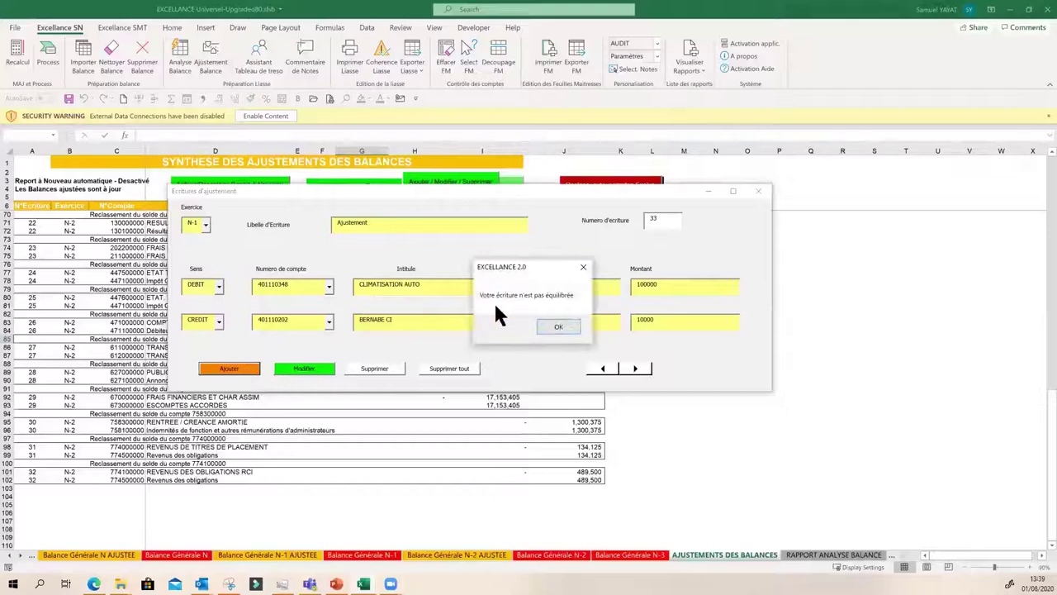
left_click(550, 327)
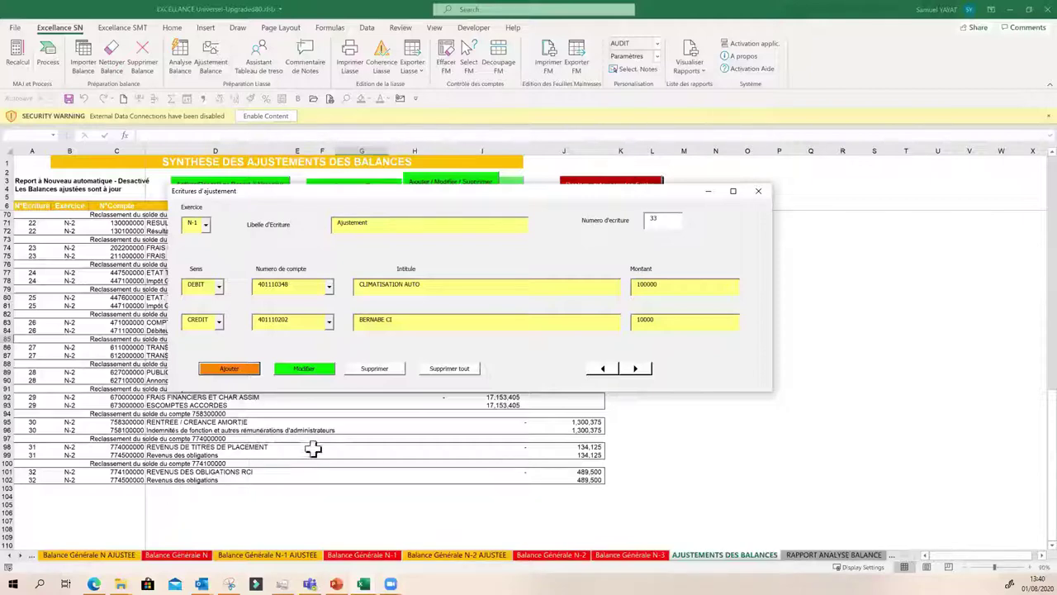
left_click(225, 371)
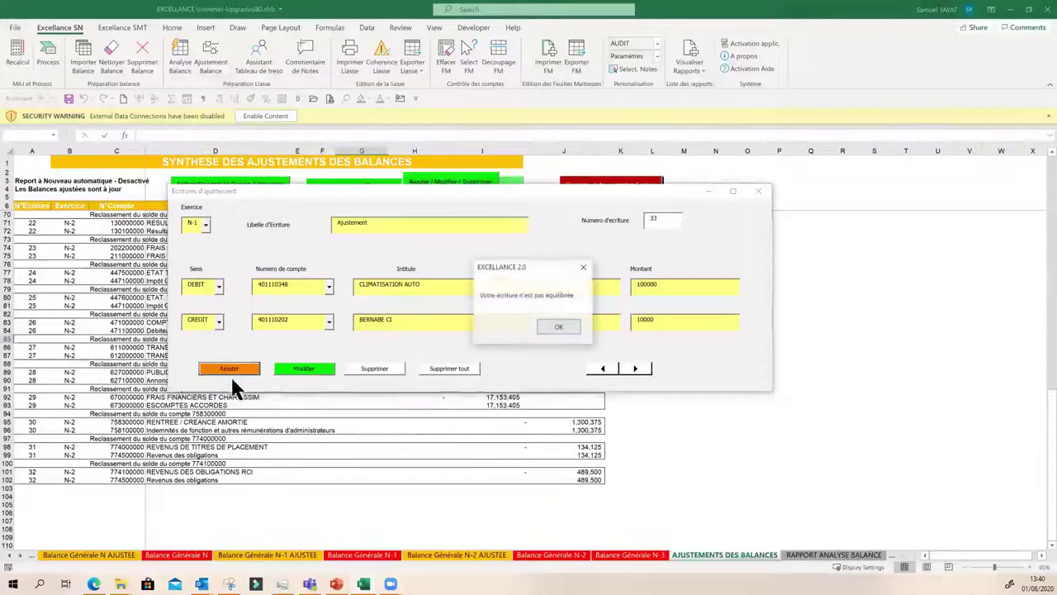
left_click(541, 329)
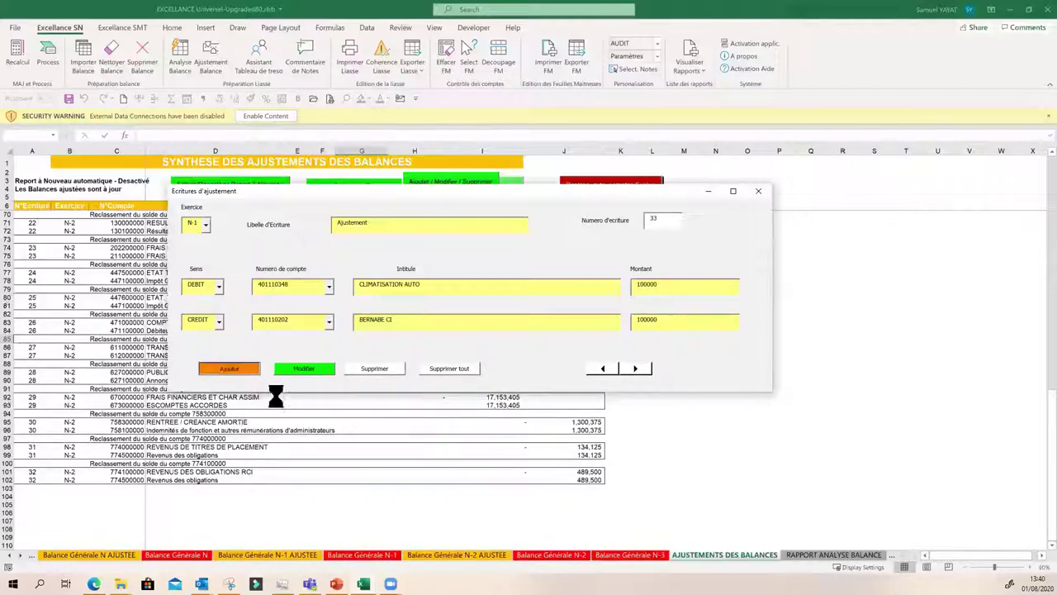
- Set the credit amount to 100000, then add the balanced entry to the adjustments and close the entry form
key("Return")
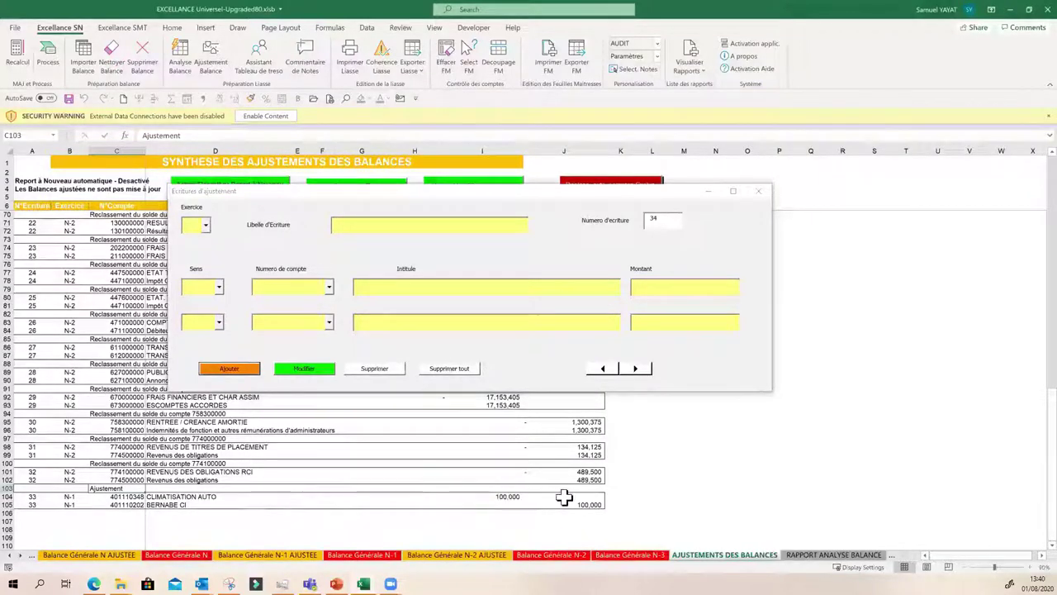
left_click(759, 191)
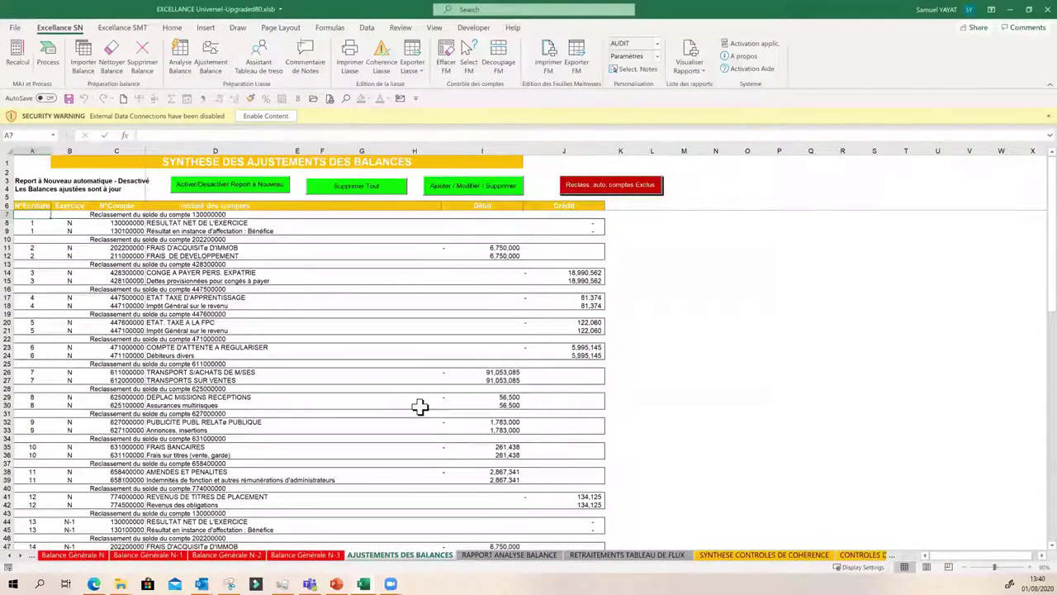
- Examine the new Ajustement entry for exercise N-1 at the end of the balance adjustment list
scroll(421, 406, "down", 16)
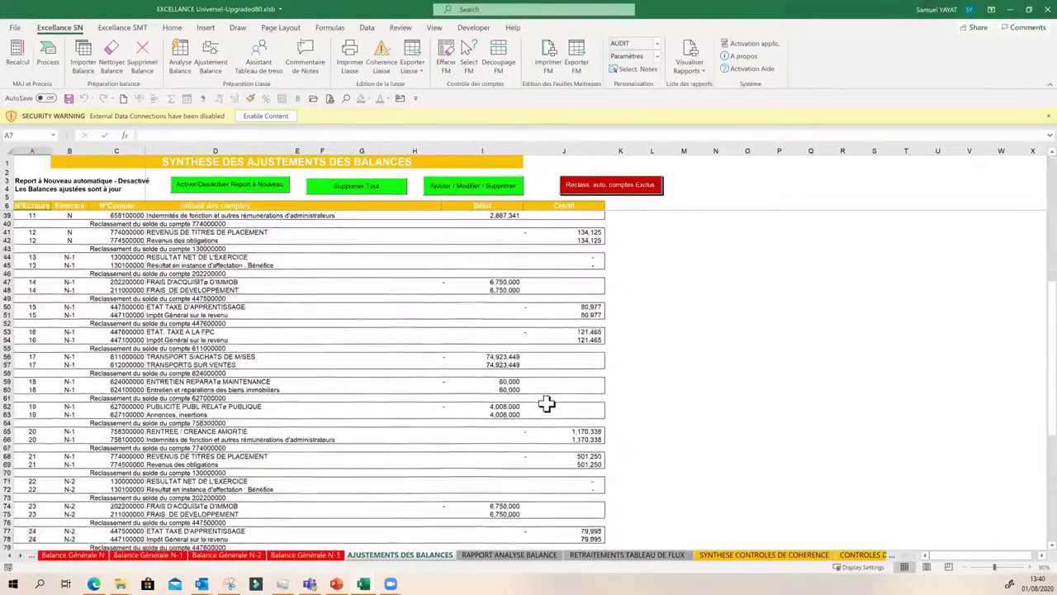
scroll(413, 427, "down", 8)
left_click(213, 430)
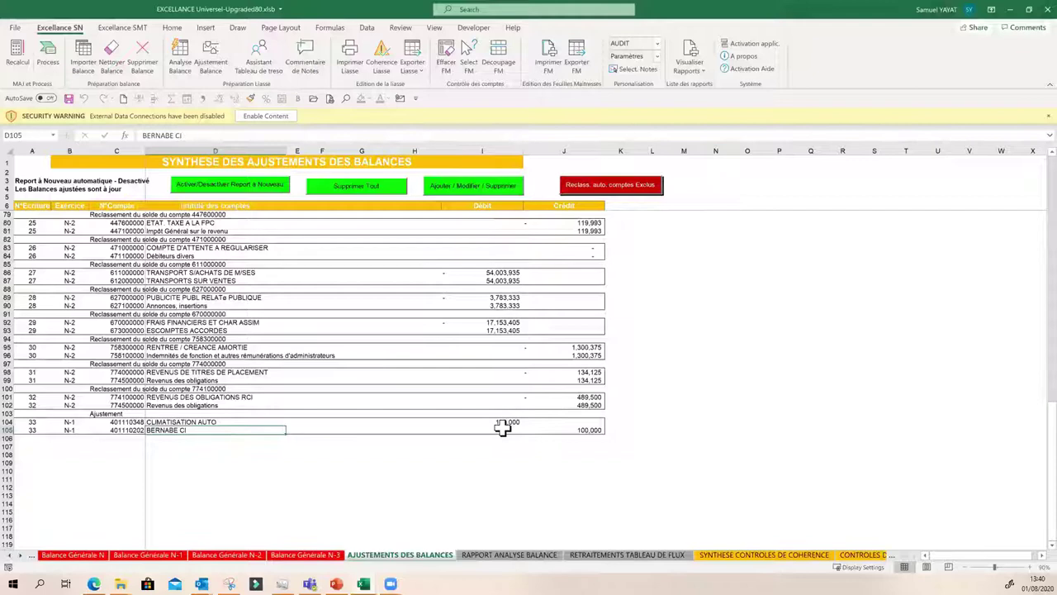
left_click(501, 454)
left_click(496, 486)
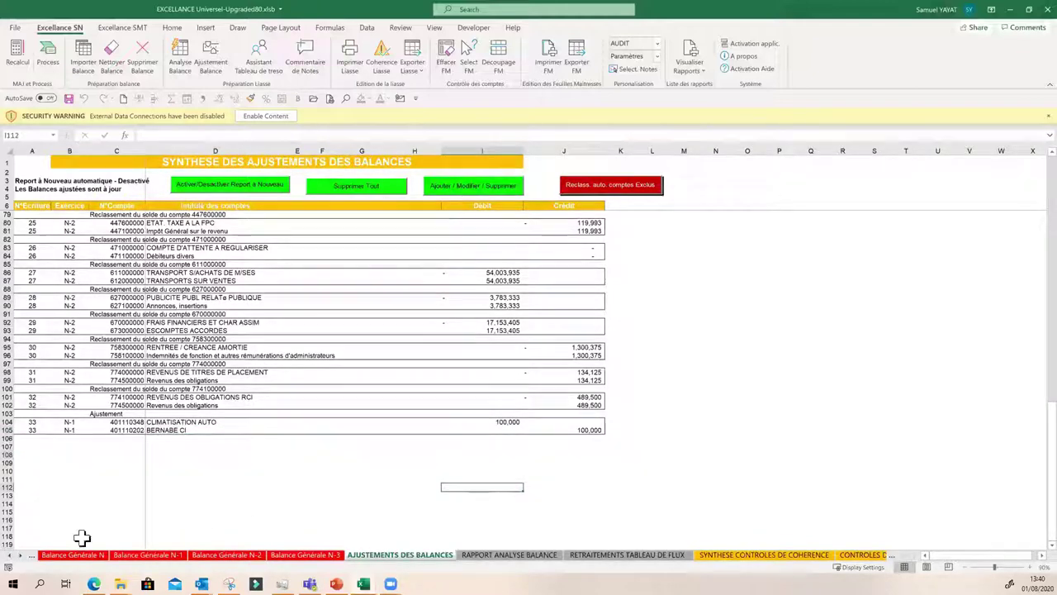
left_click(20, 555)
left_click(20, 555)
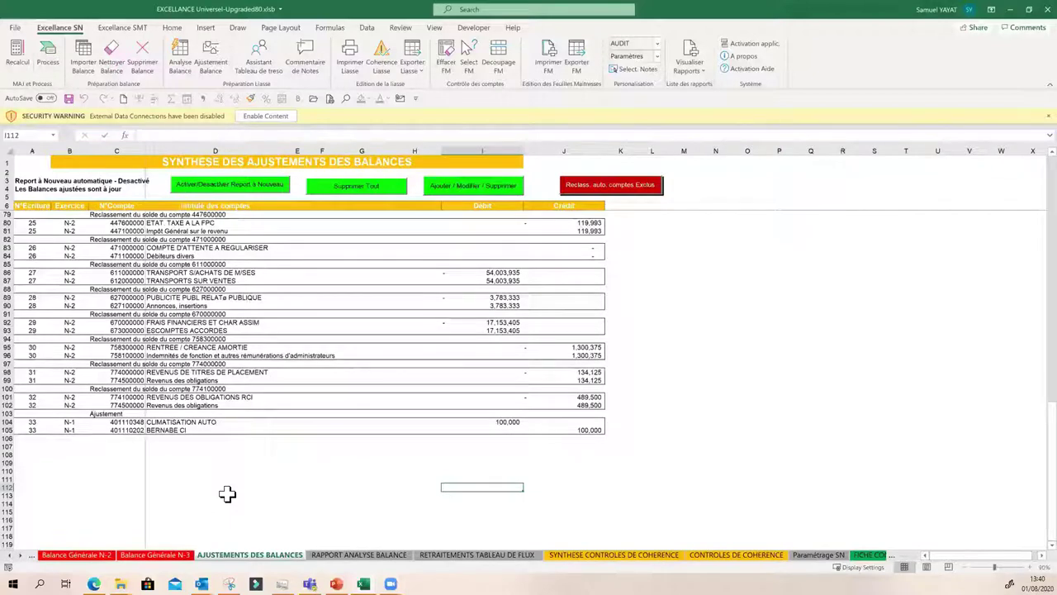
left_click(391, 428)
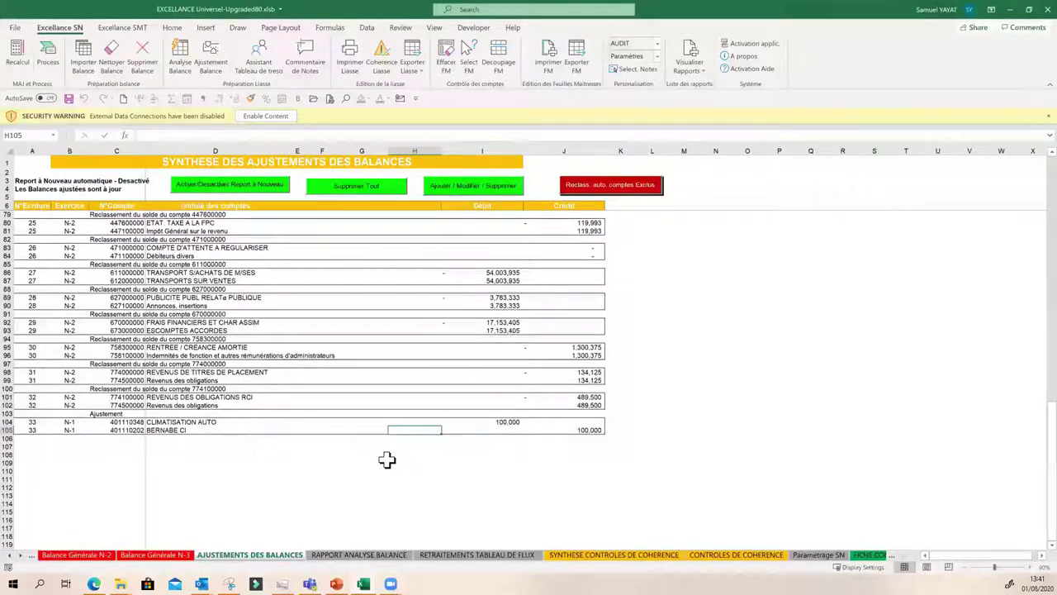
left_click(388, 460)
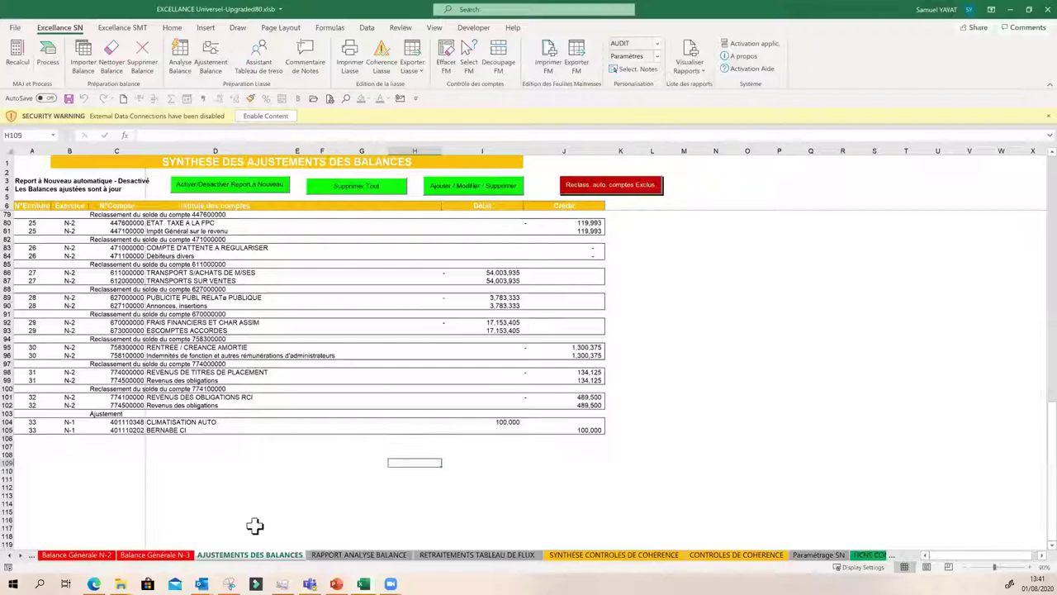
- Show the Paramétrage SN sheet and review the account settings of the Bilan's intangible asset items
left_click(20, 555)
left_click(19, 555)
left_click(20, 556)
left_click(541, 555)
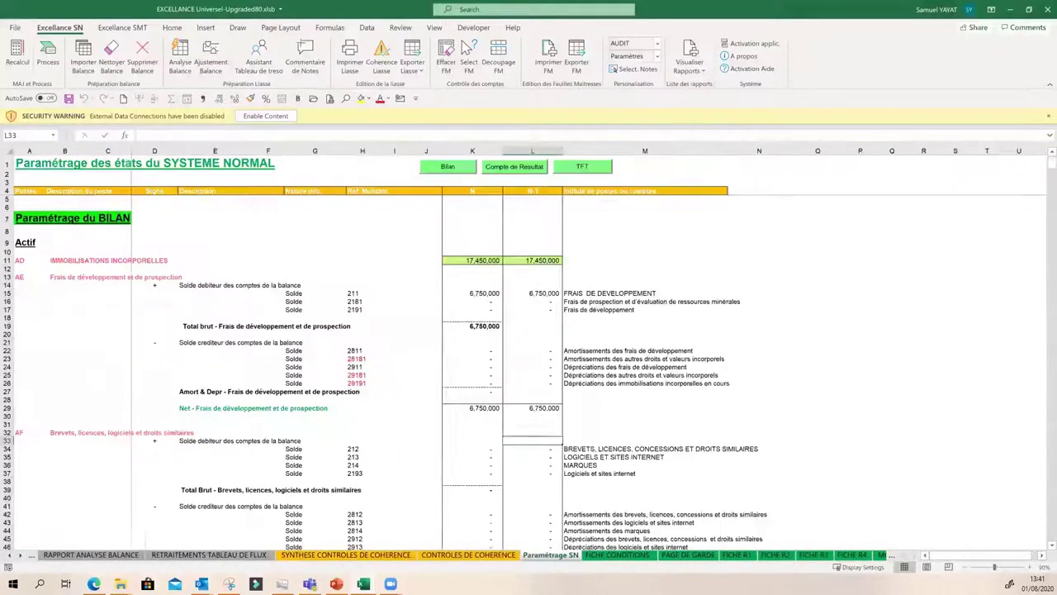
scroll(496, 438, "down", 8)
scroll(478, 428, "down", 15)
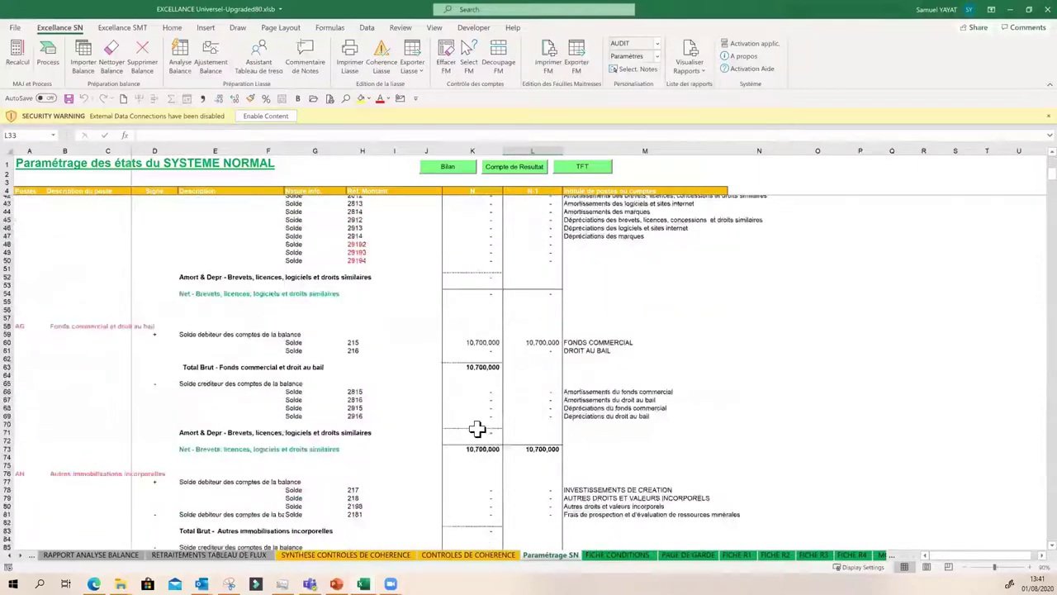
- Review the Bilan account settings from Fonds commercial et droit au bail down to Terrains and Bâtiments
scroll(477, 428, "down", 3)
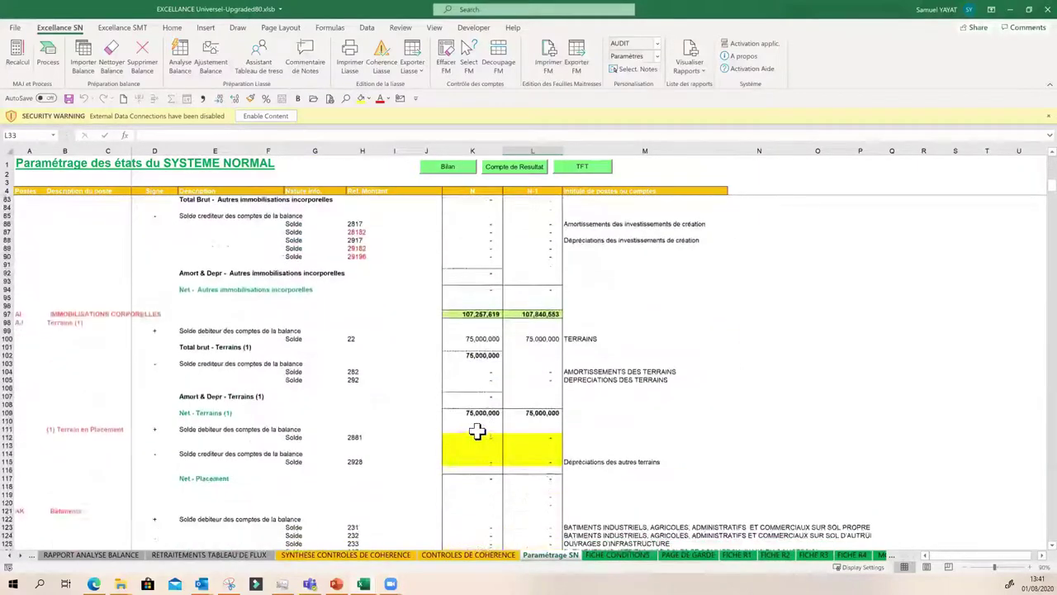
left_click(487, 510)
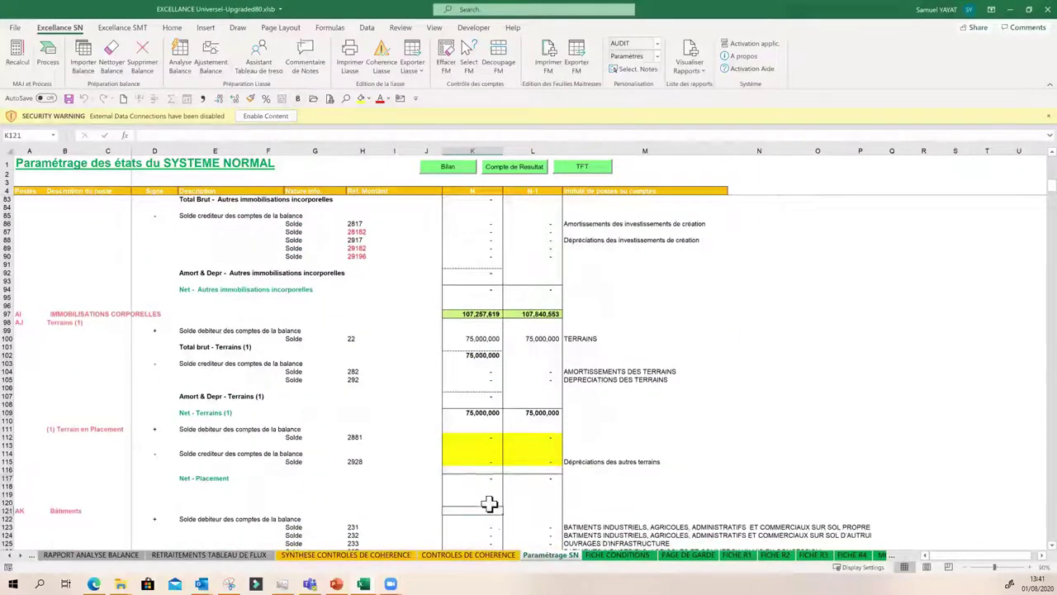
scroll(500, 471, "up", 14)
scroll(826, 314, "down", 1)
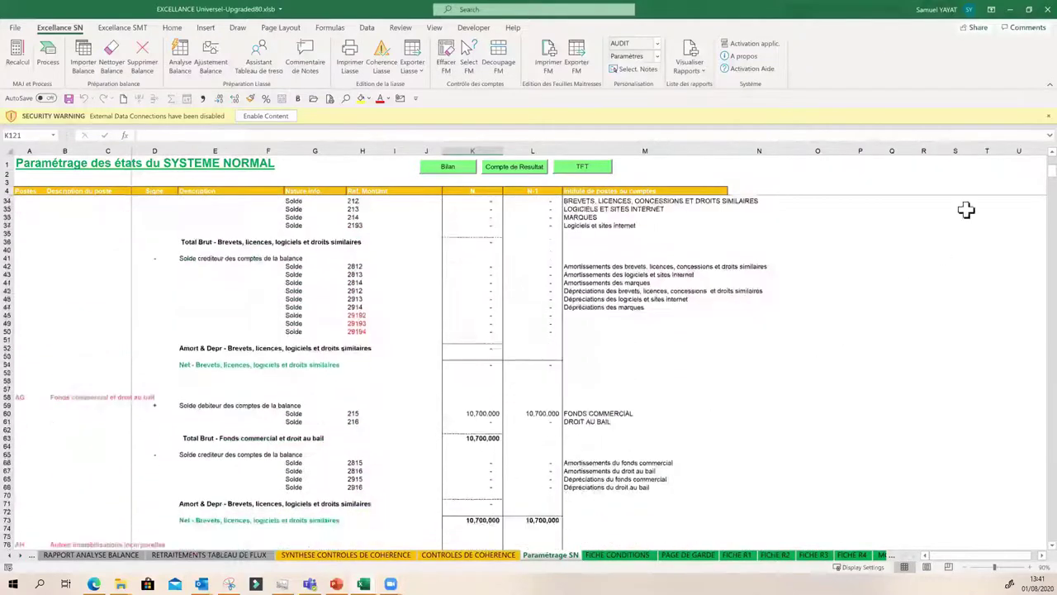
- Review the cash flow statement settings from the Capacité d'Autofinancement Globale down to item FG, tangible asset acquisitions
left_click_drag(1024, 183, 1027, 441)
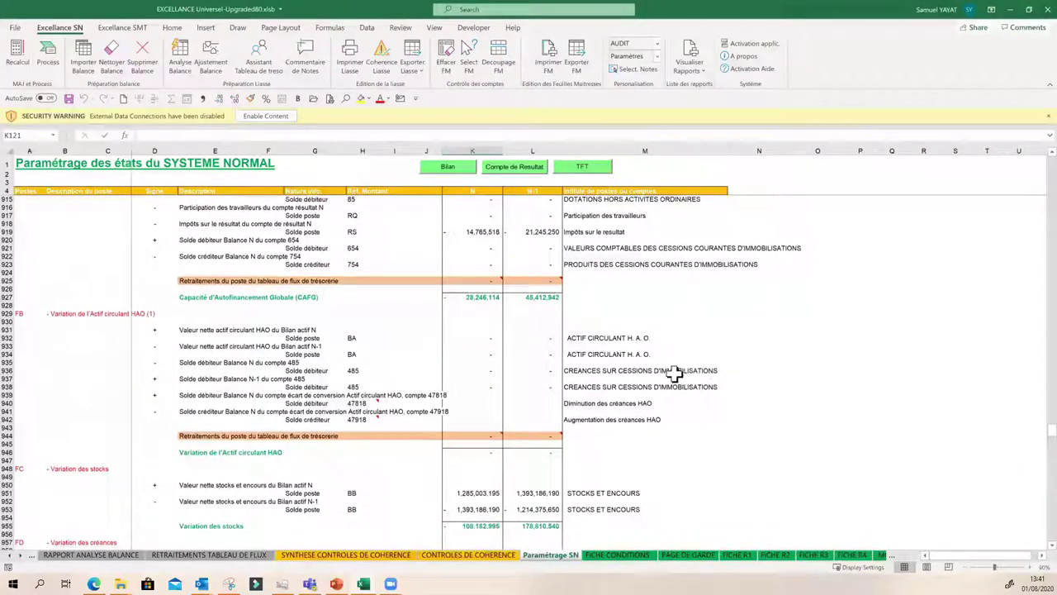
scroll(674, 374, "up", 2)
scroll(675, 373, "down", 3)
scroll(675, 374, "down", 17)
scroll(675, 373, "down", 11)
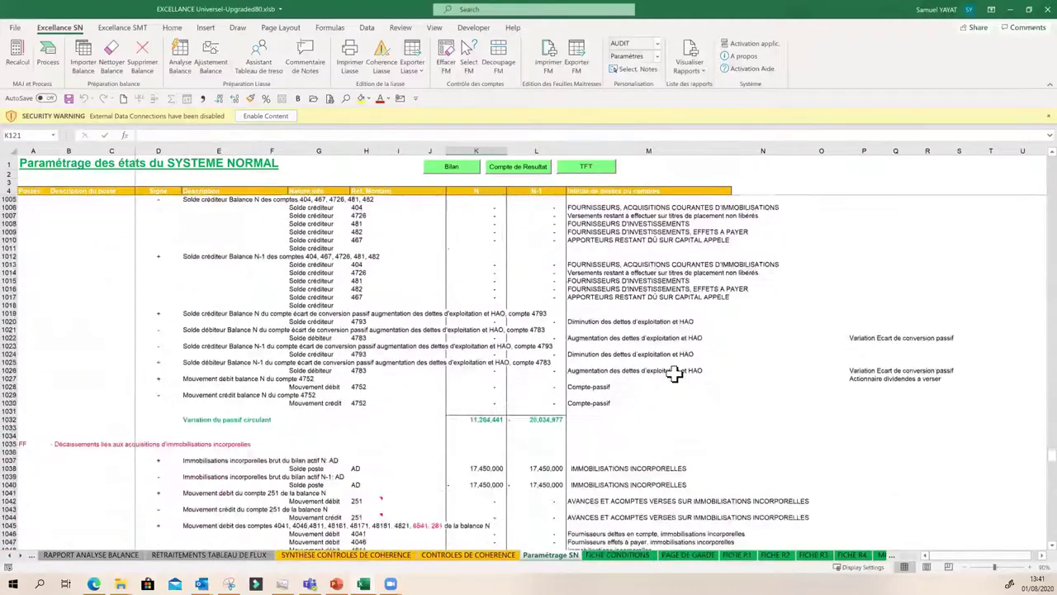
scroll(675, 374, "down", 13)
scroll(675, 374, "down", 11)
scroll(675, 373, "down", 7)
scroll(528, 376, "up", 2)
- Examine item FG's cash flow restatement line, its gross tangible asset amounts for N and N-1, and its total formula
left_click(490, 367)
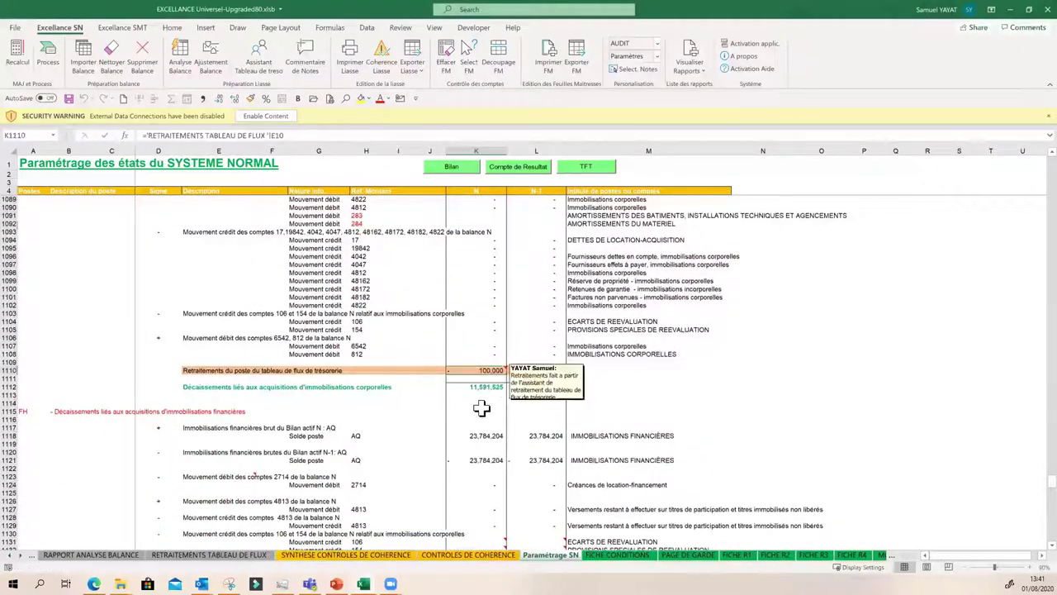
scroll(473, 411, "up", 4)
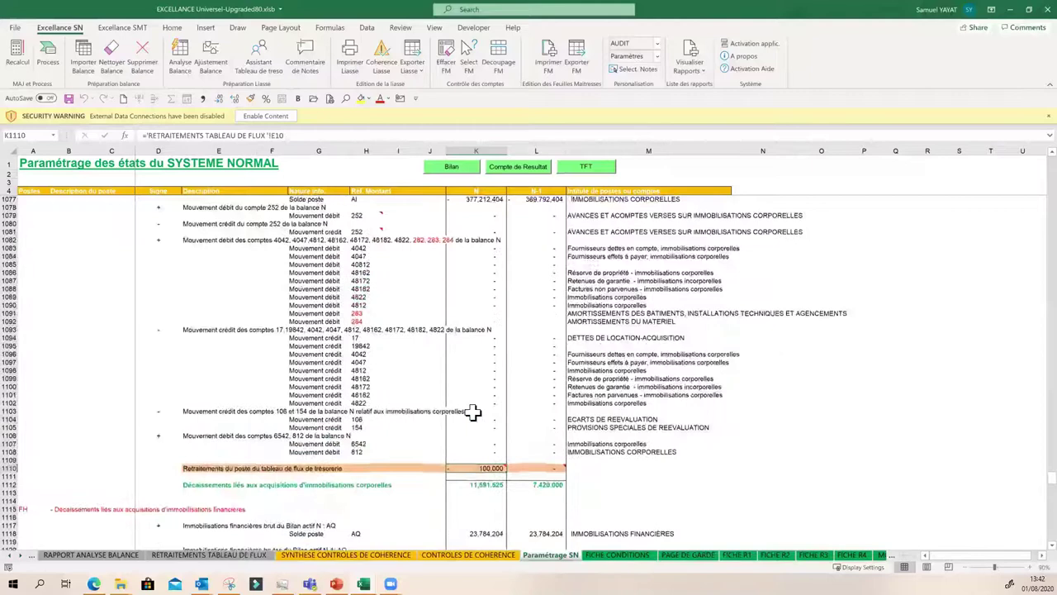
scroll(472, 410, "up", 3)
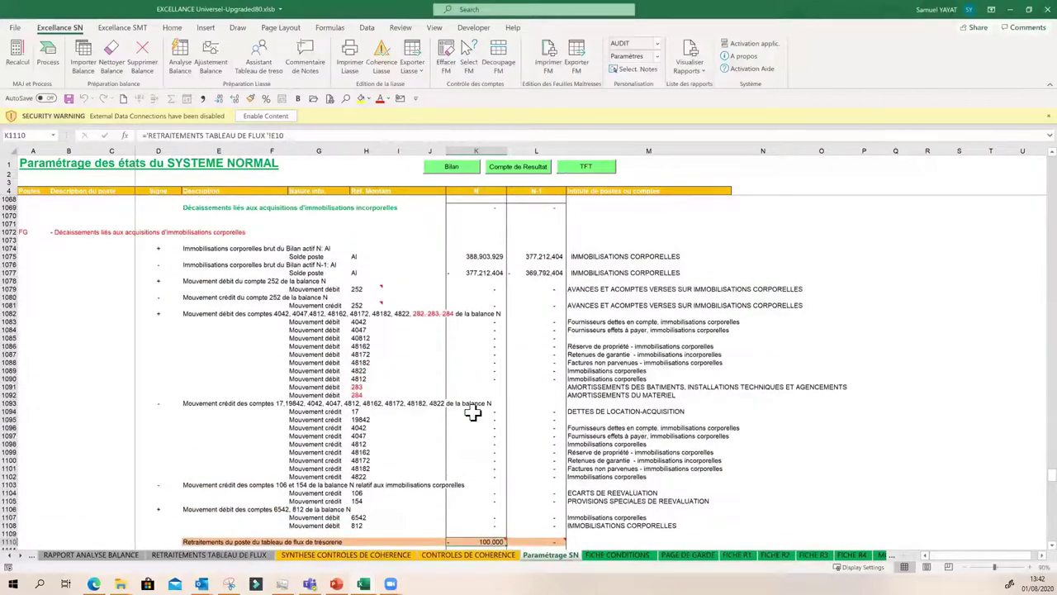
scroll(472, 413, "down", 1)
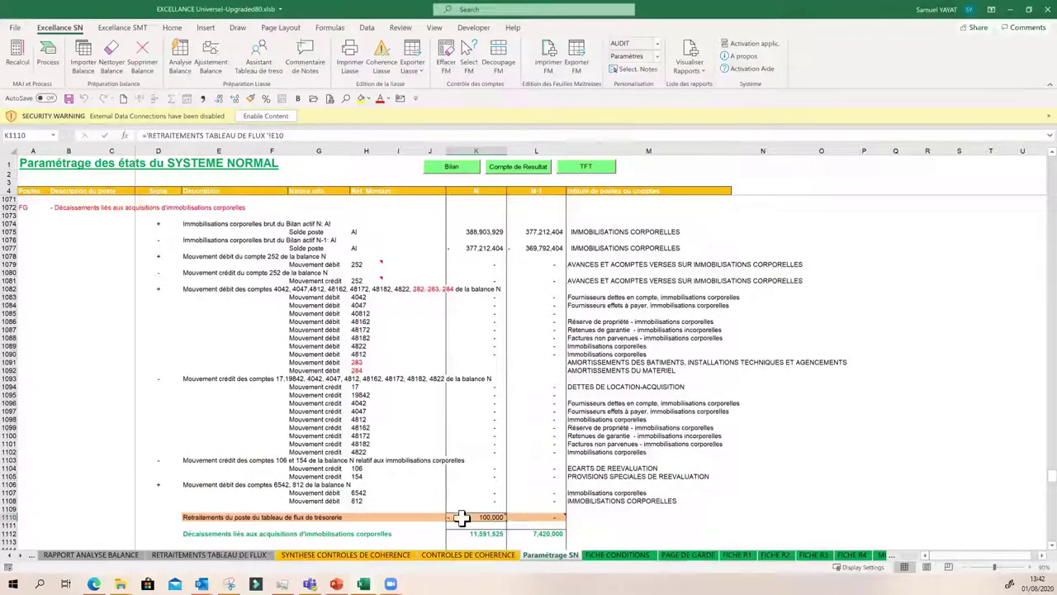
left_click_drag(472, 230, 479, 245)
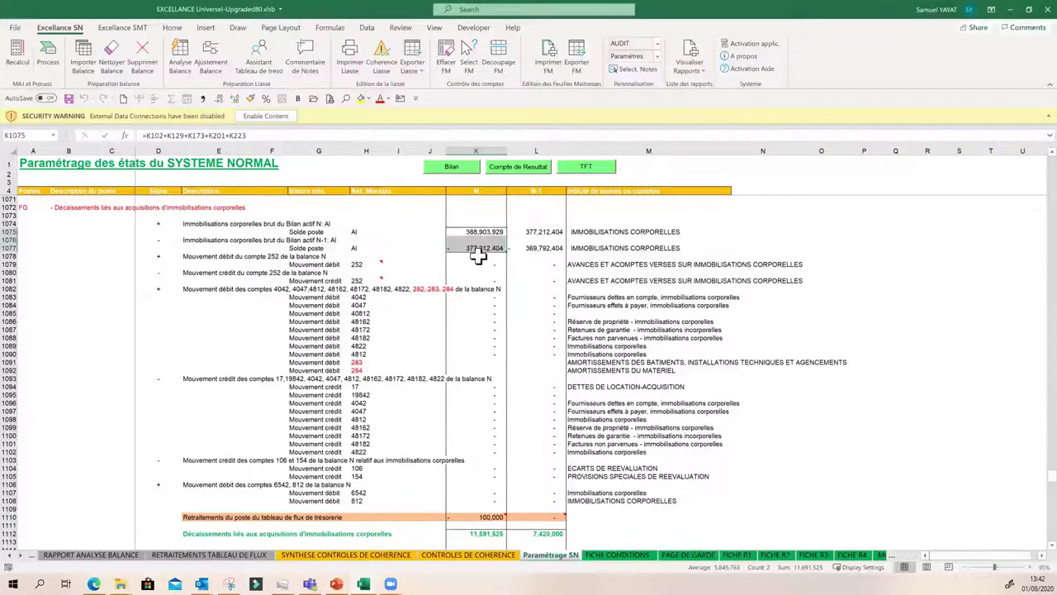
left_click(476, 517)
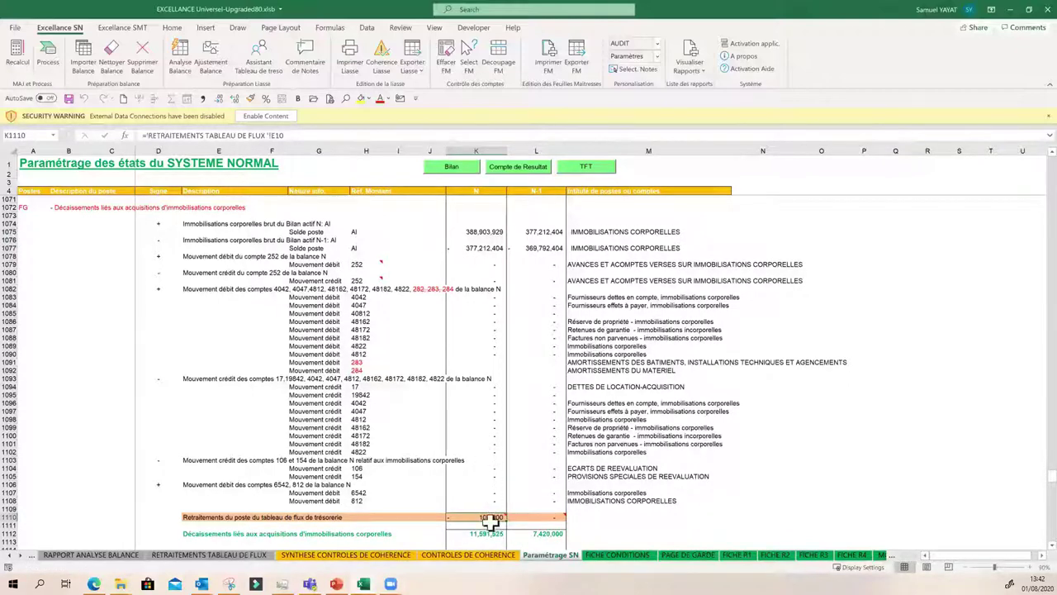
left_click(479, 533)
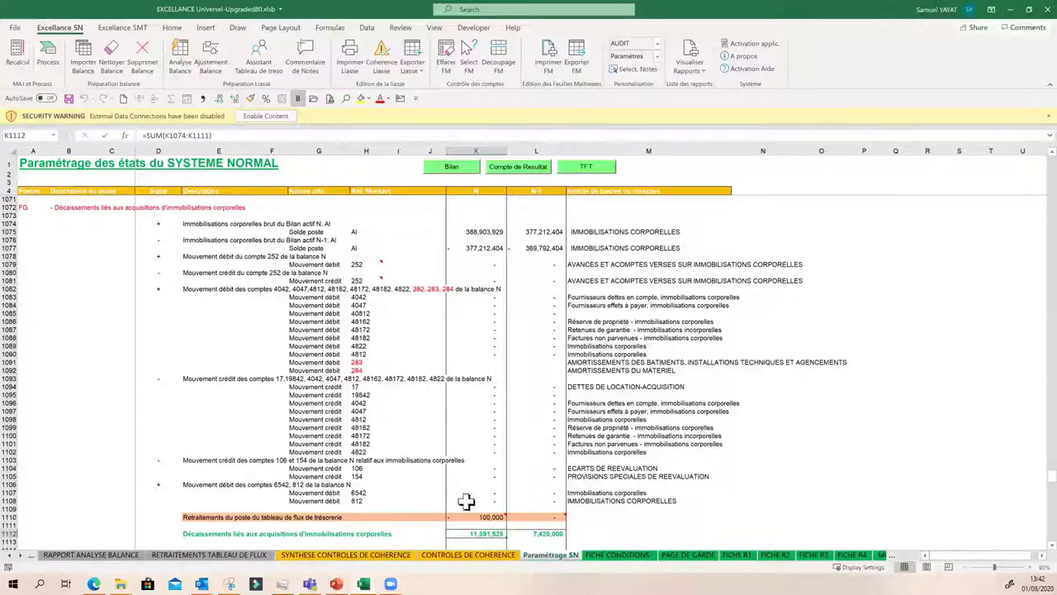
left_click(627, 517)
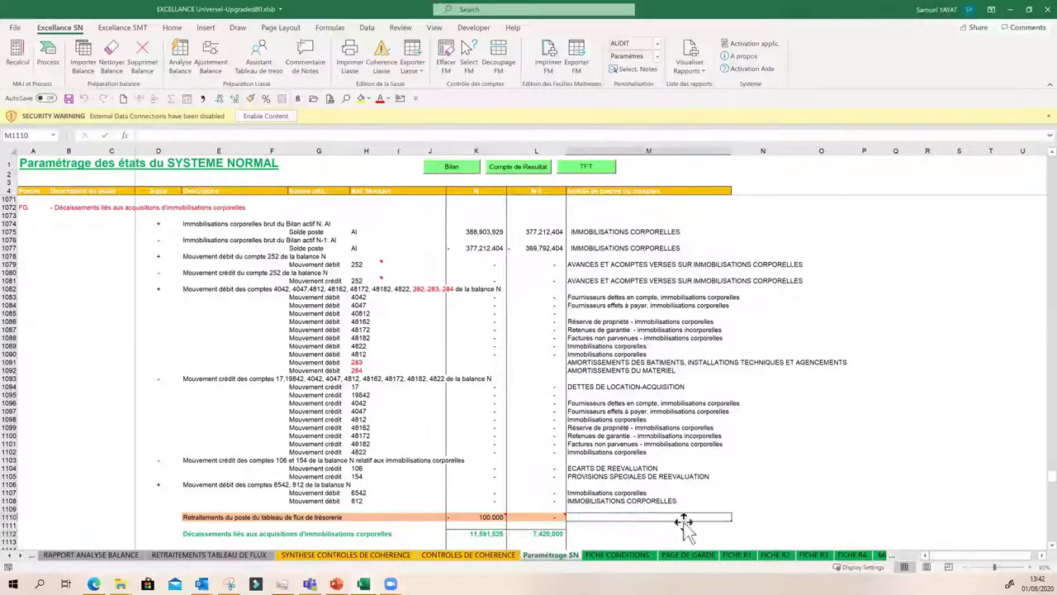
left_click(743, 515)
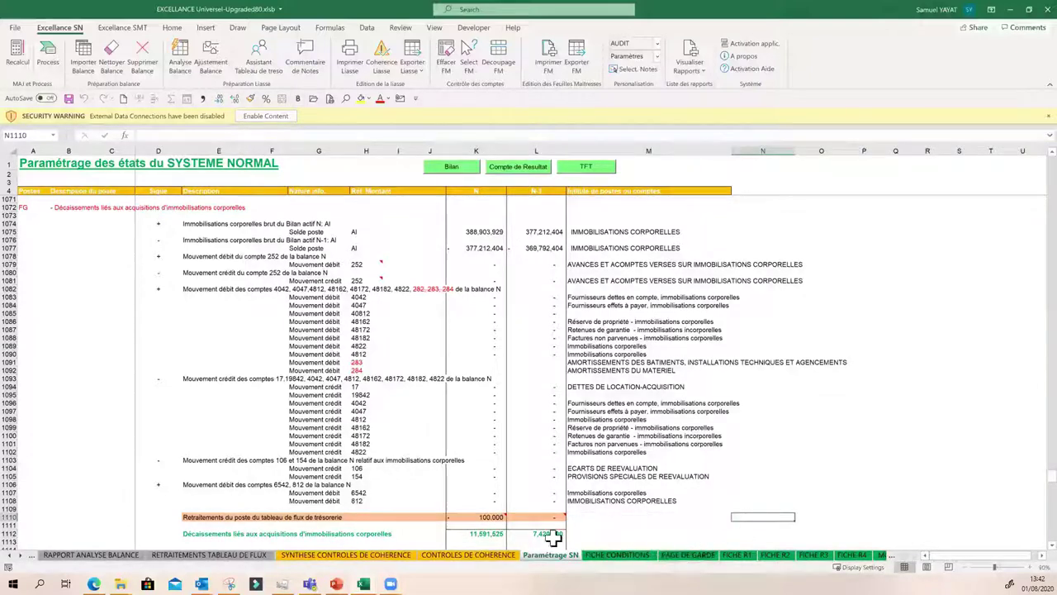
left_click(669, 501)
left_click(699, 532)
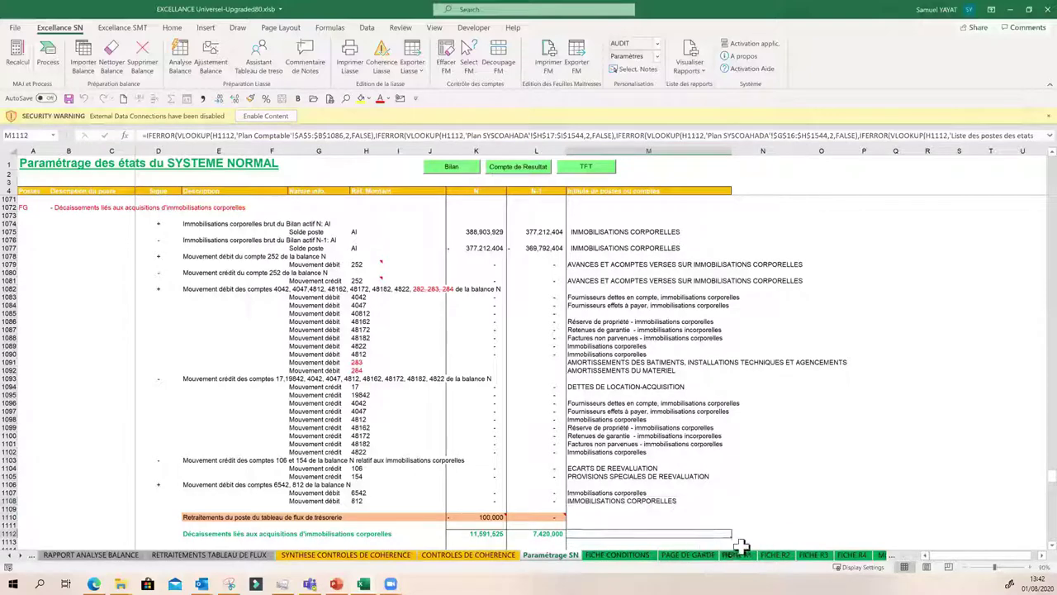
left_click(761, 524)
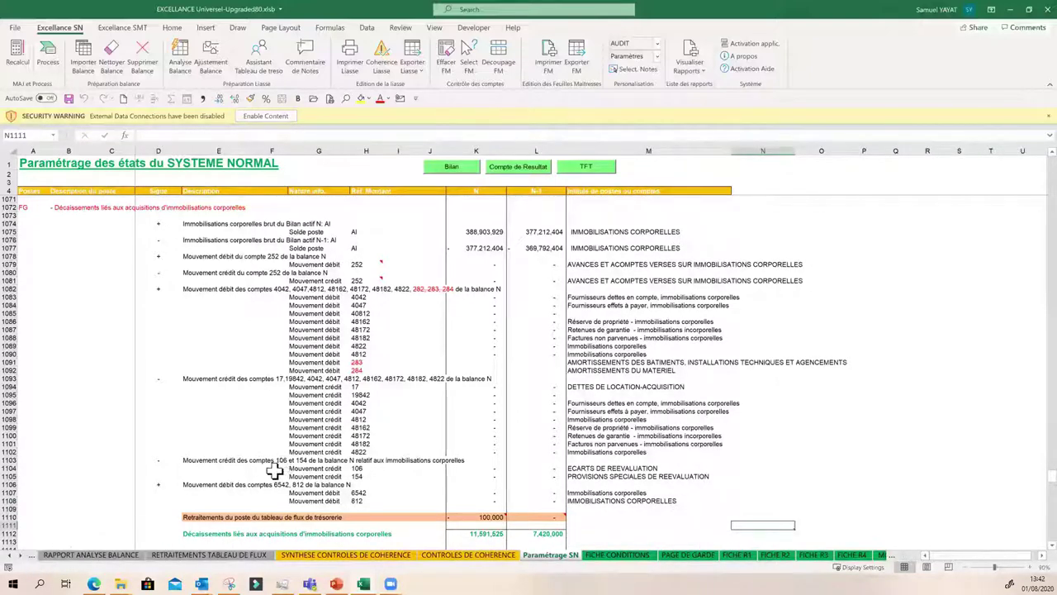
left_click(233, 469)
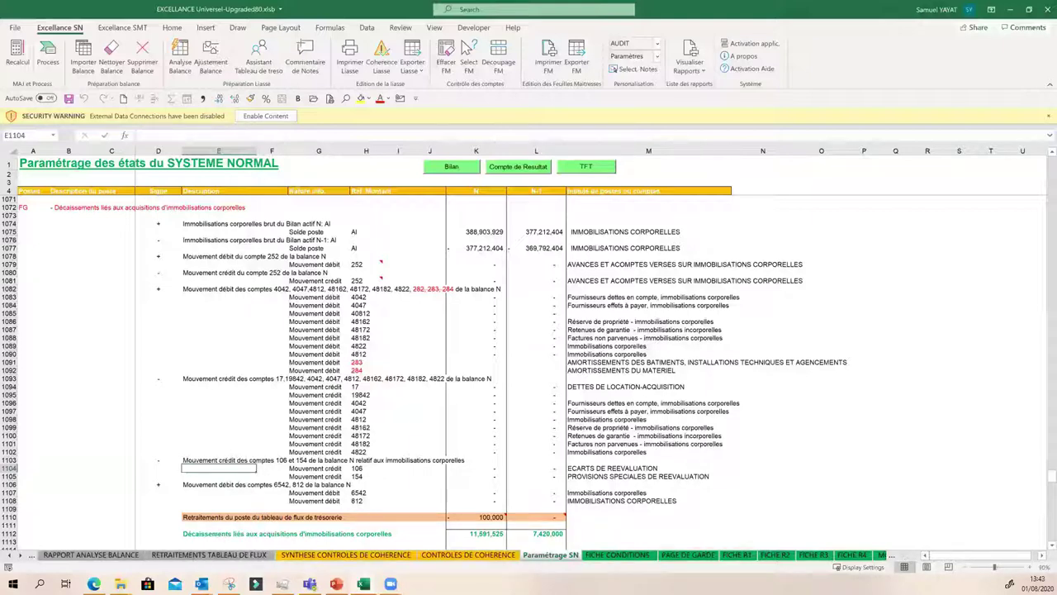
- Show the AJUSTEMENTS DES BALANCES sheet and review its list of reclassification and adjustment entries
left_click(9, 555)
left_click(9, 555)
left_click(9, 554)
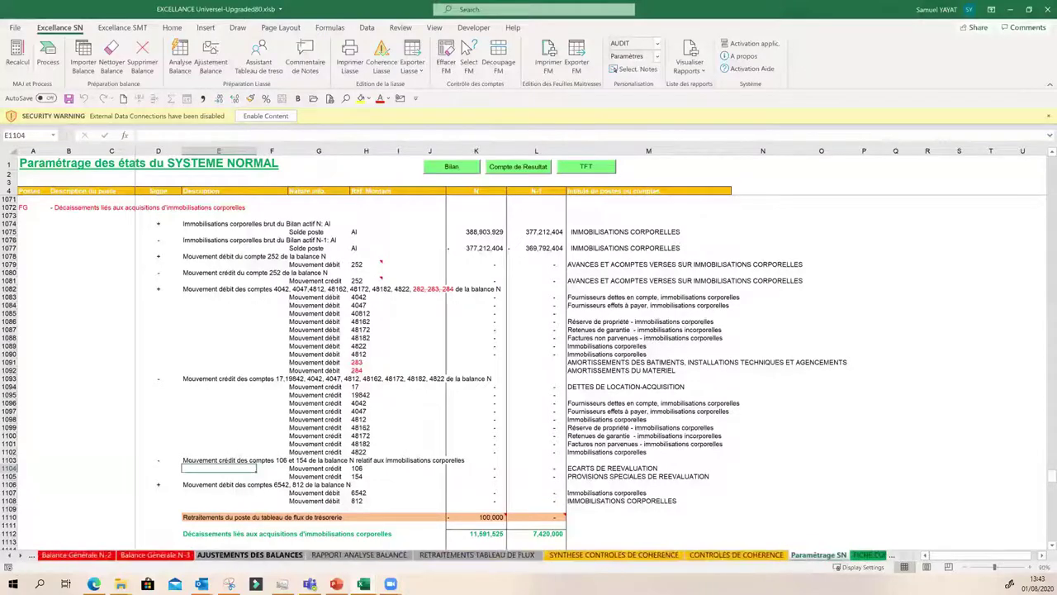
left_click(249, 554)
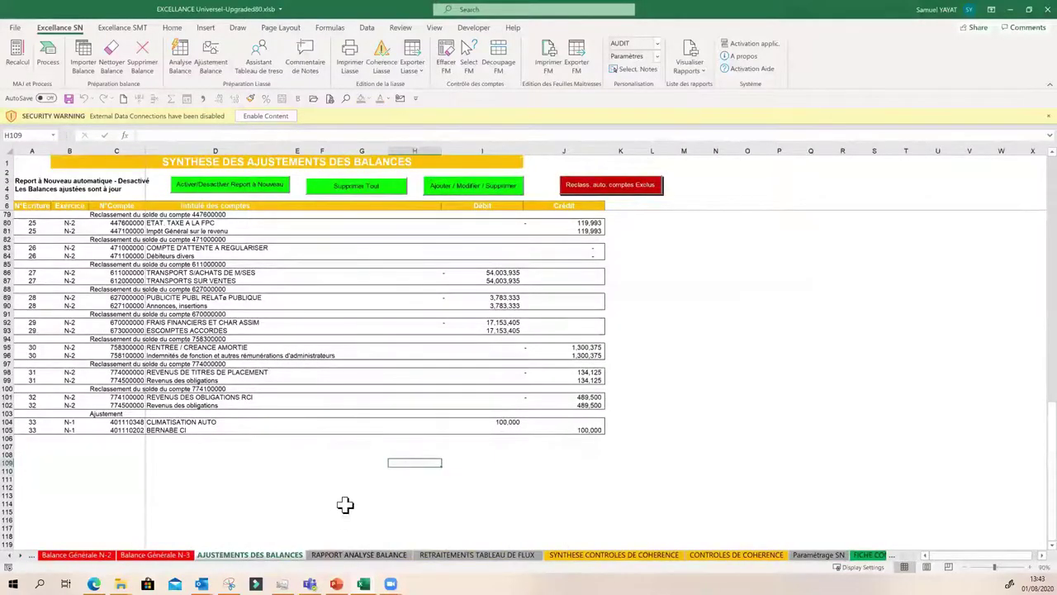
scroll(338, 495, "down", 15)
scroll(333, 492, "up", 16)
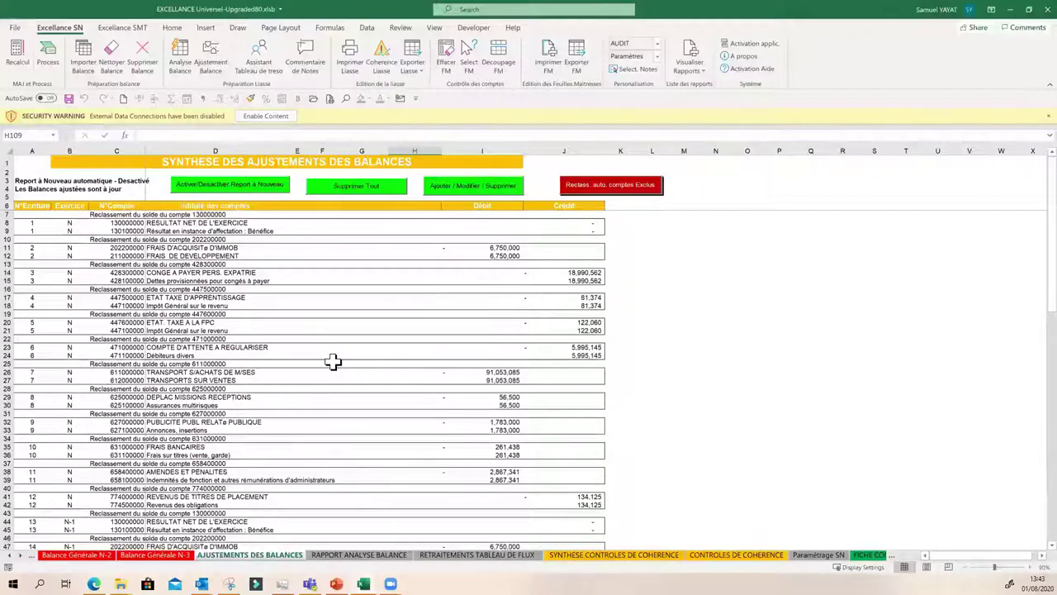
- Browse the names of the financial statement sheets that follow Paramétrage SN, starting with FICHE CONDITIONS
left_click(18, 556)
left_click(18, 556)
left_click(19, 556)
left_click(18, 556)
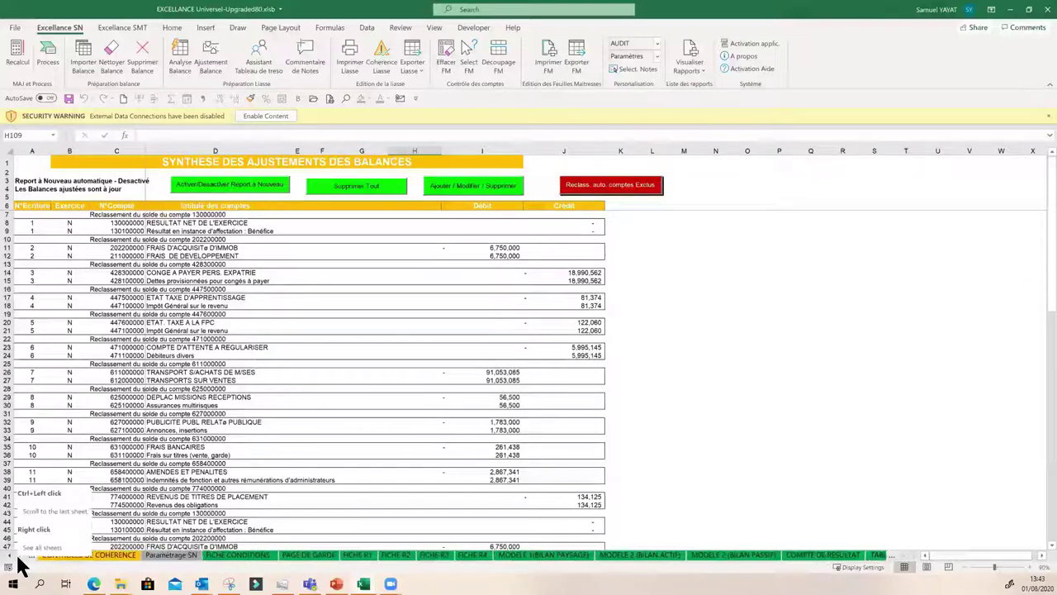
left_click(162, 523)
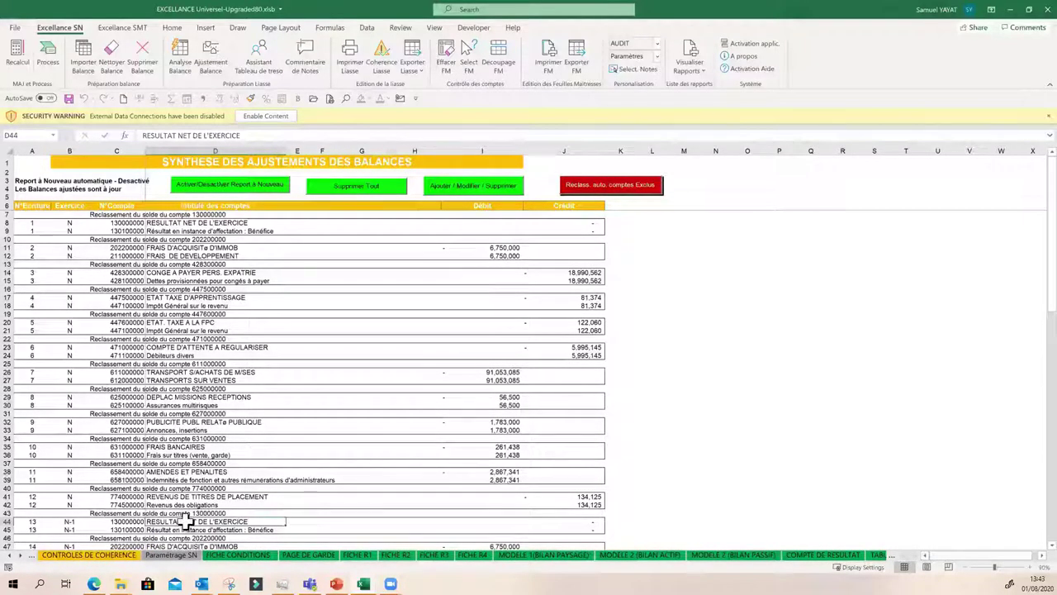
left_click(530, 323)
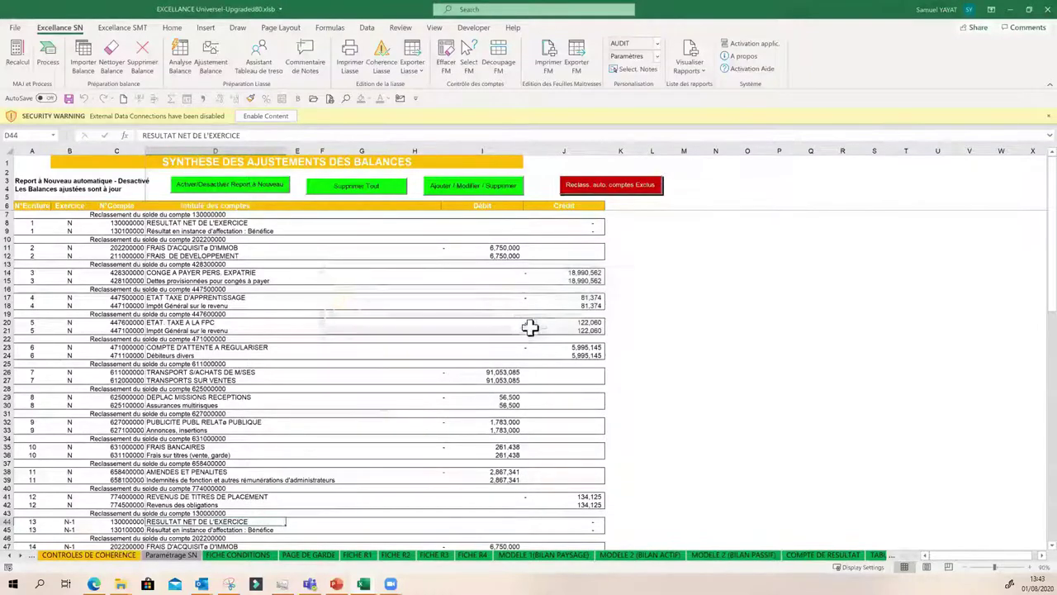
left_click(252, 497)
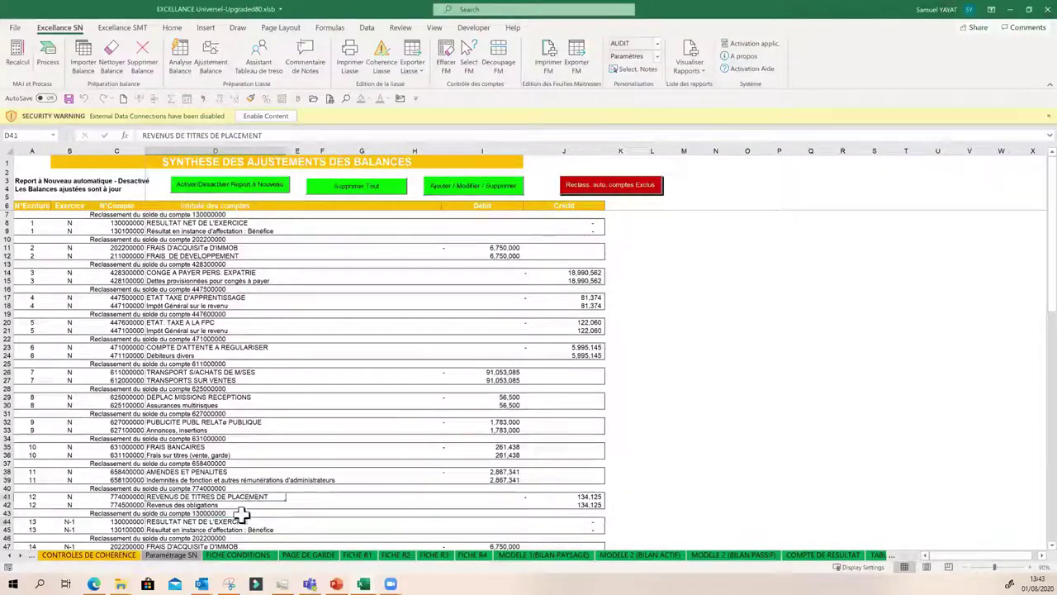
left_click(20, 555)
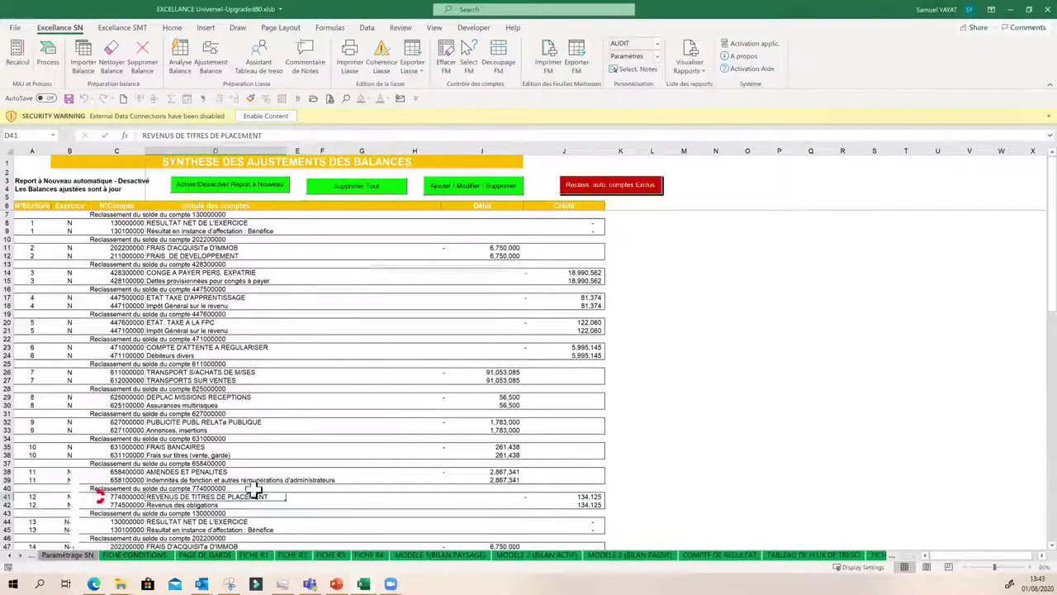
- Open the note comments manager at full-screen size and select NOTE 3B, BIENS PRIS EN LOCATION ACQUISITION
left_click(302, 63)
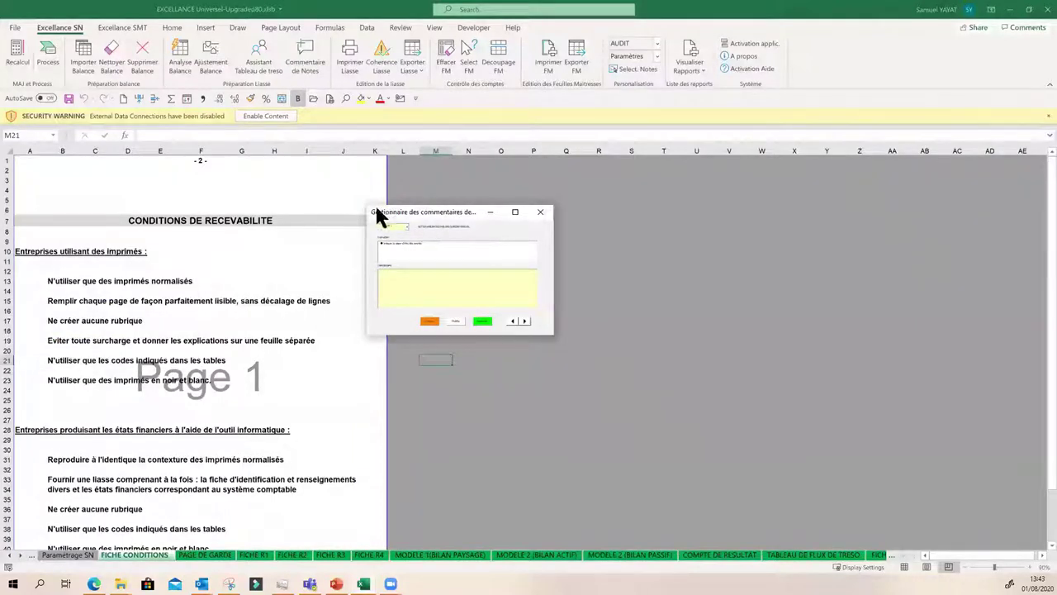
left_click(515, 212)
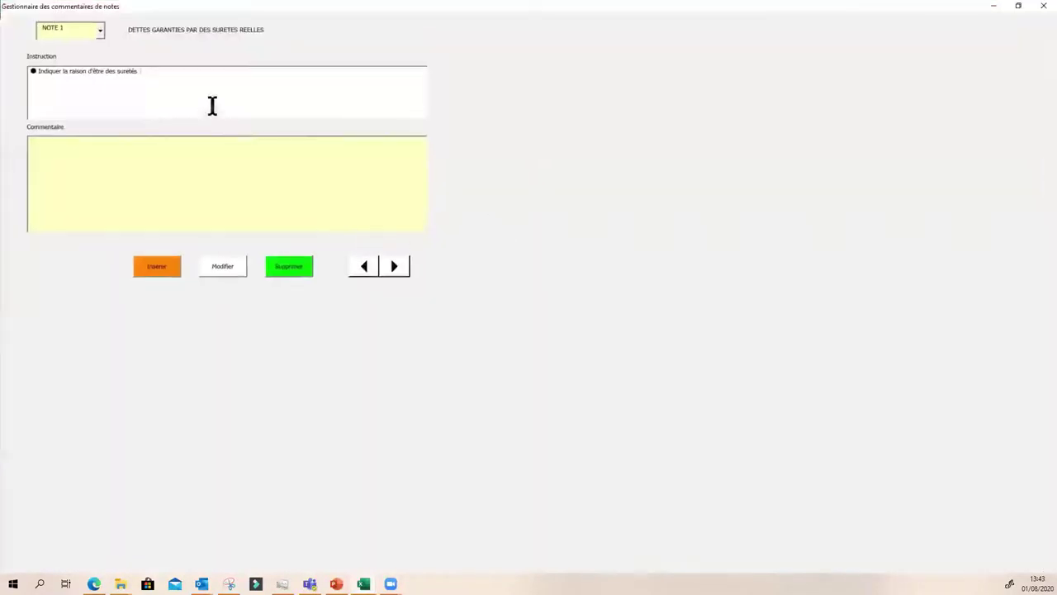
left_click(100, 31)
left_click(91, 66)
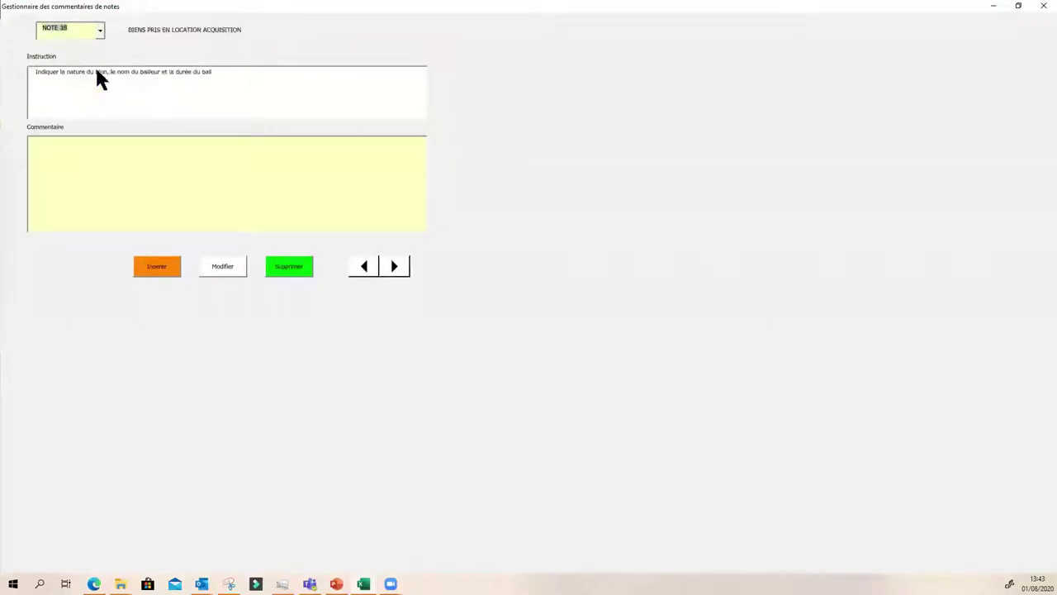
- Insert the comment "kjgkjhkuhgkjhkjhkhk" for NOTE 3B and close the comments manager
left_click(128, 176)
type("iuyuiui")
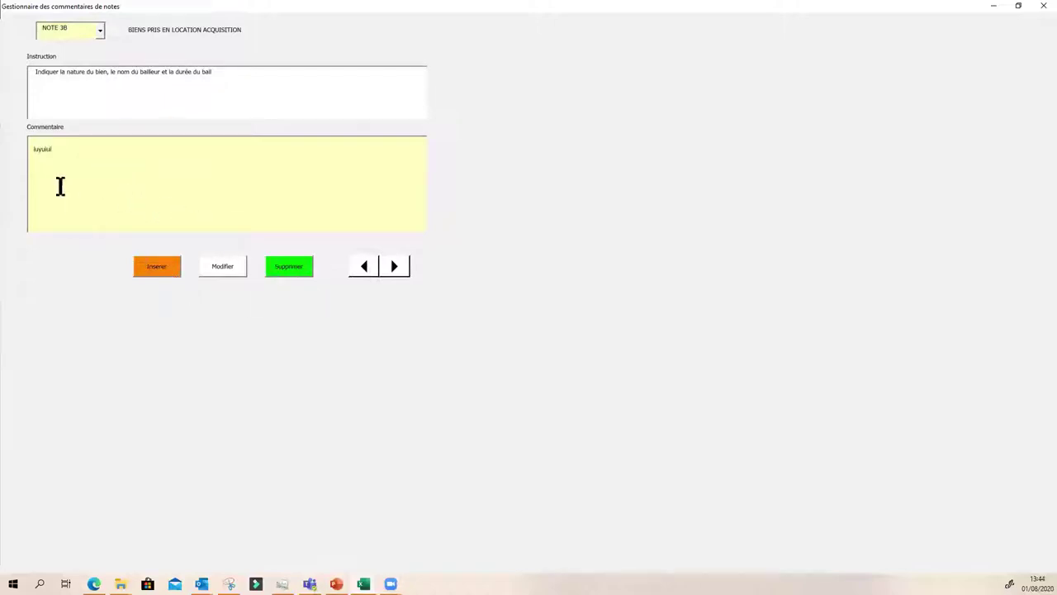
left_click_drag(56, 151, 26, 138)
key("BackSpace")
type("kjgkjhkuhgkjhkjhkhk")
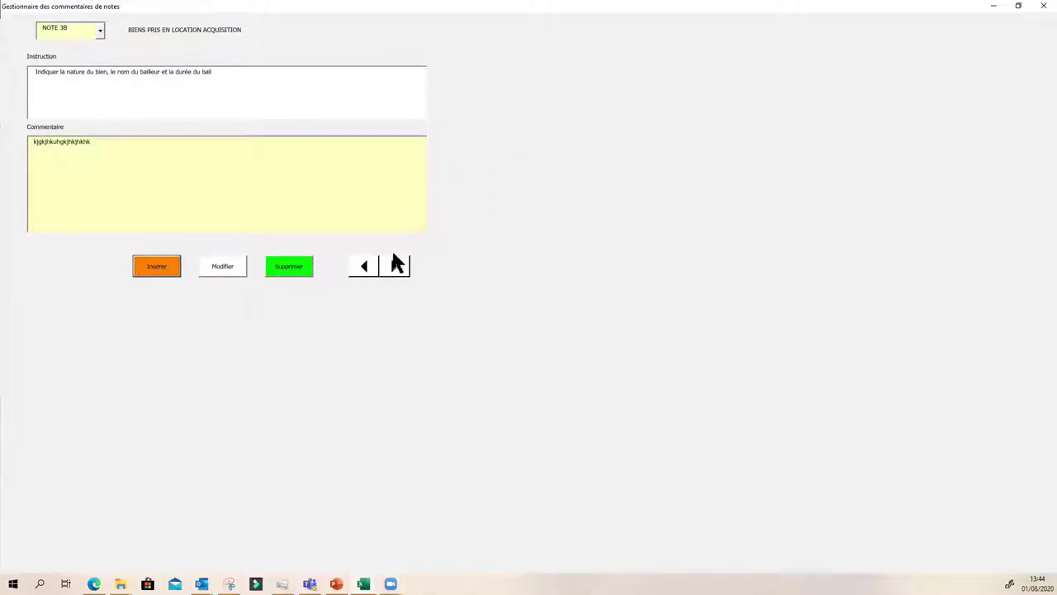
left_click(1043, 6)
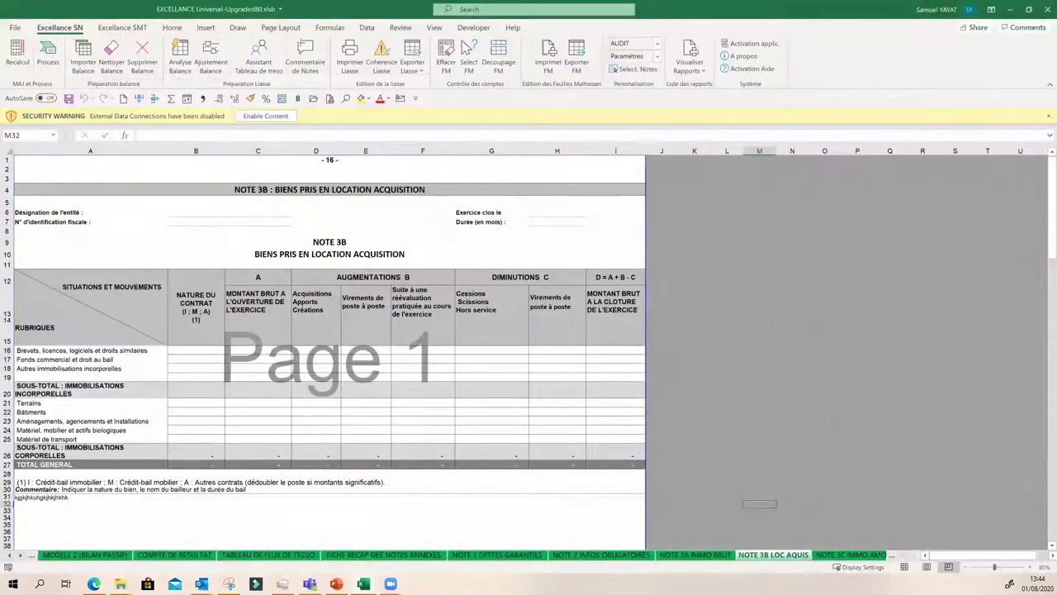
- On the NOTE 3B sheet, overwrite the comment in A31 with "dvdfkjsdlkfjsdlckdsjslkdf" and enter "hkjhkjhjhkhkjhkjhkj" in row 33
scroll(217, 489, "down", 1)
left_click(109, 488)
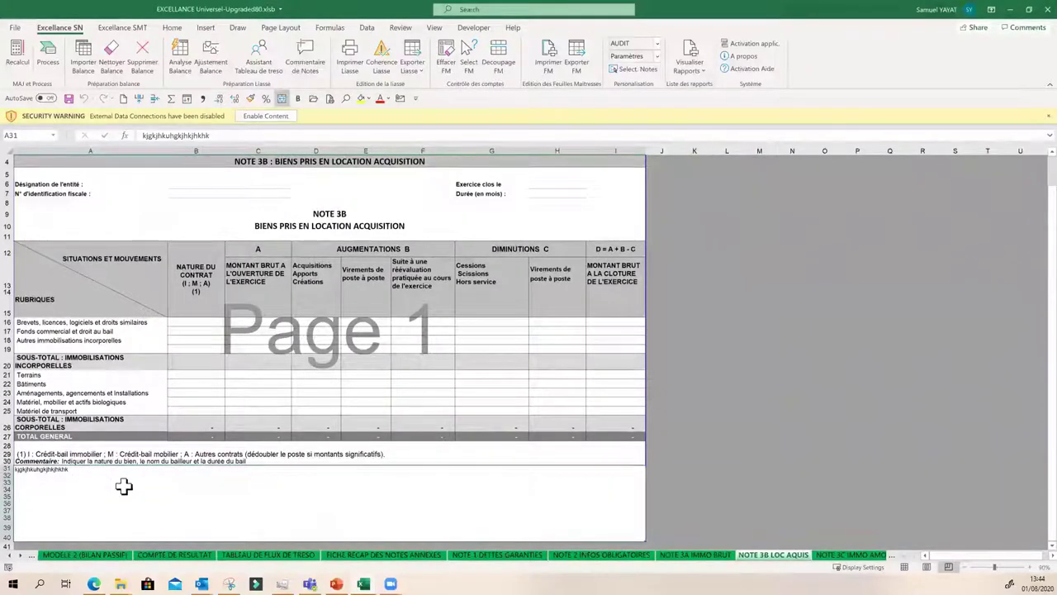
type("dvdfkjsdlkfjsdlckdsjslkdf")
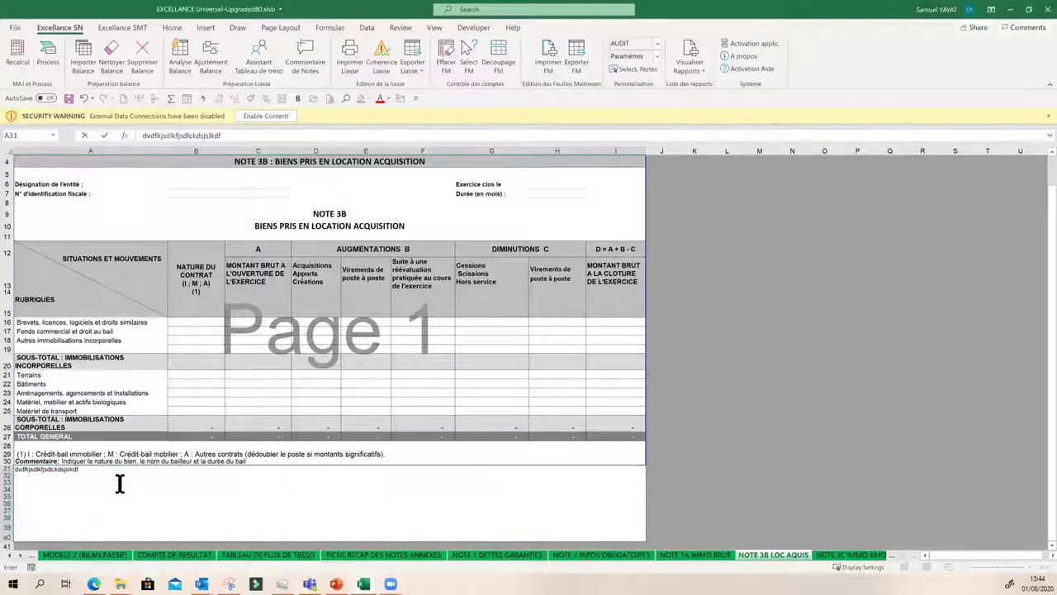
key("alt+d")
key("d")
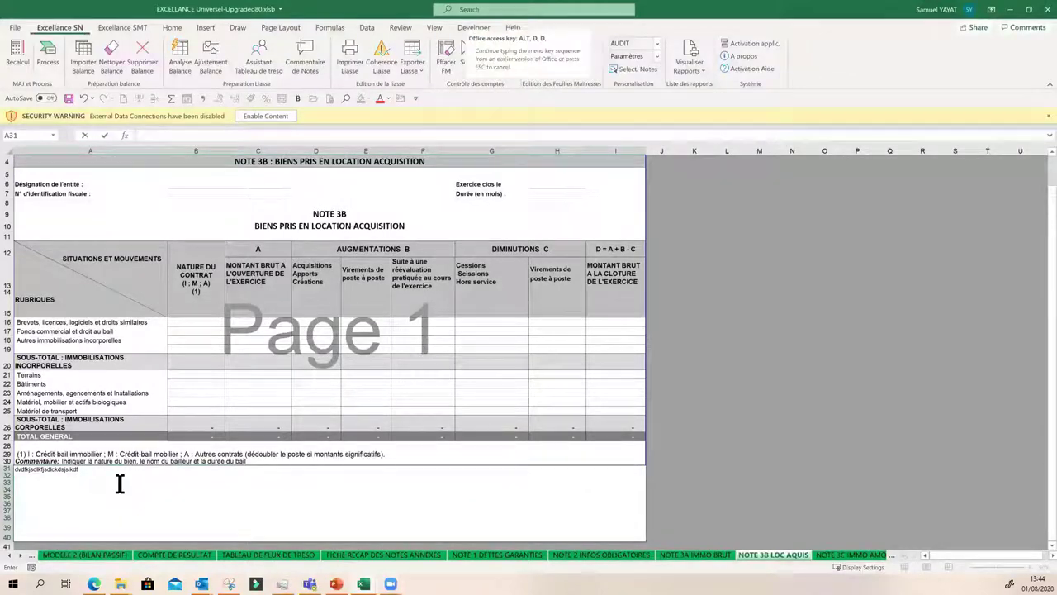
key("Escape")
left_click(91, 483)
type("hkjhkjhjhkhkjhkjhkj")
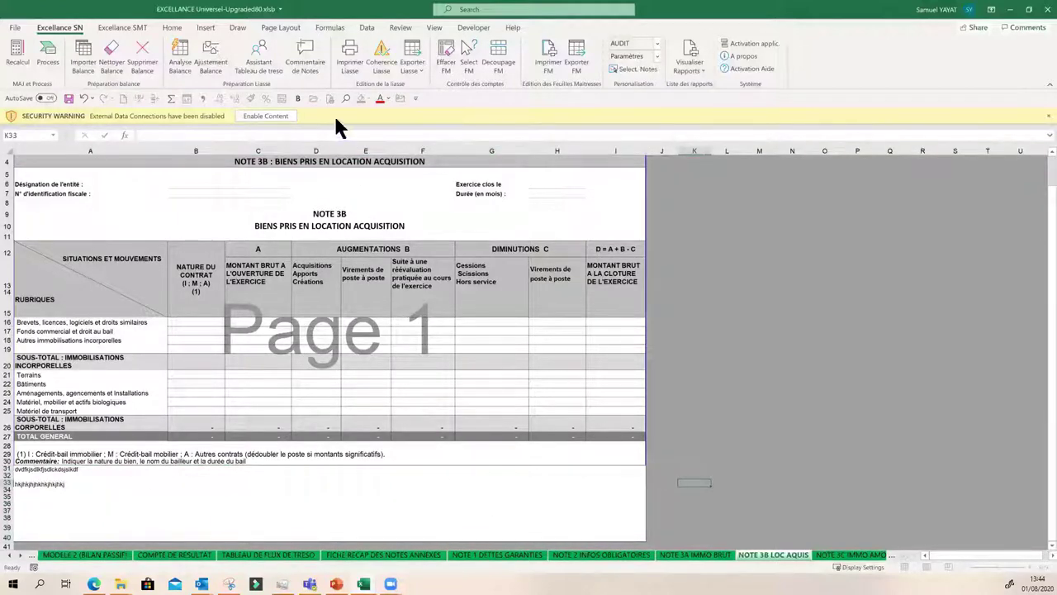
- Reopen the note comments manager at full-screen size, display the comment for NOTE 3B, and close the manager
key("Return")
left_click(309, 66)
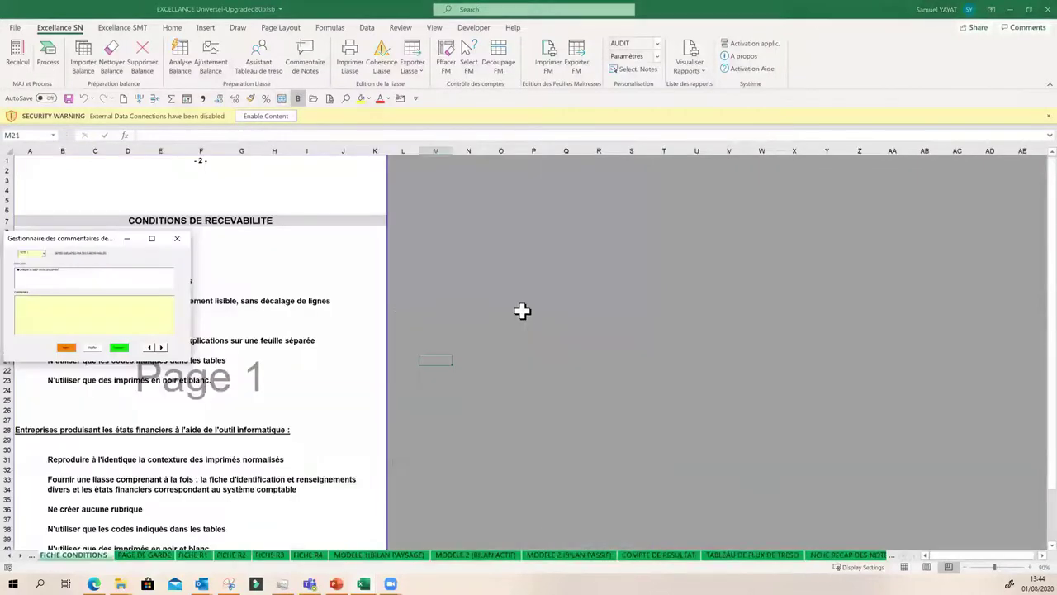
left_click(152, 239)
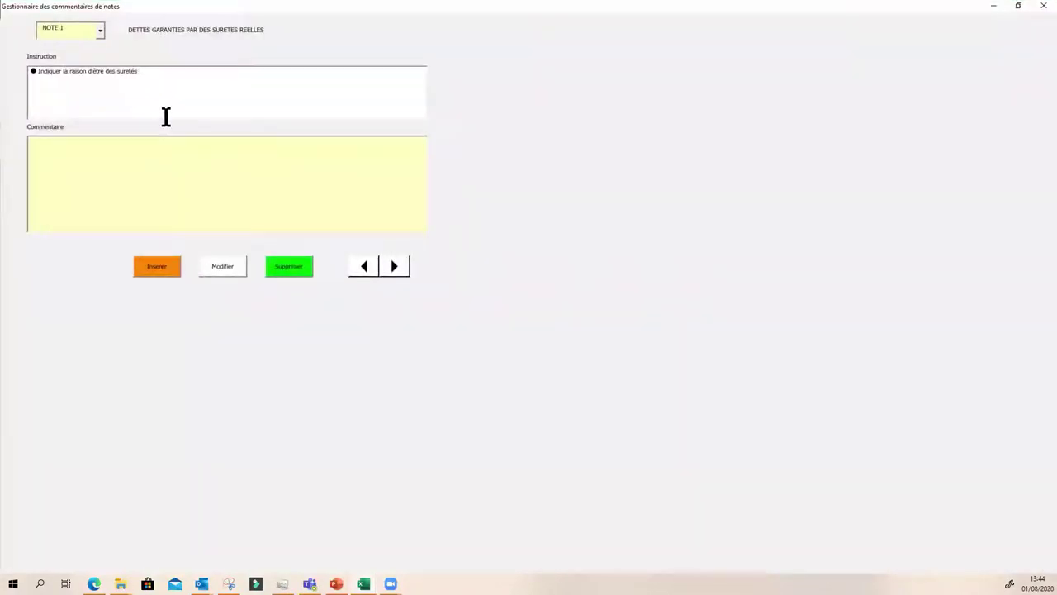
left_click(99, 31)
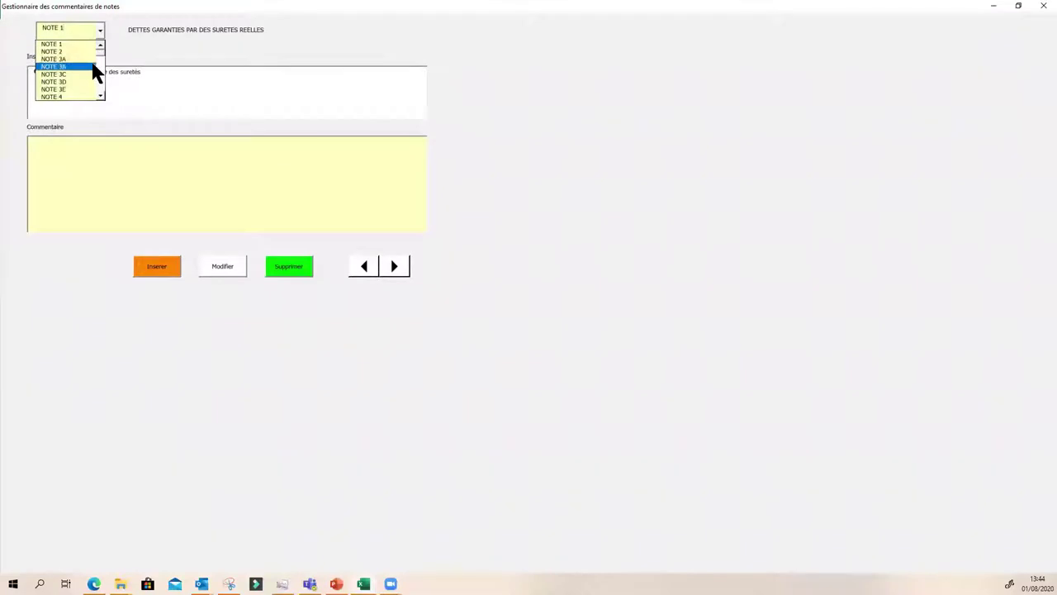
left_click(94, 71)
left_click(108, 173)
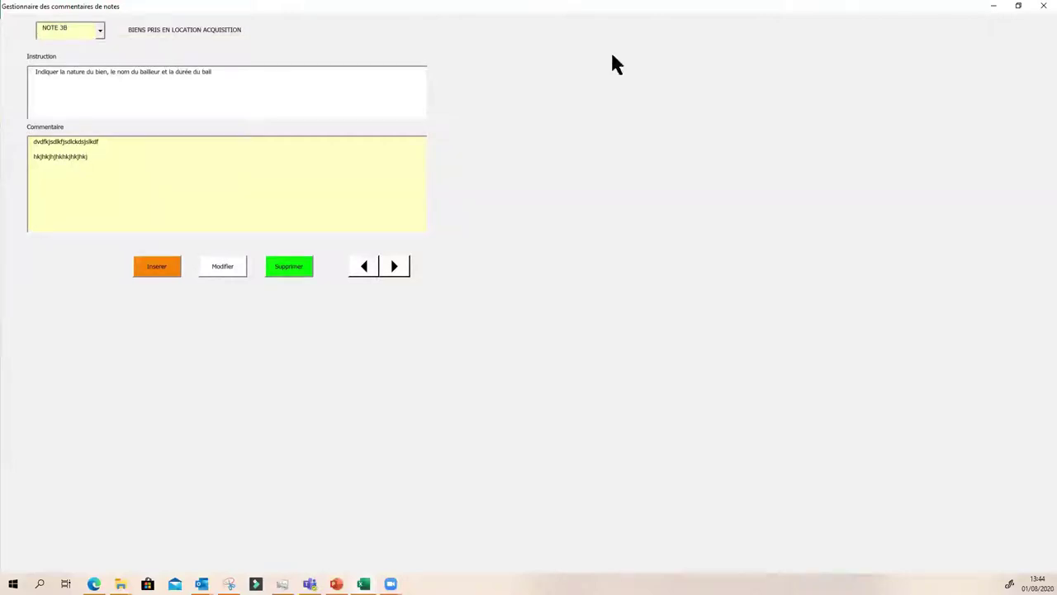
left_click(1042, 6)
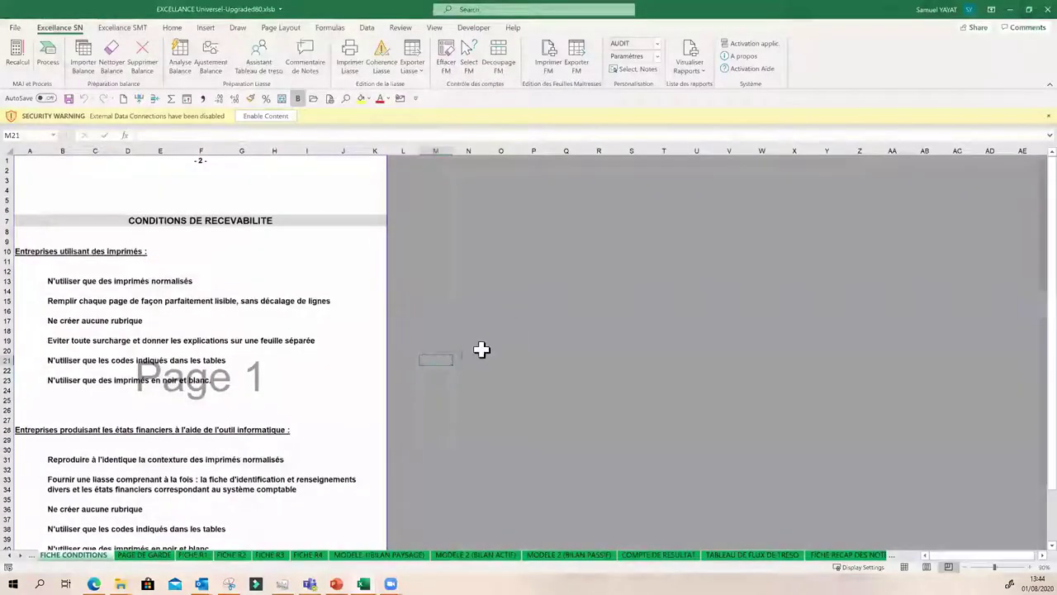
- Go through the following sheets to NOTE 3A IMMO BRUT and select its comment area starting at A39
left_click(474, 406)
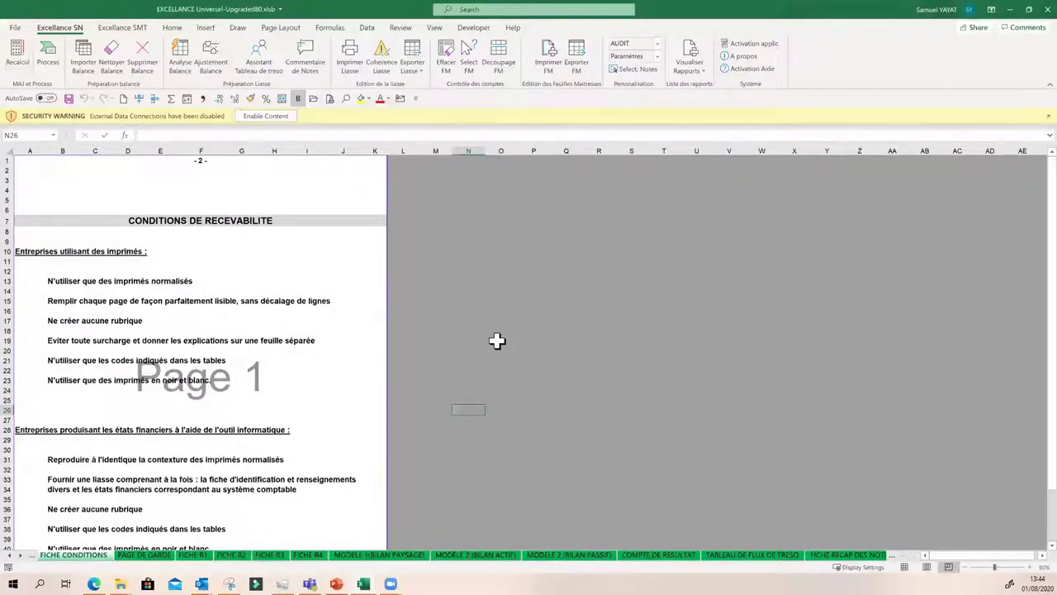
left_click(568, 555)
scroll(469, 497, "down", 10)
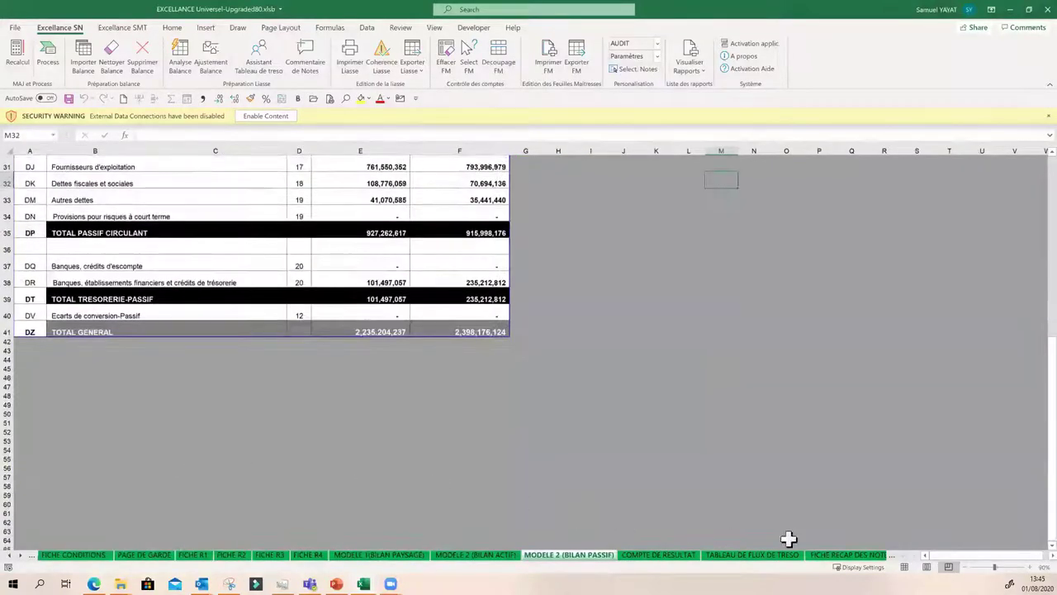
left_click(852, 555)
left_click(868, 555)
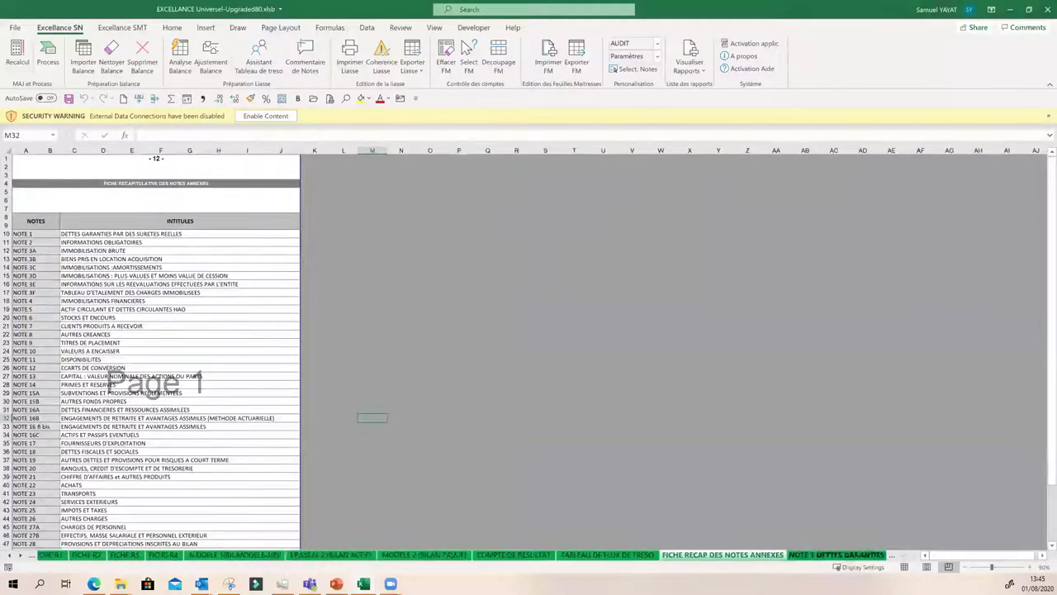
left_click(871, 555)
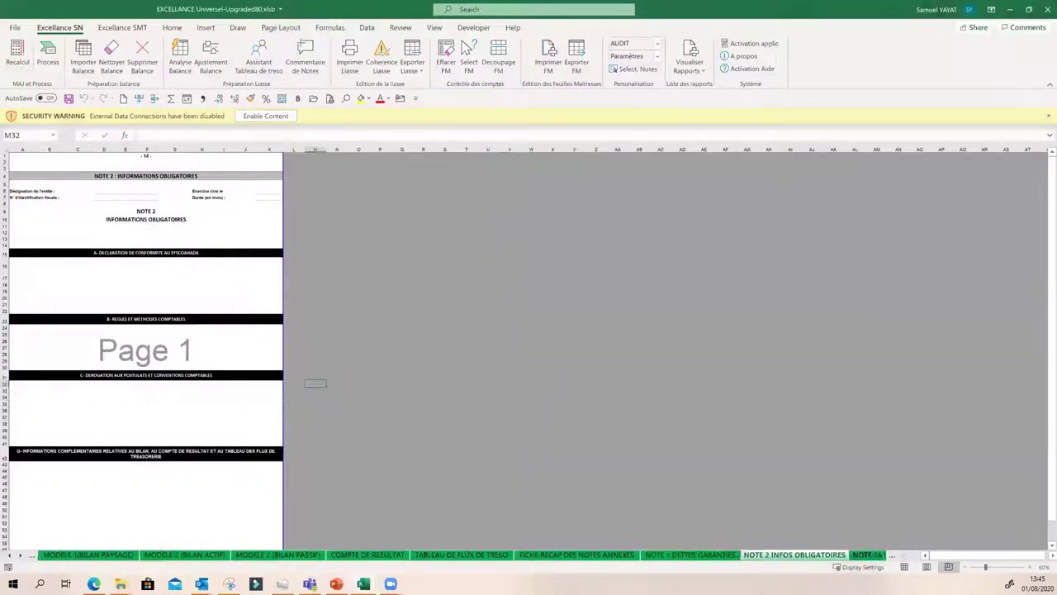
left_click(876, 555)
scroll(313, 529, "down", 3)
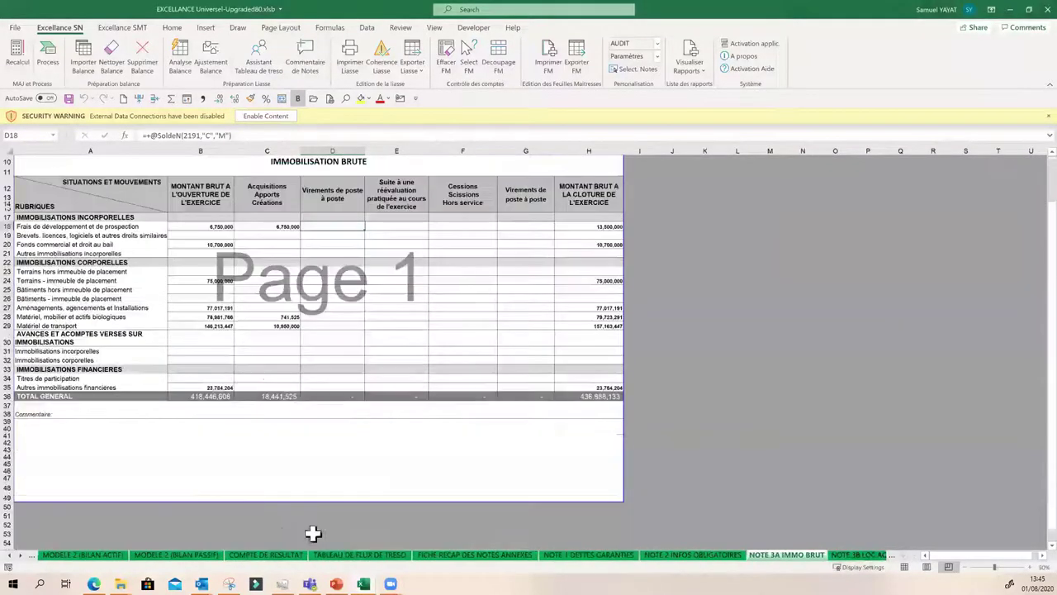
left_click(166, 448)
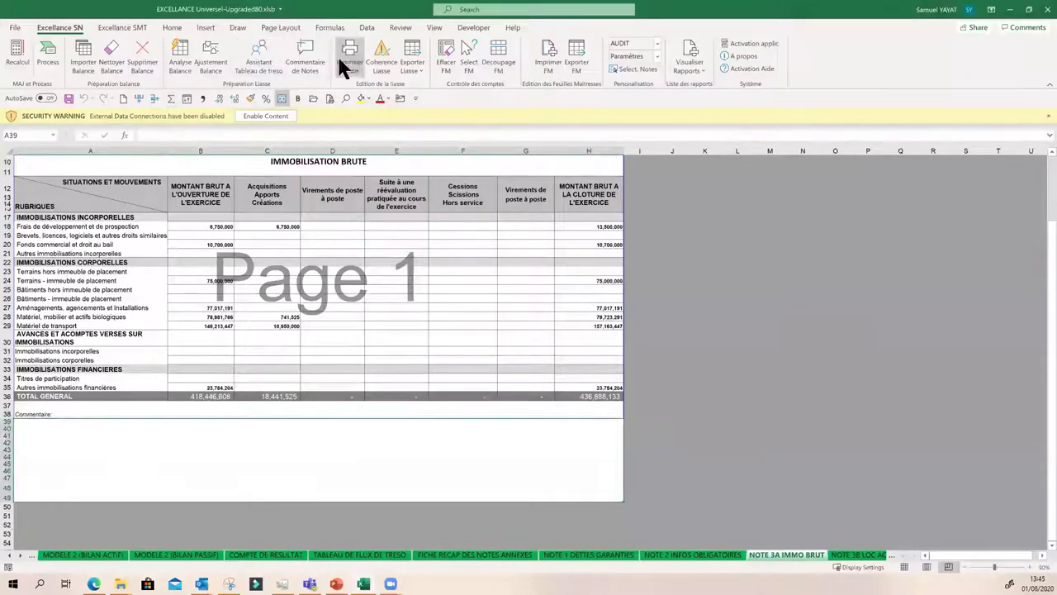
- Open the note comments manager at full-screen size and advance note by note to NOTE 13, CAPITAL : VALEUR NOMINALE DES ACTIONS OU PARTS
left_click(311, 61)
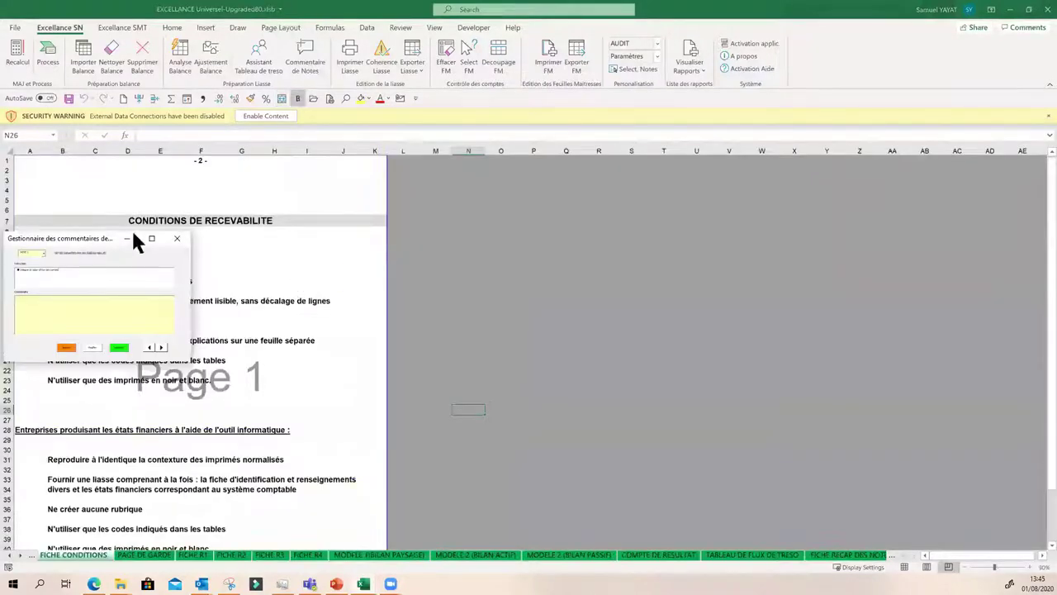
left_click(152, 239)
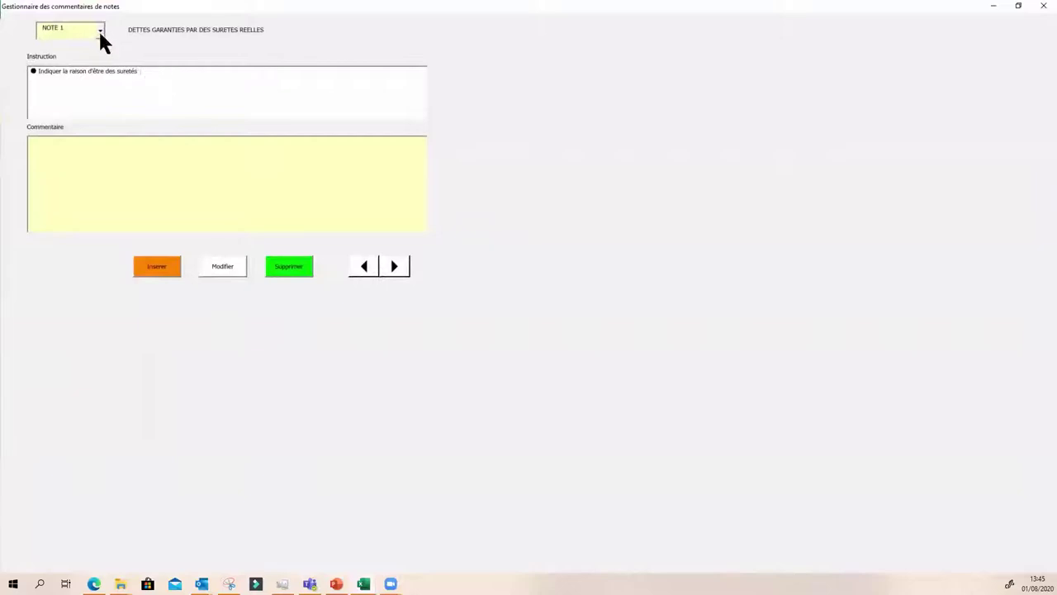
left_click(387, 266)
left_click(387, 266)
left_click(385, 265)
left_click(386, 265)
left_click(385, 264)
left_click(390, 266)
left_click(391, 266)
left_click(391, 266)
left_click(390, 266)
left_click(387, 266)
left_click(388, 266)
left_click(387, 266)
left_click(387, 266)
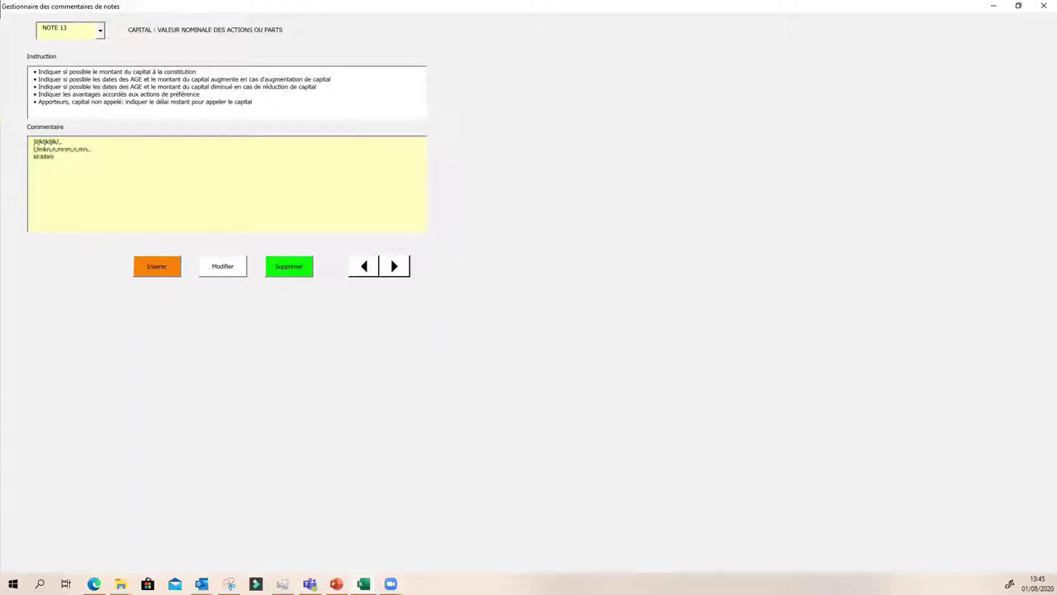
- Insert a three-line placeholder comment ending in ";nbmn bb,mn," for NOTE 13 and close the comments manager
type(";nbmn bb,mn,")
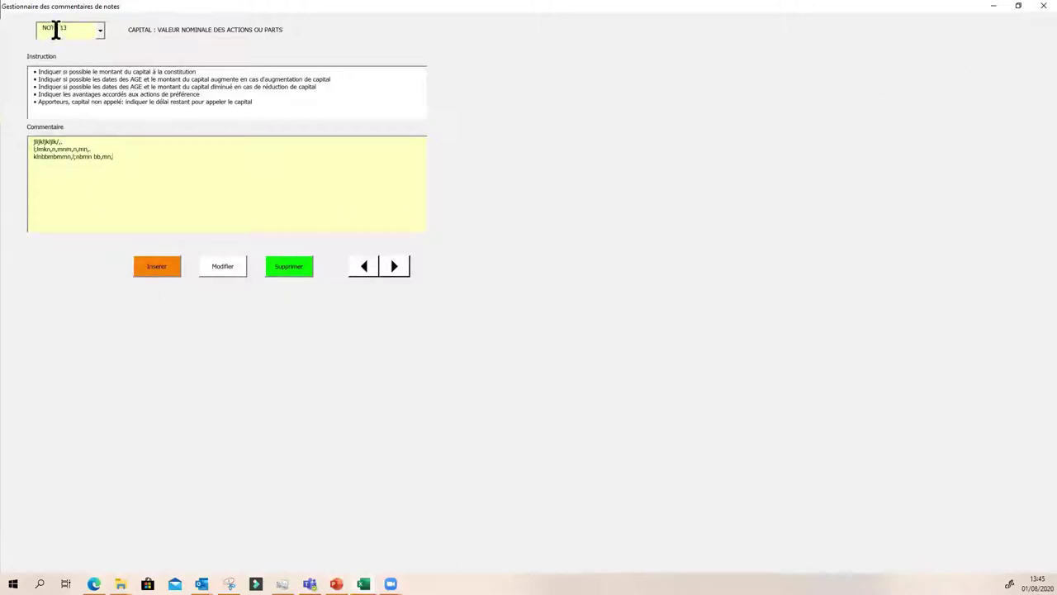
left_click(153, 269)
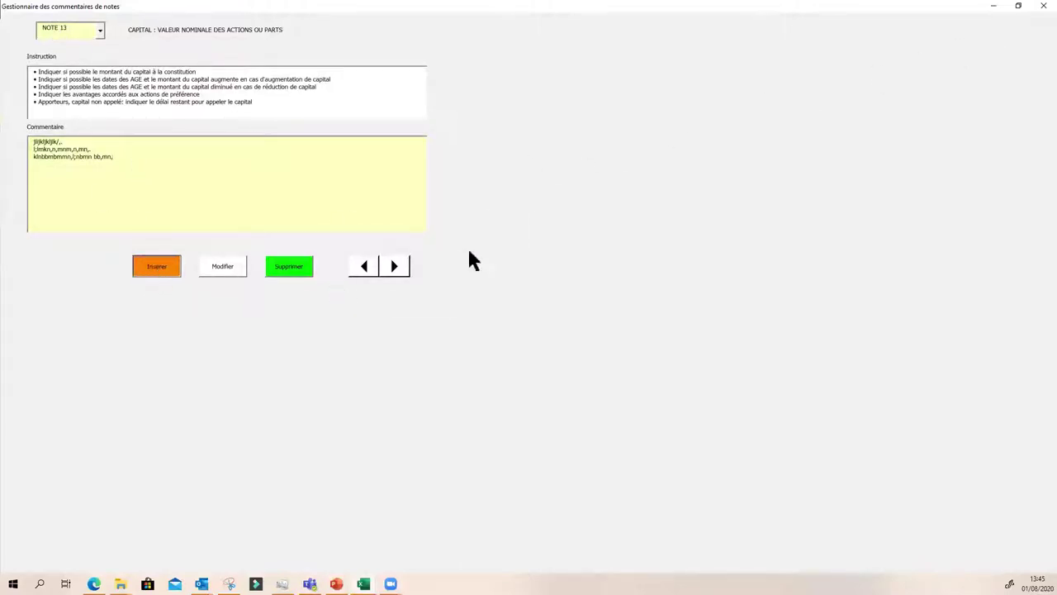
left_click(1042, 6)
- Clear the comment text in A27 on the NOTE 13 CAPITAL sheet
left_click(647, 457)
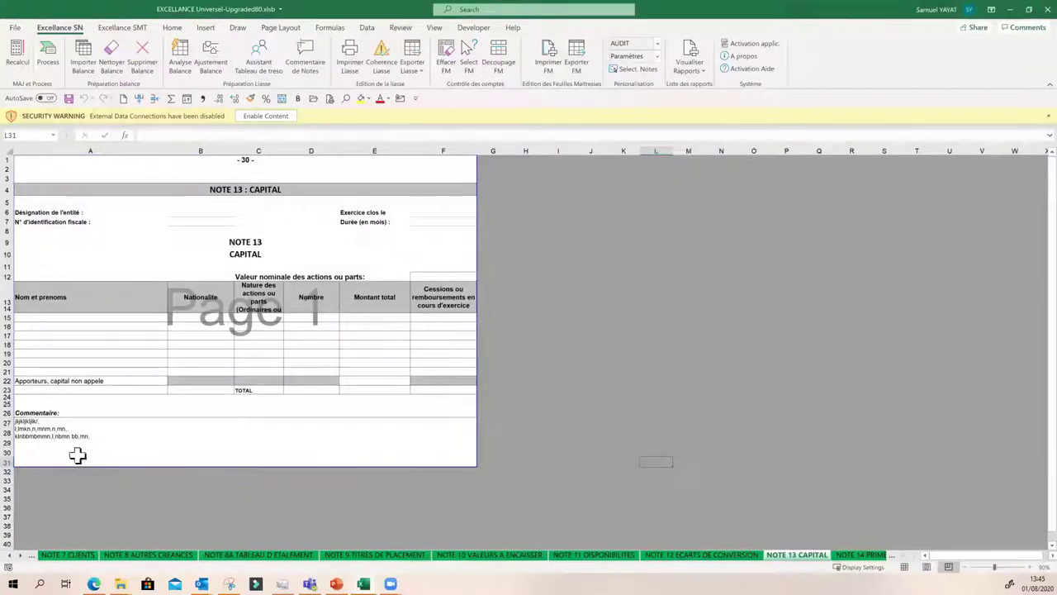
left_click(38, 433)
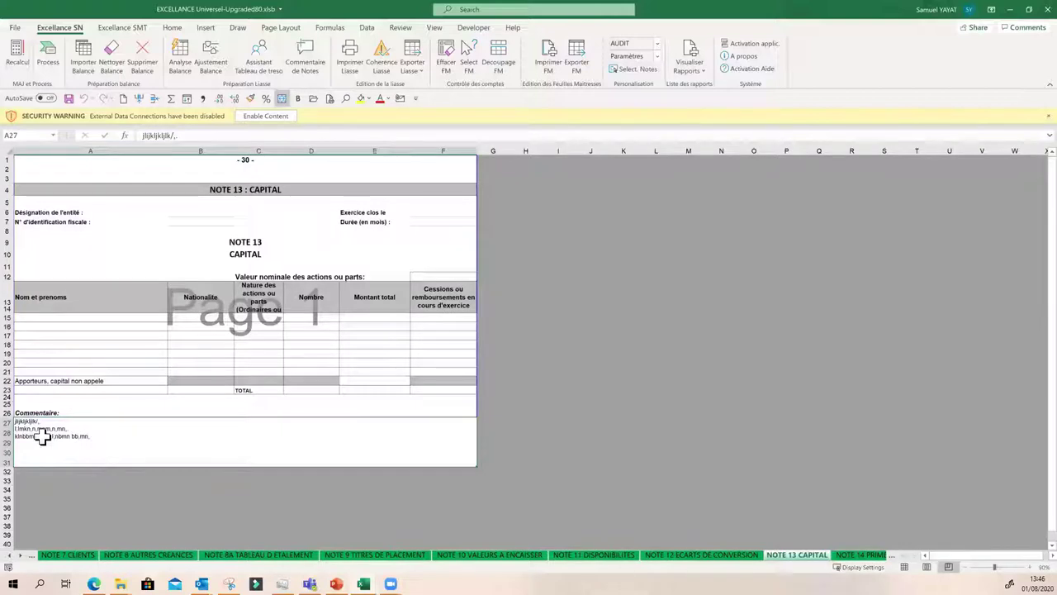
key("Delete")
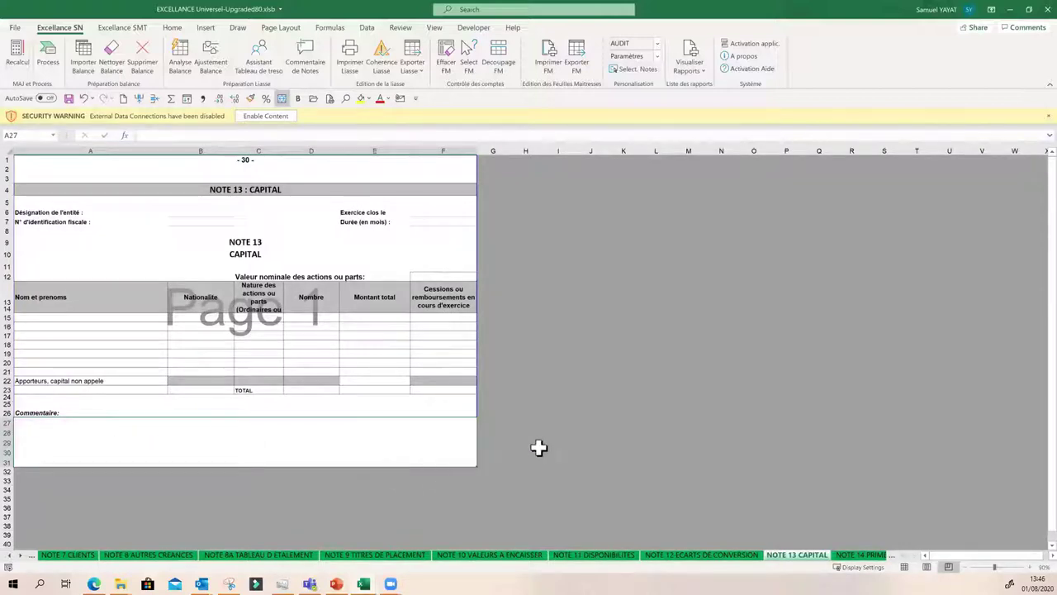
- Open the Examen Bilan sheet and examine its multi-year asset and liability variances and percentage-of-total tables
left_click(563, 422)
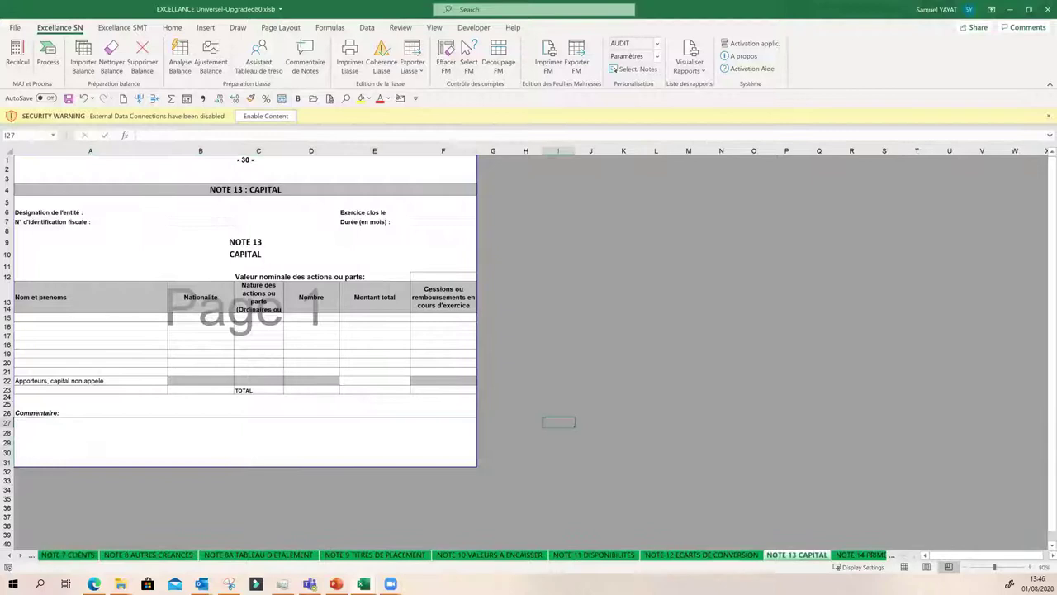
left_click(19, 556)
left_click_drag(20, 558, 20, 558)
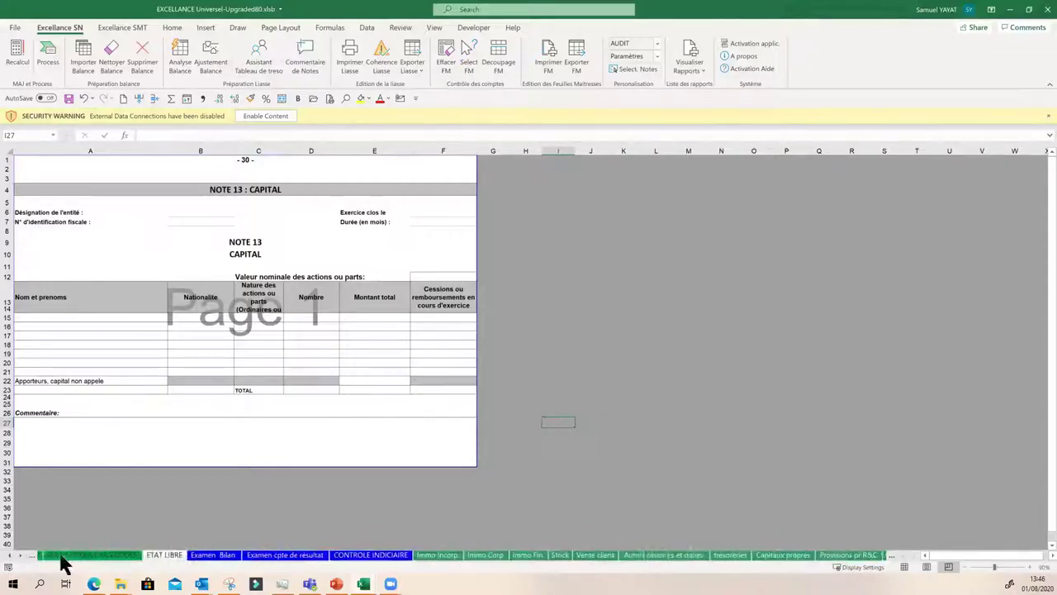
left_click(190, 558)
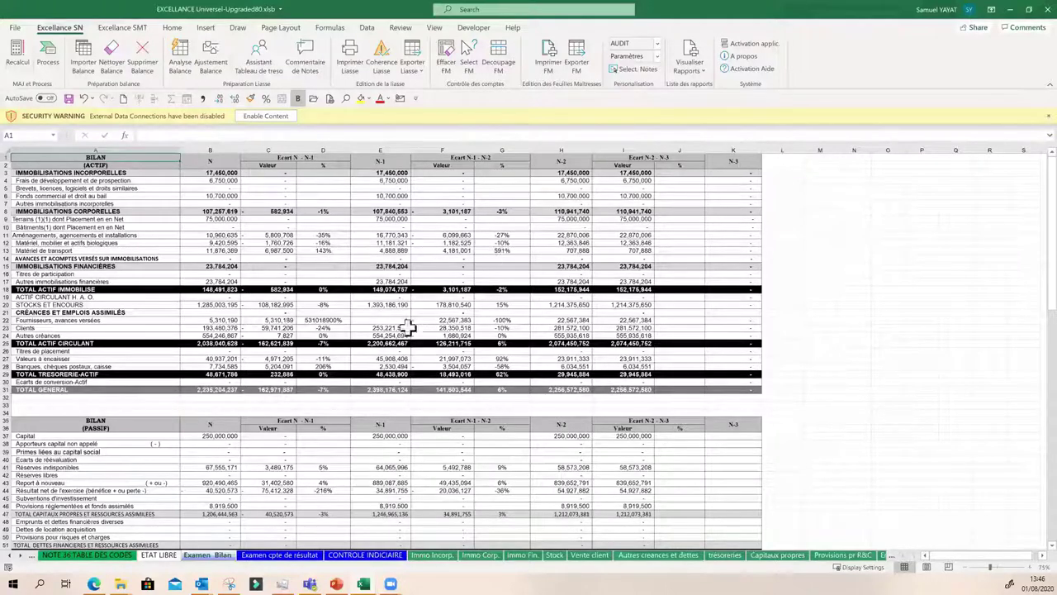
scroll(420, 384, "down", 4)
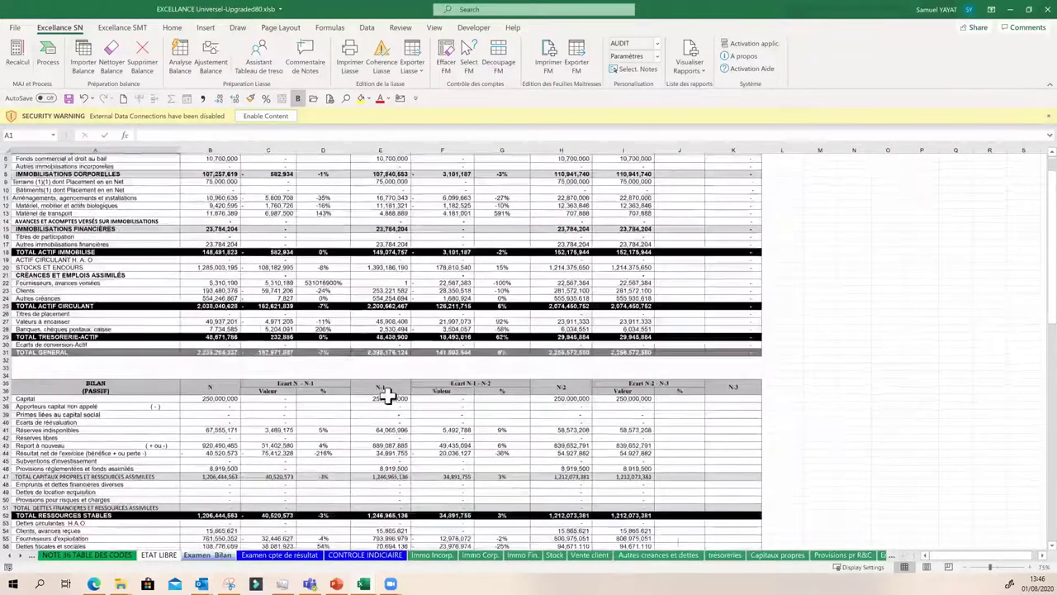
scroll(253, 400, "down", 3)
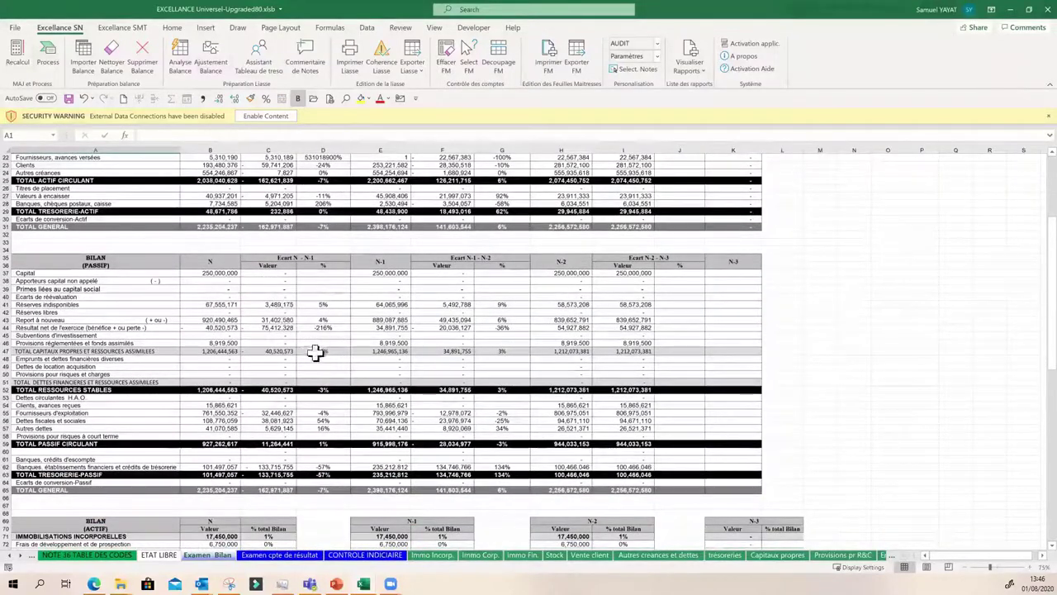
scroll(310, 355, "down", 5)
scroll(307, 371, "down", 13)
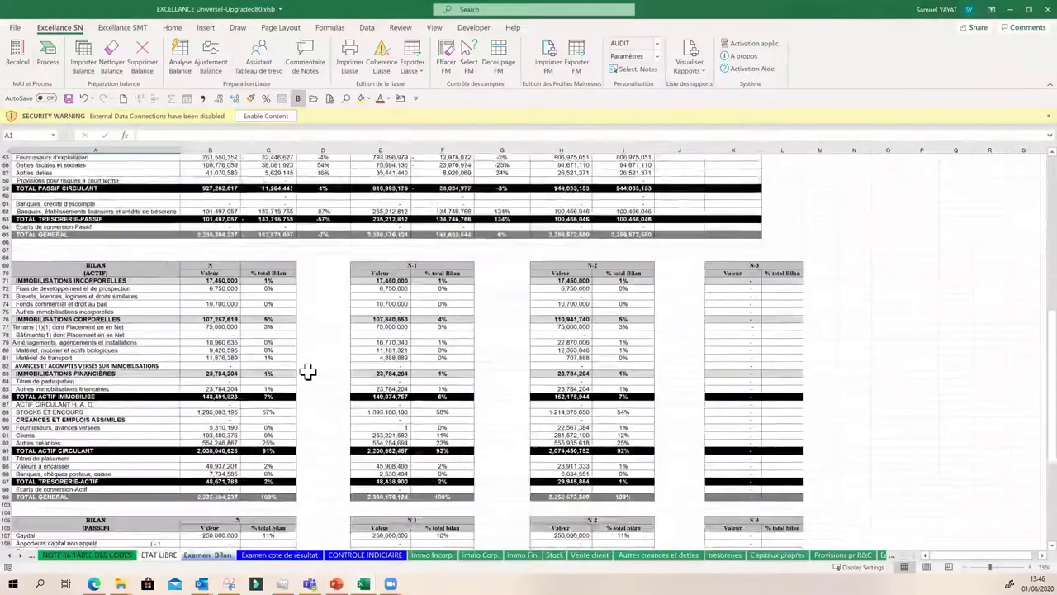
scroll(307, 371, "down", 7)
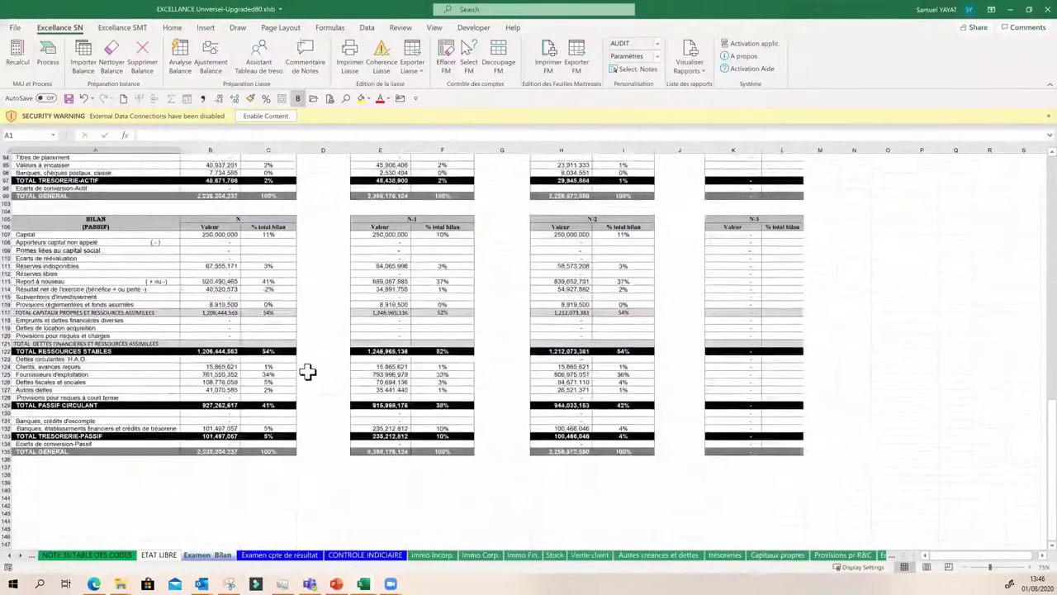
scroll(306, 373, "up", 5)
scroll(281, 429, "up", 5)
scroll(252, 490, "down", 3)
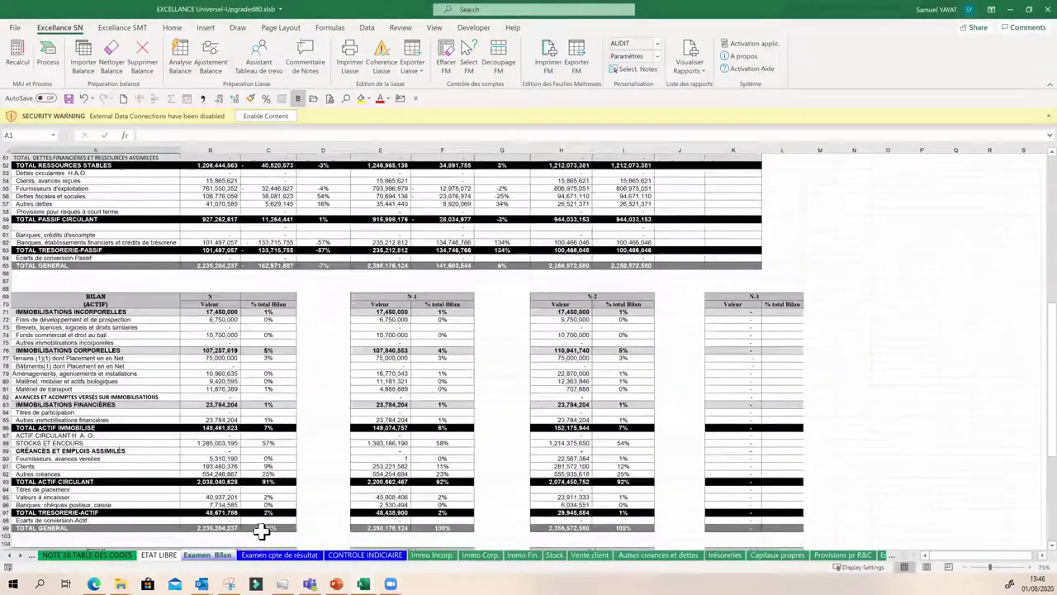
- Open the Examen cpte de résultat sheet and review the income statement variances and the Soldes intermédiaires de gestion table
left_click(268, 554)
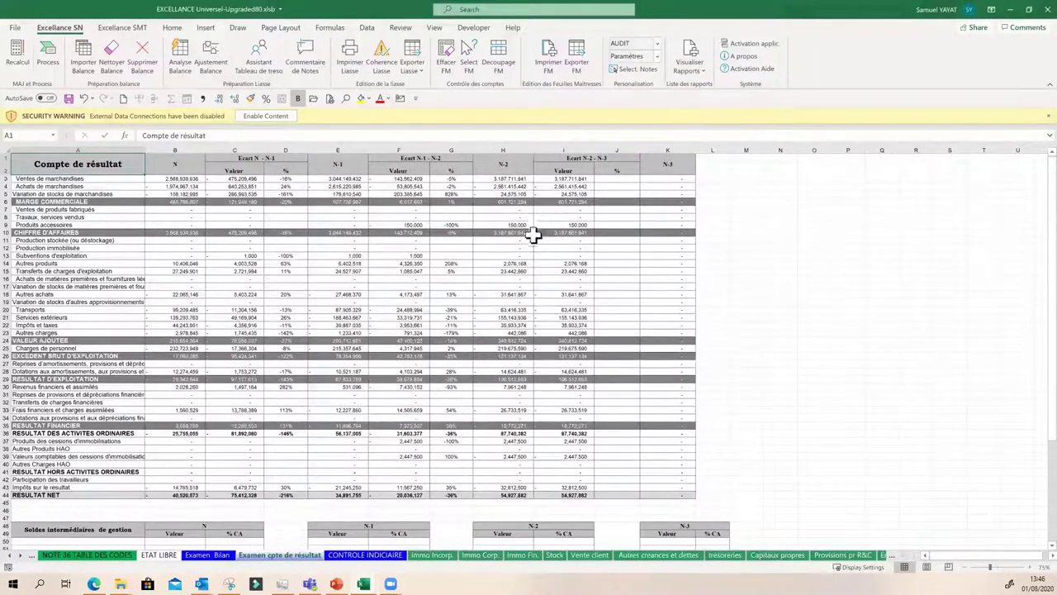
scroll(402, 377, "down", 3)
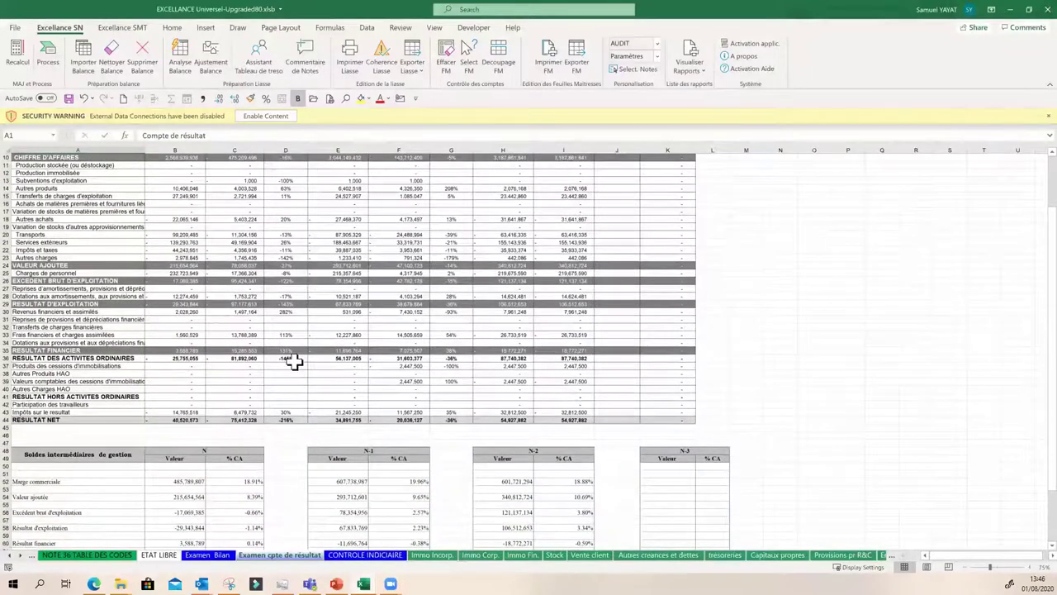
scroll(294, 361, "down", 6)
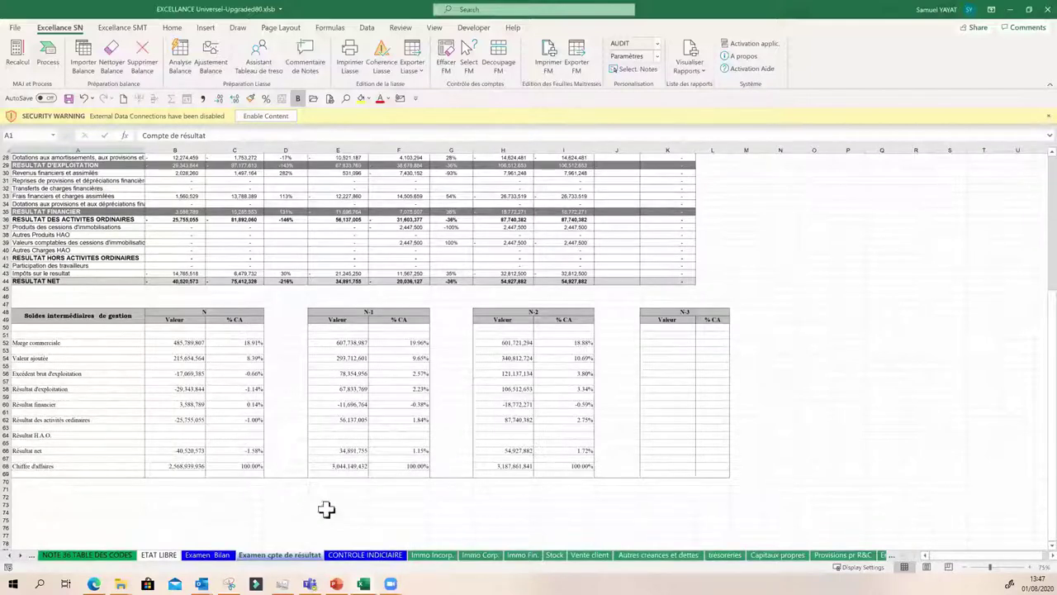
- Open the CONTROLE INDICIAIRE sheet and examine the indices, objectives and hypotheses of the sales, purchasing and personnel cycles
left_click(364, 555)
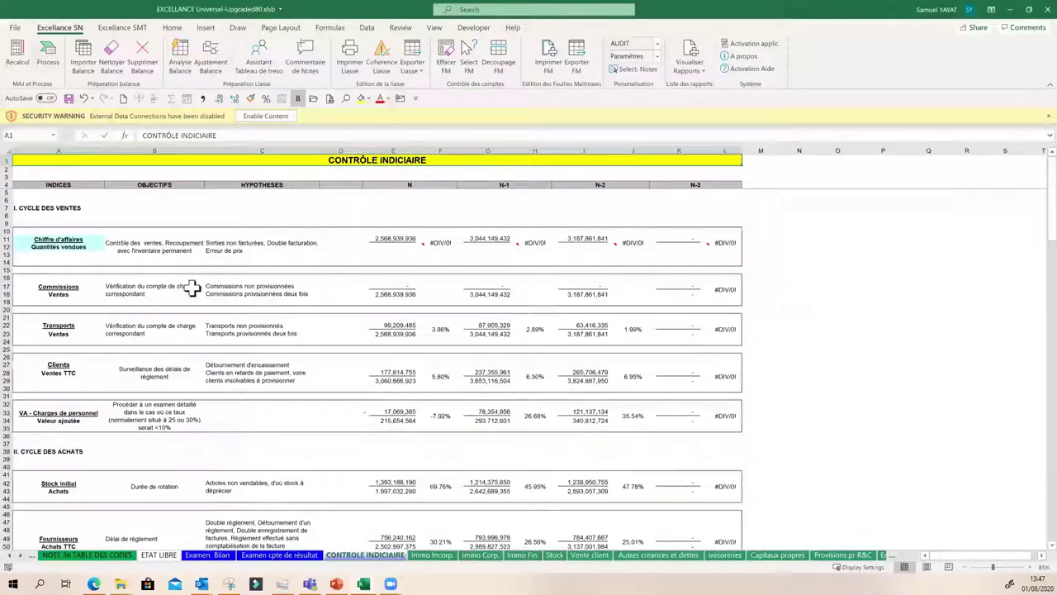
left_click(66, 289)
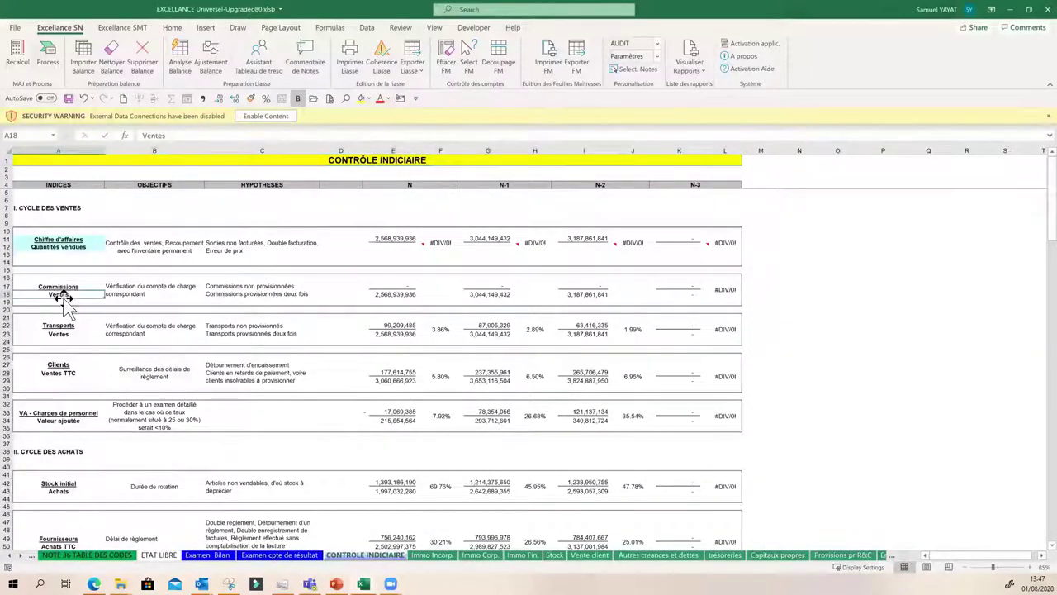
left_click(251, 289)
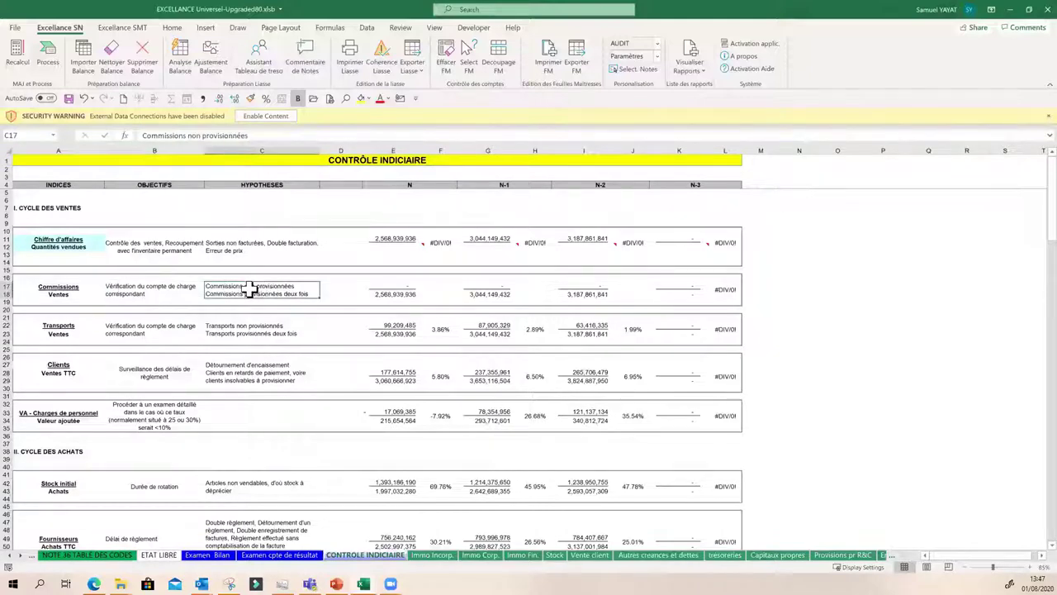
left_click(133, 329)
scroll(425, 347, "down", 5)
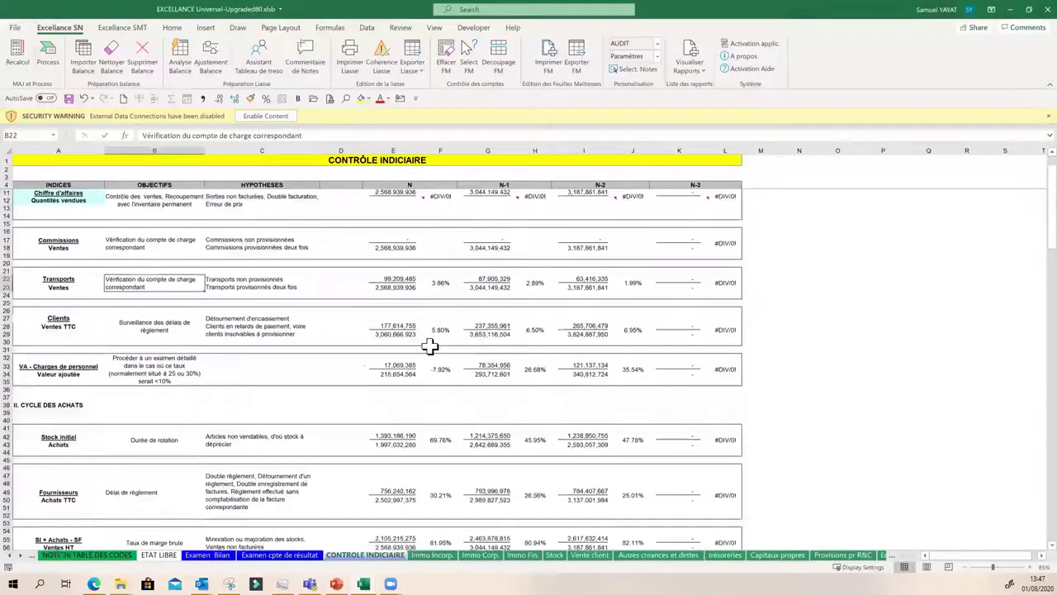
scroll(373, 360, "down", 1)
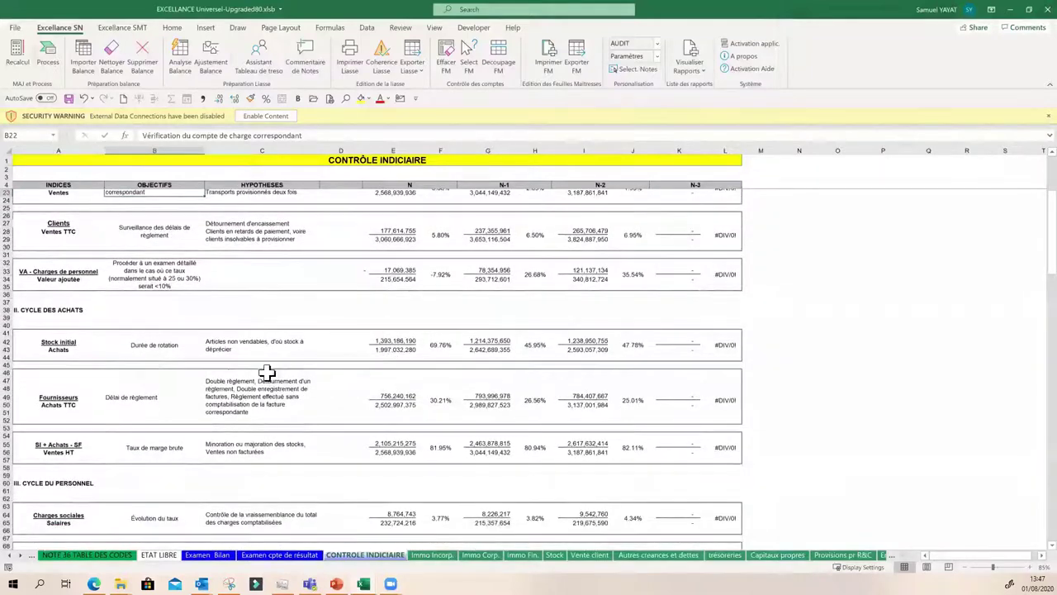
scroll(223, 351, "down", 1)
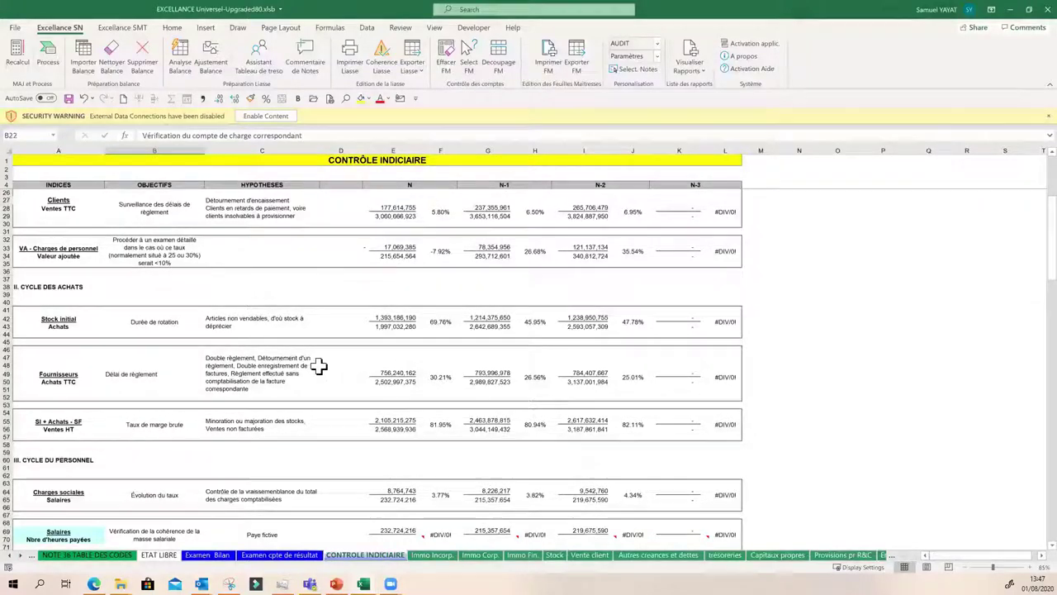
scroll(313, 366, "down", 1)
scroll(287, 368, "down", 3)
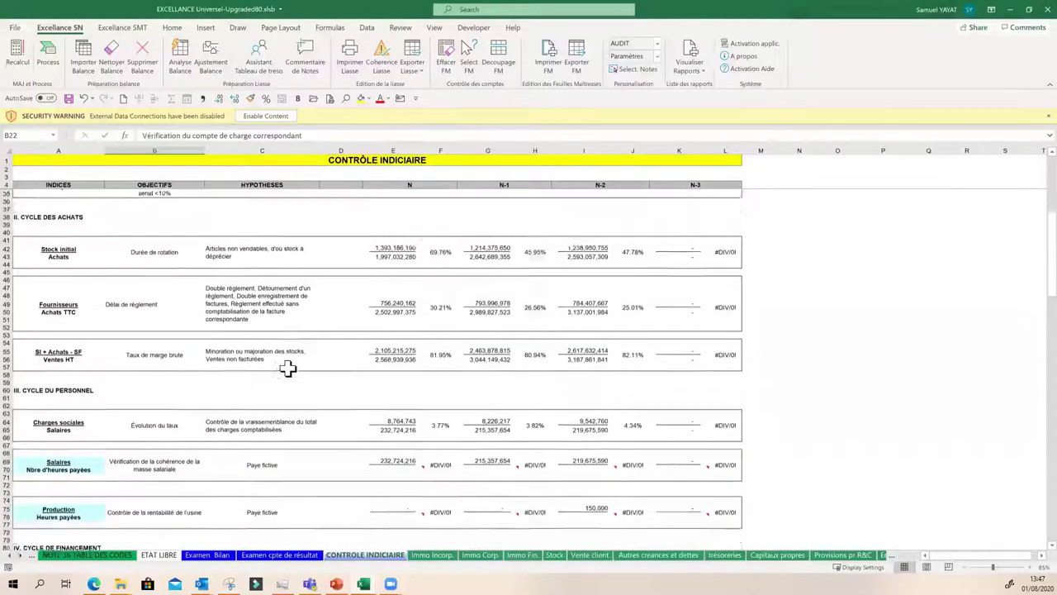
scroll(287, 369, "up", 3)
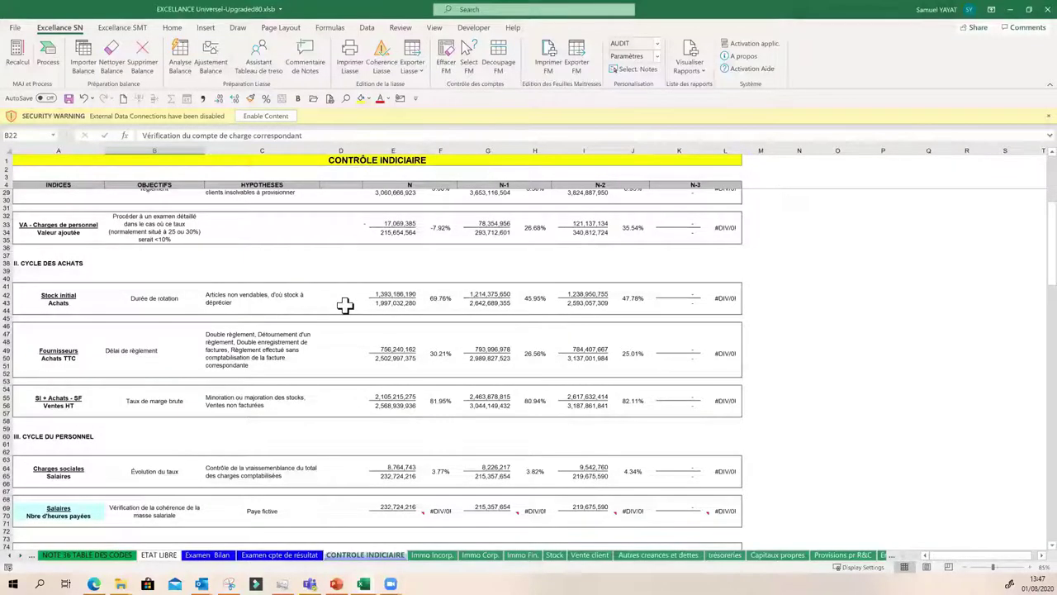
scroll(285, 368, "down", 3)
scroll(286, 368, "up", 3)
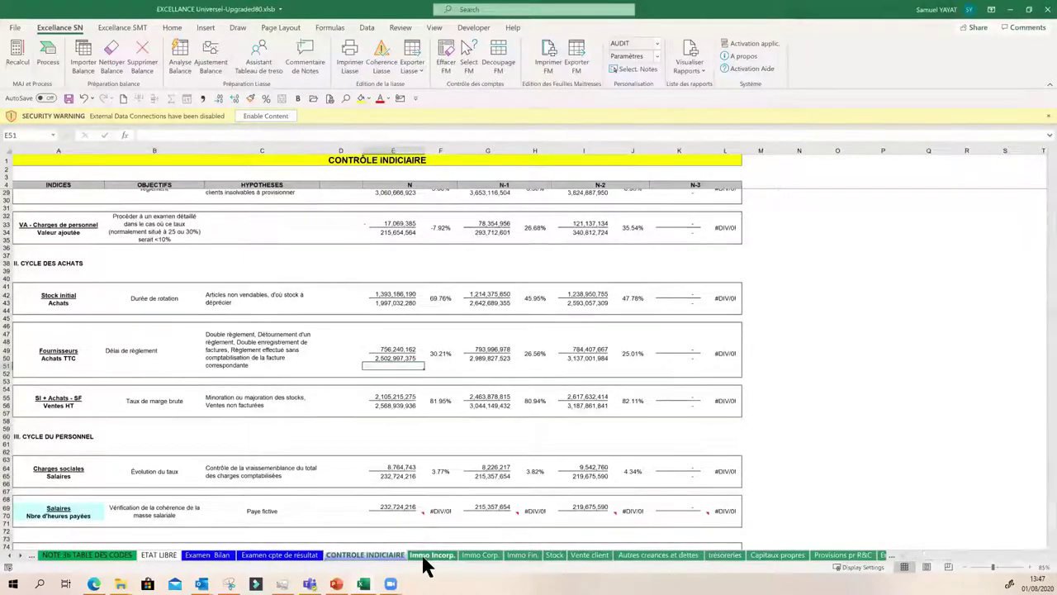
- Open the Immo Incorp. lead sheet and look over its blank account comparison table
left_click(423, 555)
left_click(345, 378)
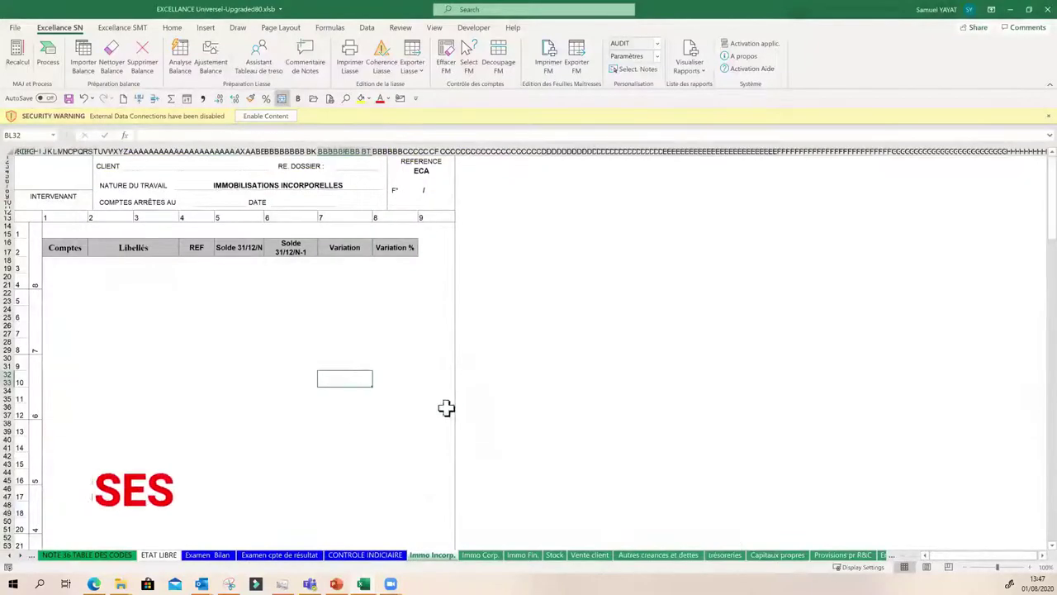
left_click(472, 380)
left_click(404, 375)
left_click(387, 330)
left_click(379, 364)
left_click(356, 347)
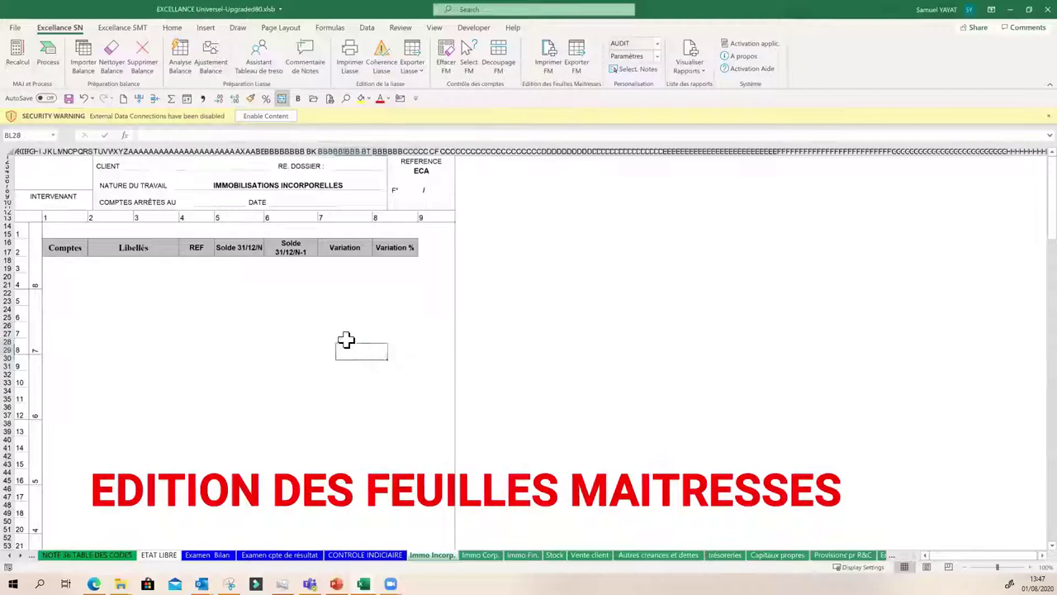
left_click(347, 344)
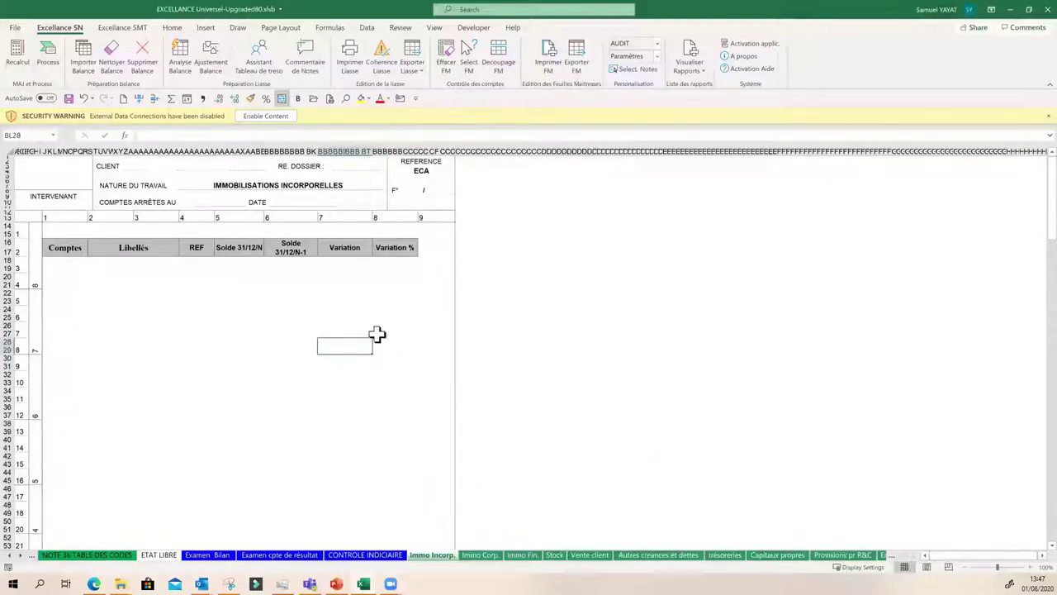
- Enter 2 in the first Comptes row of the Immo Incorp. lead sheet
left_click(323, 265)
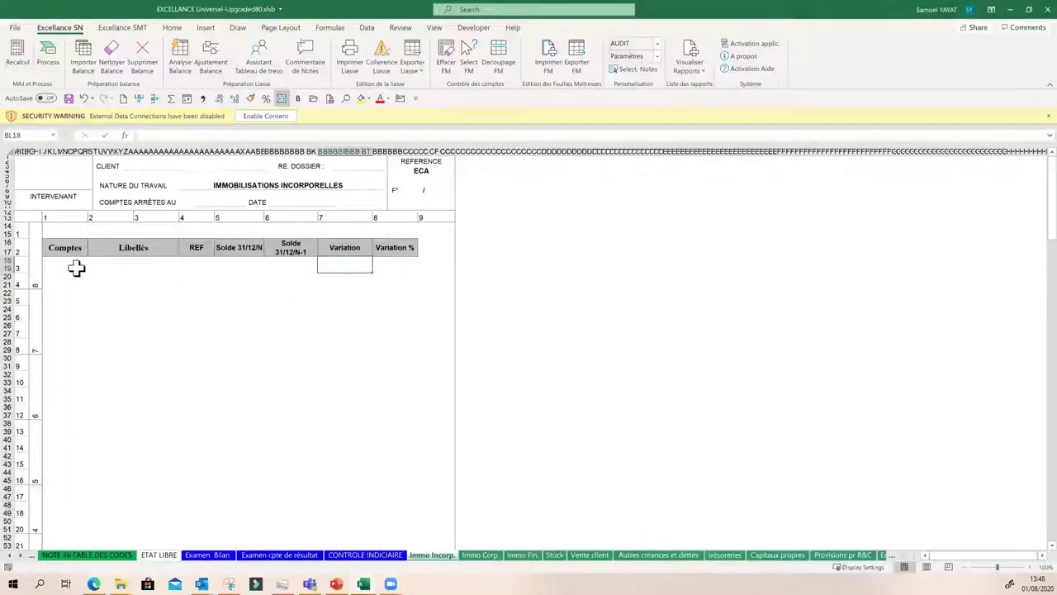
key("Home")
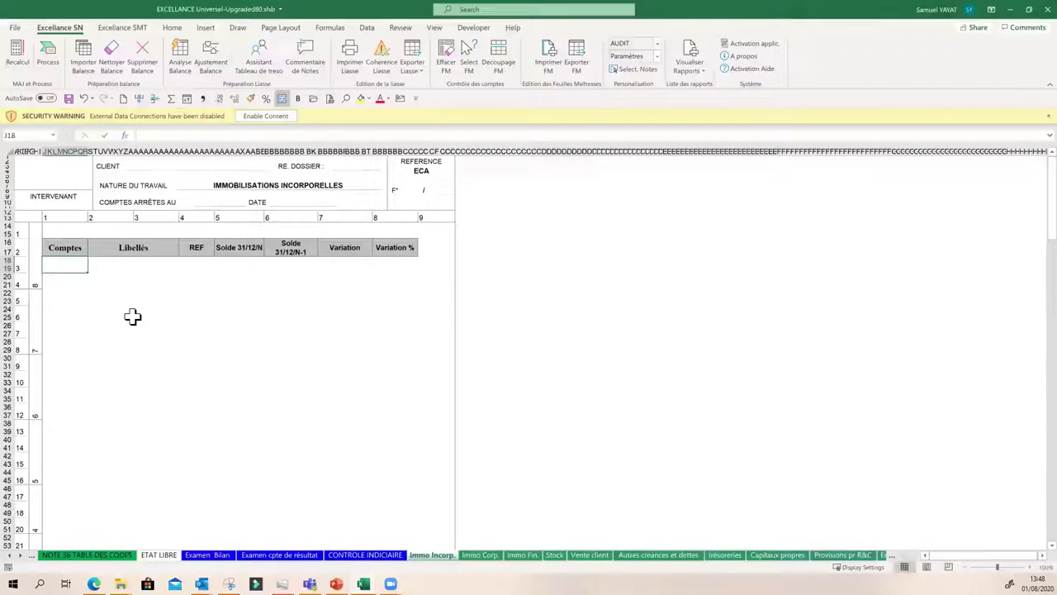
type("2")
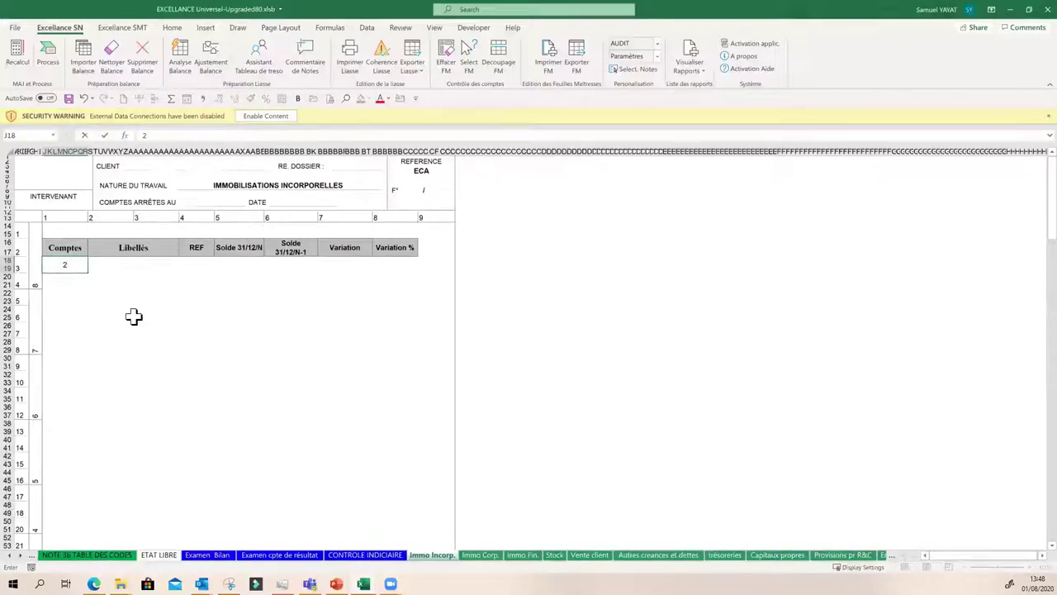
- Enter account 21 in the first Comptes row of the Immo Corp. lead sheet
left_click(487, 556)
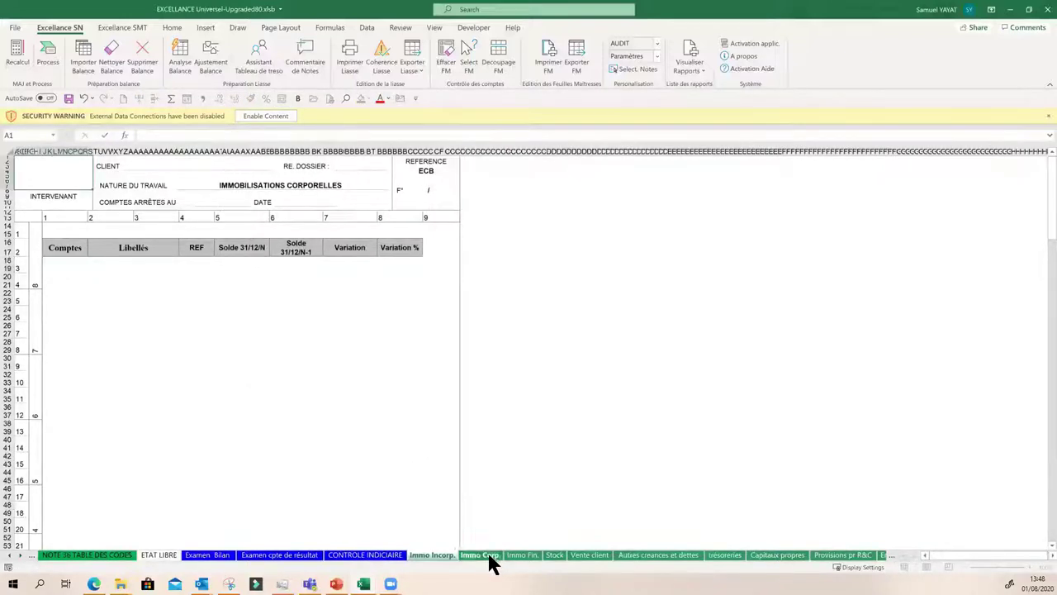
left_click(71, 263)
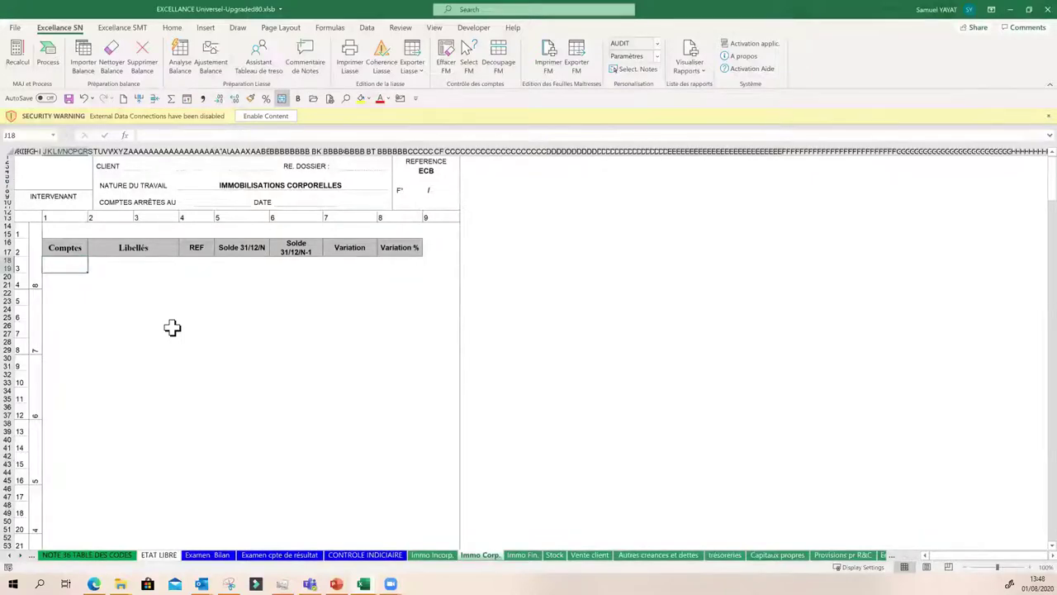
type("21")
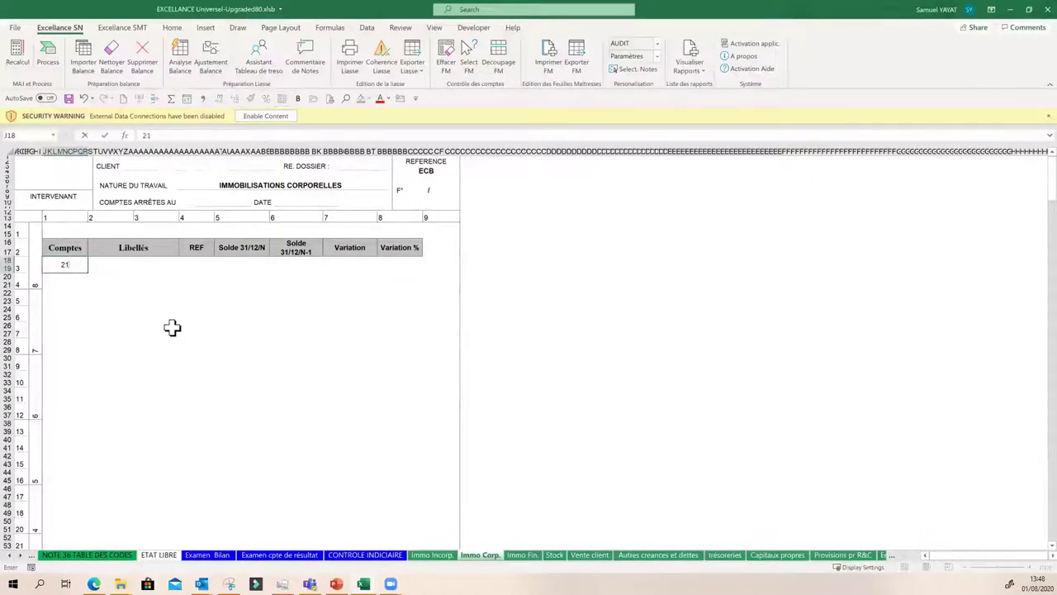
key("Return")
left_click(141, 264)
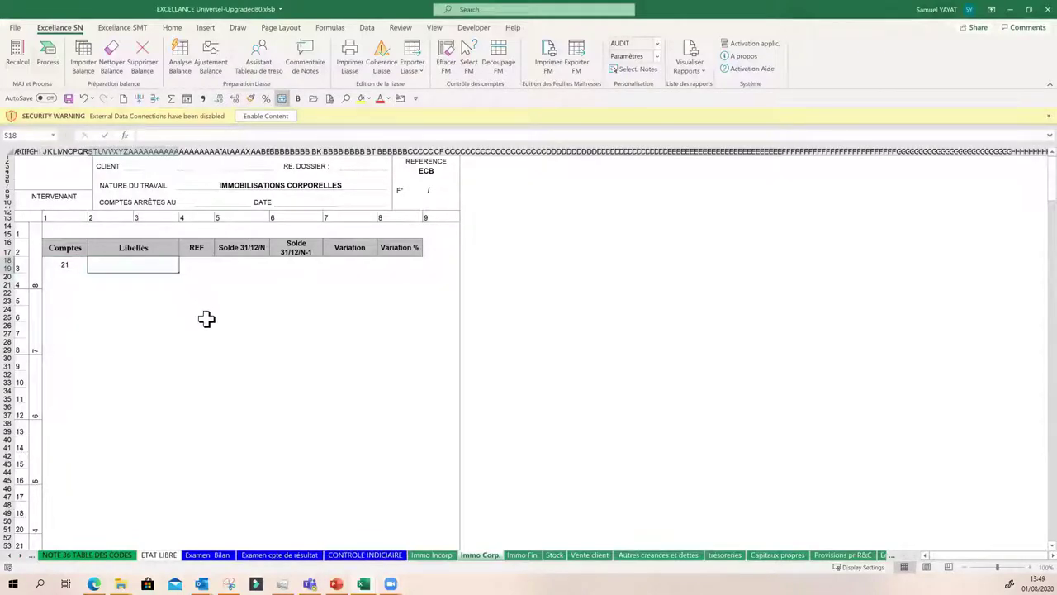
type("=")
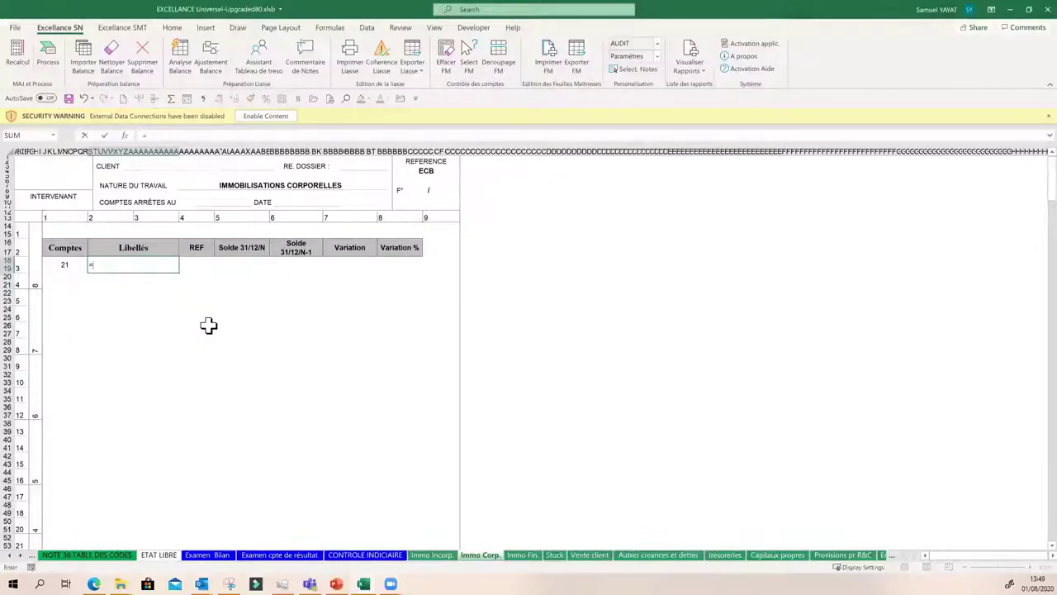
type("so")
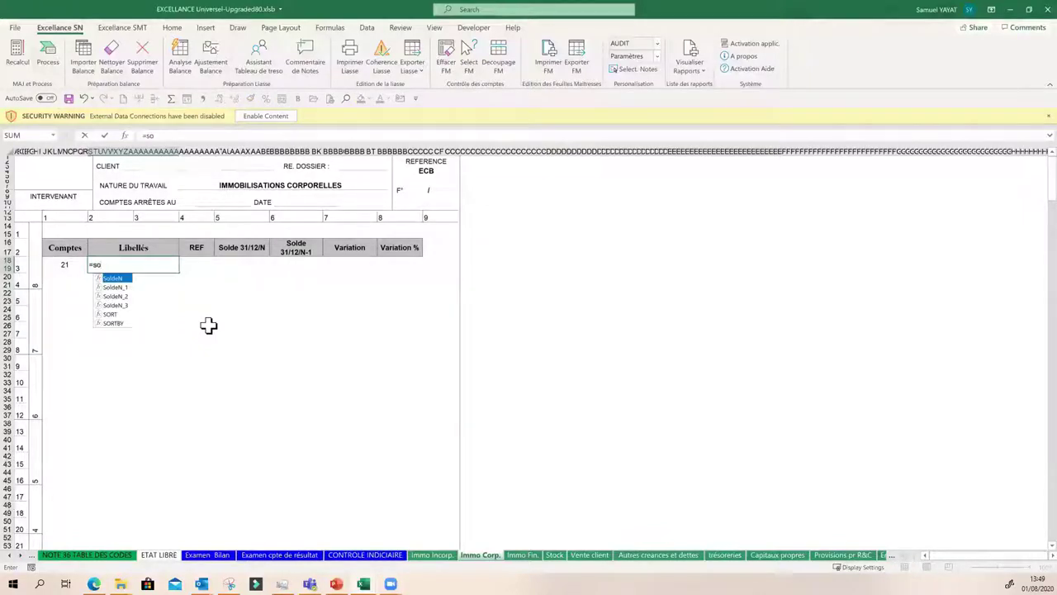
double_click(118, 281)
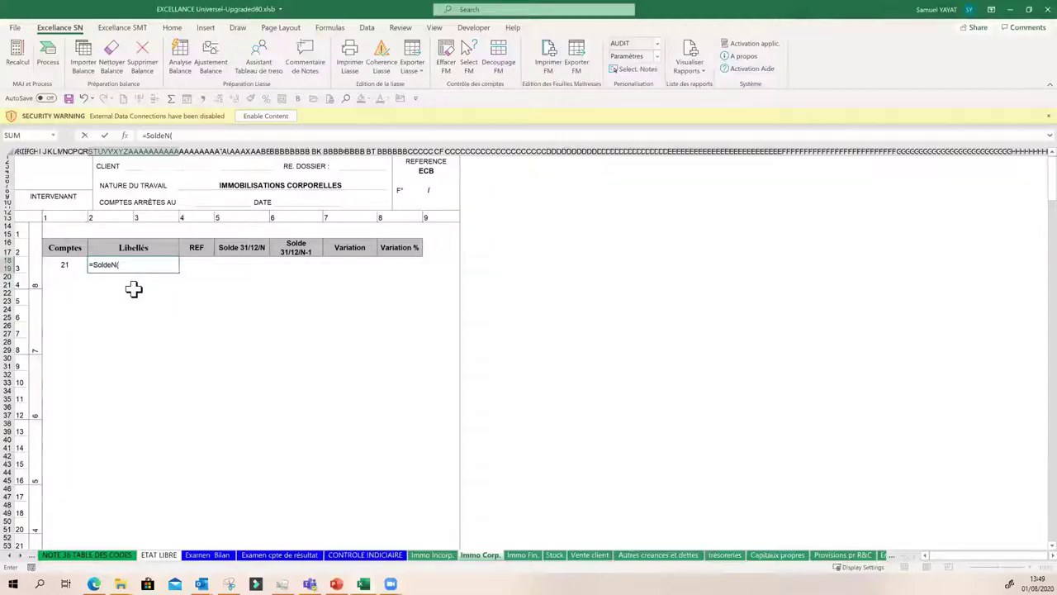
left_click(124, 137)
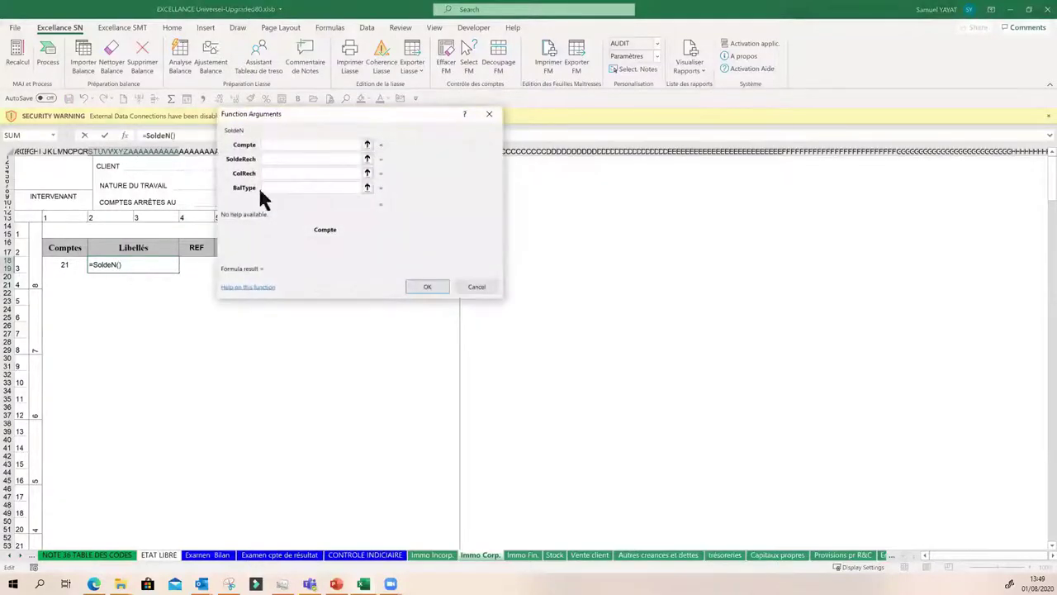
left_click_drag(296, 116, 321, 187)
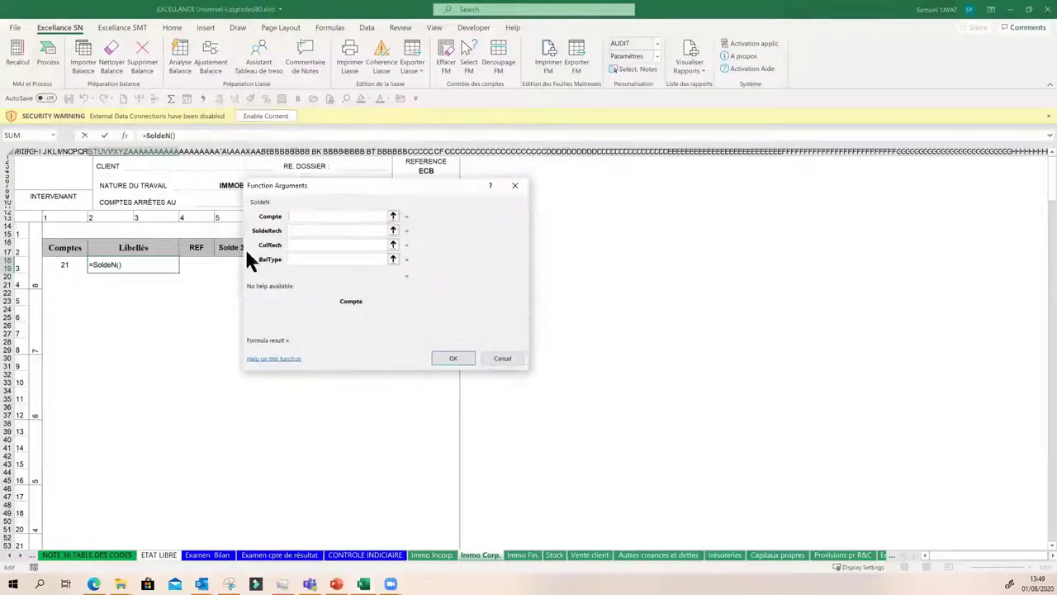
left_click(66, 265)
left_click(315, 230)
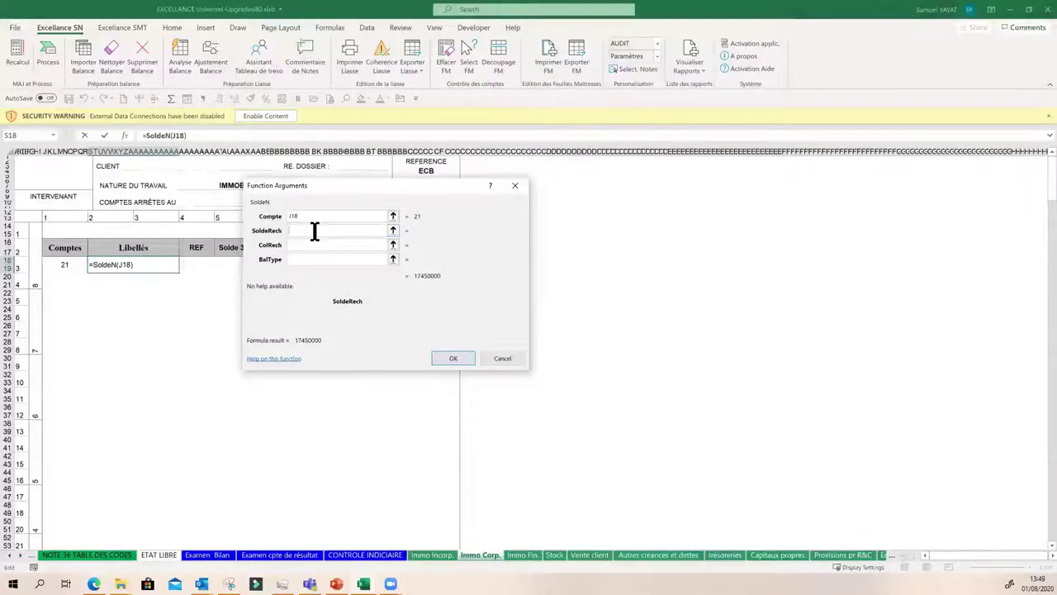
left_click(502, 358)
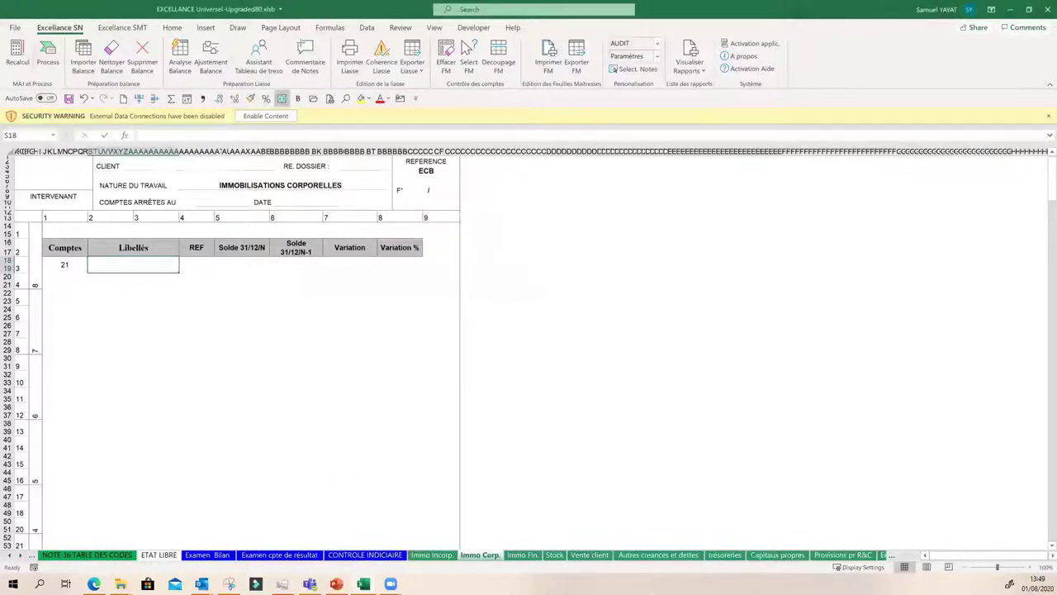
- Open the Présentation sheet and read the syntax of the Solde functions, including the SoldeRech, ColRech and BalType parameters
scroll(463, 554, "up", 10)
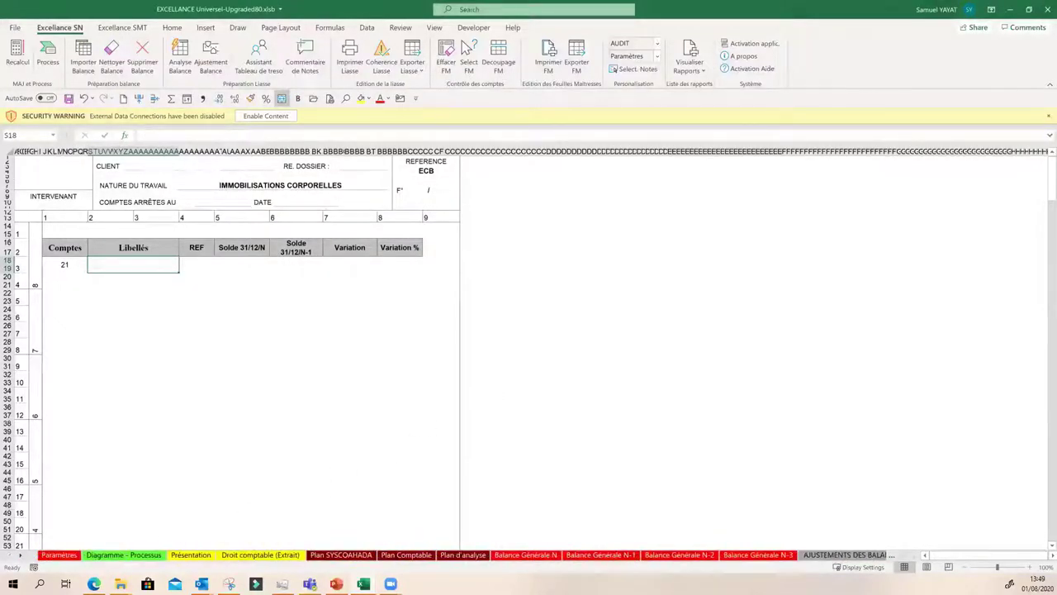
left_click(211, 556)
scroll(450, 413, "down", 15)
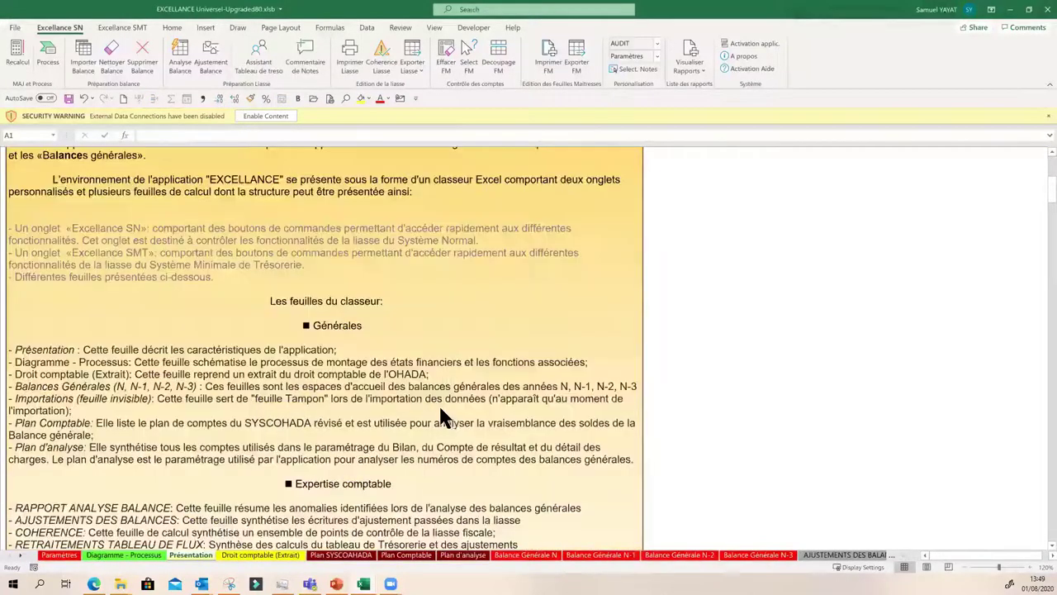
scroll(443, 417, "down", 15)
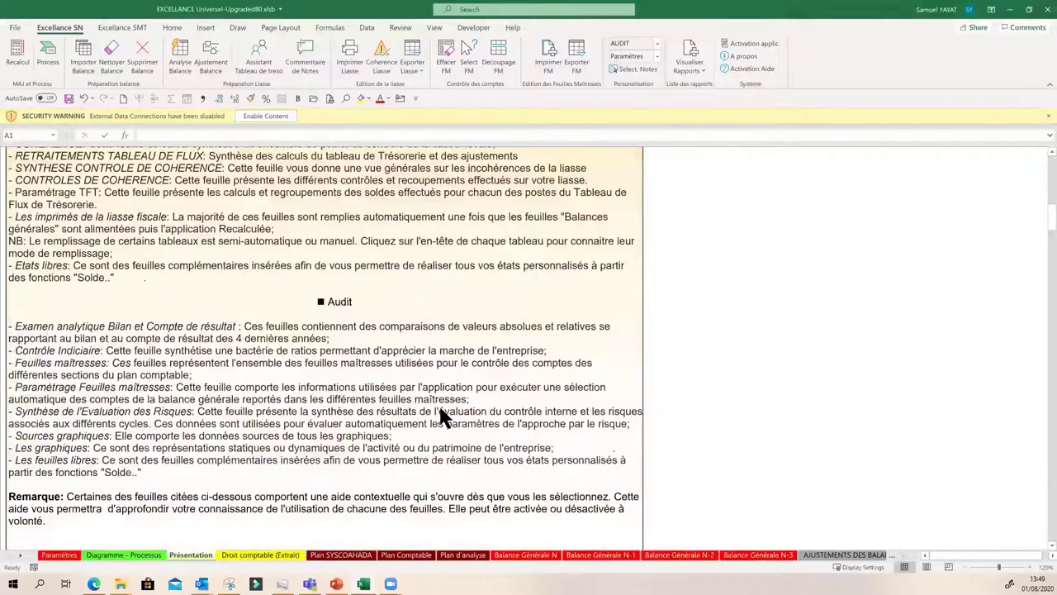
scroll(444, 417, "down", 4)
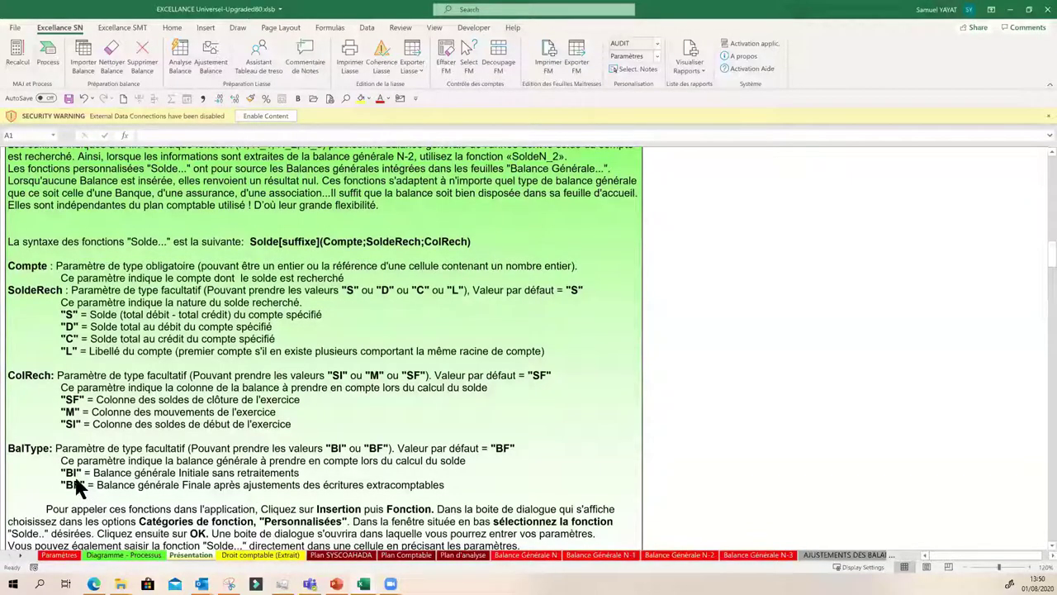
- Return to the Immo Corp. lead sheet
left_click(30, 554)
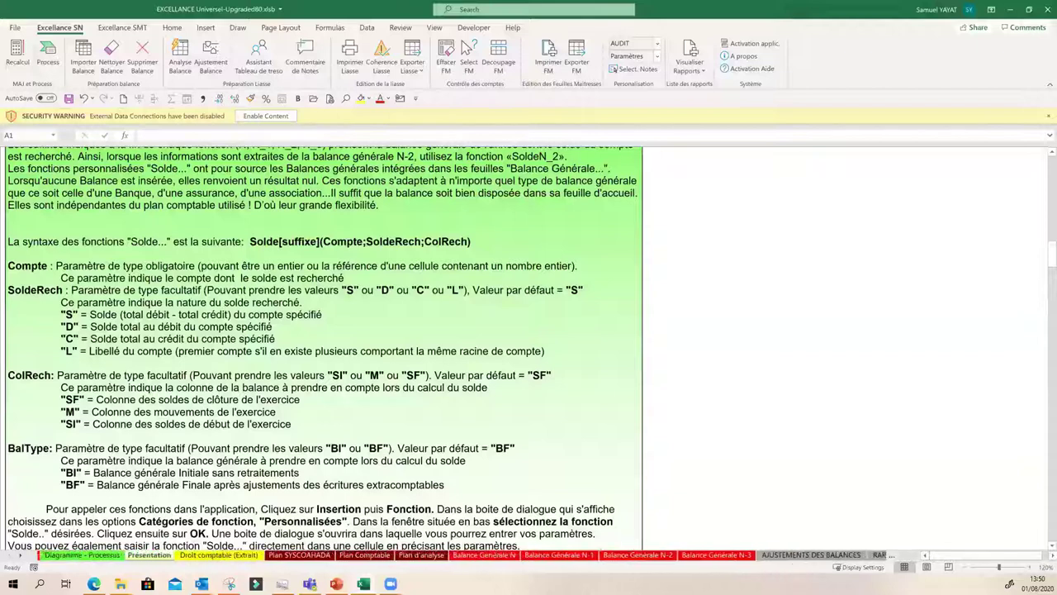
left_click(657, 53)
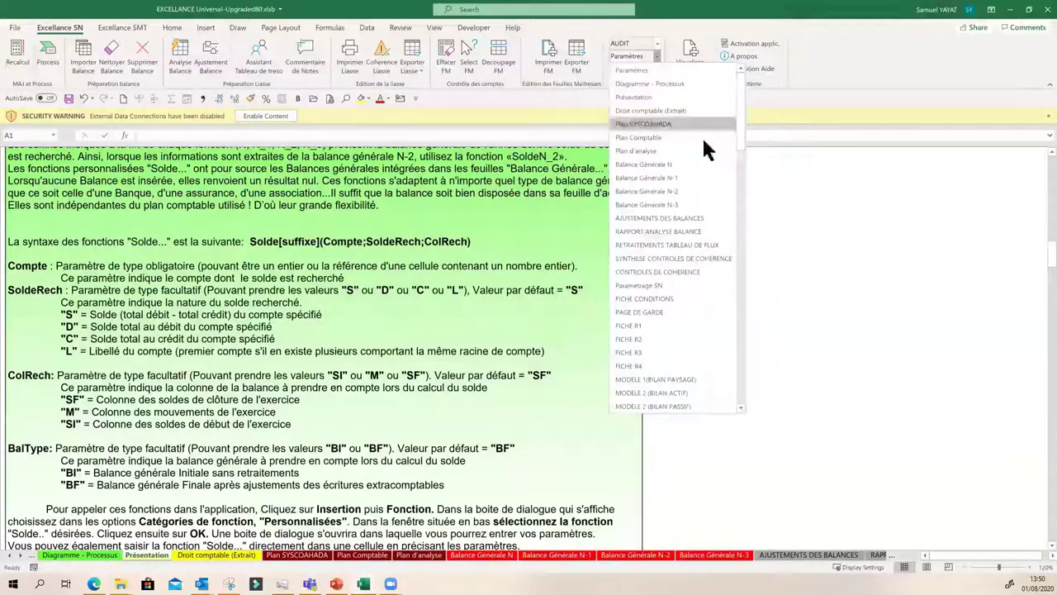
scroll(670, 271, "down", 10)
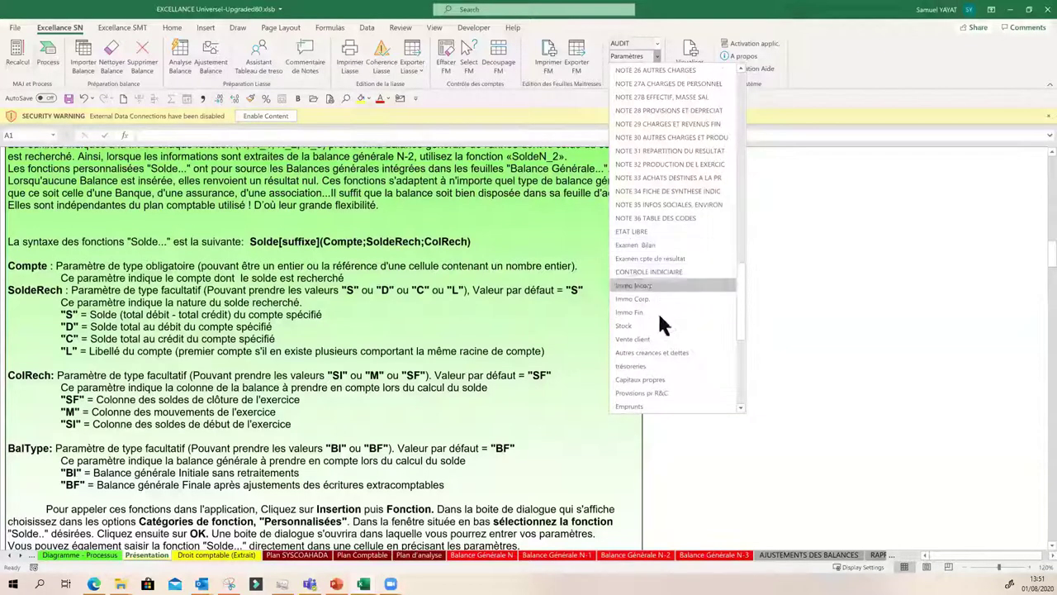
left_click(635, 297)
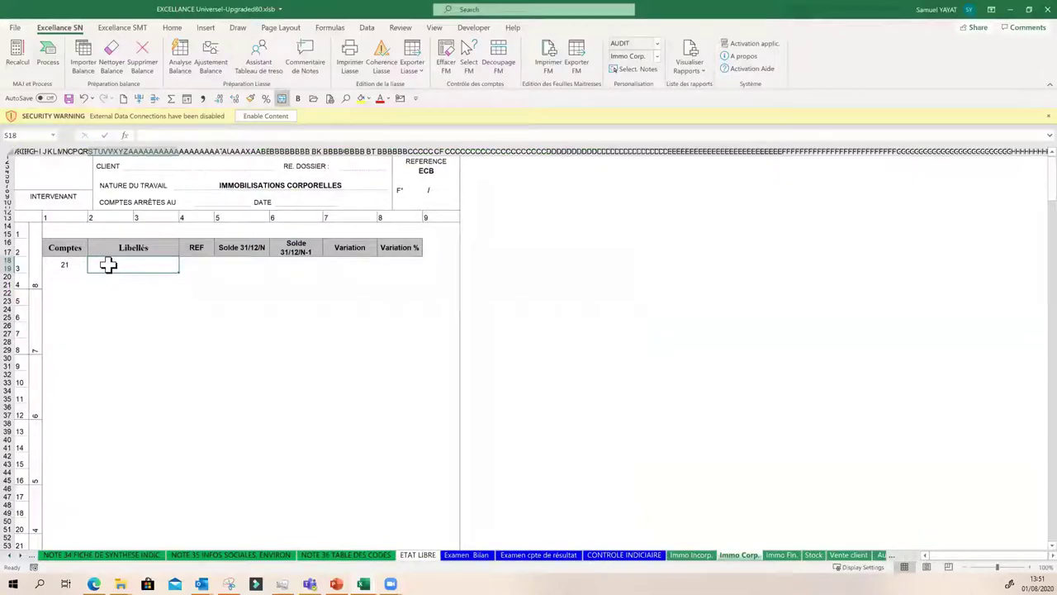
- Fill the first Libellés row with a SoldeN formula using the account cell J18 as Compte and "L" as SoldeRech
type("=so")
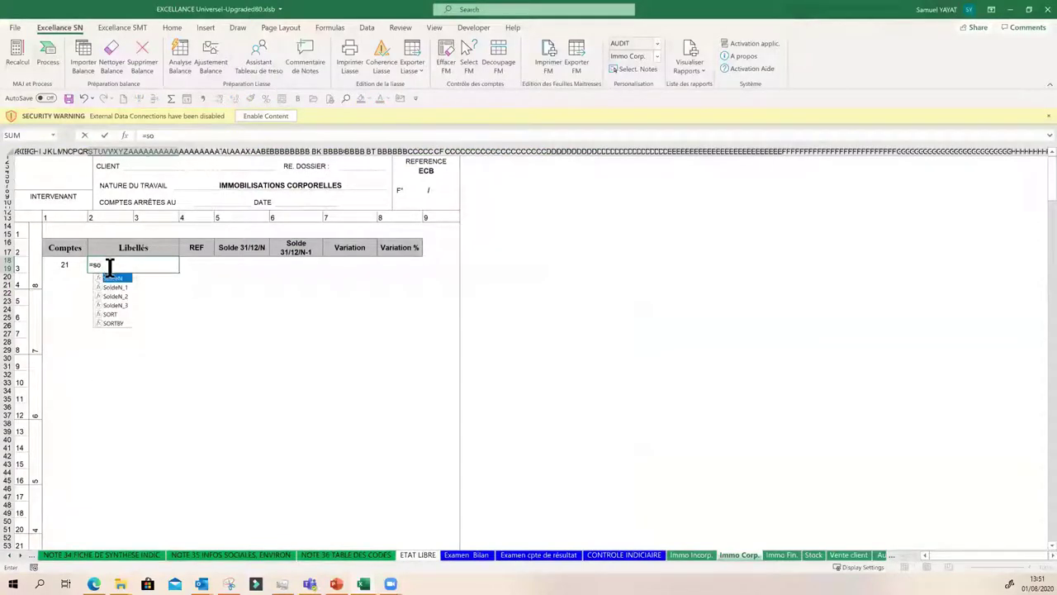
double_click(107, 279)
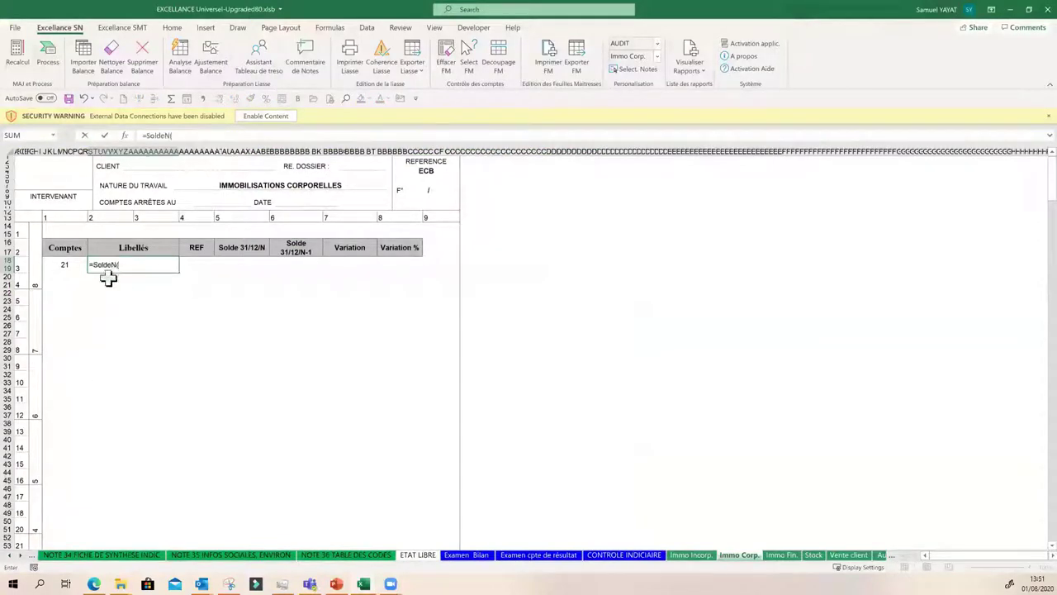
left_click(125, 135)
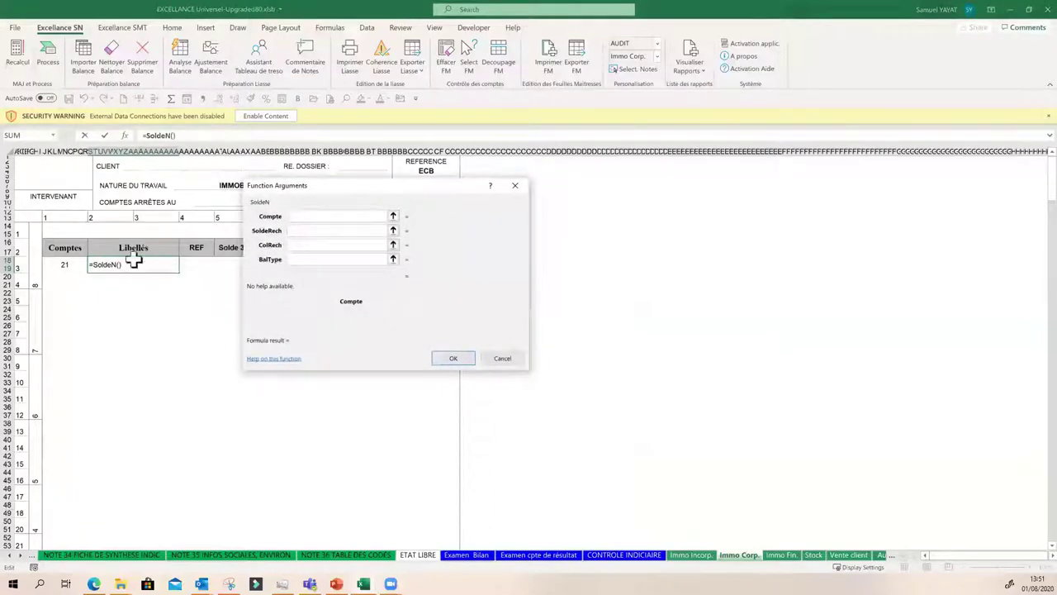
left_click(63, 266)
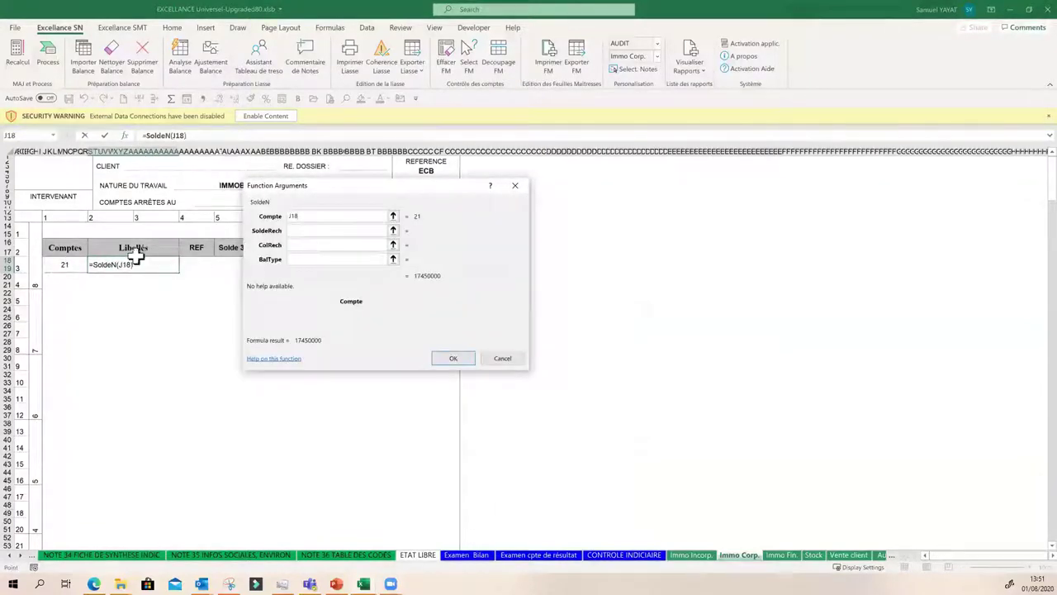
left_click(301, 230)
type("L")
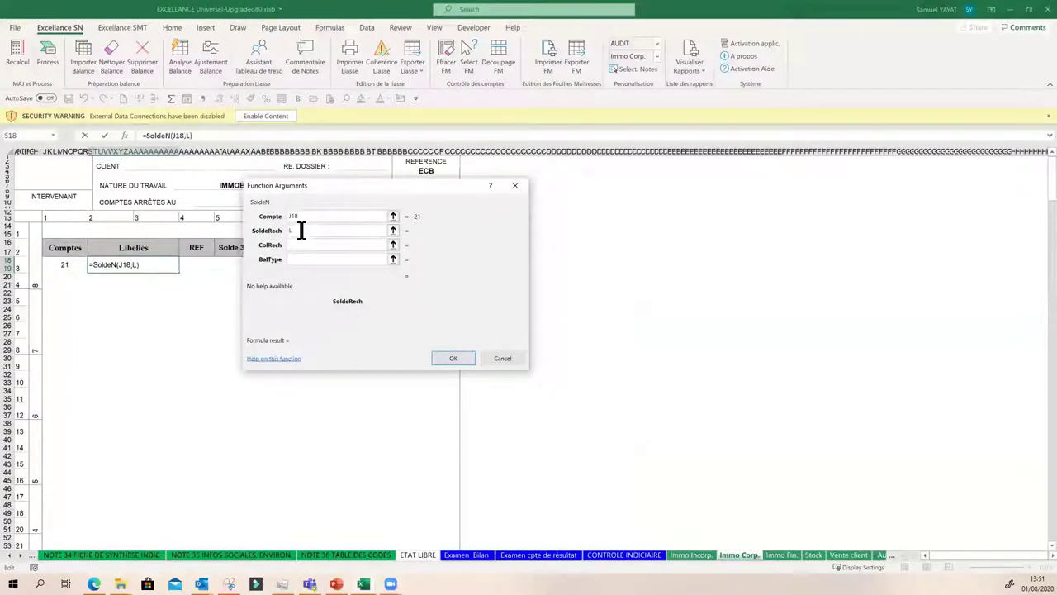
key("BackSpace")
type("\"L\"")
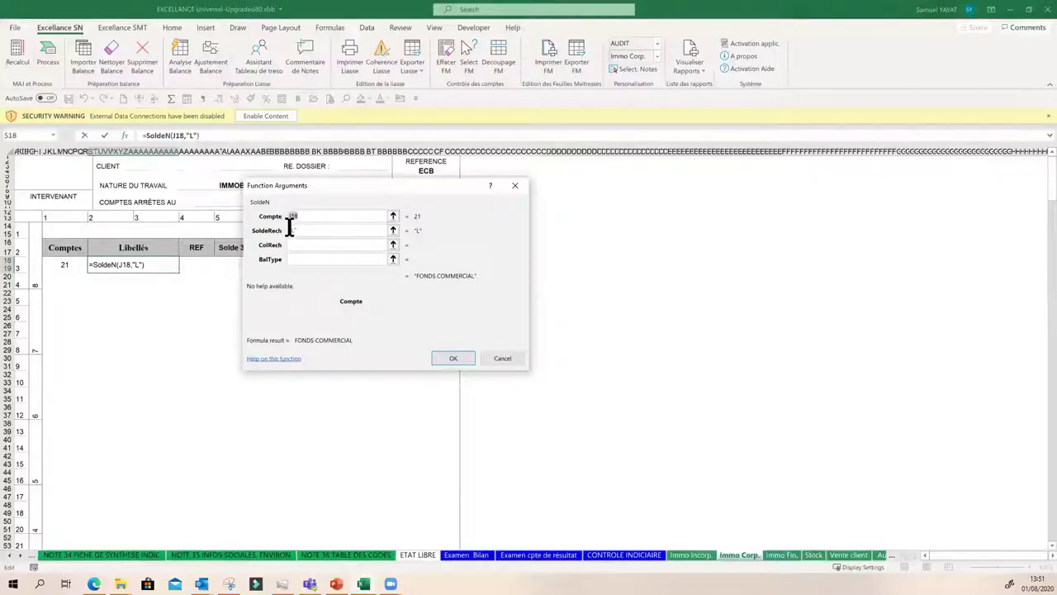
type("21")
left_click_drag(295, 215, 283, 215)
key("BackSpace")
left_click(69, 262)
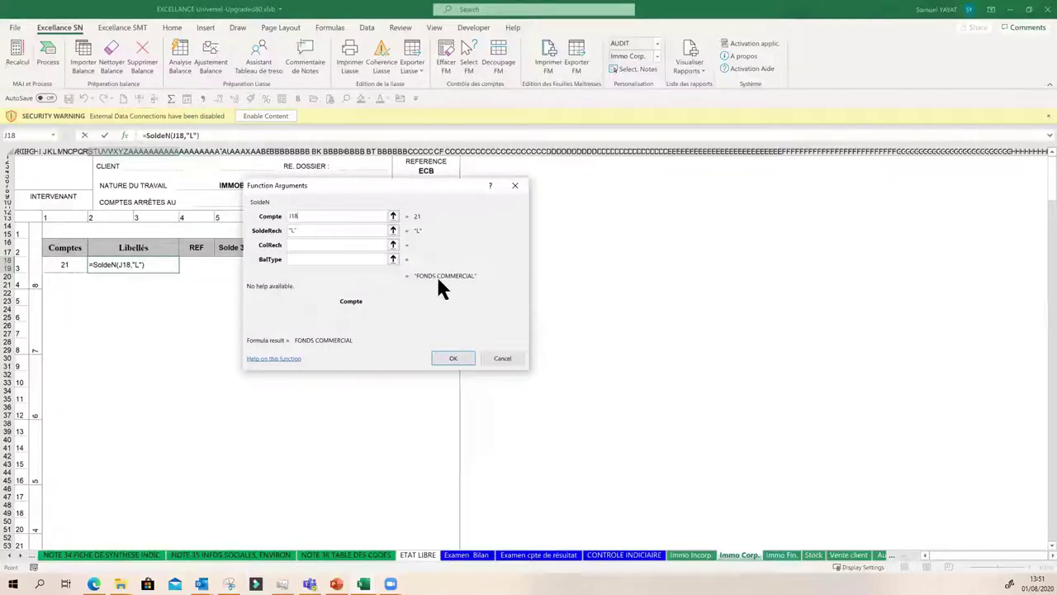
left_click(454, 359)
- Fill the first Solde 31/12/N row with a SoldeN formula using the account cell J18 as Compte
left_click(229, 264)
left_click(279, 266)
left_click(251, 264)
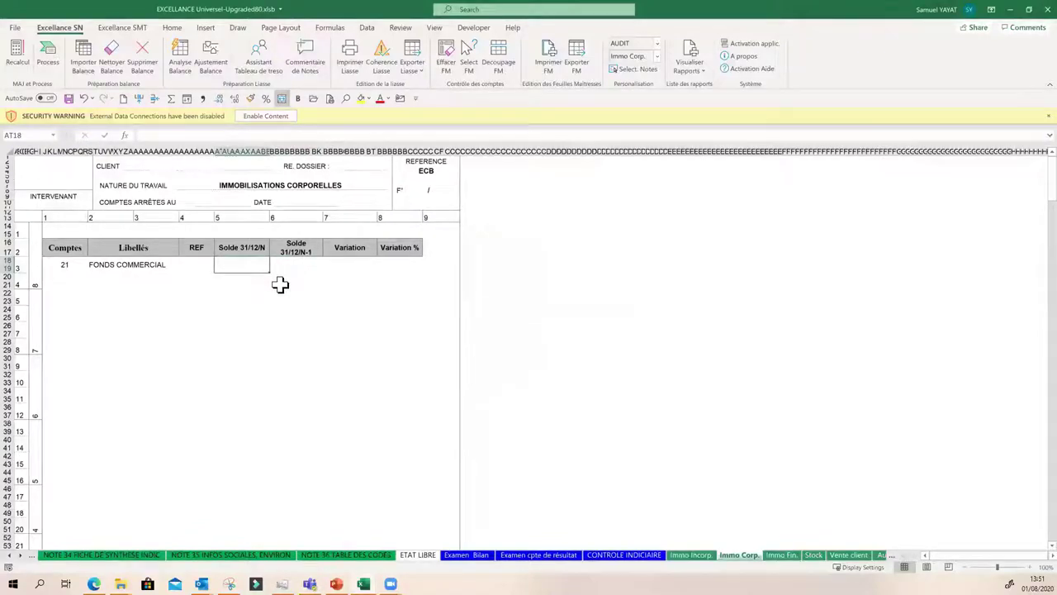
type("=sol")
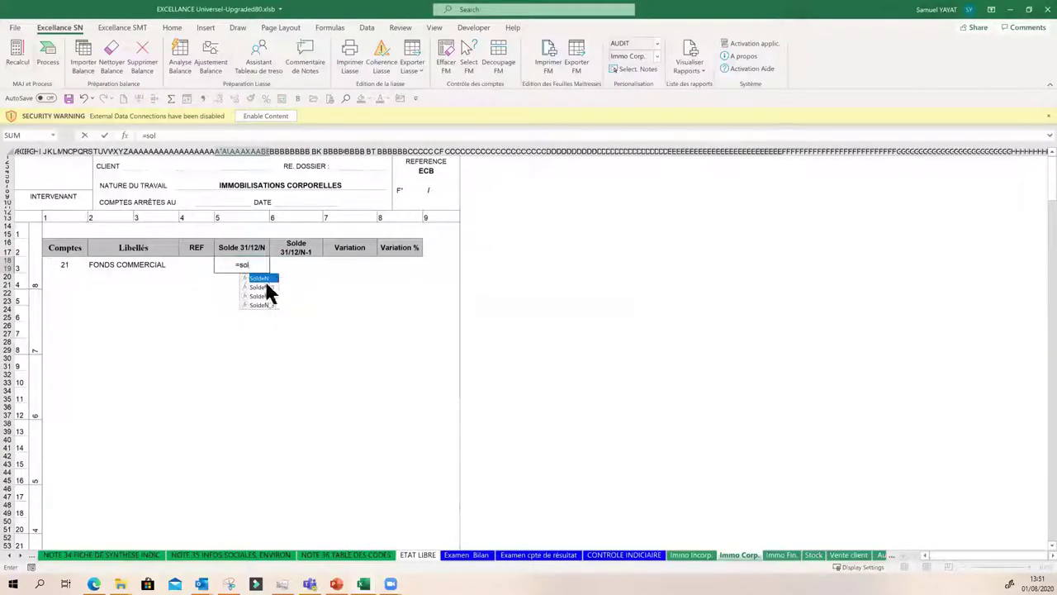
double_click(260, 279)
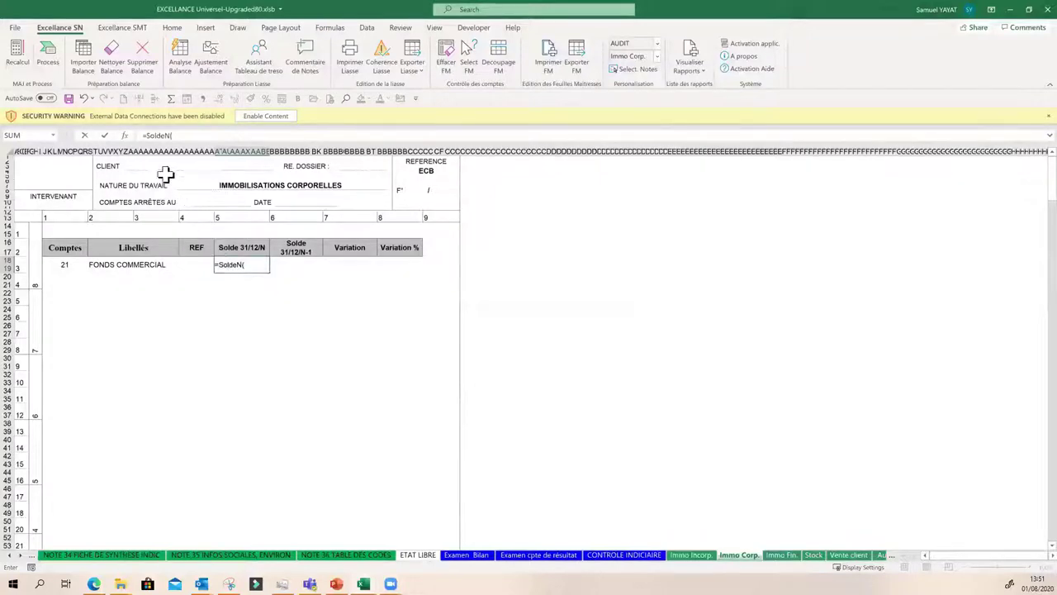
left_click(124, 135)
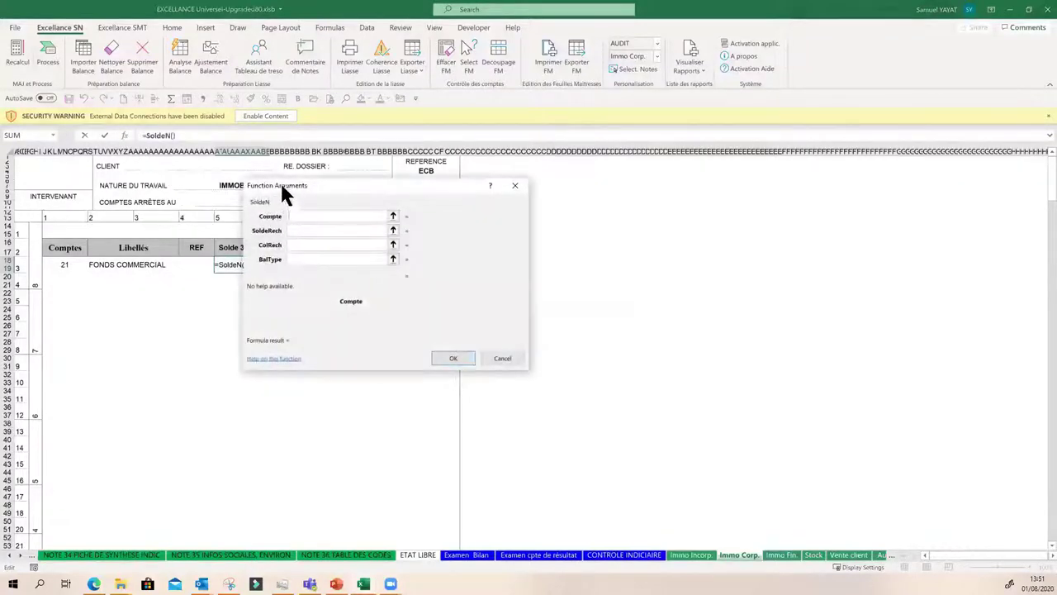
left_click(71, 264)
left_click(410, 292)
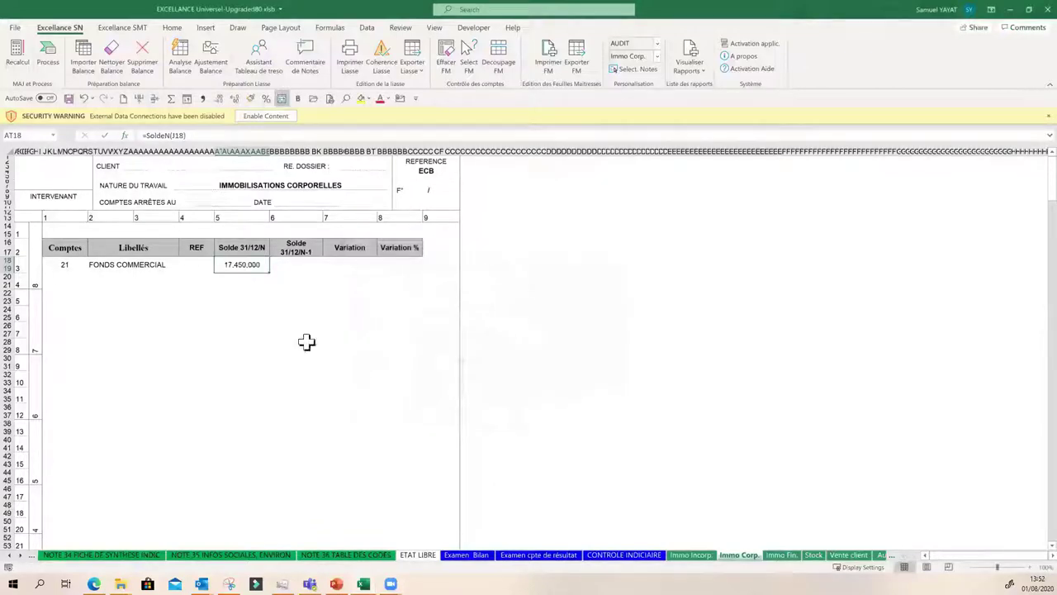
- Fill the first Solde 31/12/N-1 row with a SoldeN_1 formula using the account cell J18 as Compte
left_click(284, 271)
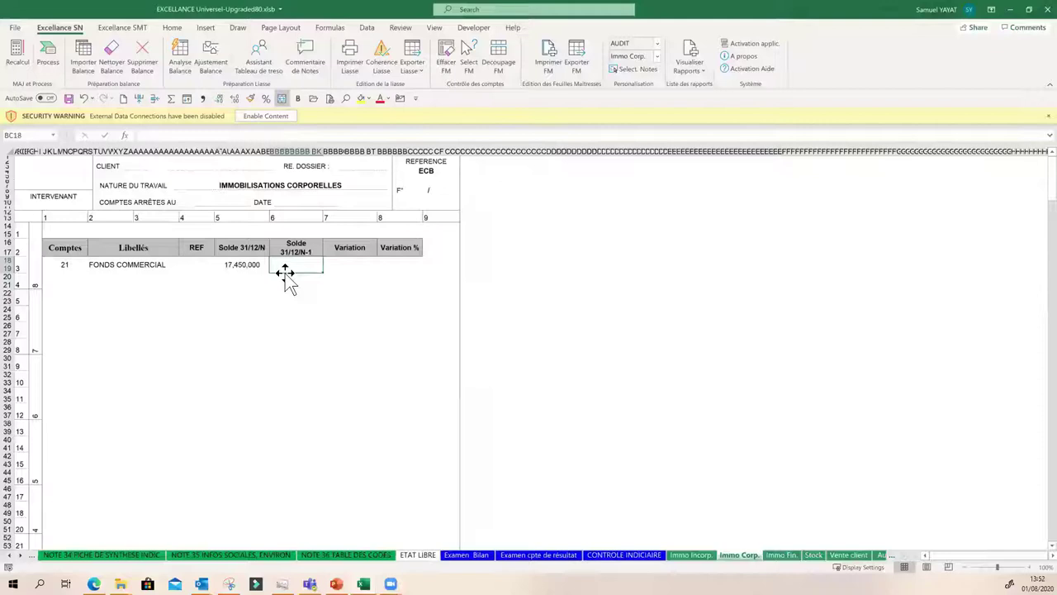
type("=sol")
double_click(308, 288)
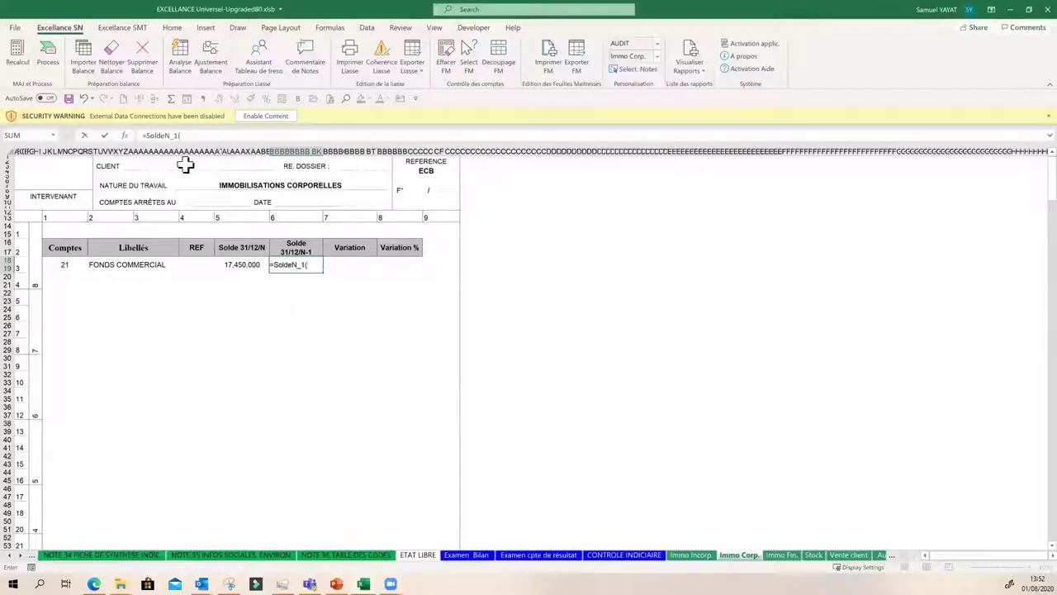
left_click(124, 136)
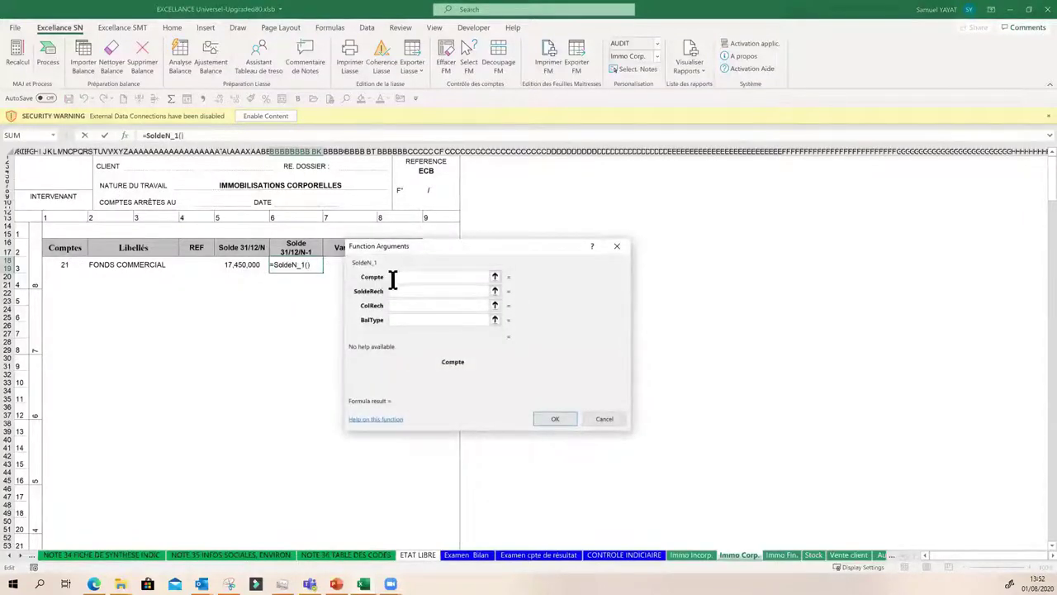
left_click(62, 262)
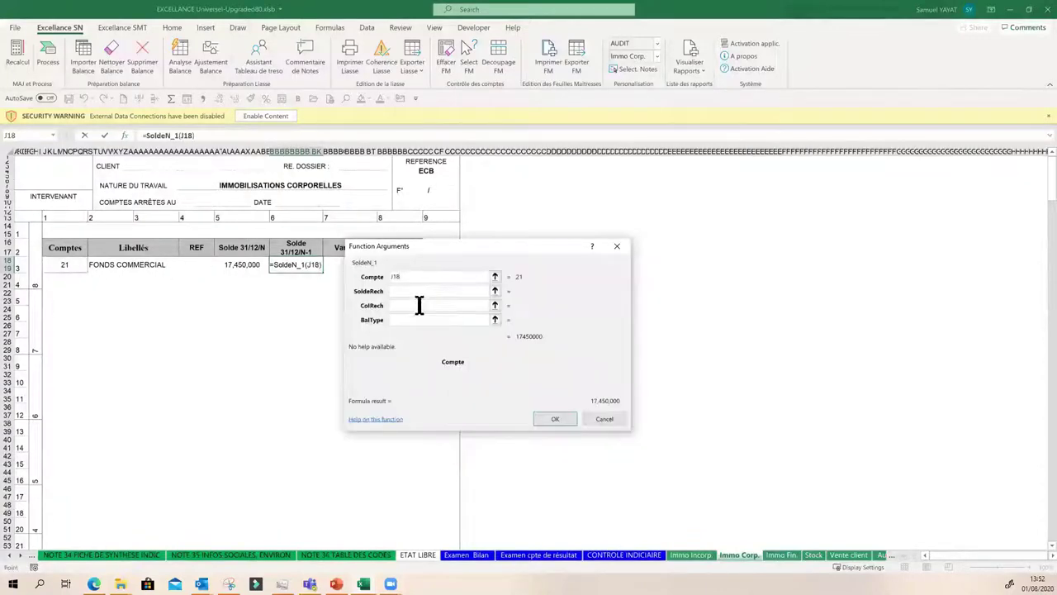
left_click(551, 417)
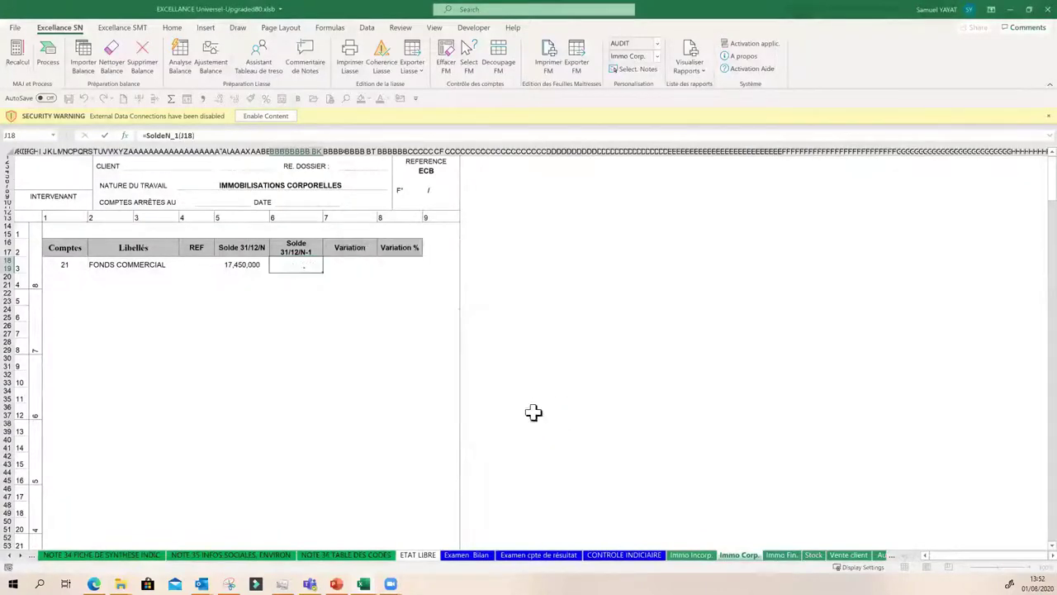
left_click(232, 264)
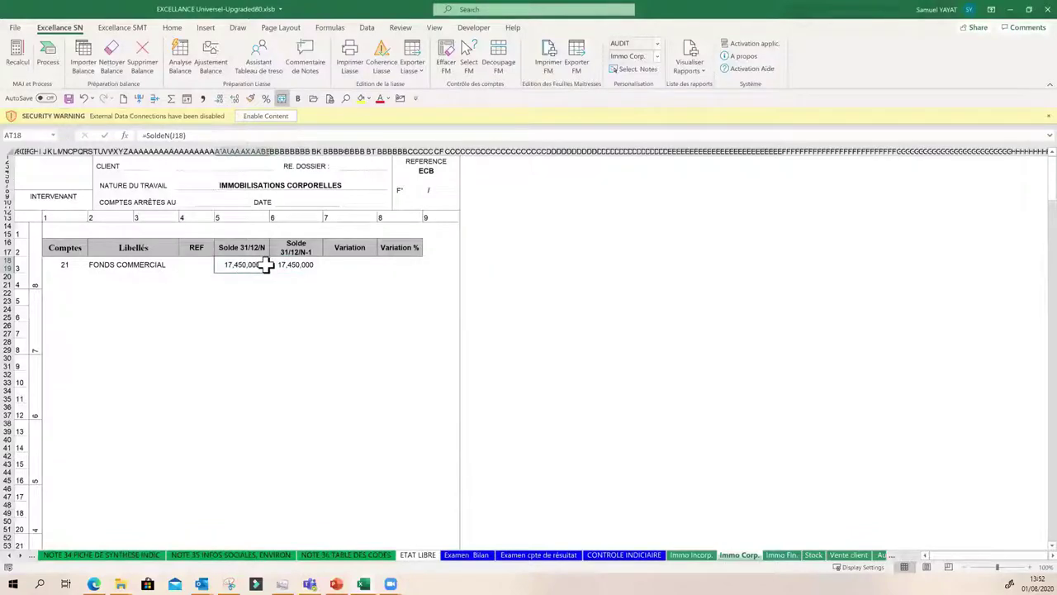
left_click(74, 268)
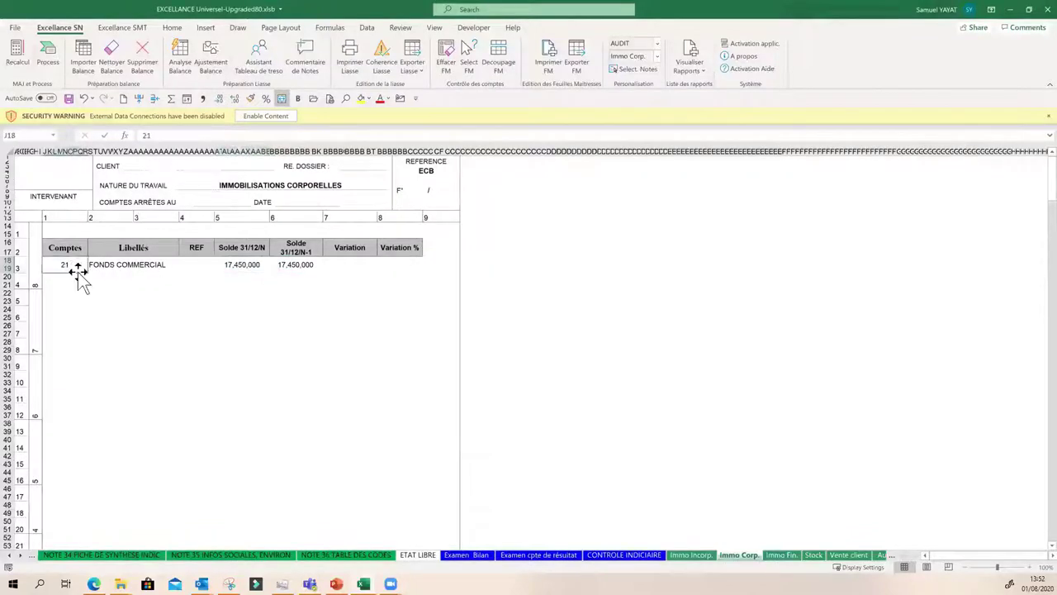
- Enter the account numbers 22, 23 and 24 in the Comptes rows below account 21
left_click(76, 278)
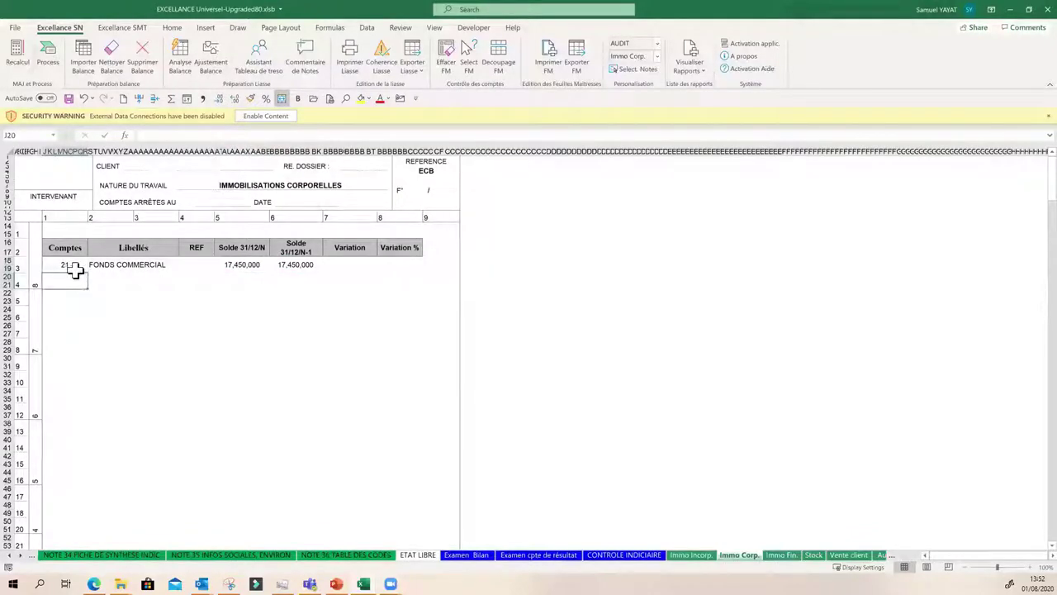
type("22")
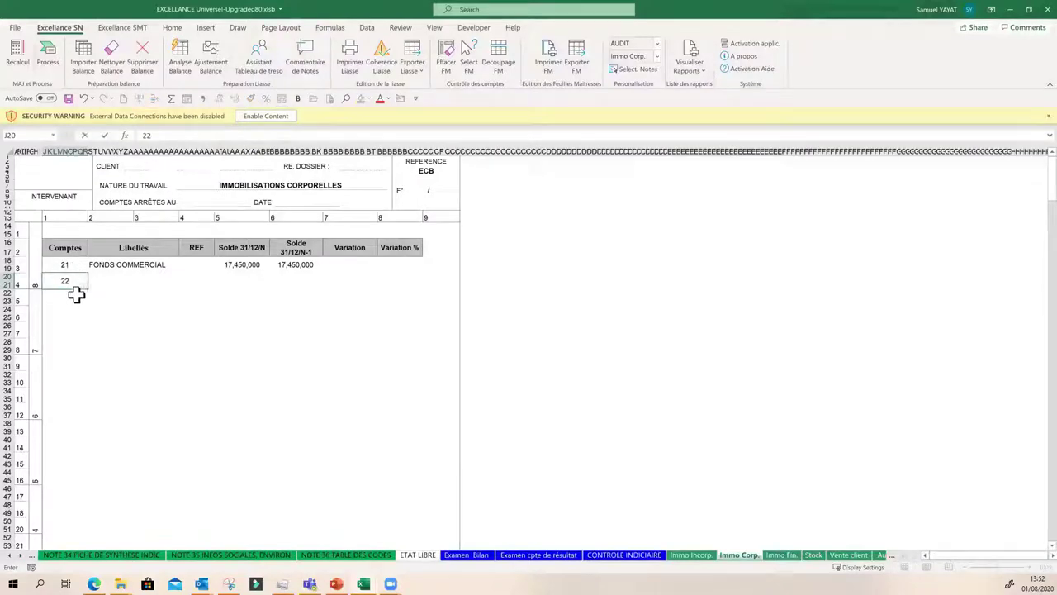
left_click(77, 299)
type("23")
left_click(70, 314)
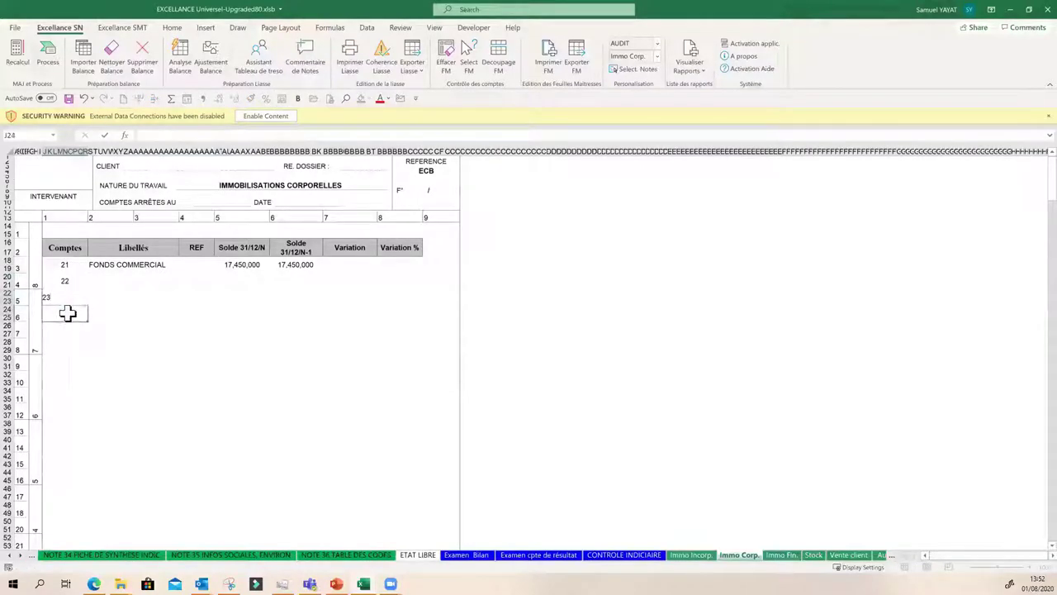
type("2")
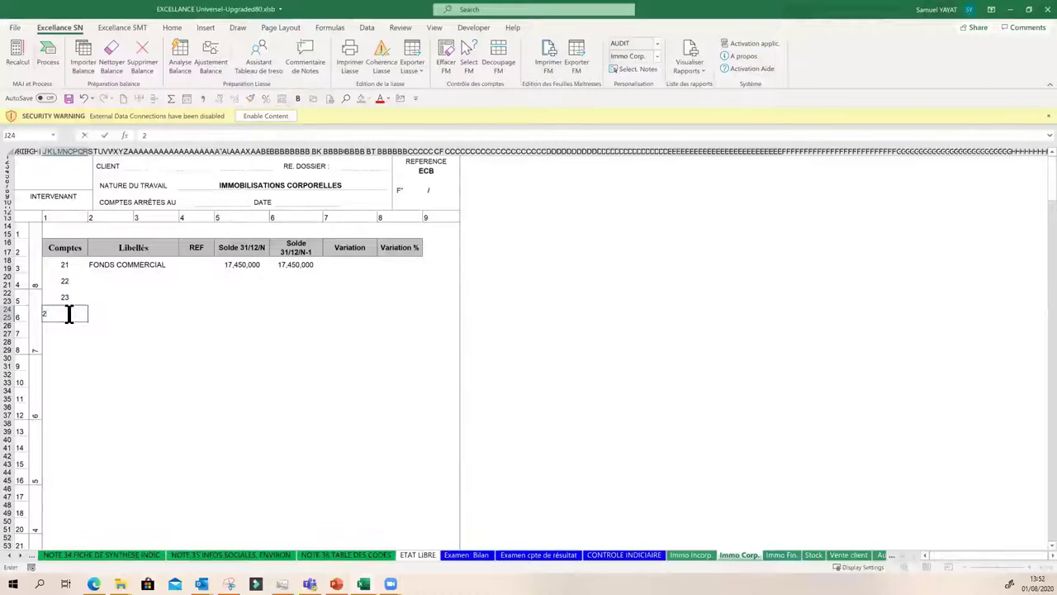
type("4")
left_click(75, 328)
- Fill the first Variation row with the formula =AT18-BC18, subtracting Solde 31/12/N-1 from Solde 31/12/N
left_click(110, 265)
left_click_drag(209, 258, 303, 264)
left_click(336, 267)
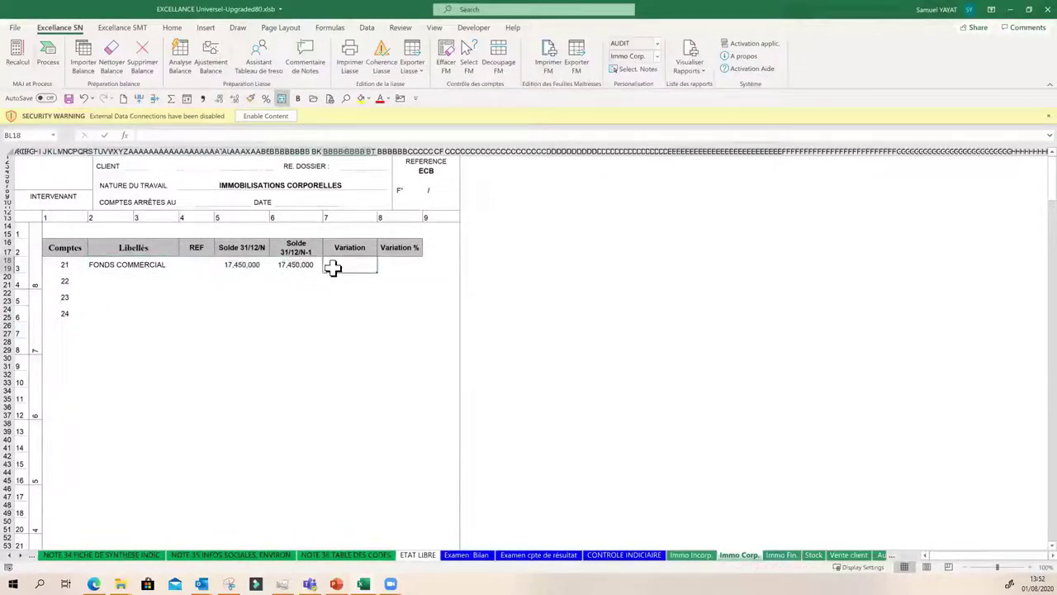
type("=")
left_click(239, 266)
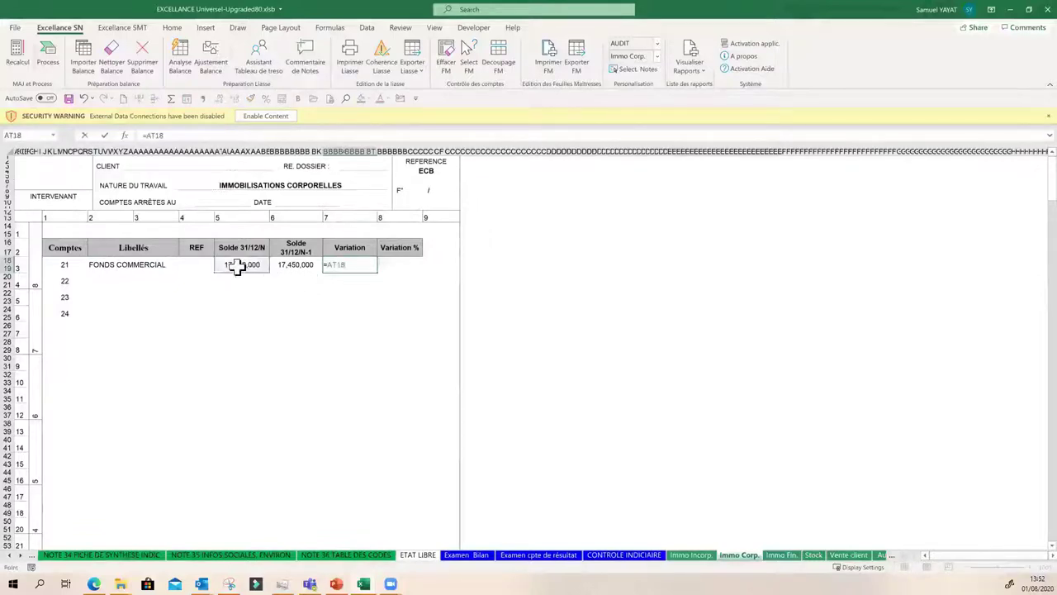
type("-")
left_click(289, 266)
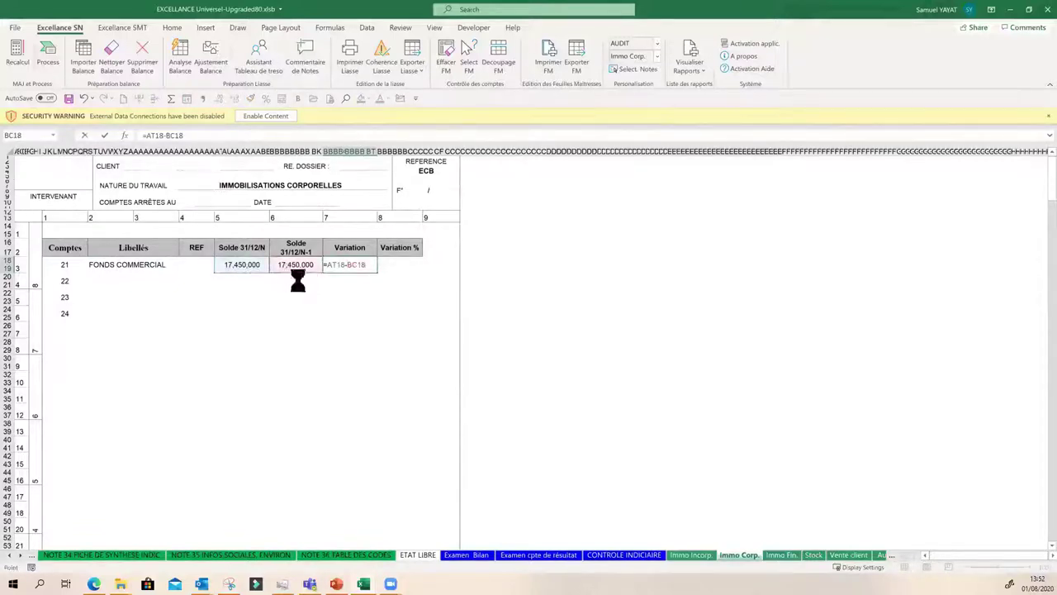
key("Return")
- Try to copy the first row's formulas from Libellés through Variation down to account 24 in one go
left_click(116, 265)
left_click(373, 262, "shift")
left_click_drag(377, 273, 380, 320)
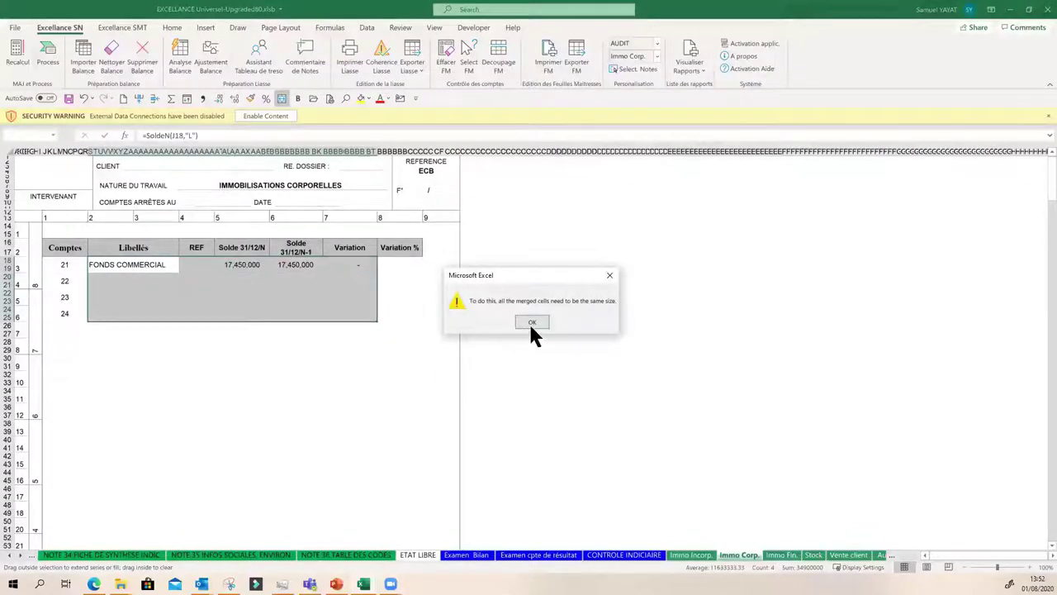
left_click(532, 323)
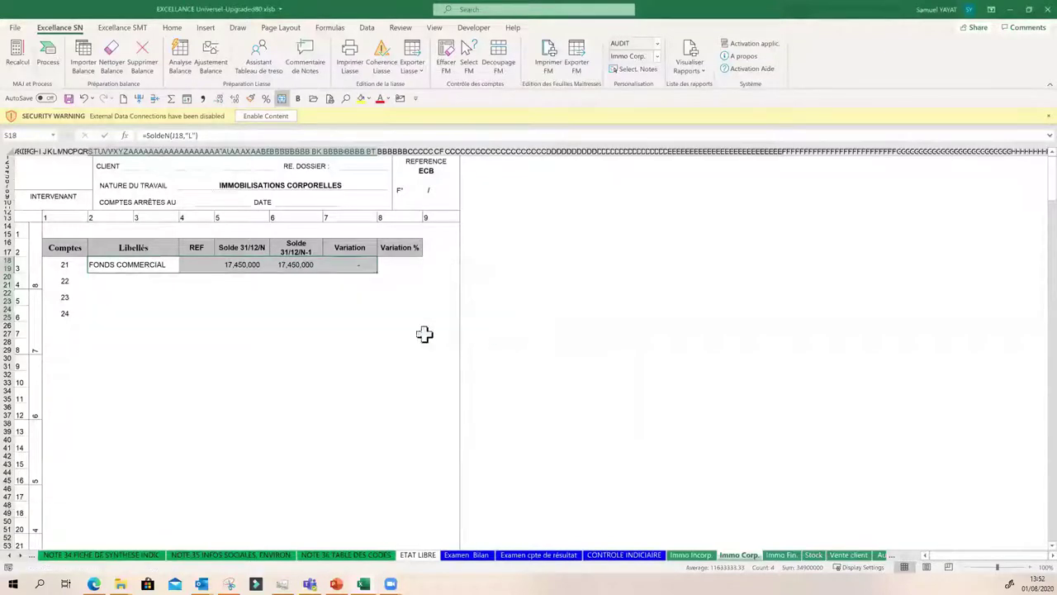
- Copy the Libellés, Solde 31/12/N, Solde 31/12/N-1 and Variation formulas one column at a time from account 21 down to account 24
left_click(160, 266)
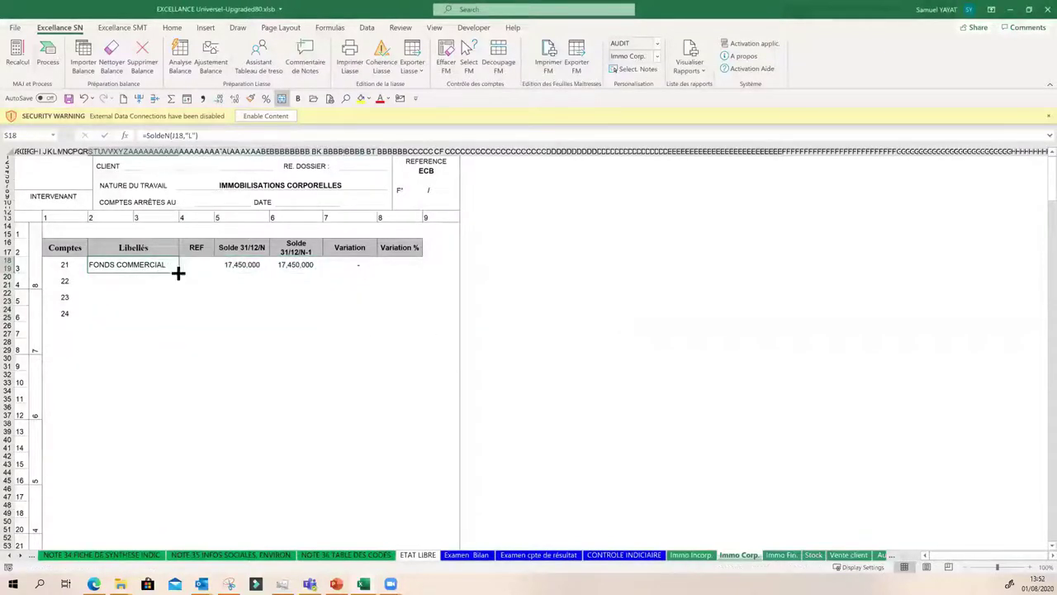
left_click_drag(179, 295, 184, 319)
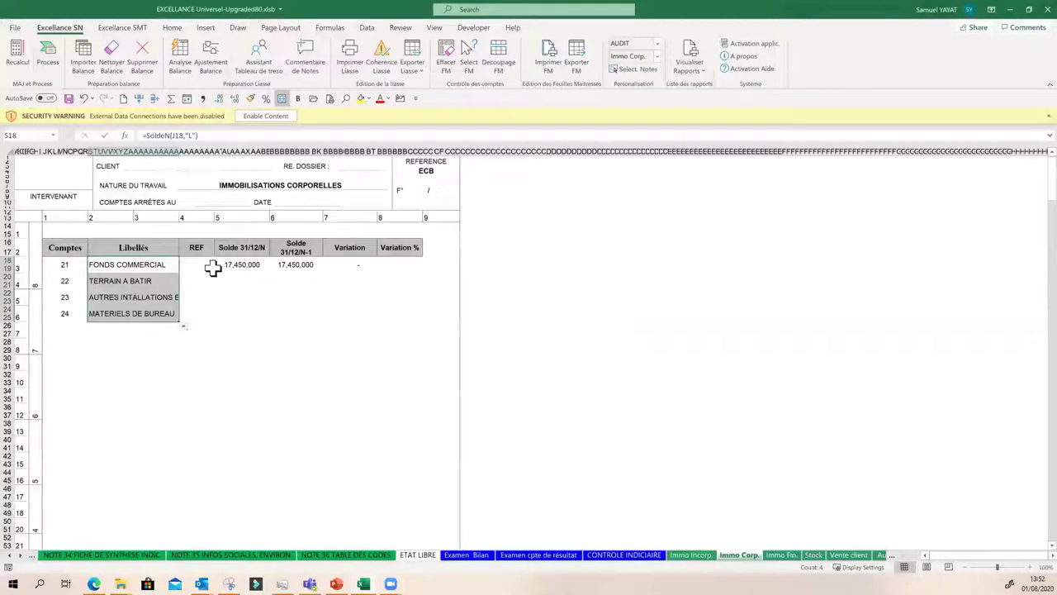
left_click(260, 262)
left_click_drag(271, 273, 273, 322)
left_click(295, 265)
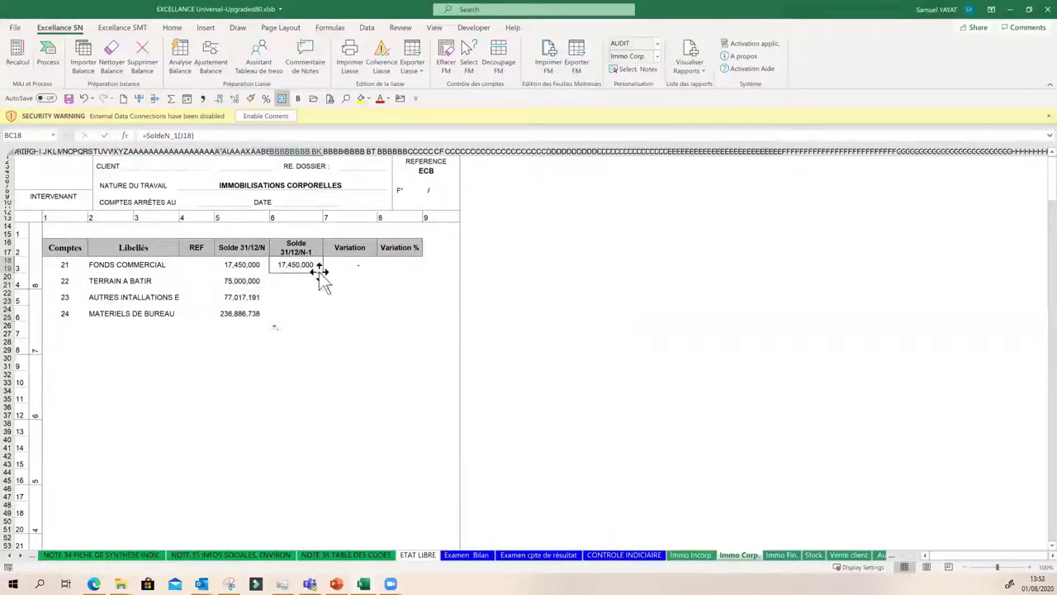
left_click_drag(323, 272, 323, 319)
left_click(373, 269)
left_click_drag(379, 271, 378, 322)
left_click(335, 343)
left_click(219, 357)
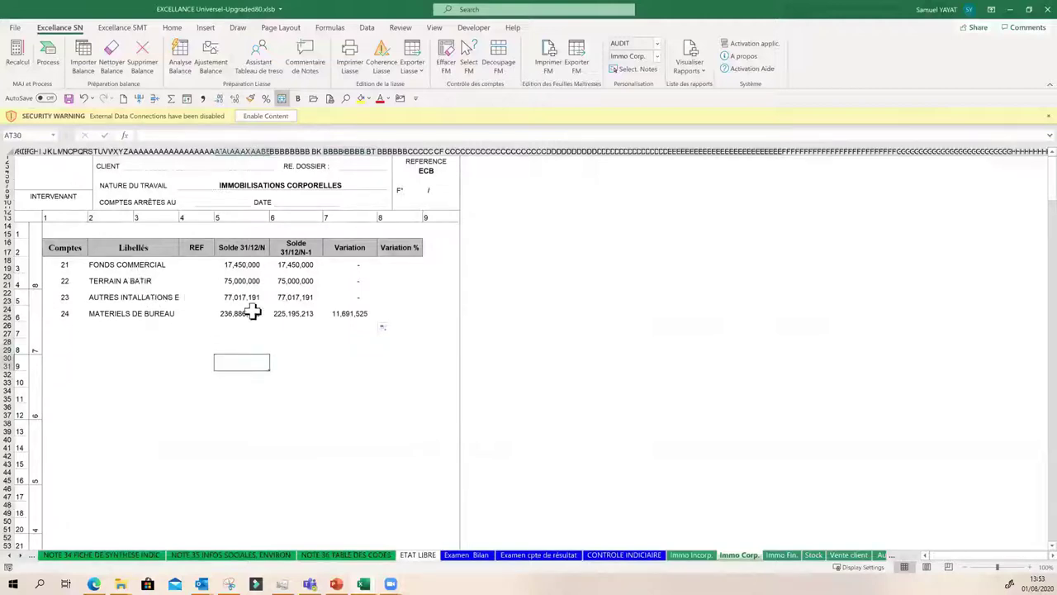
- Add account number 25 in the Comptes row below account 24
left_click(69, 326)
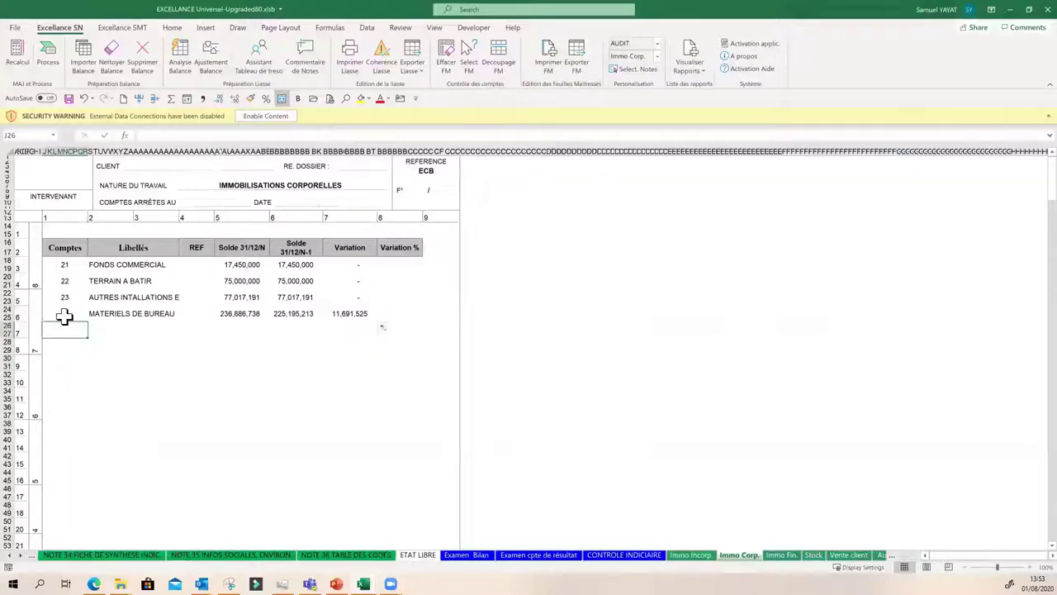
type("25")
key("Return")
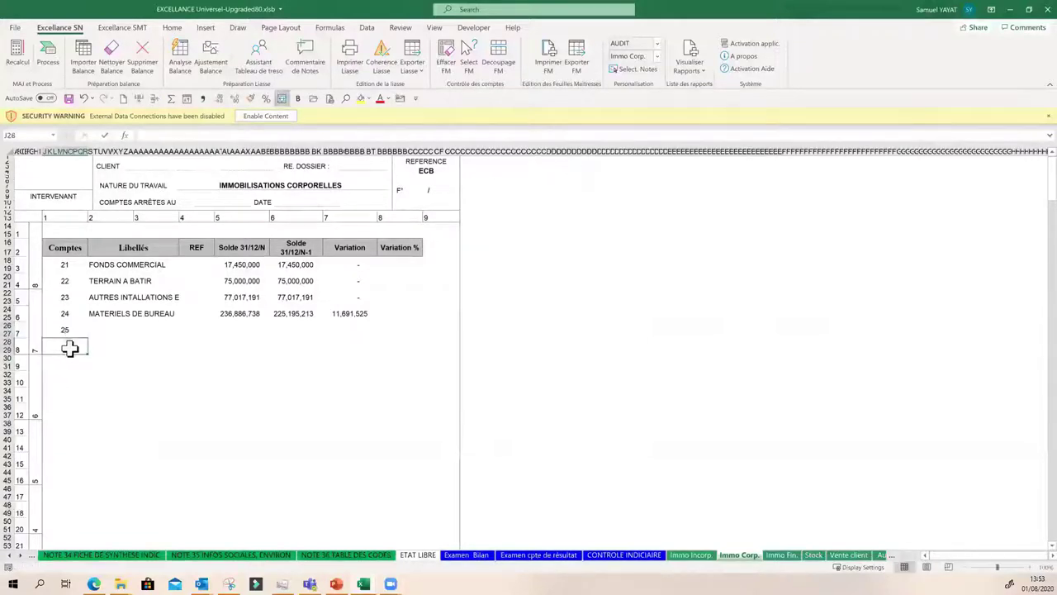
- Try to extend all formulas of the account 24 row at once to the rows below
left_click(148, 315)
left_click_drag(159, 318, 415, 354)
left_click(520, 323)
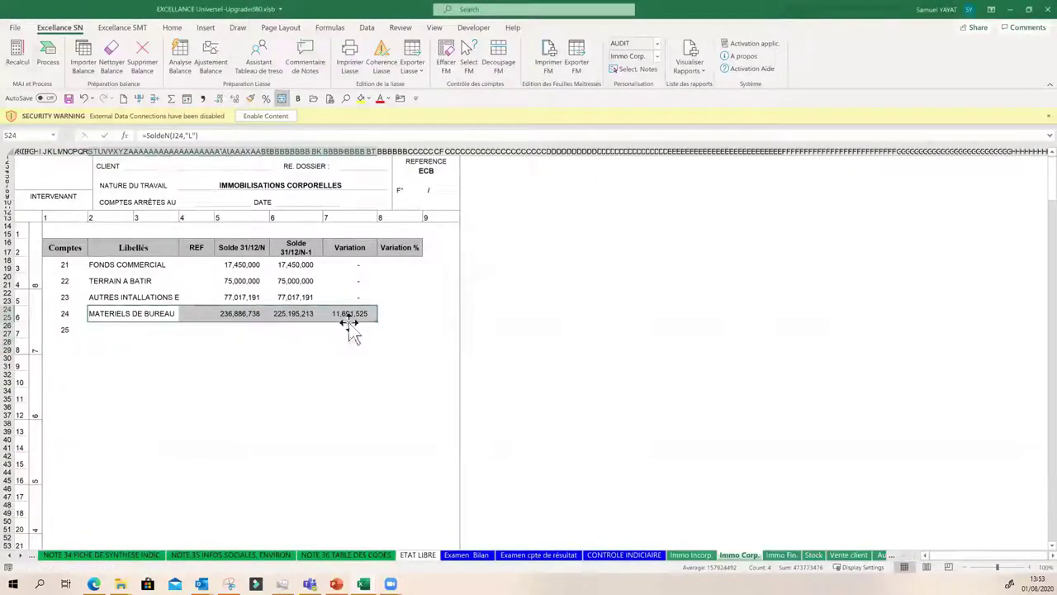
- Copy the label, balance and variation formulas from the account 24 row to the account 25 row, column by column
left_click(160, 315)
left_click(188, 321)
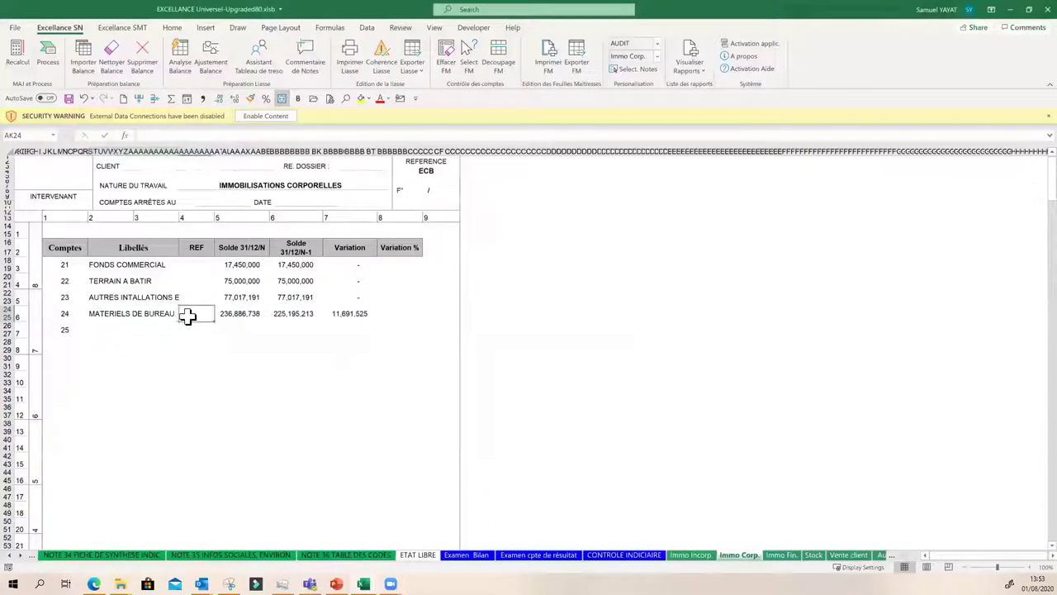
left_click(168, 319)
left_click_drag(179, 323, 148, 337)
left_click(123, 331)
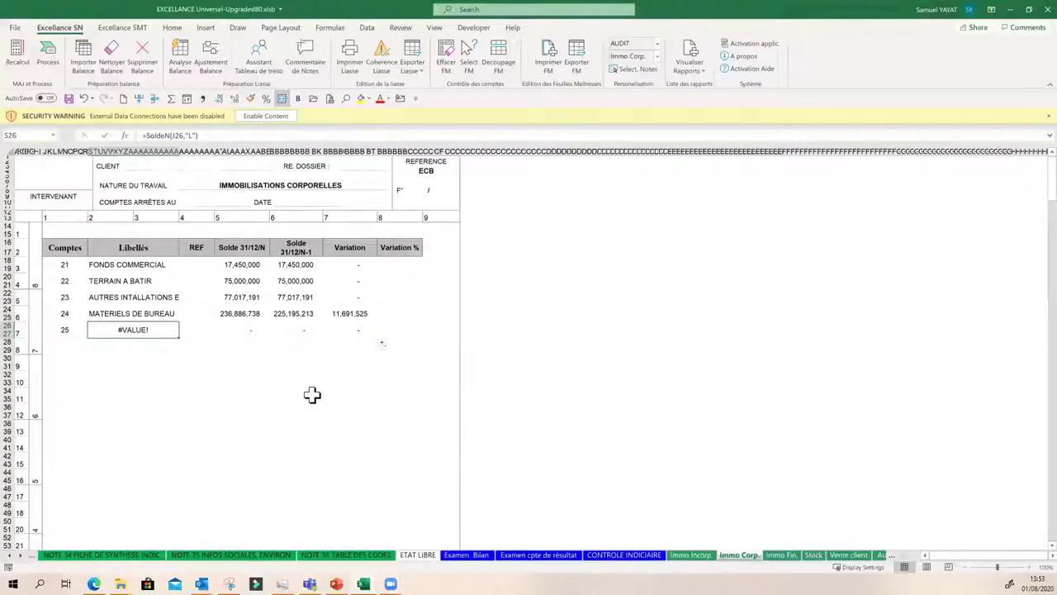
left_click(512, 365)
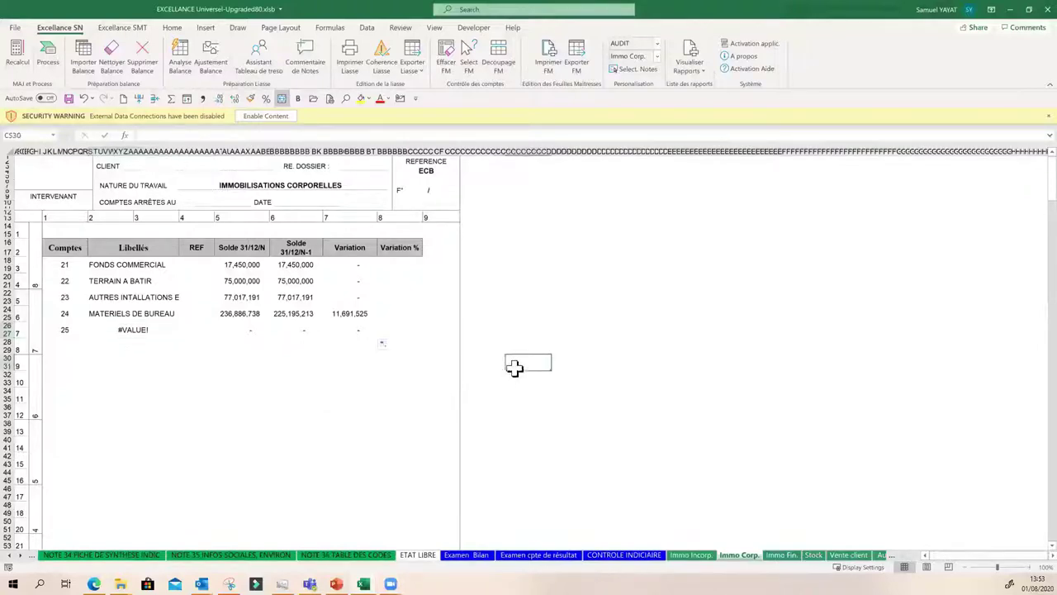
- Try 242 and 241 in place of account number 24 in the Comptes column
left_click(23, 554)
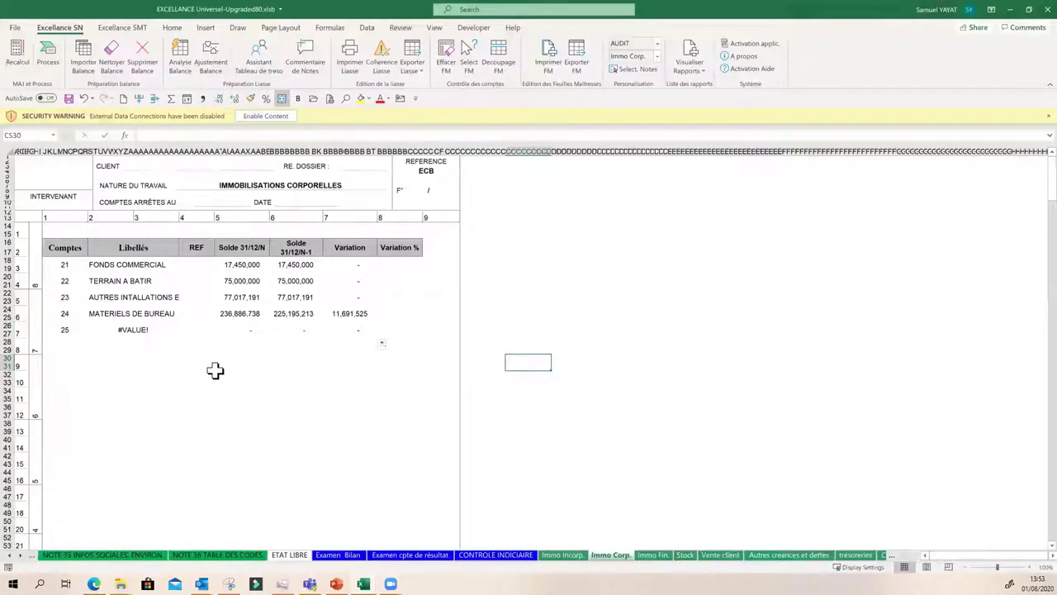
double_click(70, 314)
type("2")
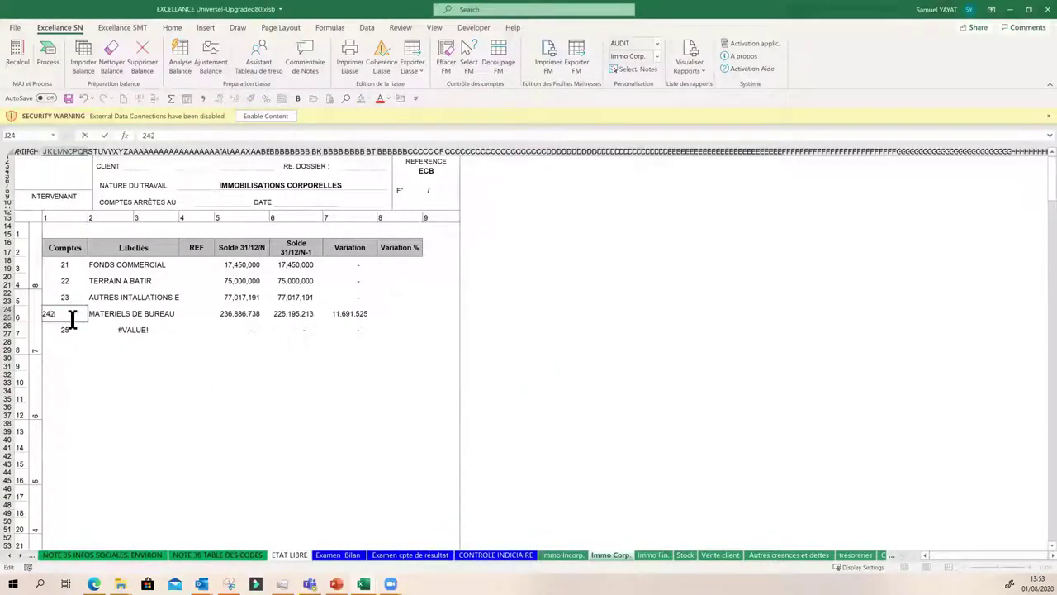
key("Return")
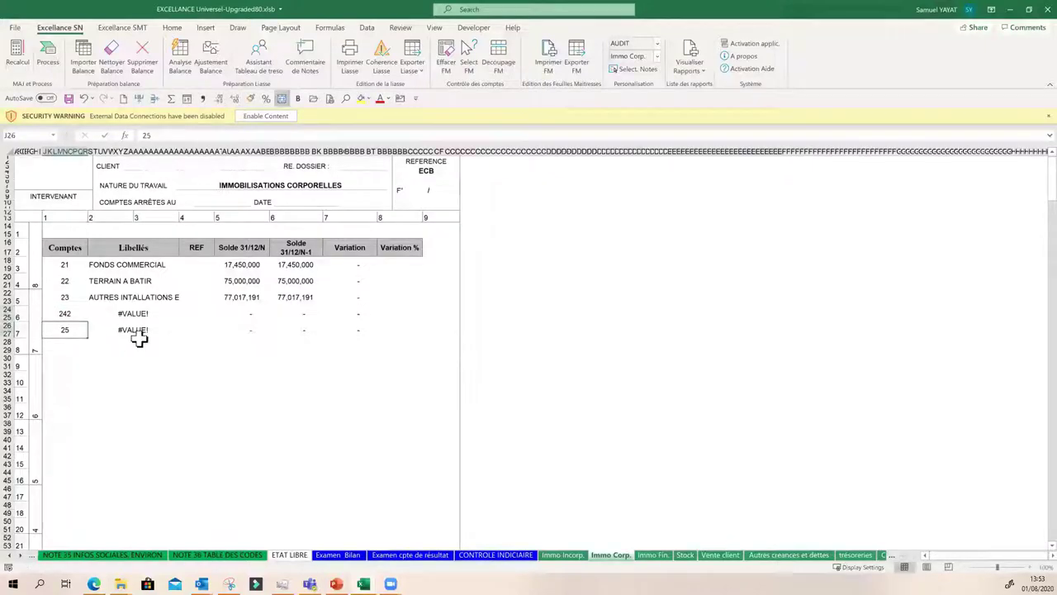
double_click(69, 313)
key("BackSpace")
type("1")
key("Return")
- Set the account number in cell J24 to 243 and check the Solde 31/12/N formulas of accounts 243 and 23
double_click(74, 314)
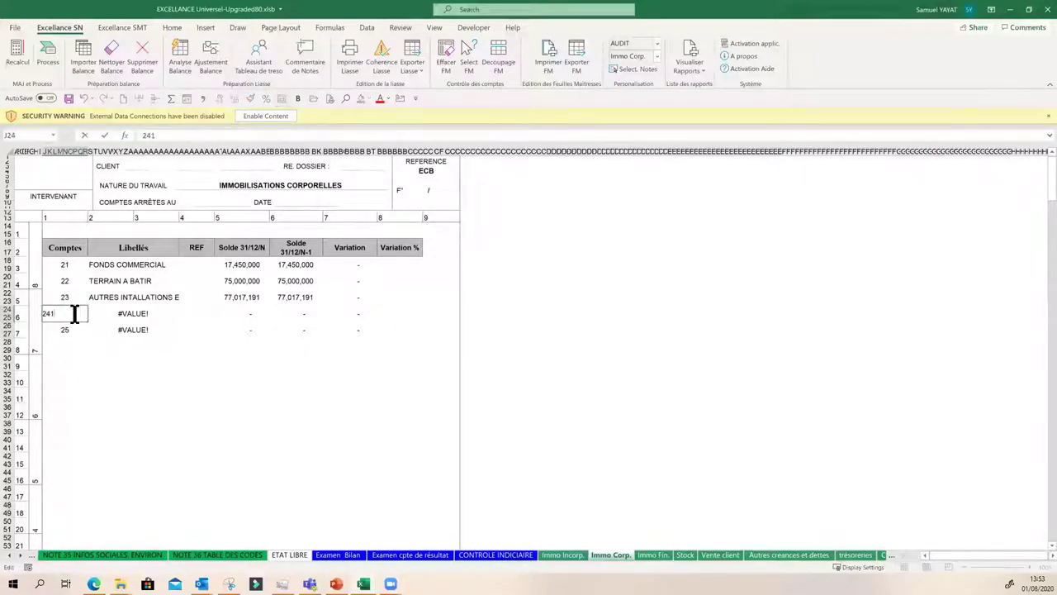
key("BackSpace")
type("3")
left_click(113, 347)
left_click(61, 315)
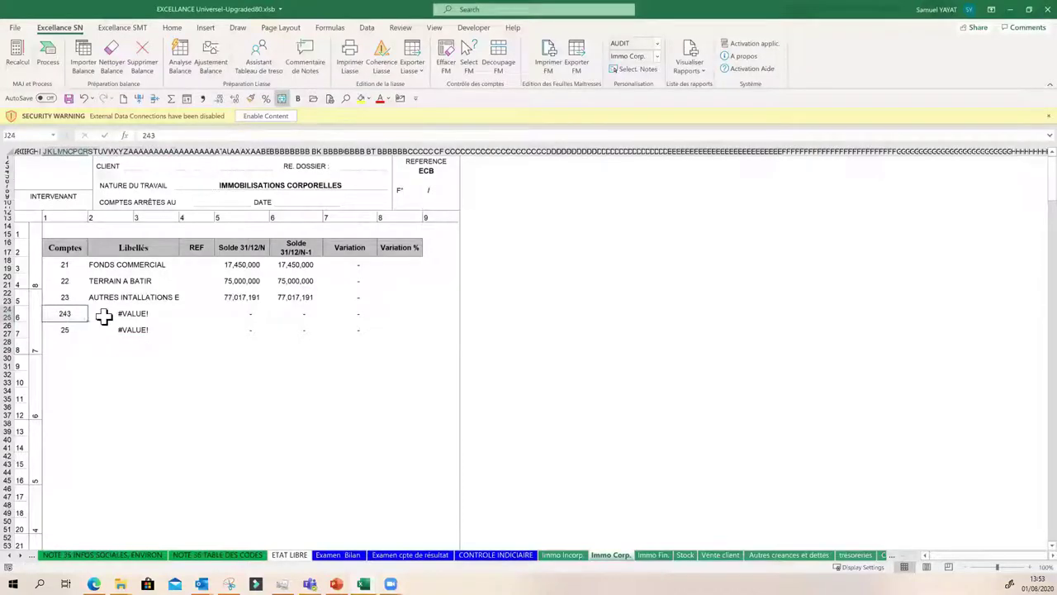
left_click(242, 315)
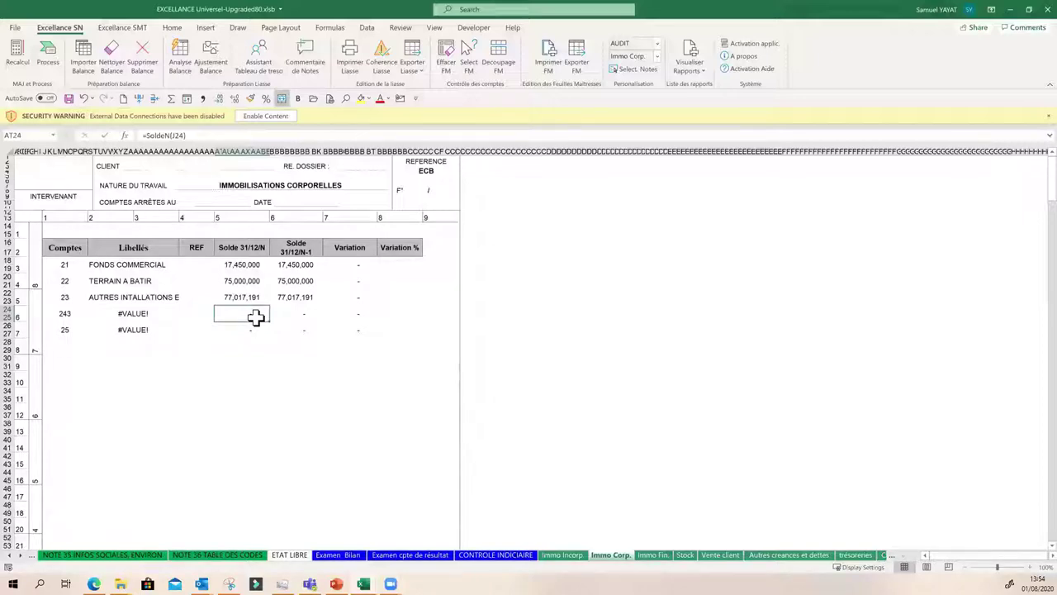
left_click(250, 297)
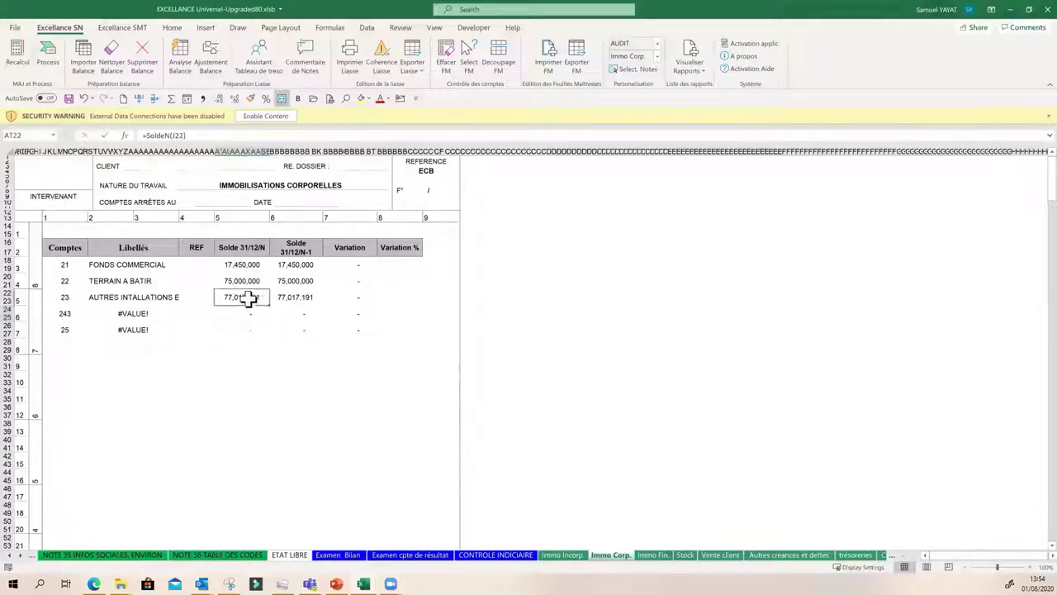
- Run the automatic lead-sheet account selection with Approche Risques and set Bonne imputation to FAIBLE for Immobilisations incorporelles
left_click(470, 66)
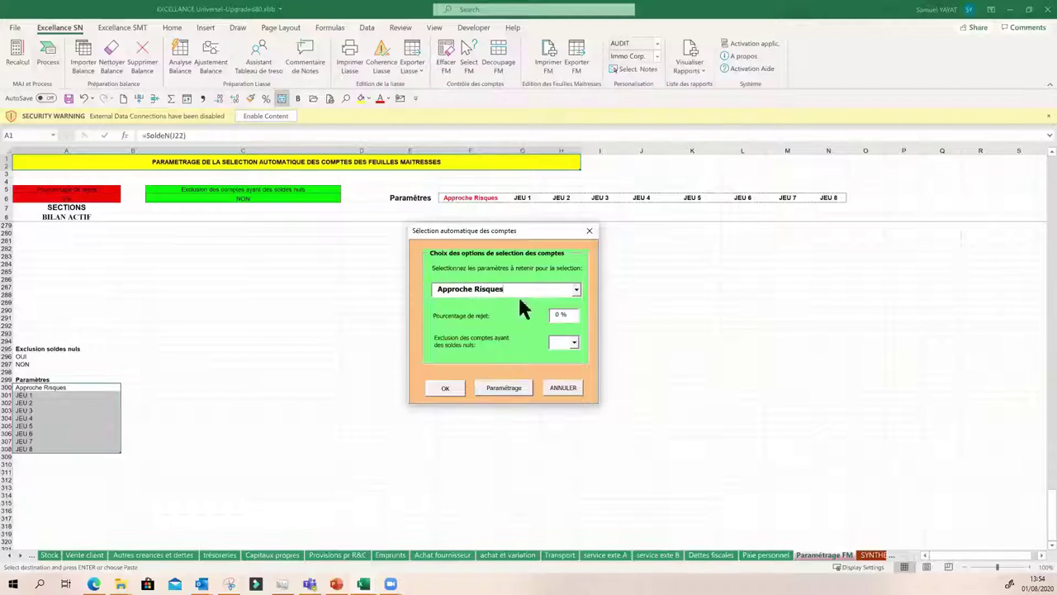
left_click(454, 390)
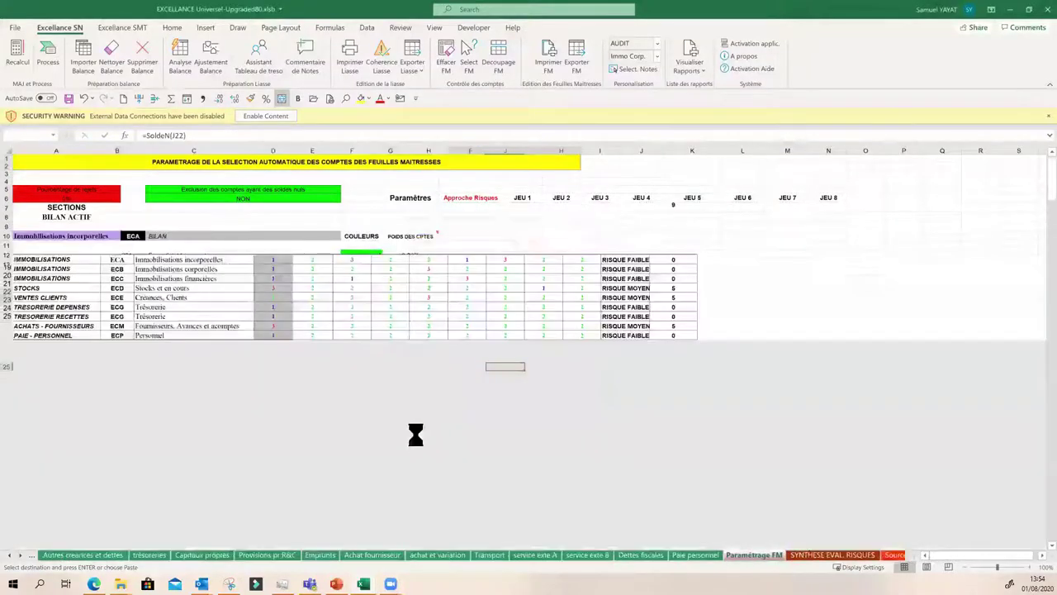
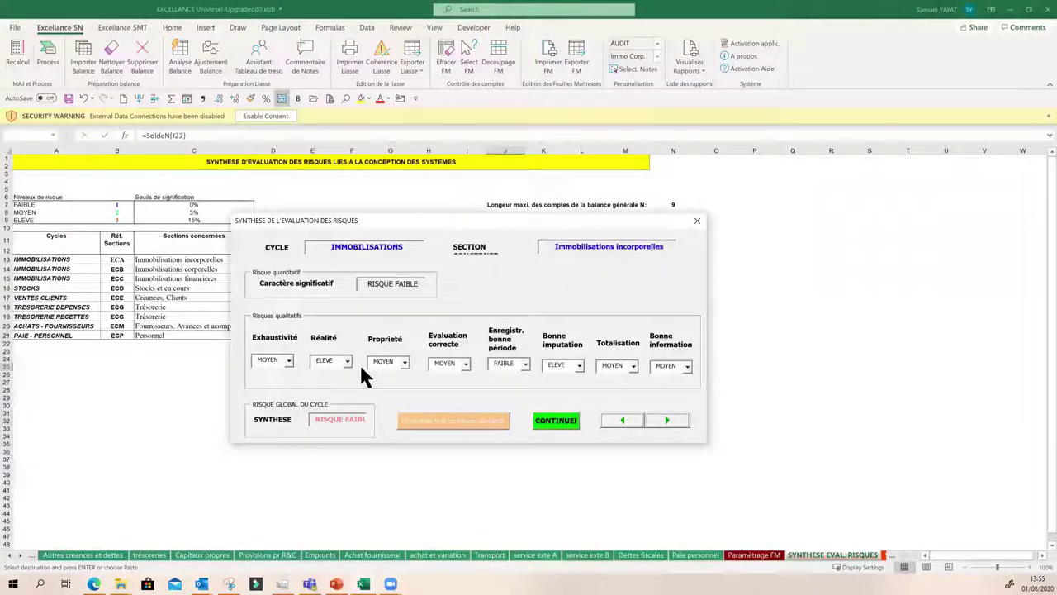
left_click(579, 365)
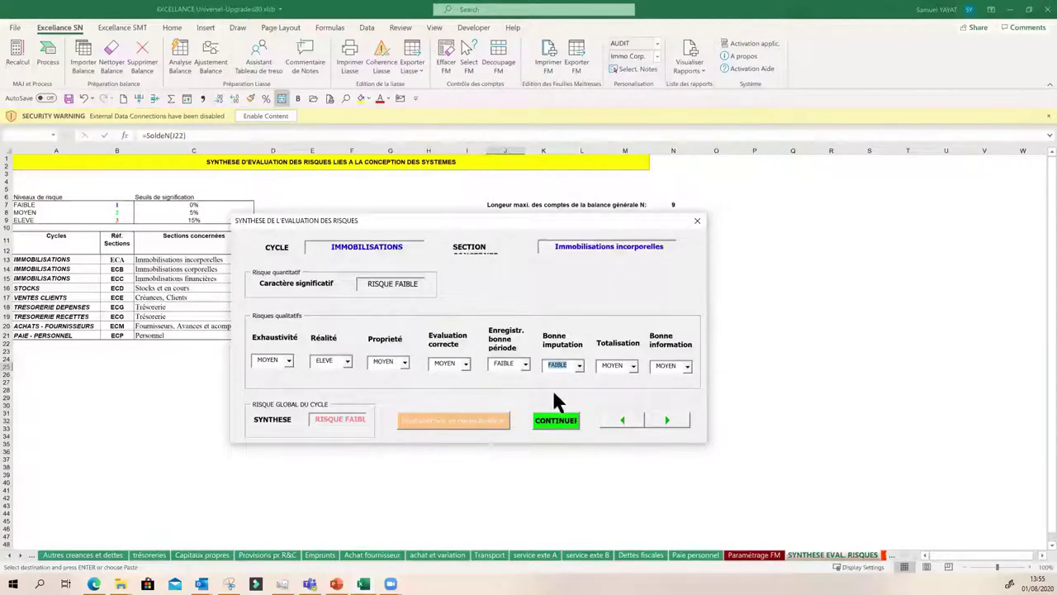
- Set the Evaluation correcte risk to ELEVE for the Immobilisations financières section
left_click(668, 420)
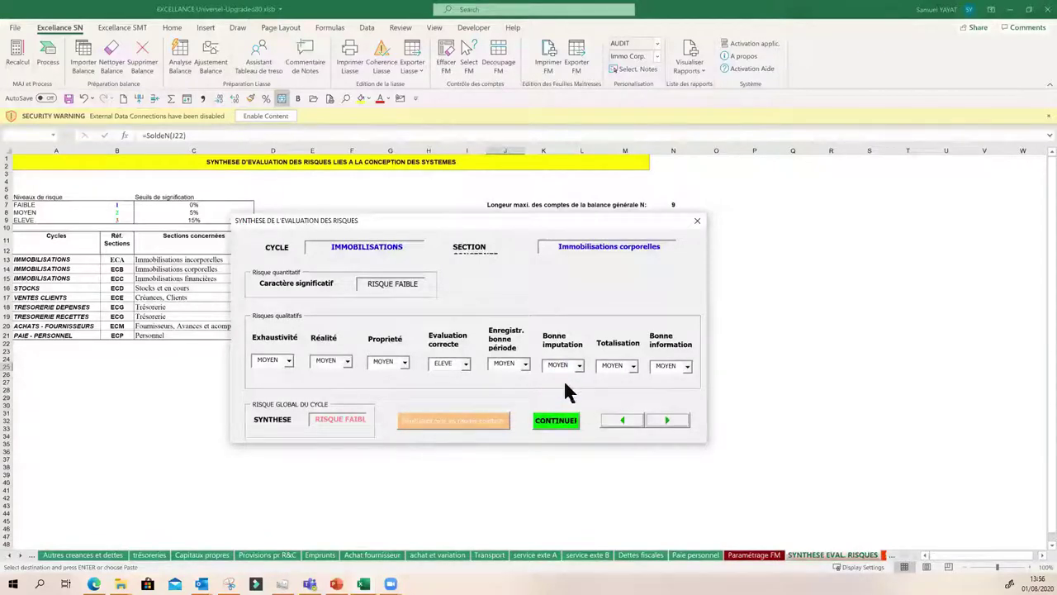
left_click(663, 417)
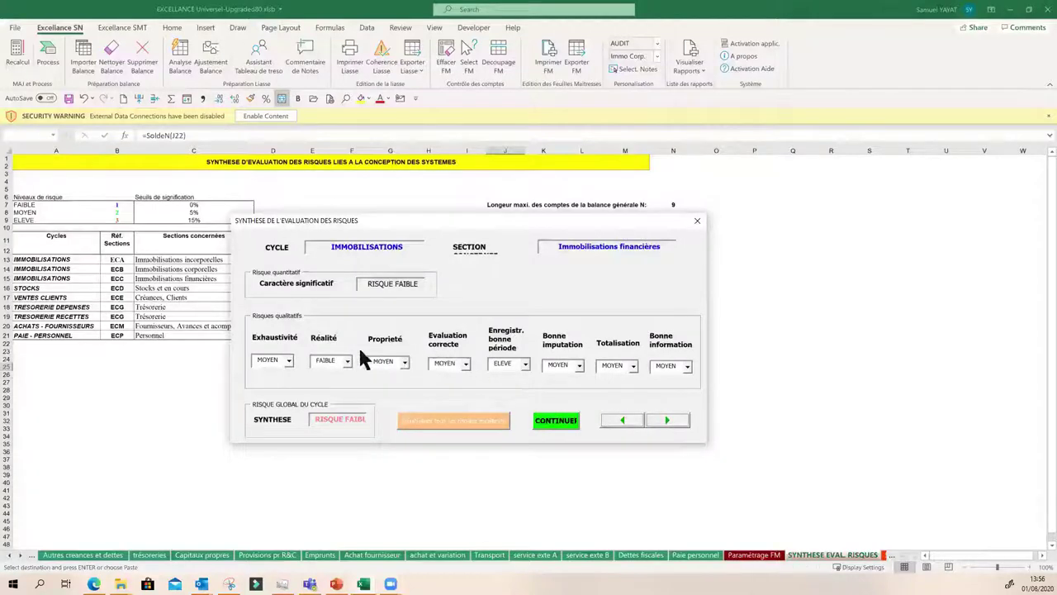
left_click(466, 364)
left_click(460, 395)
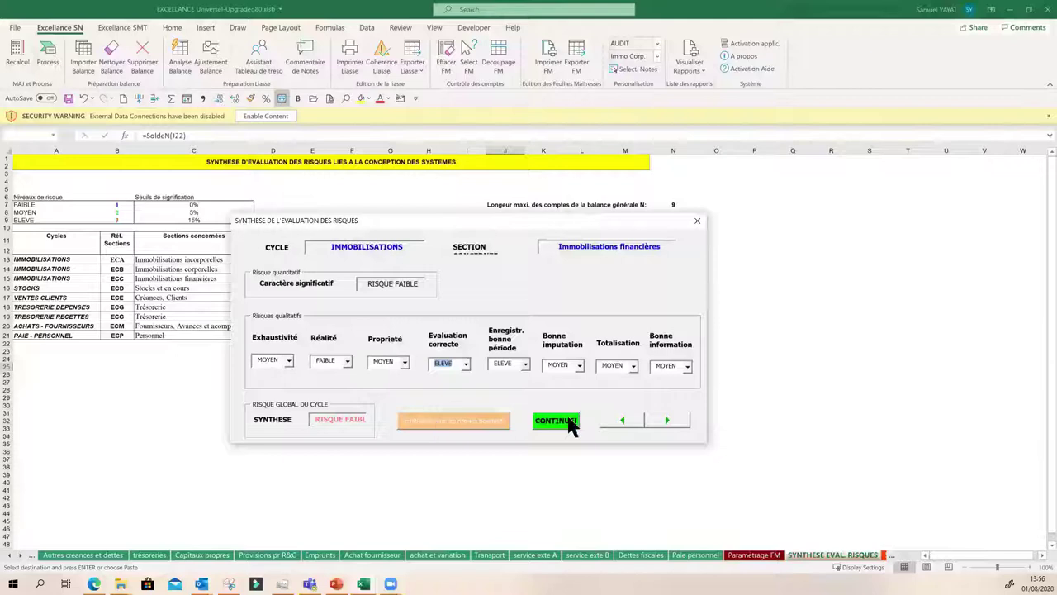
- Set the Bonne imputation risk to FAIBLE for the Créances, Clients section of the VENTES CLIENTS cycle
left_click(669, 420)
left_click(664, 419)
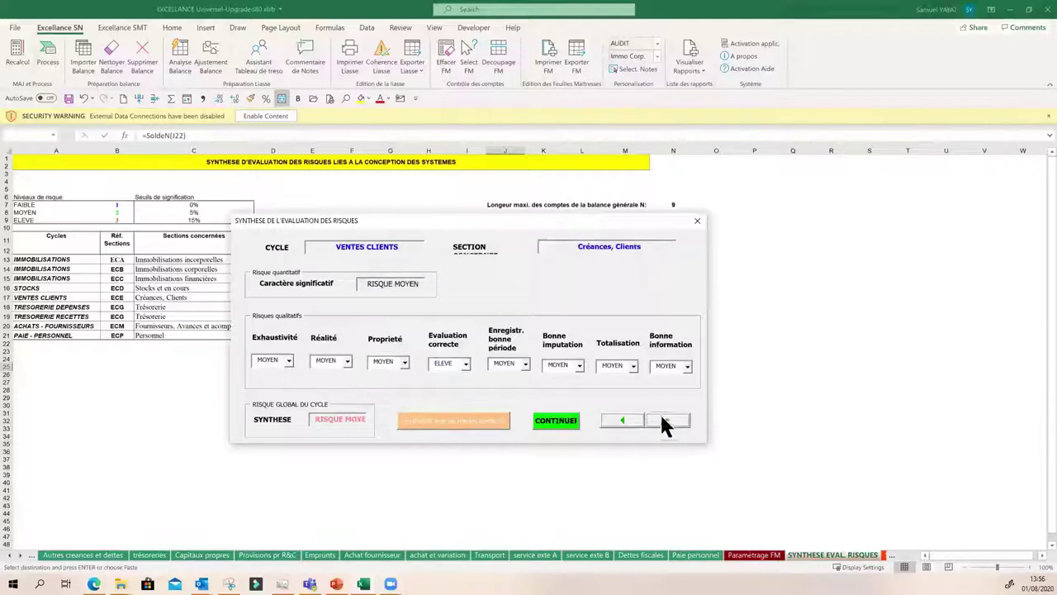
left_click(579, 365)
left_click(562, 376)
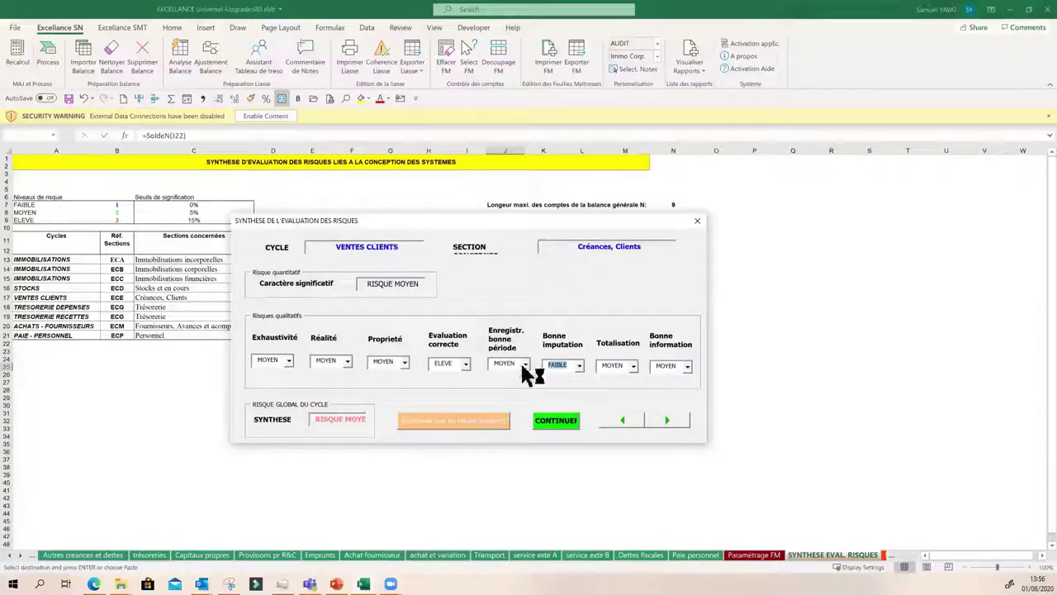
- Set the Propriété risk to ELEVE for the Créances, Clients section of the VENTES CLIENTS cycle
left_click(288, 362)
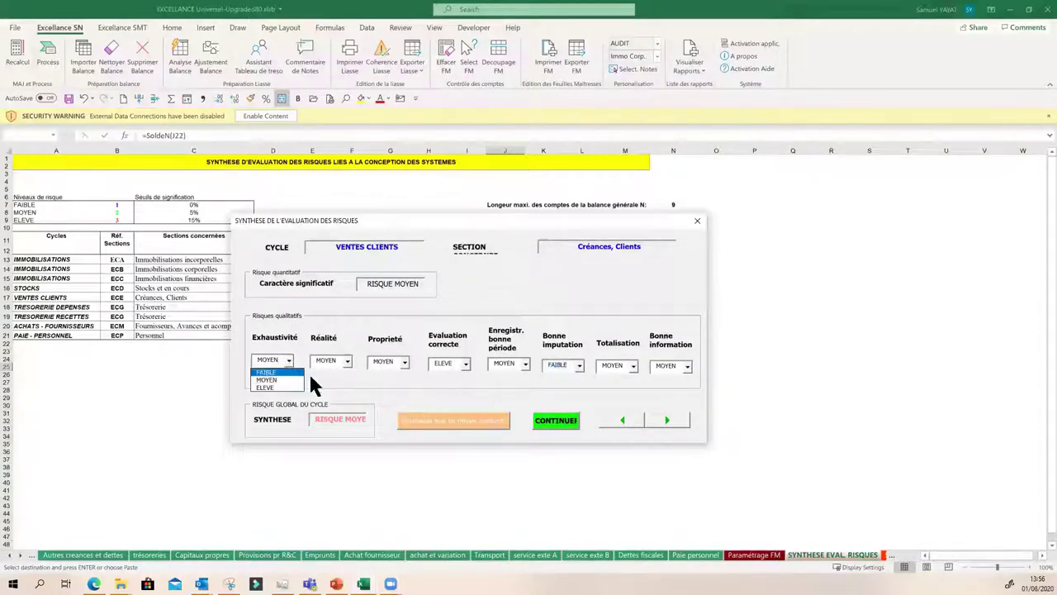
left_click(404, 362)
left_click(409, 388)
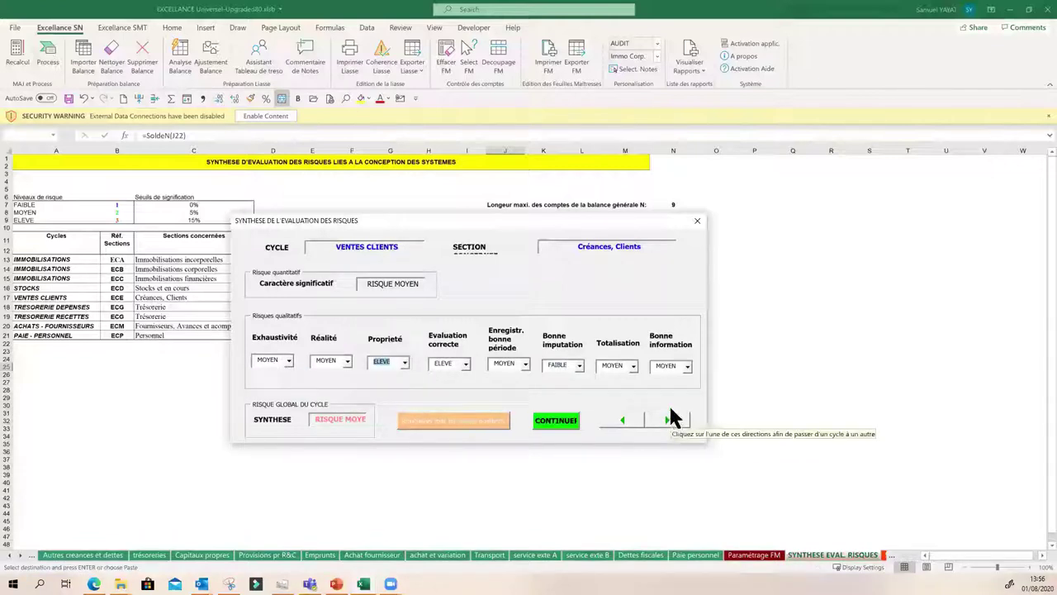
- Go through the risk evaluations of the remaining cycles as far as TRESORERIE DEPENSES and continue to fill the lead sheets automatically
left_click(666, 420)
left_click(667, 420)
left_click(667, 420)
left_click(667, 420)
left_click(666, 420)
left_click(668, 421)
left_click(667, 422)
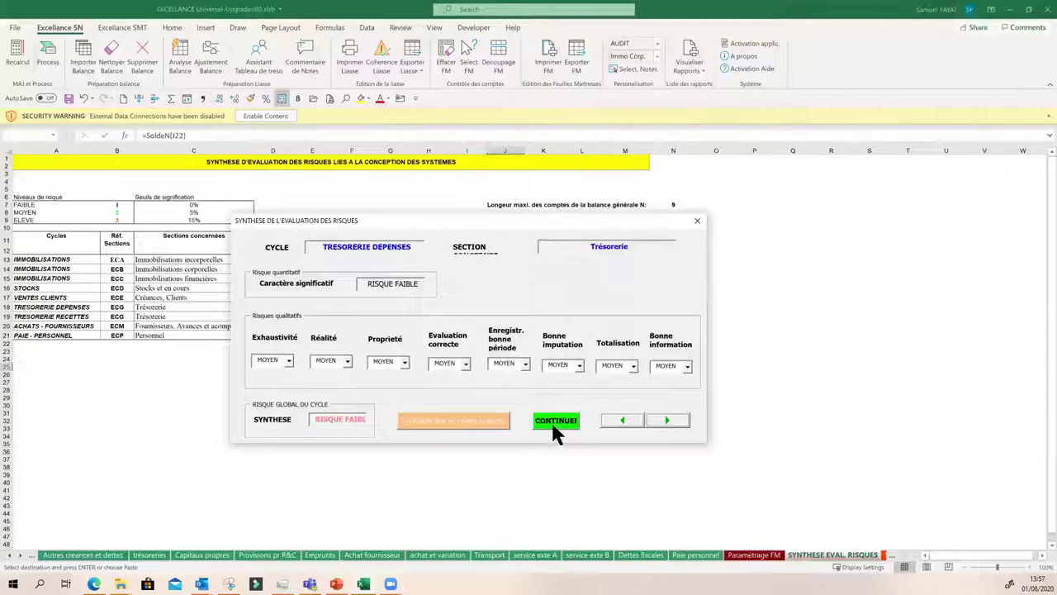
left_click(555, 423)
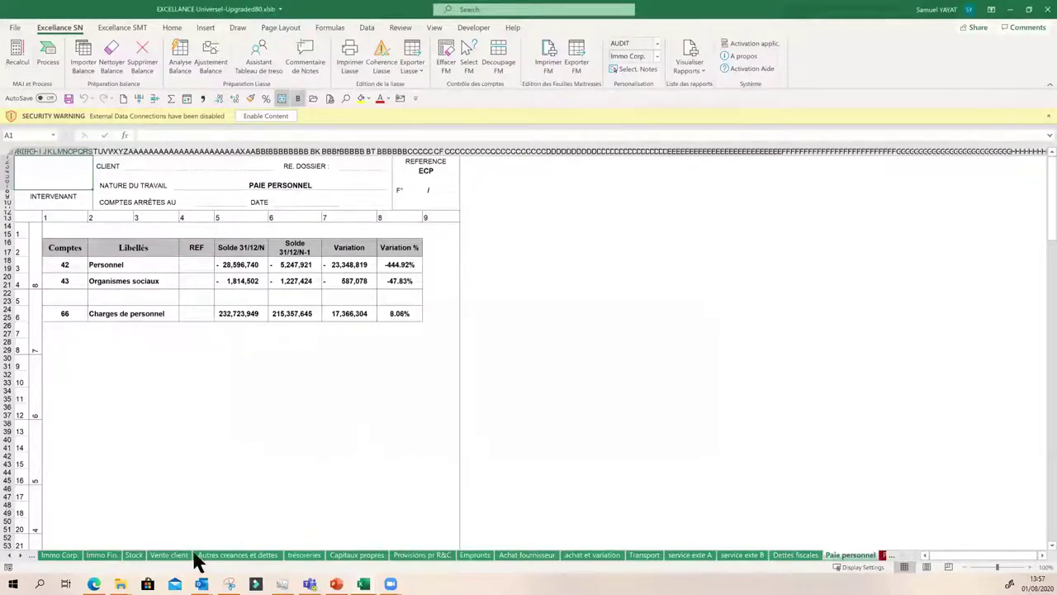
- Examine the accounts selected on the lead sheets, from the fixed-asset sheets through Stock, Vente client and trésoreries to Capitaux propres
left_click(169, 555)
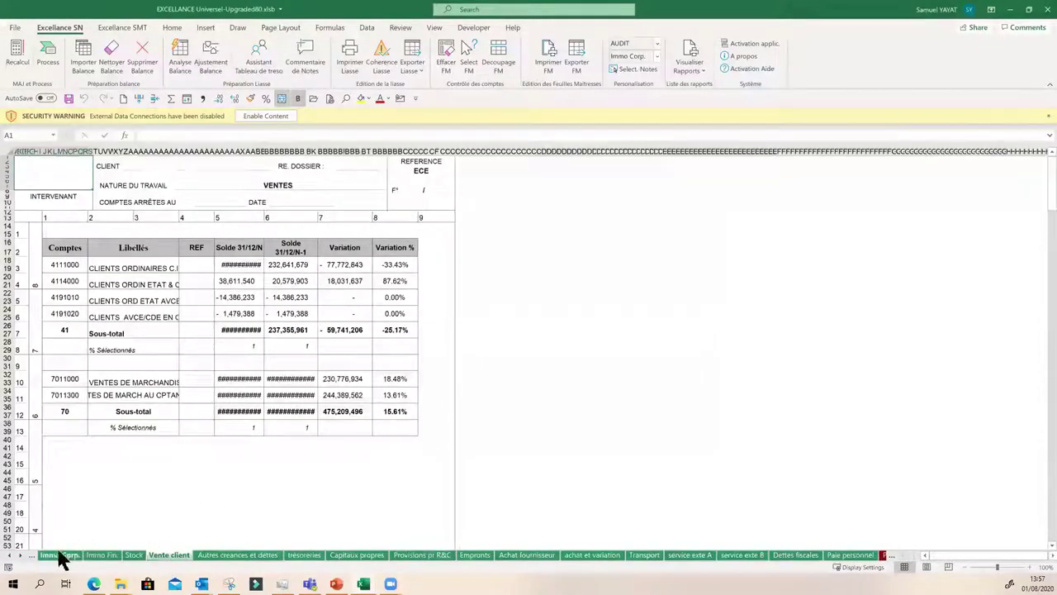
left_click(9, 555)
left_click(9, 555)
left_click(9, 555)
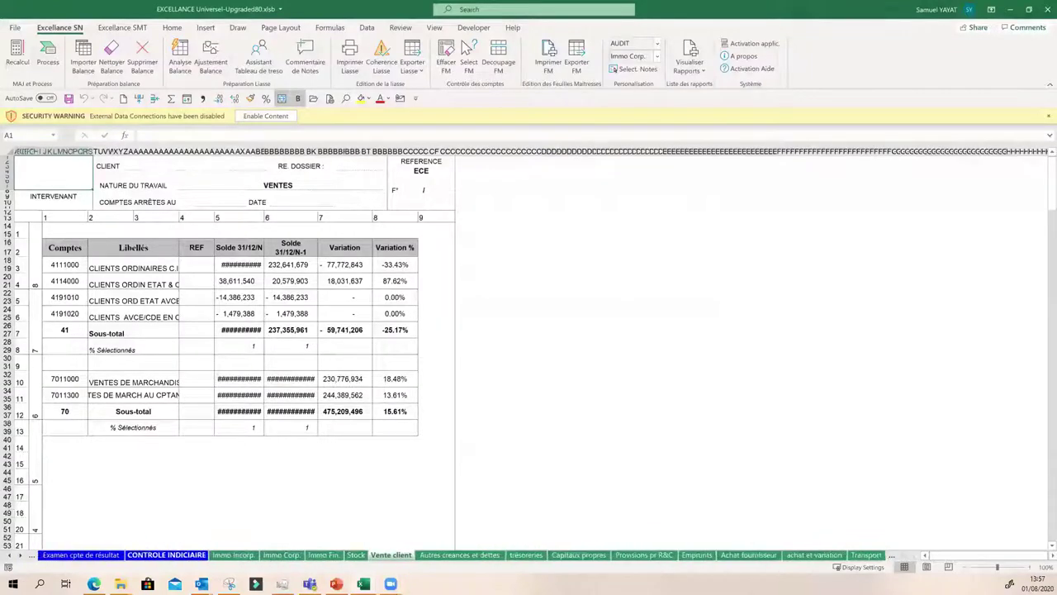
left_click(221, 556)
left_click(277, 555)
left_click(326, 556)
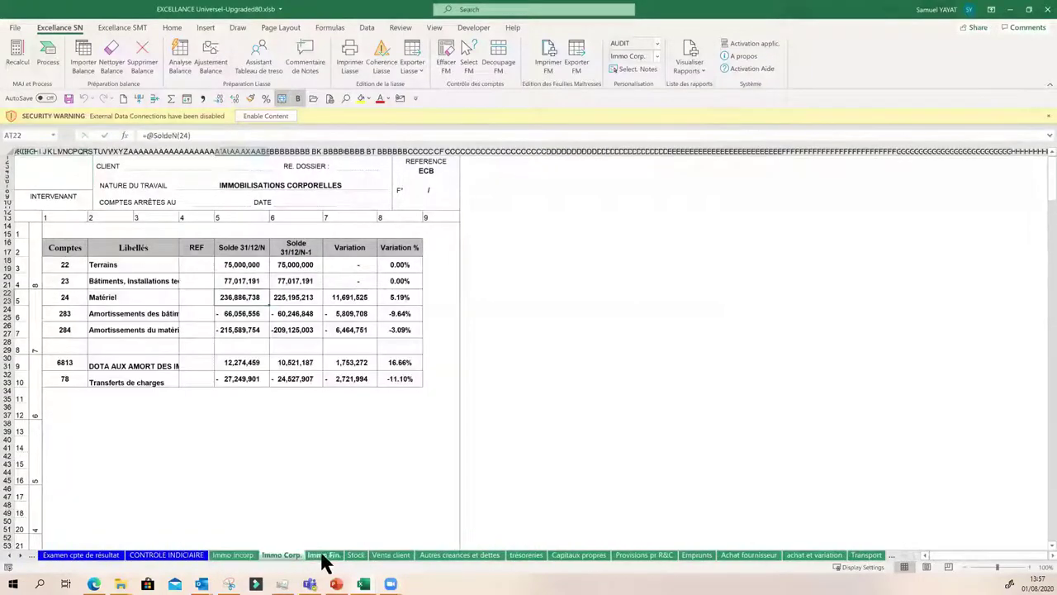
left_click(356, 556)
left_click(396, 556)
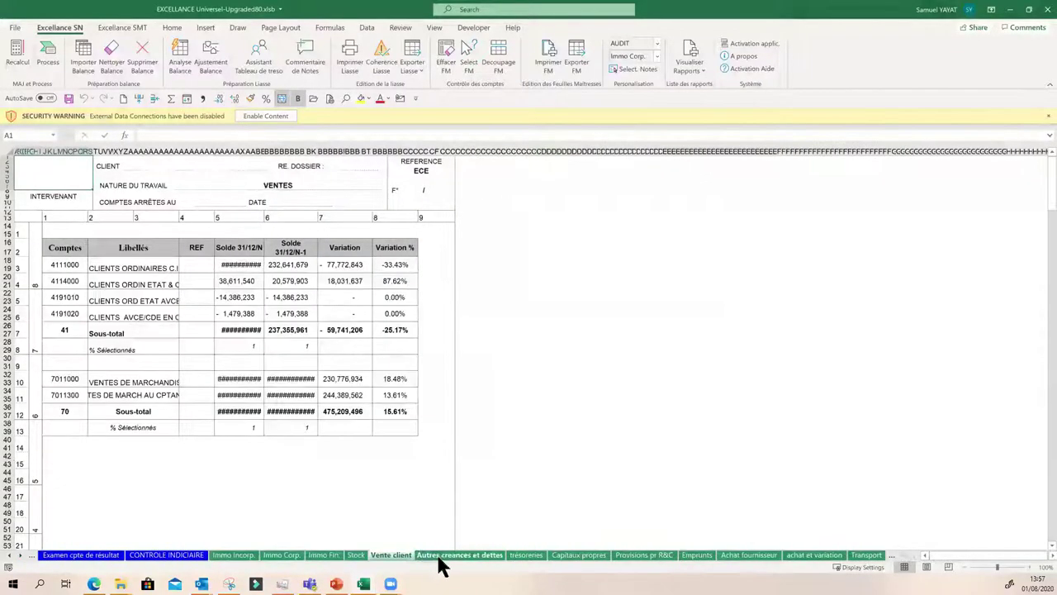
left_click(454, 556)
left_click(525, 555)
left_click(579, 555)
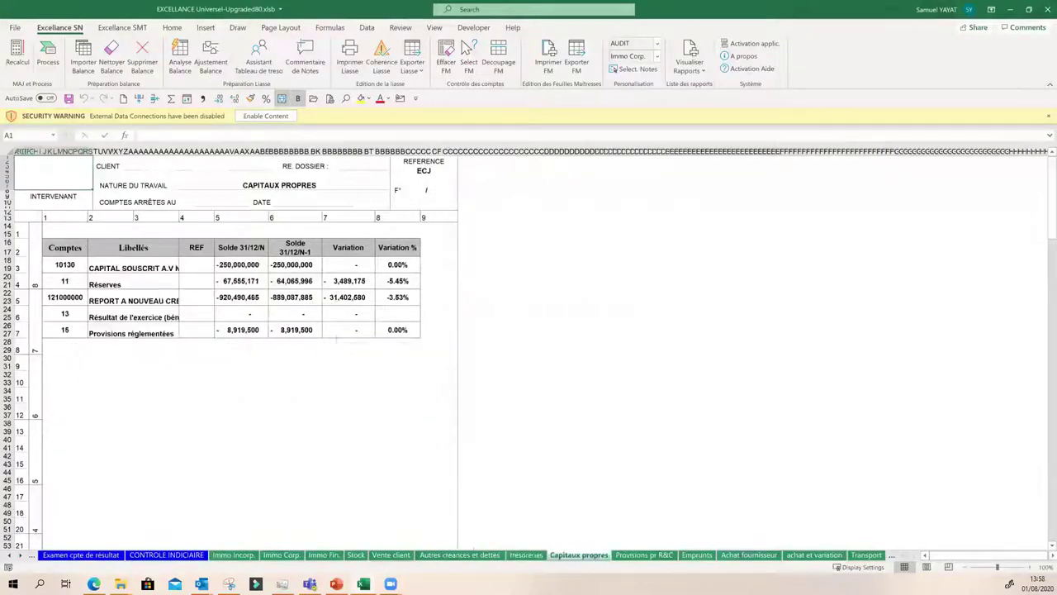
- Examine the accounts selected on the remaining lead sheets, from Provisions pr R&C through Achat fournisseur and Transport to Paie personnel
left_click(644, 555)
left_click(698, 555)
left_click(748, 555)
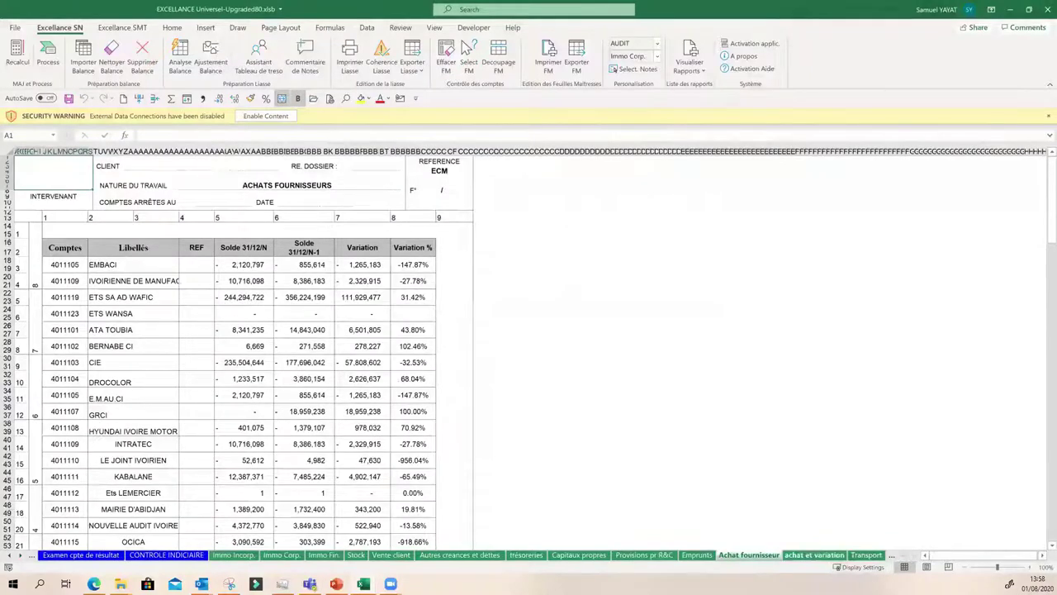
left_click(814, 555)
left_click(864, 557)
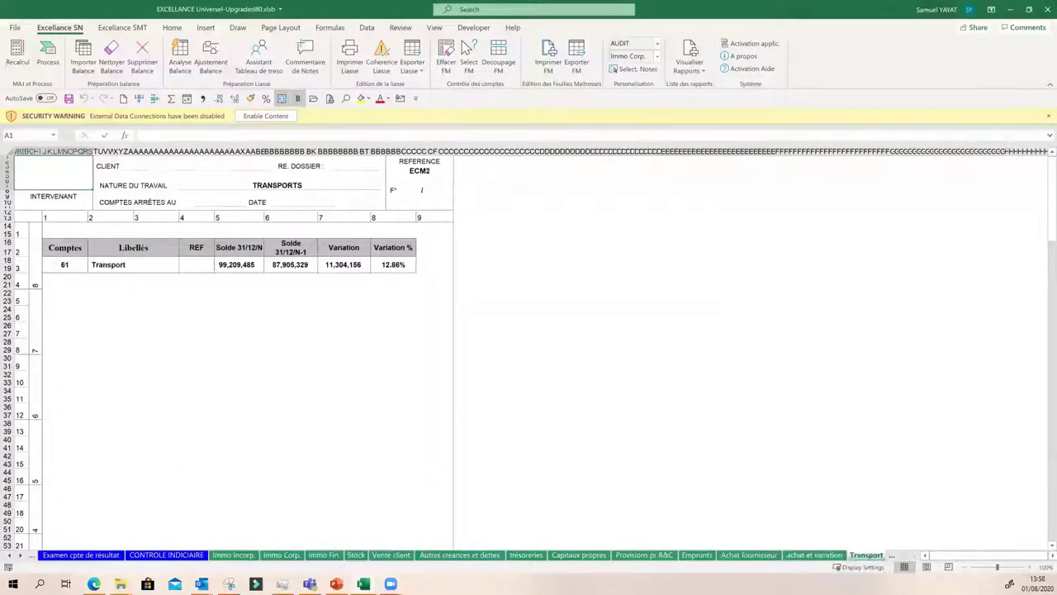
scroll(512, 559, "down", 6)
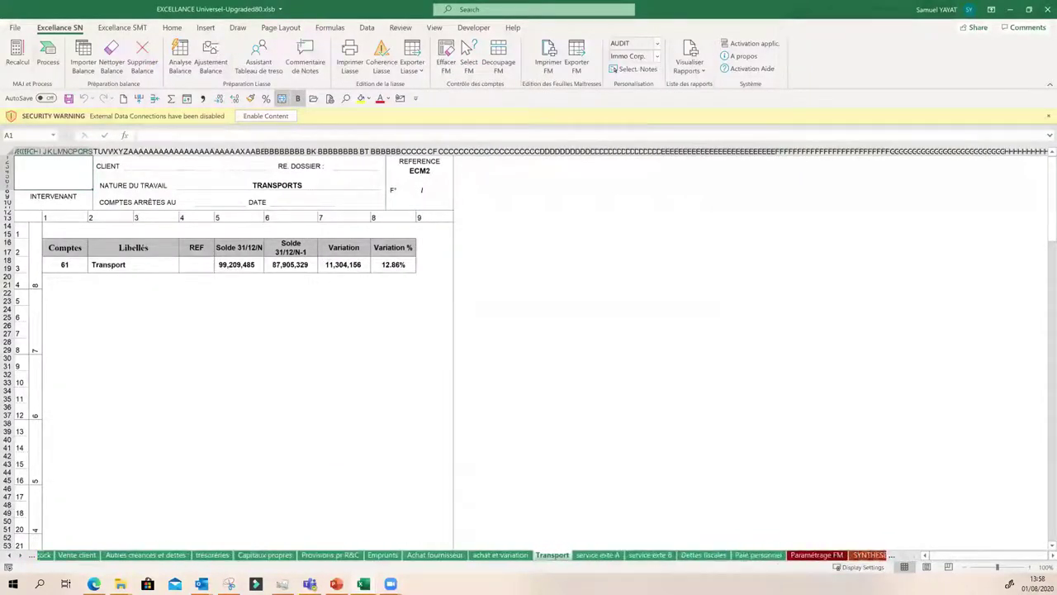
left_click(572, 557)
left_click(643, 556)
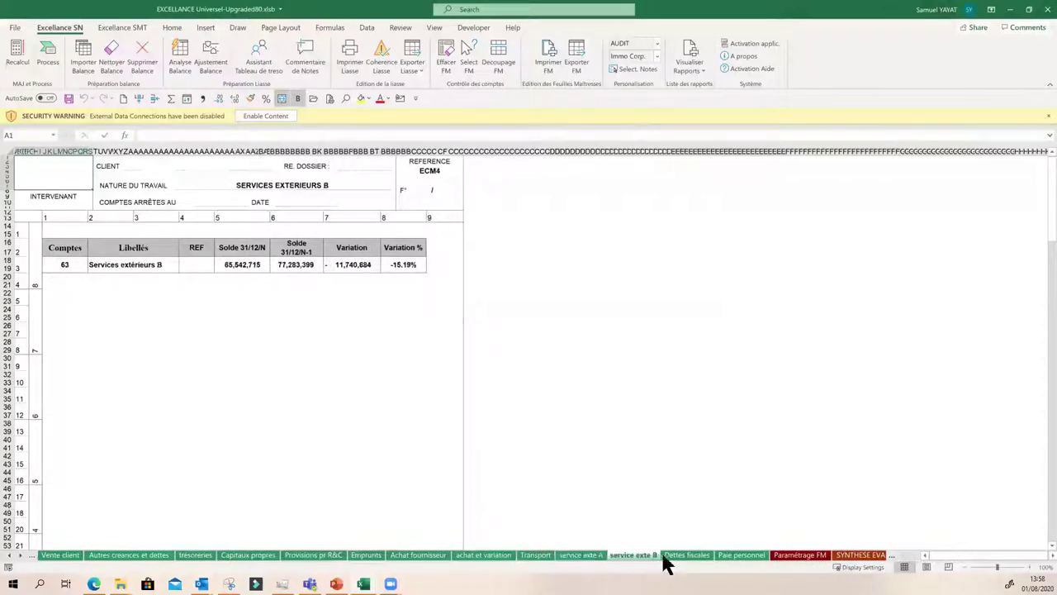
left_click(687, 555)
left_click(741, 555)
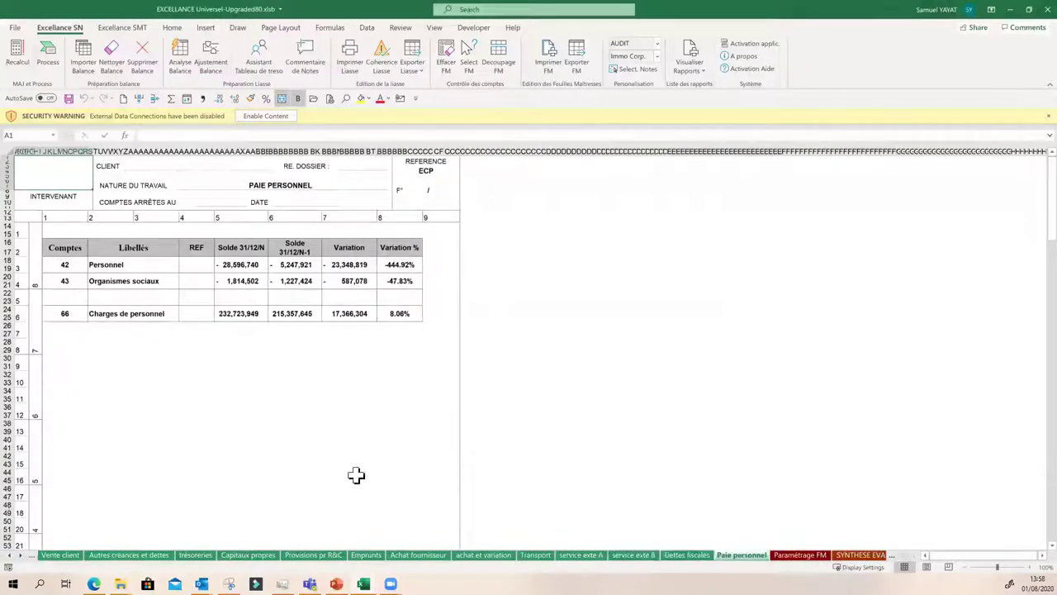
left_click(323, 476)
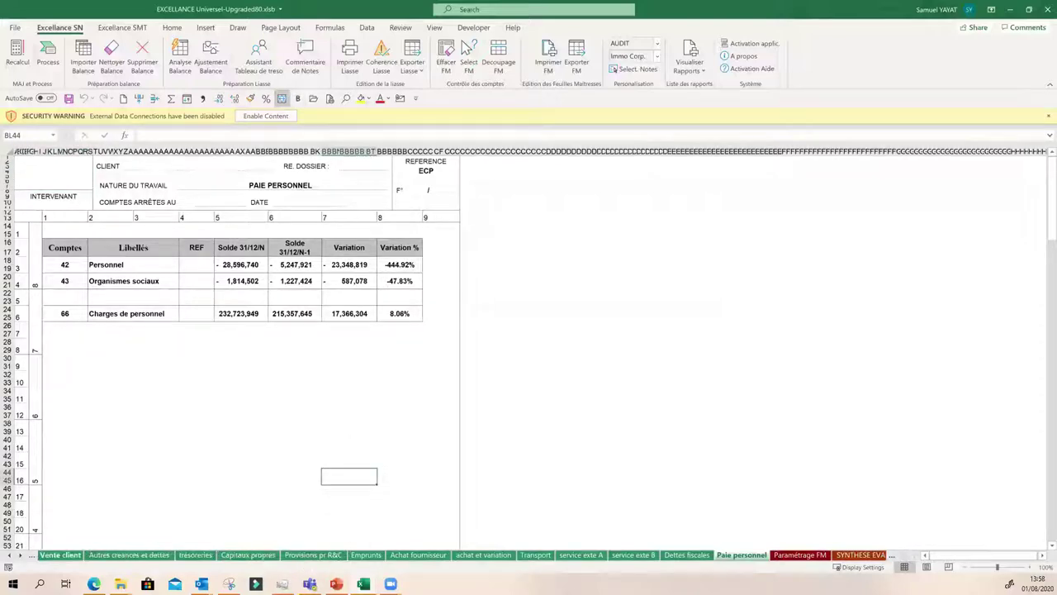
- Compare the accounts and labels listed on the Immo Incorp., Immo Corp. and Immo Fin. lead sheets
left_click(10, 556)
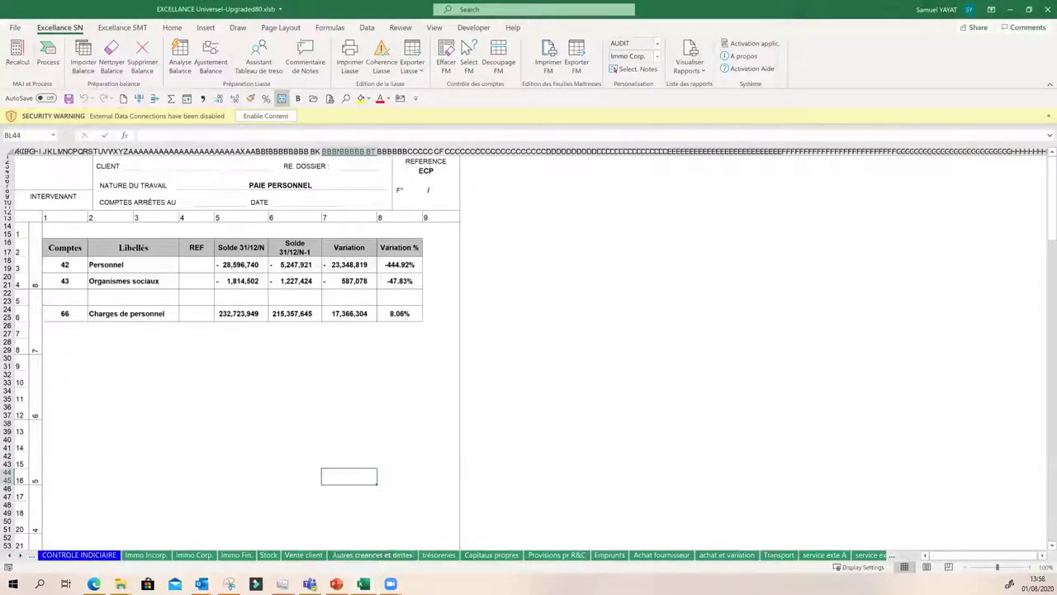
left_click(156, 556)
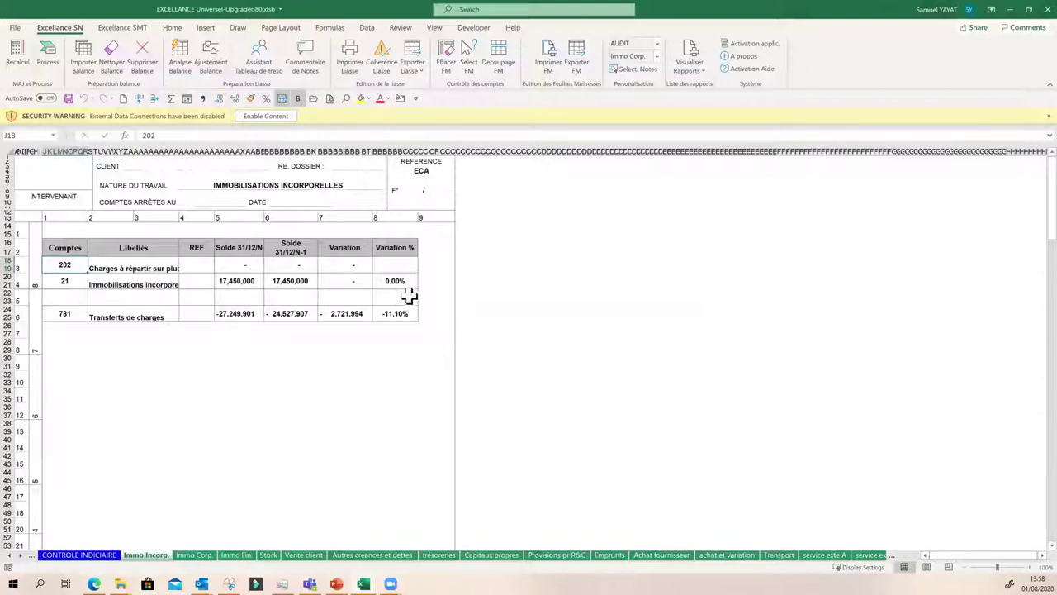
left_click(193, 555)
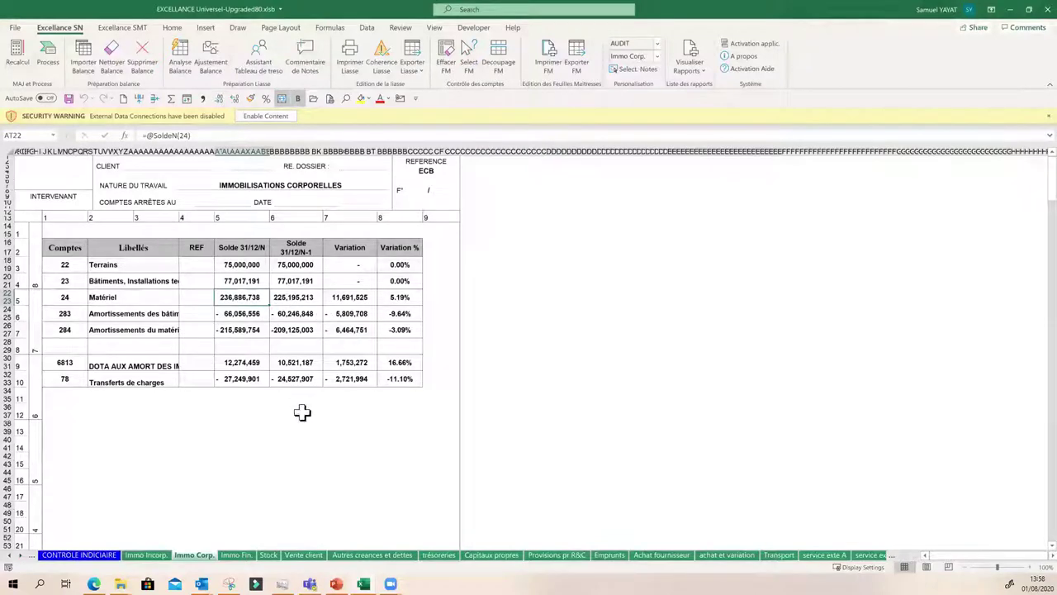
left_click_drag(134, 331, 129, 264)
left_click(194, 416)
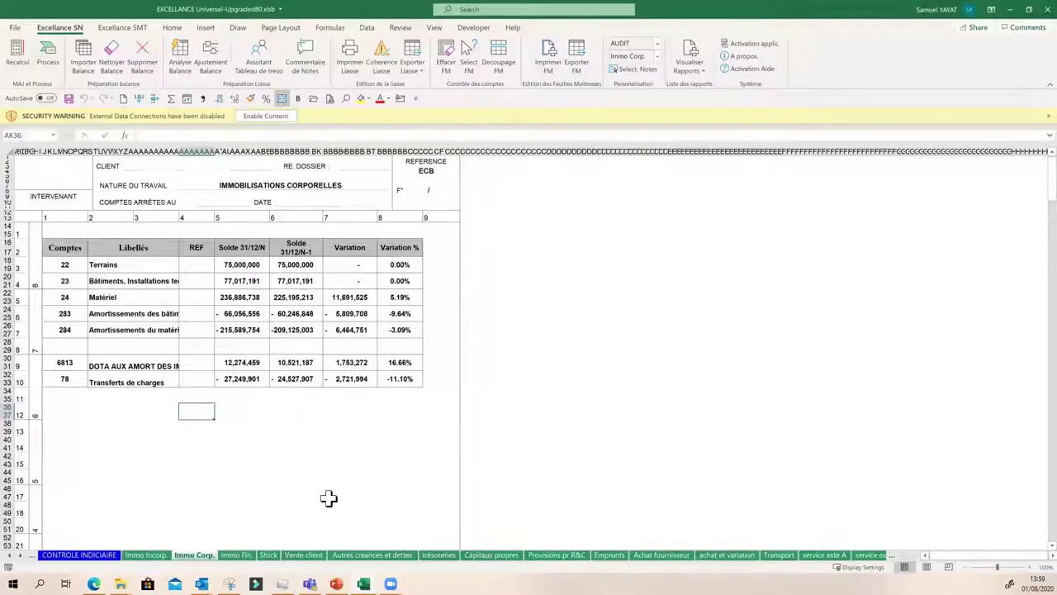
left_click(235, 554)
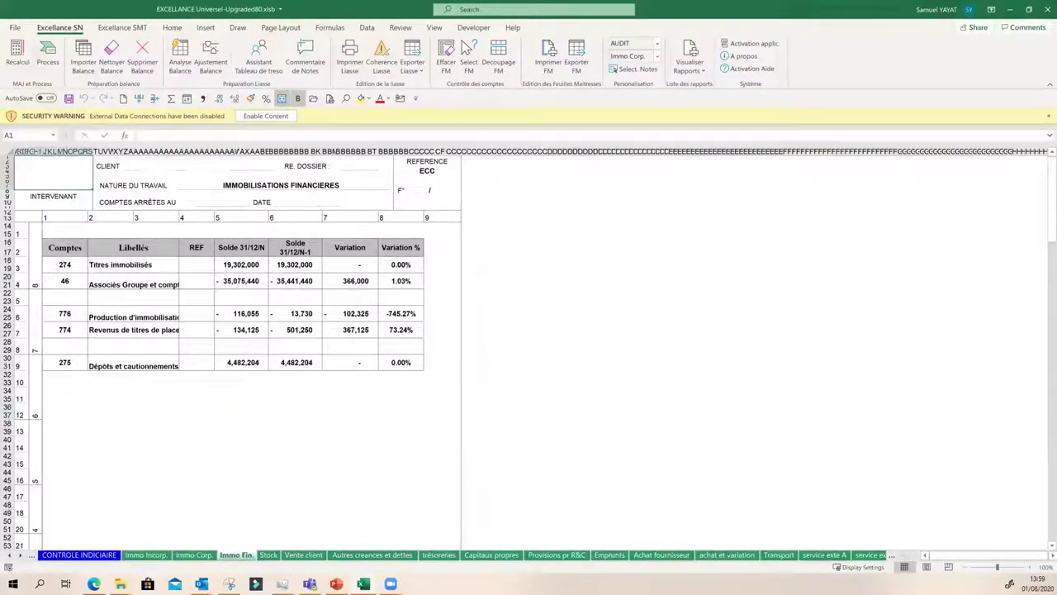
left_click_drag(64, 264, 66, 331)
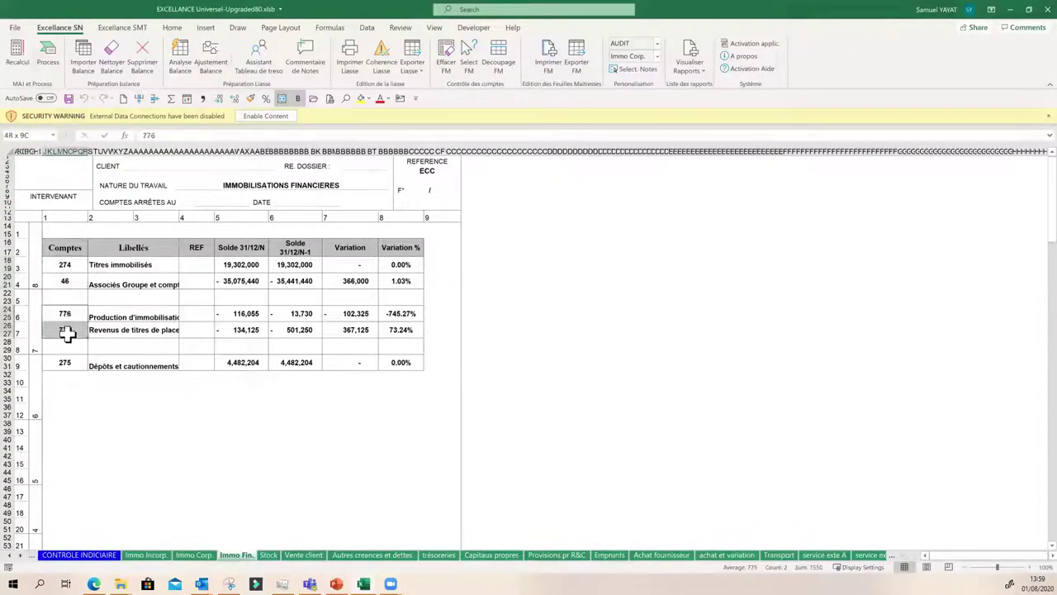
- Check the accounts on the trésoreries, Autres creances et dettes, Provisions pr R&C, Emprunts, Achat fournisseur and achat et variation lead sheets
left_click(400, 555)
left_click(438, 557)
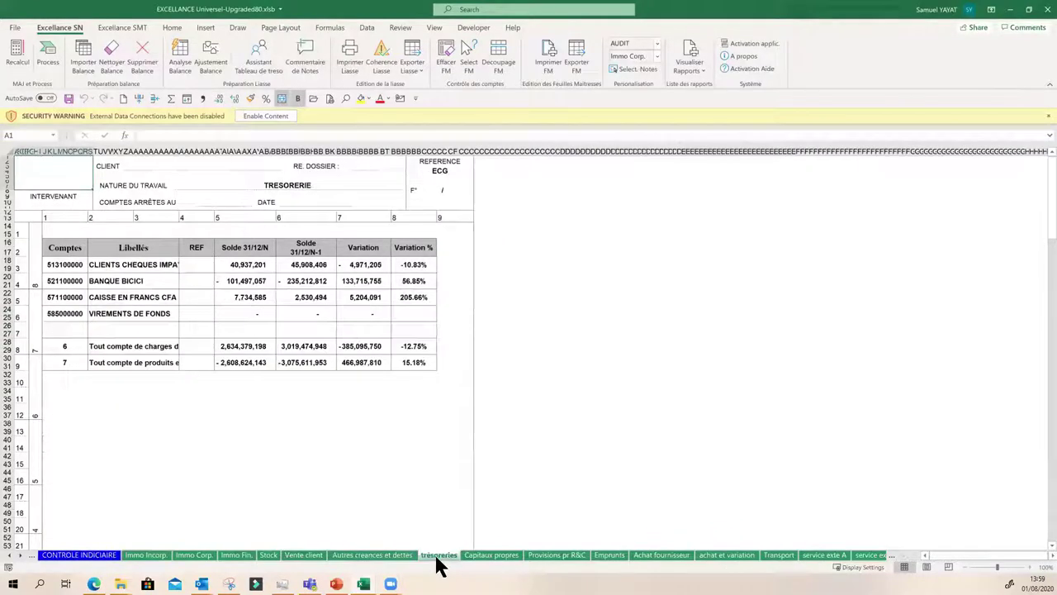
left_click(408, 556)
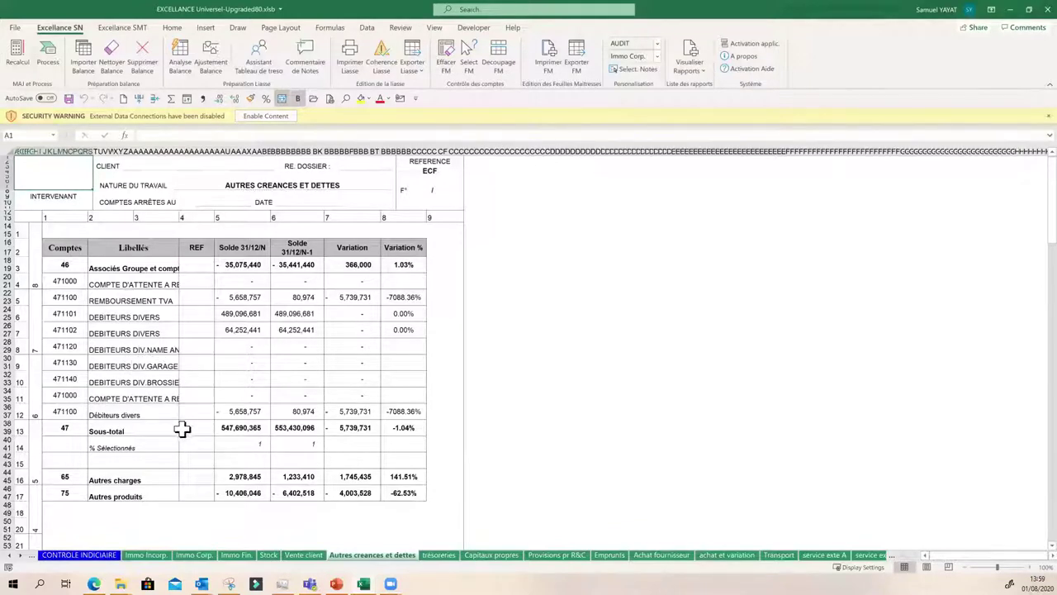
left_click(278, 448)
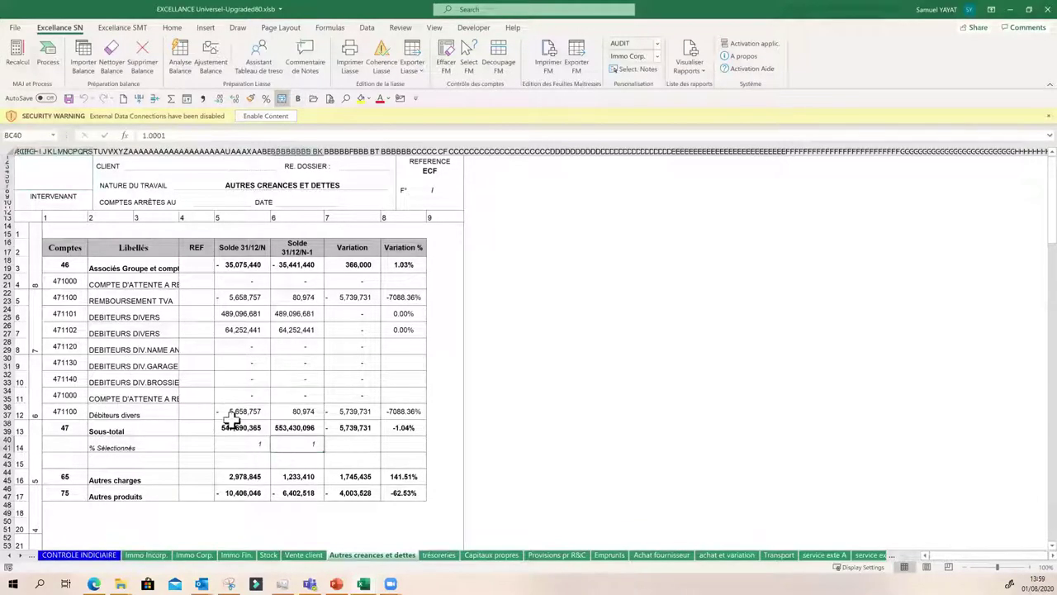
left_click(275, 495)
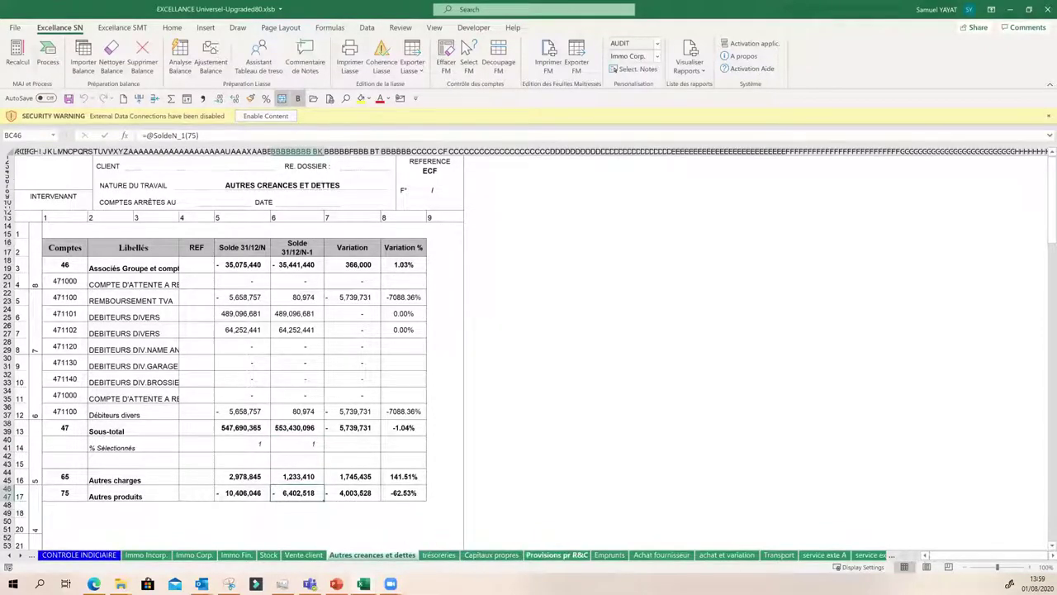
left_click(556, 554)
left_click(389, 377)
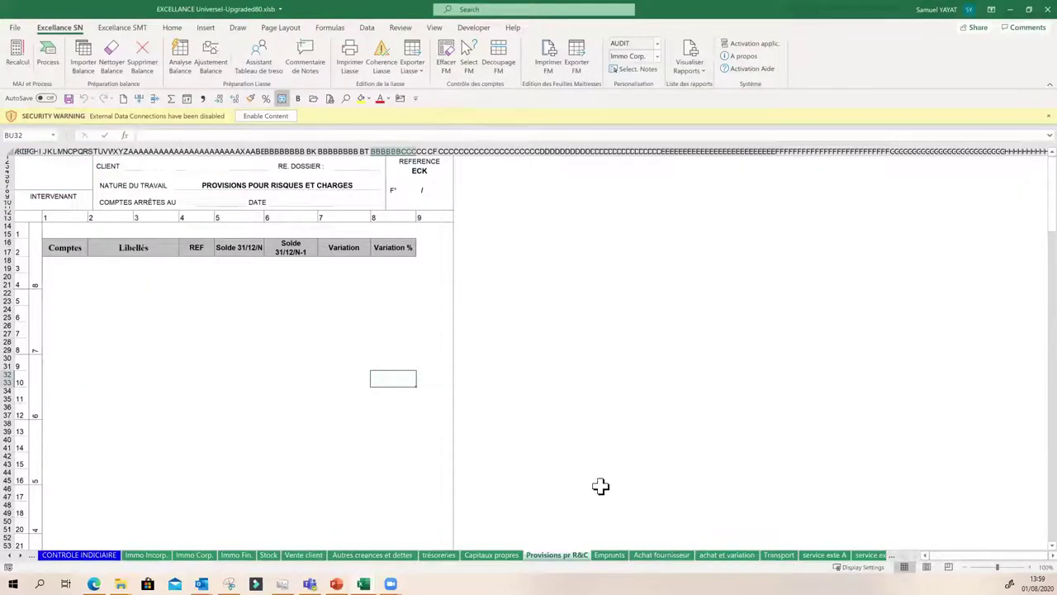
left_click(610, 555)
left_click(659, 556)
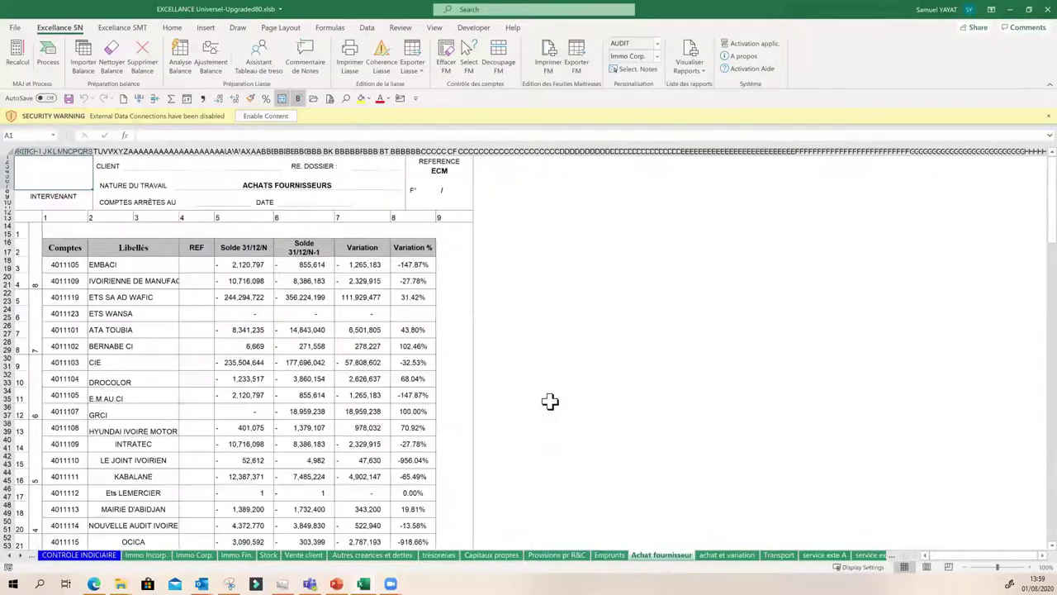
left_click(726, 556)
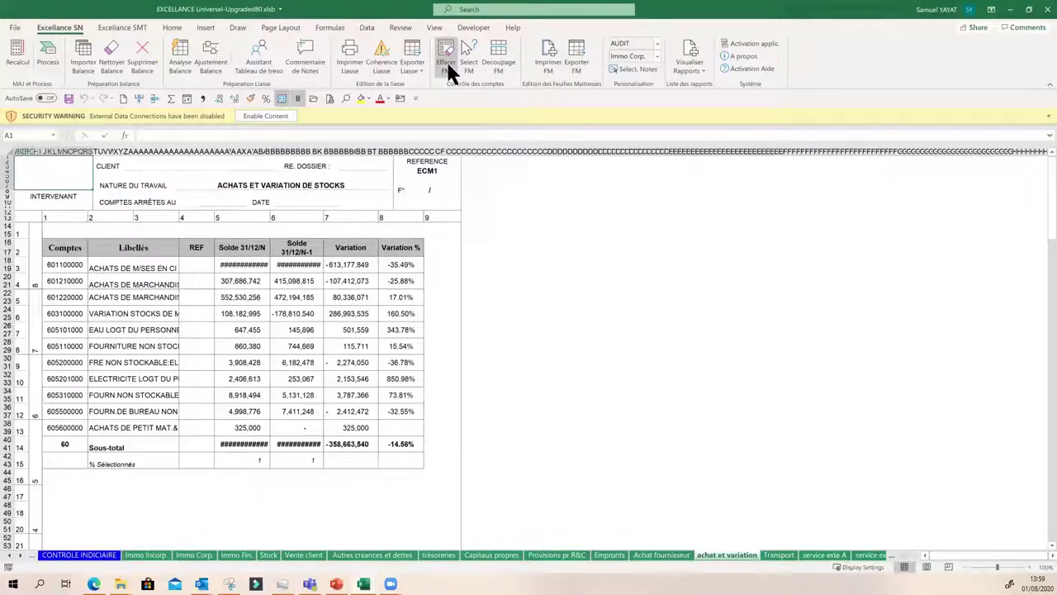
- Clear the lead sheets and restart the automatic account selection with the Approche Risques parameters
left_click(447, 66)
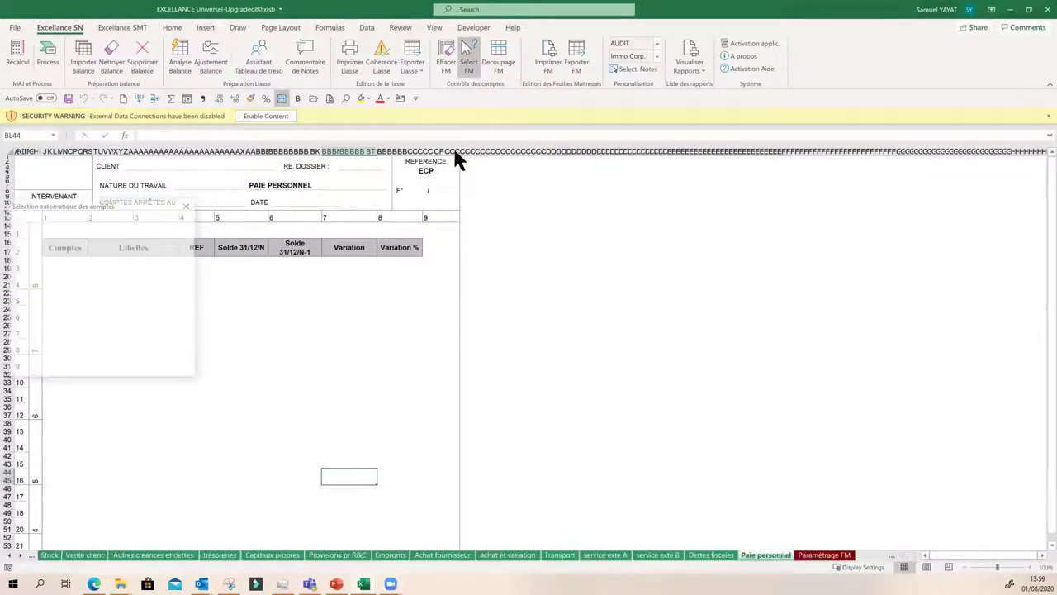
left_click_drag(128, 207, 610, 217)
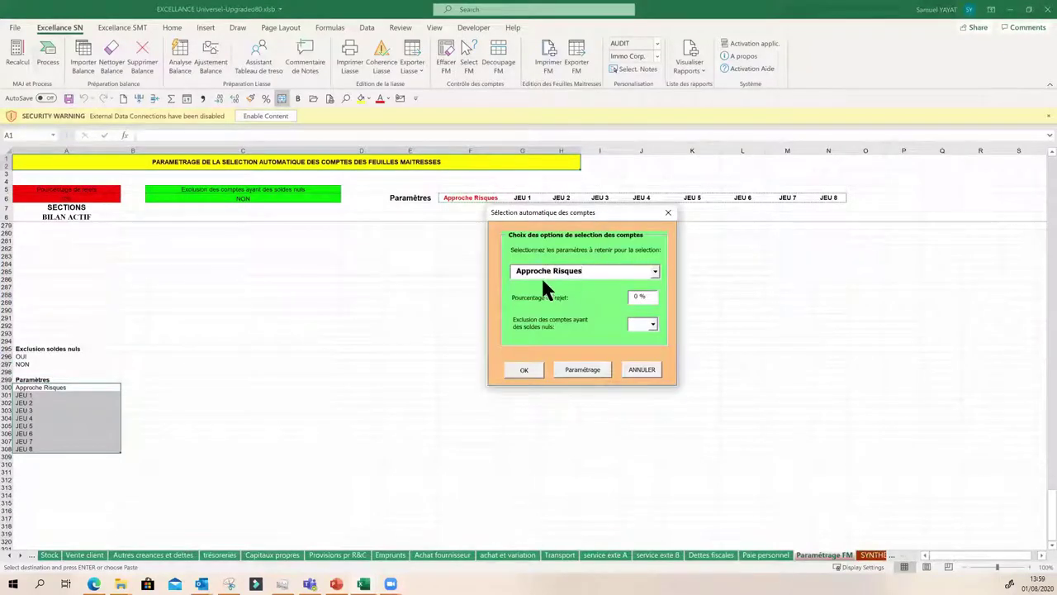
left_click(655, 273)
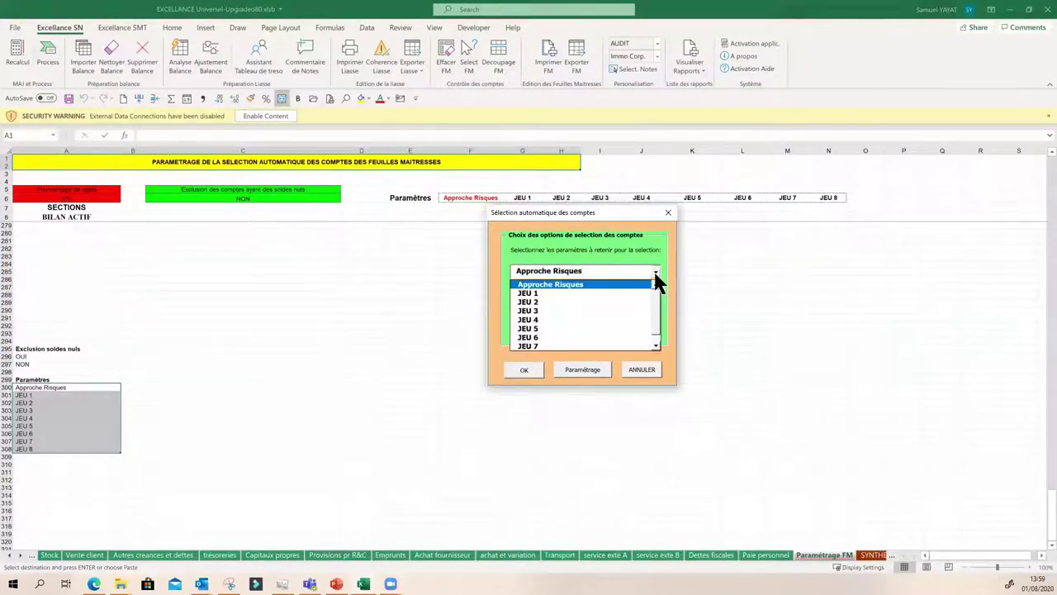
left_click(536, 286)
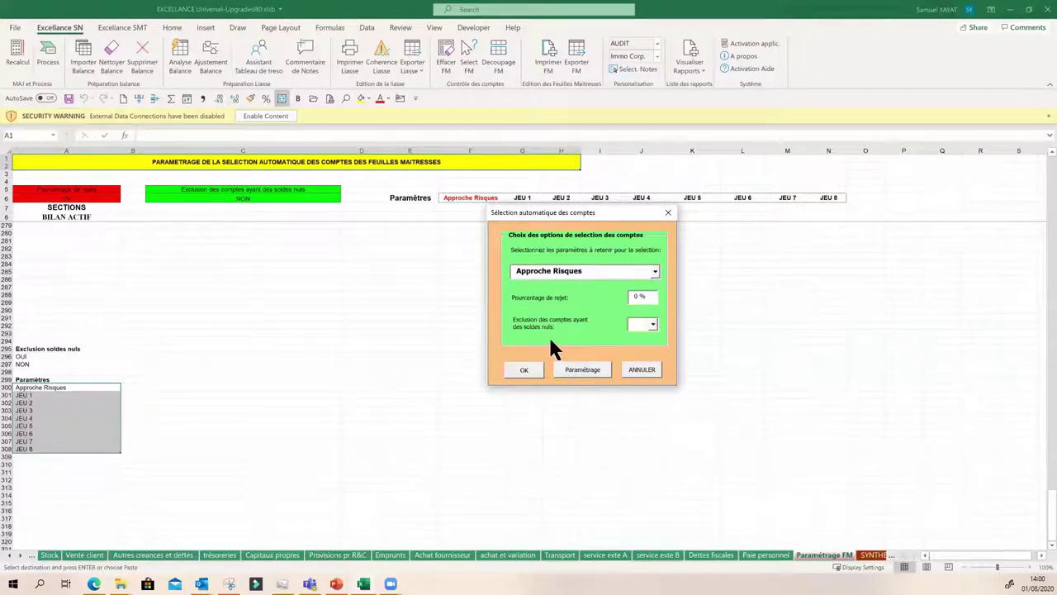
left_click(529, 370)
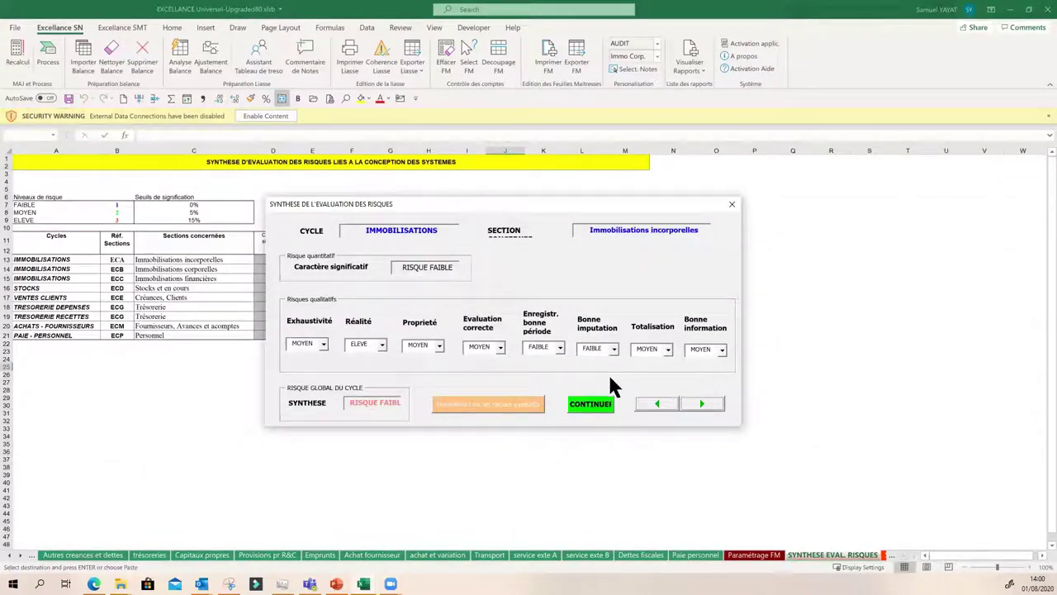
- Review the cycles' risk evaluations, ending on Immobilisations financières, and continue the selection to refill the cleared lead sheets
left_click(694, 407)
left_click(694, 406)
left_click(694, 407)
left_click(693, 407)
left_click(694, 406)
left_click(694, 406)
left_click(694, 406)
left_click(694, 407)
left_click(693, 406)
left_click(693, 406)
left_click(694, 406)
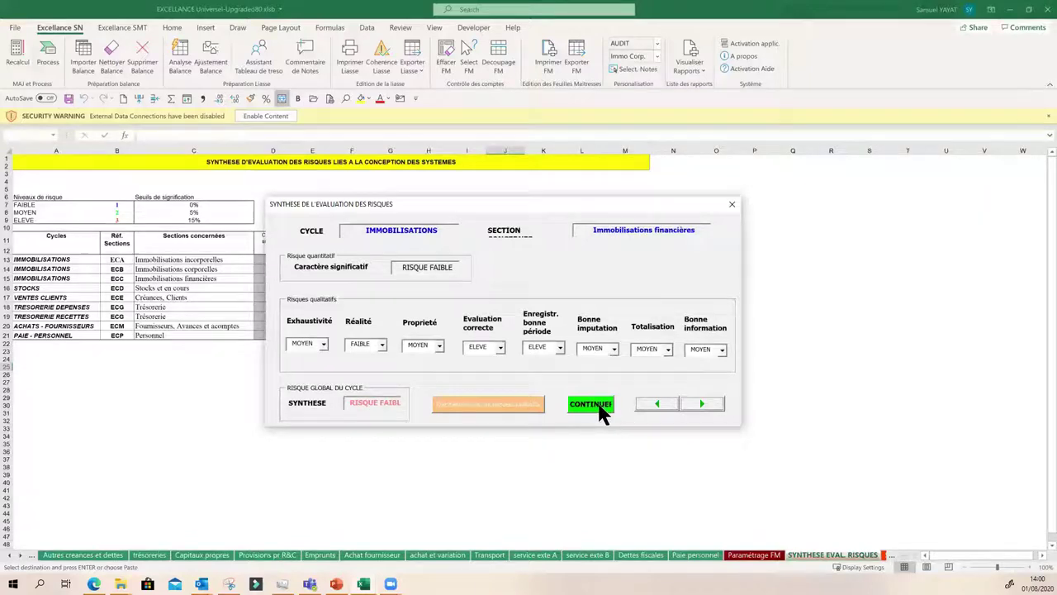
left_click(591, 405)
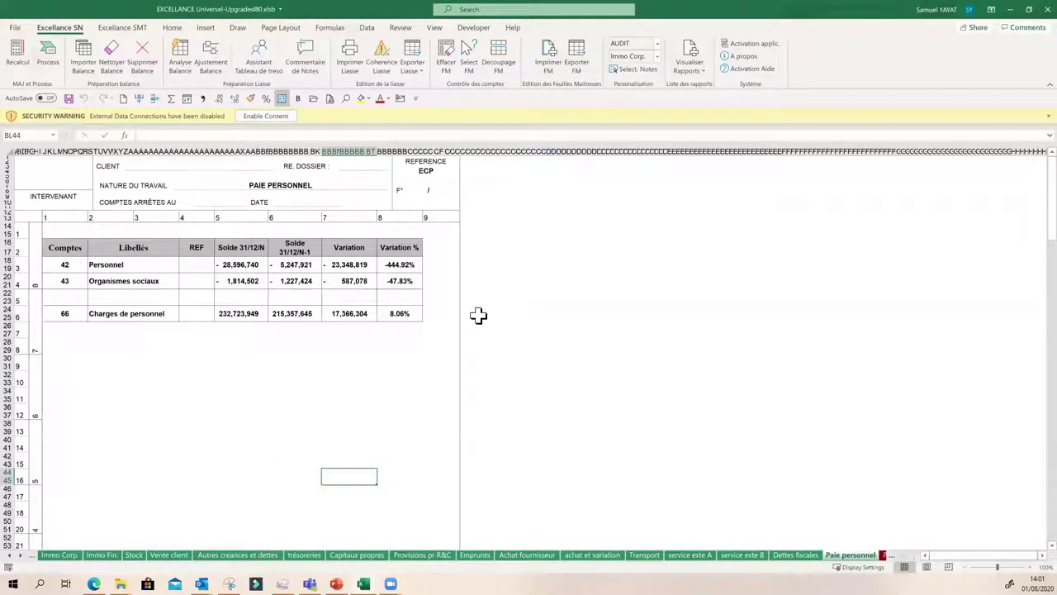
- Check the accounts on the Achat fournisseur, achat et variation, Transport, service exte A, service exte B and Dettes fiscales lead sheets
left_click(526, 555)
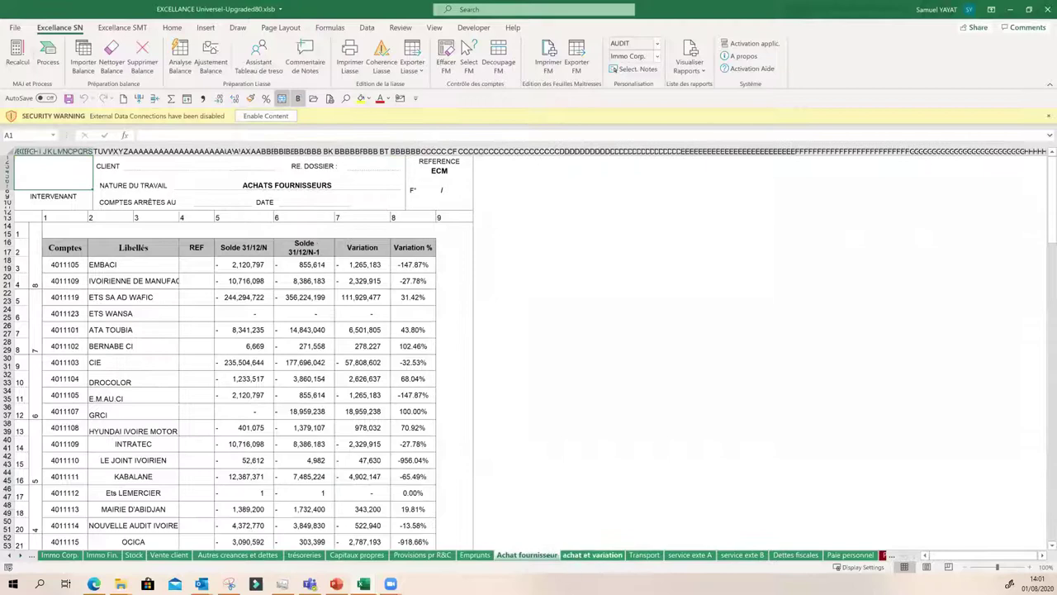
left_click(592, 555)
left_click(645, 555)
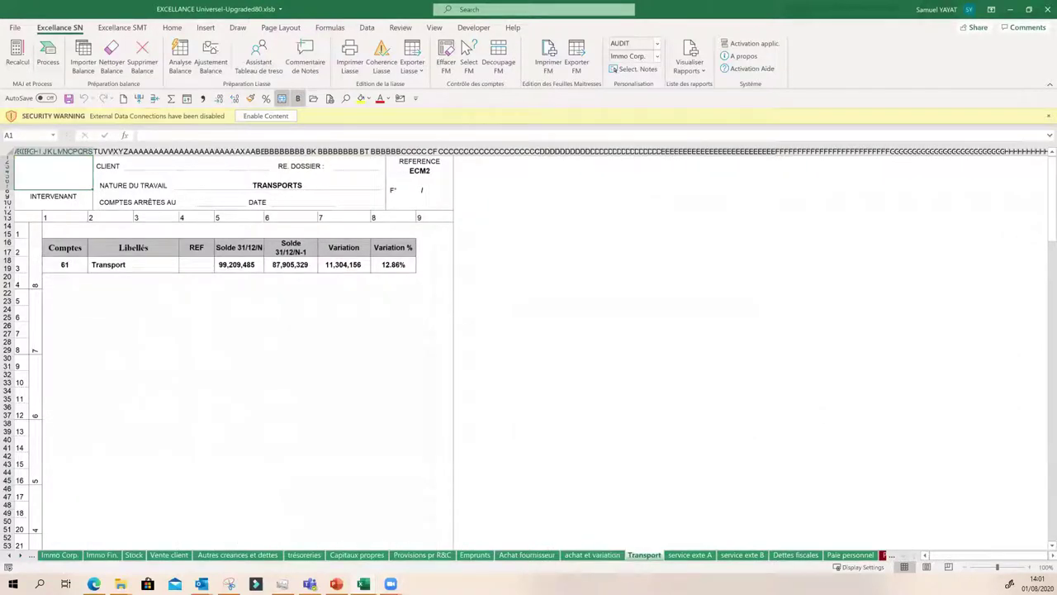
left_click(689, 555)
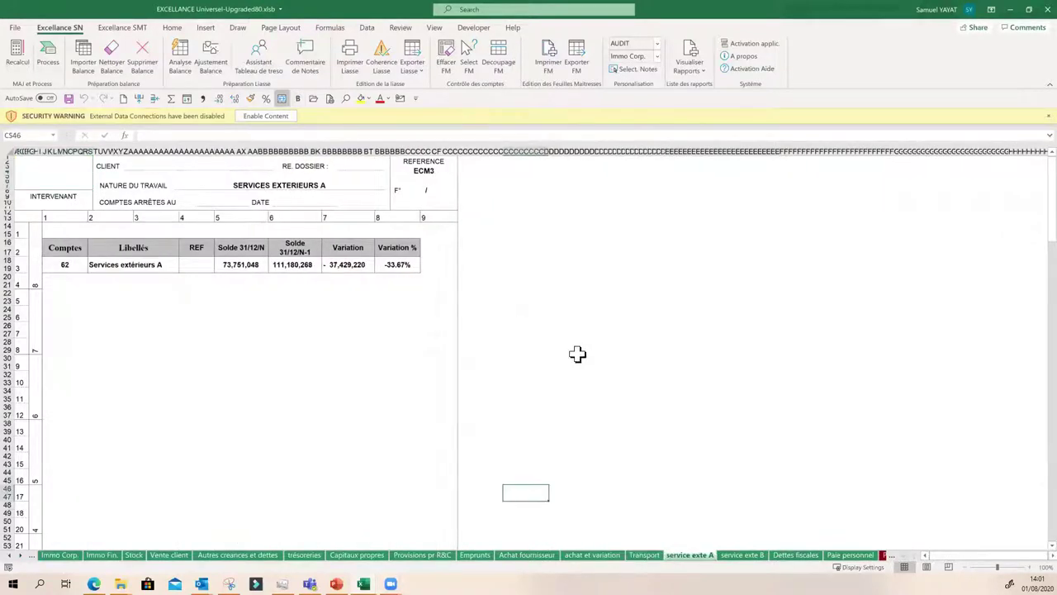
left_click(737, 556)
left_click(793, 555)
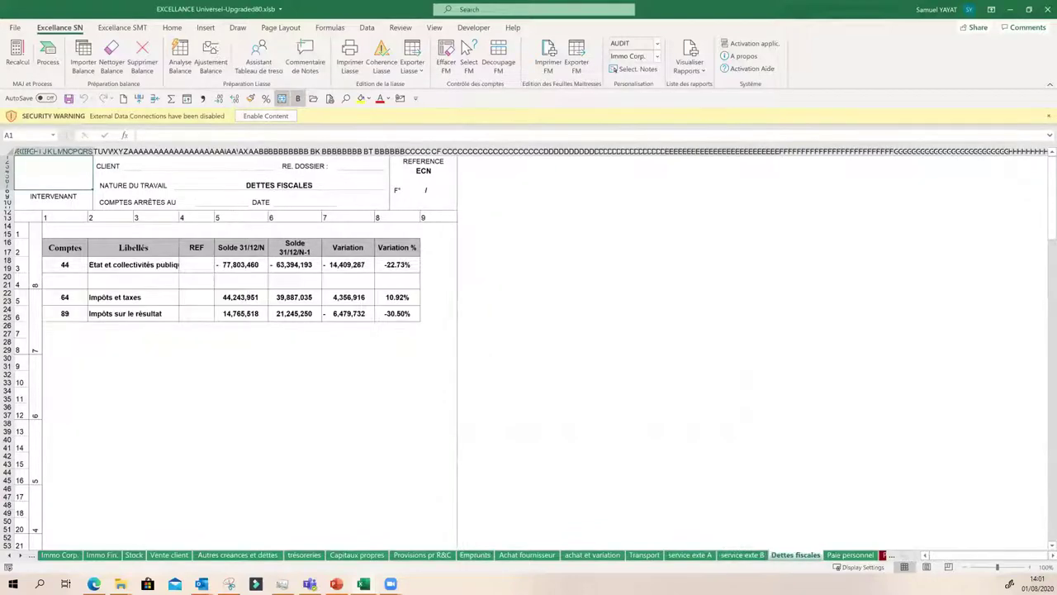
- Review the Approche Risques values on the Paramétrage FM sheet, from Fournisseurs back up to the Trésorerie section
left_click(21, 555)
left_click(21, 555)
left_click(21, 555)
left_click(21, 555)
left_click(21, 555)
left_click(488, 555)
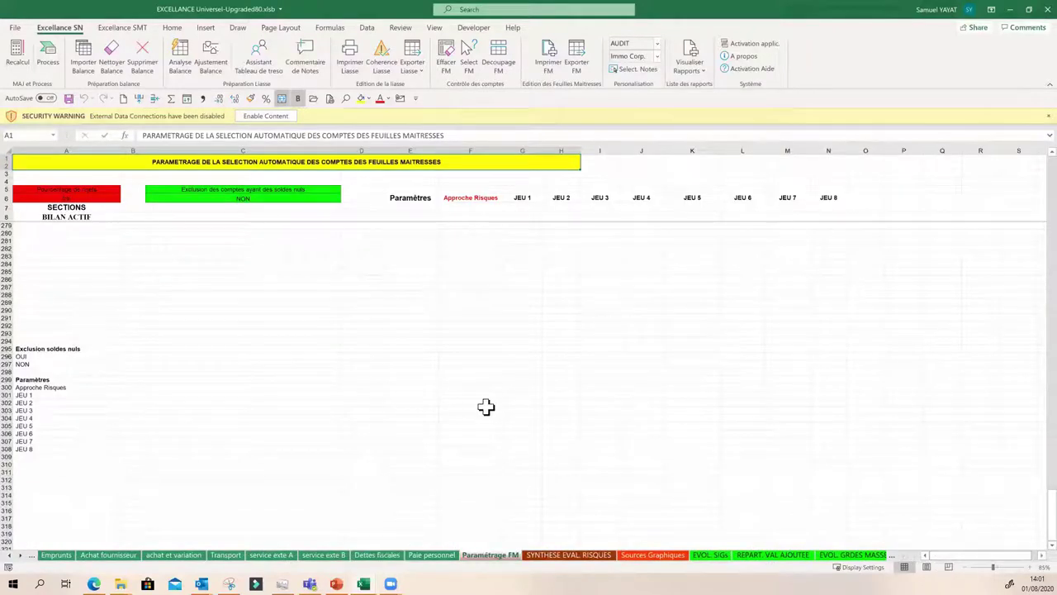
scroll(483, 407, "down", 1)
scroll(478, 408, "up", 20)
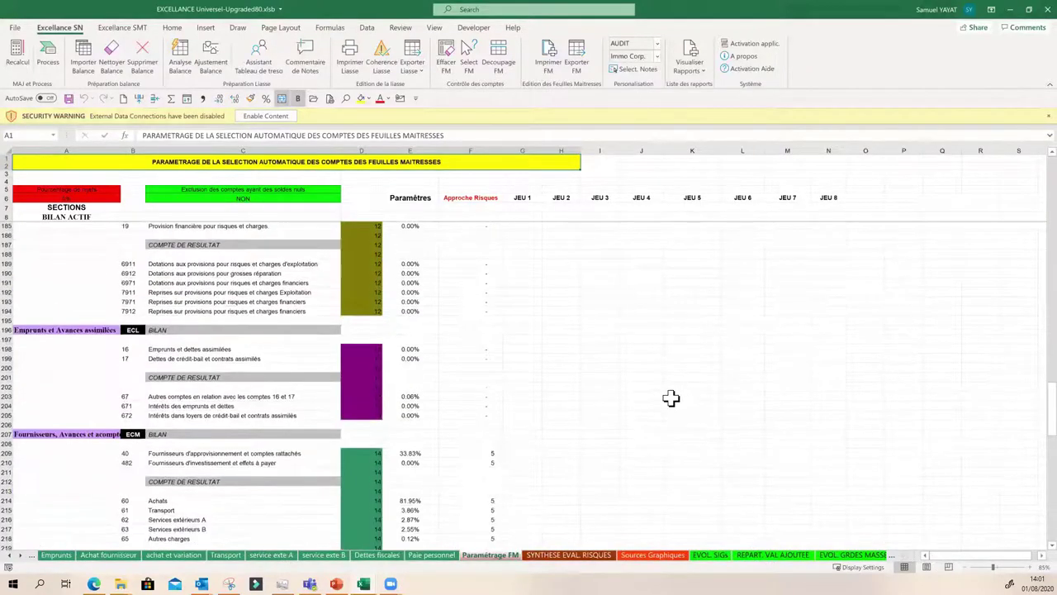
scroll(732, 372, "up", 11)
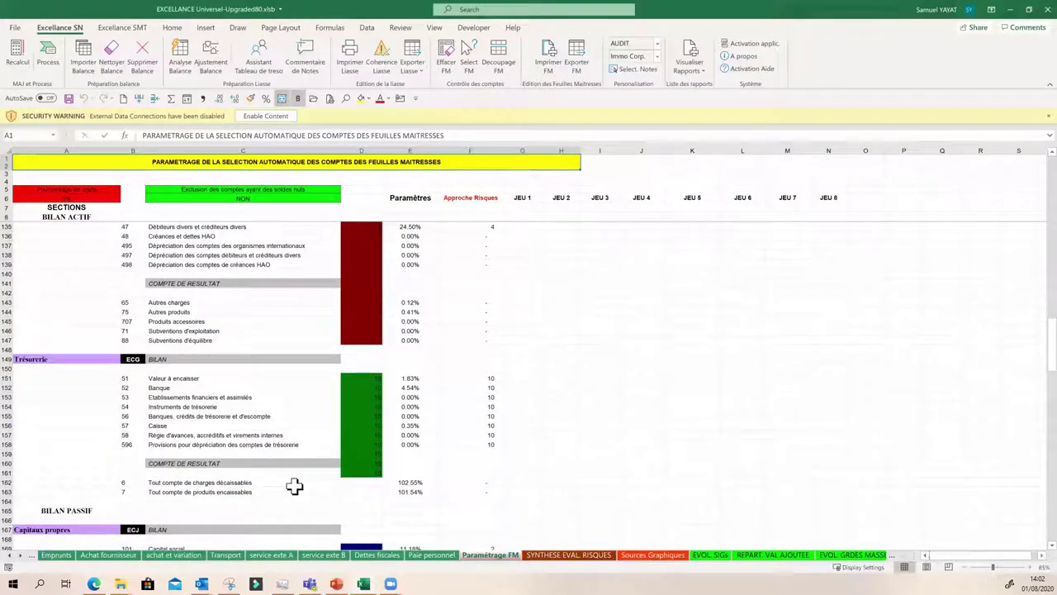
- Examine the supplier accounts on the Achat fournisseur lead sheet down to the class 40 subtotal
left_click(10, 554)
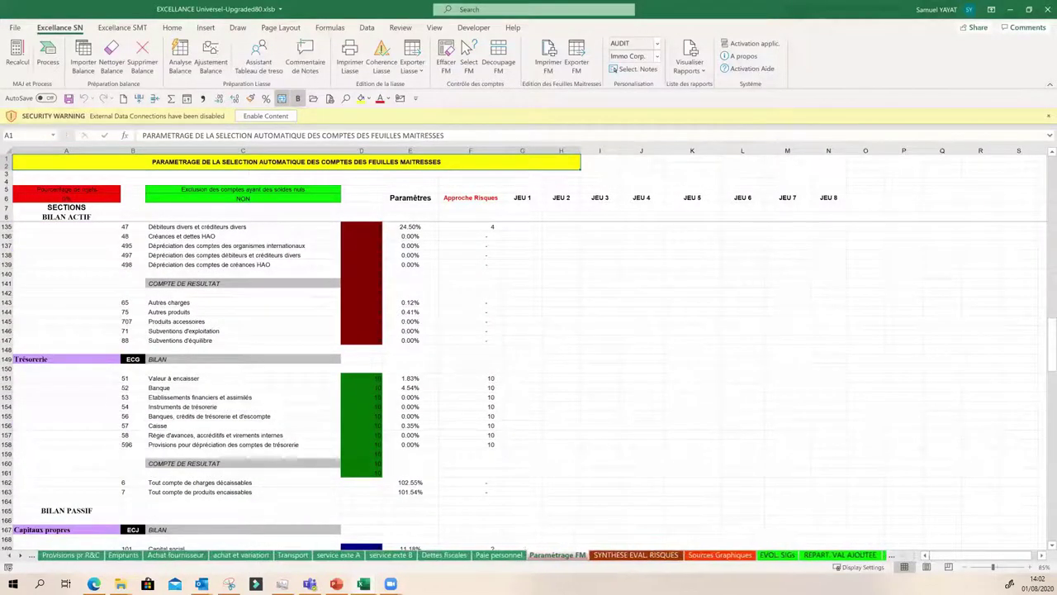
left_click(10, 554)
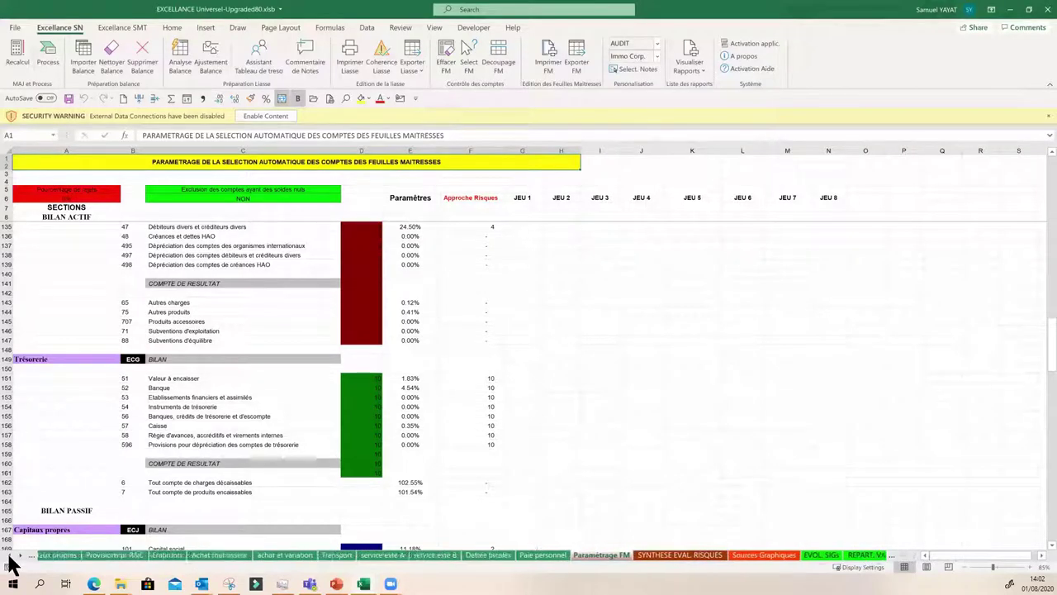
left_click(10, 555)
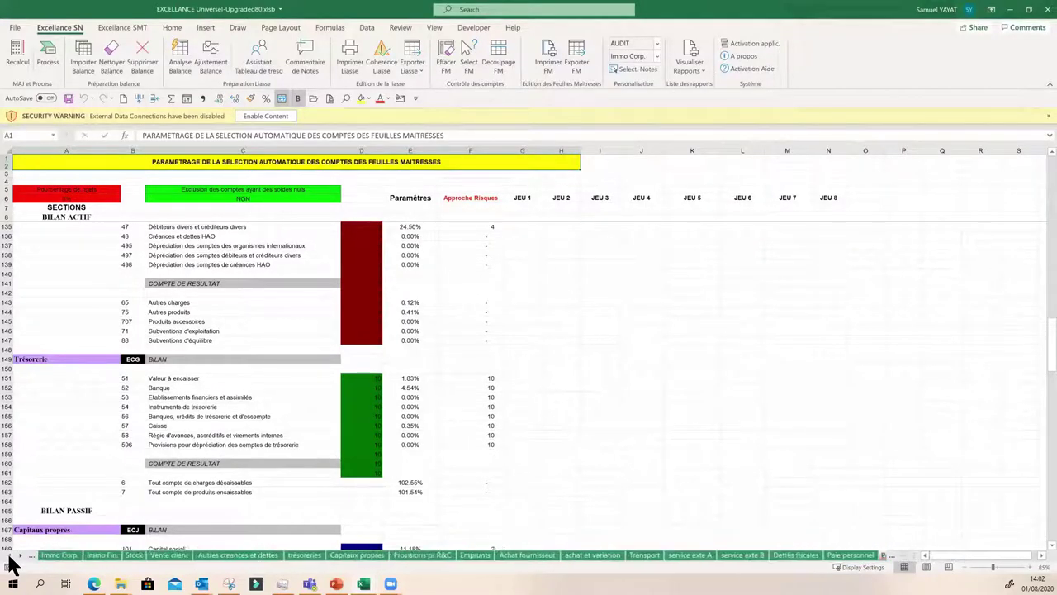
left_click(21, 555)
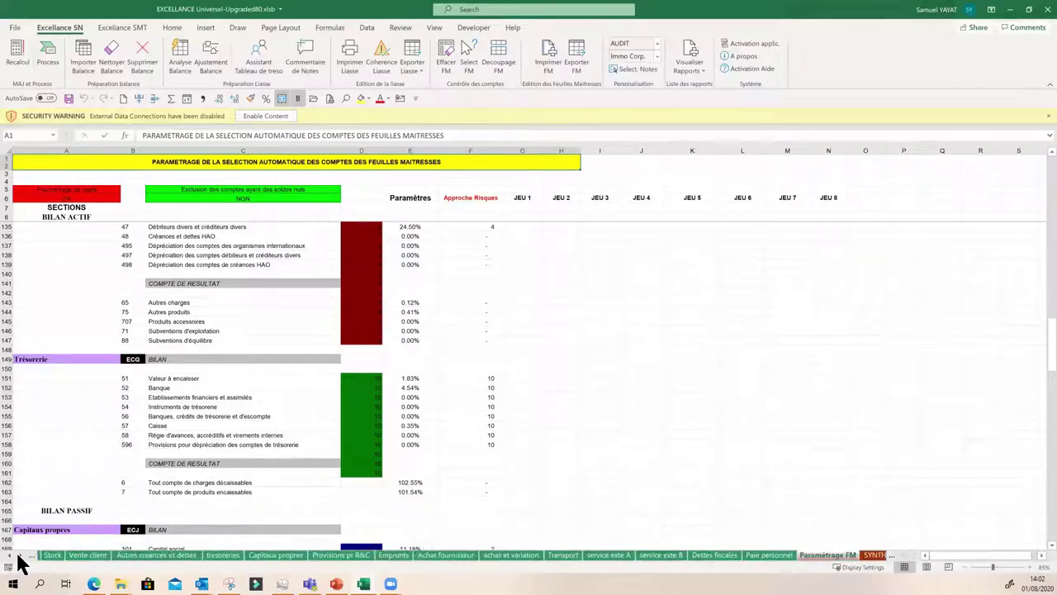
left_click(441, 555)
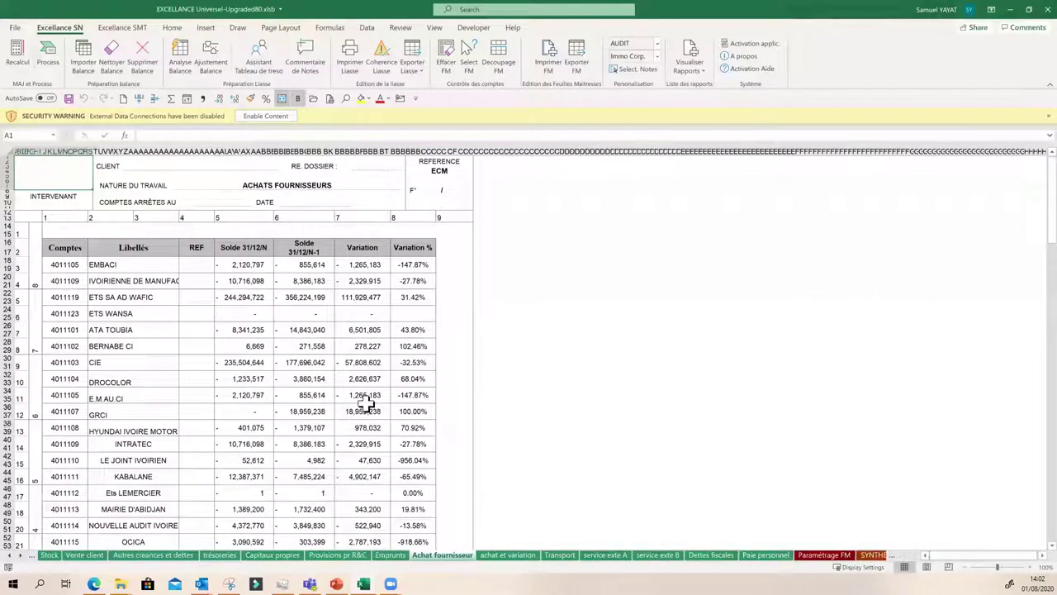
scroll(140, 314, "down", 1)
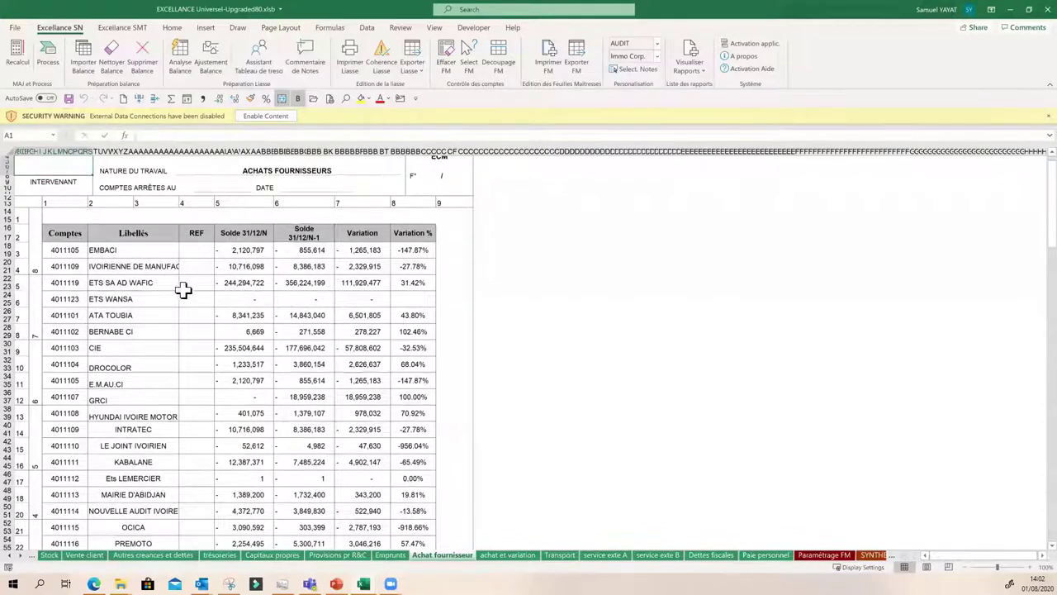
scroll(189, 293, "down", 1)
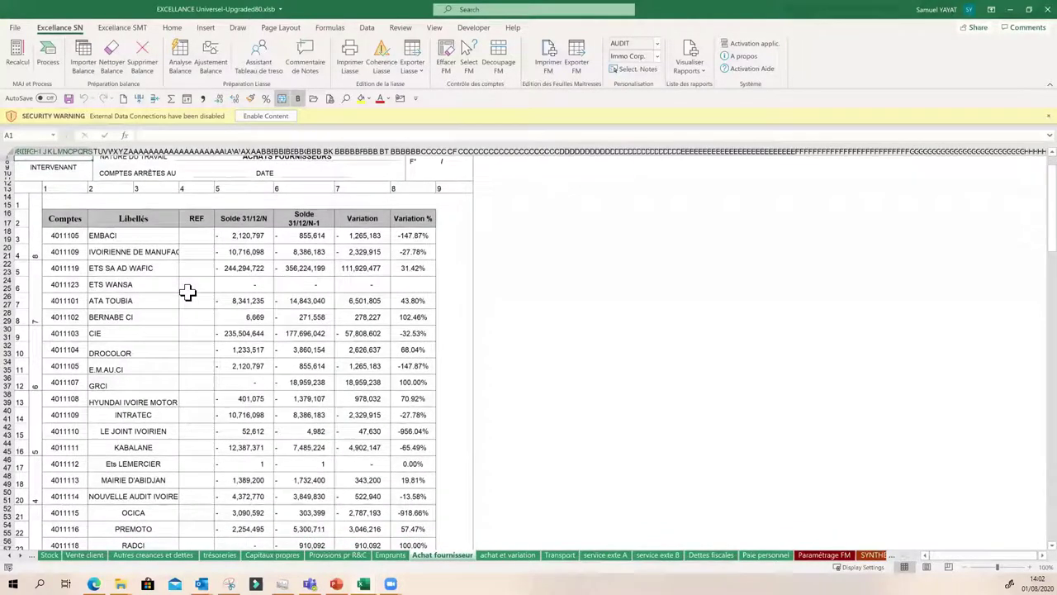
scroll(188, 292, "down", 3)
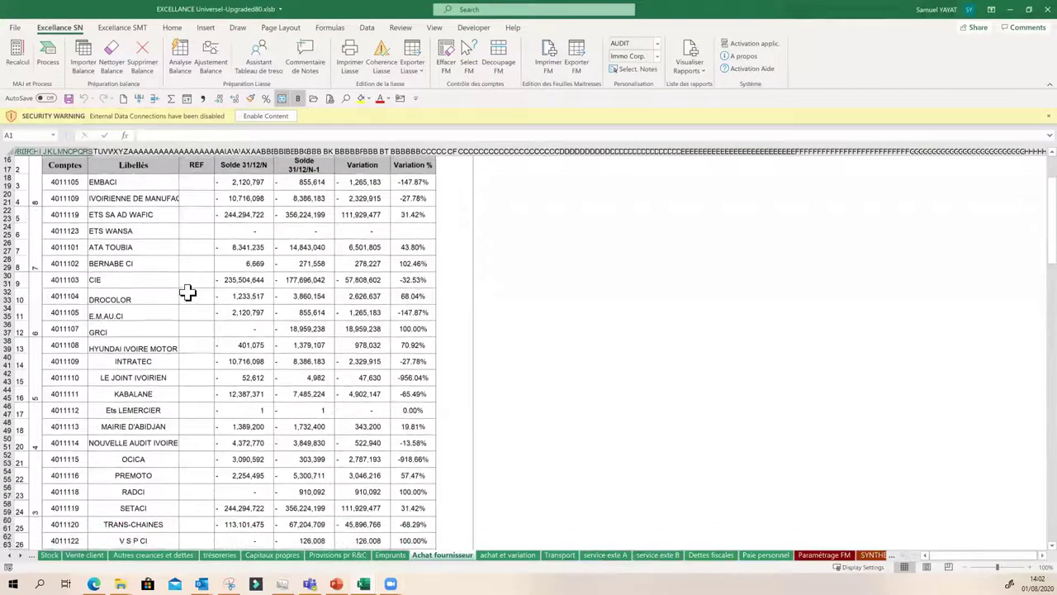
scroll(188, 292, "down", 4)
scroll(188, 293, "down", 10)
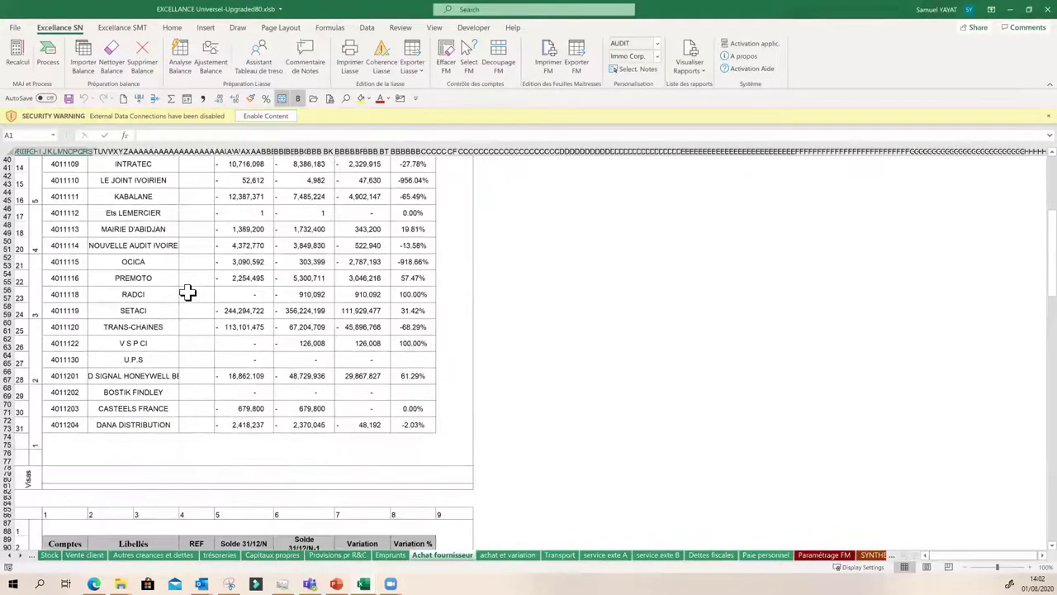
scroll(188, 292, "down", 3)
scroll(189, 292, "down", 9)
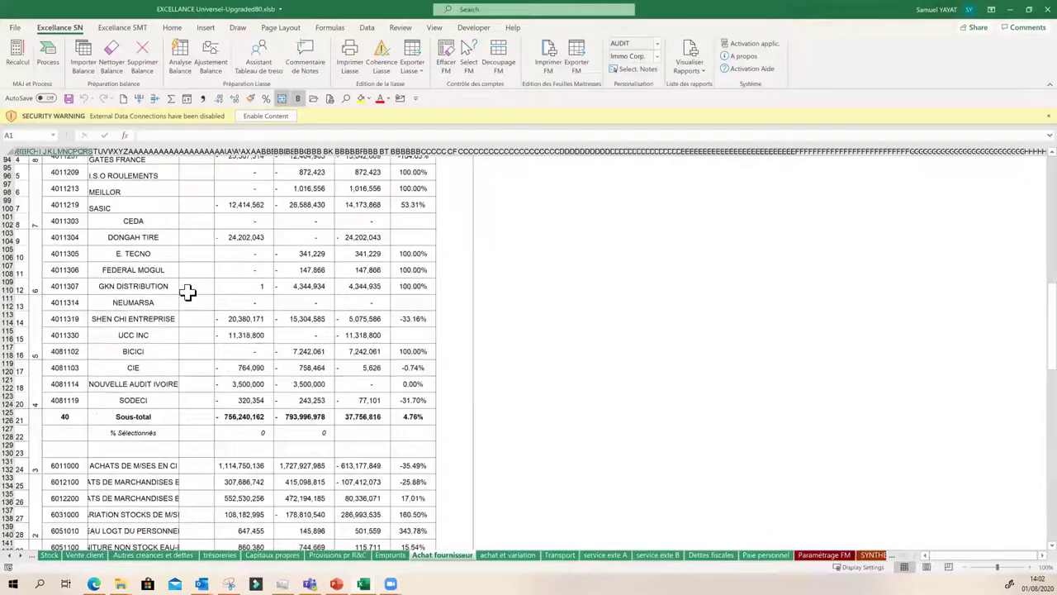
scroll(189, 293, "down", 1)
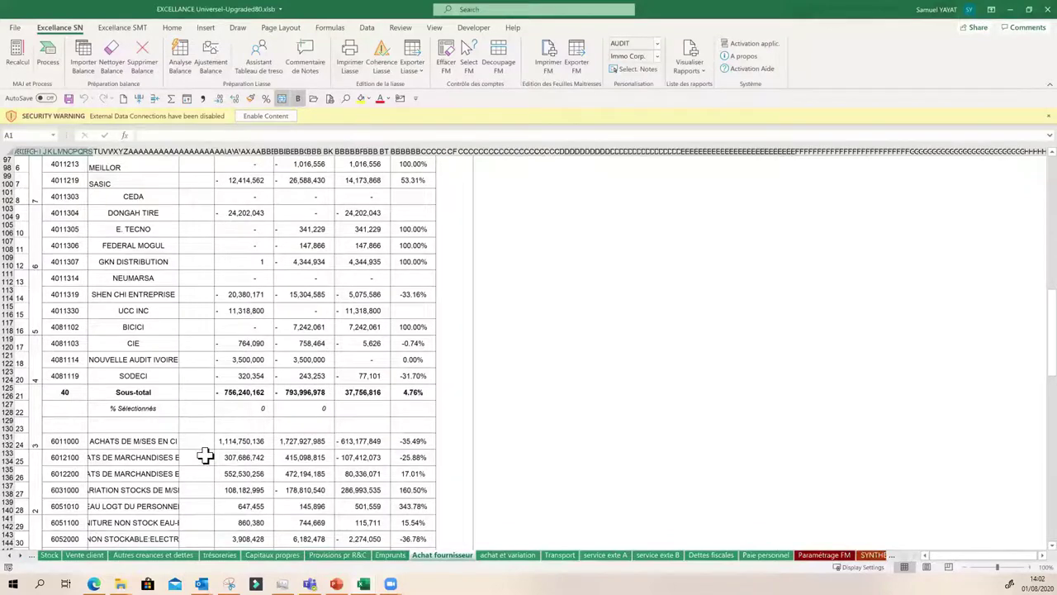
- Examine the purchase, transport and external service accounts (classes 60, 61 and 62) listed on the Achat fournisseur lead sheet
scroll(205, 456, "down", 4)
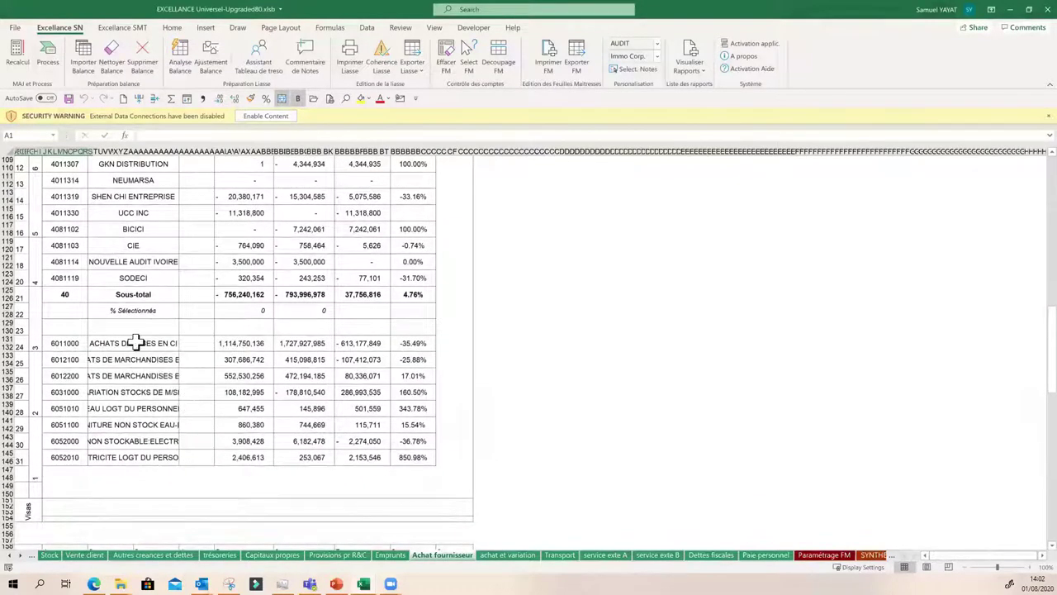
left_click_drag(142, 342, 140, 457)
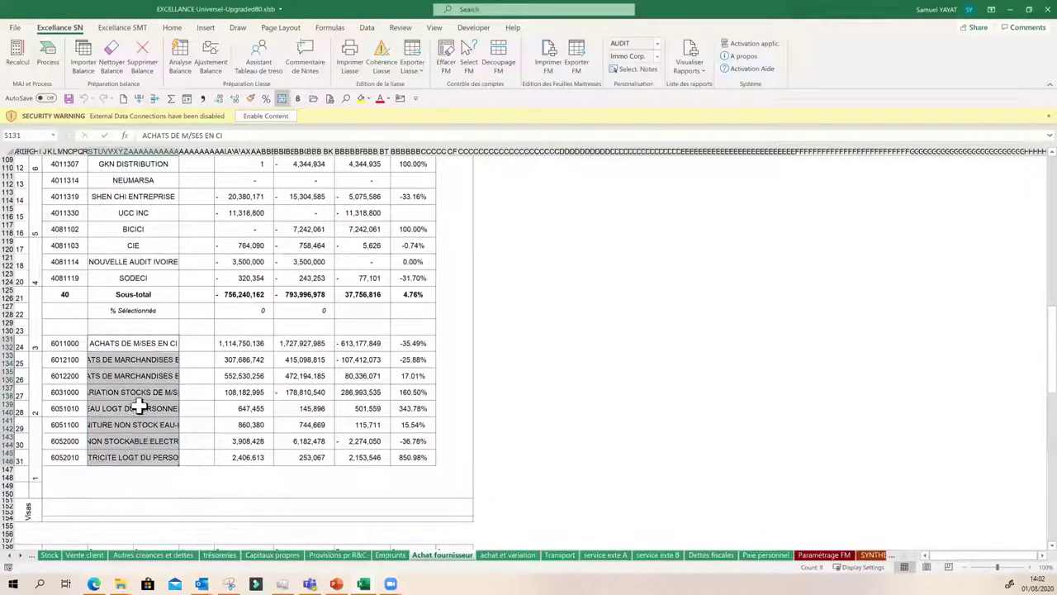
scroll(152, 441, "down", 6)
scroll(153, 442, "down", 3)
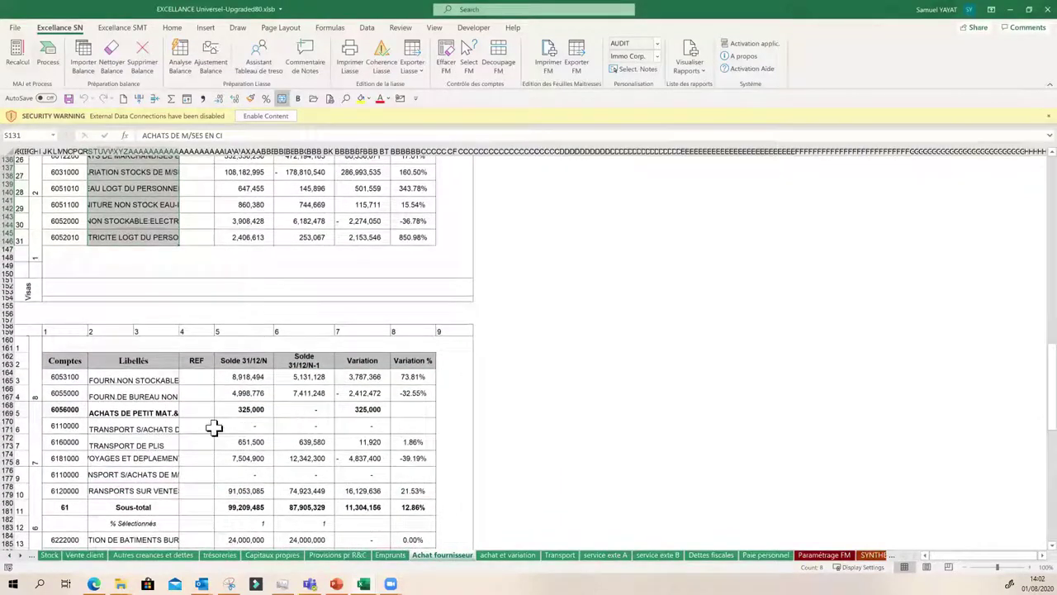
scroll(135, 487, "down", 3)
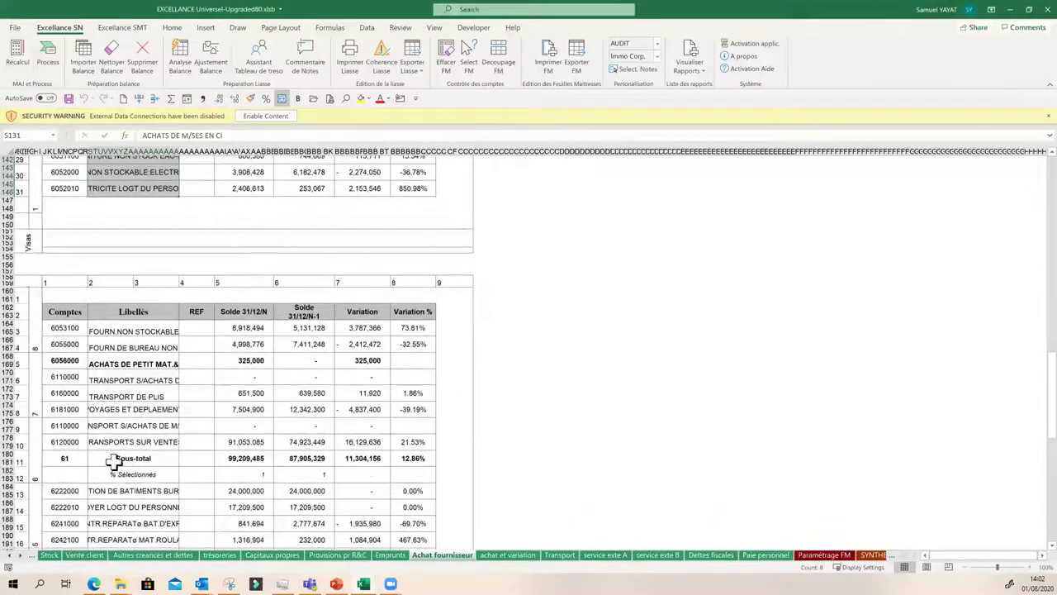
scroll(173, 474, "down", 3)
scroll(172, 474, "down", 1)
scroll(173, 474, "down", 1)
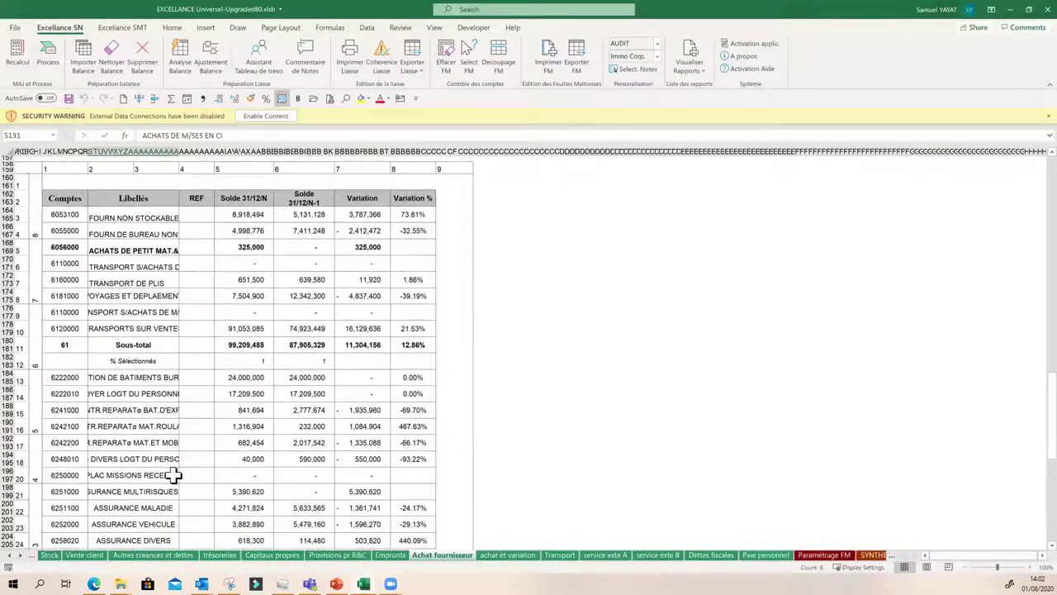
scroll(173, 475, "down", 3)
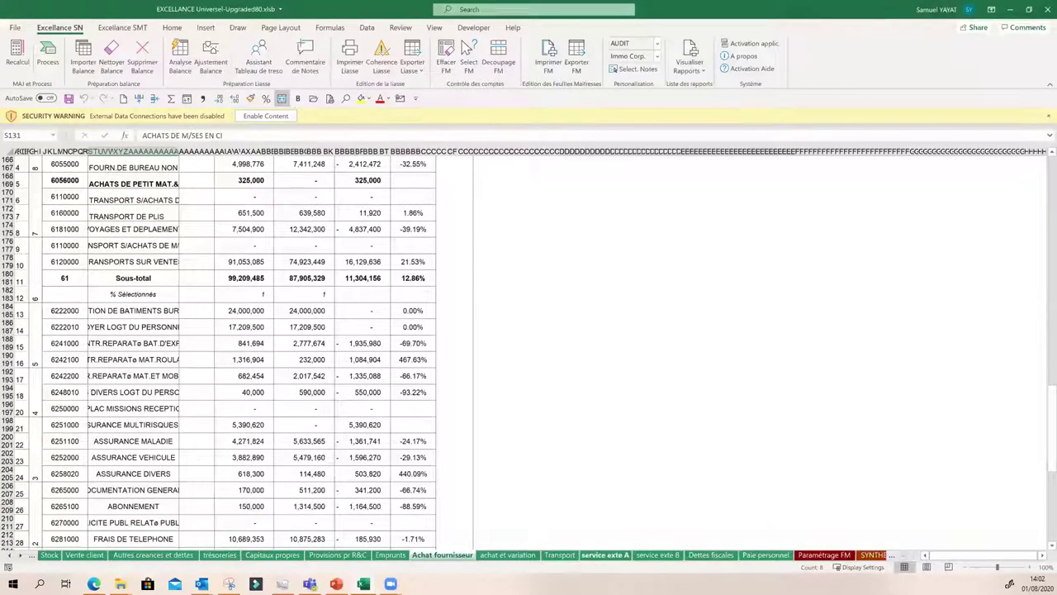
- Look at the service exte A and achat et variation lead sheets for comparison, and return to Achat fournisseur
left_click(605, 555)
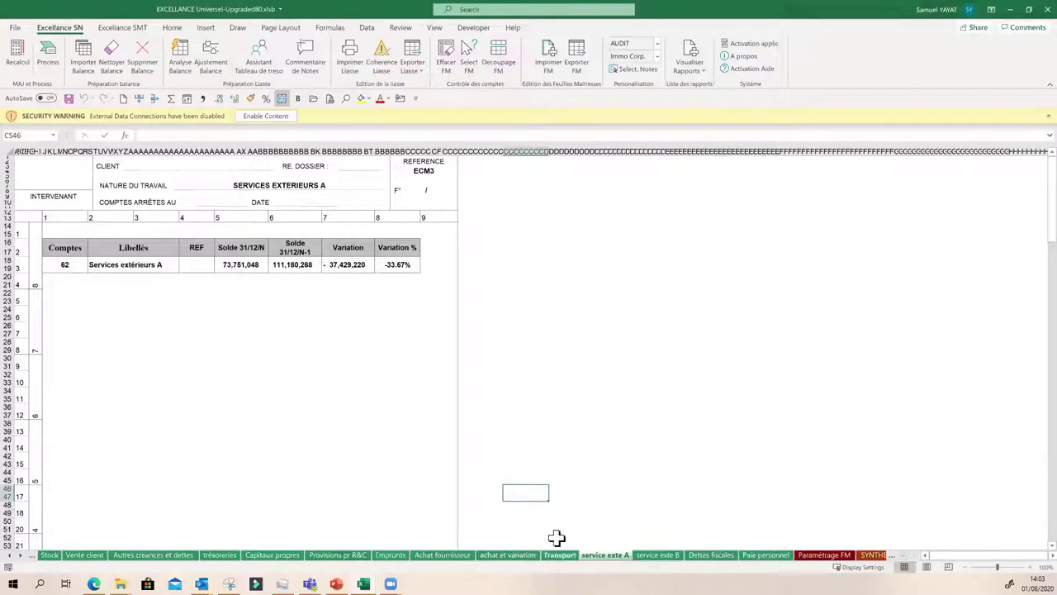
left_click(510, 557)
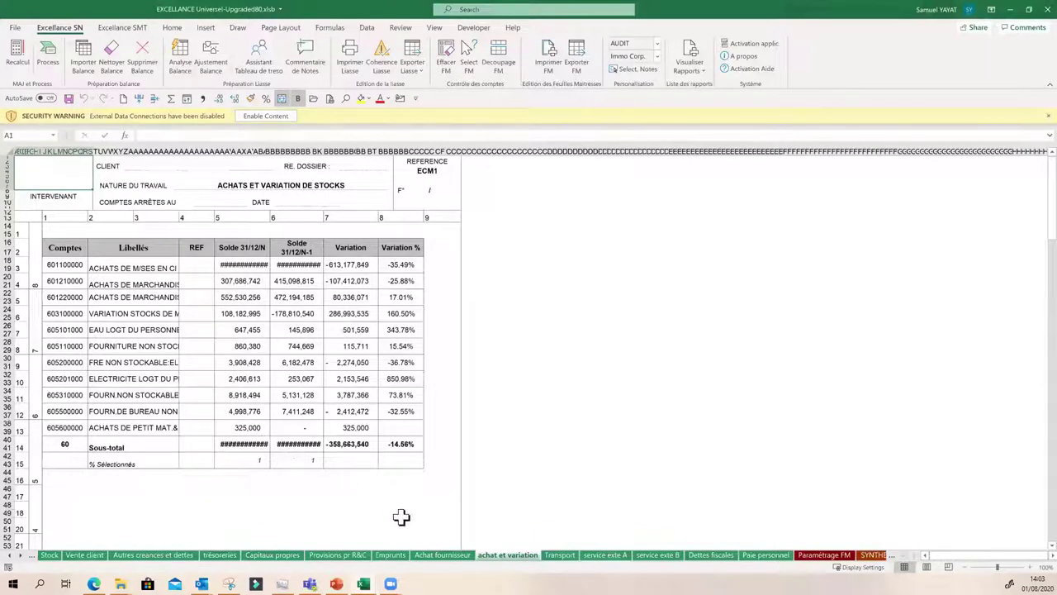
left_click(442, 554)
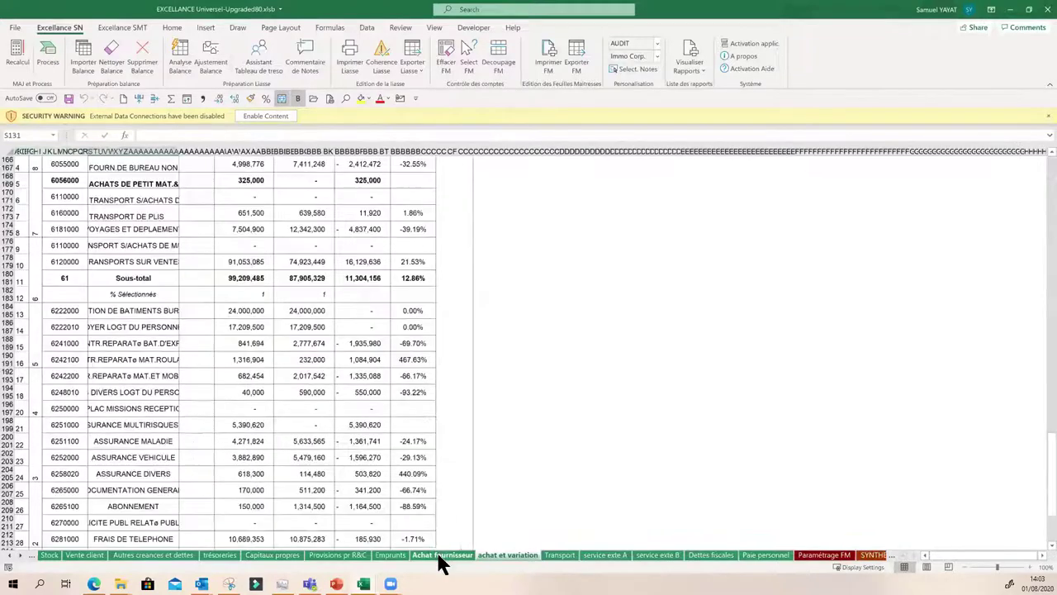
- Go through the Achat fournisseur lead sheet again from the first supplier account to the last class 62 account
scroll(358, 512, "up", 5)
scroll(318, 356, "up", 20)
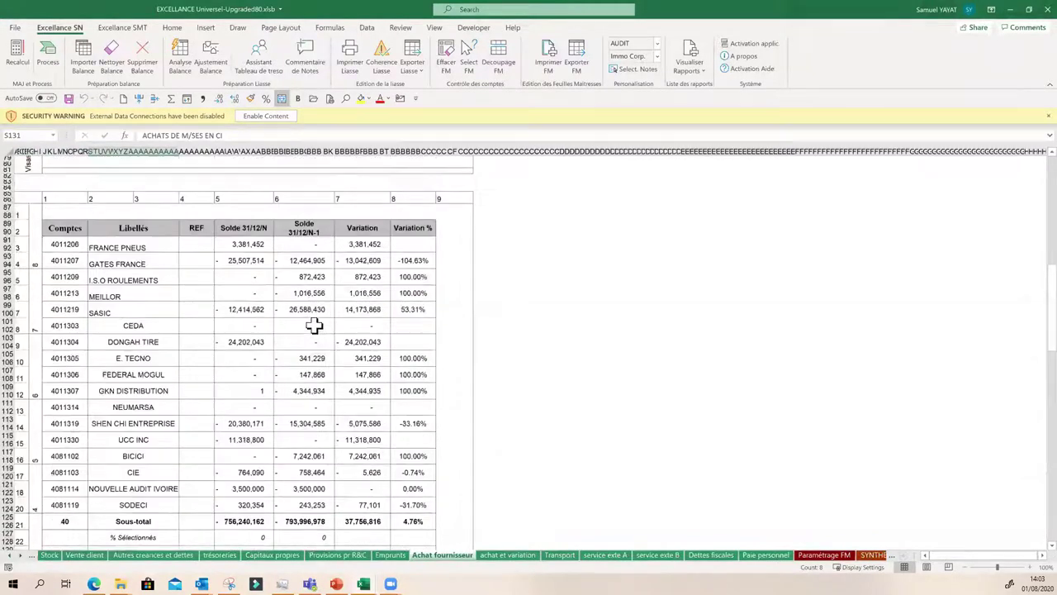
scroll(293, 311, "up", 10)
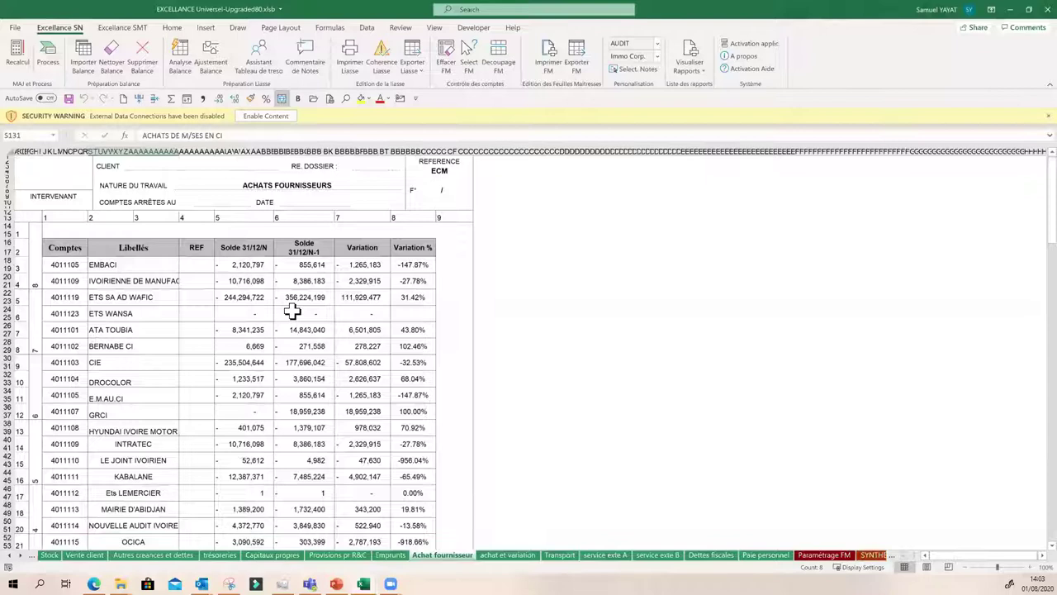
scroll(293, 311, "down", 20)
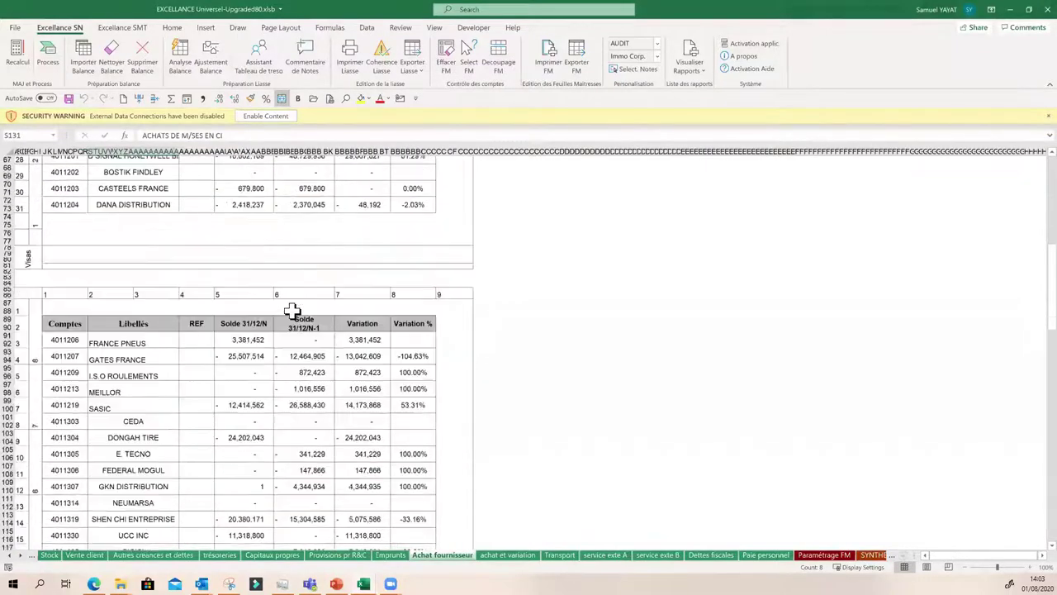
scroll(293, 311, "down", 5)
scroll(293, 311, "down", 11)
scroll(292, 311, "down", 12)
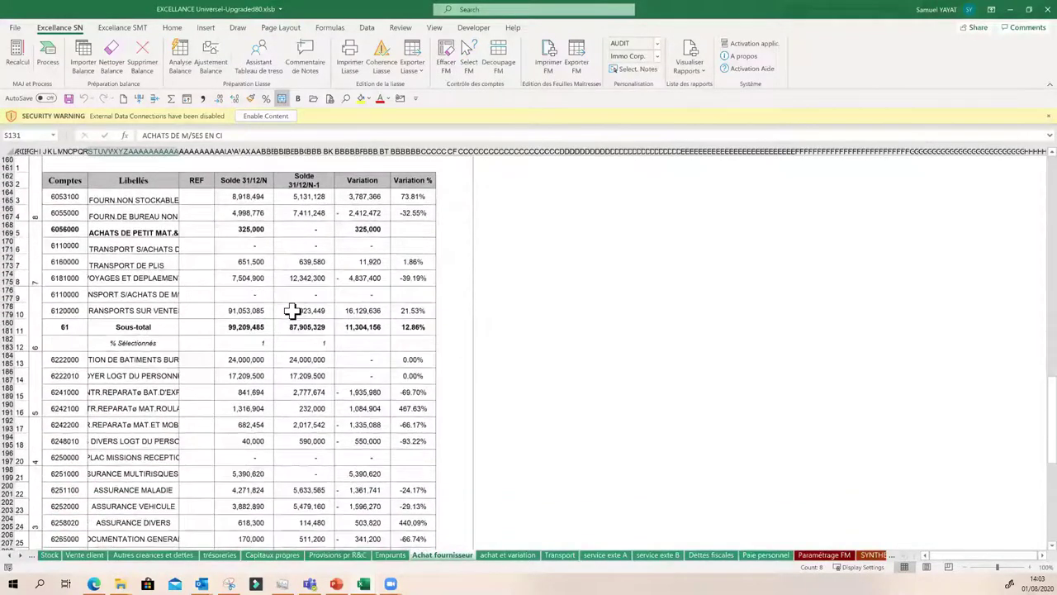
scroll(292, 310, "down", 3)
scroll(292, 310, "down", 3)
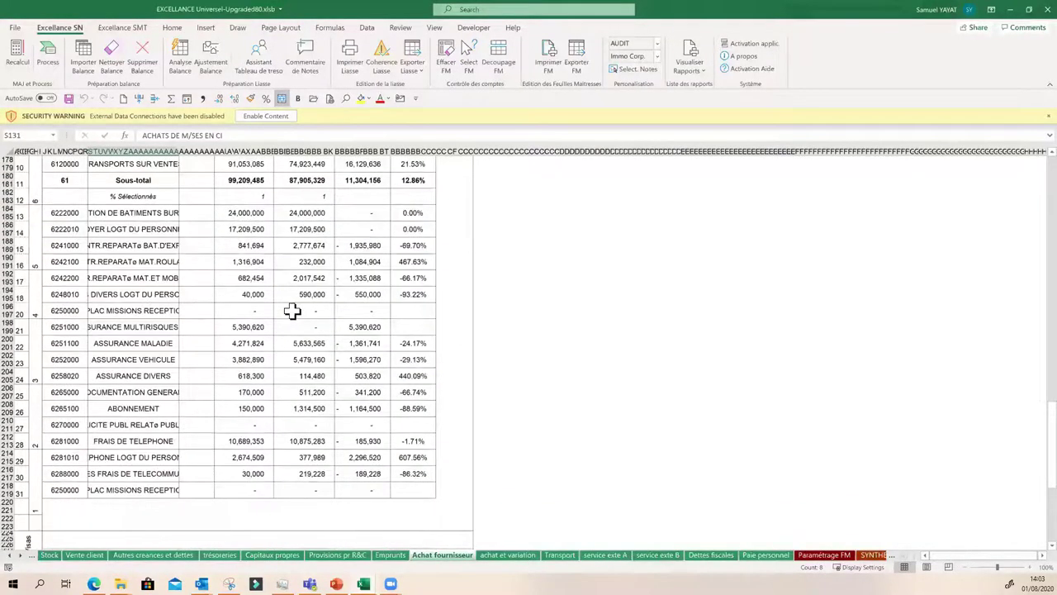
scroll(293, 311, "down", 2)
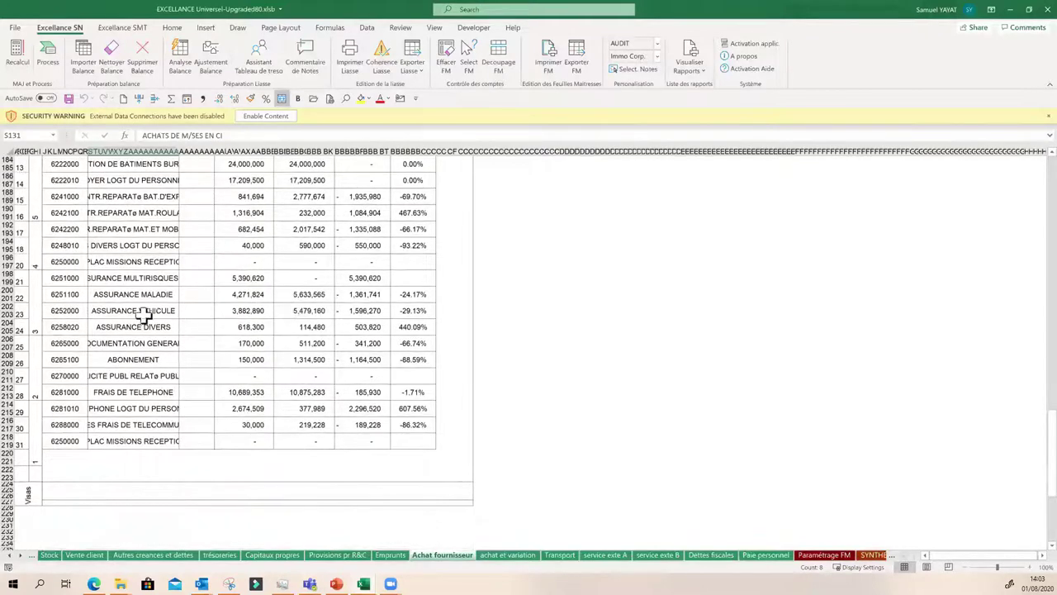
- Check the accounts around FRAIS DE TELEPHONE and the rows below the last page of the Achat fournisseur lead sheet
left_click(137, 393)
scroll(142, 394, "up", 2)
scroll(142, 395, "up", 2)
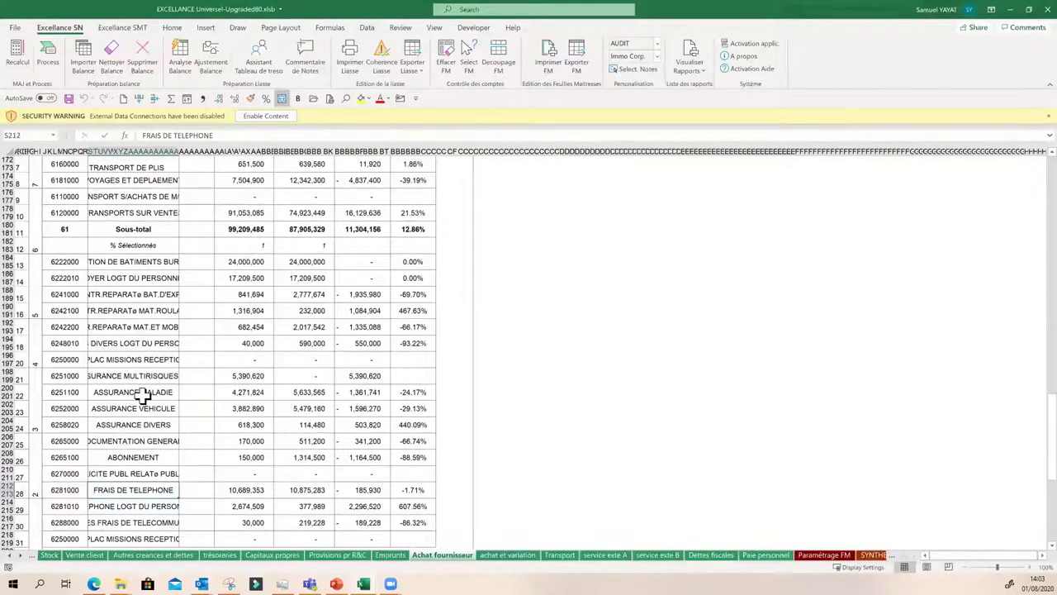
scroll(142, 396, "down", 7)
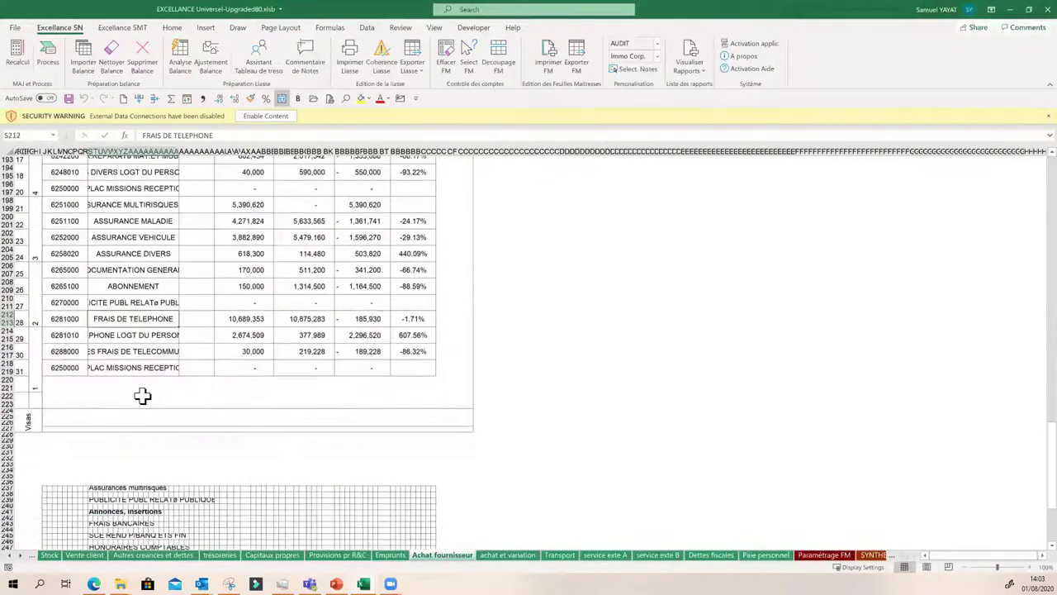
- Review the class 61 and 62 accounts on Achat fournisseur, and examine the balances on the service exte A and service exte B lead sheets
scroll(143, 396, "up", 9)
scroll(142, 396, "up", 2)
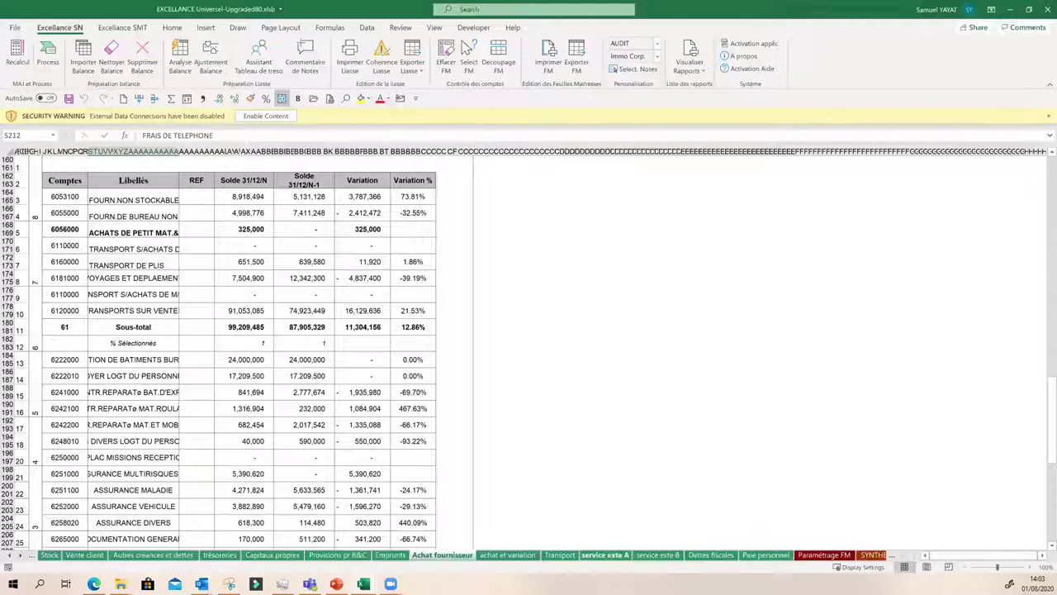
left_click(604, 555)
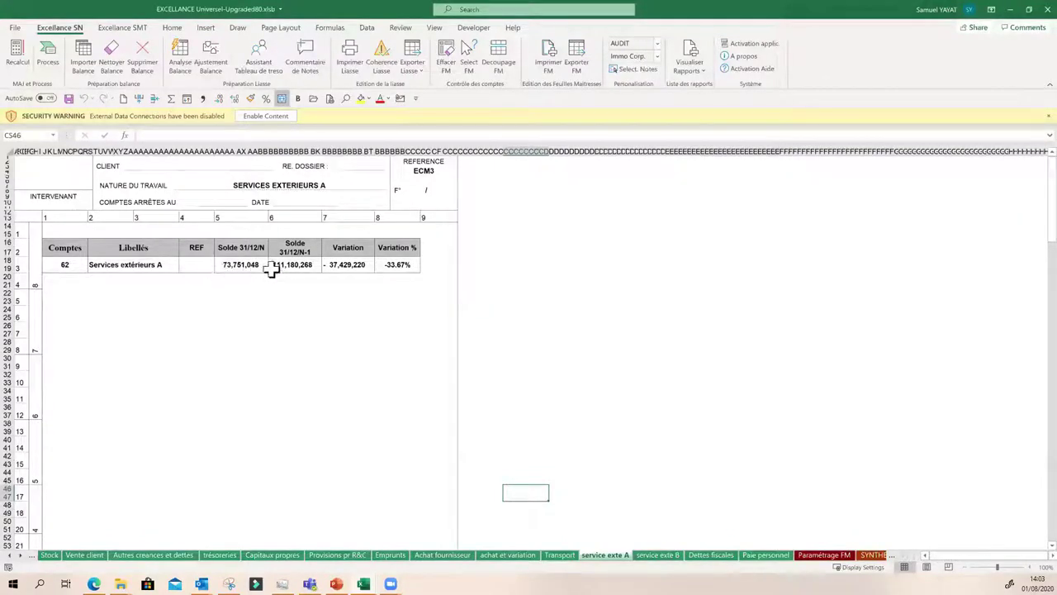
left_click(669, 556)
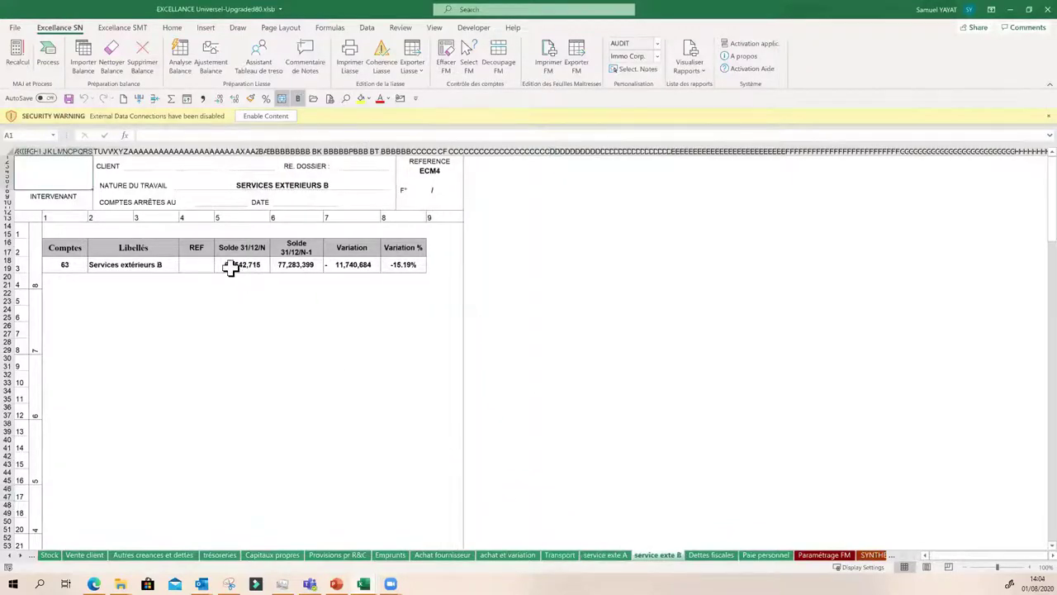
left_click_drag(221, 265, 290, 267)
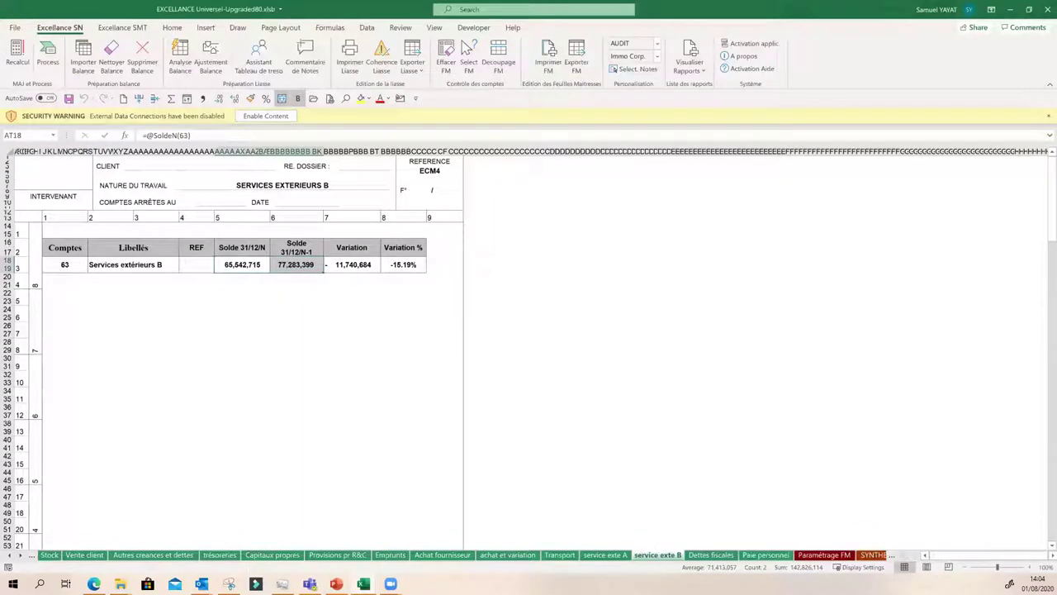
left_click(309, 346)
left_click(248, 325)
left_click(267, 336)
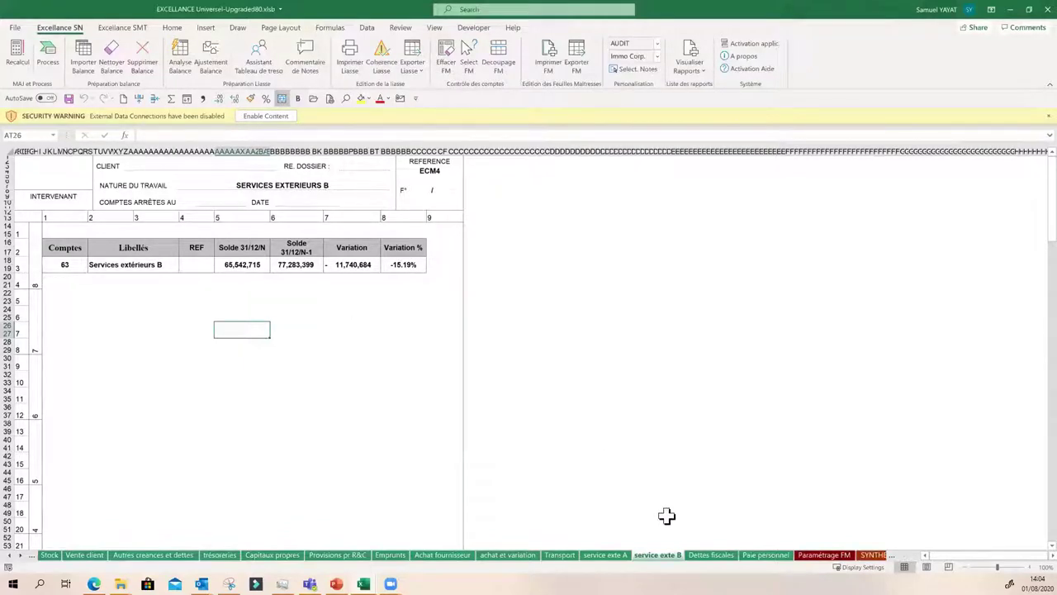
- Look at the Dettes fiscales and Paie personnel lead sheets, and open the Paramétrage FM sheet
left_click(710, 554)
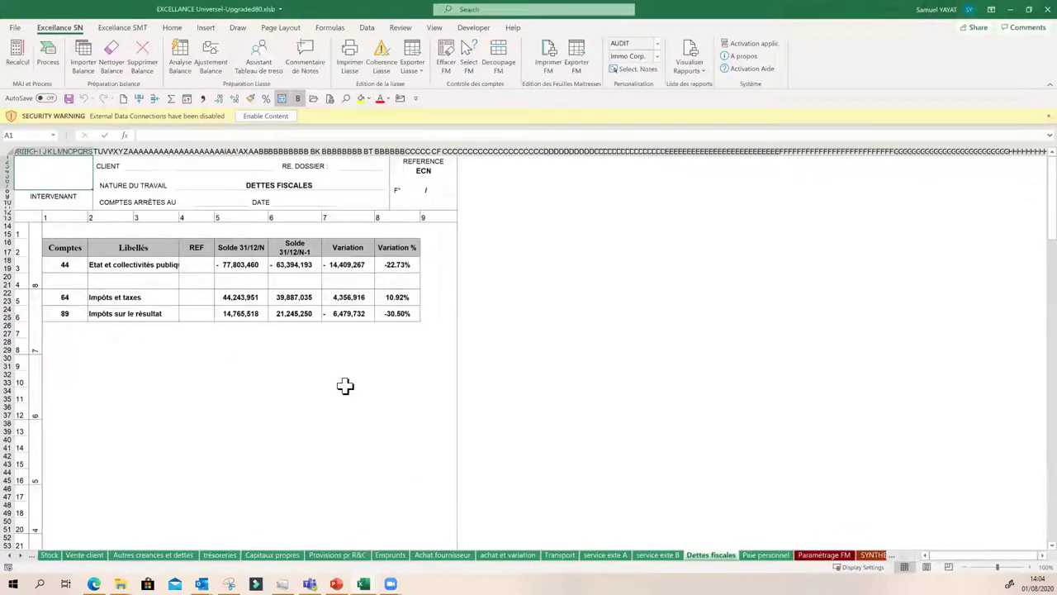
left_click(764, 554)
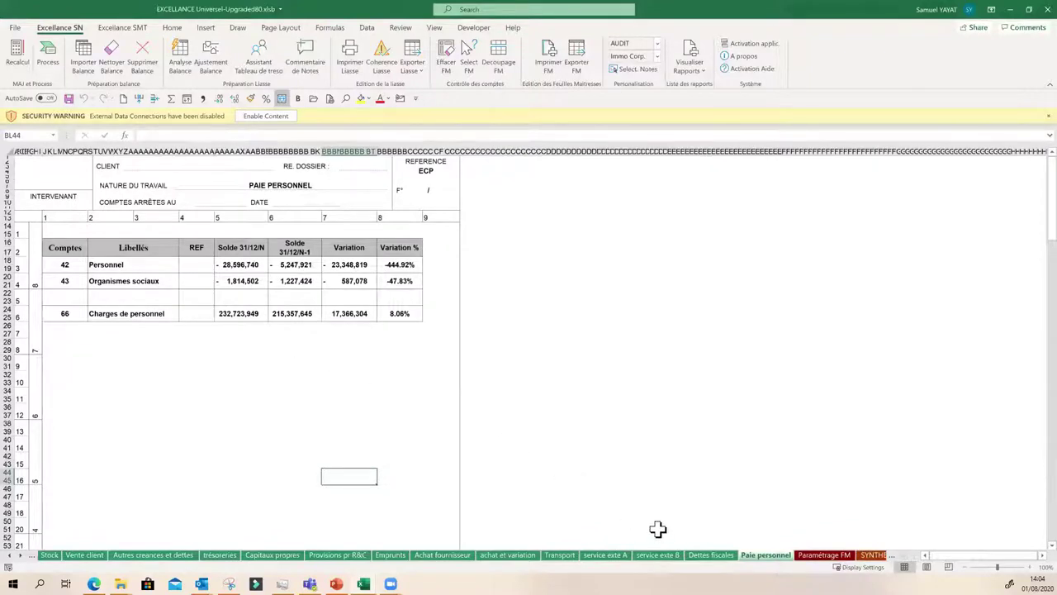
left_click(825, 556)
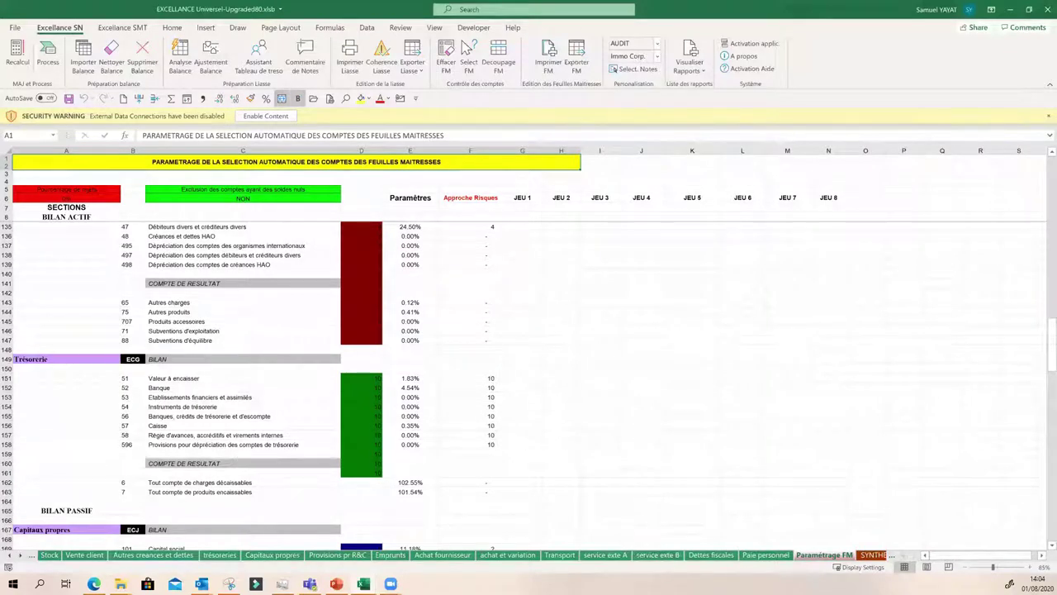
- Return to the Achat fournisseur lead sheet and review its class 62, class 60 and supplier accounts, including the class 40 subtotal
left_click(446, 555)
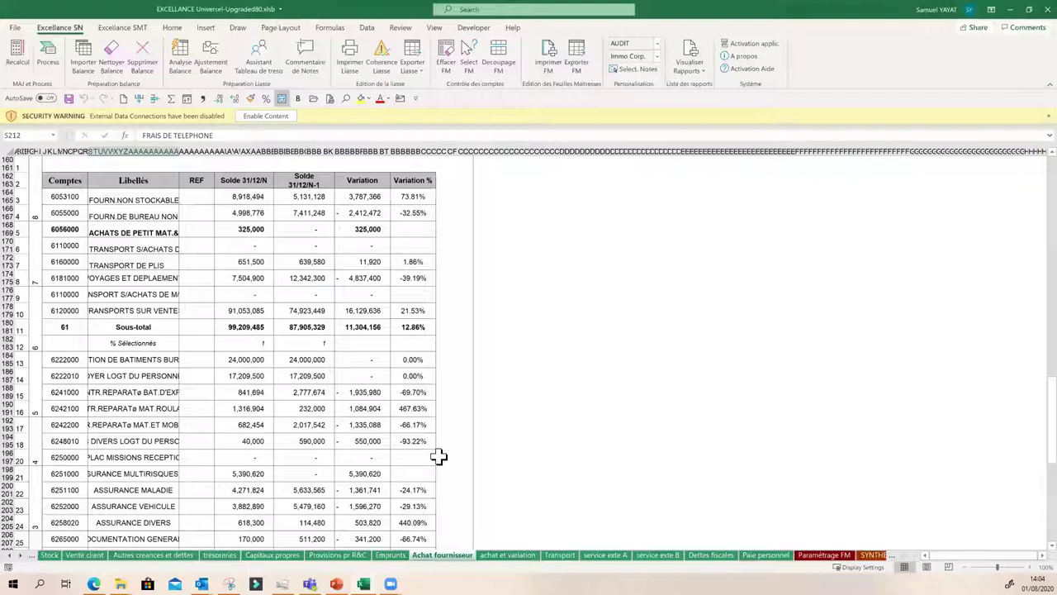
scroll(306, 431, "down", 8)
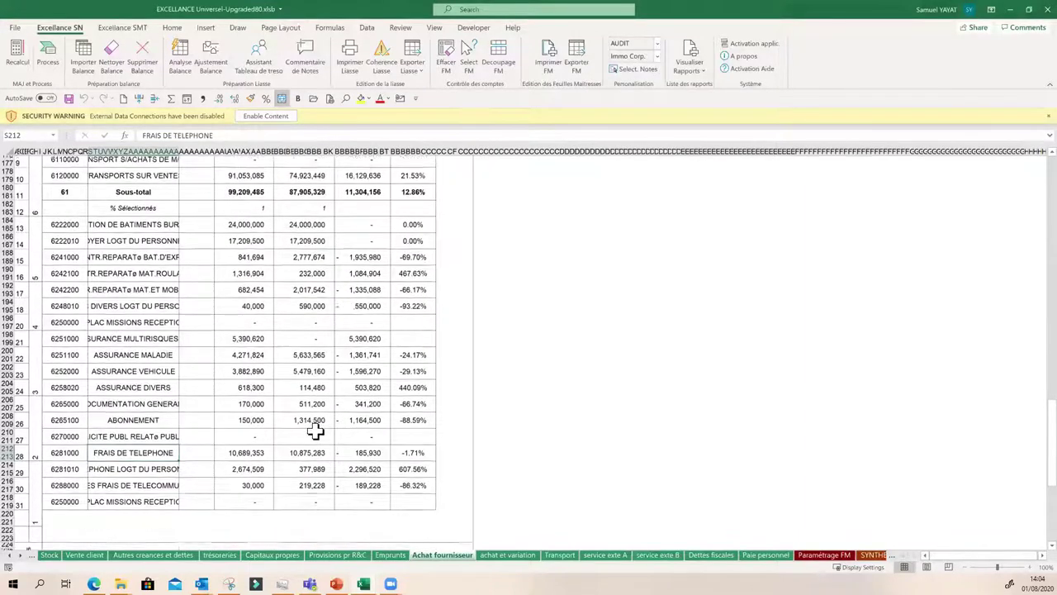
scroll(314, 431, "down", 3)
scroll(314, 431, "up", 15)
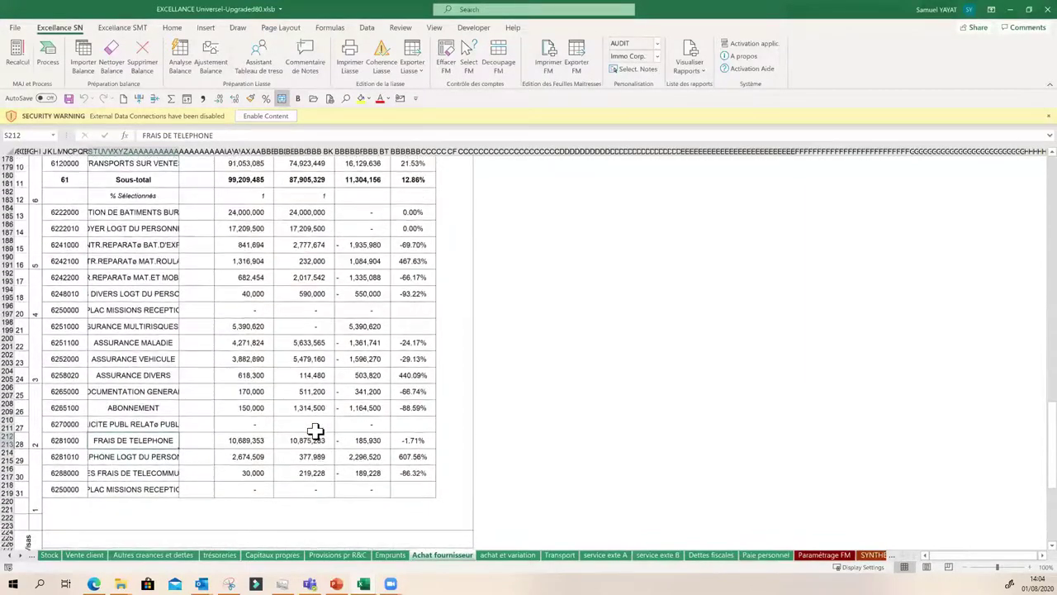
scroll(315, 430, "up", 11)
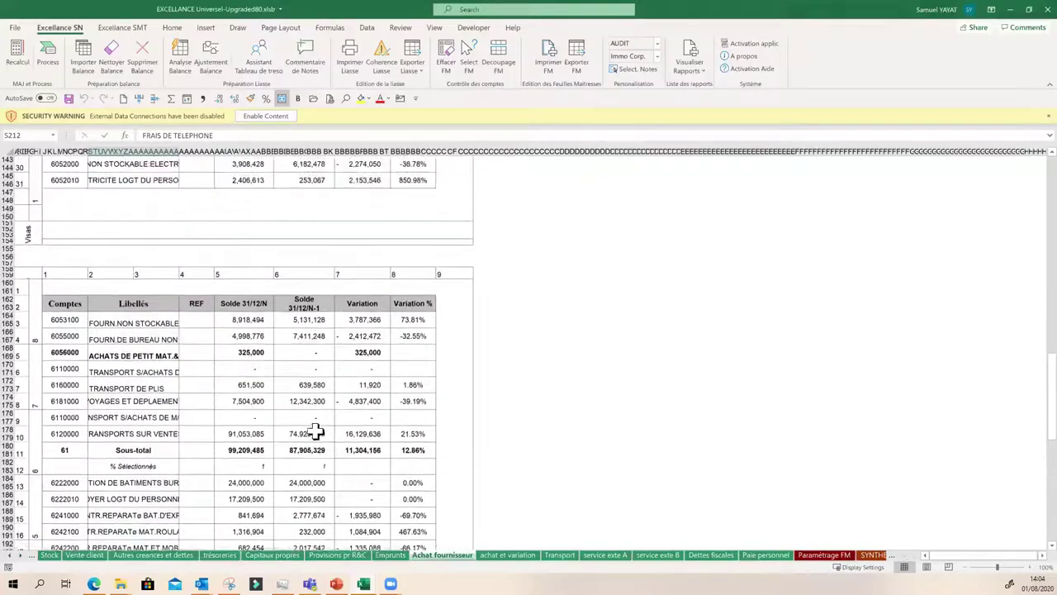
scroll(315, 430, "up", 11)
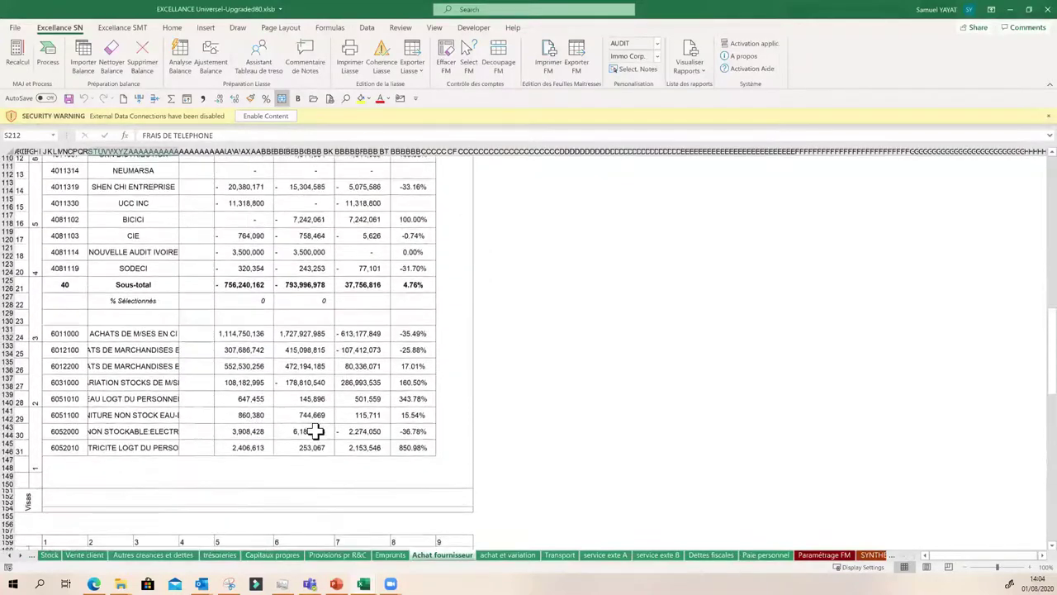
scroll(315, 430, "down", 20)
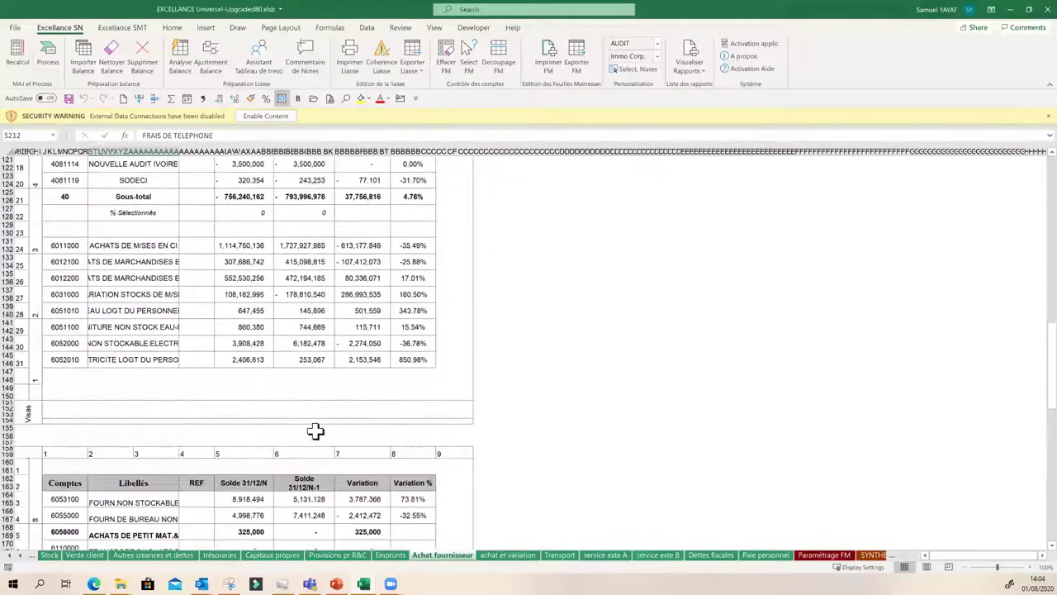
scroll(315, 430, "up", 20)
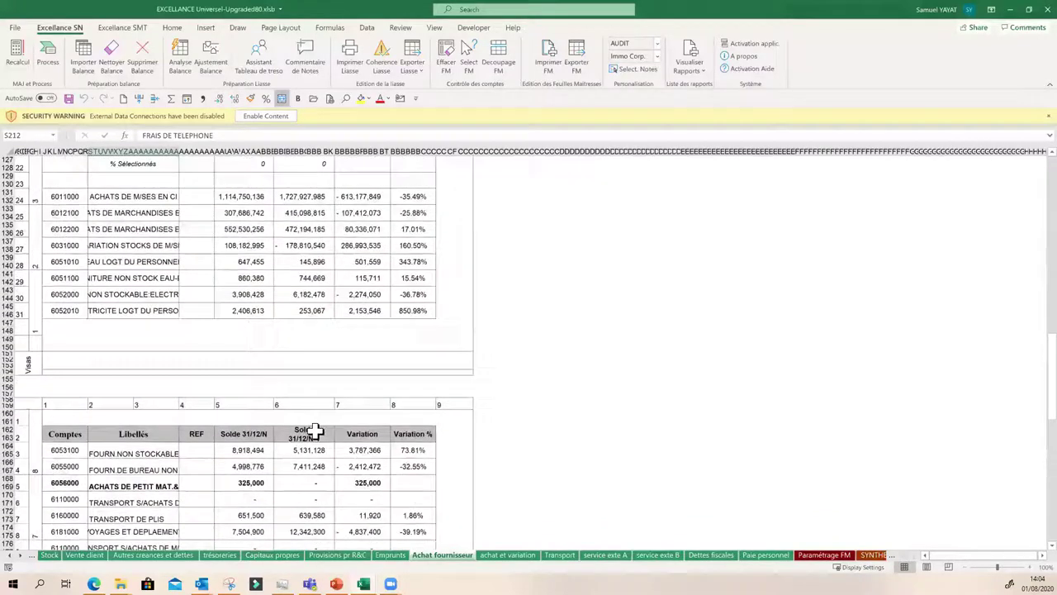
scroll(315, 430, "up", 17)
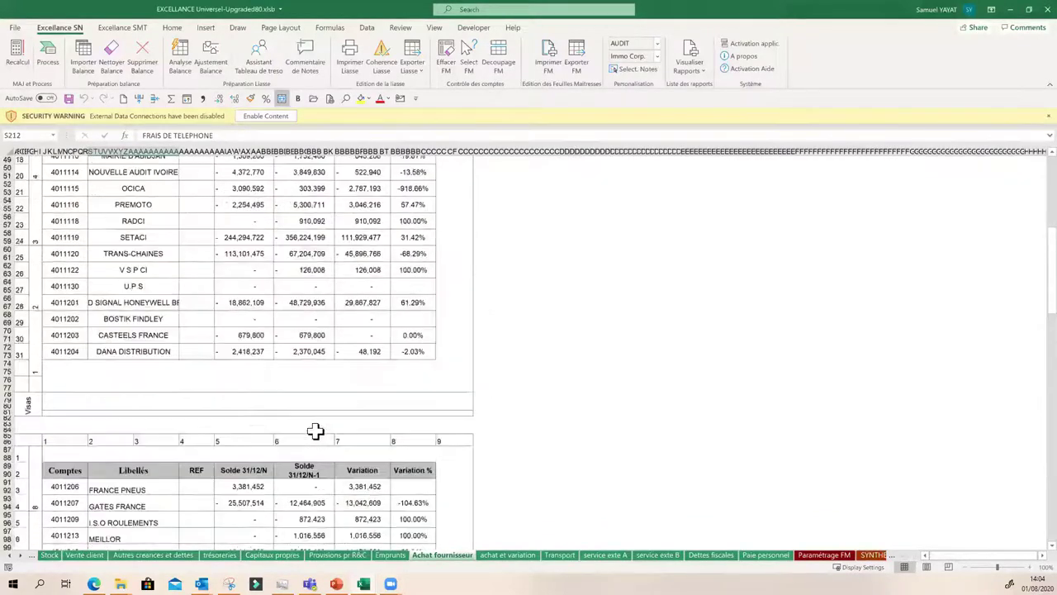
scroll(315, 431, "up", 8)
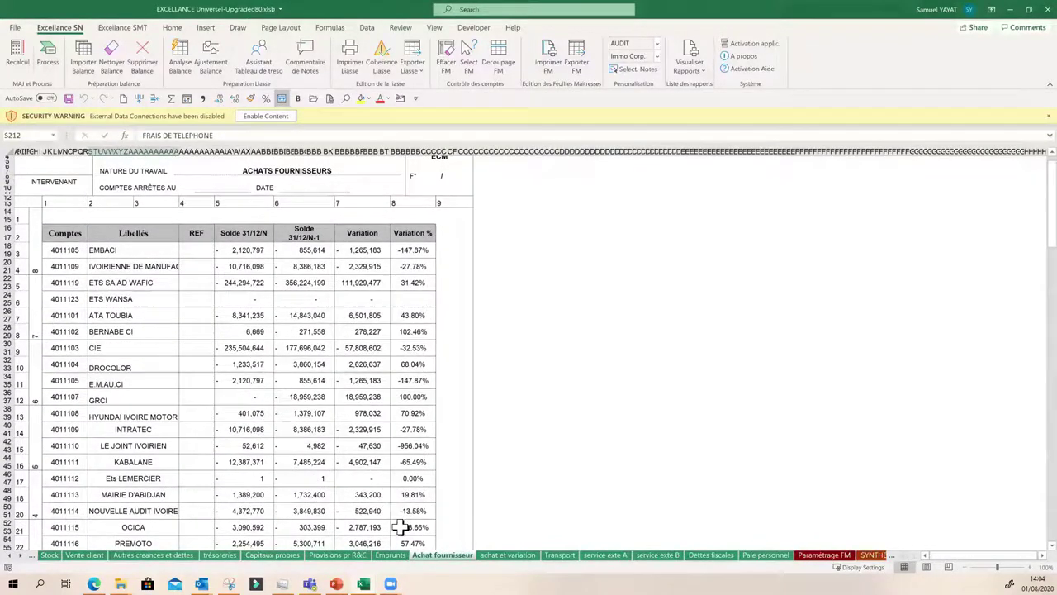
scroll(397, 466, "down", 20)
scroll(397, 466, "down", 8)
scroll(520, 467, "up", 1)
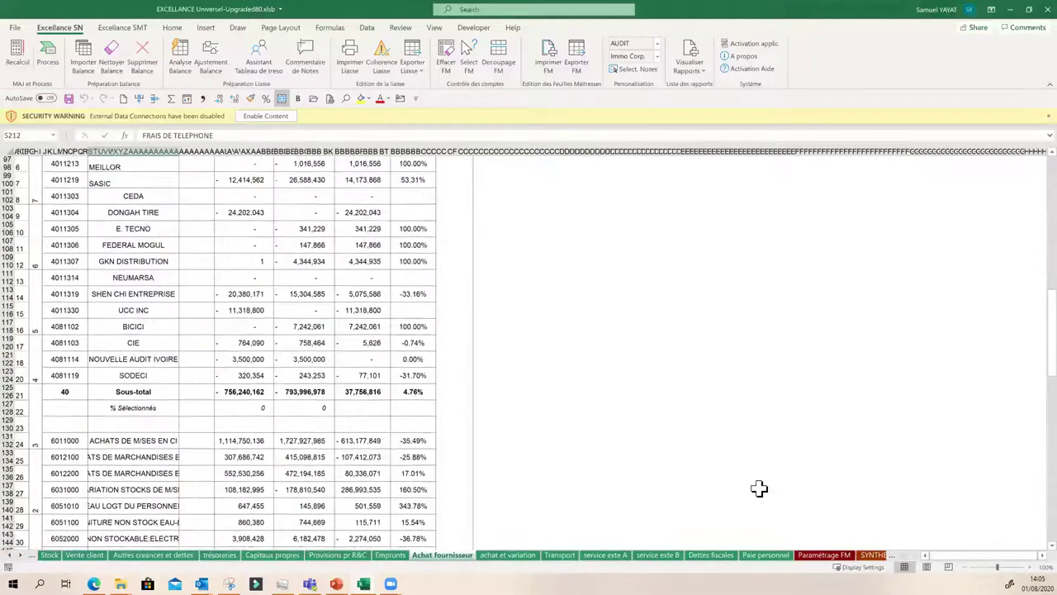
- Examine the Approche Risques column on the Paramétrage FM sheet, from Immobilisations incorporelles to the formula for Stocks et en cours account 33
left_click(816, 556)
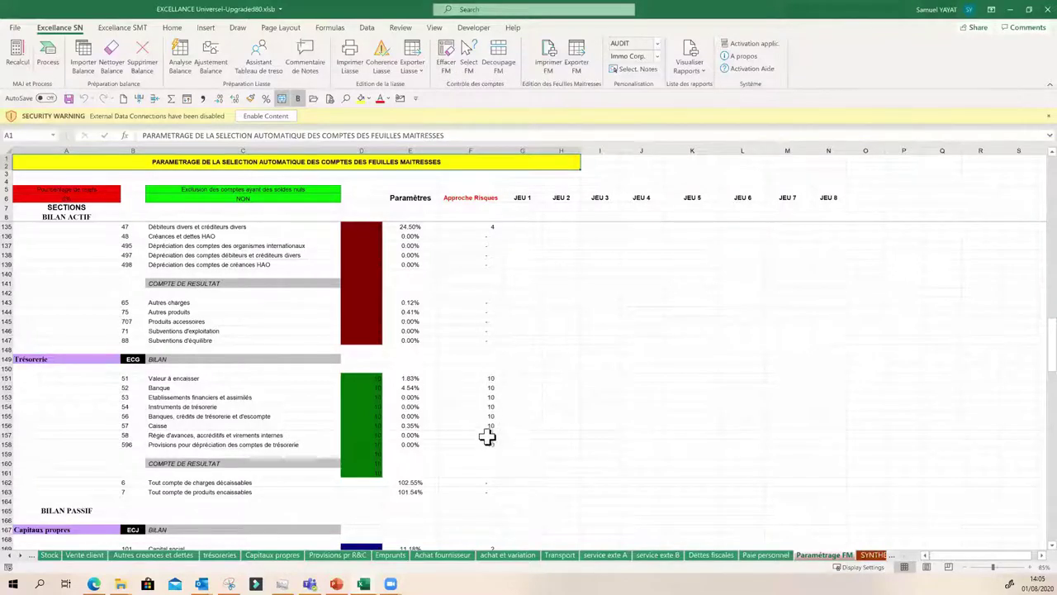
scroll(485, 380, "up", 14)
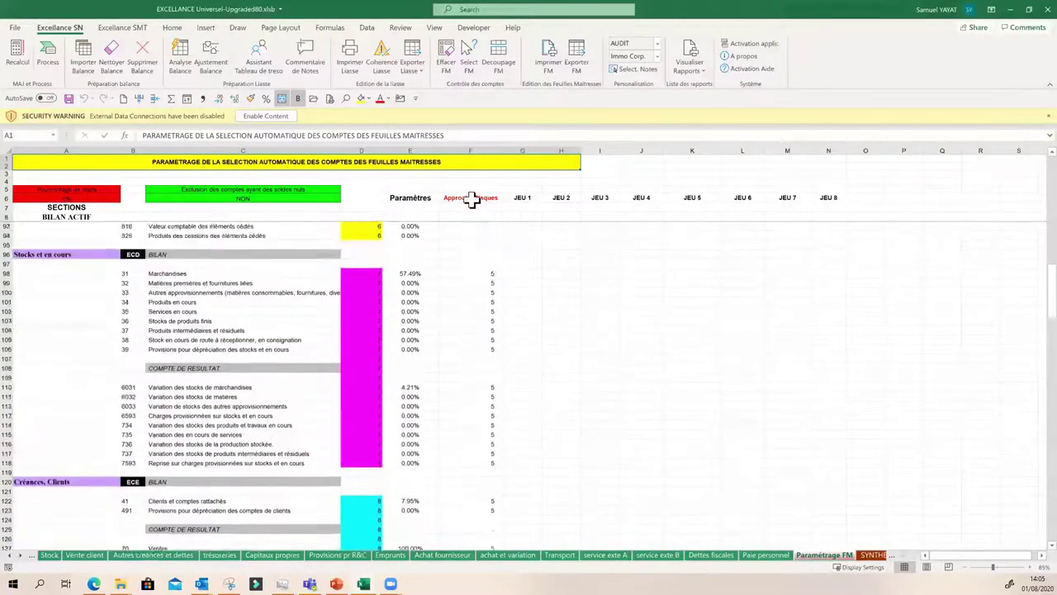
scroll(471, 203, "up", 5)
left_click(469, 198)
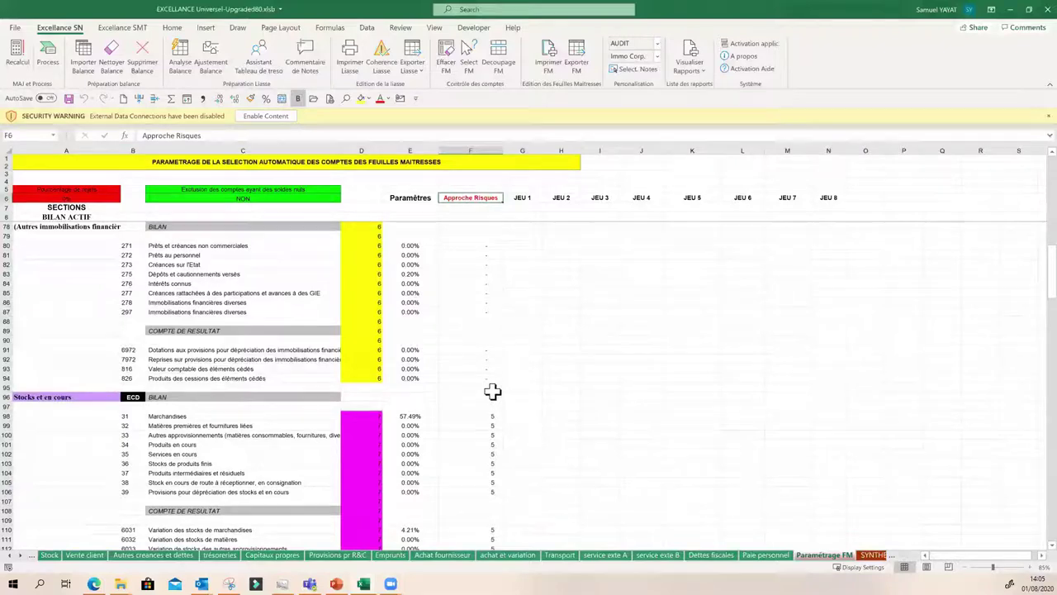
scroll(492, 389, "up", 12)
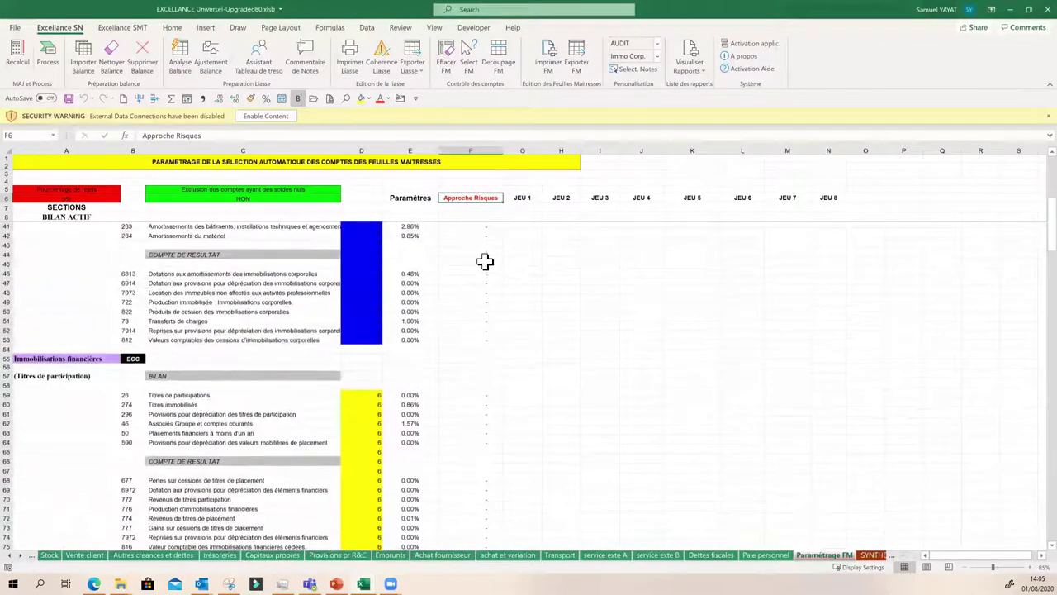
scroll(485, 261, "up", 10)
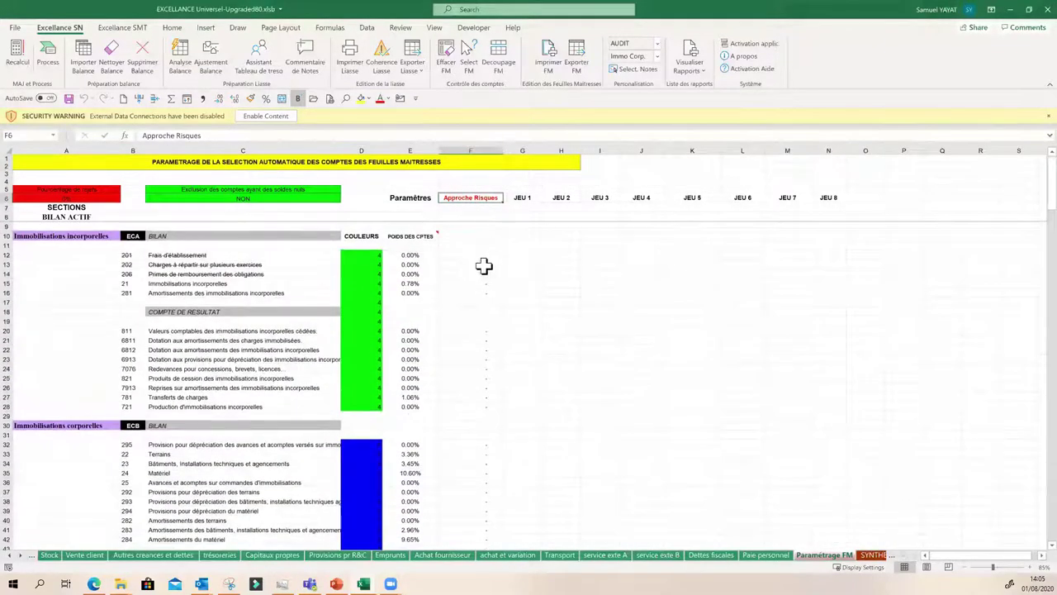
scroll(483, 388, "down", 10)
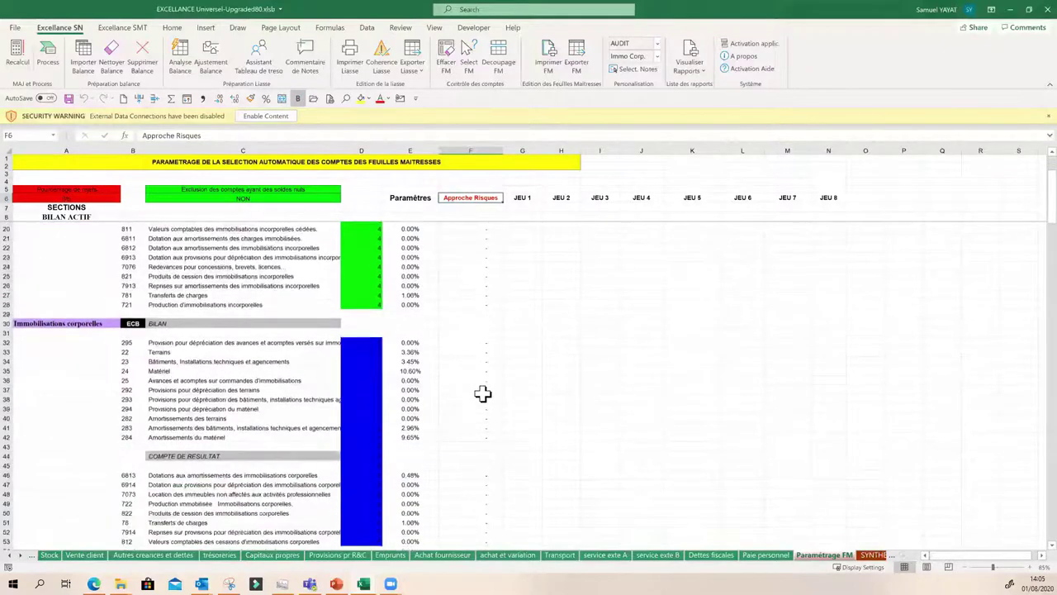
scroll(482, 394, "down", 4)
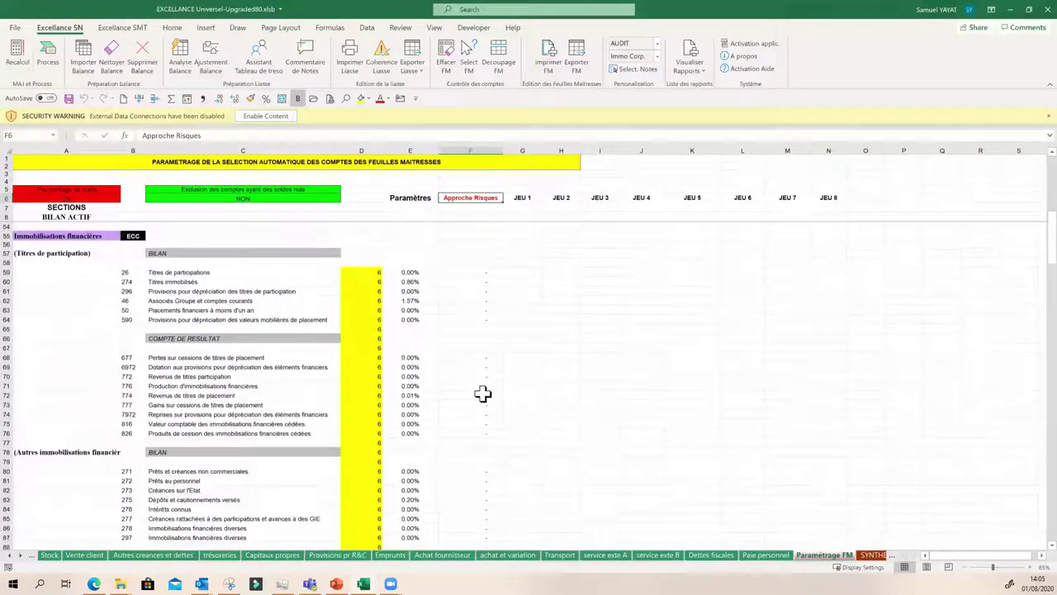
scroll(482, 394, "down", 10)
left_click(484, 377)
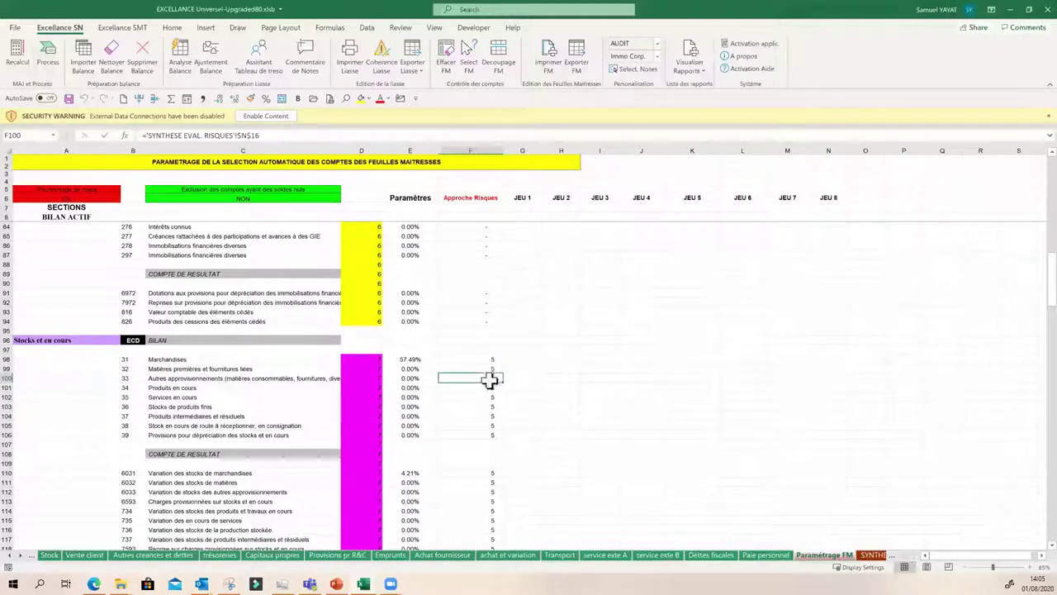
- Examine the Approche Risques parameters from Créances, Clients down to the Fournisseurs section, including the formula for account 40
scroll(496, 465, "down", 4)
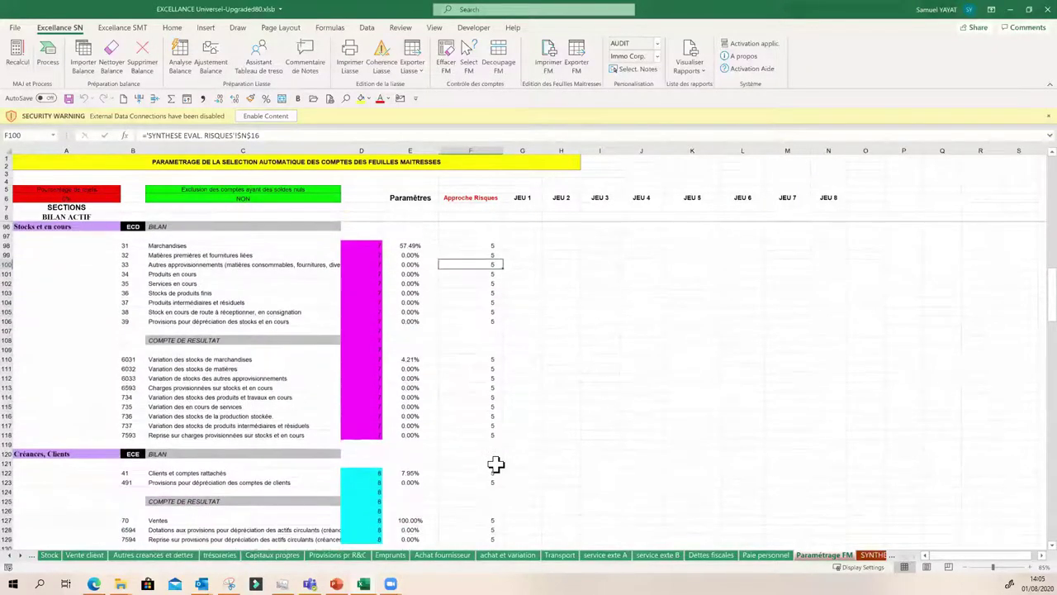
scroll(494, 446, "down", 3)
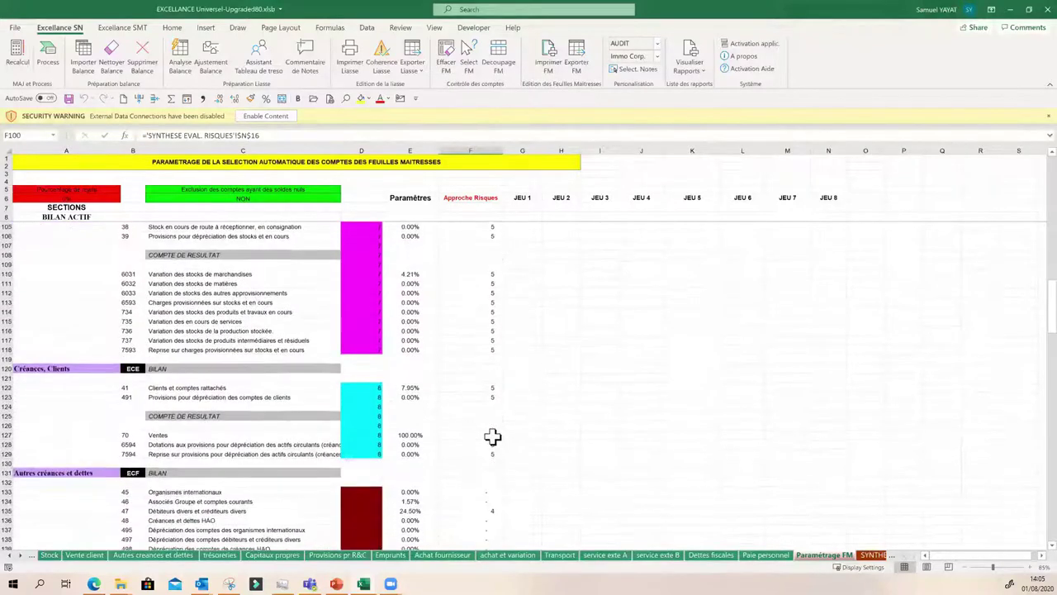
scroll(492, 437, "down", 7)
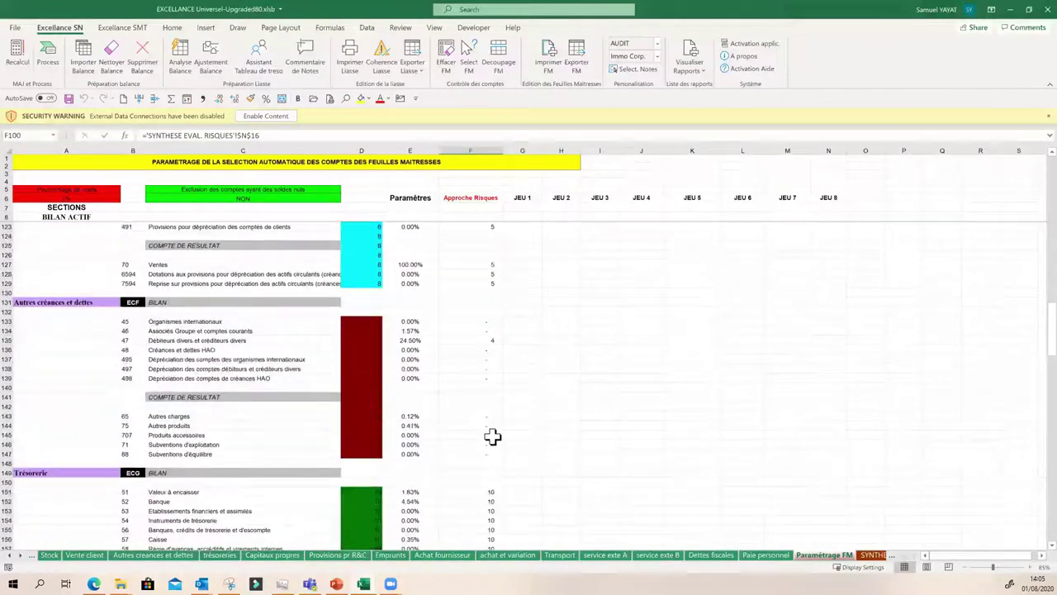
scroll(492, 437, "down", 9)
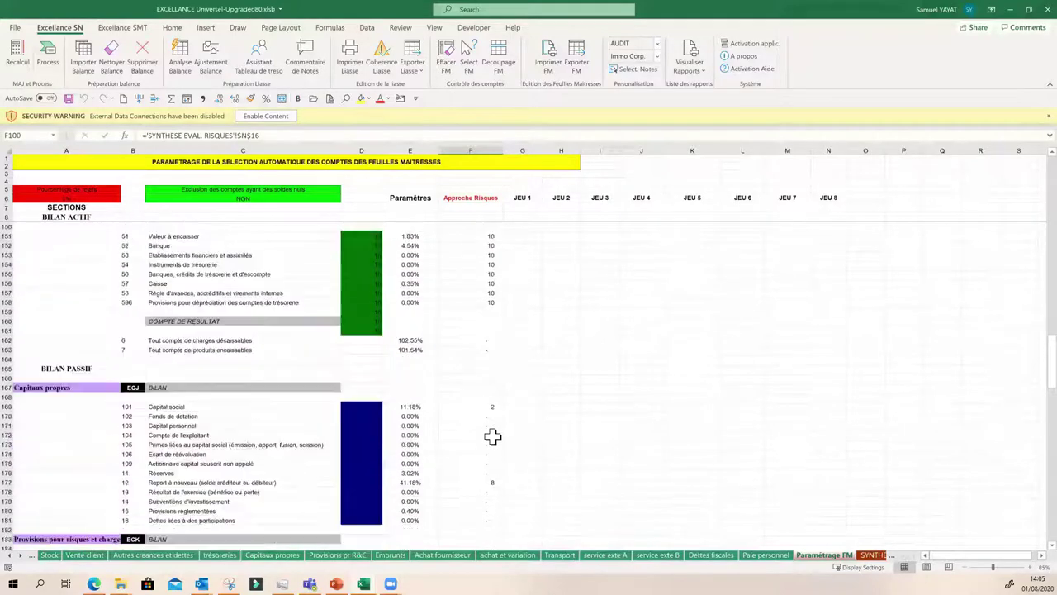
scroll(492, 437, "down", 7)
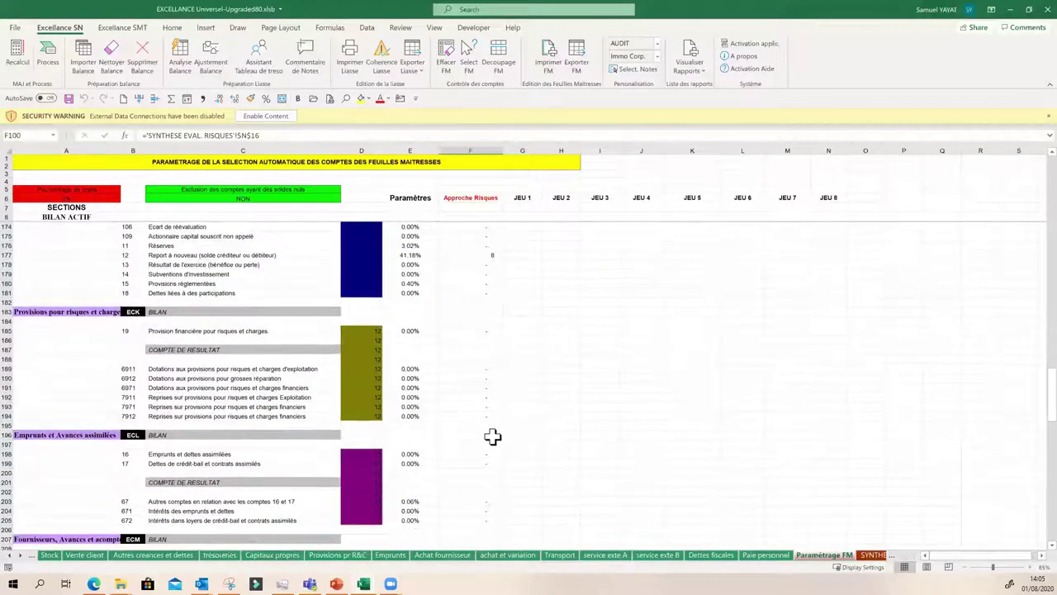
scroll(492, 437, "down", 3)
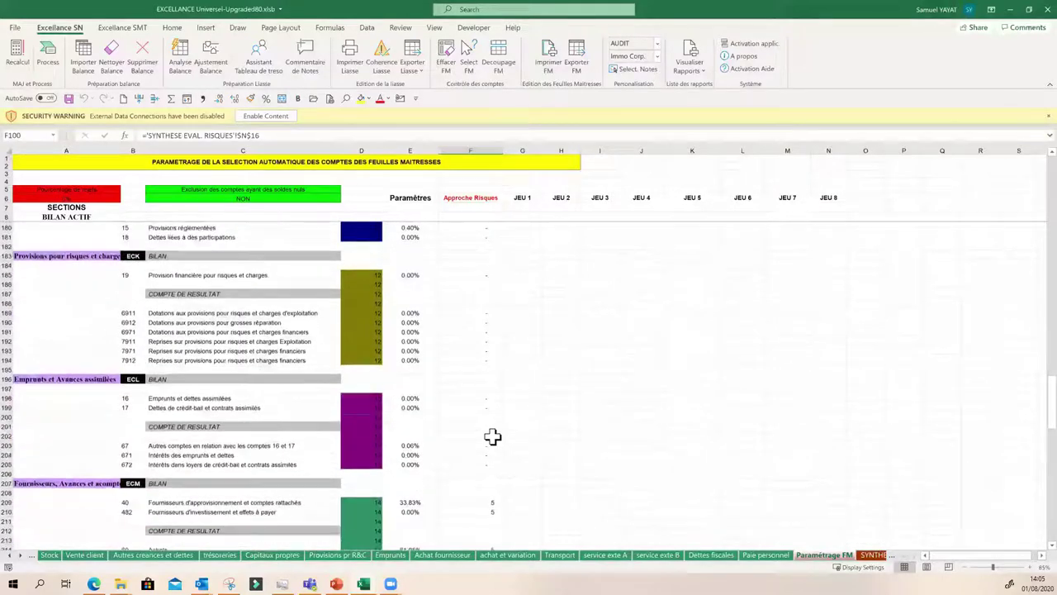
scroll(492, 437, "down", 2)
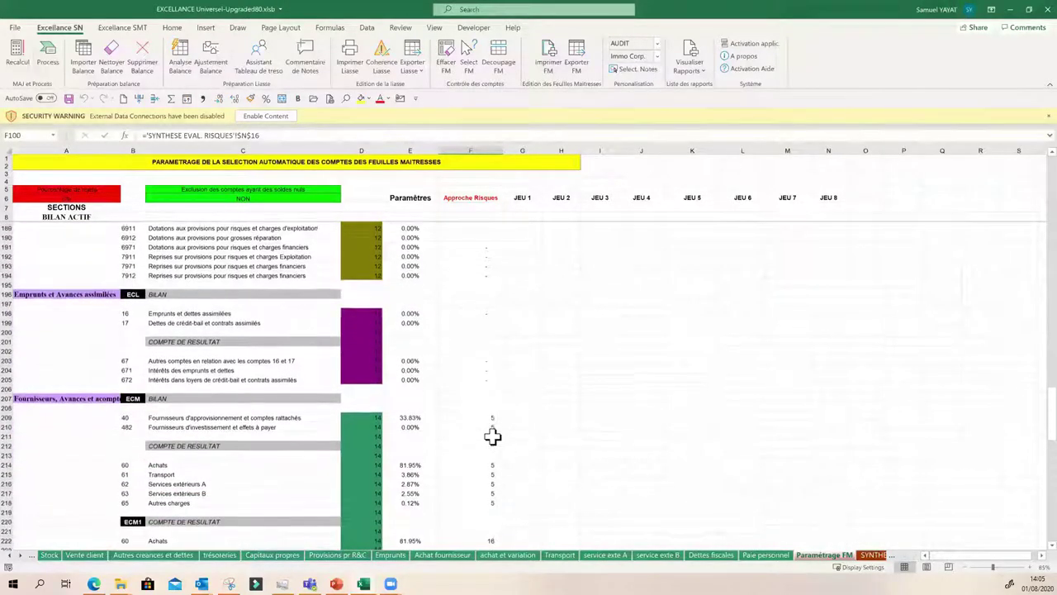
left_click(493, 419)
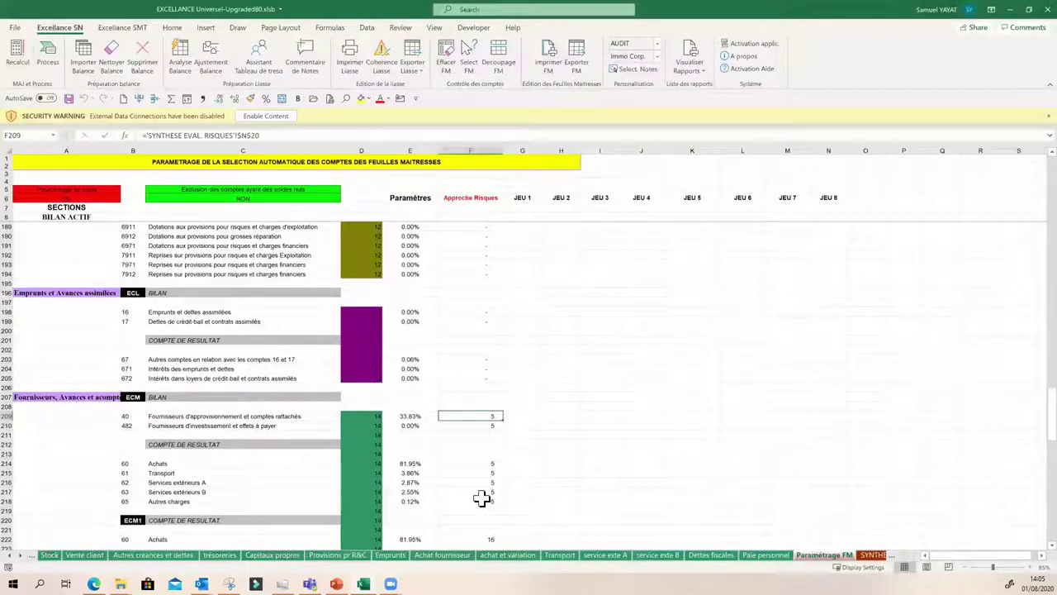
scroll(480, 498, "down", 1)
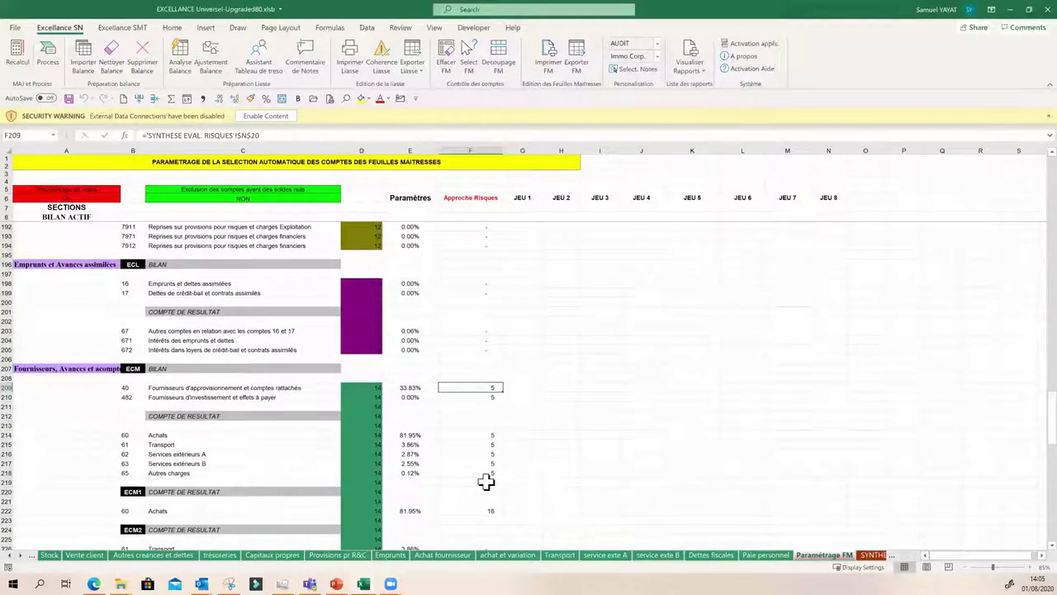
- Examine the Approche Risques formulas for ECM1 Achats and for the class 60 and 63 accounts in the Fournisseurs section
left_click(488, 509)
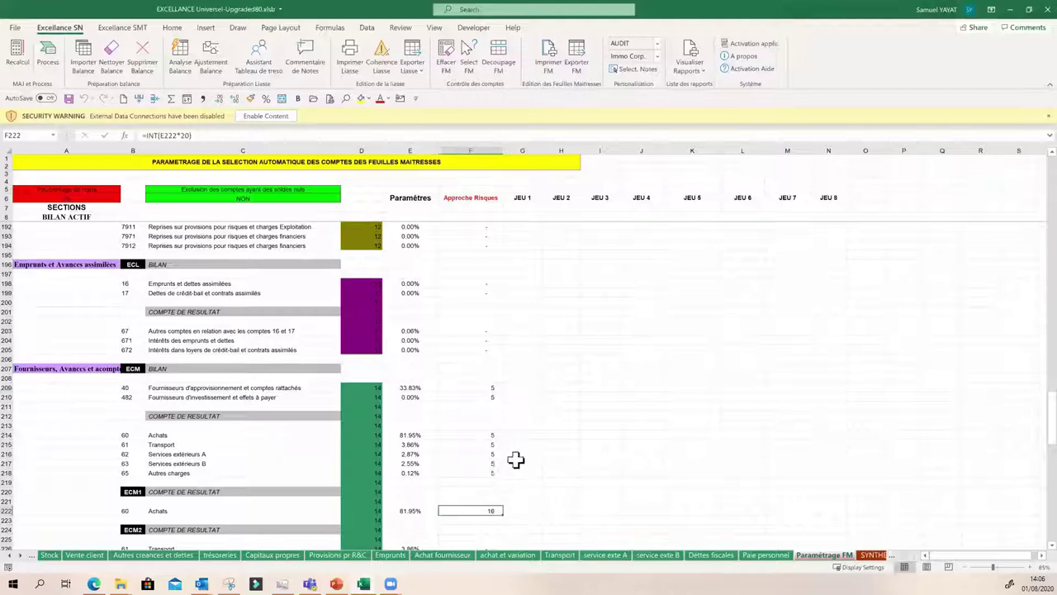
key("Up")
key("Up")
key("Up")
key("Up")
key("Up")
key("Up")
key("Up")
key("Up")
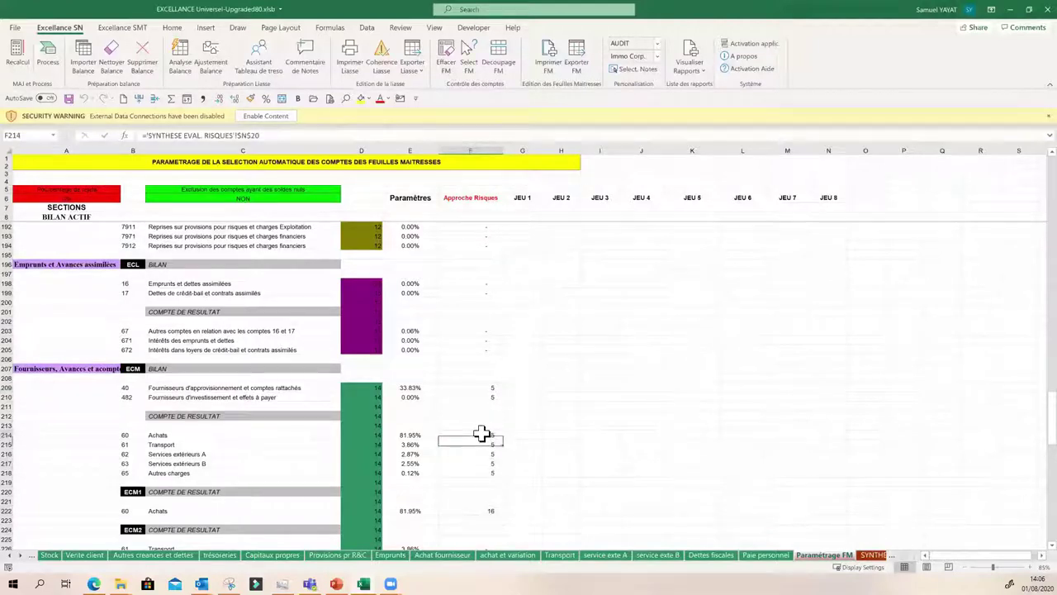
left_click(482, 461)
scroll(537, 484, "up", 10)
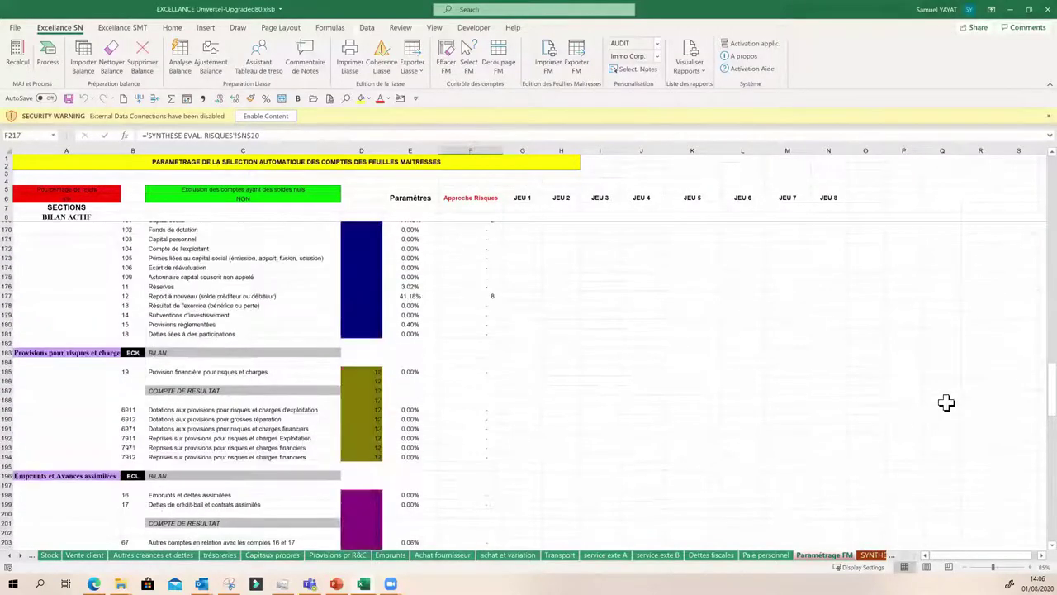
- Copy the Approche Risques parameters from F12 to F255 and paste them as values into the JEU 1 column starting at G12
left_click_drag(1024, 392, 1024, 155)
left_click_drag(482, 255, 477, 385)
right_click(476, 382)
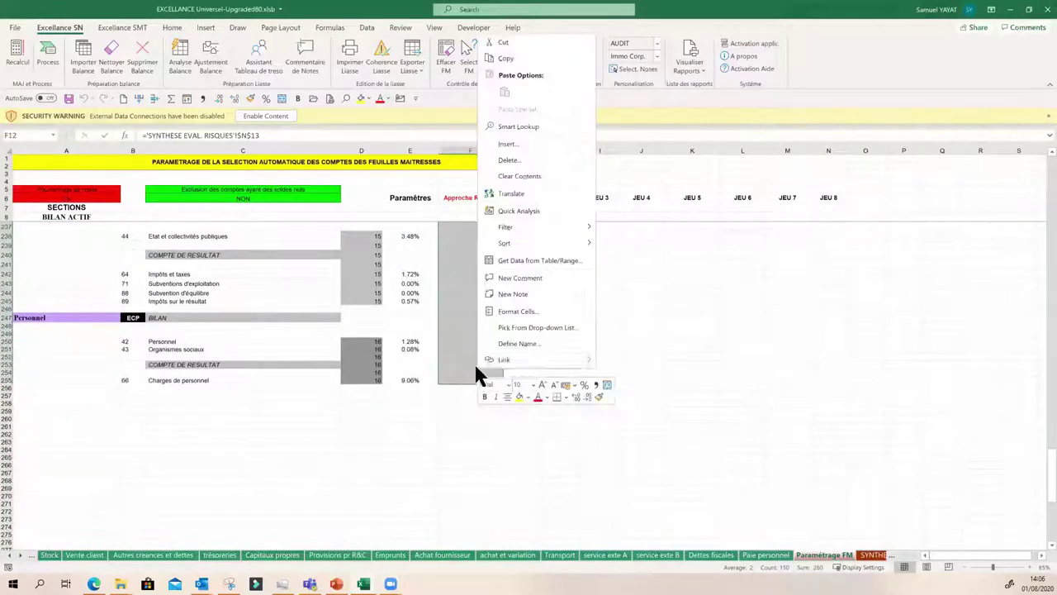
left_click(500, 59)
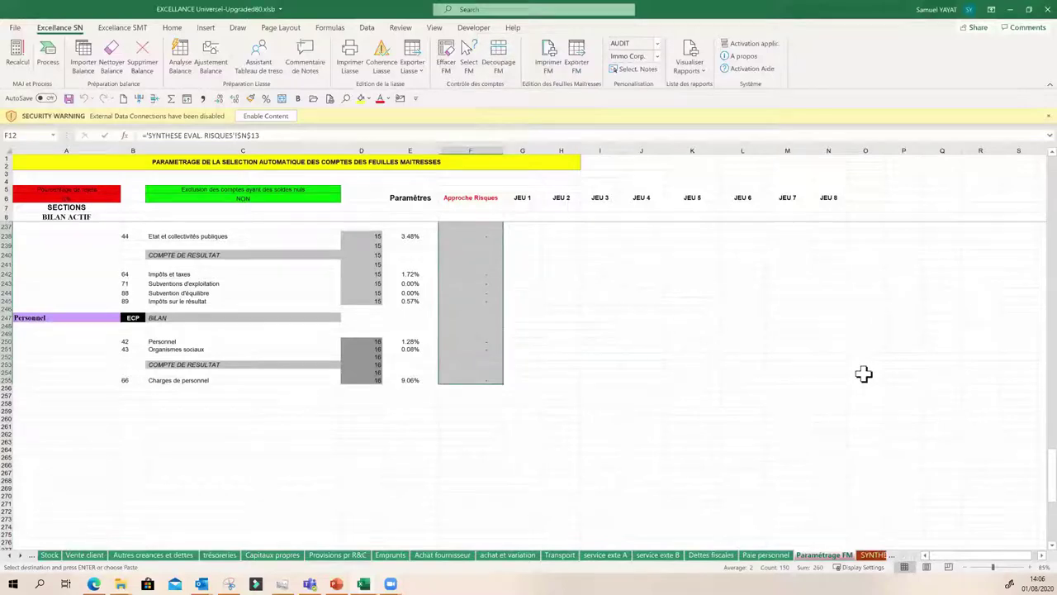
scroll(826, 363, "up", 10)
scroll(671, 339, "up", 20)
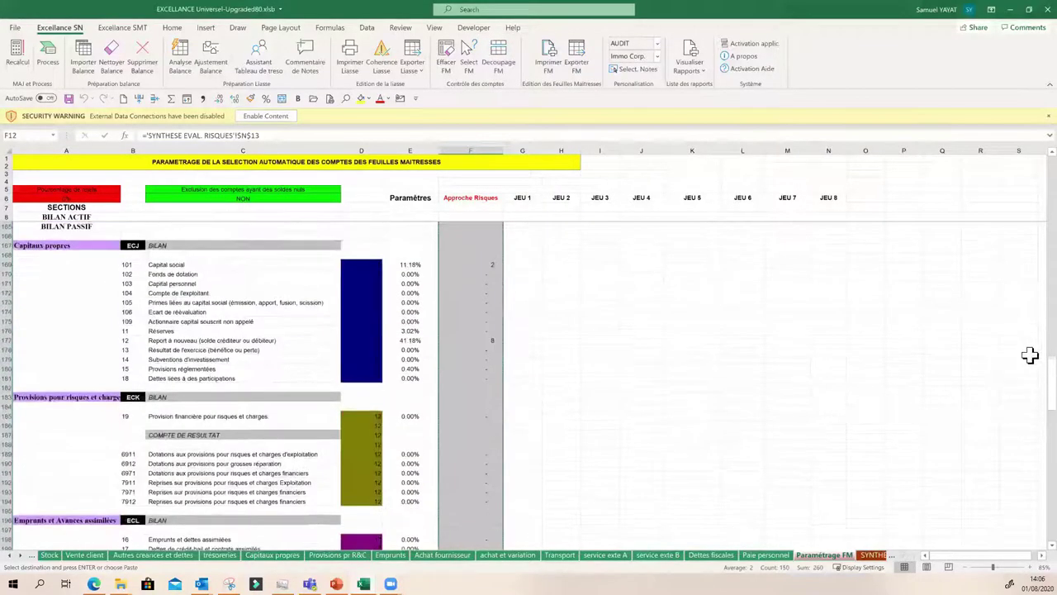
scroll(1029, 333, "up", 20)
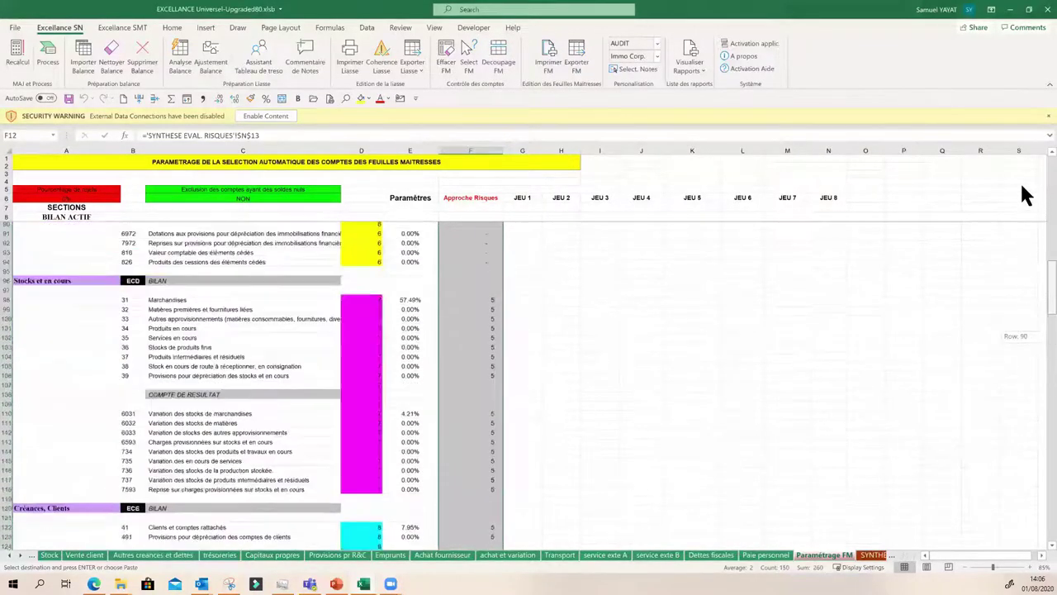
scroll(1024, 162, "up", 2)
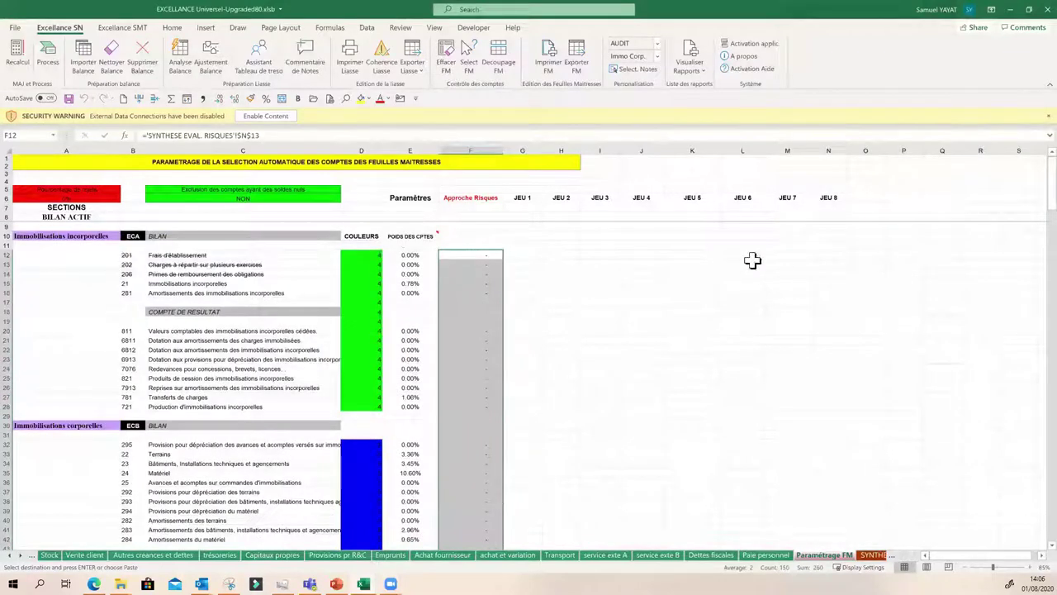
right_click(527, 257)
left_click(568, 310)
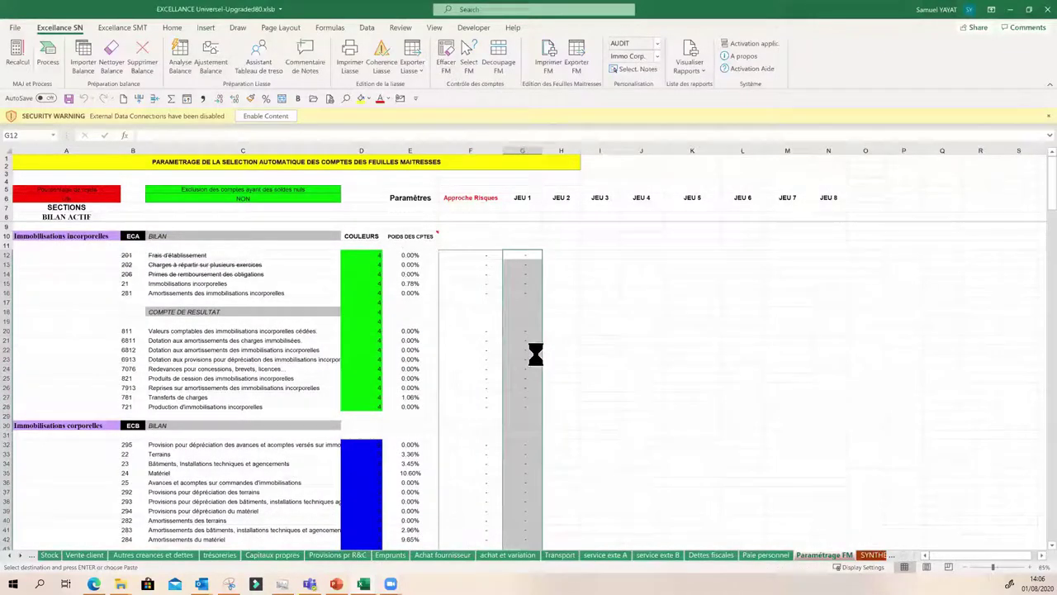
- Set the JEU 1 parameters for supplier accounts 40 and 482 in the Fournisseurs section to 2
scroll(525, 353, "down", 17)
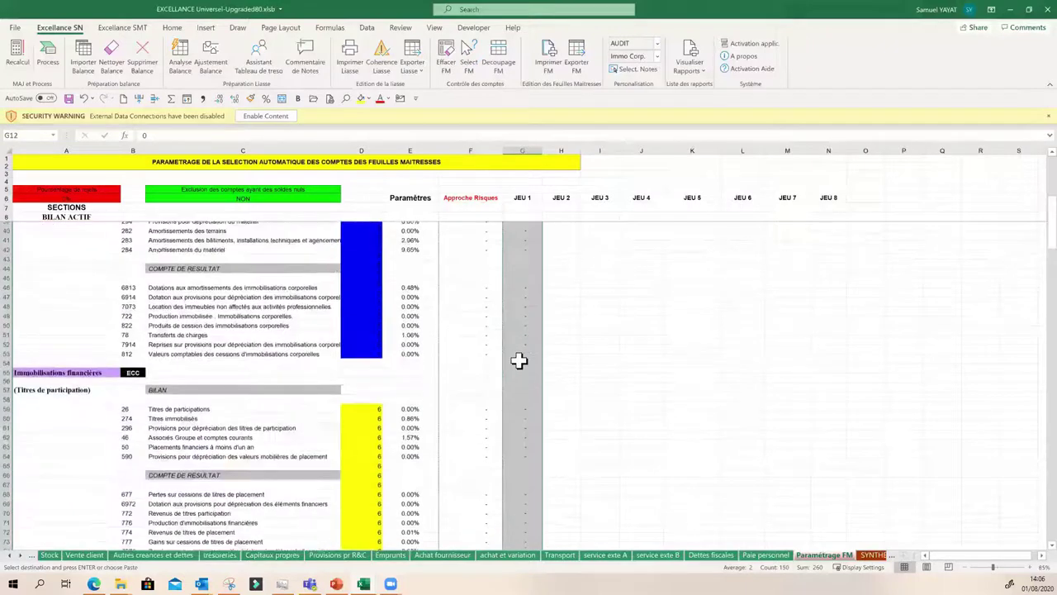
scroll(514, 383, "down", 19)
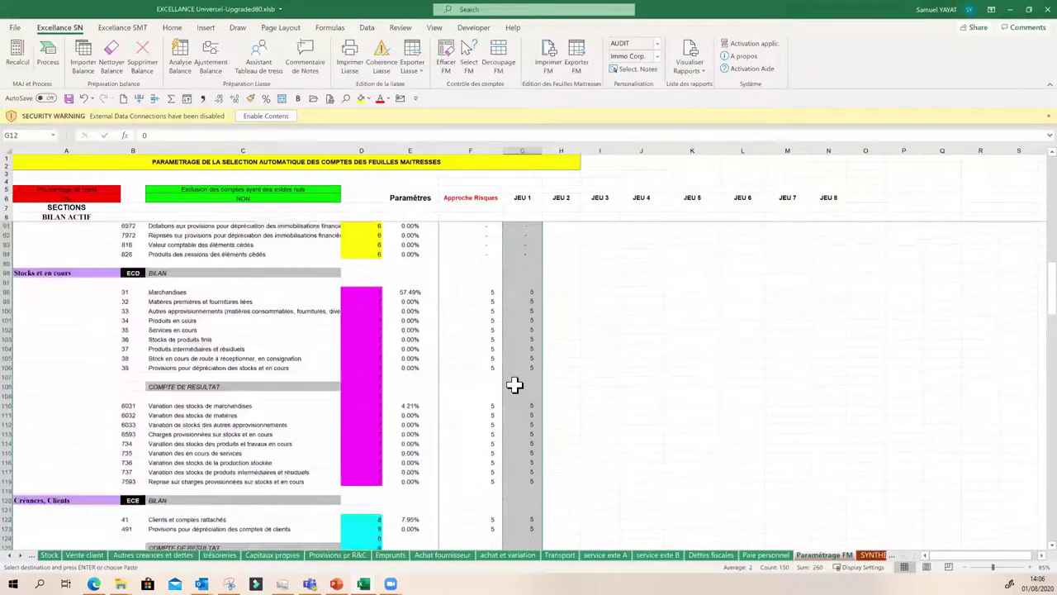
scroll(514, 383, "down", 18)
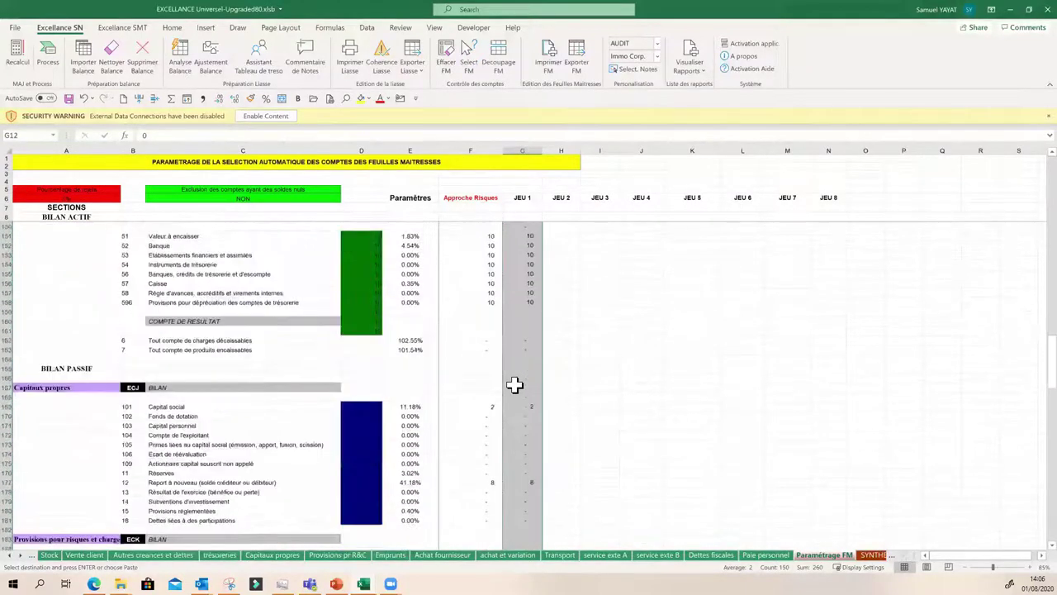
scroll(514, 390, "down", 15)
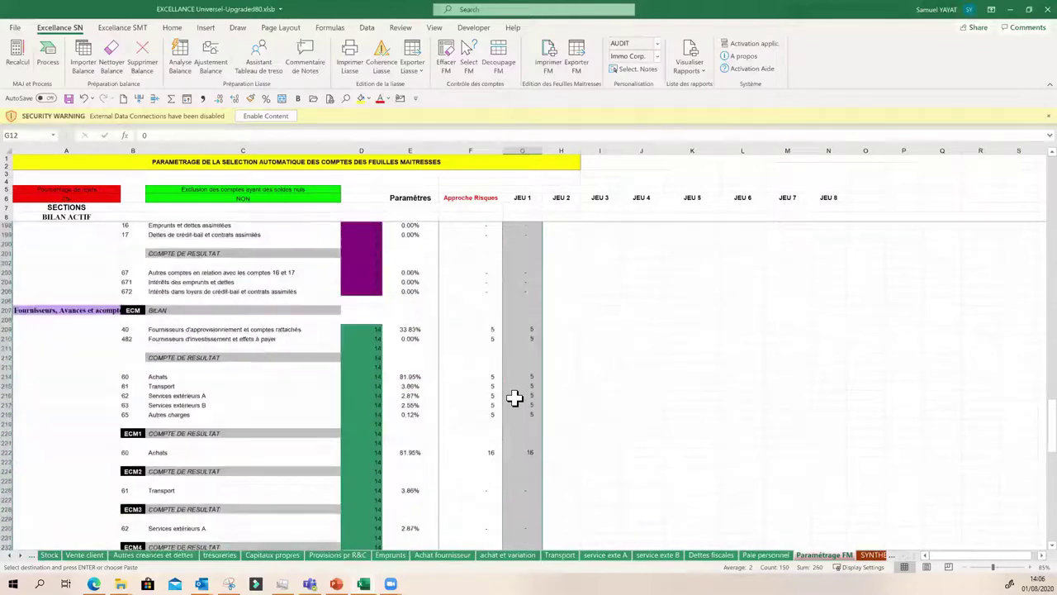
scroll(514, 398, "up", 3)
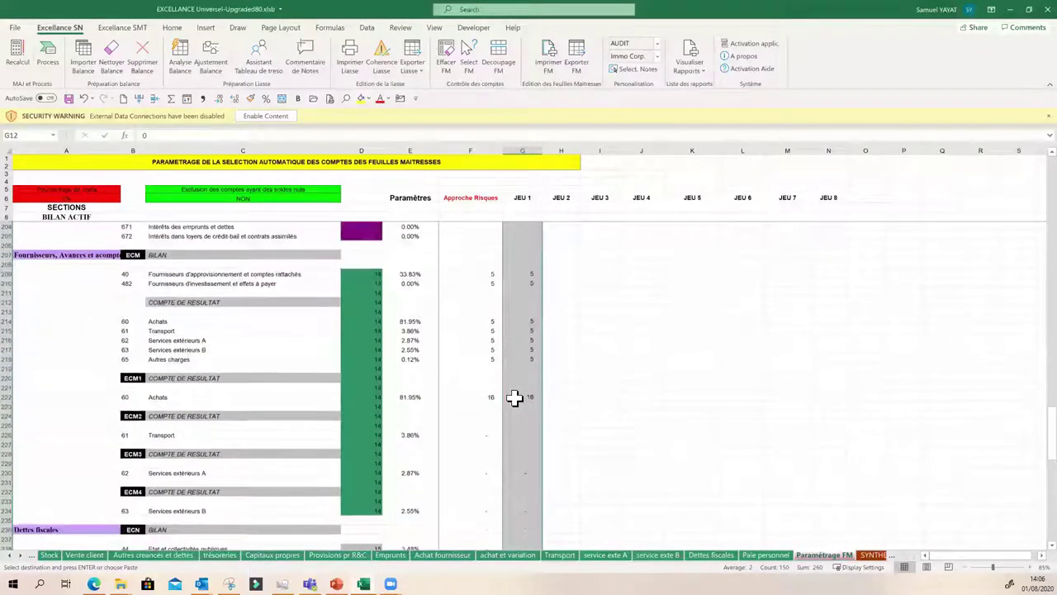
left_click(522, 274)
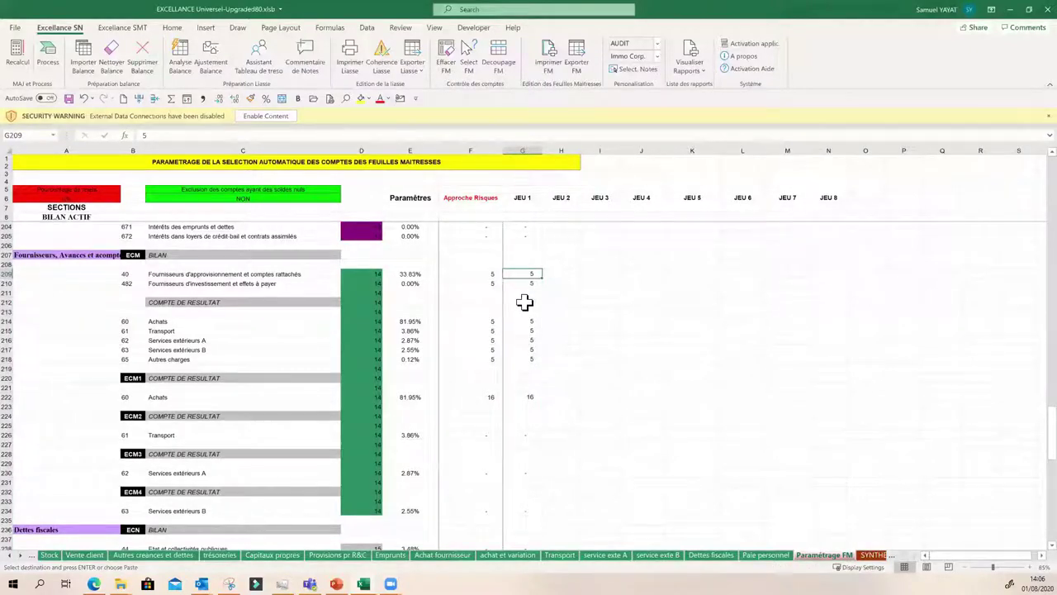
type("2")
key("Return")
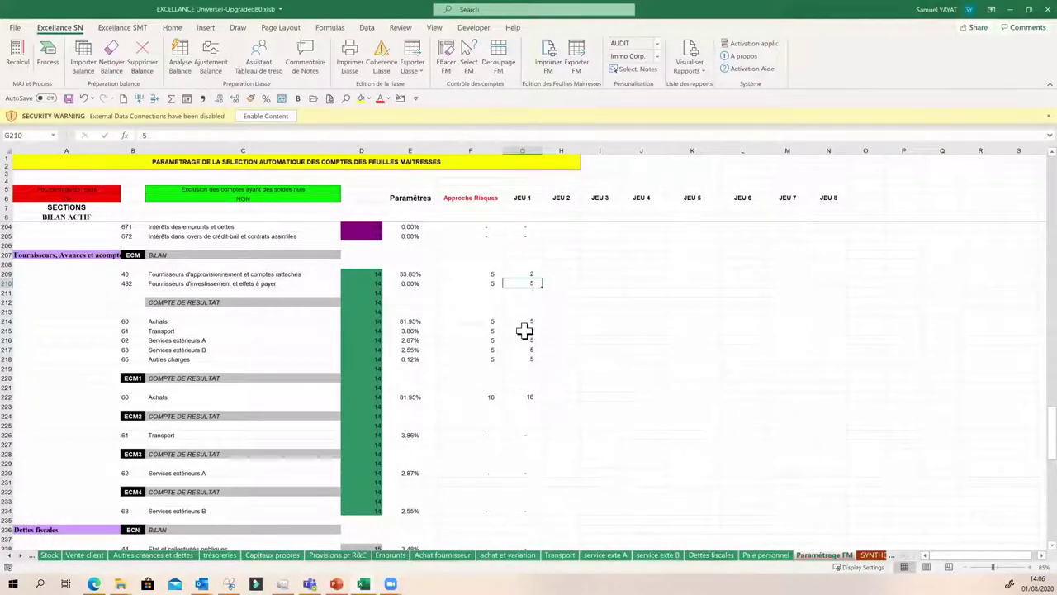
type("2")
left_click(593, 433)
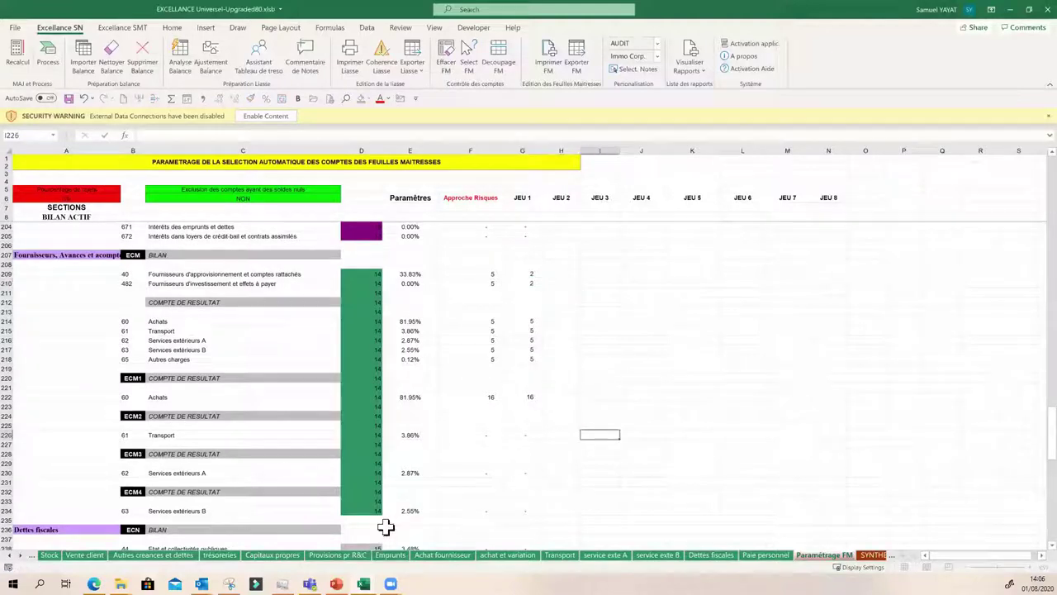
- Check the class 40 supplier accounts on the Achat fournisseur lead sheet, and return to the Paramétrage FM sheet
left_click(8, 555)
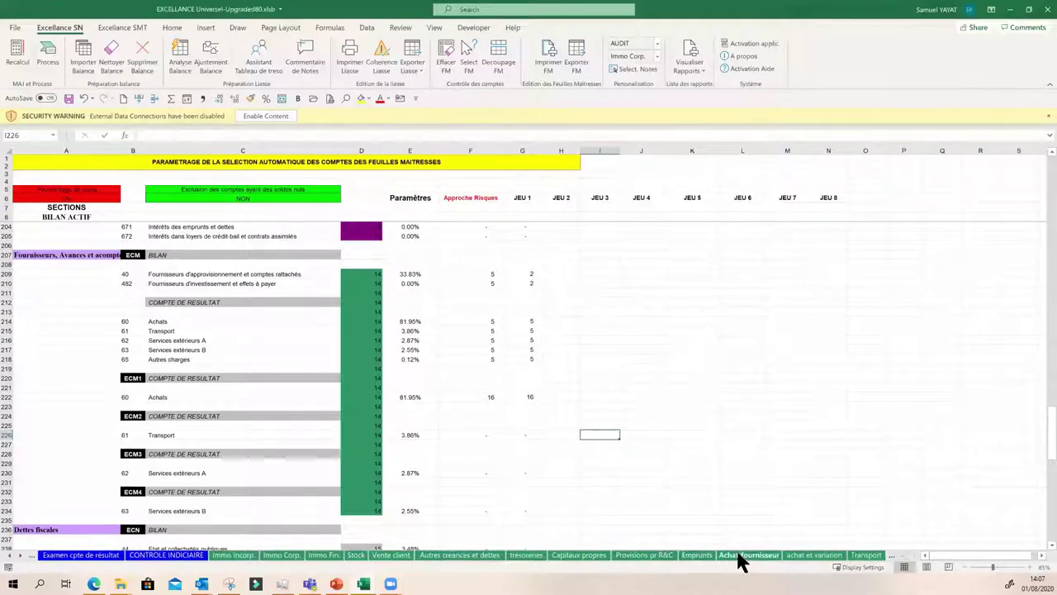
left_click(743, 555)
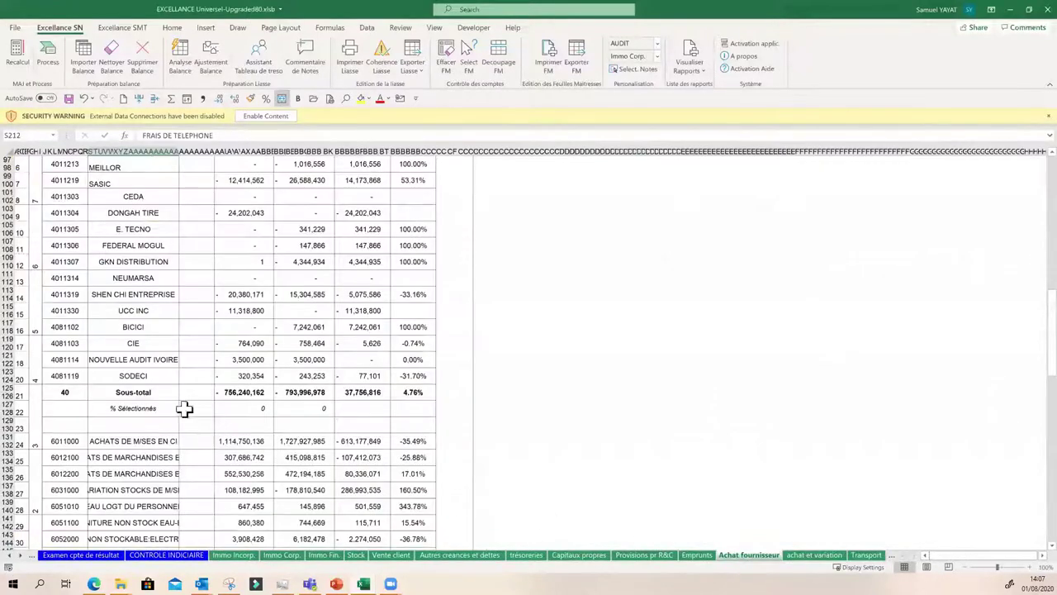
left_click(66, 326)
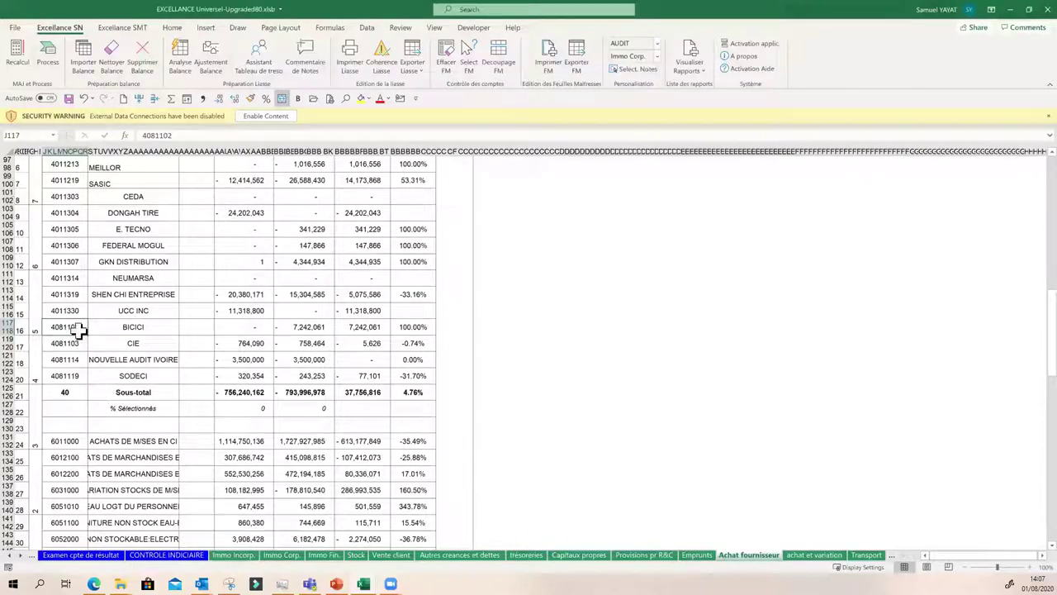
left_click(25, 554)
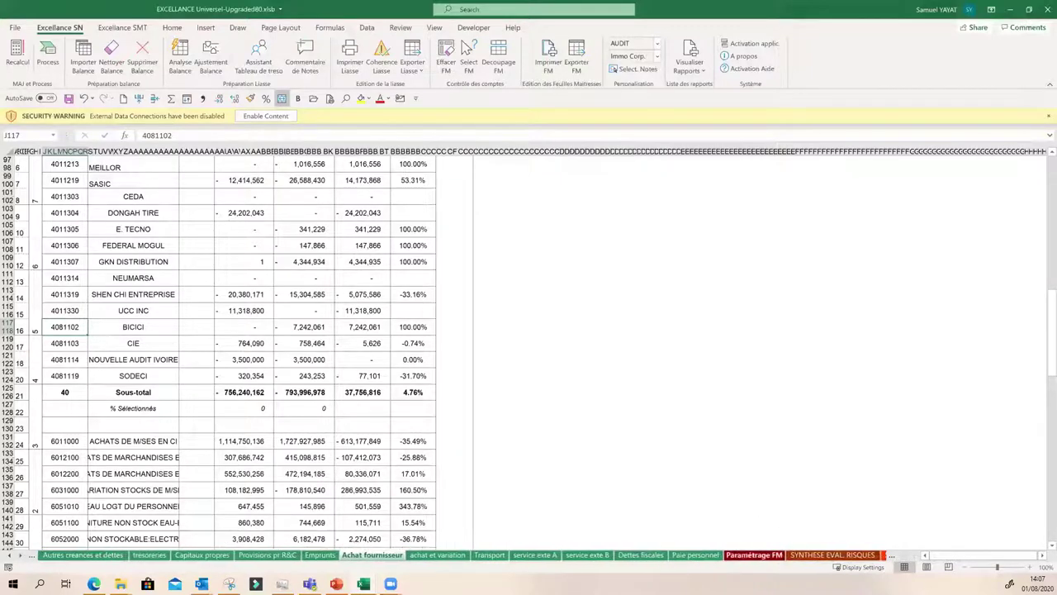
left_click(755, 556)
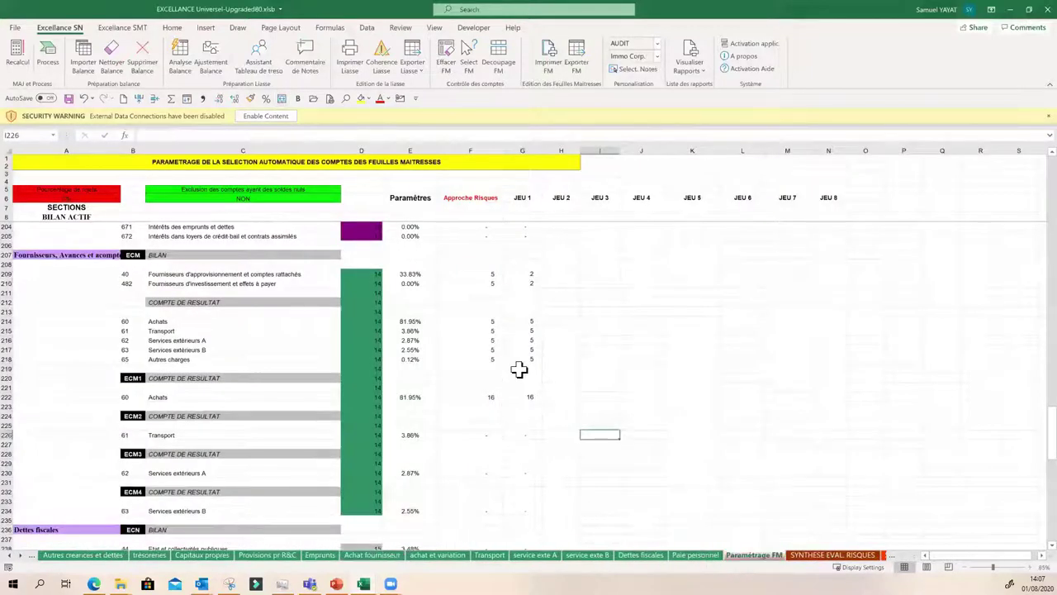
- Set the JEU 1 parameters of the Fournisseurs section to 1 for Achats (60), Transport (61) and Services extérieurs A (62)
left_click(518, 398)
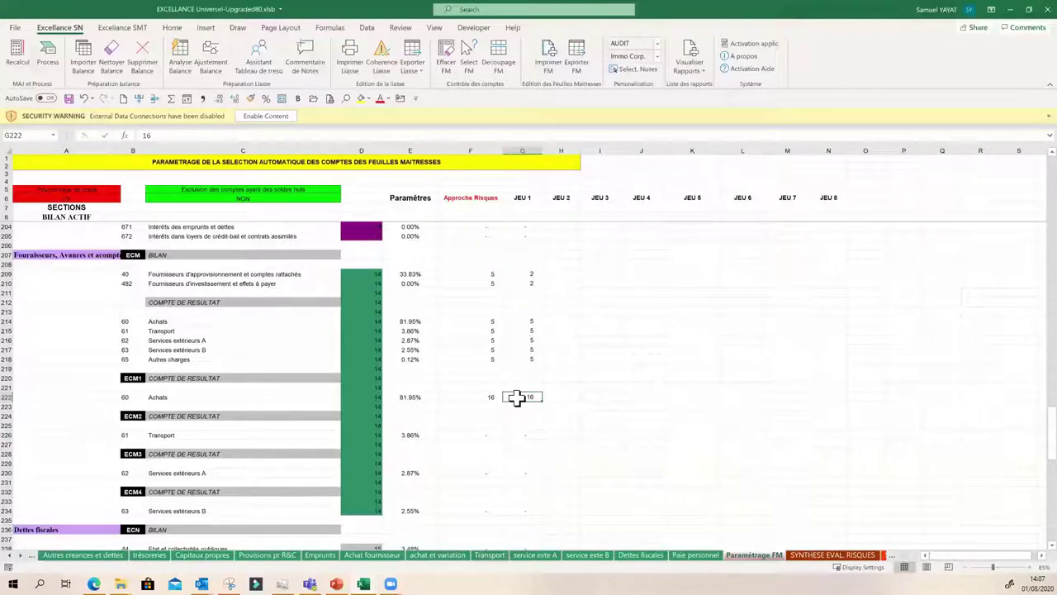
left_click(524, 274)
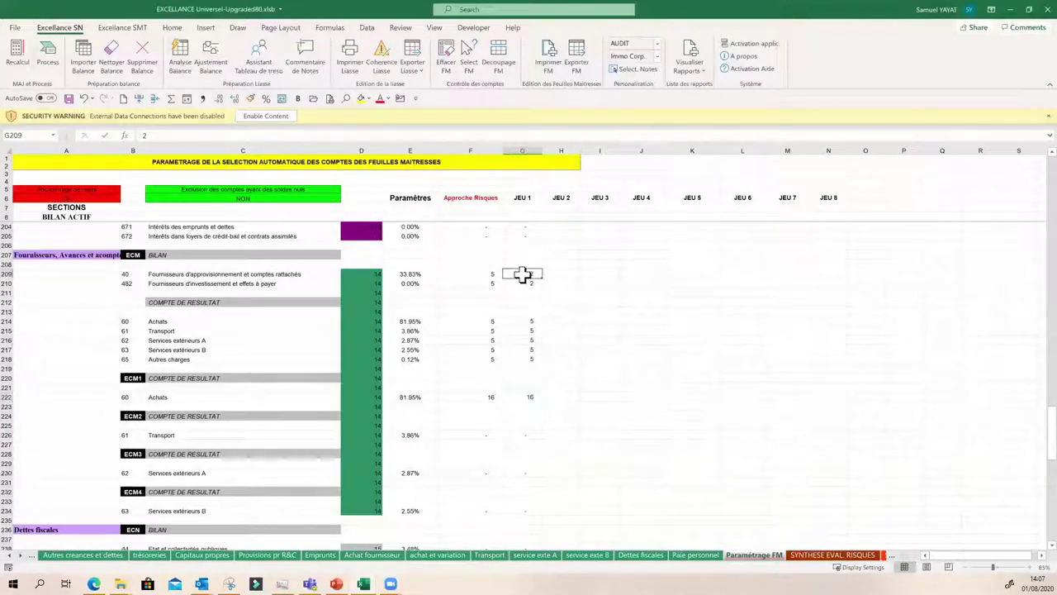
left_click(526, 284)
left_click(526, 322)
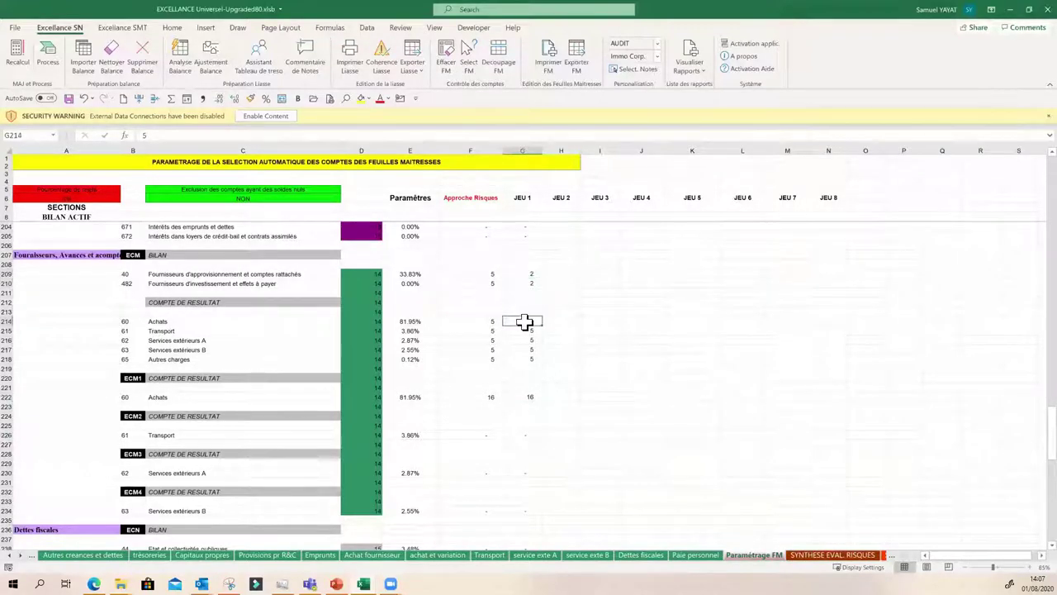
type("1")
left_click(524, 331)
type("1")
left_click(522, 340)
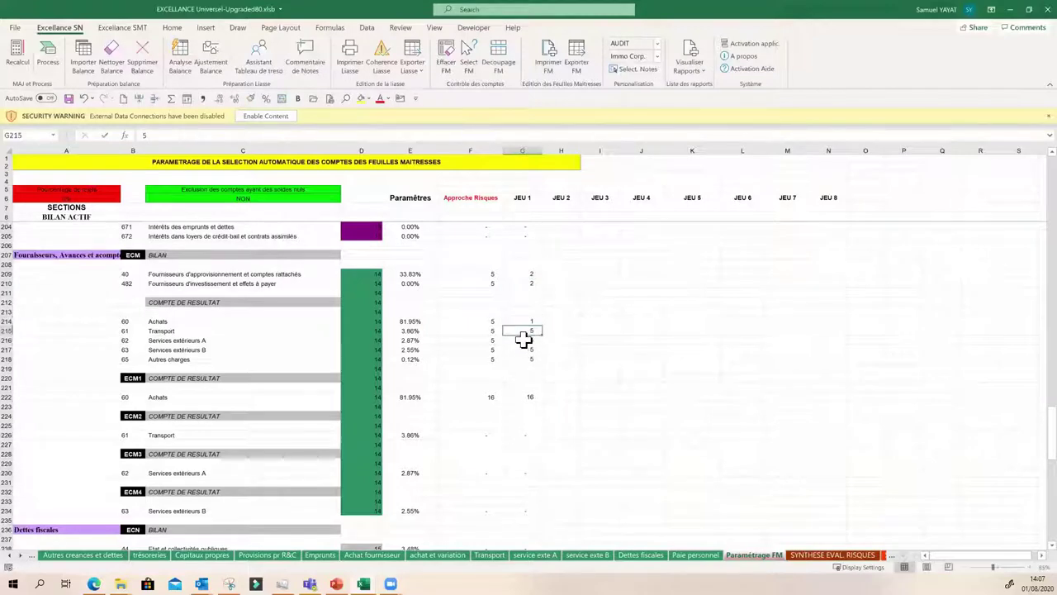
type("1")
left_click(523, 351)
- Set the JEU 1 parameters to 3 for Transport and Services extérieurs B, 1 for Autres charges, and 2 for ECM1 Achats
left_click(521, 328)
type("3")
key("Return")
left_click(523, 350)
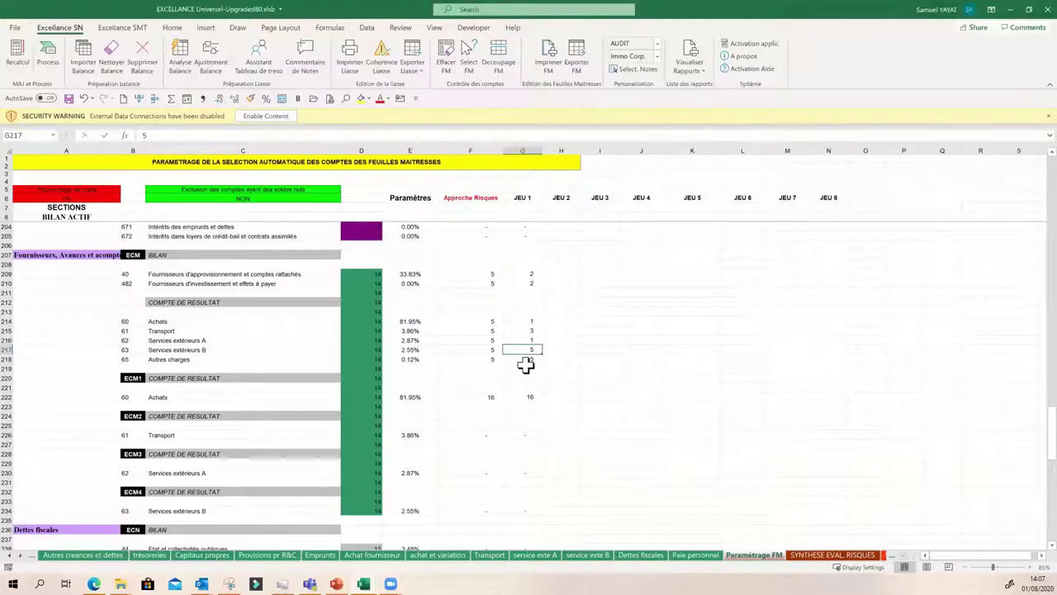
left_click(526, 359)
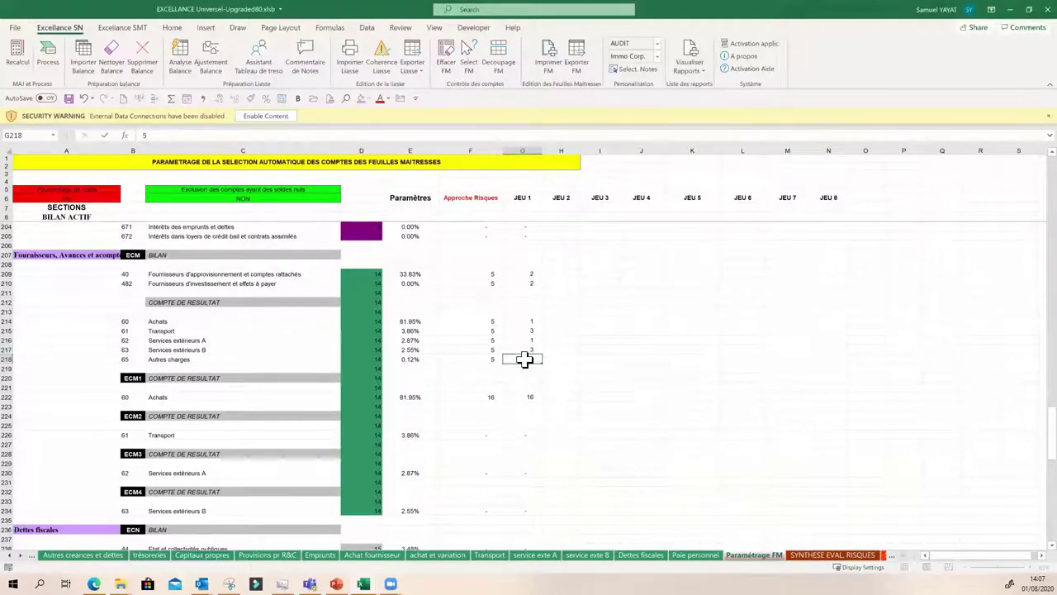
left_click(526, 397)
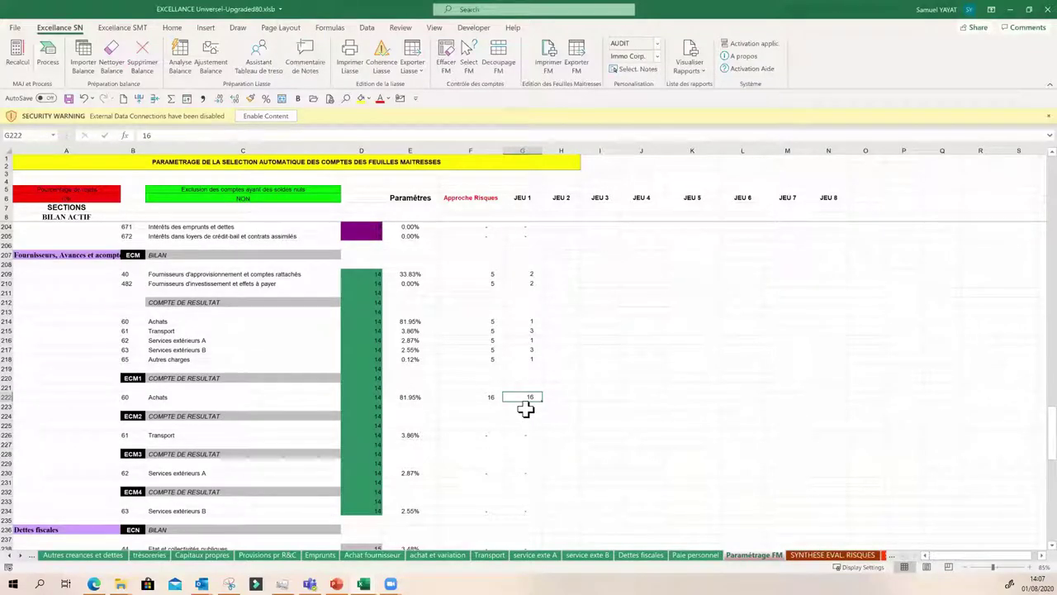
left_click(538, 380)
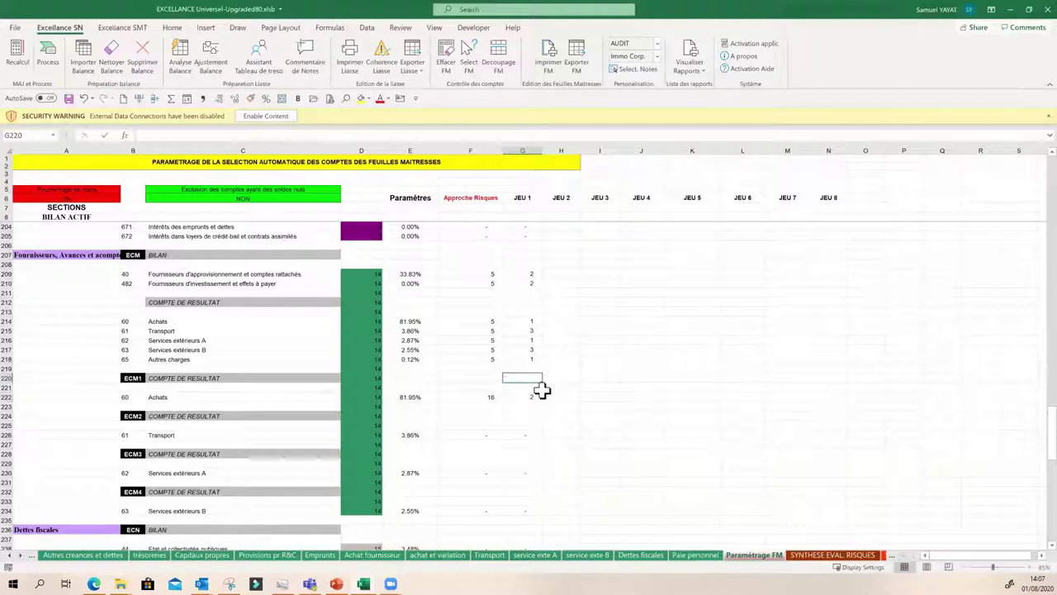
- Run the automatic account selection for the lead sheets with the JEU 1 parameter set and a 0 % rejection percentage
scroll(537, 384, "up", 3)
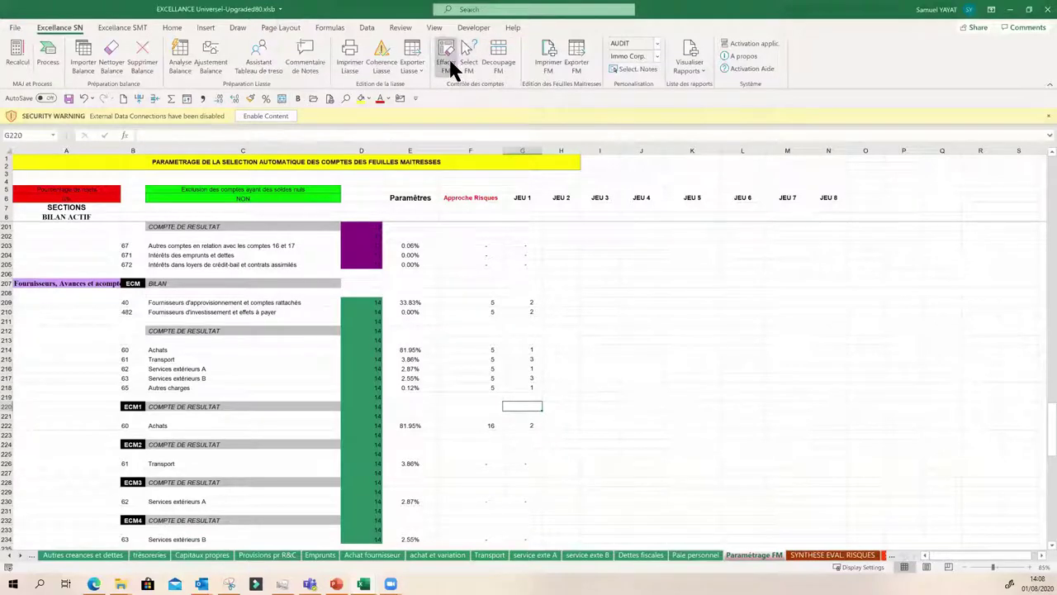
left_click(466, 54)
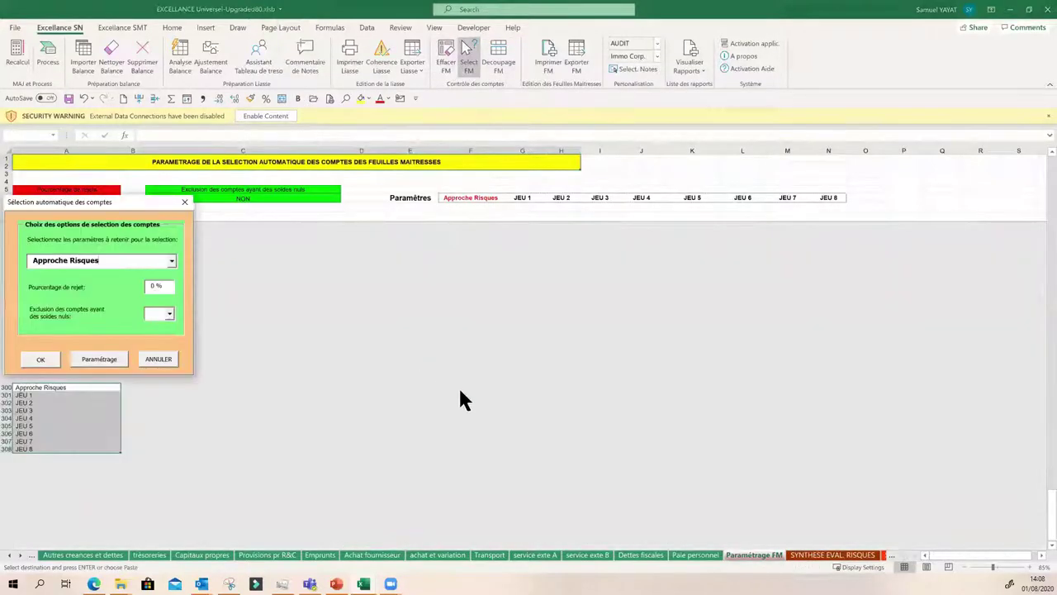
left_click(169, 262)
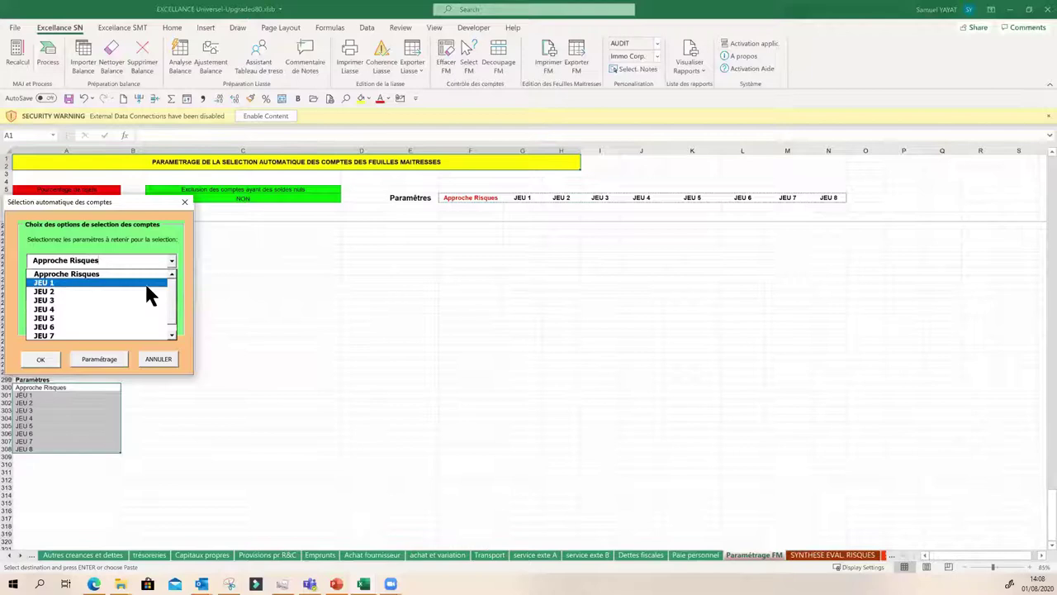
left_click(137, 284)
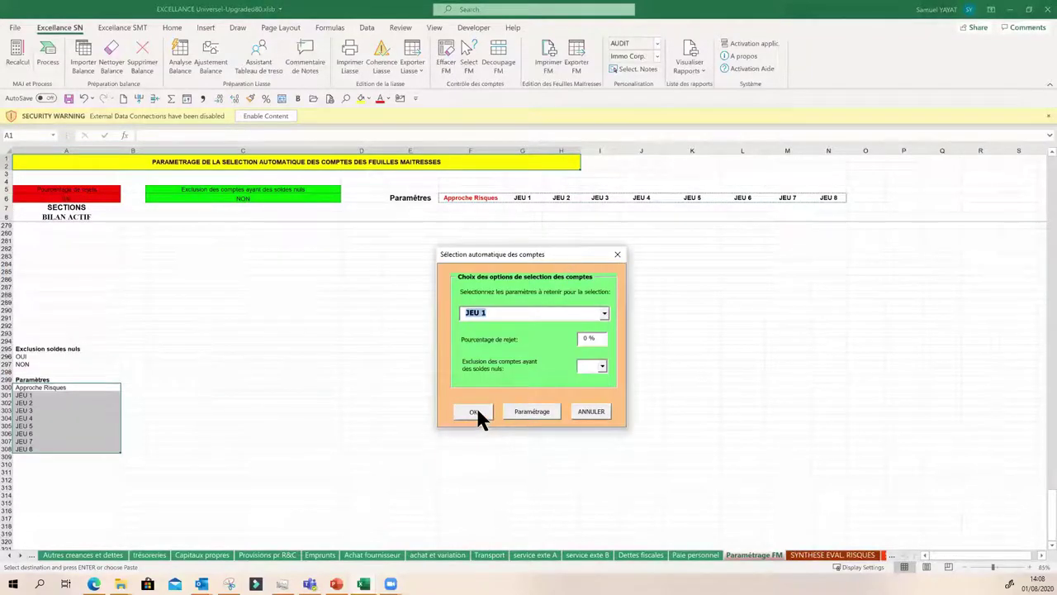
left_click(475, 411)
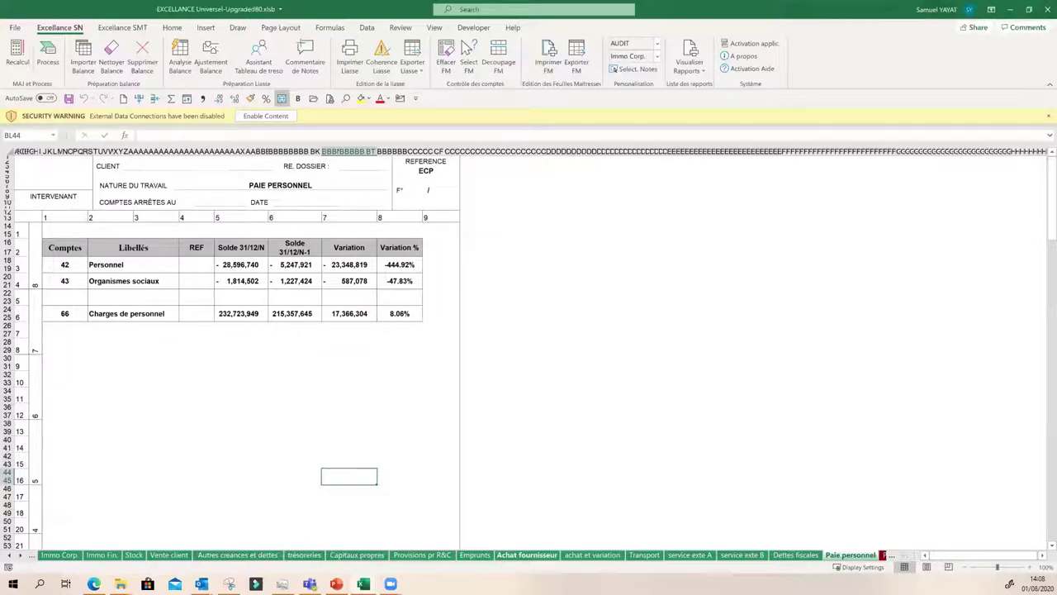
- Review the accounts filled in on both pages of the Achat fournisseur lead sheet, from class 40 suppliers to Autres charges (658)
left_click(526, 554)
scroll(352, 441, "up", 13)
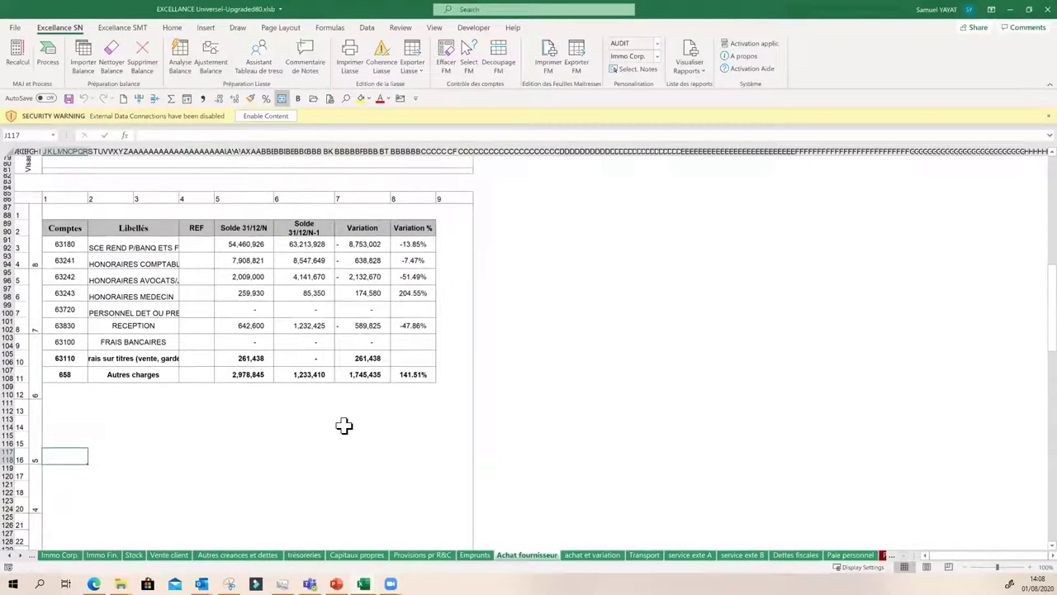
scroll(343, 422, "up", 15)
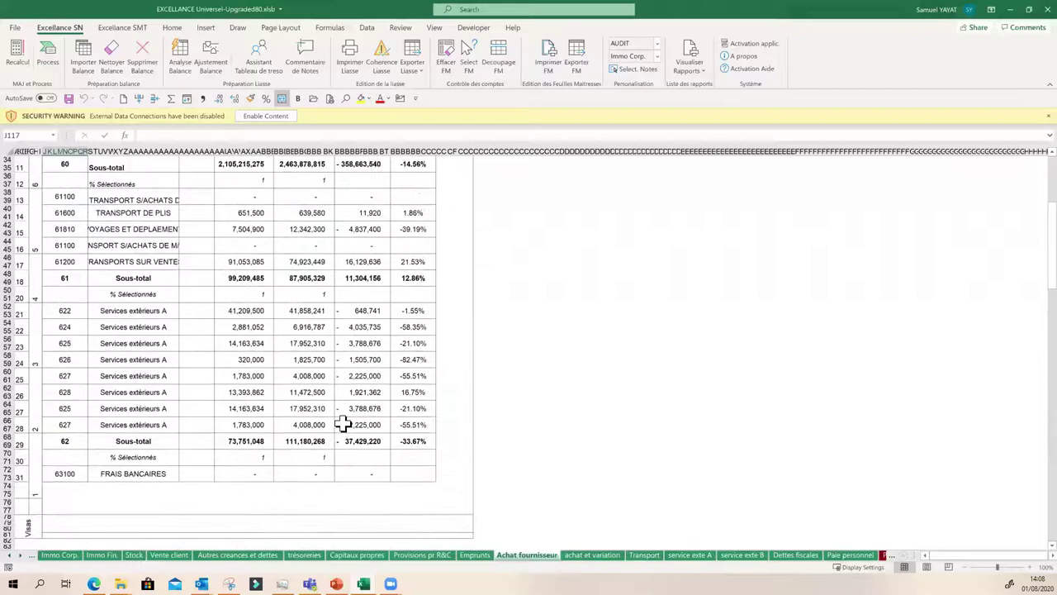
scroll(343, 423, "up", 4)
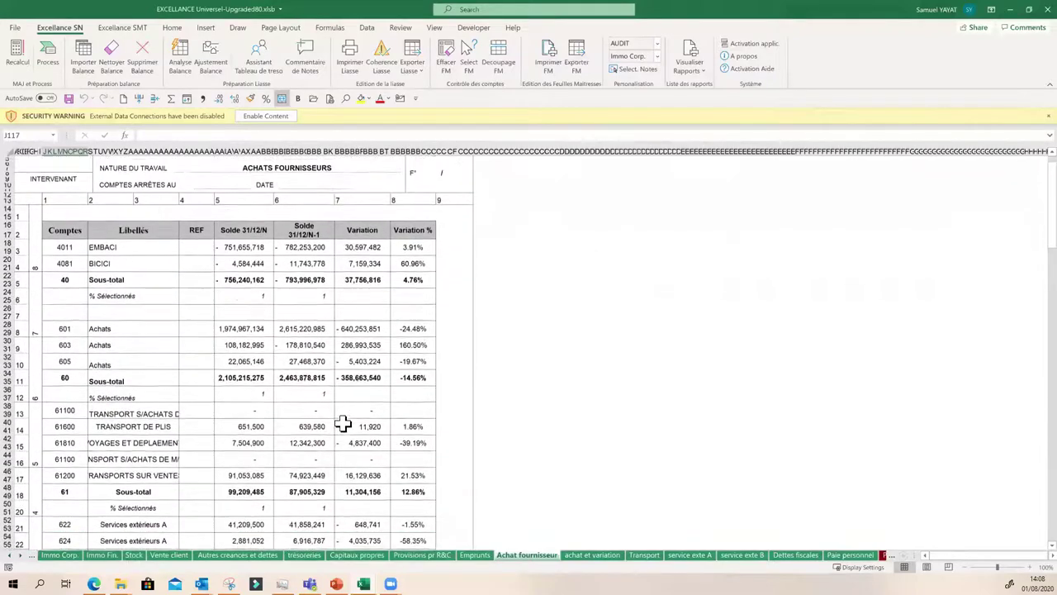
scroll(340, 413, "down", 1)
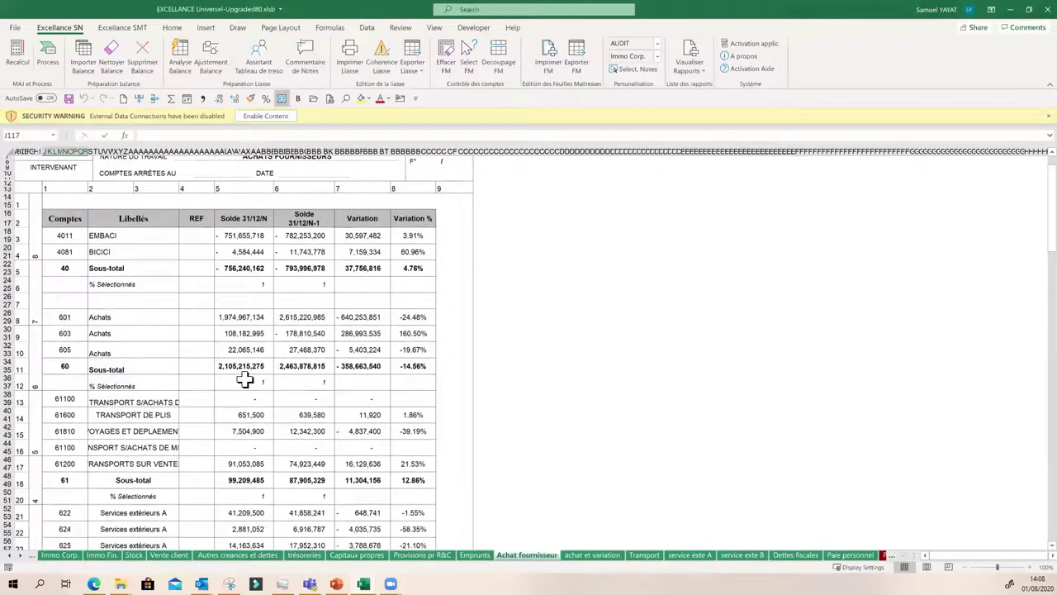
scroll(243, 377, "down", 3)
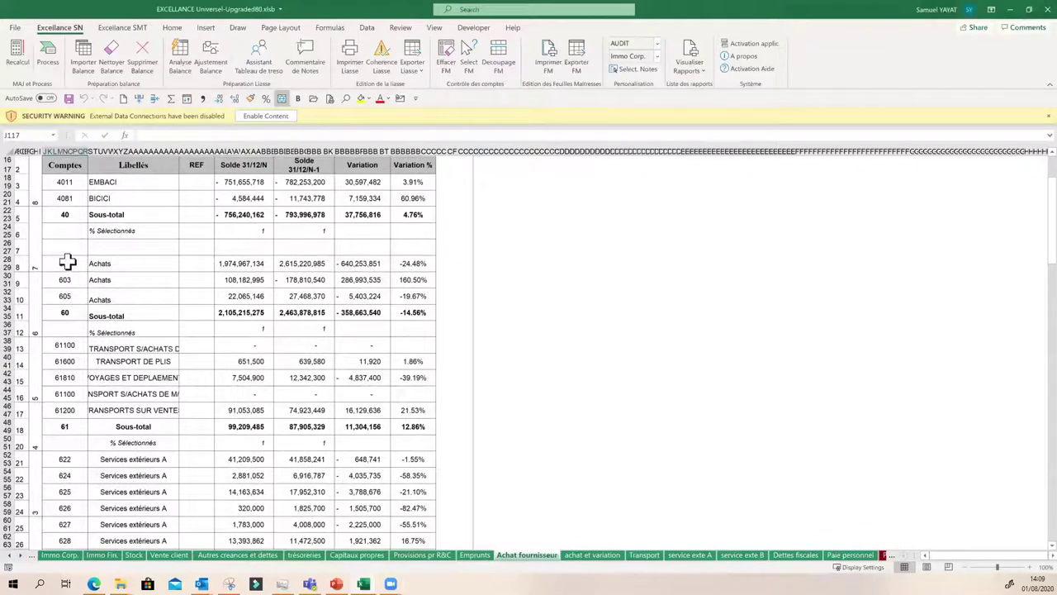
scroll(78, 346, "down", 8)
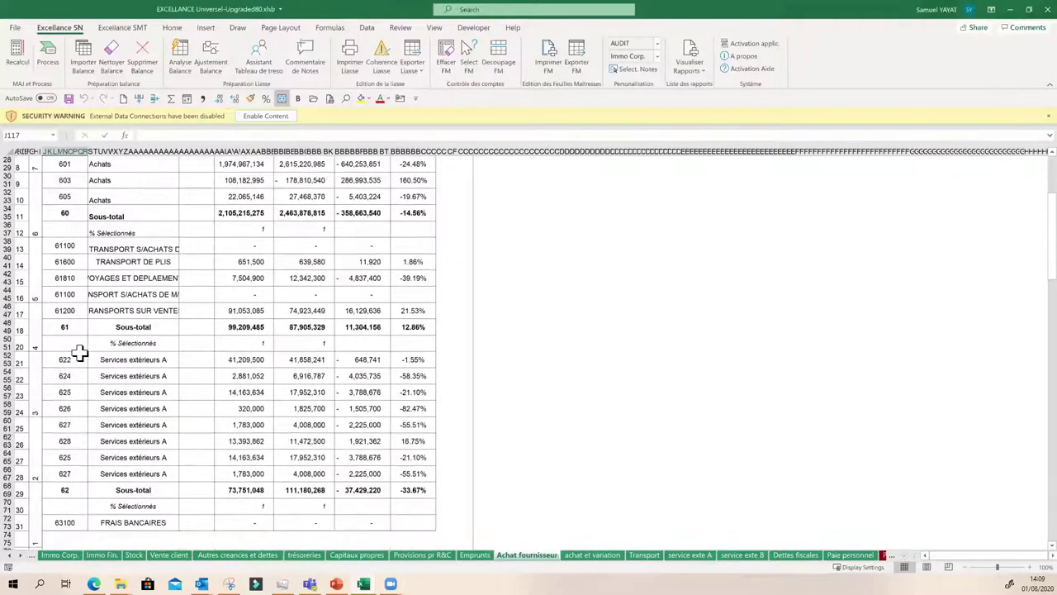
scroll(79, 353, "down", 7)
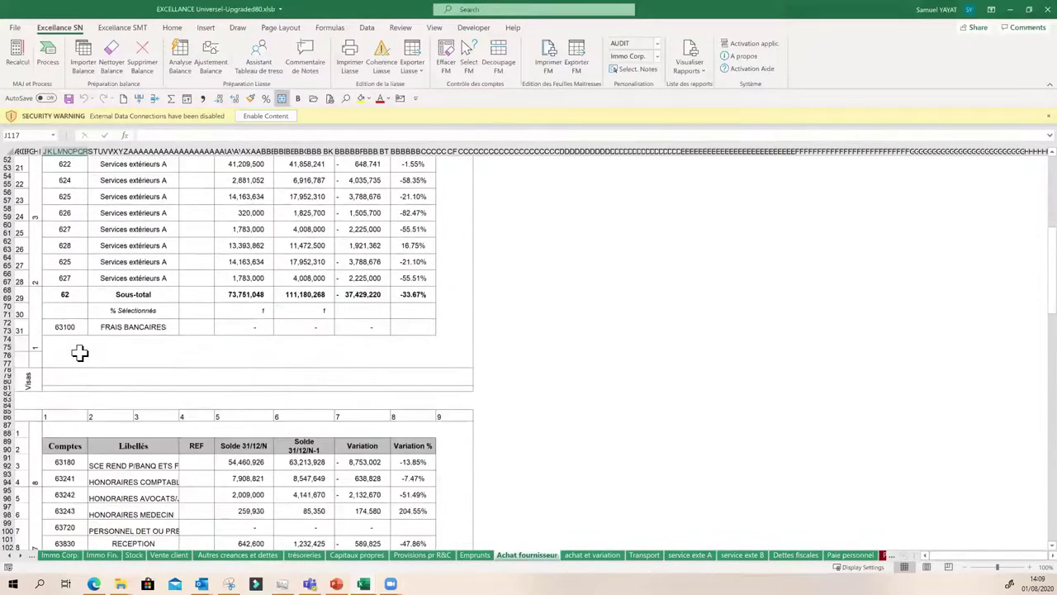
scroll(78, 353, "down", 2)
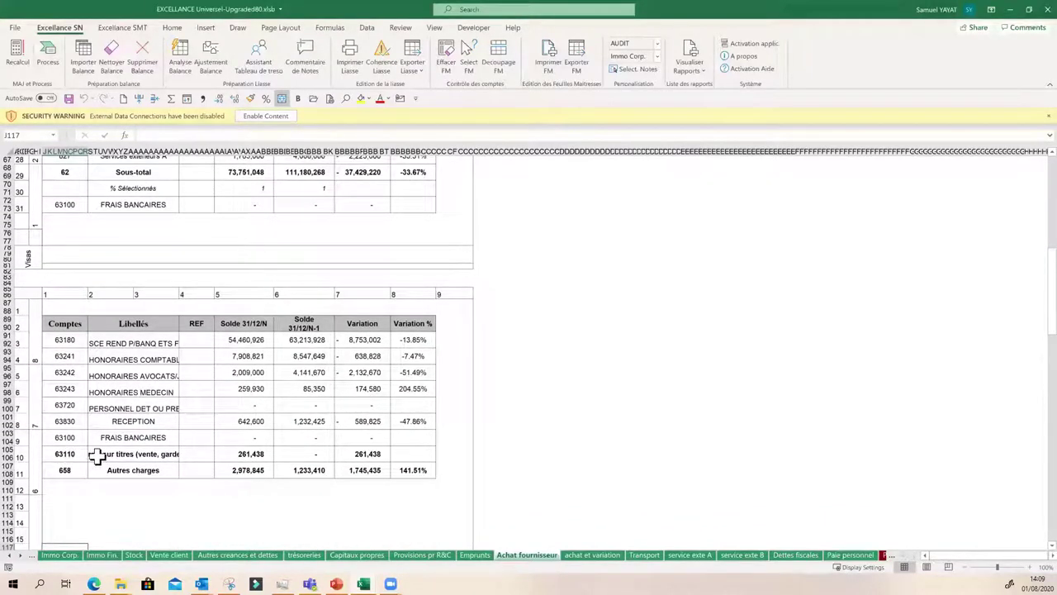
scroll(160, 443, "down", 8)
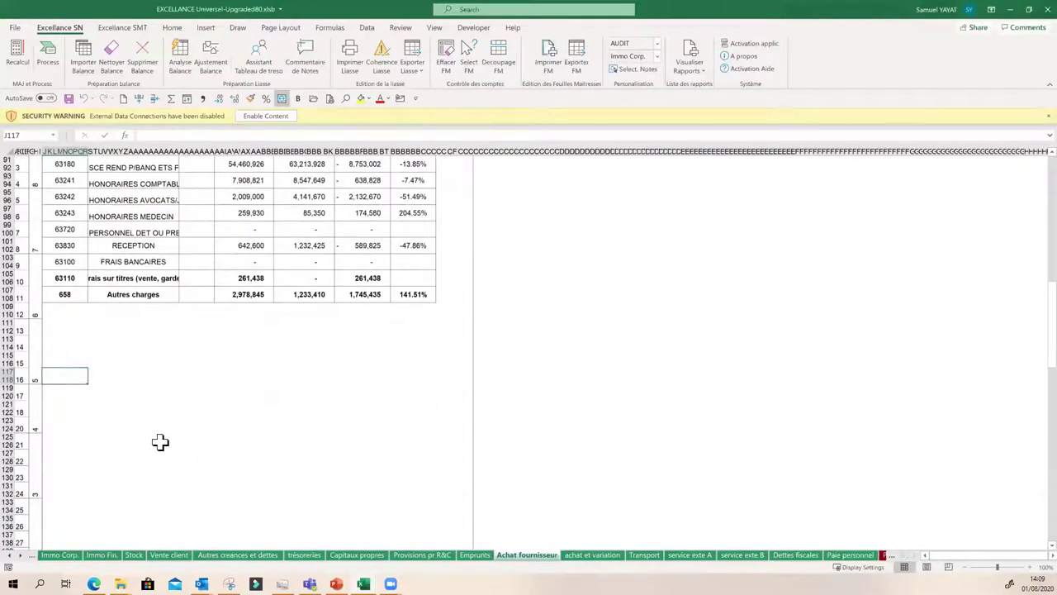
scroll(160, 443, "down", 4)
scroll(160, 442, "down", 3)
- Recheck the sub-totals and % Sélectionnés lines for classes 40, 60, 61 and 62 on the Achat fournisseur sheet
scroll(160, 443, "up", 13)
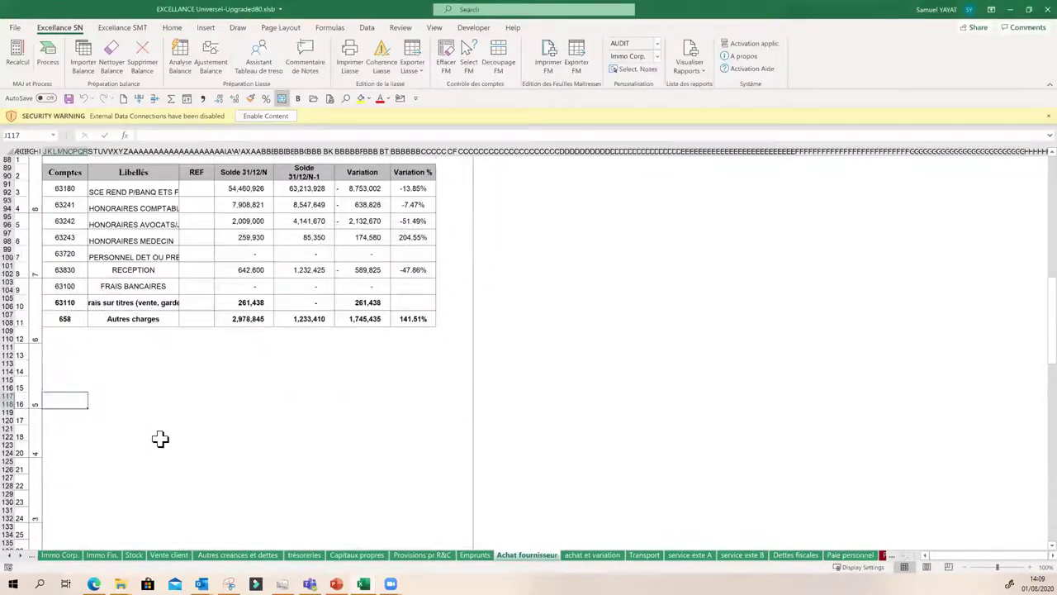
scroll(160, 419, "up", 9)
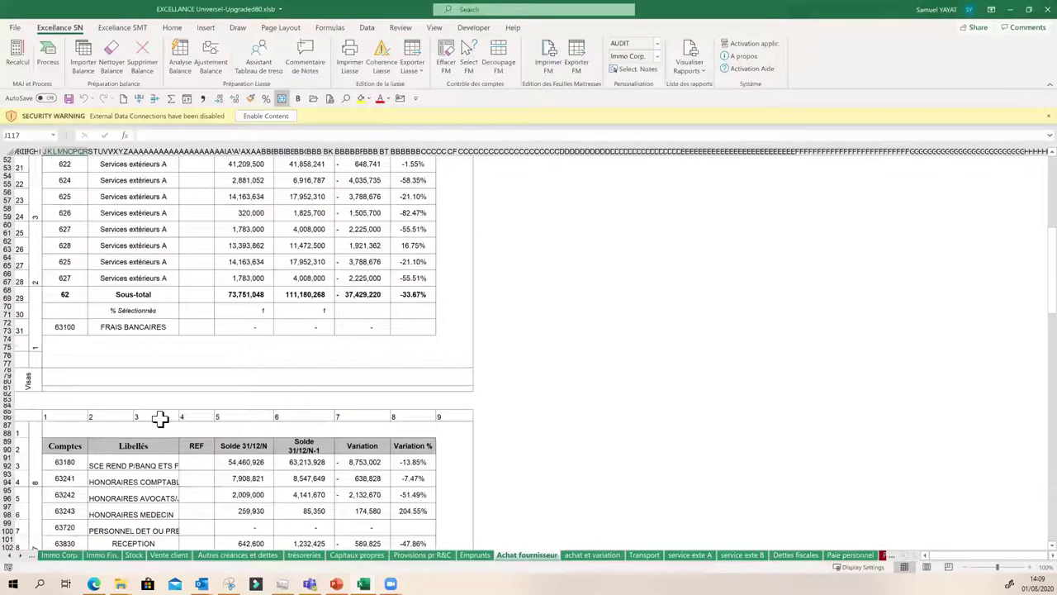
scroll(160, 419, "up", 3)
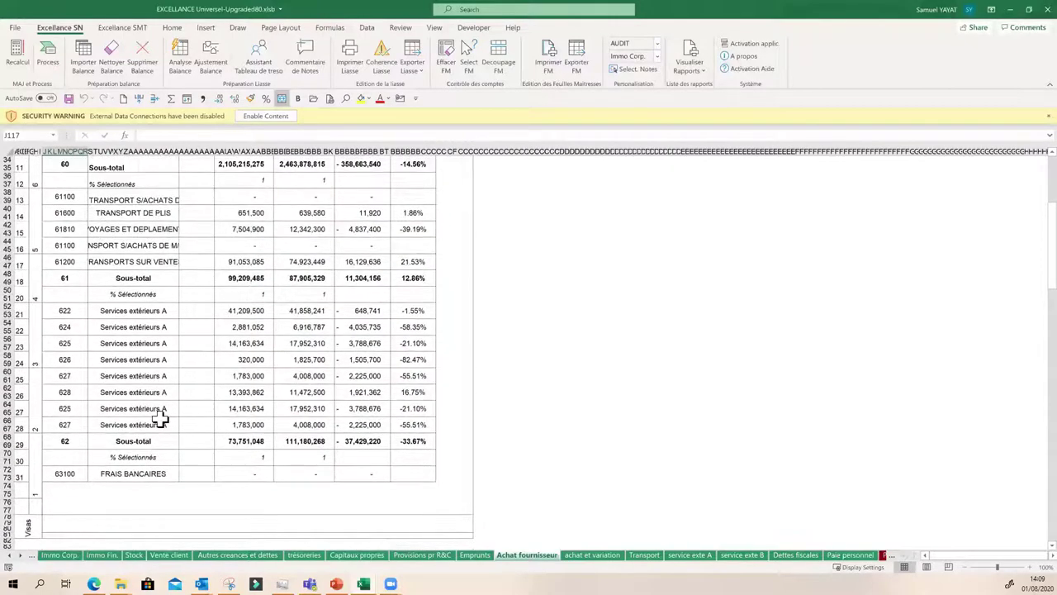
scroll(160, 418, "down", 4)
scroll(160, 413, "up", 5)
scroll(160, 414, "up", 2)
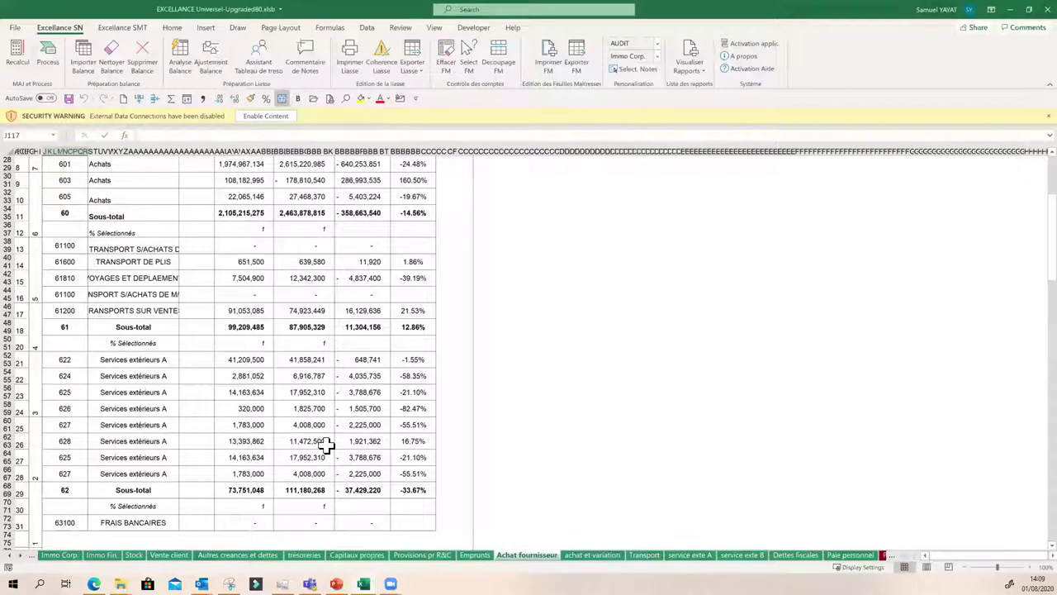
scroll(342, 338, "up", 5)
scroll(355, 314, "up", 3)
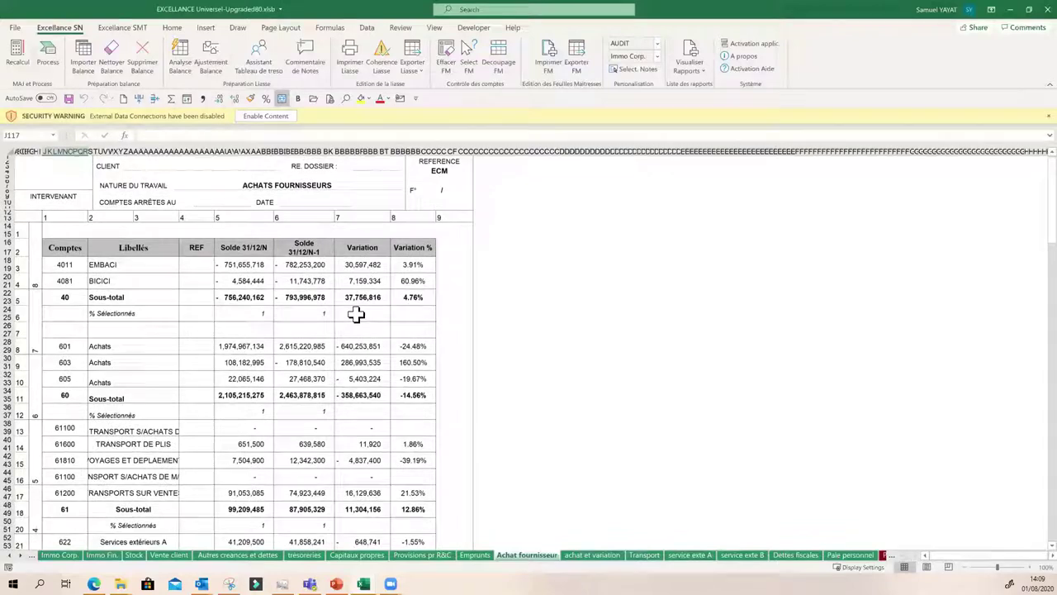
scroll(355, 314, "down", 3)
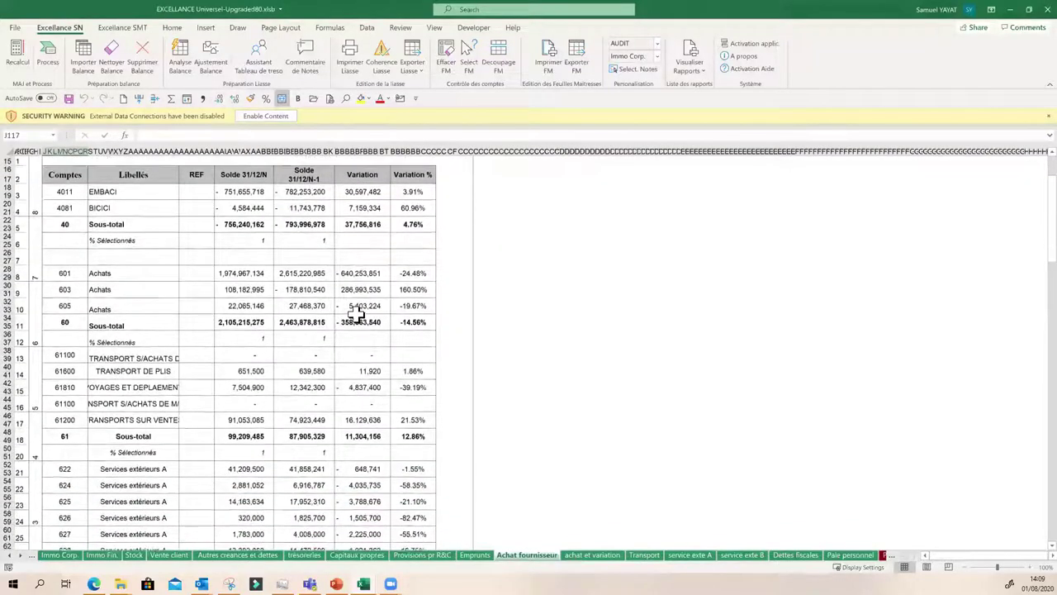
scroll(355, 314, "down", 5)
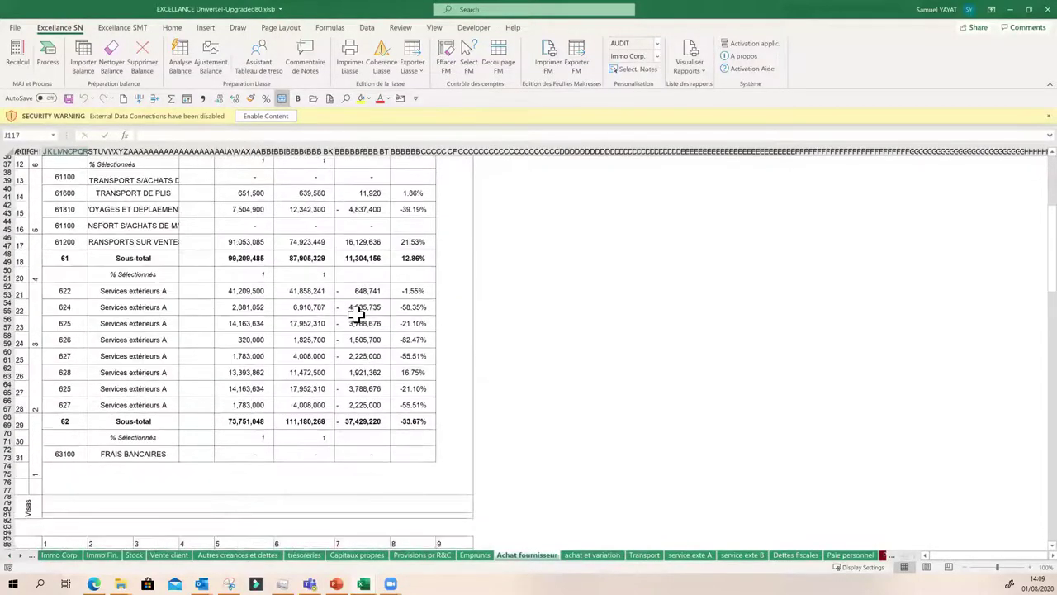
scroll(355, 314, "down", 4)
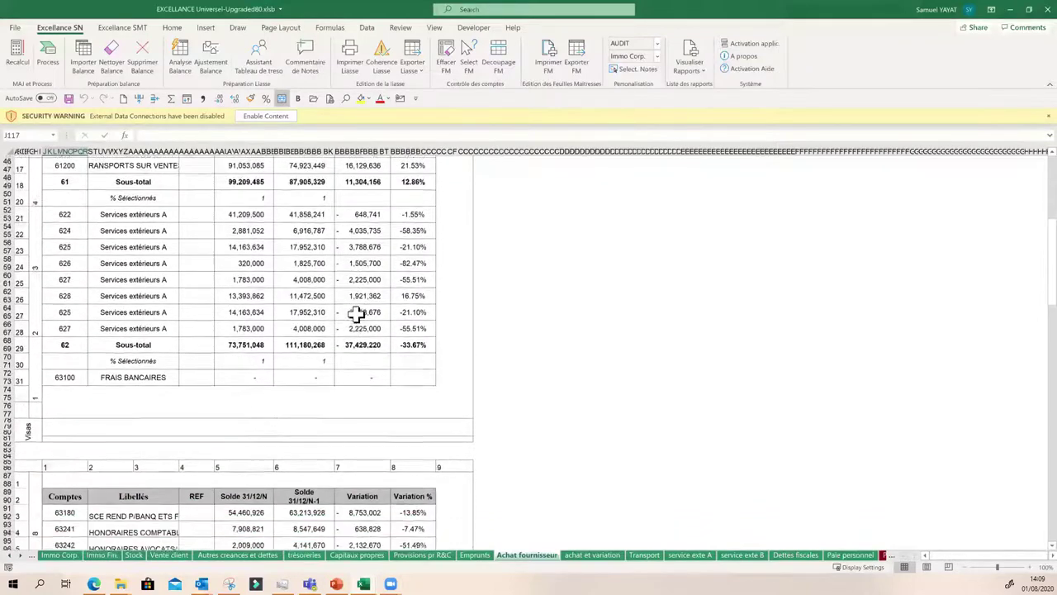
scroll(355, 314, "down", 4)
scroll(356, 314, "up", 3)
scroll(355, 314, "up", 3)
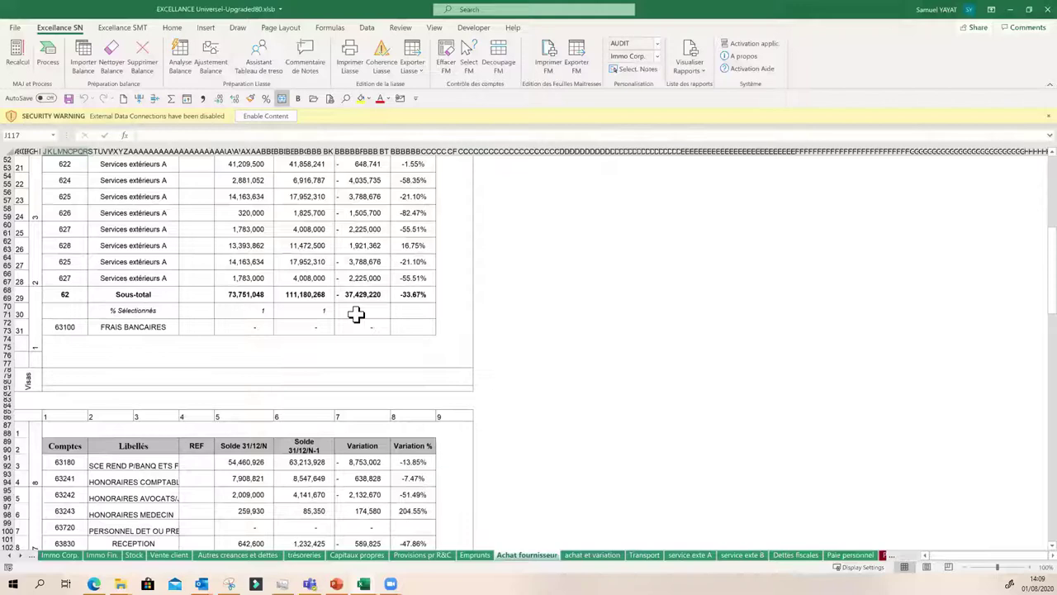
scroll(355, 314, "up", 2)
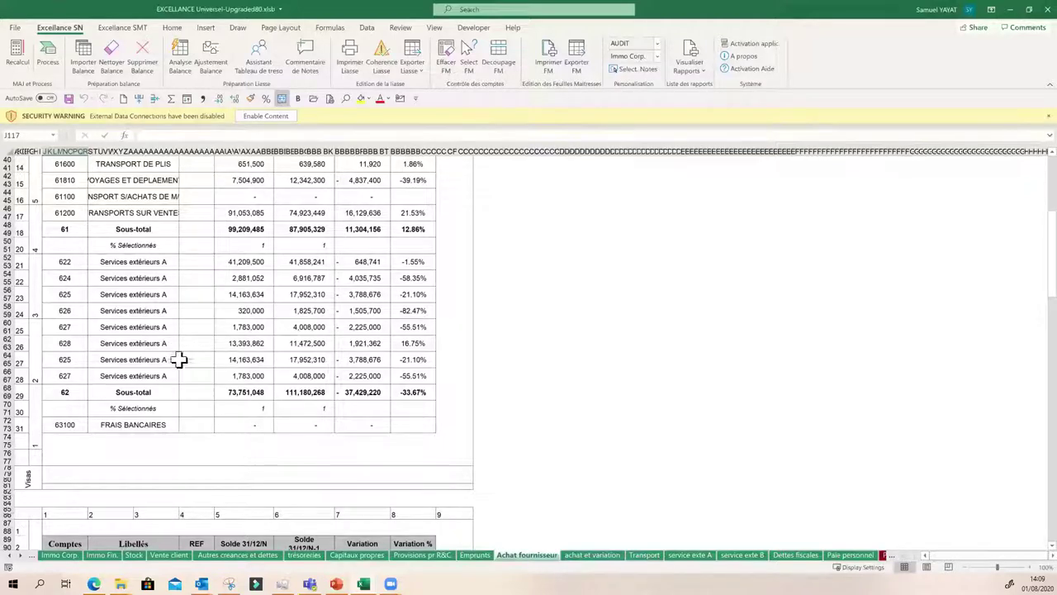
- Return to the Paramétrage FM sheet and show the parameters of the Créances, Clients and Autres créances et dettes sections
left_click(25, 556)
left_click(25, 556)
left_click(25, 556)
left_click(23, 555)
left_click(23, 555)
left_click(23, 556)
left_click(618, 555)
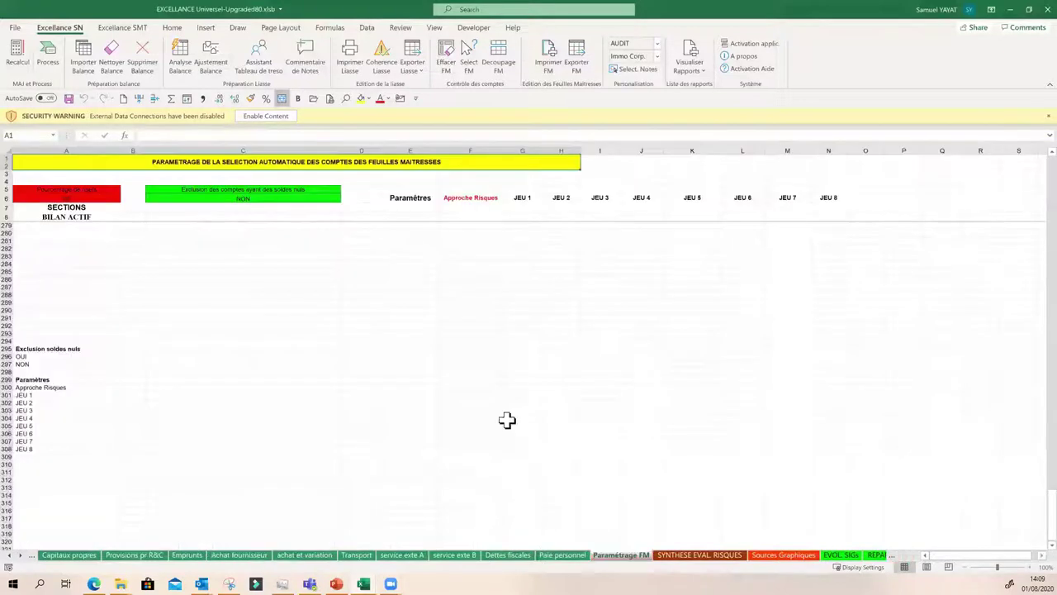
scroll(670, 349, "up", 20)
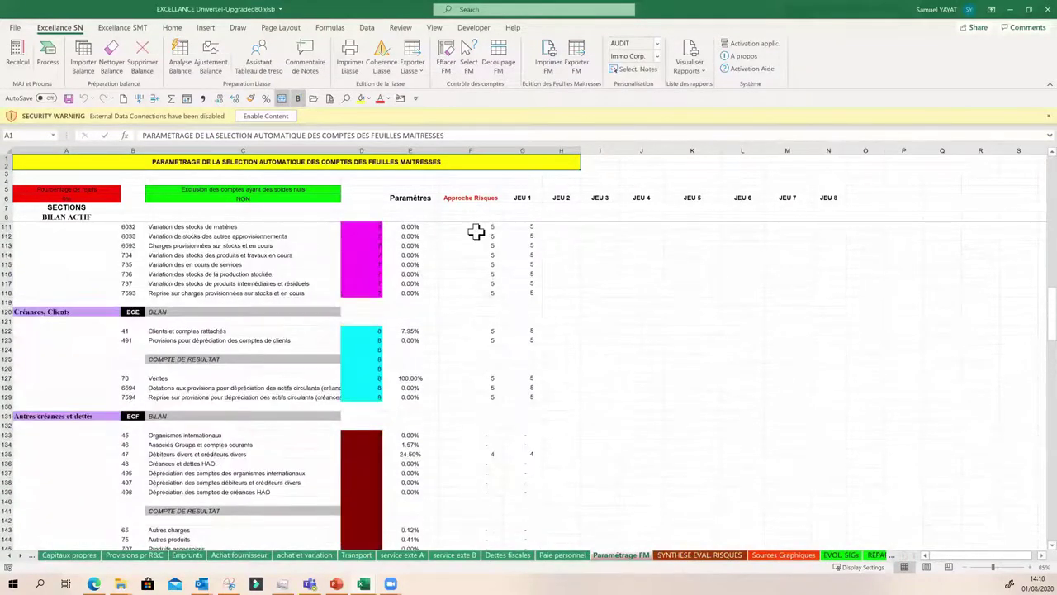
- Look over the JEU 2 to JEU 8 columns available for further custom parameter sets
left_click(829, 198)
left_click(711, 257)
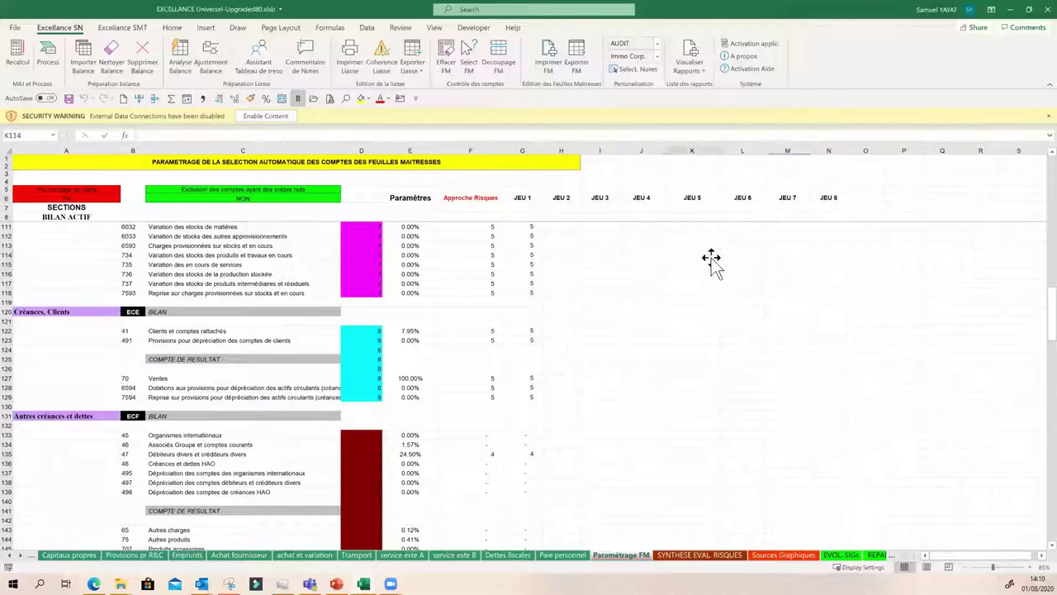
left_click(626, 340)
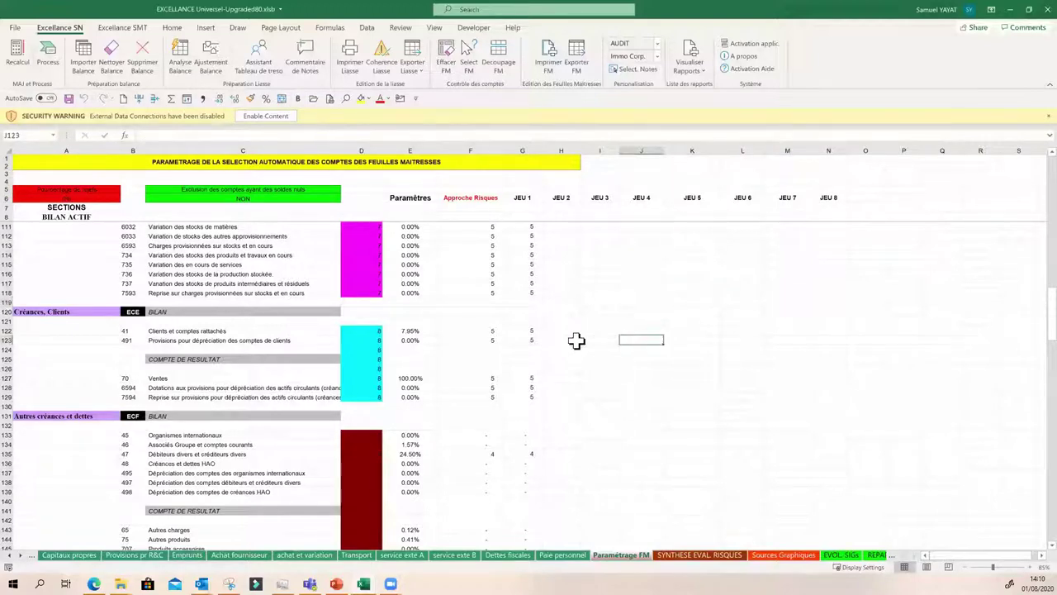
left_click(561, 387)
left_click(563, 434)
left_click(568, 481)
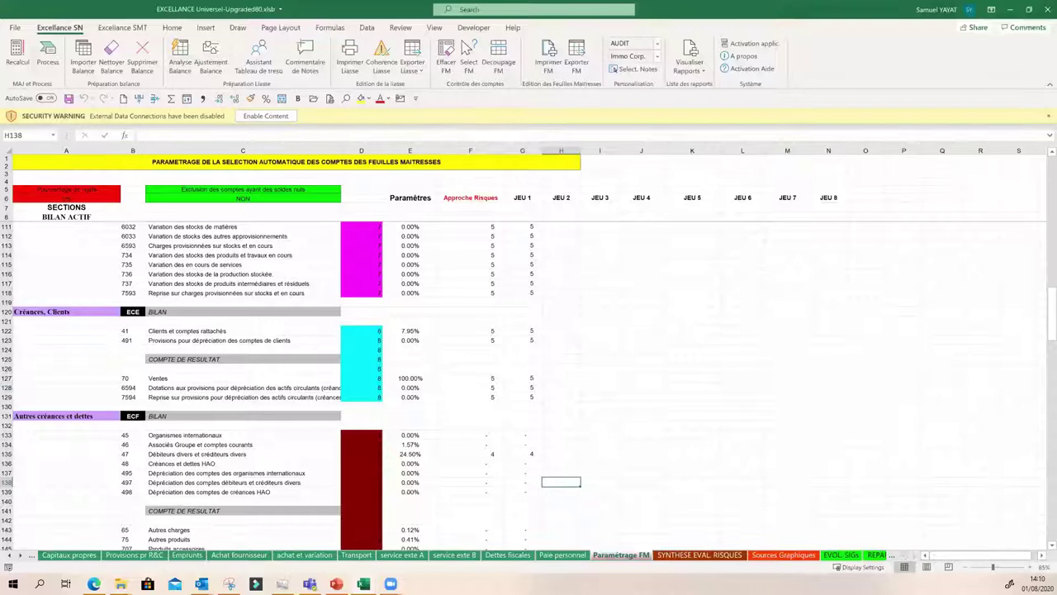
- Run Découpage FM and go through the colour-coded accounts on Balance Générale N down to the clients, personnel and État accounts
left_click(502, 68)
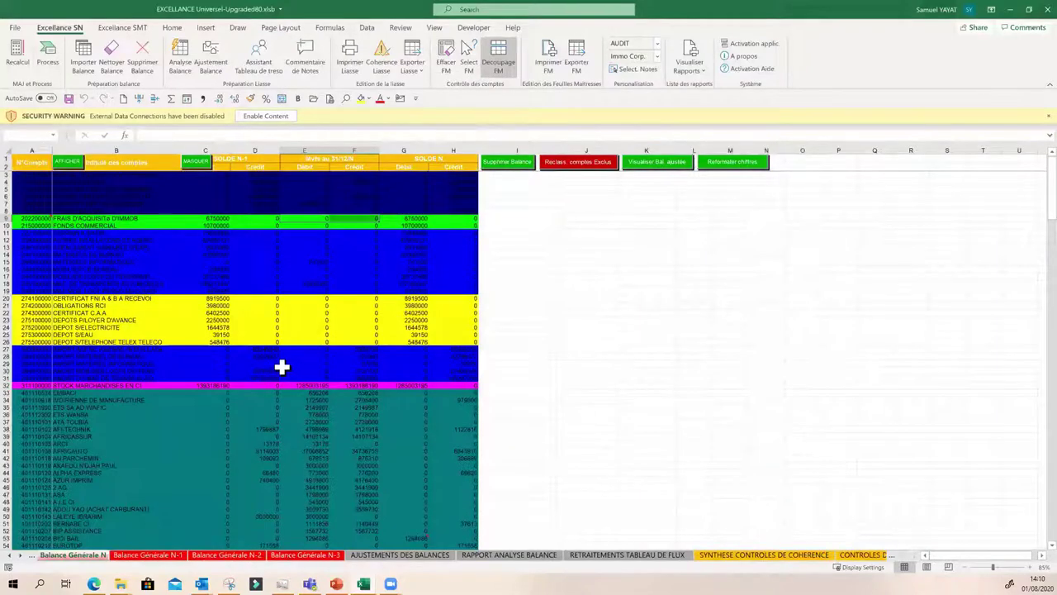
left_click(204, 246)
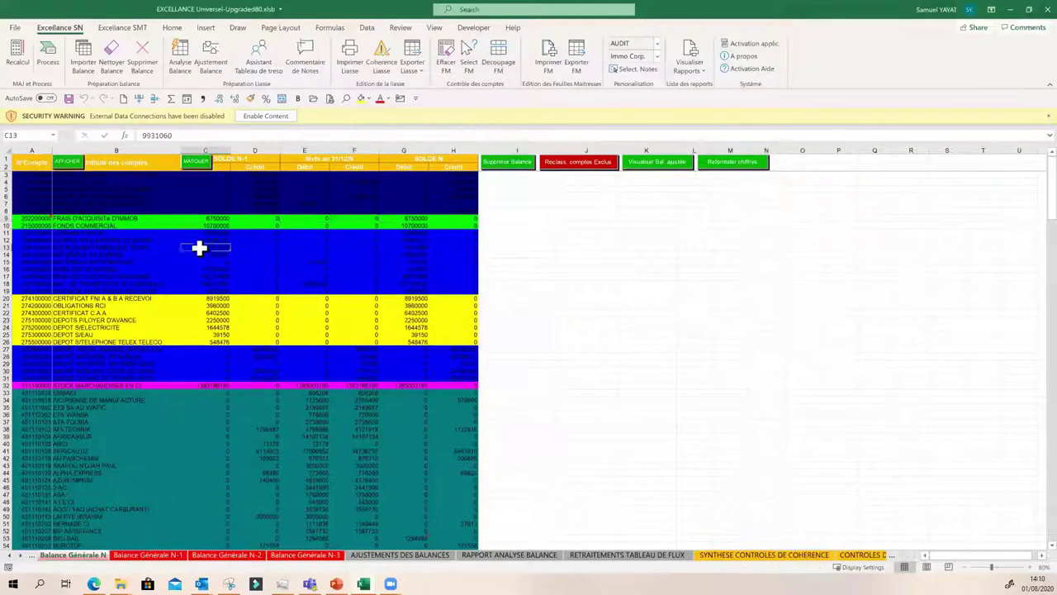
scroll(147, 295, "down", 7)
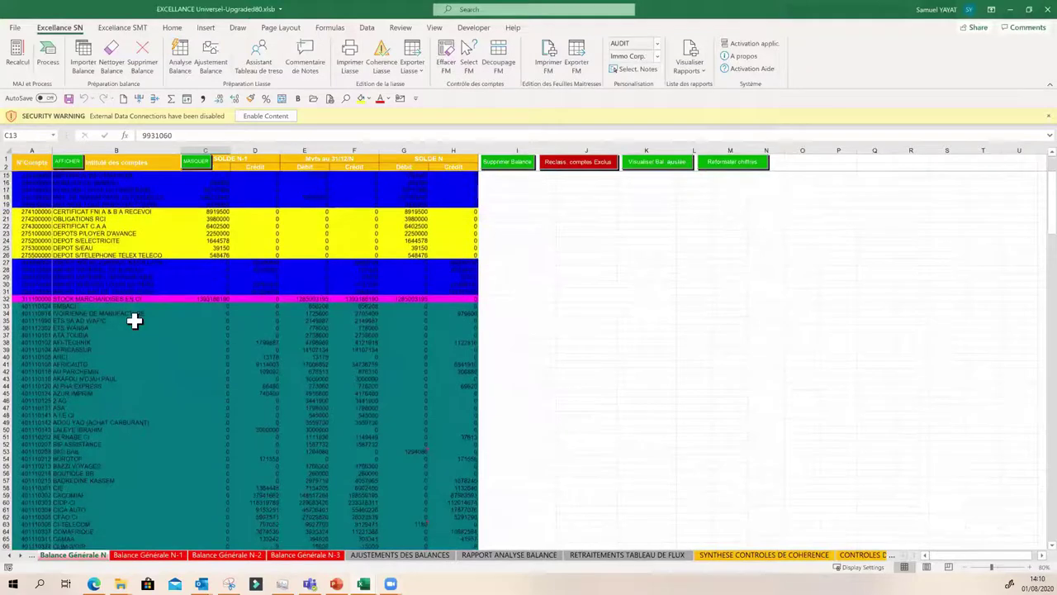
scroll(135, 320, "down", 11)
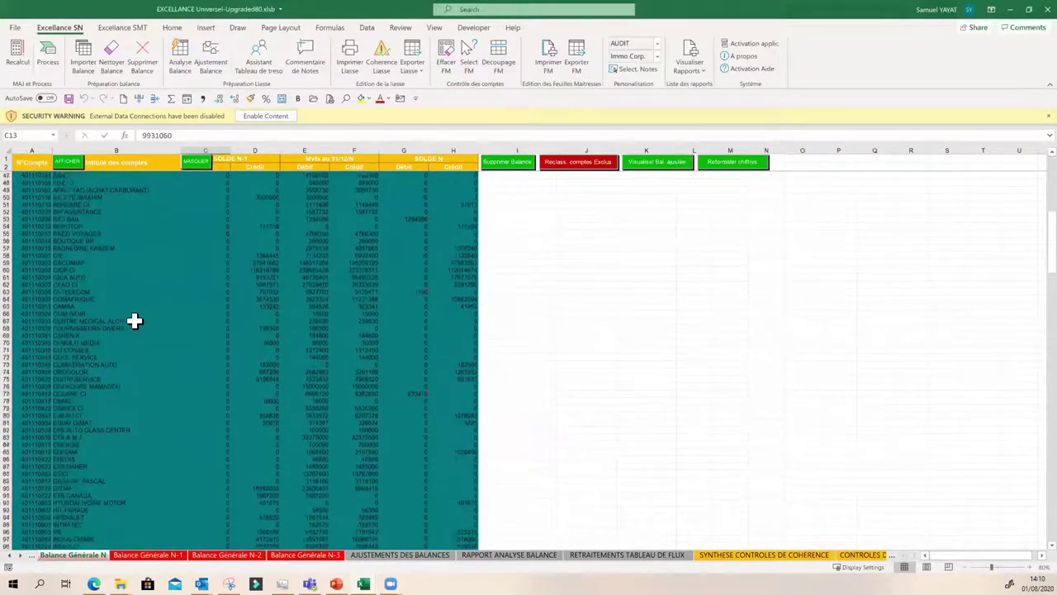
scroll(135, 320, "down", 3)
scroll(134, 321, "down", 19)
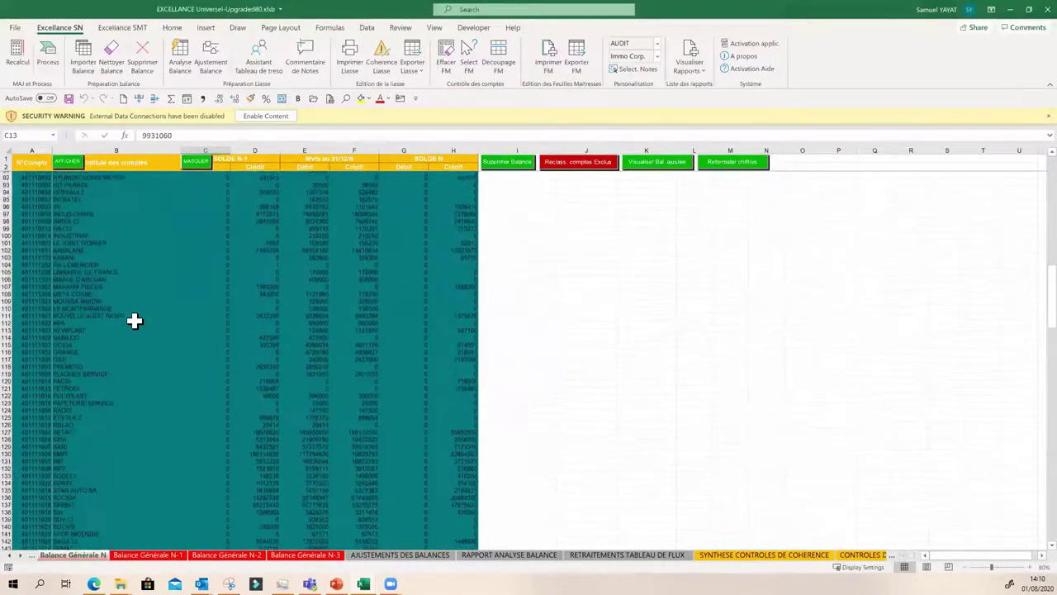
scroll(170, 463, "down", 11)
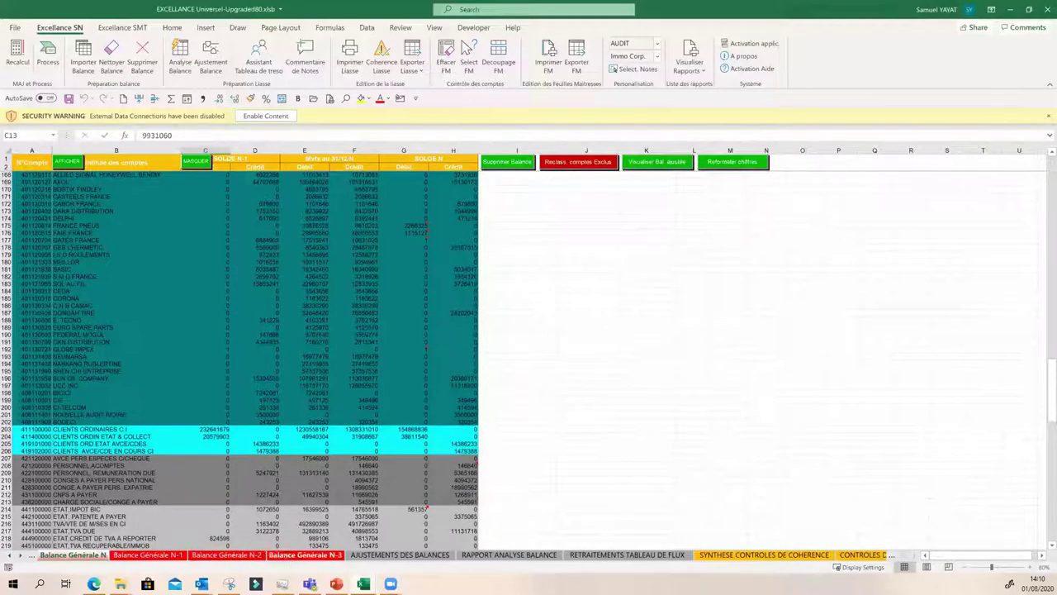
- Go back over the colour-coded supplier, stock and fixed-asset accounts at the beginning of Balance Générale N
scroll(171, 429, "up", 9)
scroll(228, 401, "up", 9)
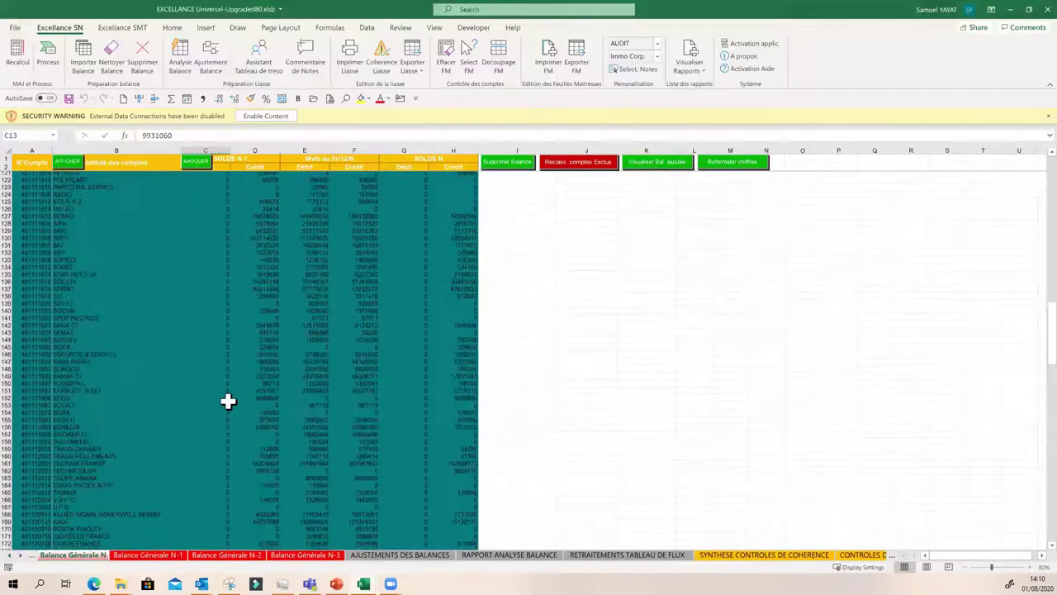
scroll(232, 404, "up", 17)
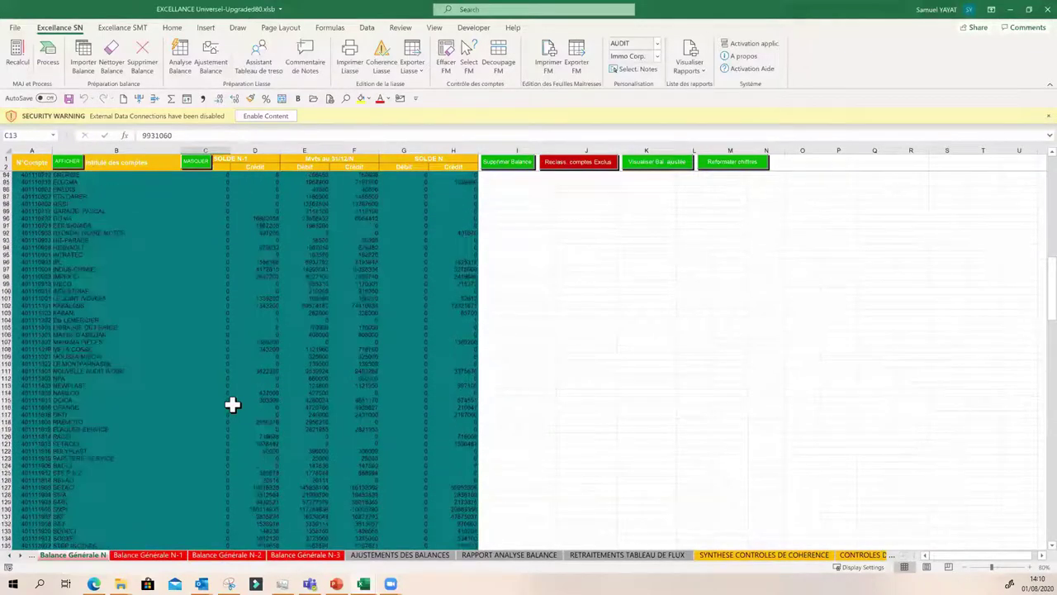
scroll(233, 404, "up", 20)
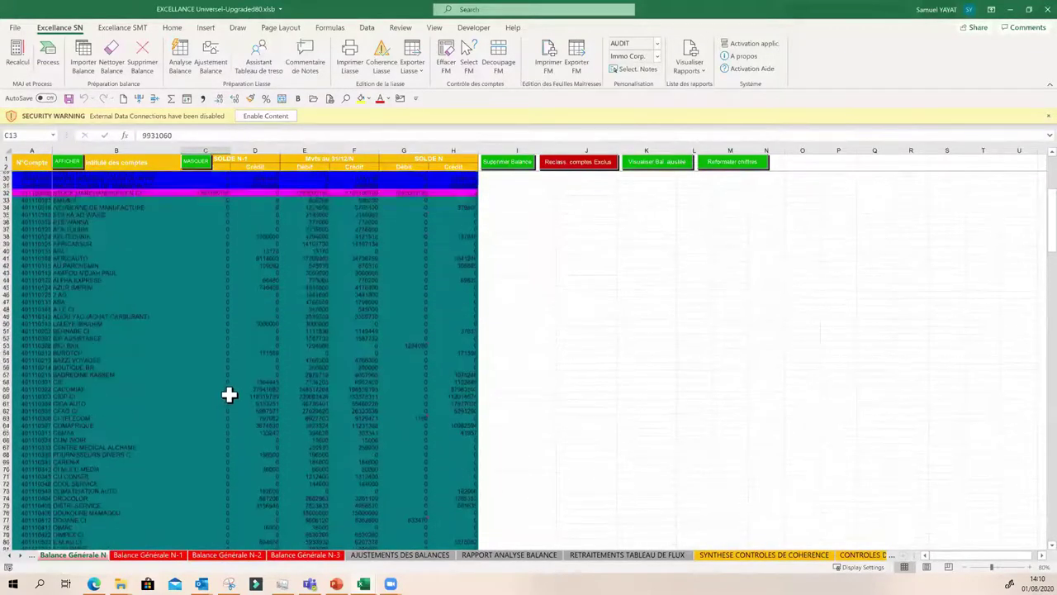
left_click(237, 328)
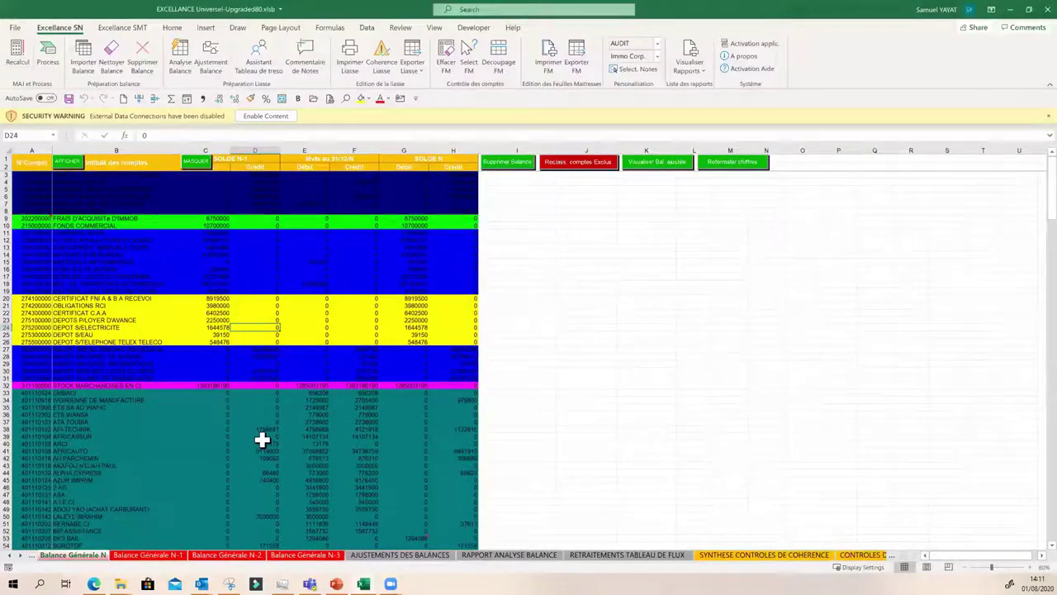
scroll(262, 440, "down", 5)
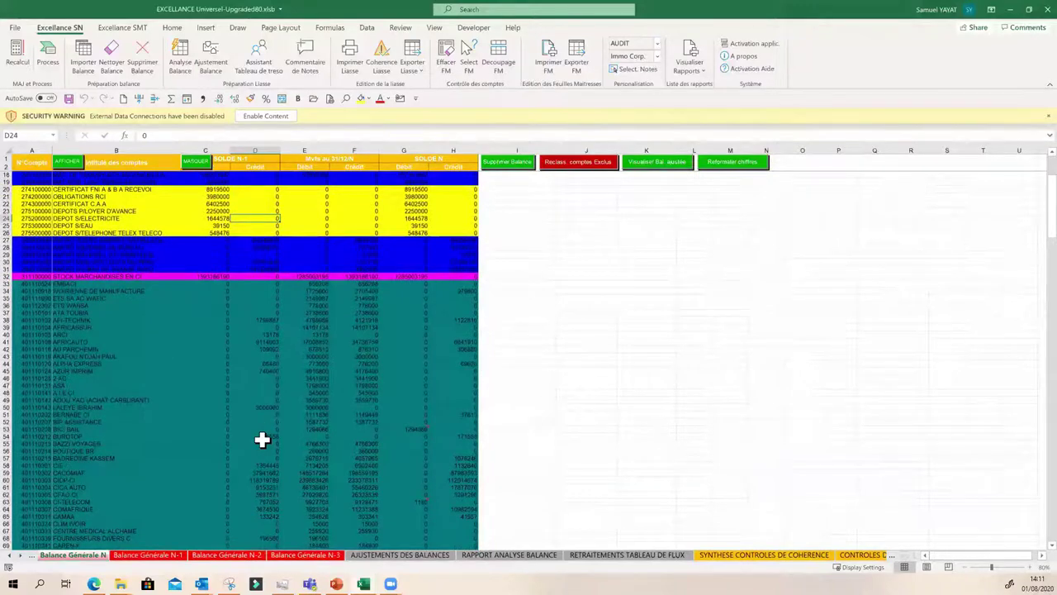
- Go through the colour-coded supplier, clients, personnel and État accounts on Balance Générale N, down to the PRINCIPAL CPTE COURANT line
scroll(262, 439, "down", 1)
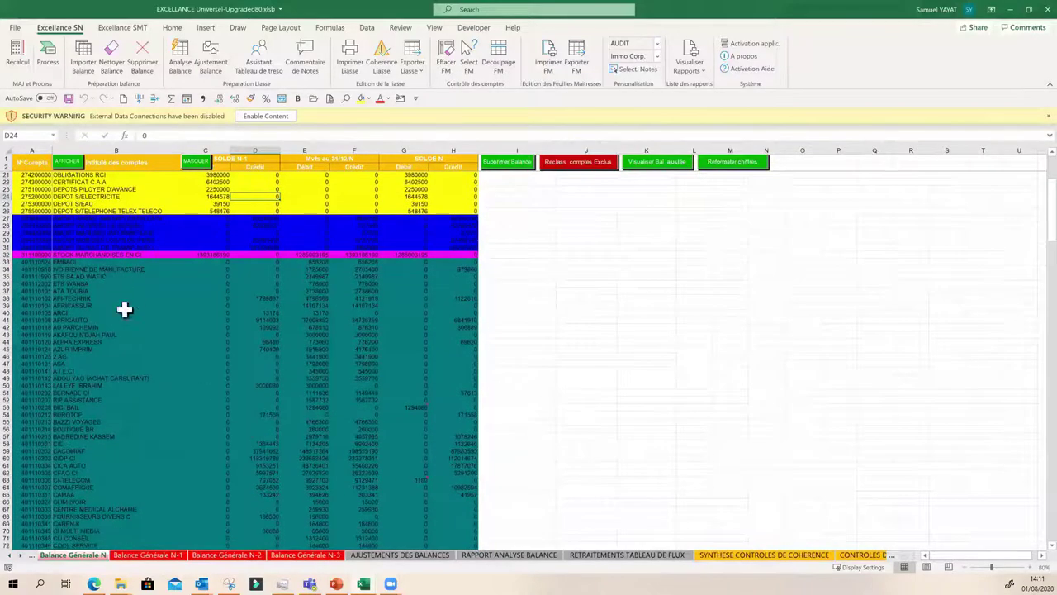
scroll(140, 412, "down", 18)
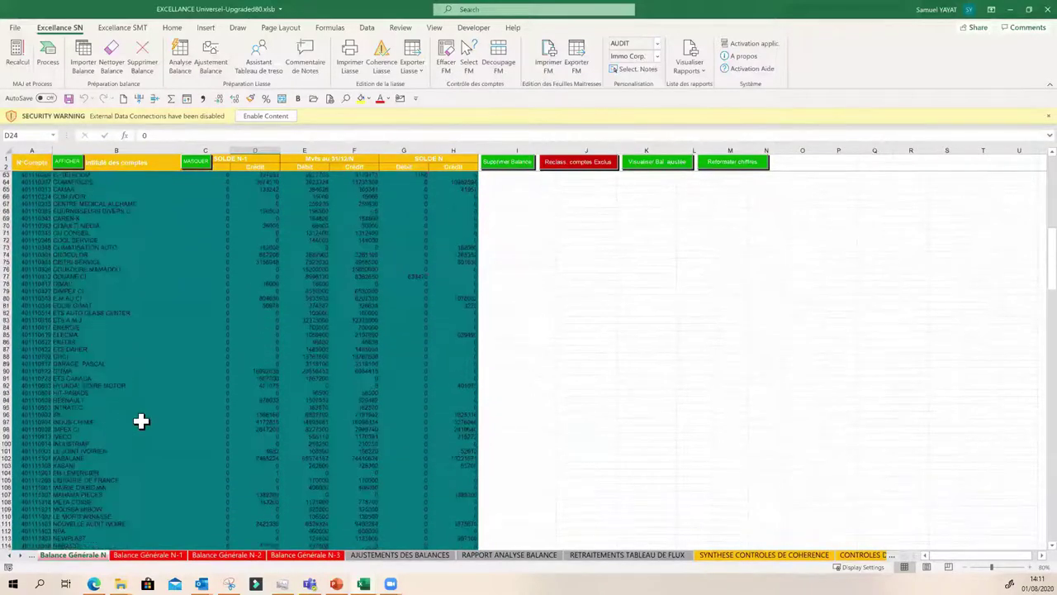
scroll(142, 427, "down", 20)
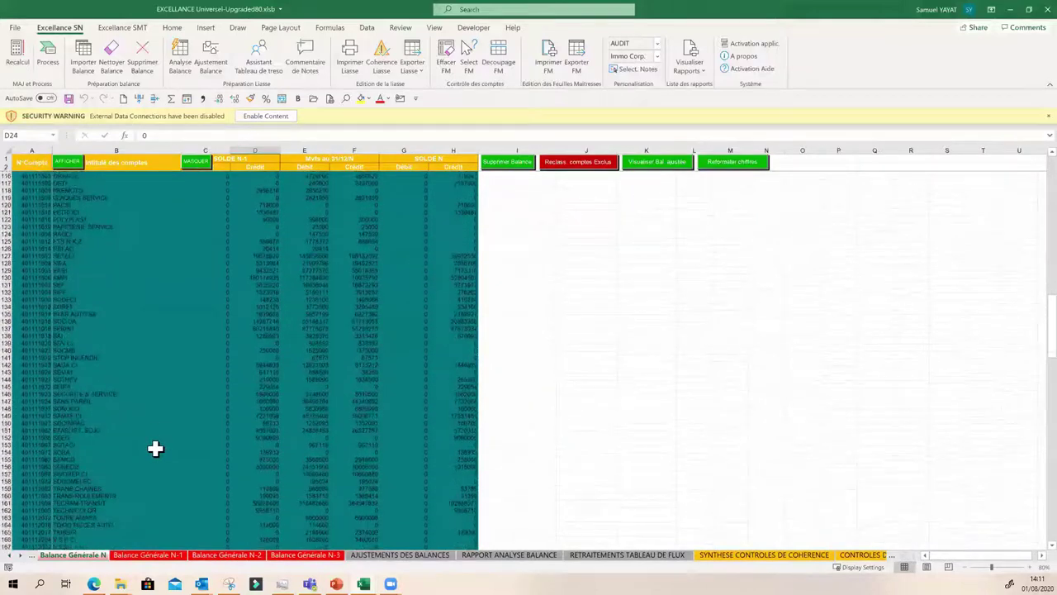
scroll(155, 449, "down", 15)
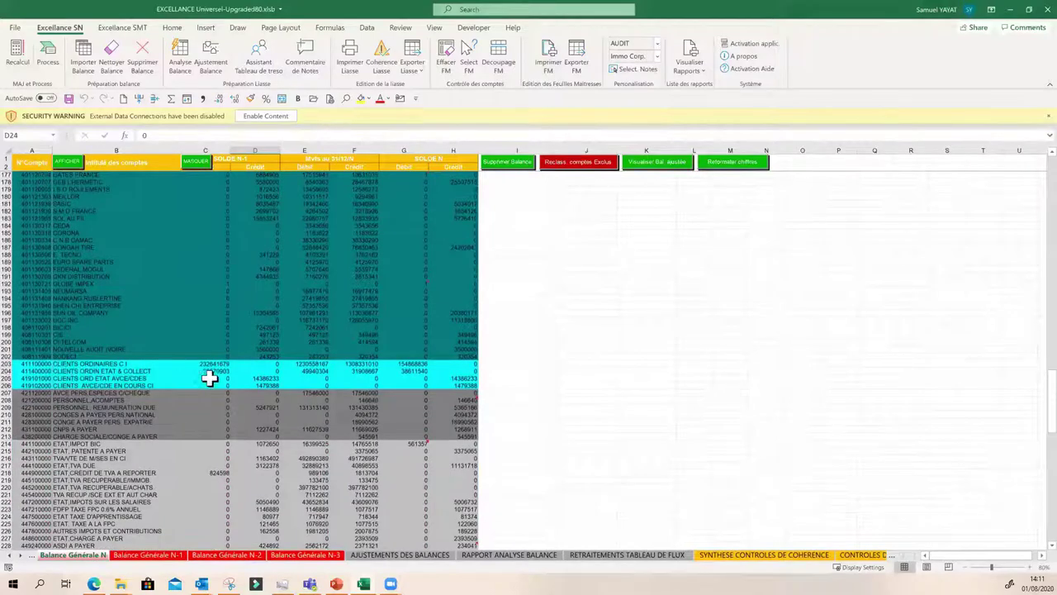
scroll(264, 425, "down", 3)
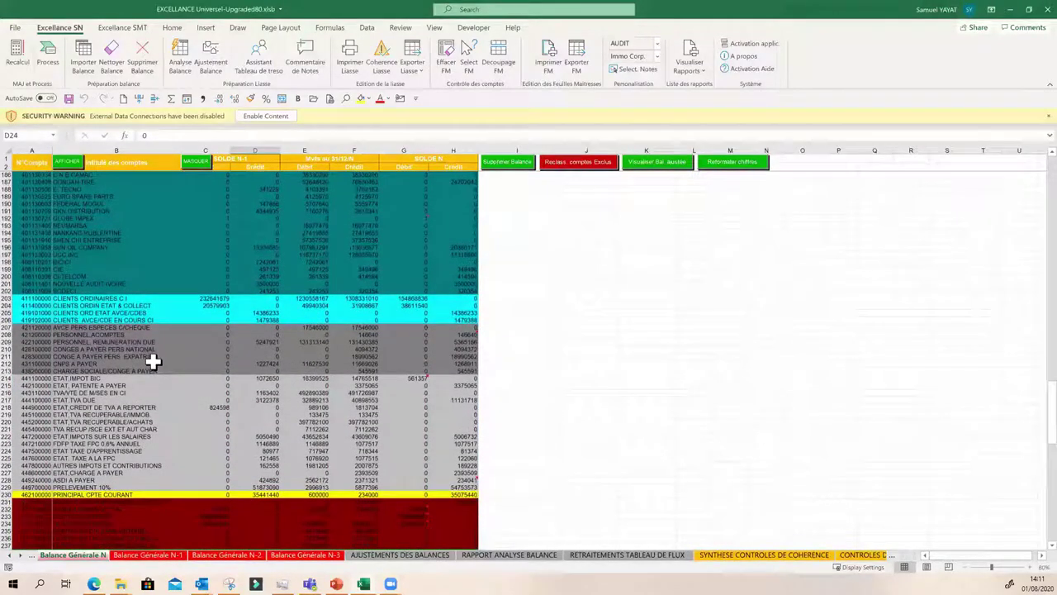
scroll(189, 388, "down", 6)
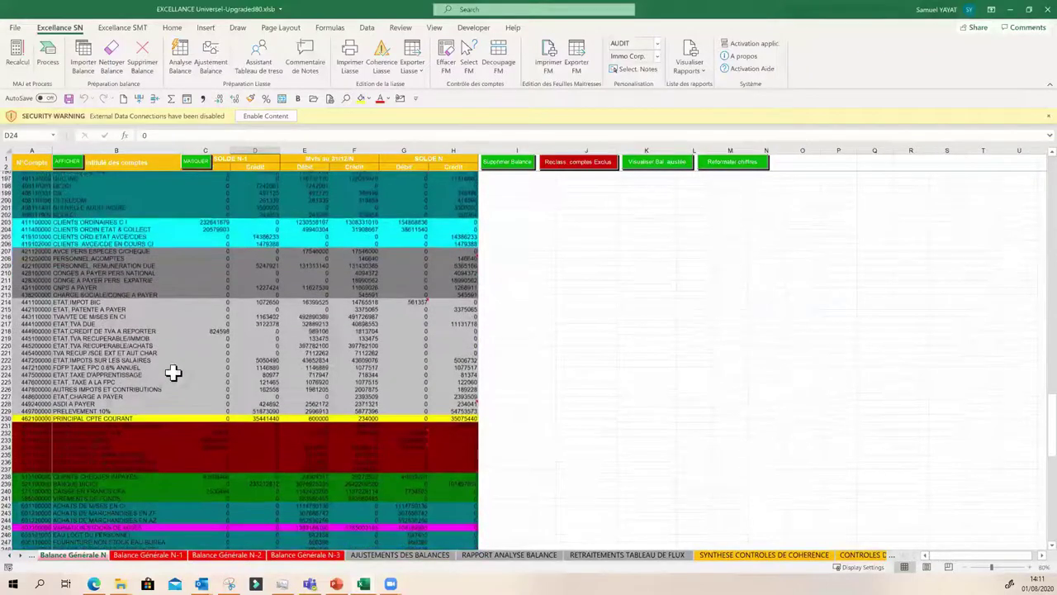
scroll(169, 381, "down", 3)
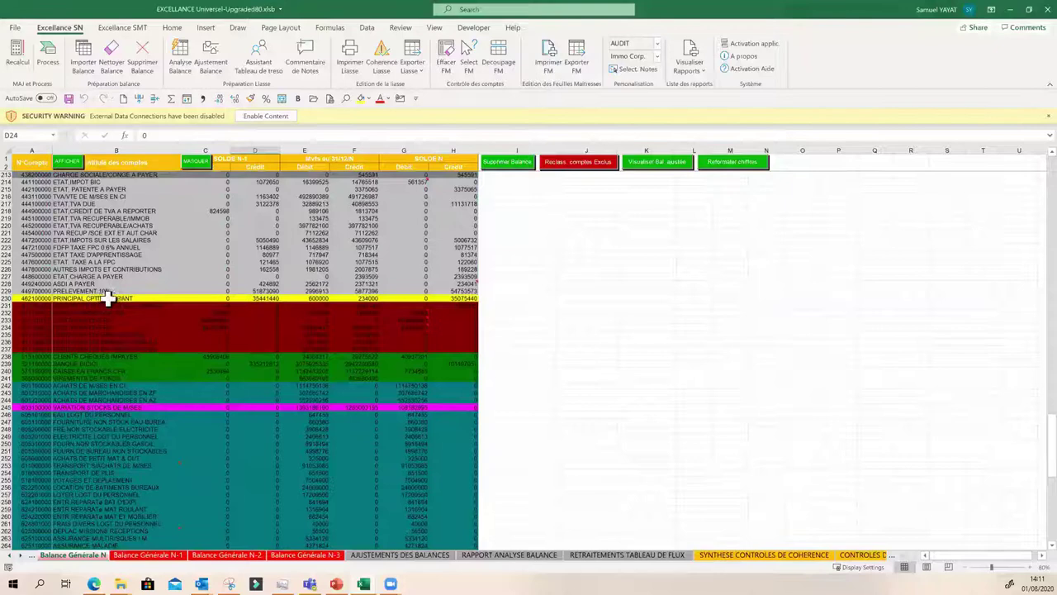
- Look over the colour-coded treasury, expense and income accounts through to the end of Balance Générale N, then return to the clients accounts
scroll(287, 361, "down", 5)
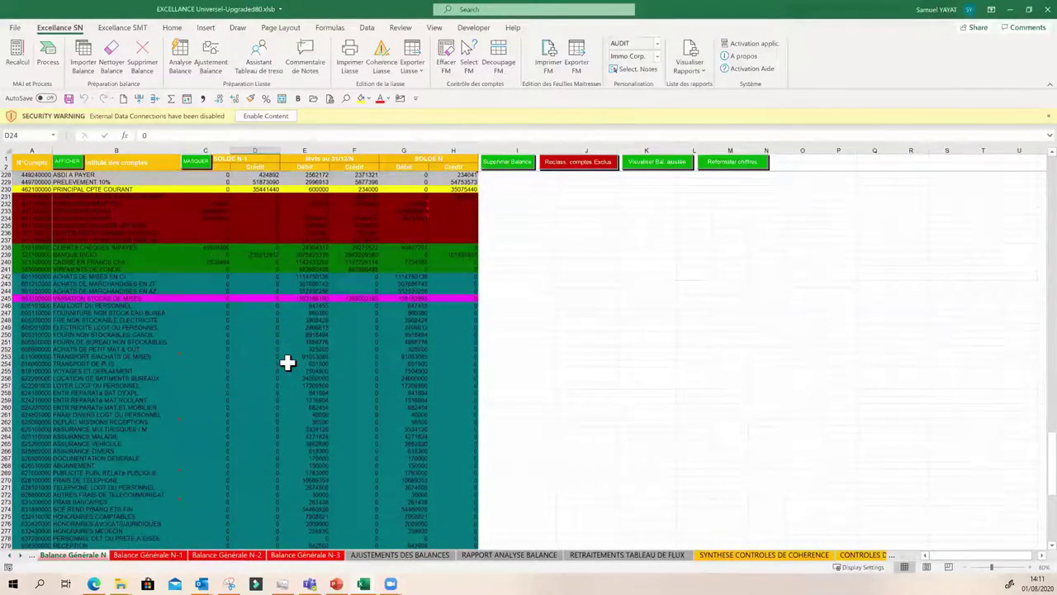
scroll(288, 361, "down", 6)
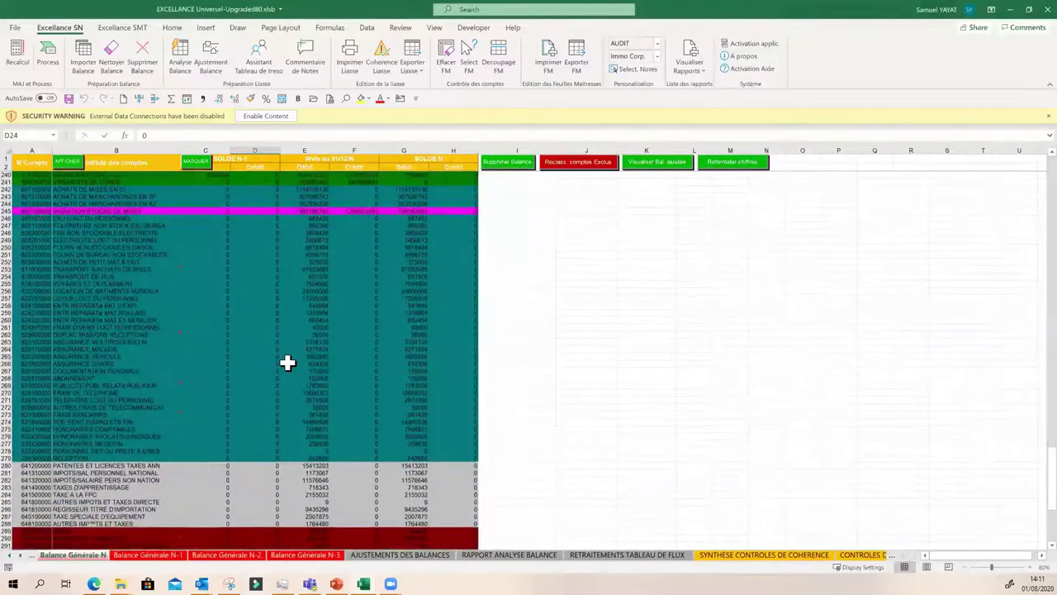
scroll(288, 361, "down", 3)
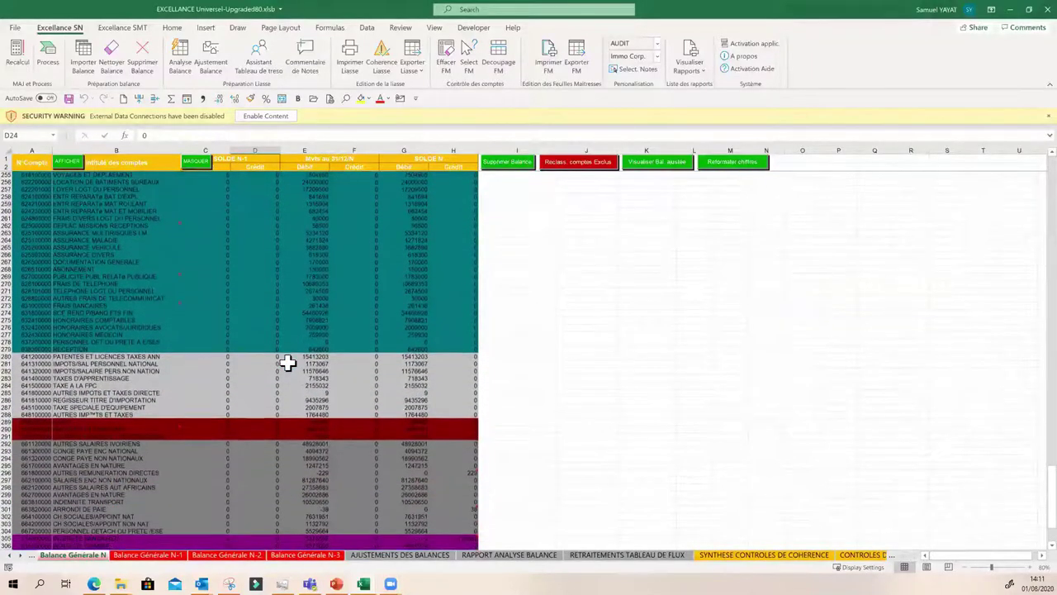
scroll(287, 361, "down", 6)
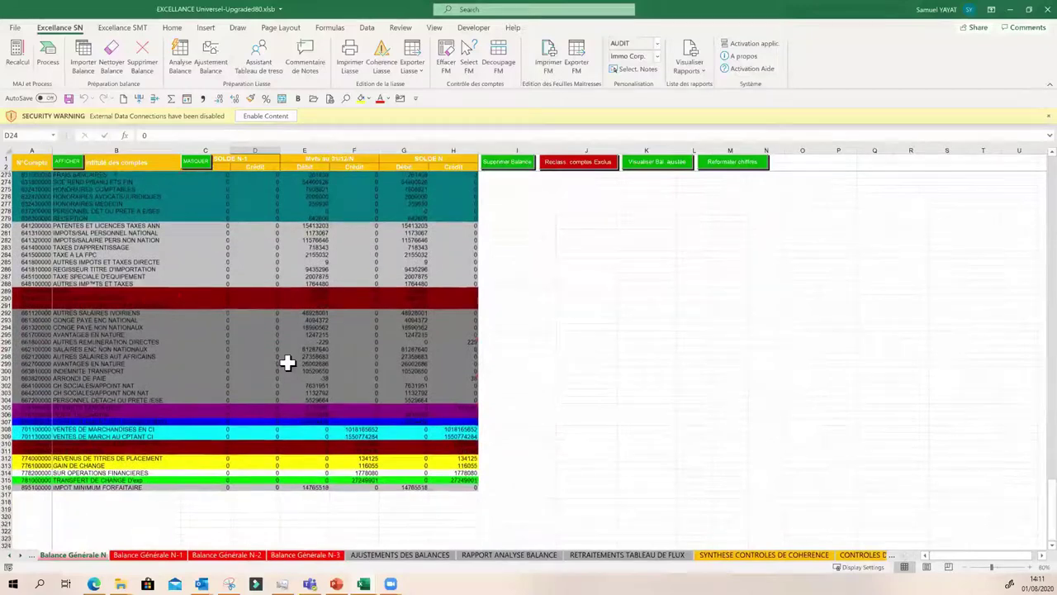
scroll(288, 361, "up", 2)
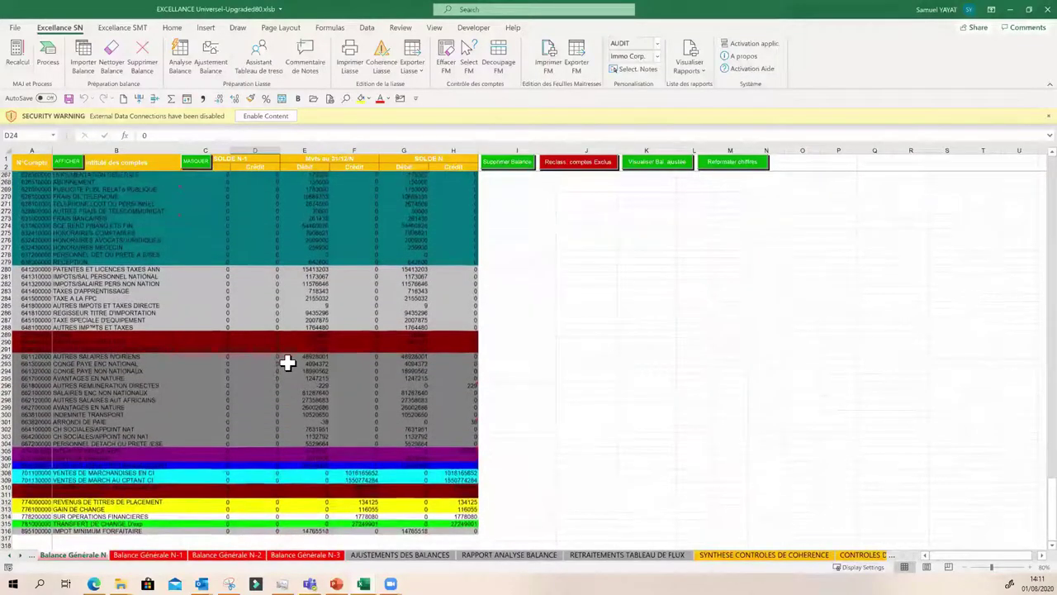
left_click(297, 394)
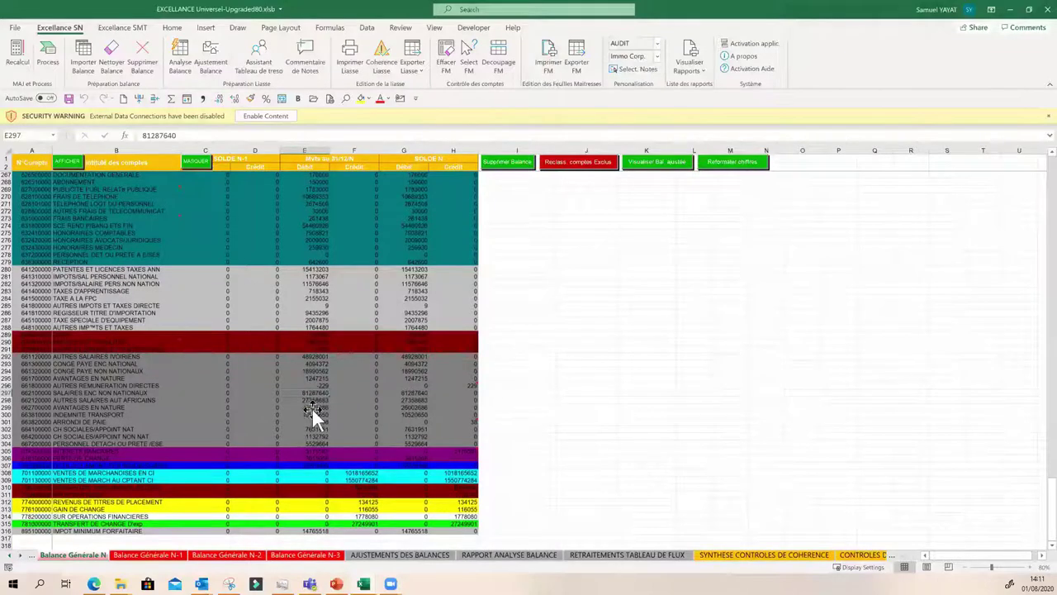
scroll(314, 410, "up", 15)
scroll(380, 372, "up", 14)
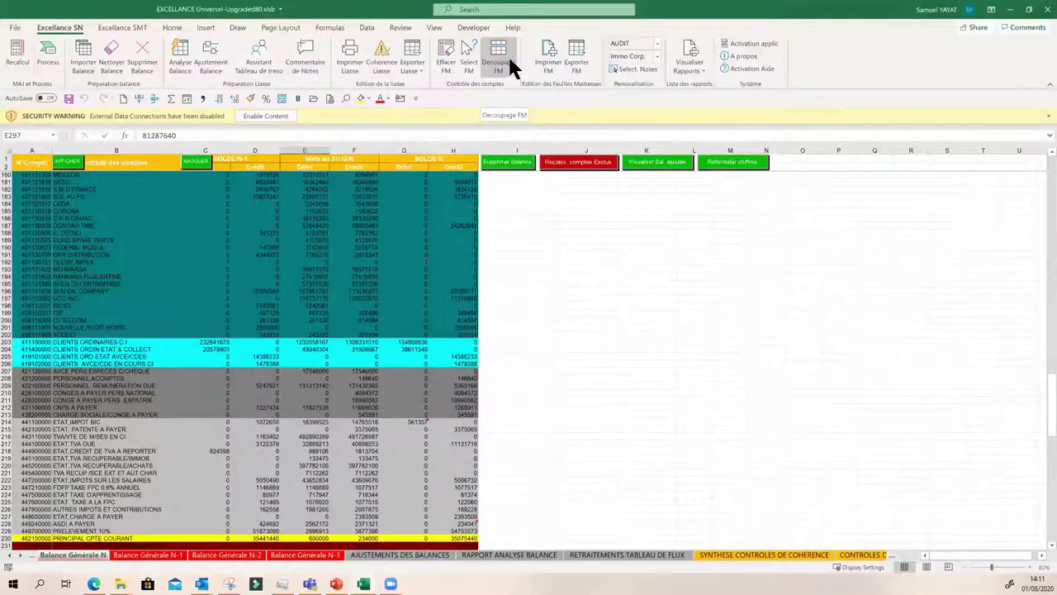
left_click(587, 356)
left_click(603, 429)
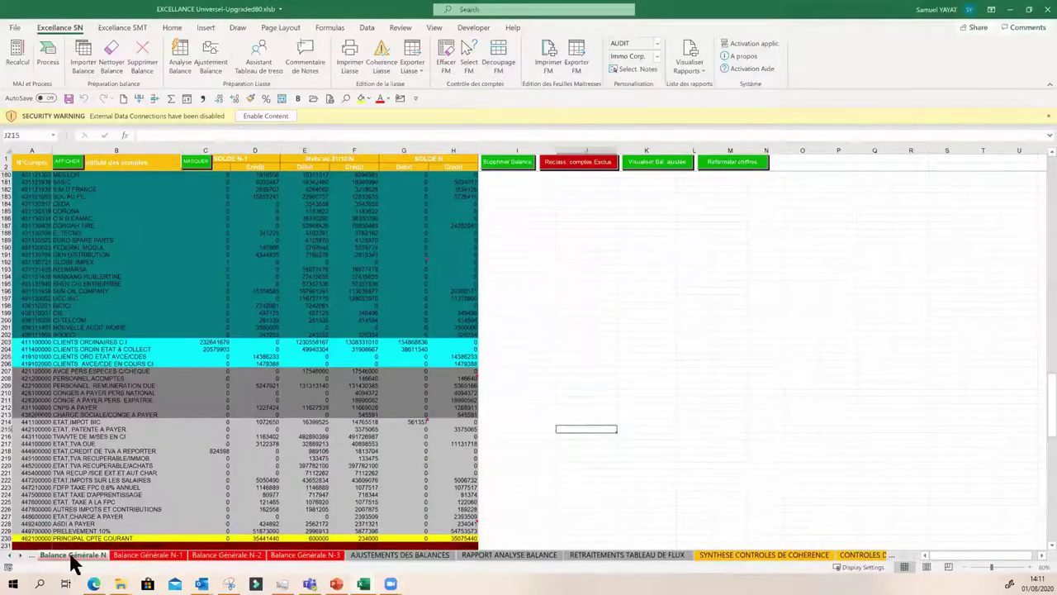
- Go to the chart sheets, show the EVOL. SIGs chart and examine the breakdown of value added in REPART. VAL AJOUTEE
left_click(33, 554, "ctrl")
left_click(10, 555)
left_click(226, 554)
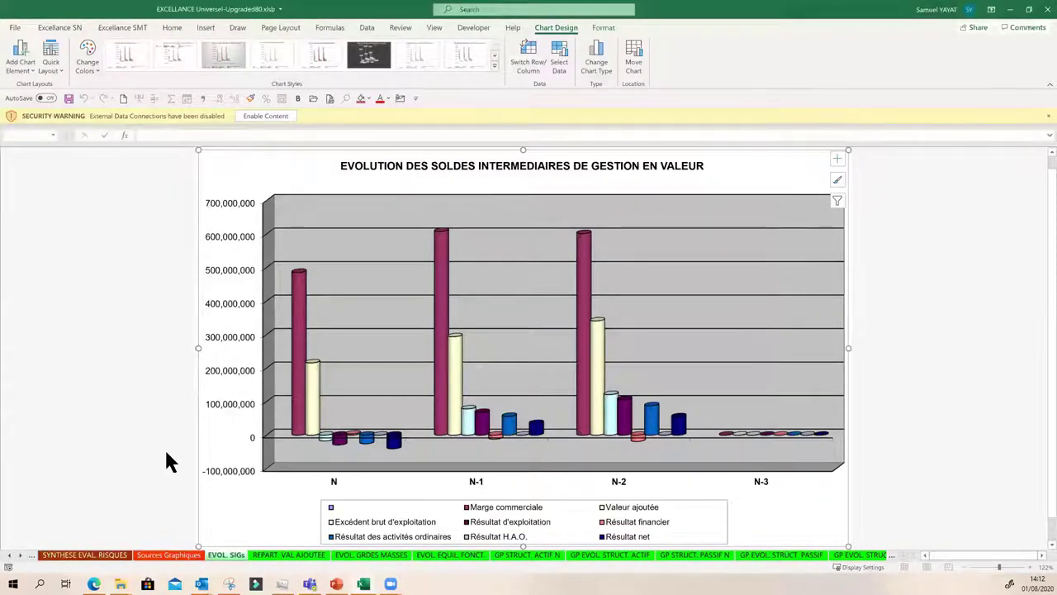
left_click(263, 554)
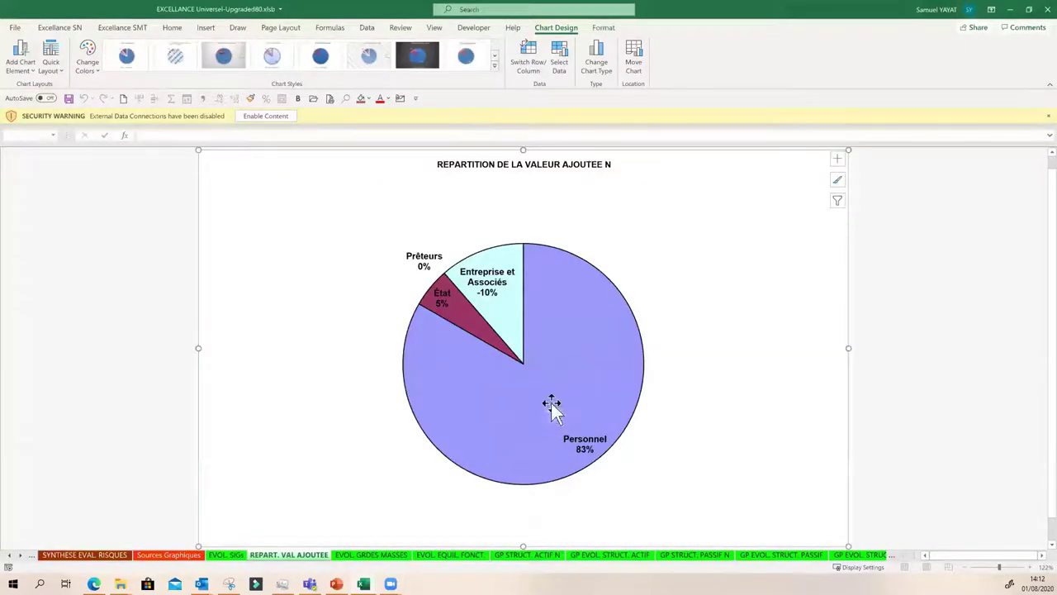
left_click(361, 554)
left_click(288, 554)
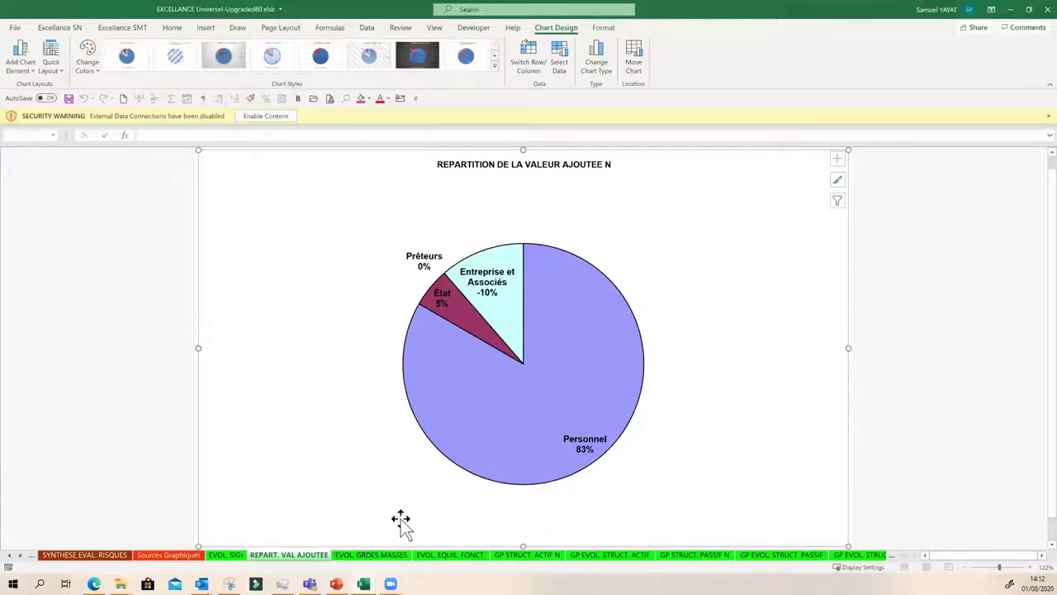
mouse_move(560, 406)
- Show the EVOL. GRDES MASSES and EVOL. EQUIL. FONCT. balance sheet charts
left_click(381, 555)
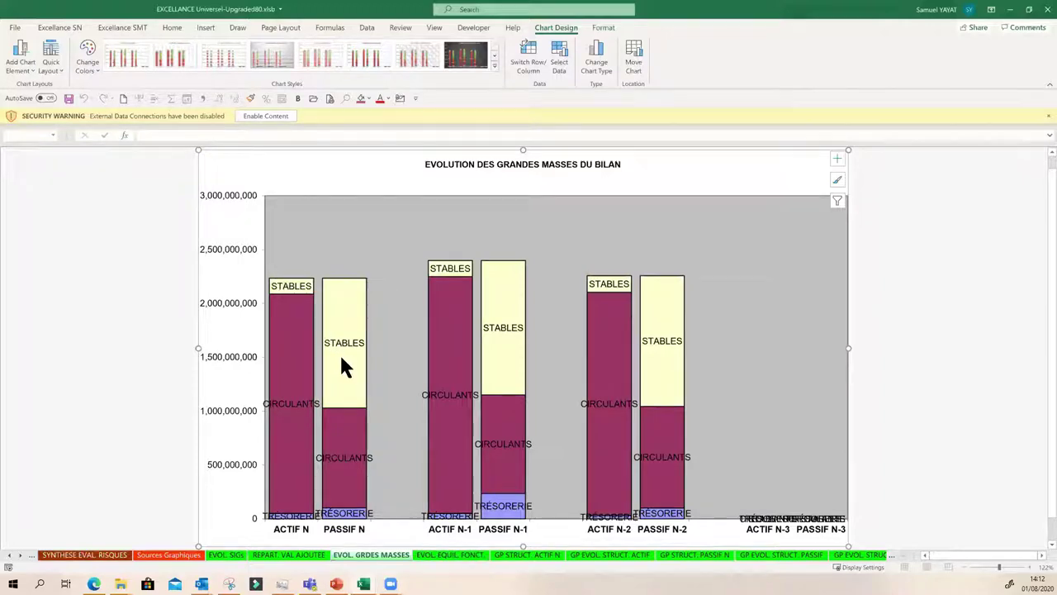
left_click(471, 555)
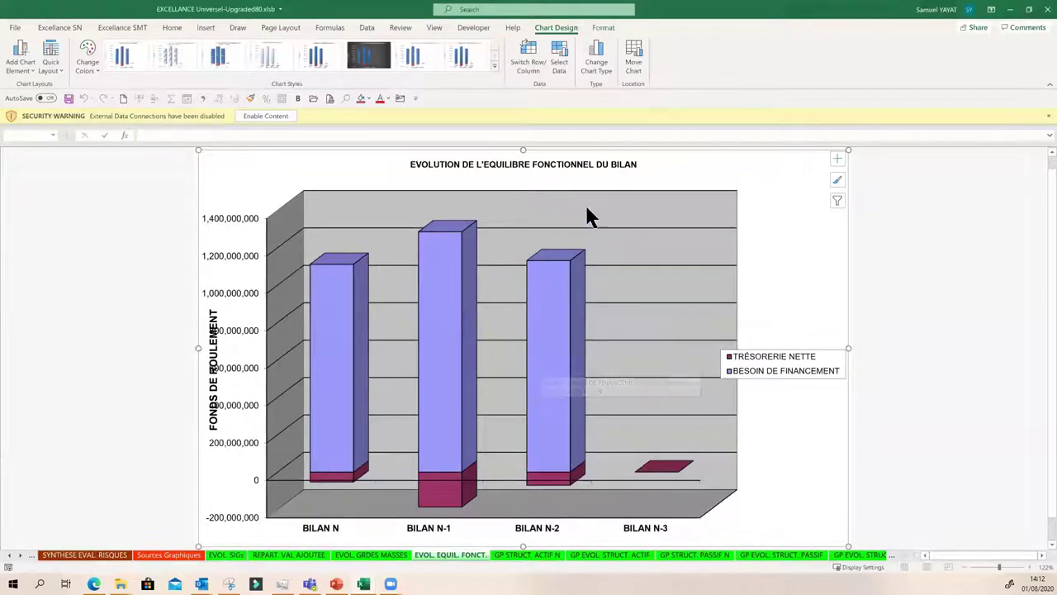
- Show the GP EVOL. STRUCT. ACTIF chart, and inspect the stocks and Autres créances shares in the GP STRUCT. ACTIF N pie chart
left_click(532, 555)
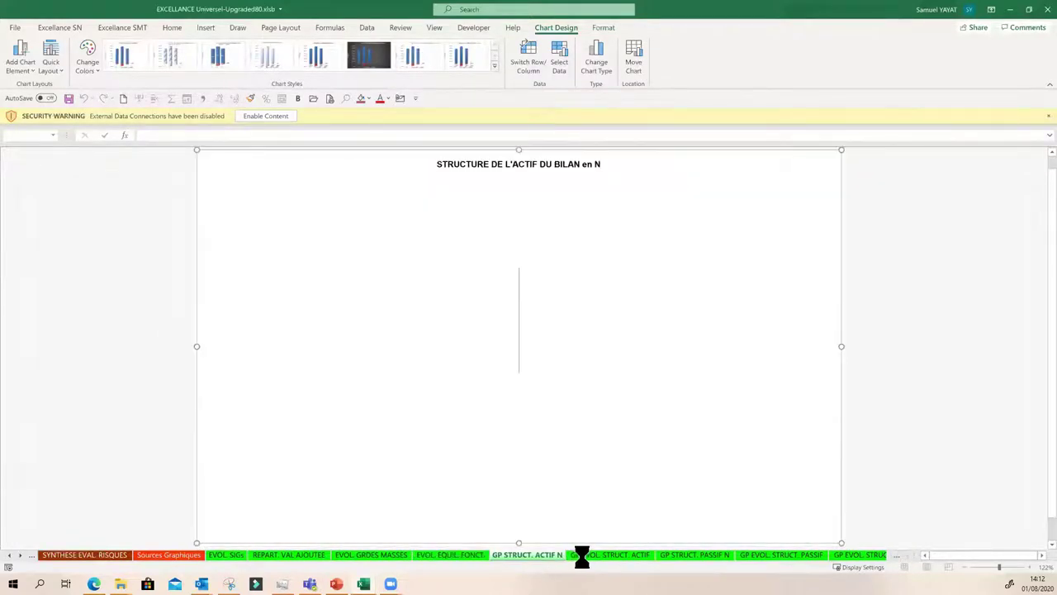
left_click(608, 555)
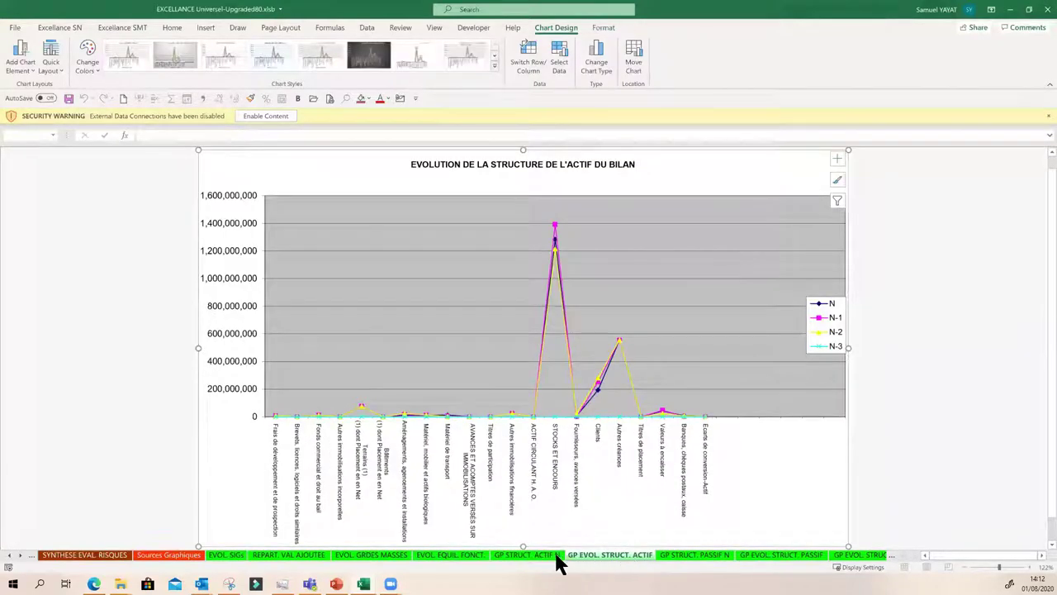
left_click(563, 553)
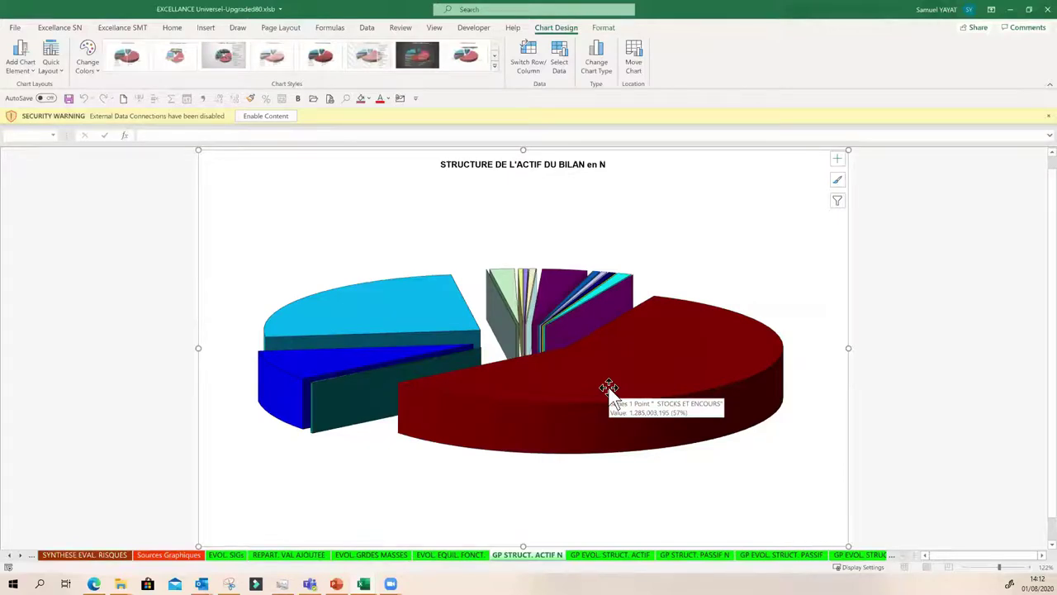
mouse_move(388, 314)
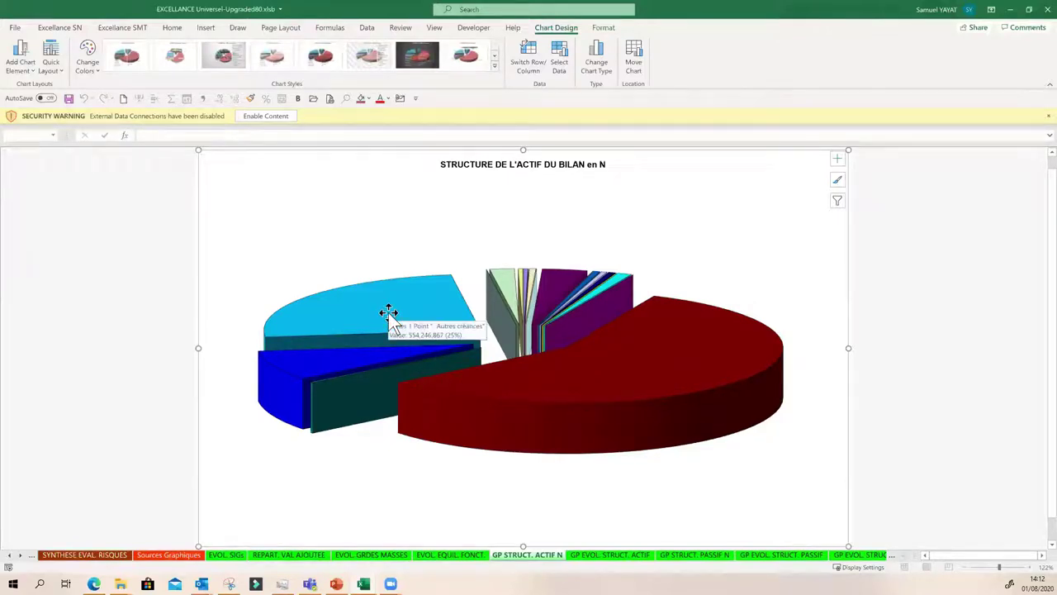